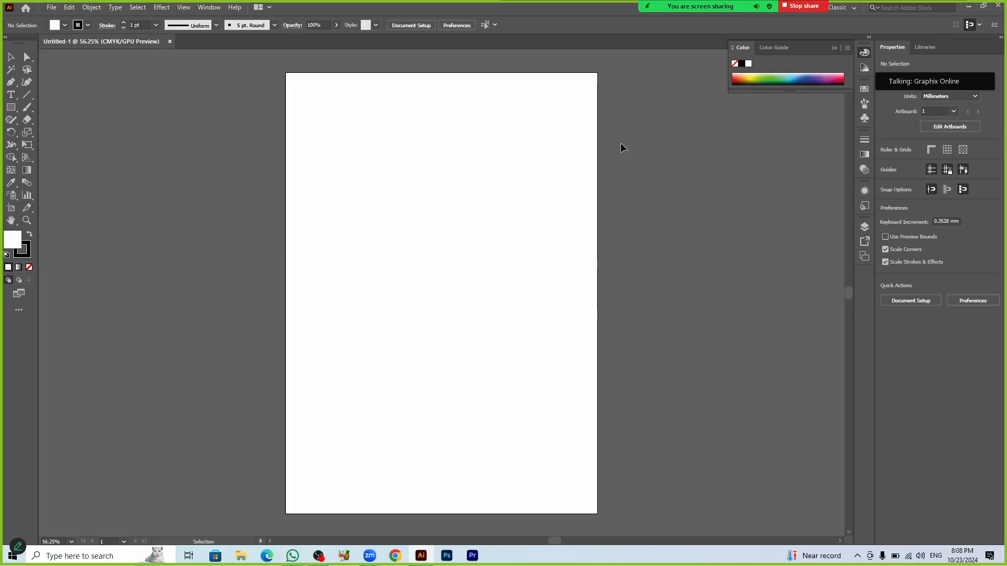
Step: Draw a square about 26.5 mm wide on the artboard and place a diagonally offset, overlapping copy in front of it
click(10, 107)
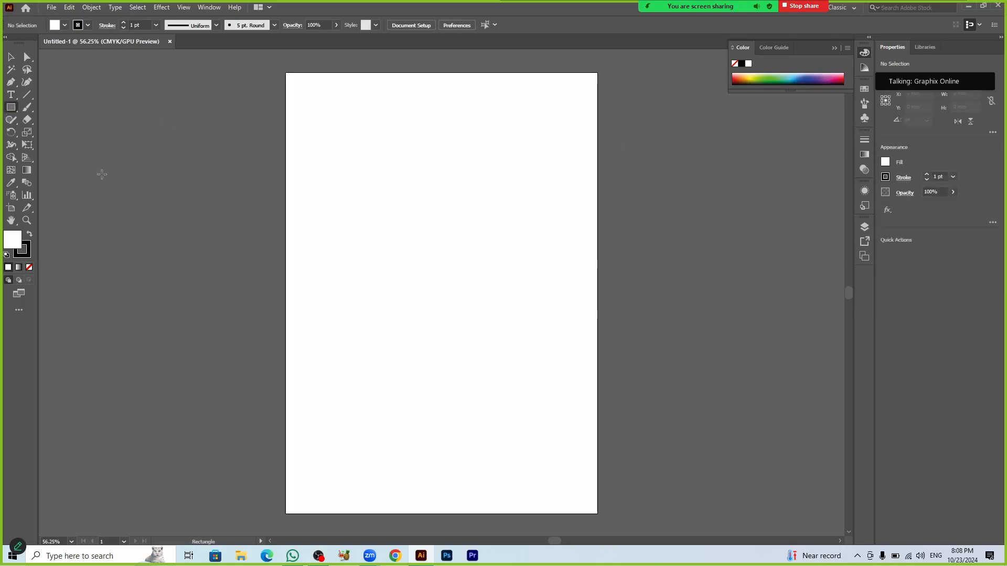
drag(364, 203, 417, 252)
key(v)
click(479, 295)
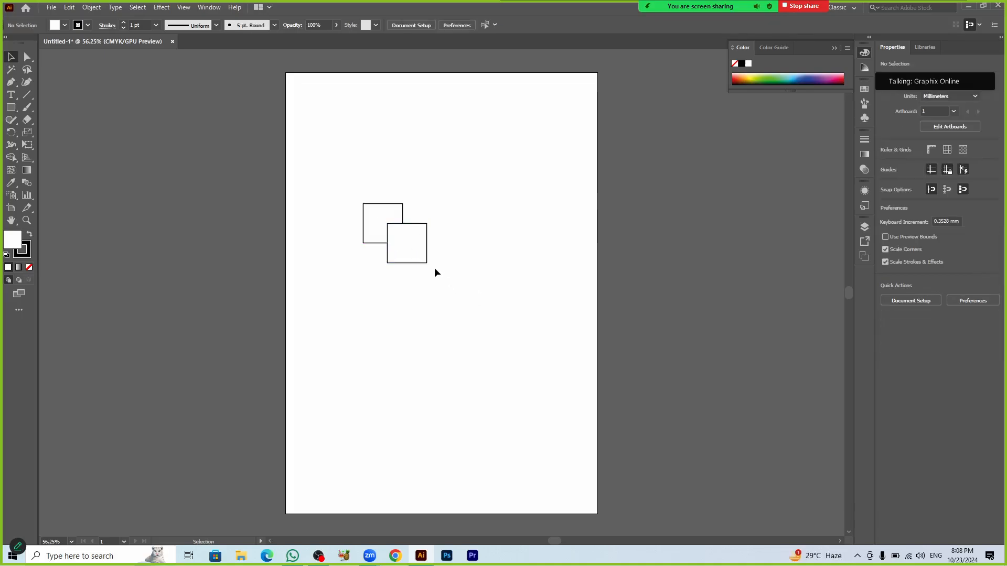
Step: Fill the front square with light blue and the rear square with green
click(417, 251)
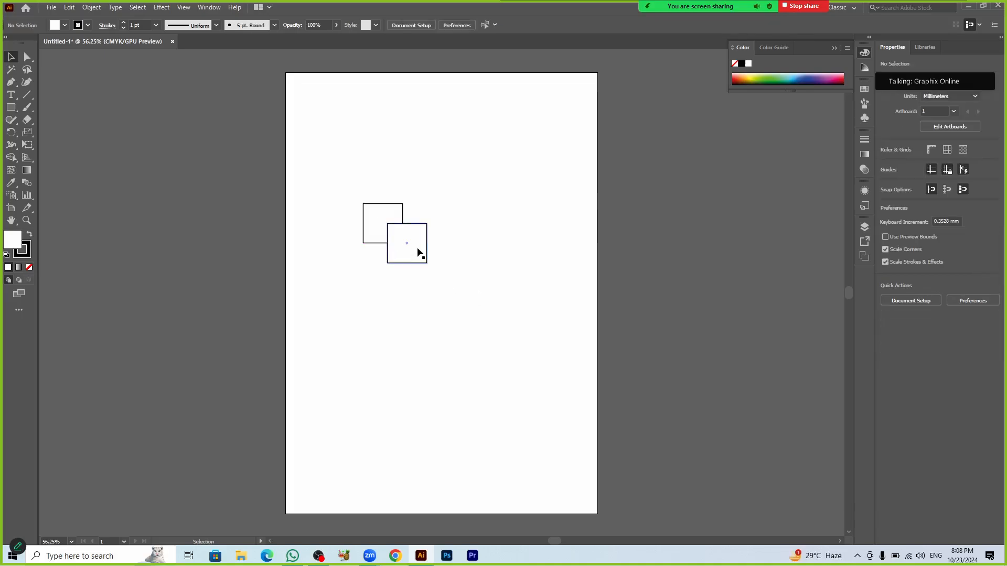
click(790, 77)
click(387, 212)
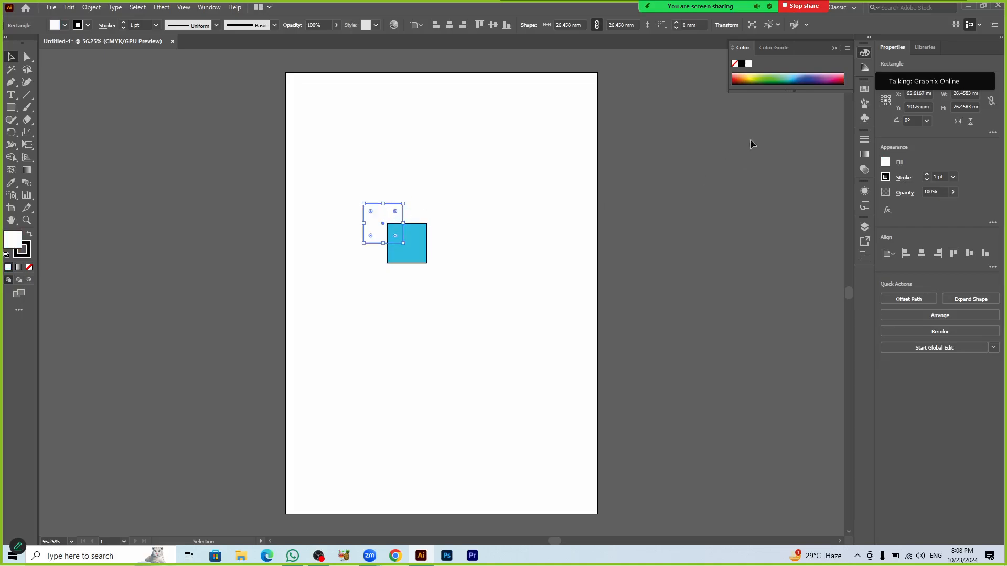
click(762, 74)
click(452, 202)
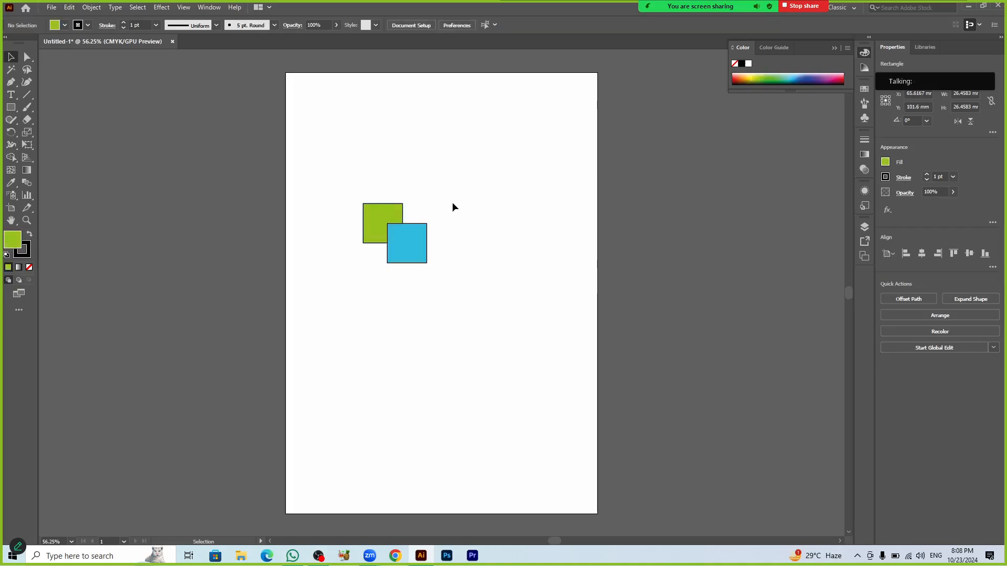
drag(348, 162, 467, 271)
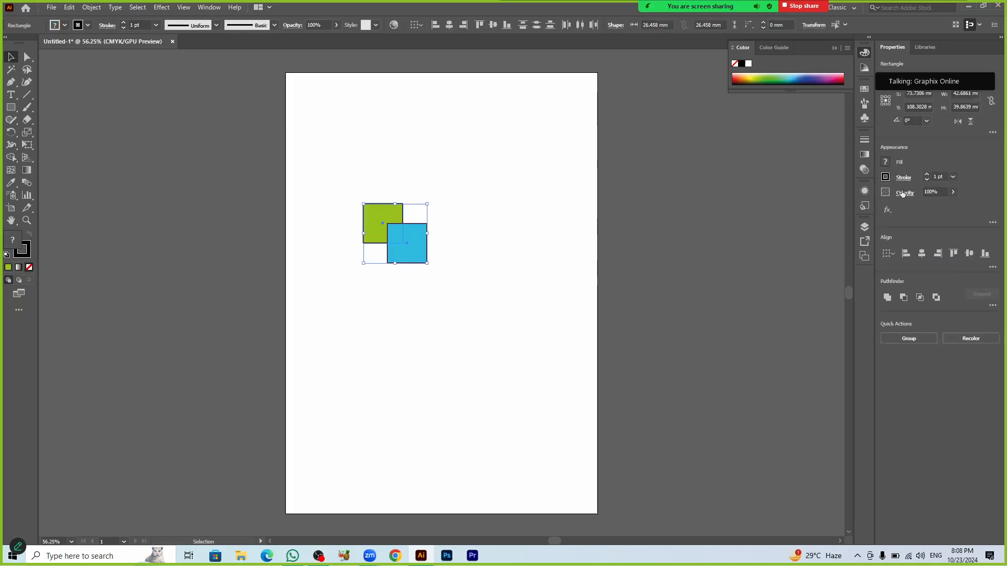
click(497, 246)
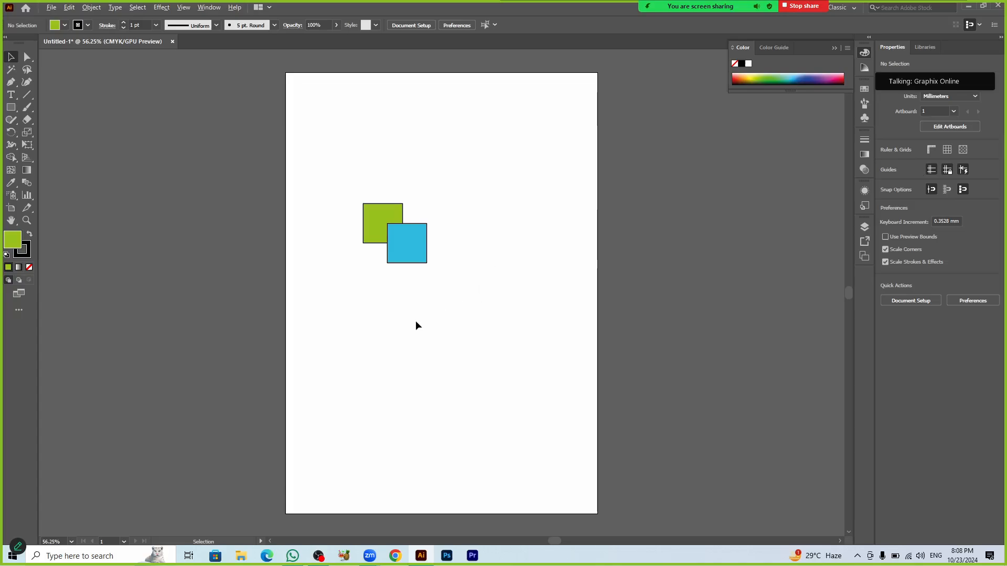
Step: Show the Pathfinder panel, detach it from its group beside the squares and close the Transform and Align panels
scroll(415, 320, up, 2)
drag(415, 360, 415, 367)
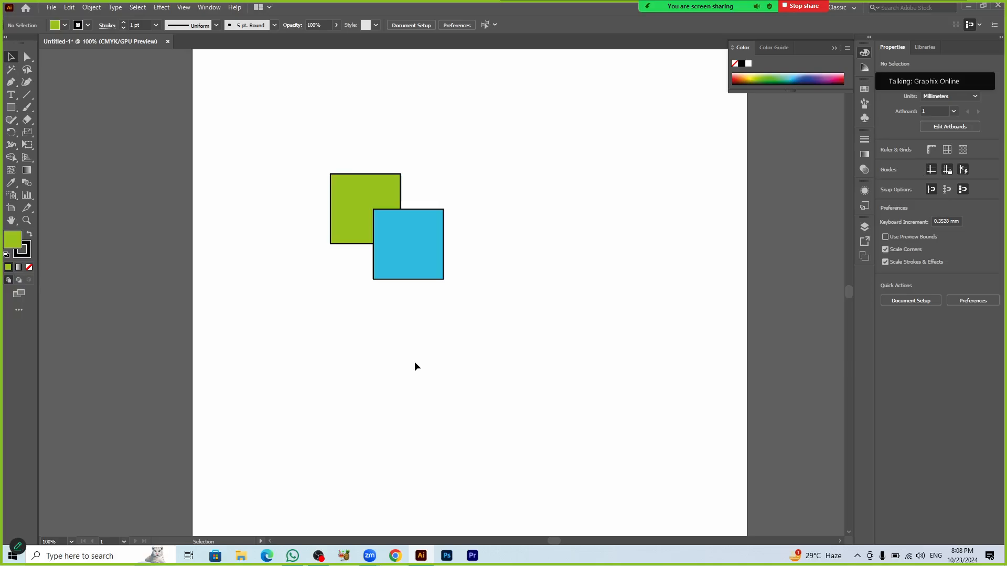
click(205, 9)
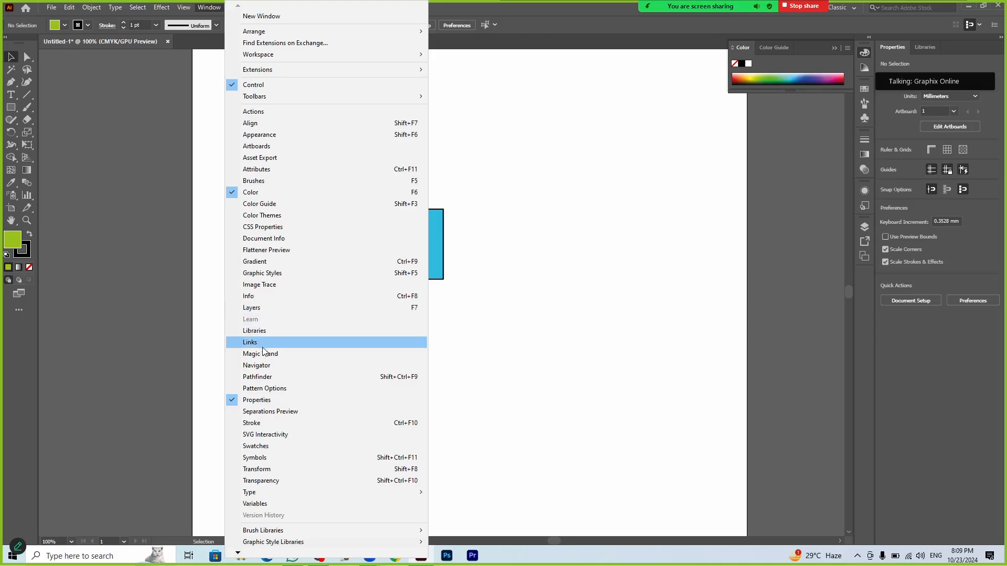
click(269, 379)
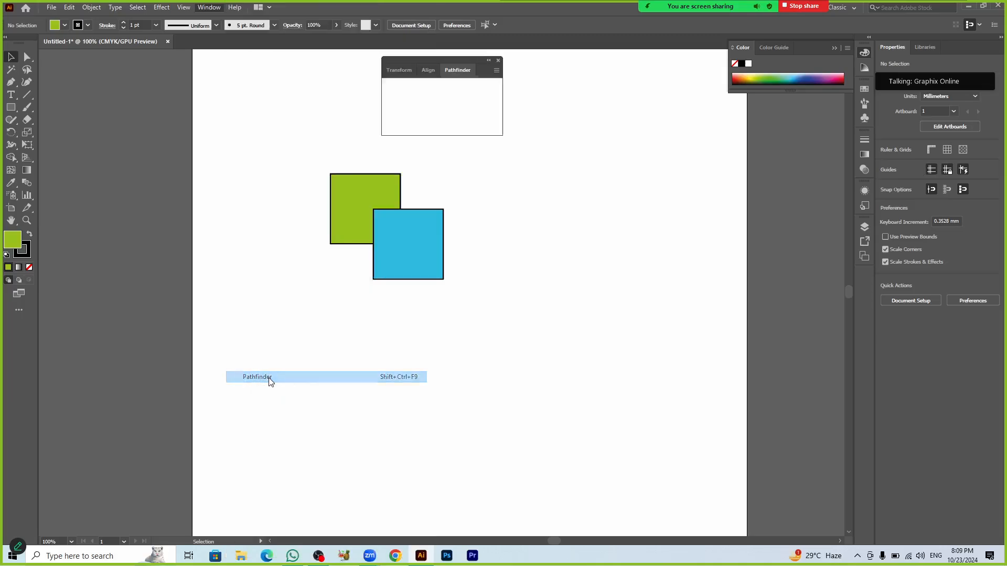
click(429, 72)
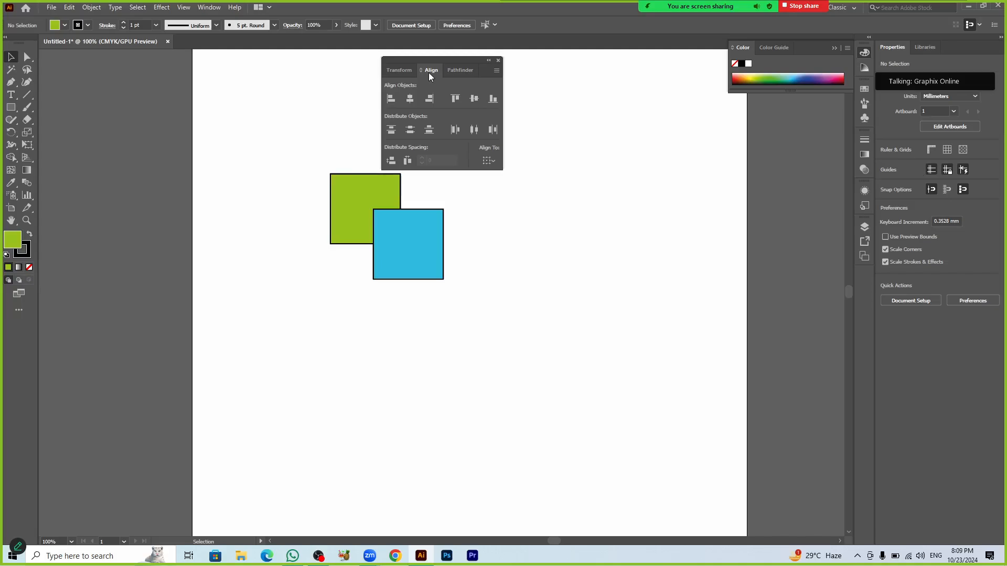
click(409, 72)
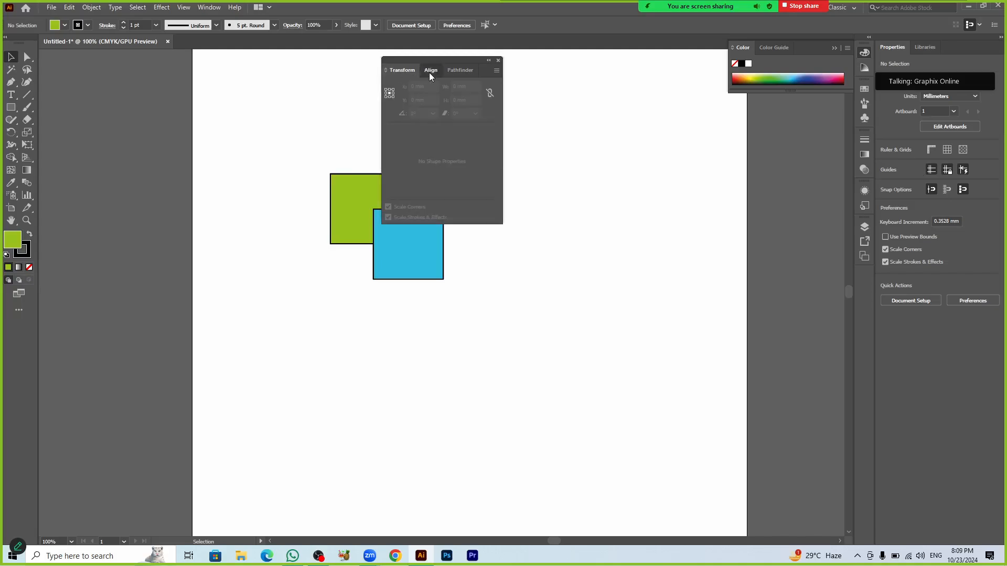
click(429, 73)
click(453, 73)
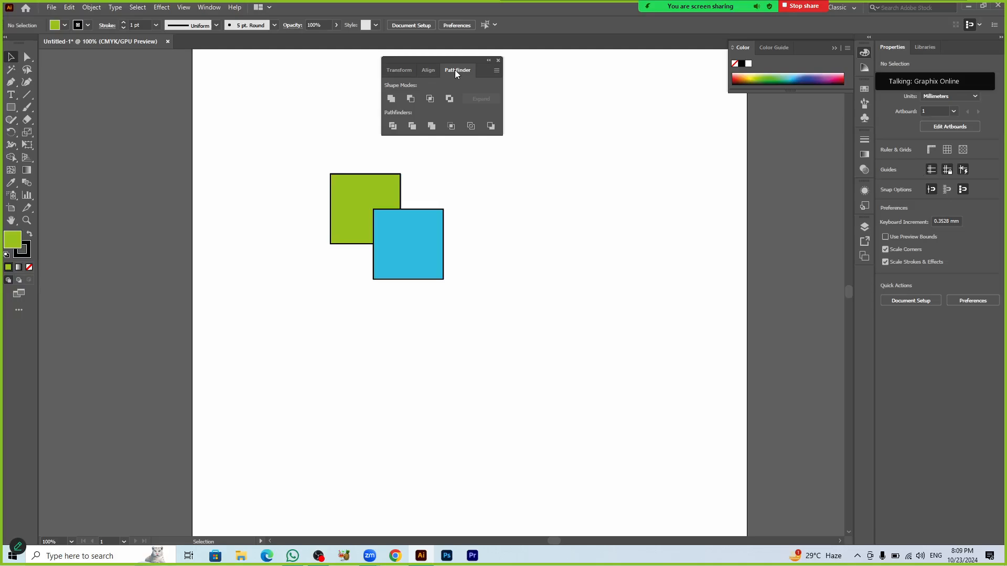
drag(455, 70, 580, 212)
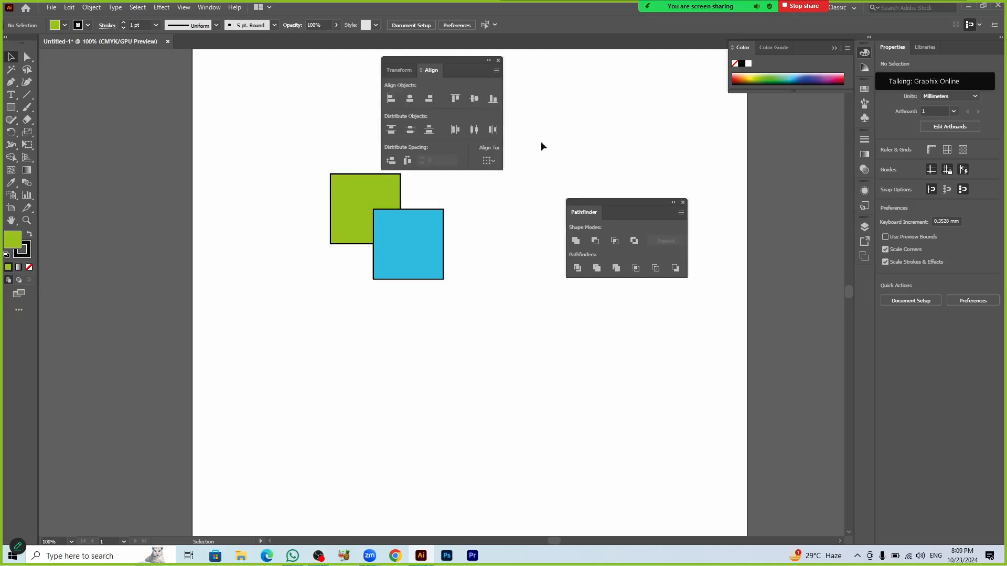
click(498, 61)
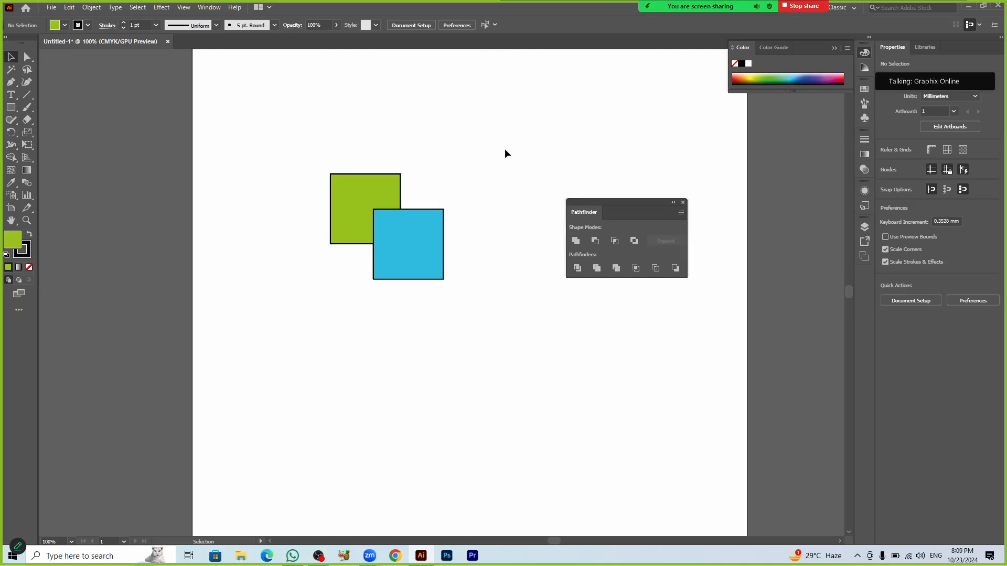
Step: Reset the Essentials Classic workspace and expand the toolbar to two columns
click(439, 243)
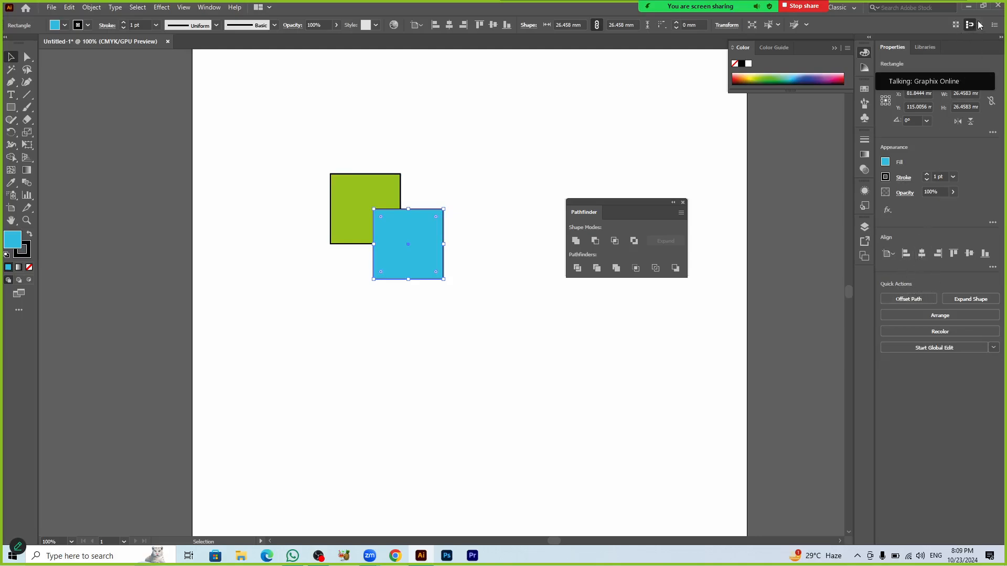
click(994, 25)
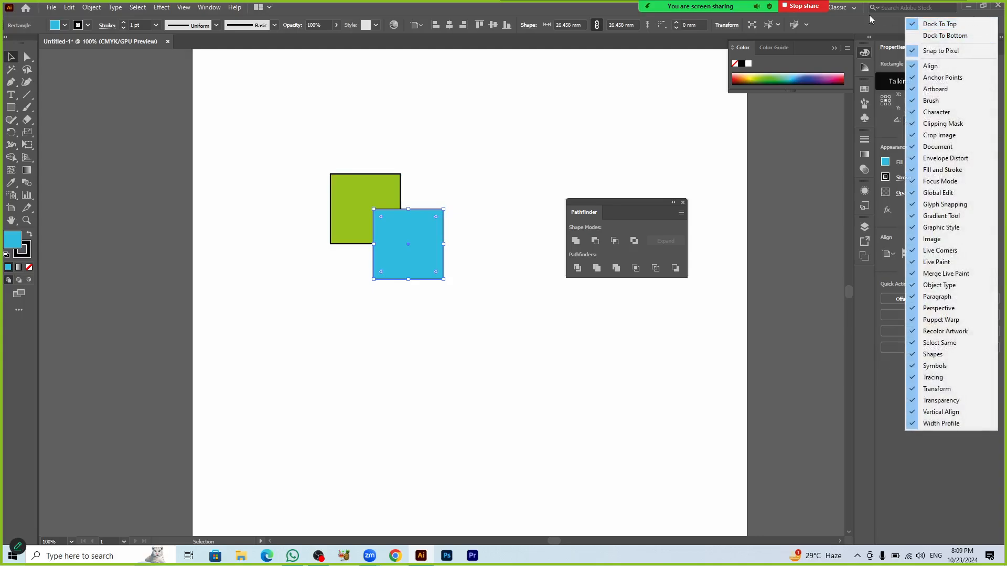
click(852, 8)
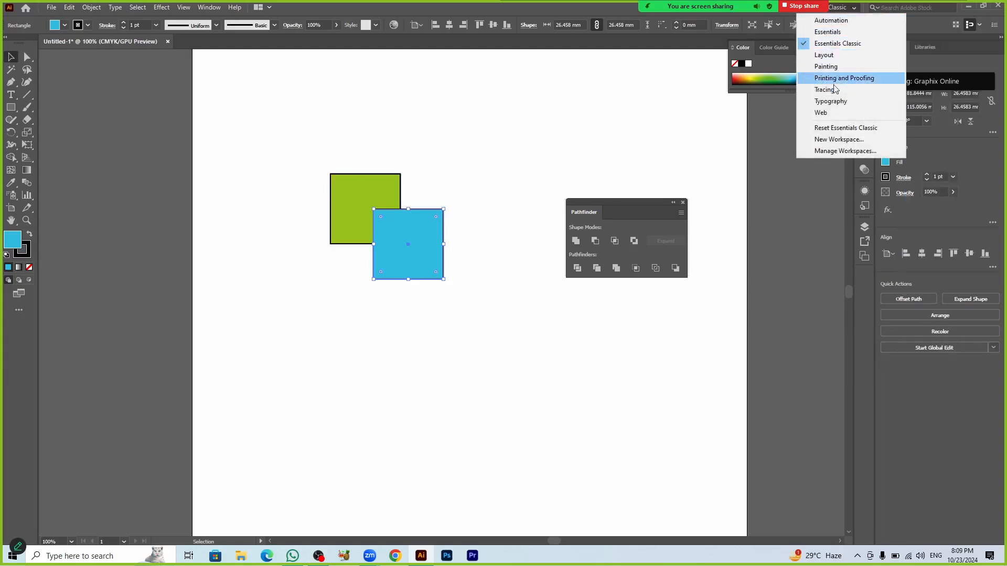
click(834, 128)
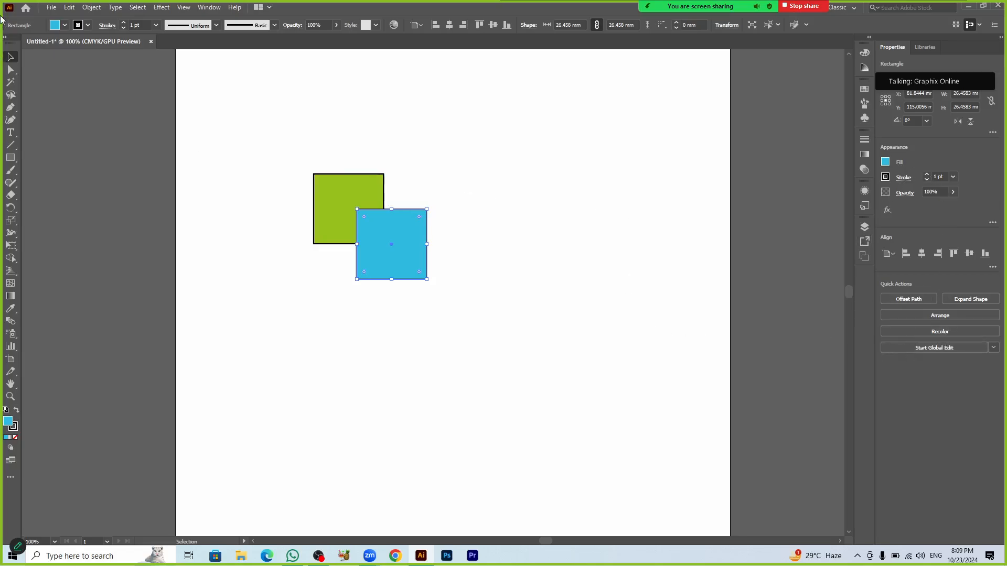
click(4, 36)
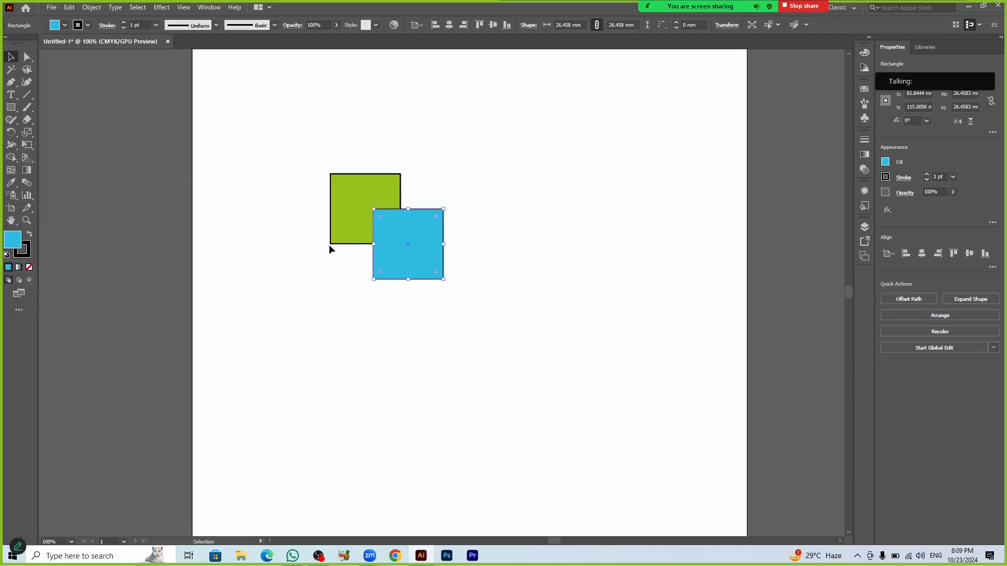
Step: Reopen the Pathfinder panel, separate it as a floating panel beside the squares and close the rest of its group
drag(309, 154, 465, 338)
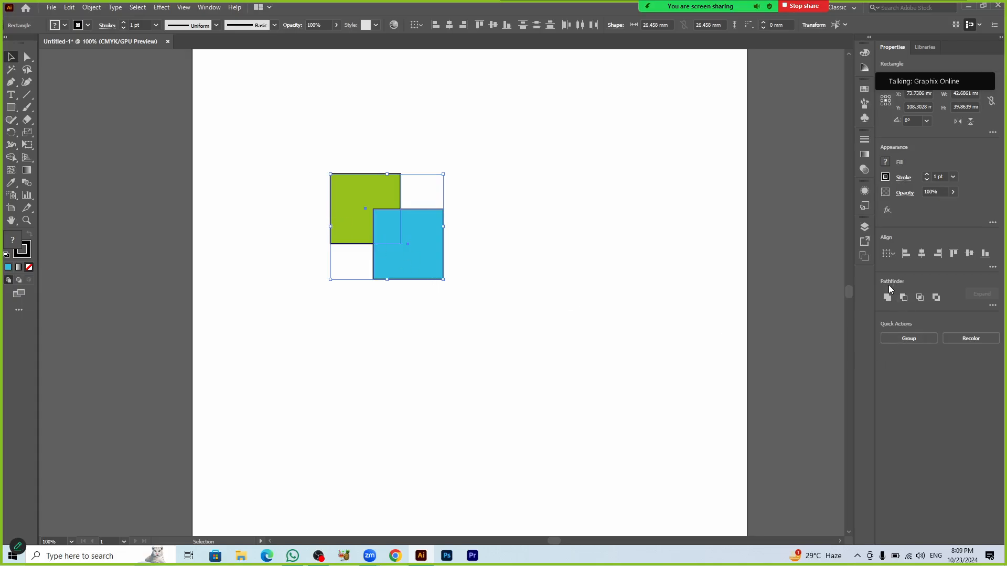
click(576, 278)
click(209, 8)
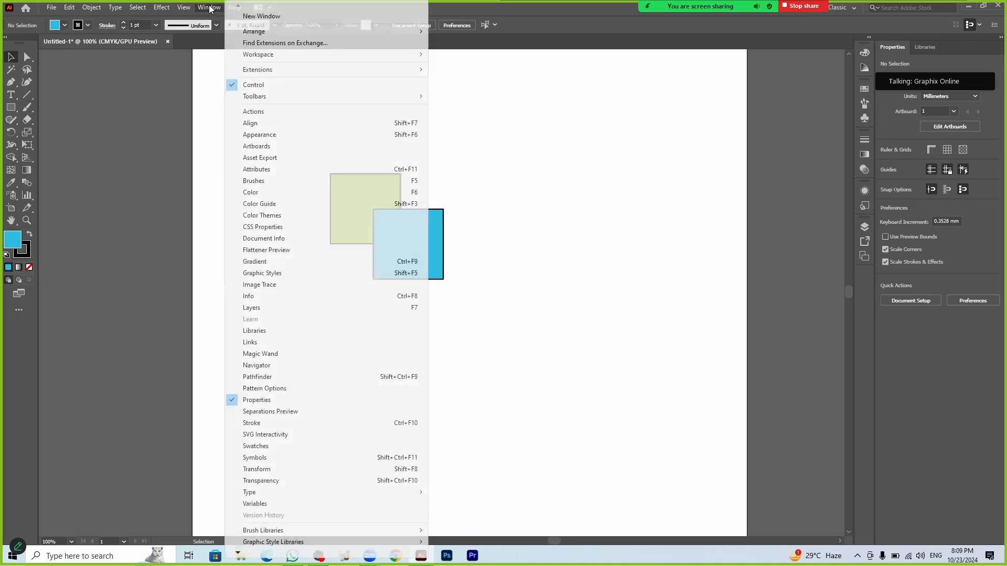
click(272, 376)
drag(460, 70, 634, 189)
click(498, 61)
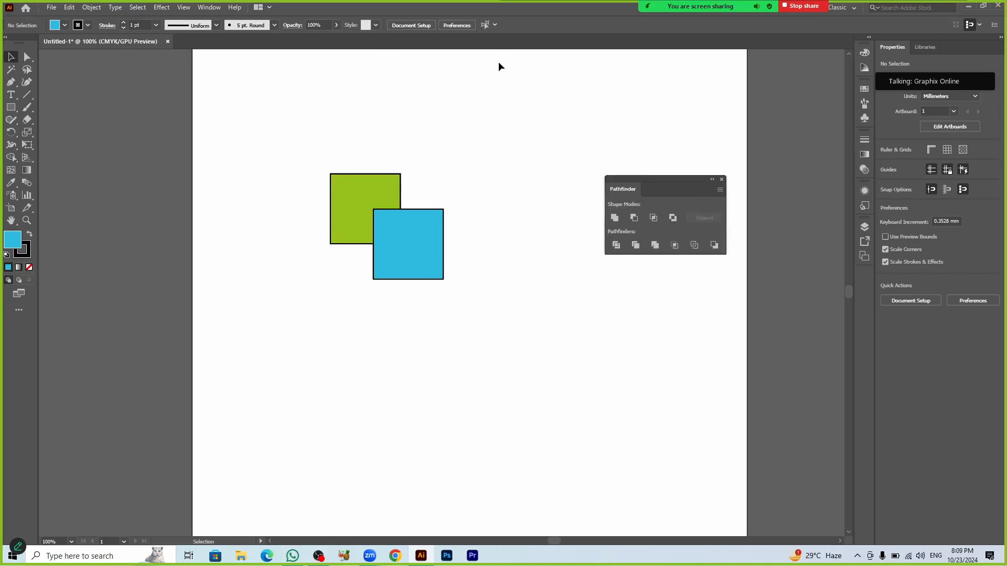
Step: Try merging the green and blue squares into one shape with the Shape Builder tool
drag(274, 103, 461, 297)
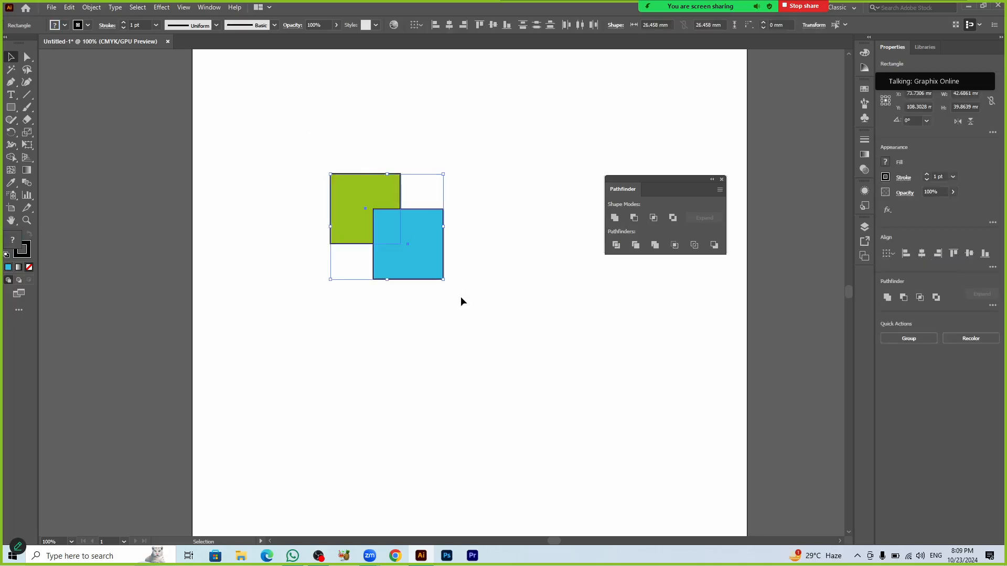
click(10, 158)
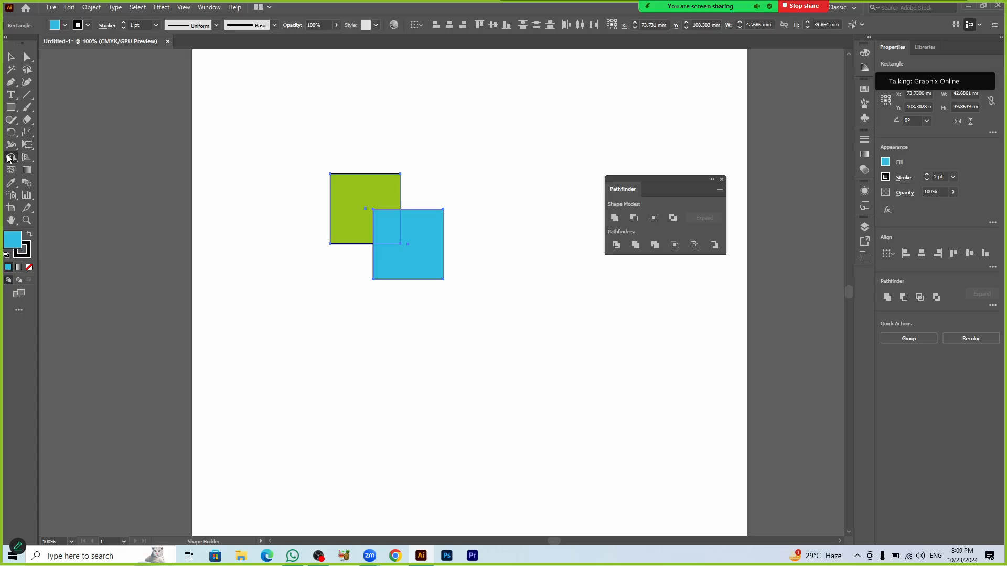
mouse_move(362, 199)
mouse_down()
mouse_move(366, 222)
mouse_move(408, 259)
mouse_move(411, 276)
mouse_up()
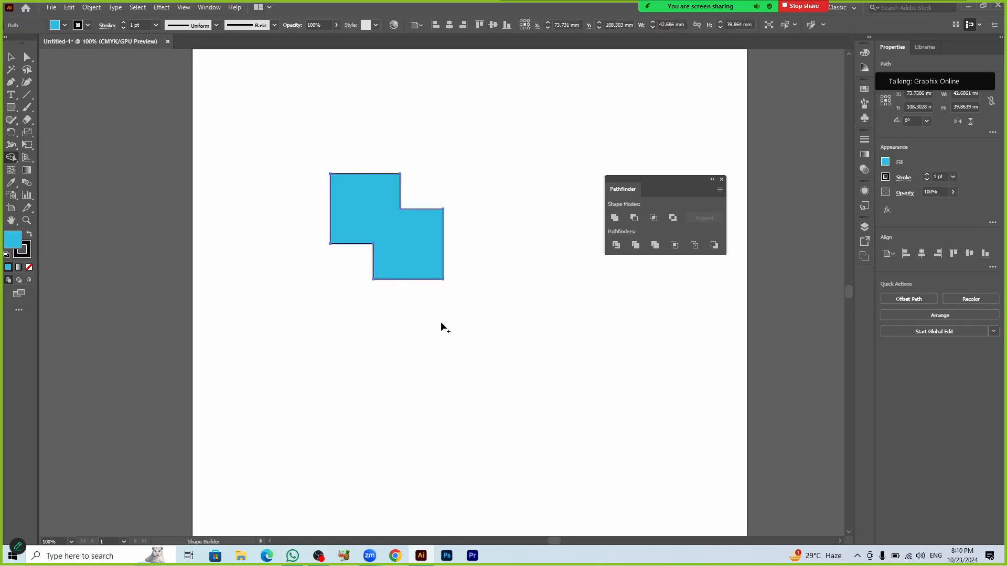
key(ctrl+z)
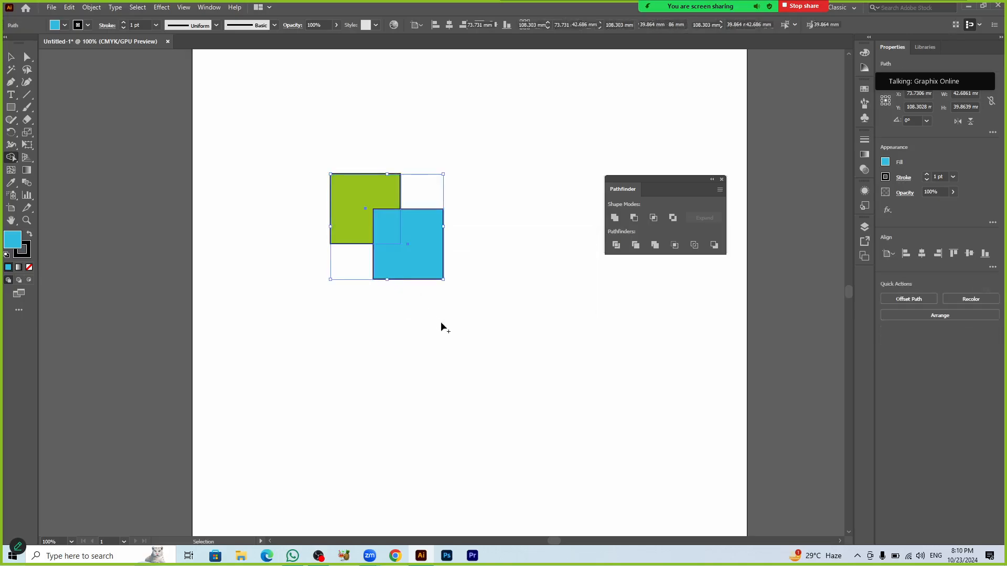
key(v)
click(450, 349)
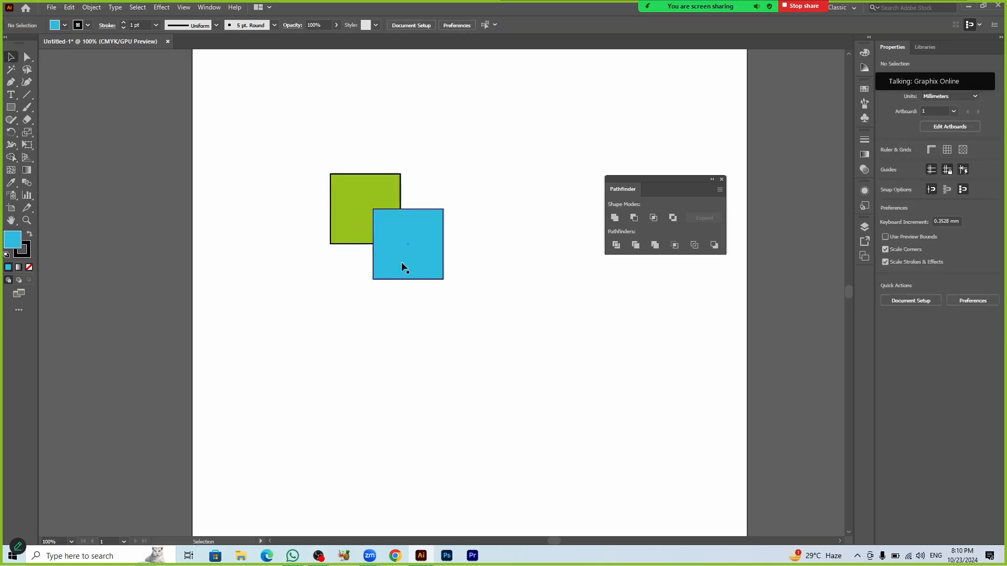
Step: Try combining the two overlapping squares with the Pathfinder Unite shape mode
drag(300, 155, 429, 281)
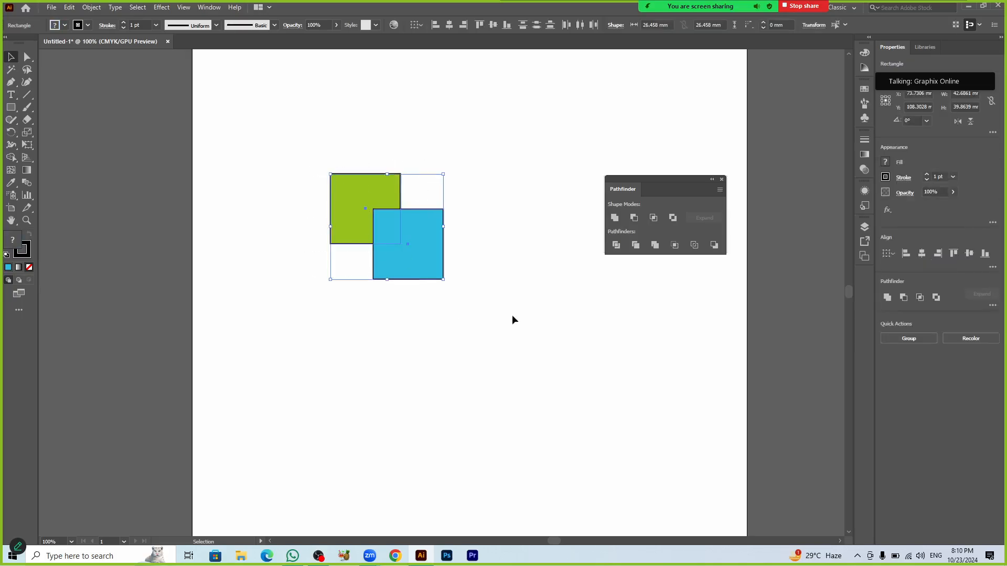
click(615, 218)
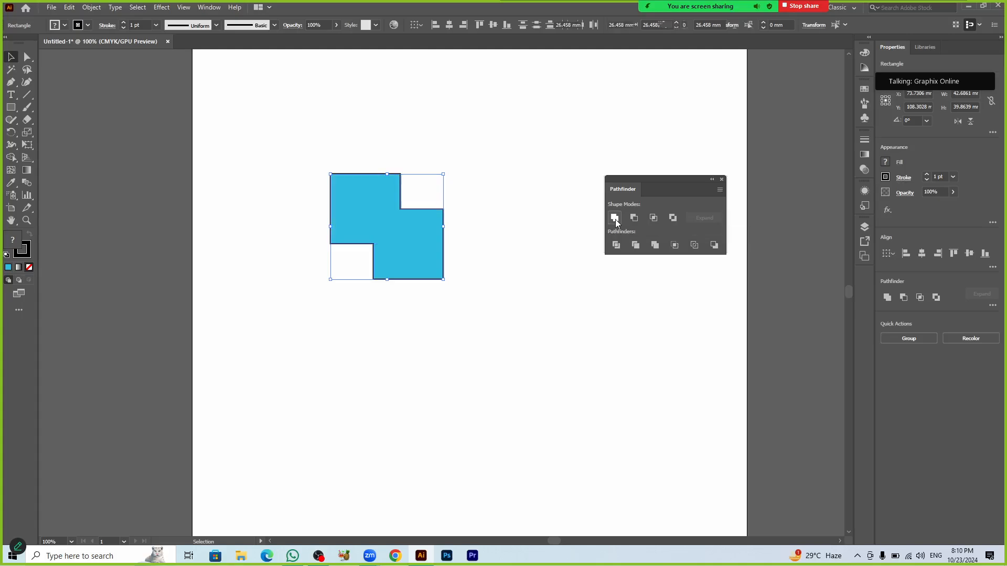
click(498, 260)
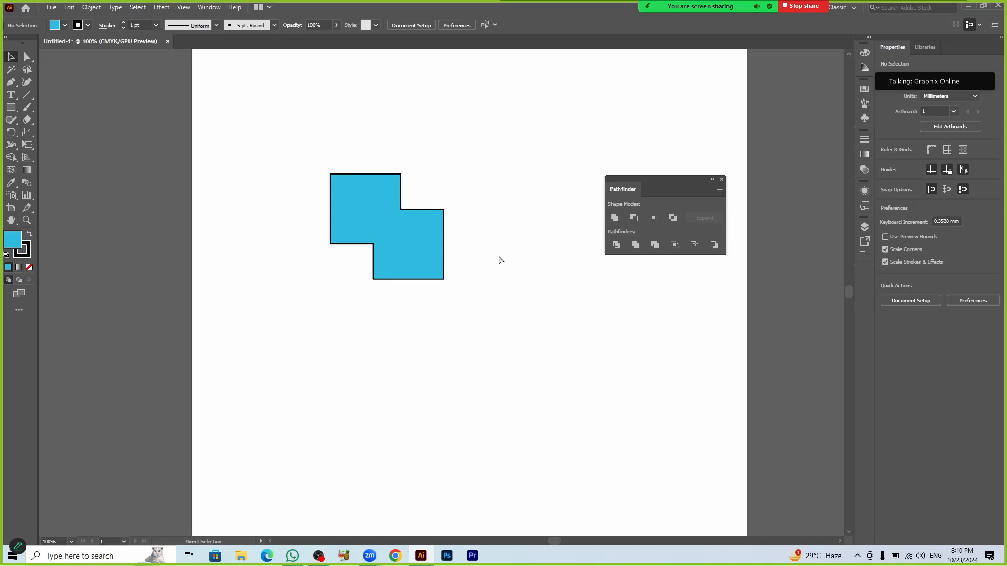
key(ctrl+z)
Step: Select the blue and green squares separately and together to examine which one lies in front
click(387, 151)
drag(380, 127, 427, 247)
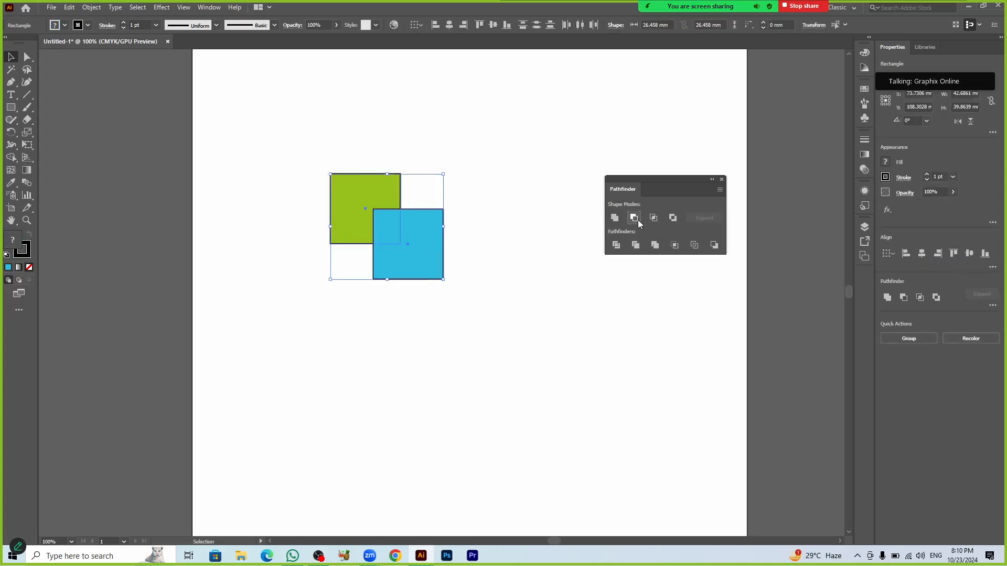
click(527, 280)
click(426, 245)
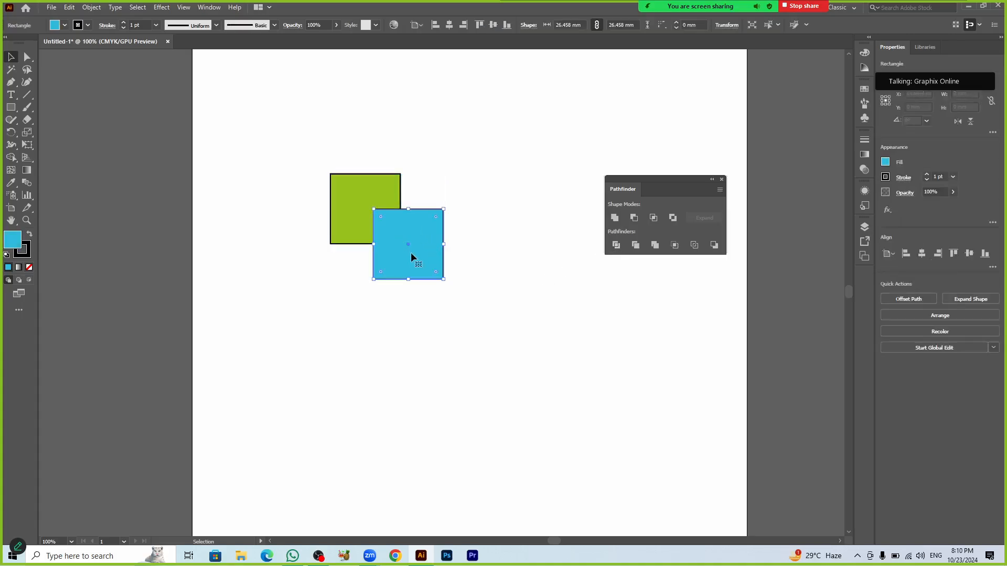
click(351, 225)
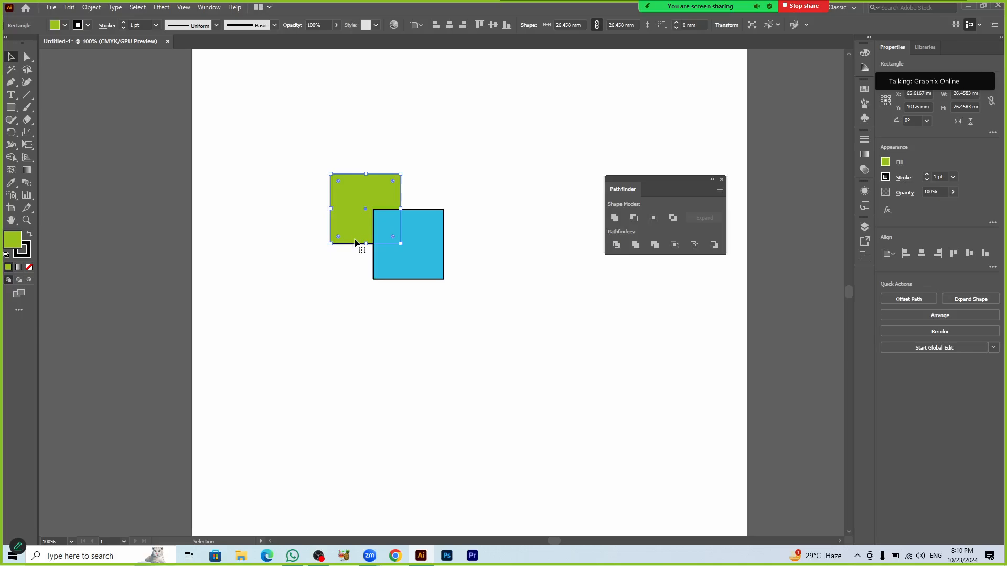
click(398, 312)
drag(314, 152, 438, 291)
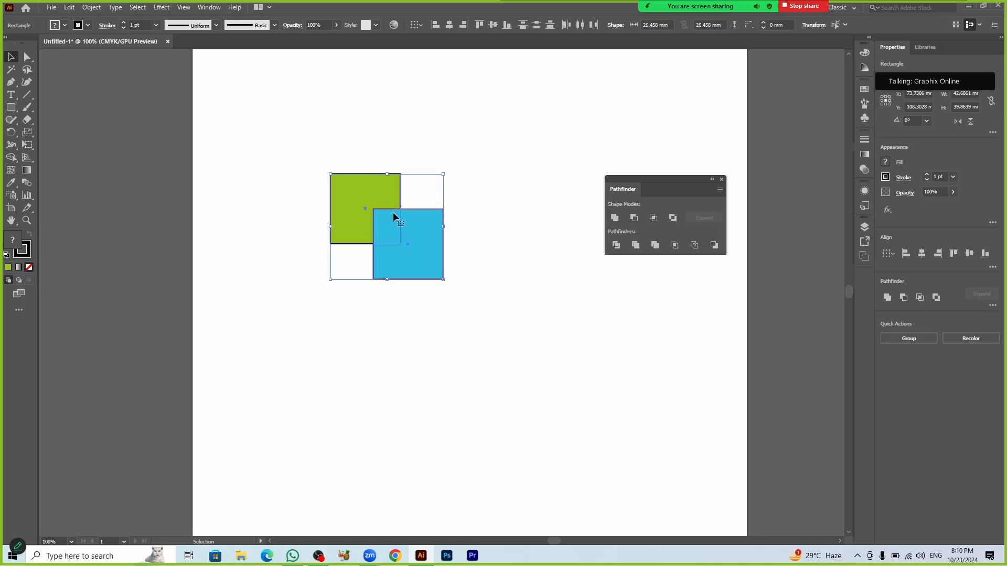
click(431, 340)
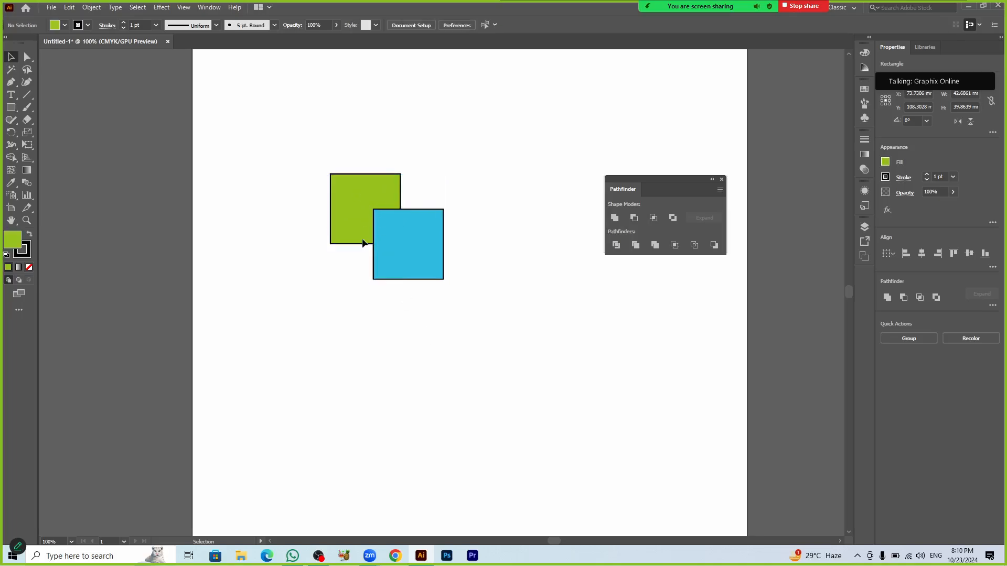
Step: Try subtracting the front blue square from the green square with the Pathfinder Minus Front shape mode
drag(297, 150, 438, 302)
click(633, 217)
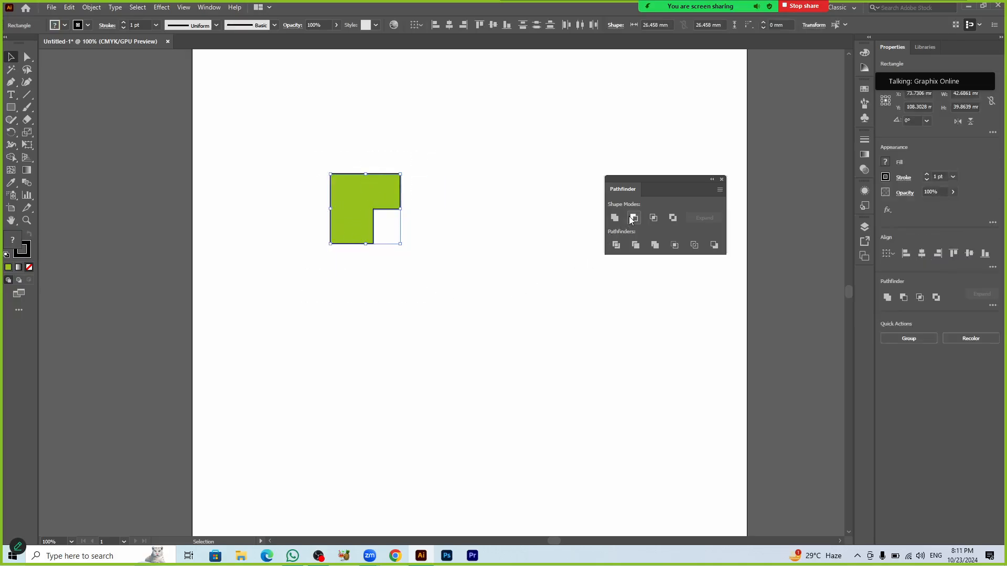
click(445, 313)
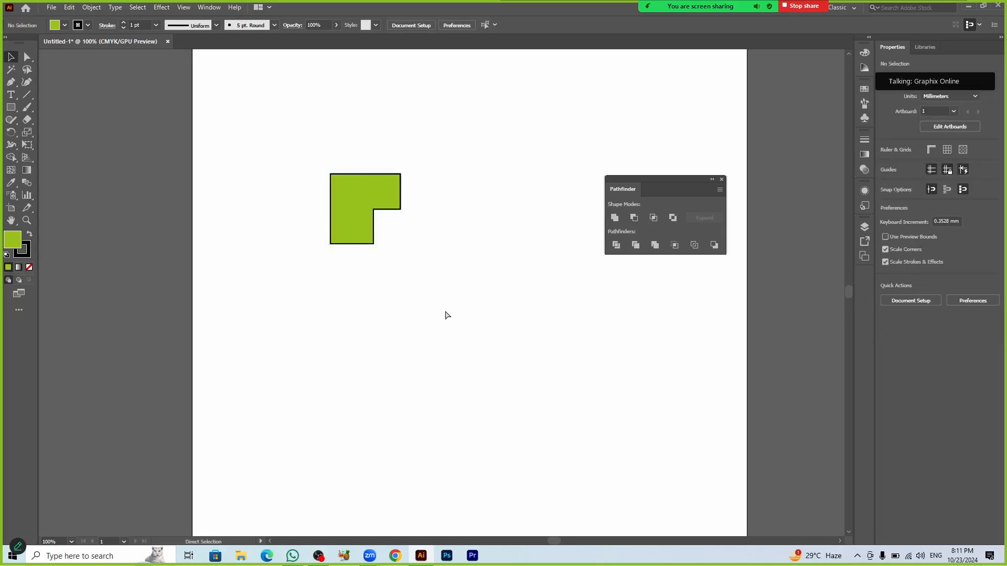
key(ctrl+z)
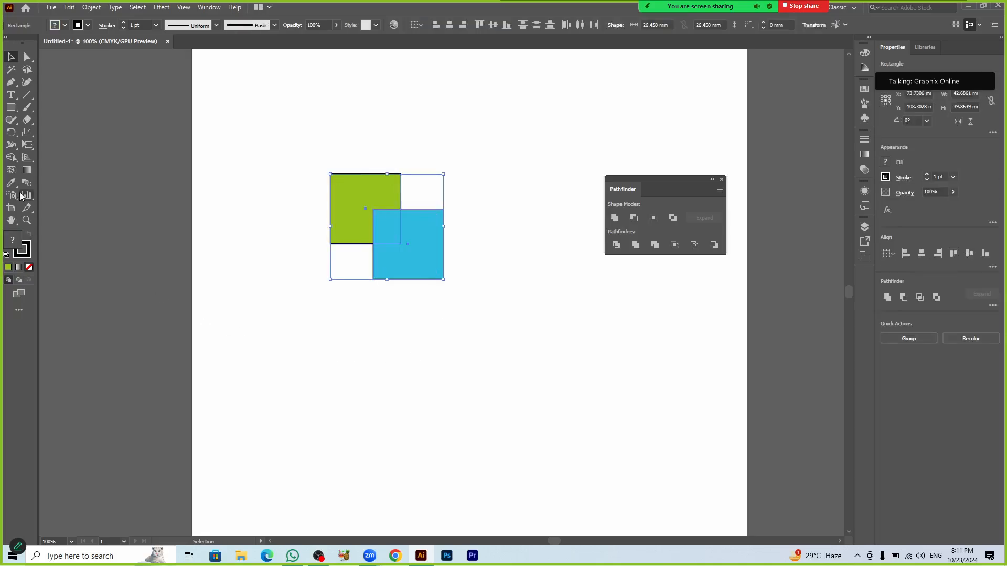
Step: Try removing the blue square and its overlap from the green square with the Shape Builder tool
click(11, 157)
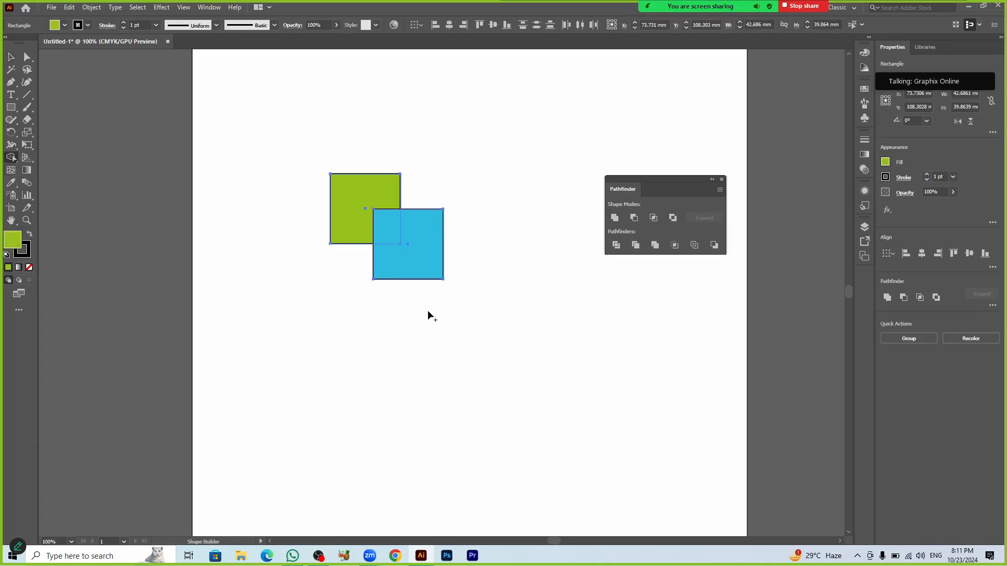
drag(427, 303, 388, 234)
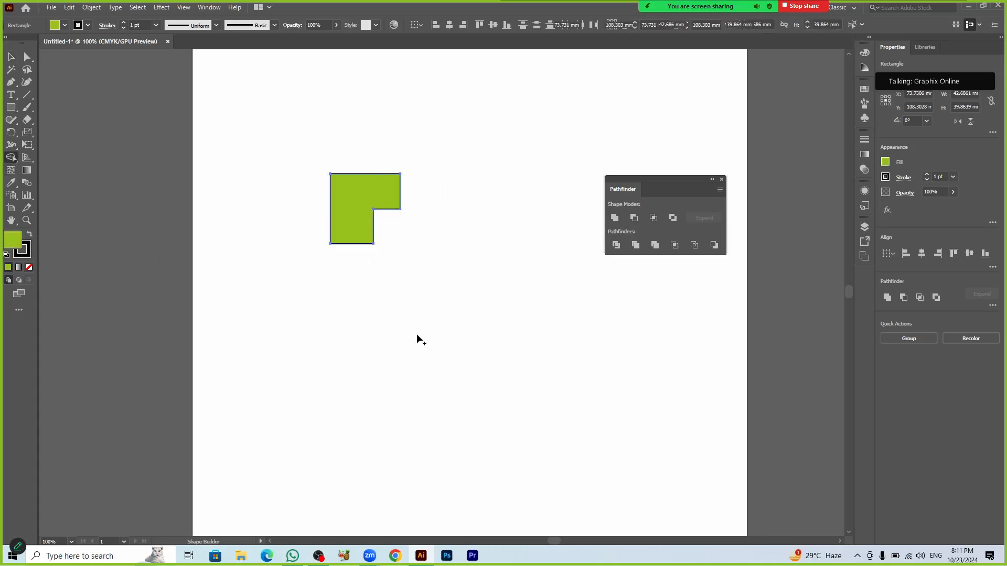
key(ctrl+z)
key(ctrl+z)
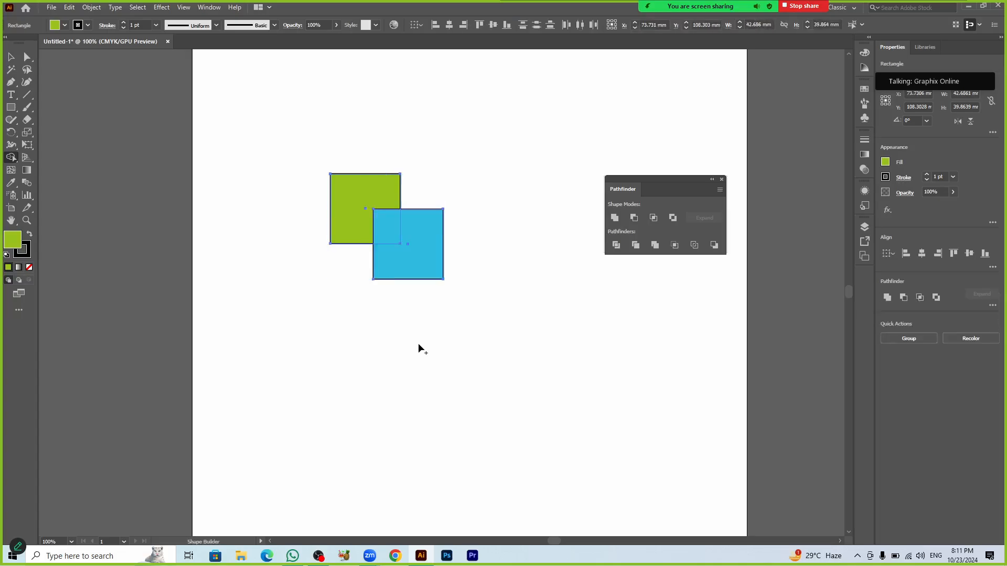
key(v)
click(419, 344)
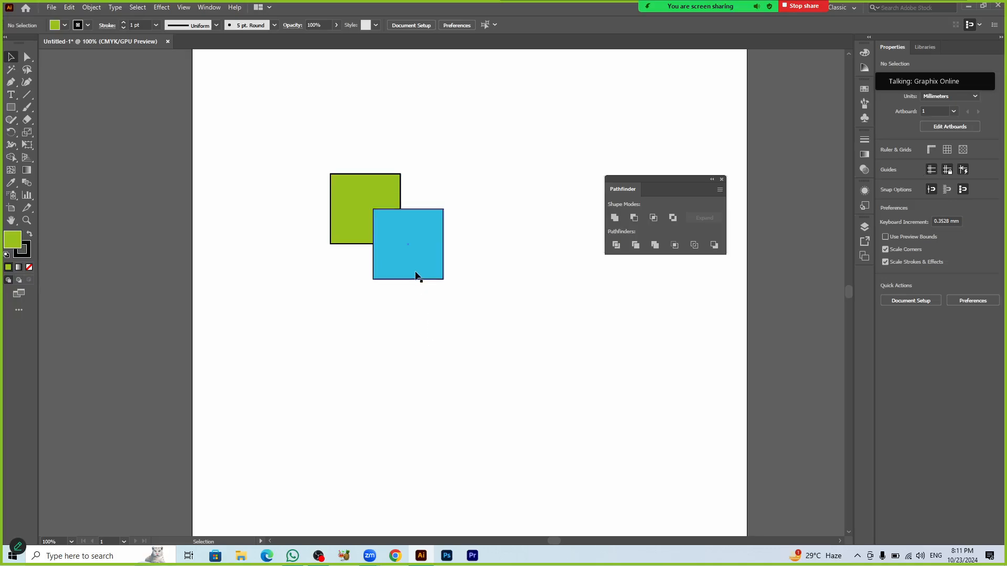
Step: Move the blue square about 2.8 mm to the left so it overlaps more of the green square
drag(415, 273, 405, 273)
click(444, 333)
Step: Try keeping only the overlapping area of the two squares with the Pathfinder Intersect shape mode
drag(274, 156, 421, 282)
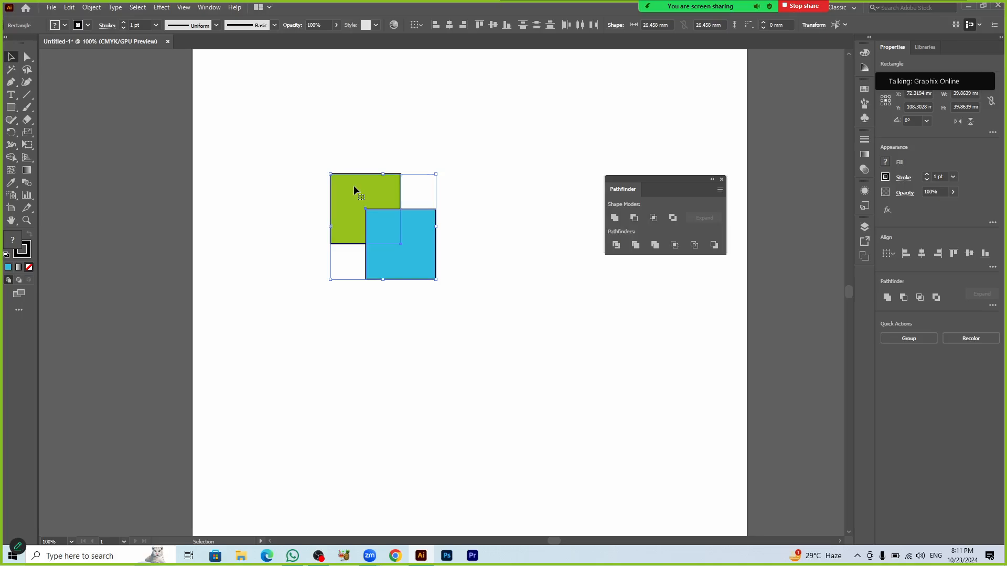
click(653, 222)
click(468, 278)
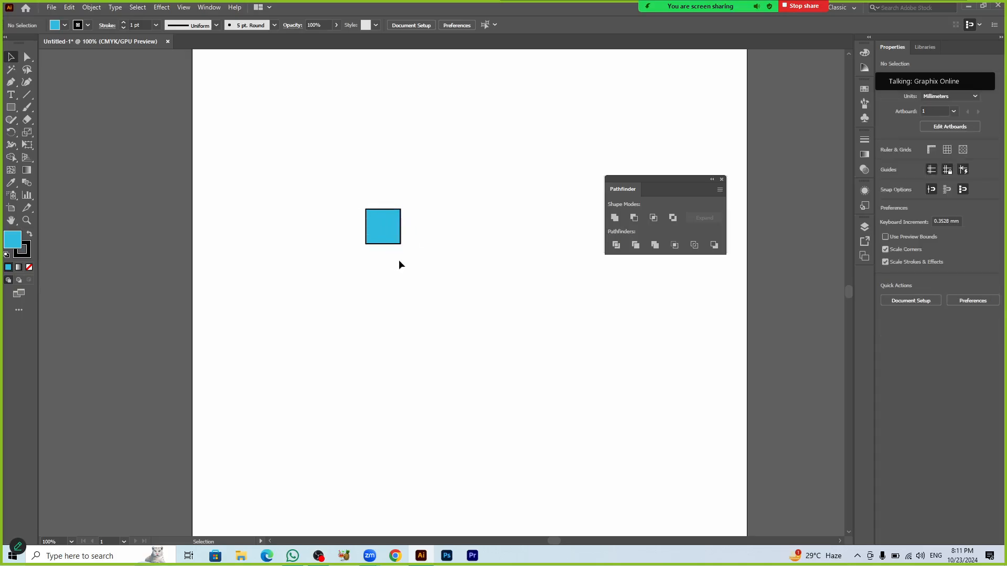
key(ctrl+z)
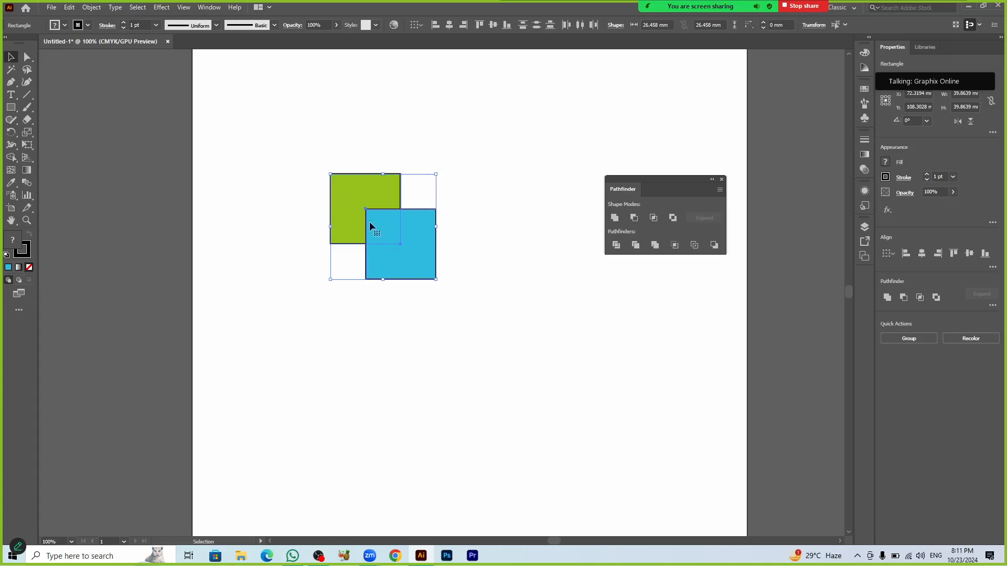
Step: Try cutting the overlapping area out of the two squares with the Pathfinder Exclude shape mode
click(673, 218)
click(517, 279)
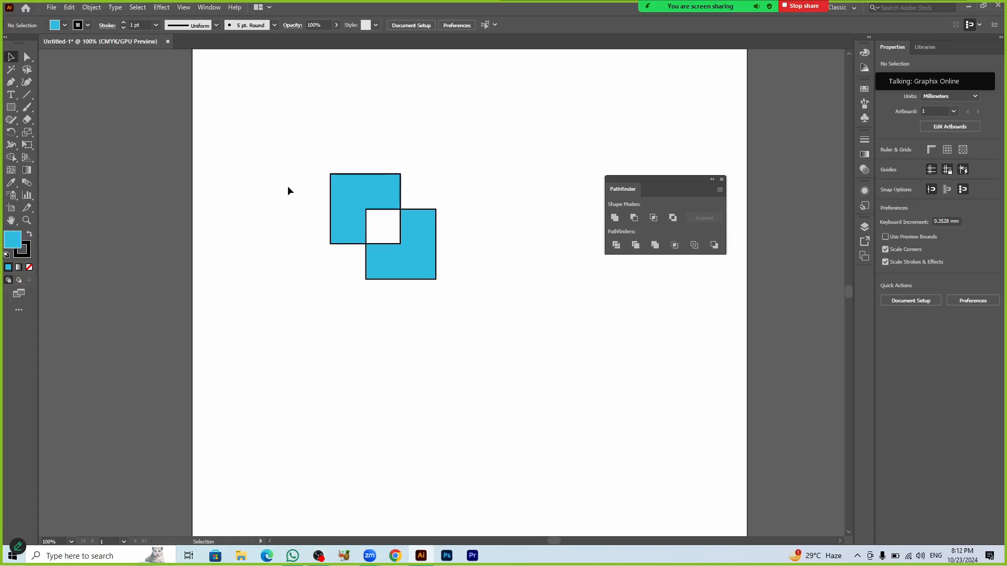
drag(291, 143, 473, 319)
key(ctrl+z)
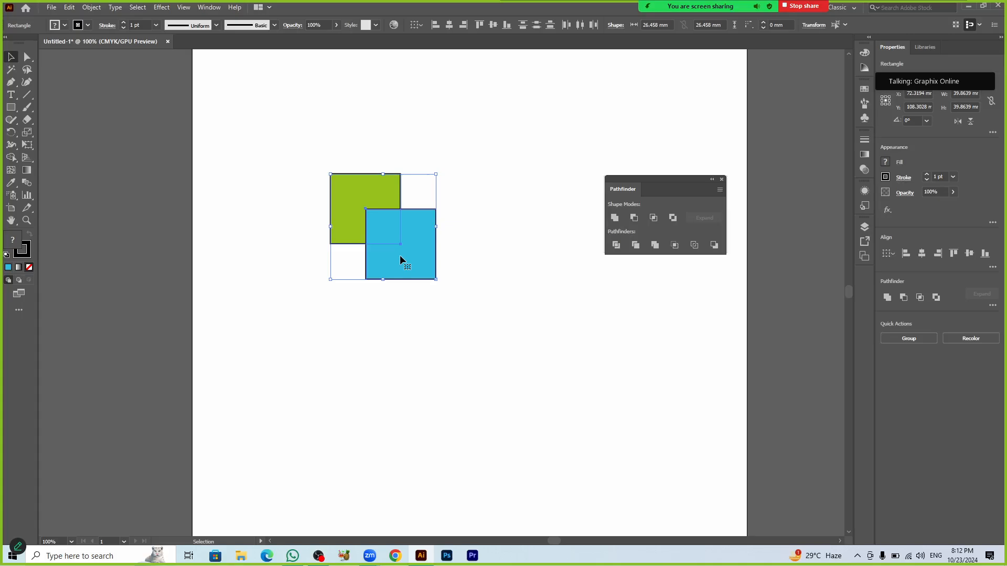
Step: Split the two overlapping squares with the Pathfinder Divide operation and ungroup the resulting pieces
click(617, 245)
click(546, 286)
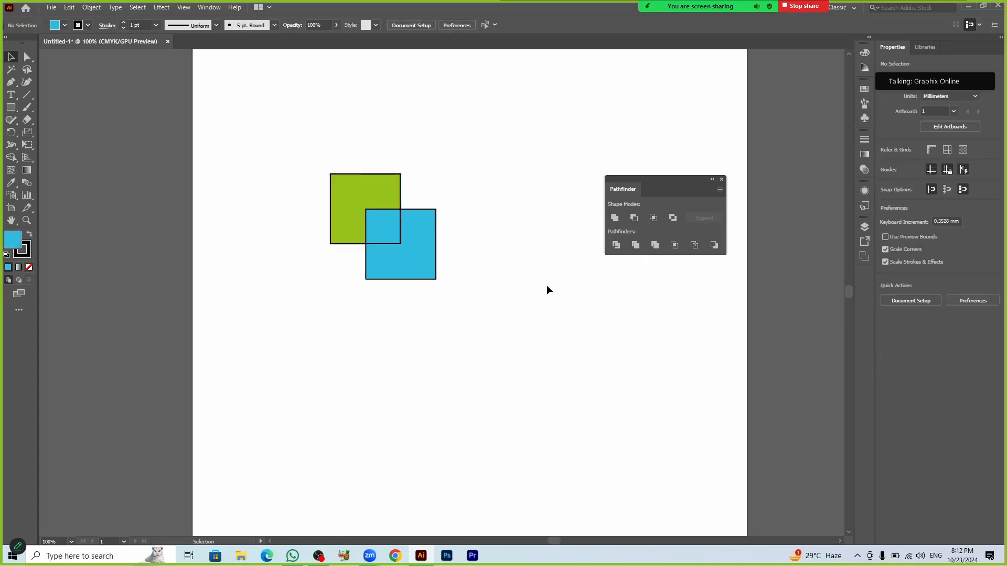
click(430, 273)
right_click(429, 271)
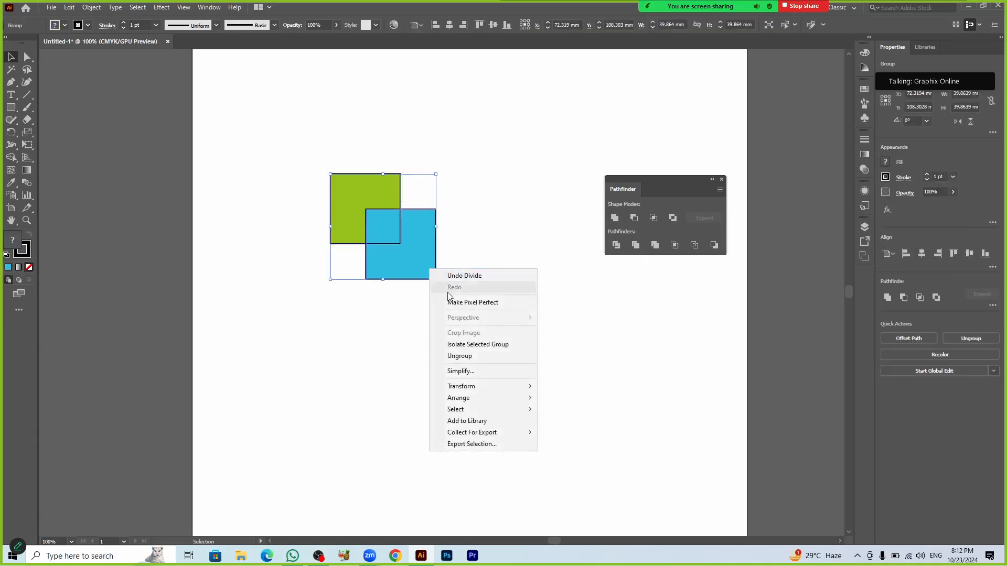
click(464, 356)
click(491, 267)
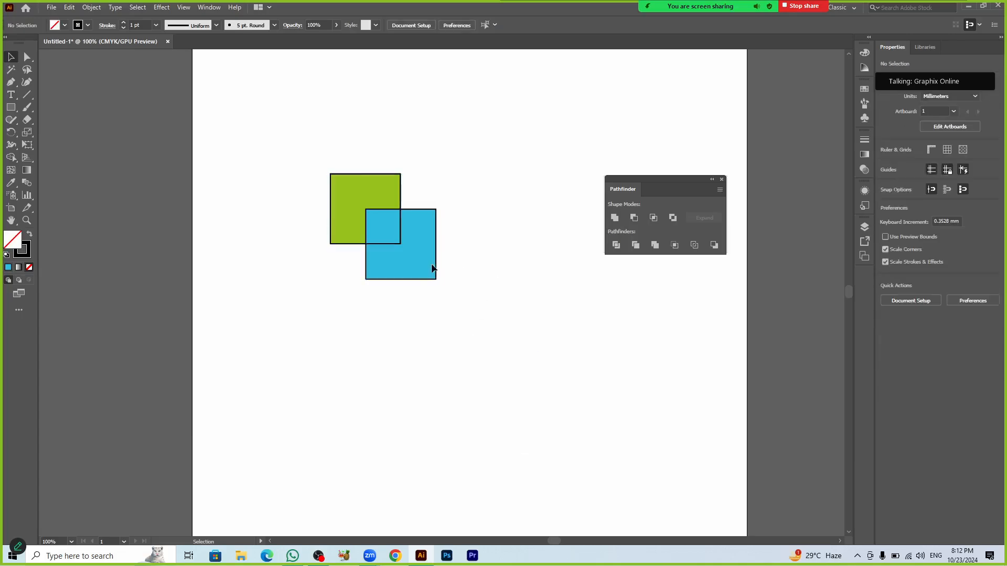
Step: Try moving the blue L-shaped piece and the small overlap square away from the green piece, and undo the moves and the ungrouping
drag(433, 269, 524, 327)
drag(386, 234, 314, 317)
click(423, 419)
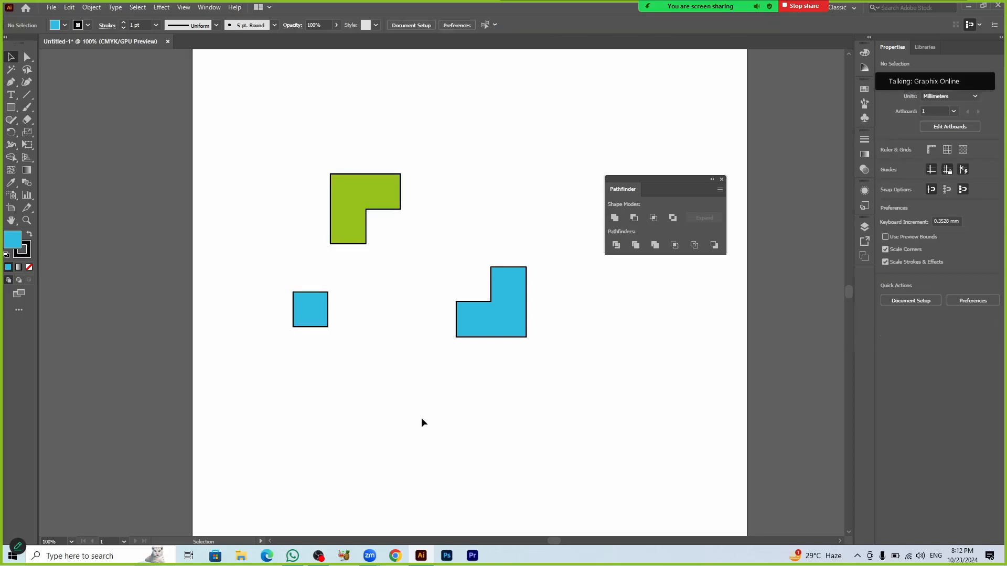
key(ctrl+z)
key(ctrl+z)
key(ctrl+z)
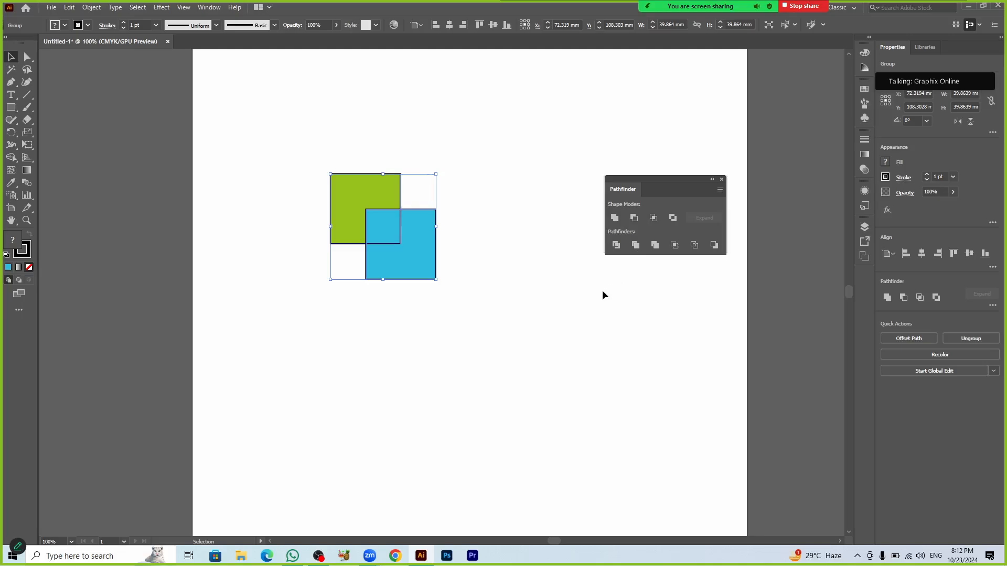
Step: Try moving the divided shapes as one group, and undo both the move and the Divide operation
click(423, 297)
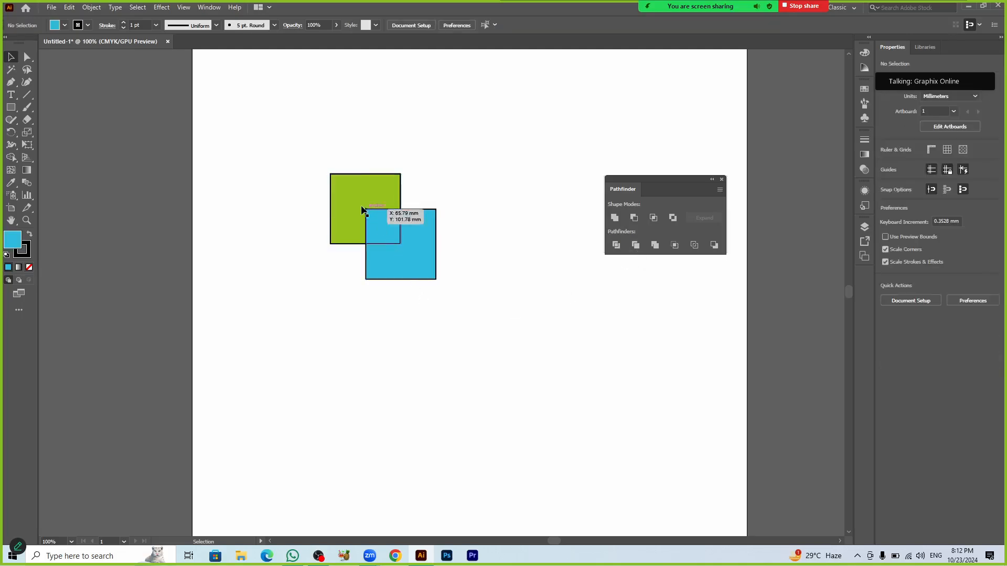
drag(411, 261, 432, 301)
right_click(432, 294)
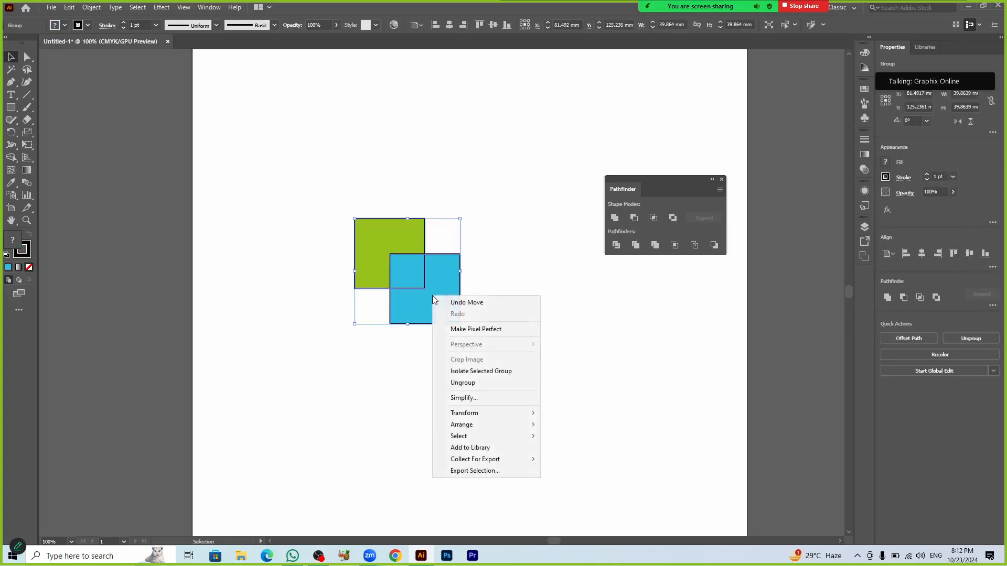
click(561, 359)
key(ctrl+z)
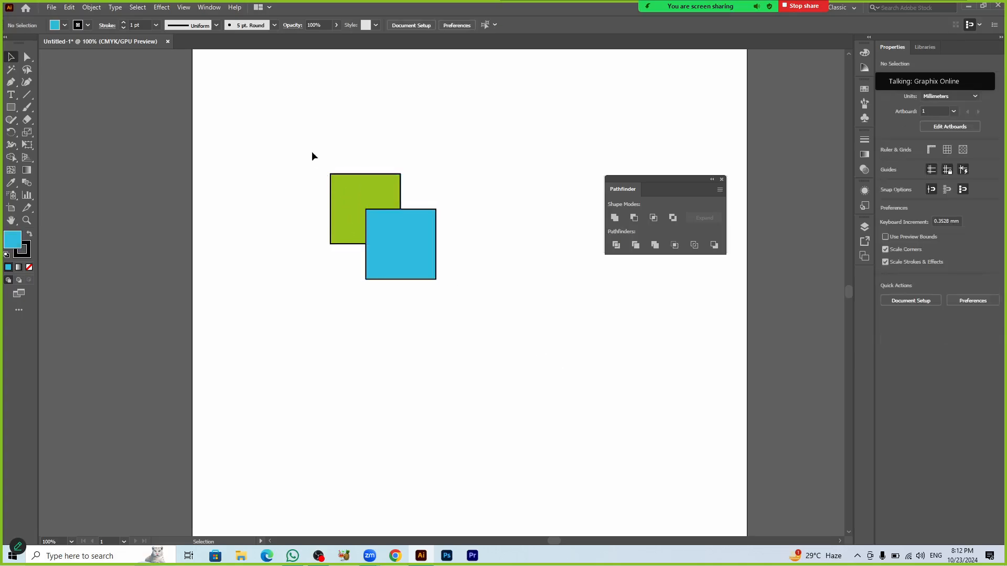
Step: Apply the Pathfinder Trim operation to the overlapping green and blue squares
drag(311, 151, 458, 306)
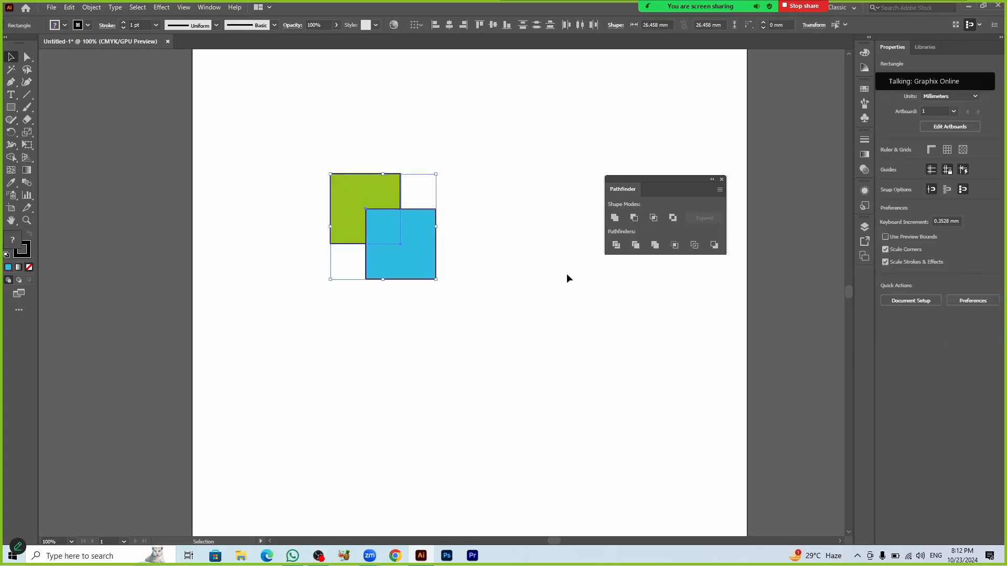
click(635, 245)
click(458, 303)
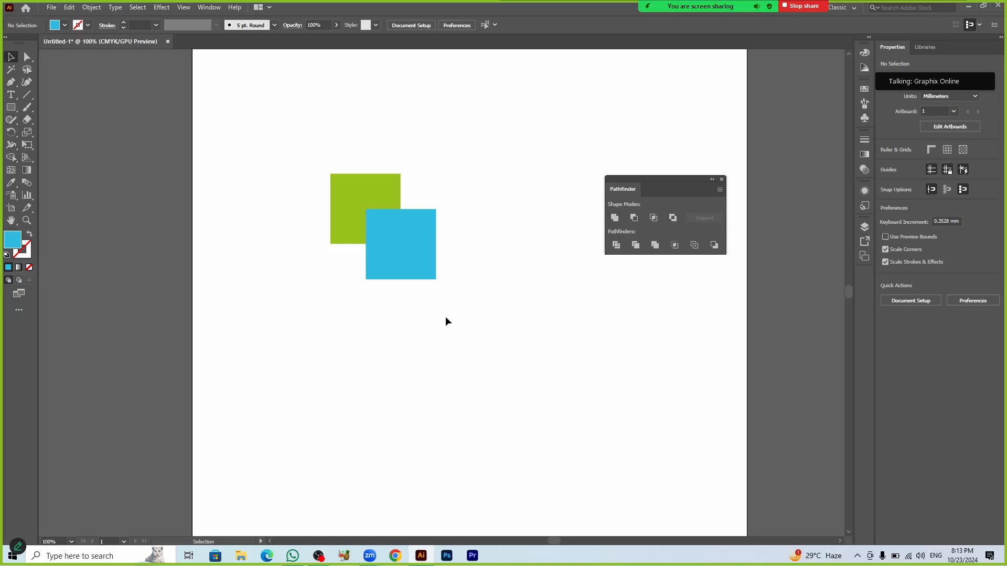
Step: Try ungrouping the trimmed shapes and moving the blue square away from the green piece
right_click(415, 258)
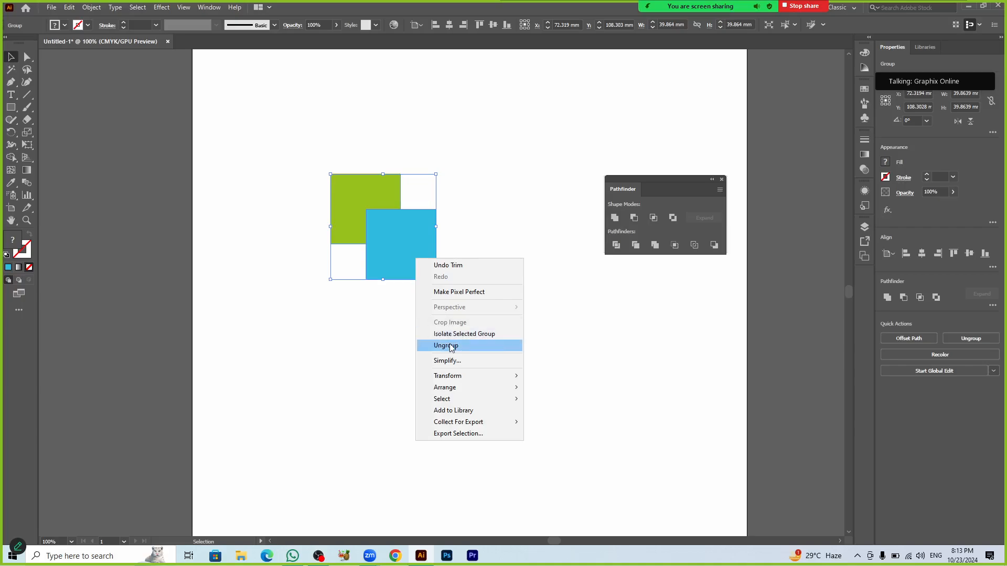
click(451, 346)
drag(422, 276, 465, 314)
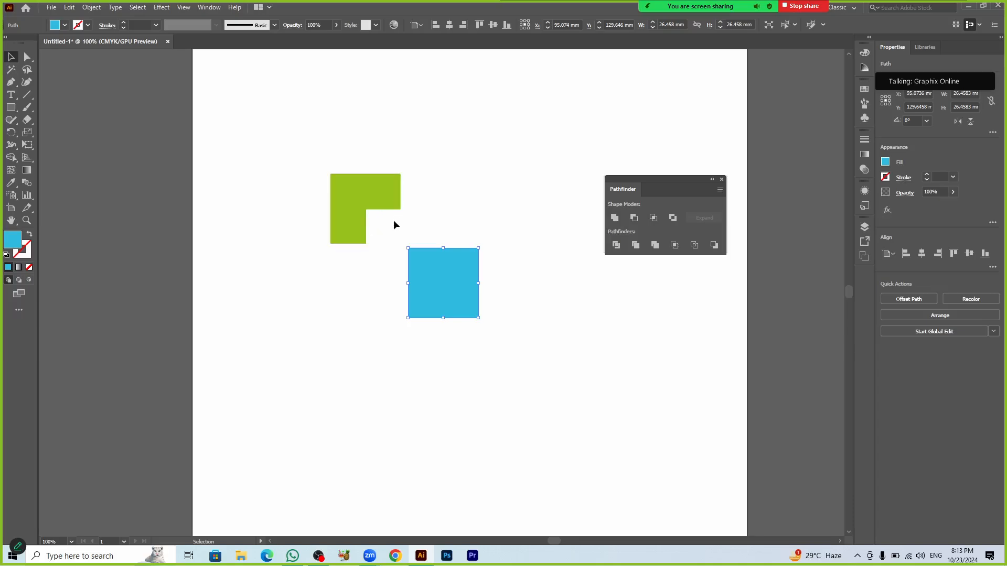
key(ctrl+z)
key(ctrl+z)
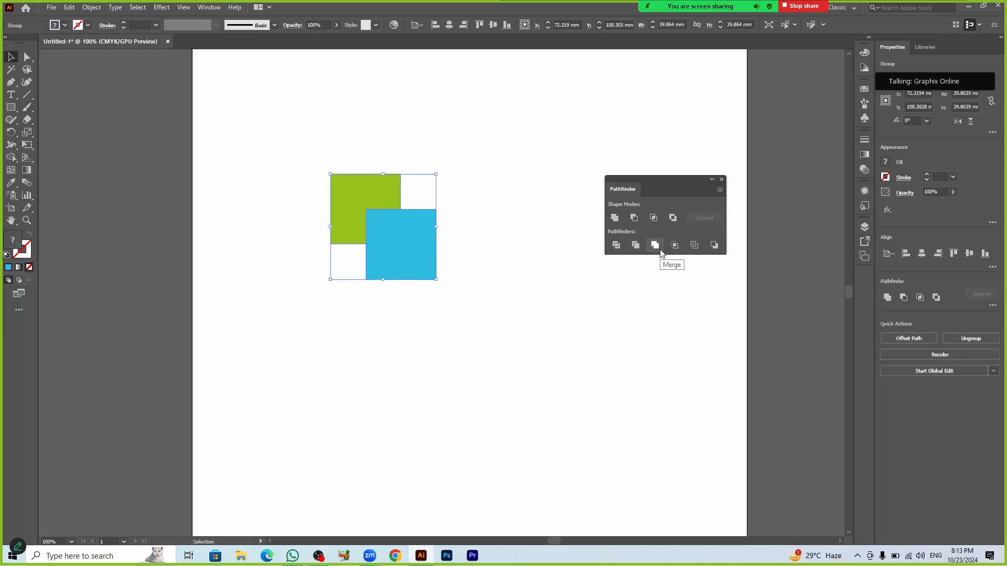
Step: Try merging the trimmed green and blue shapes into one with the Shape Builder tool
click(558, 349)
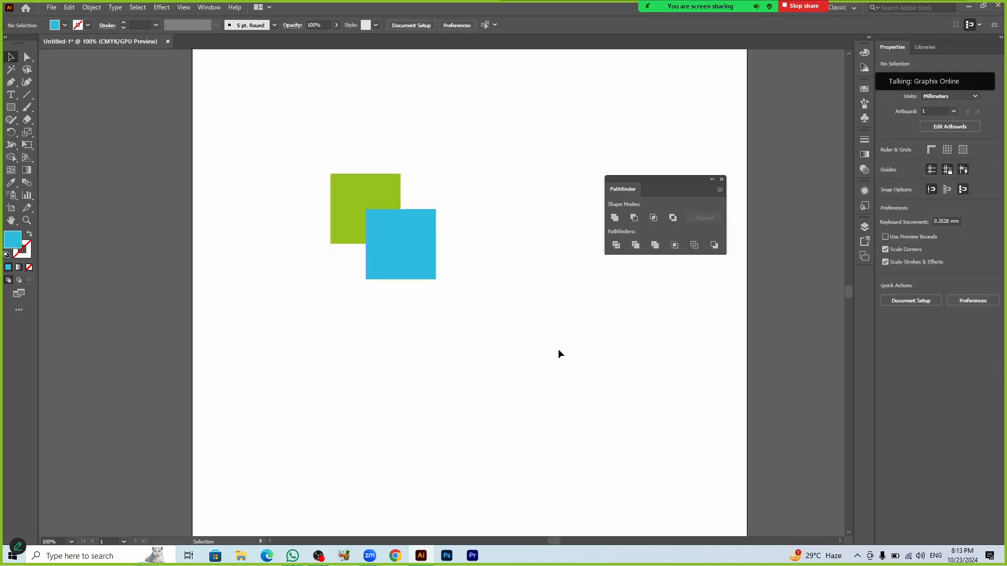
drag(250, 148, 418, 292)
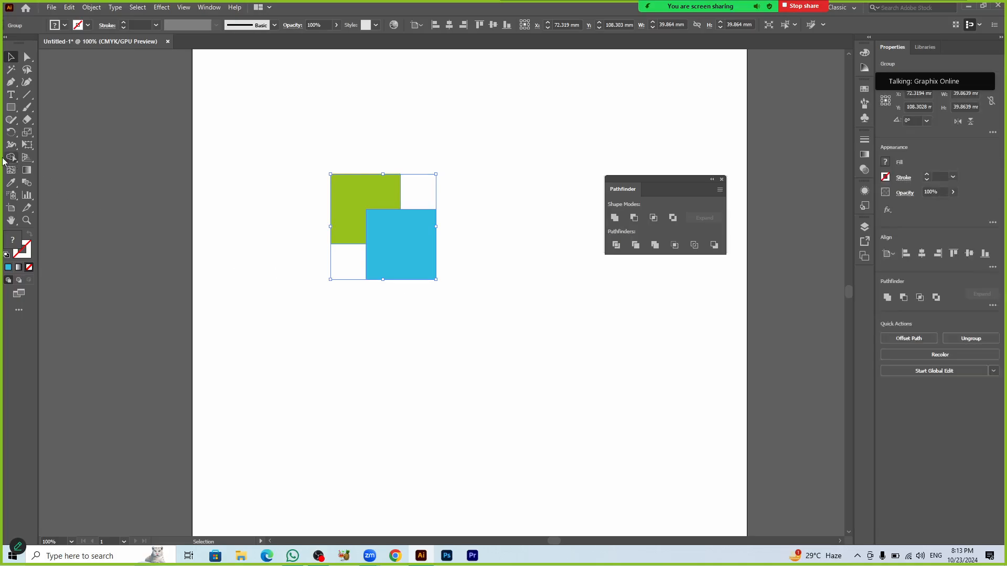
key(shift+m)
drag(340, 189, 397, 245)
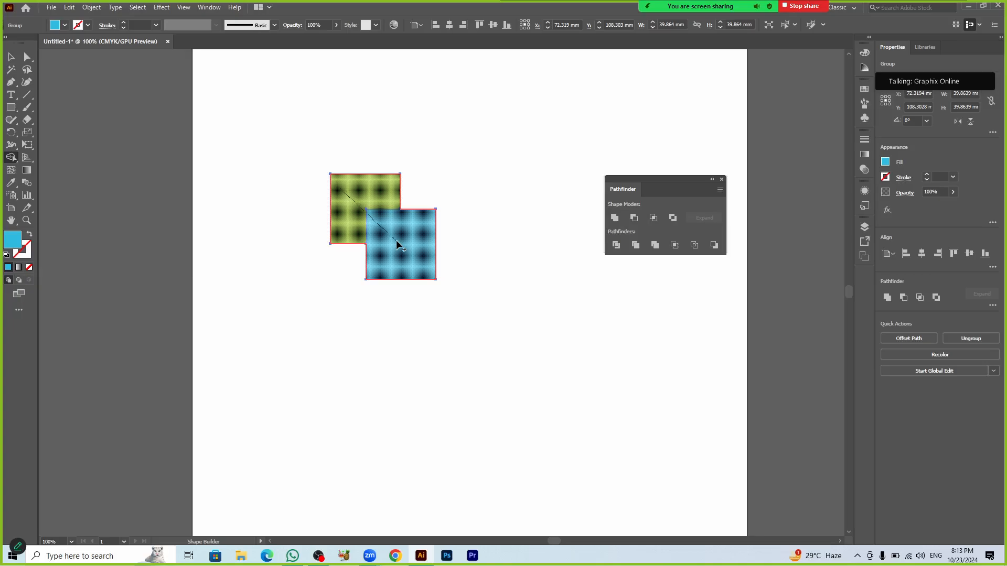
drag(397, 245, 396, 244)
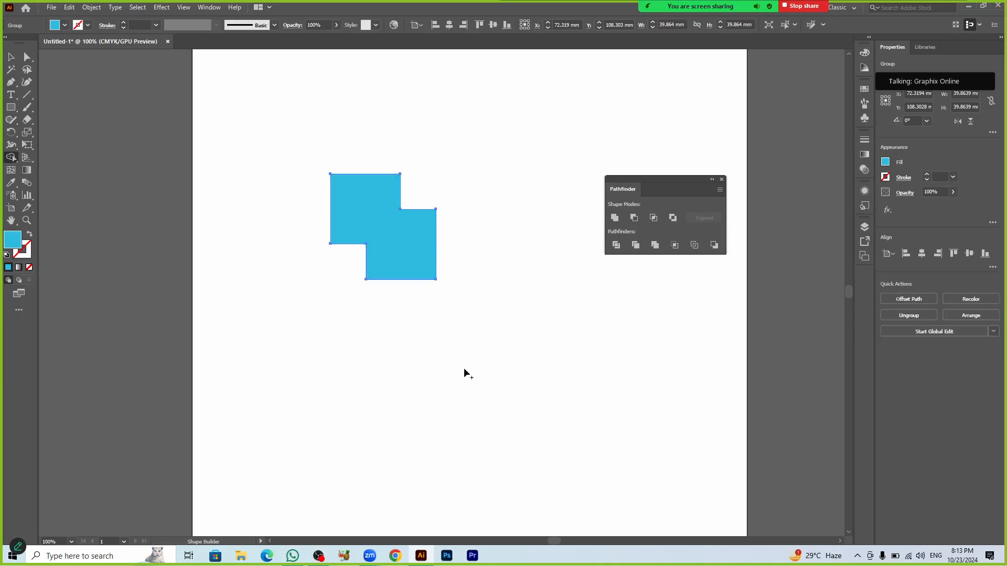
key(ctrl+z)
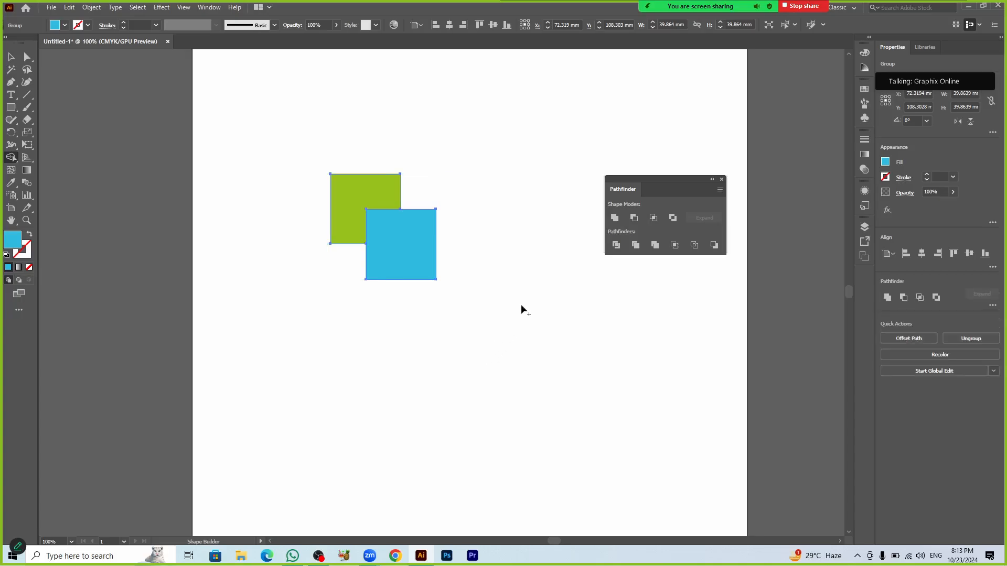
Step: Try uniting the green and blue shapes with the Unite shape mode, and undo it
click(616, 217)
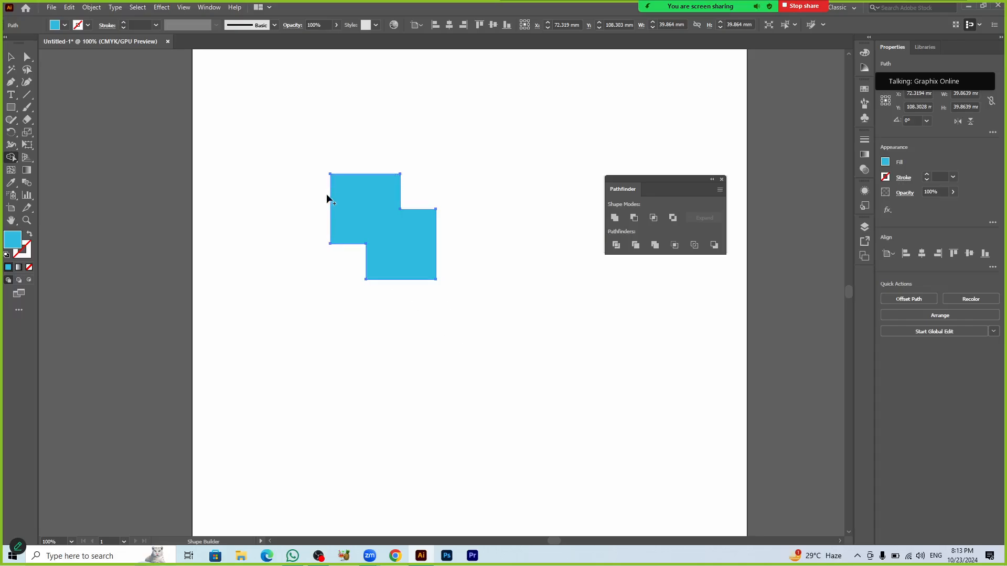
key(ctrl+z)
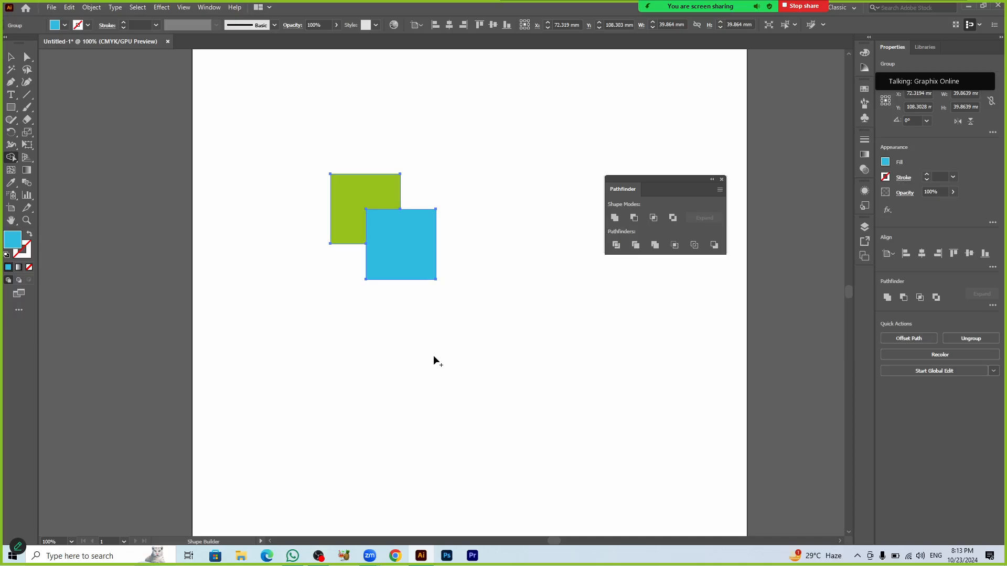
key(v)
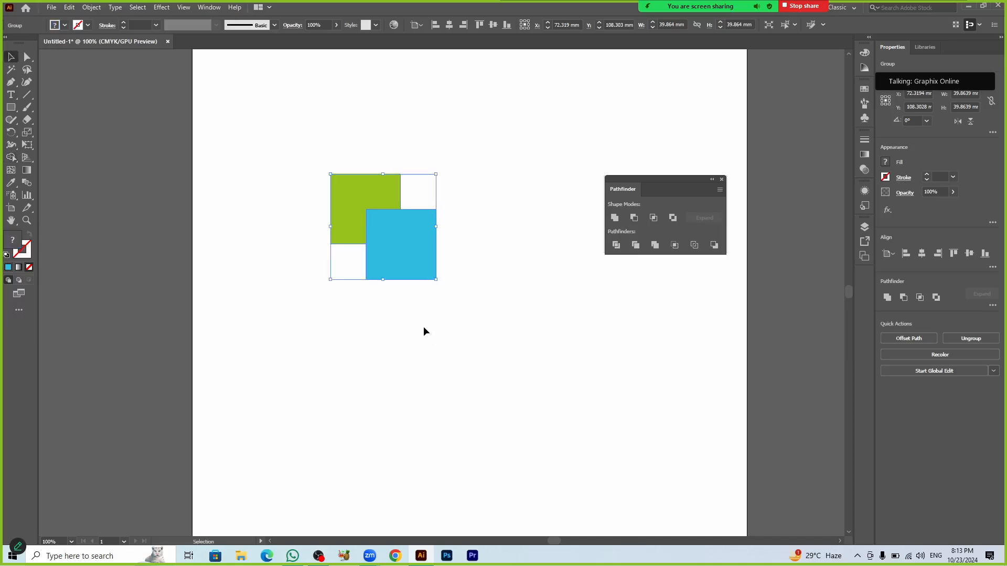
Step: Try the Pathfinder Merge operation on the overlapping green and blue squares, and undo it
click(423, 326)
drag(297, 132, 458, 295)
click(655, 245)
click(511, 297)
key(a)
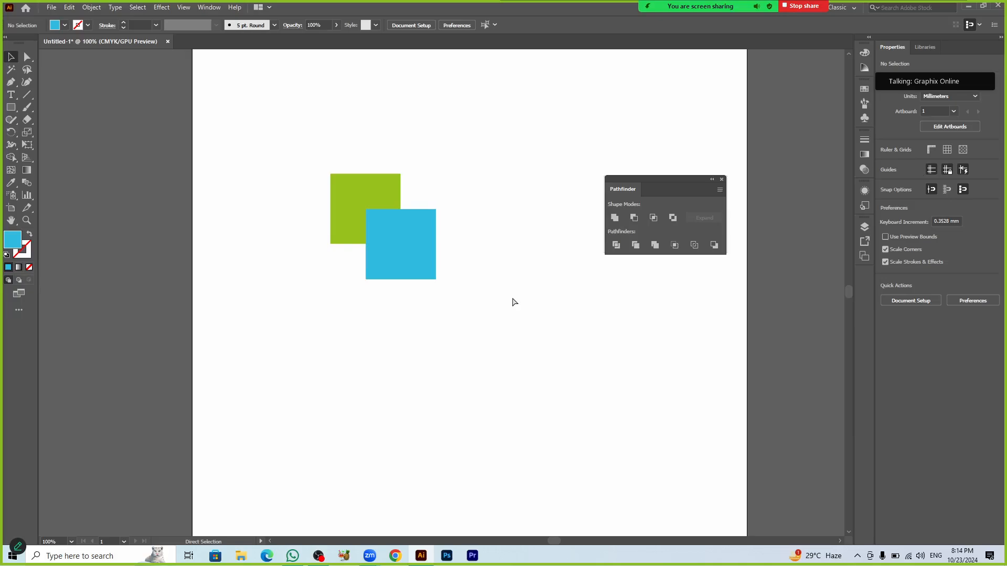
key(ctrl+z)
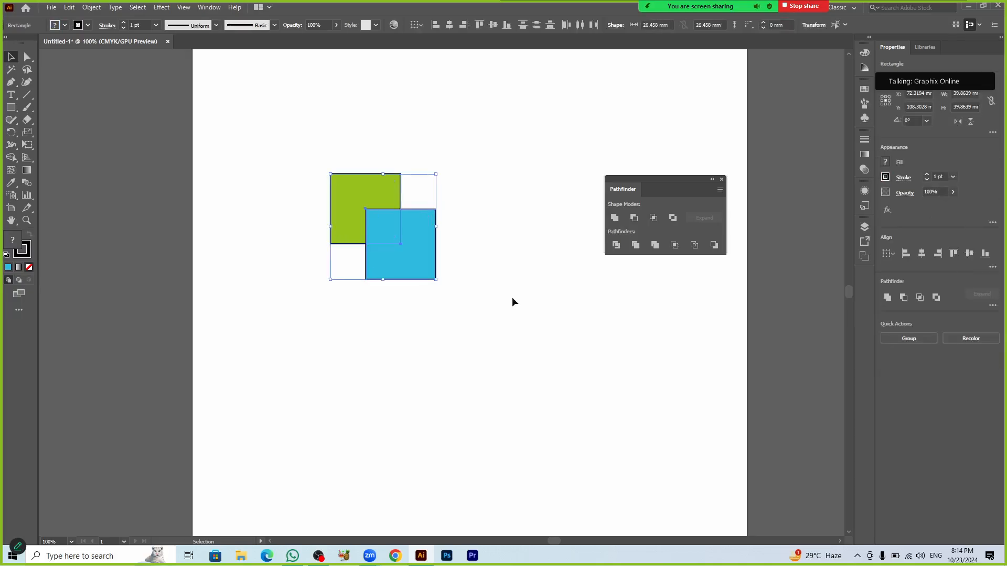
Step: Apply the Pathfinder Merge operation to the green and blue squares again and move the merged group down and to the right
key(ctrl+z)
mouse_move(432, 261)
mouse_down()
mouse_move(459, 274)
mouse_move(414, 252)
mouse_up()
drag(283, 131, 431, 281)
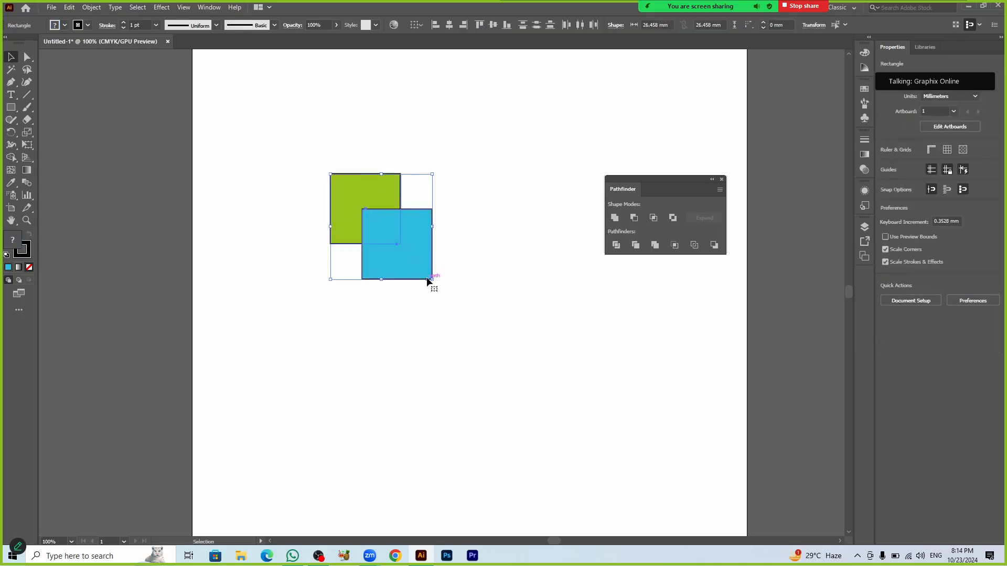
click(654, 245)
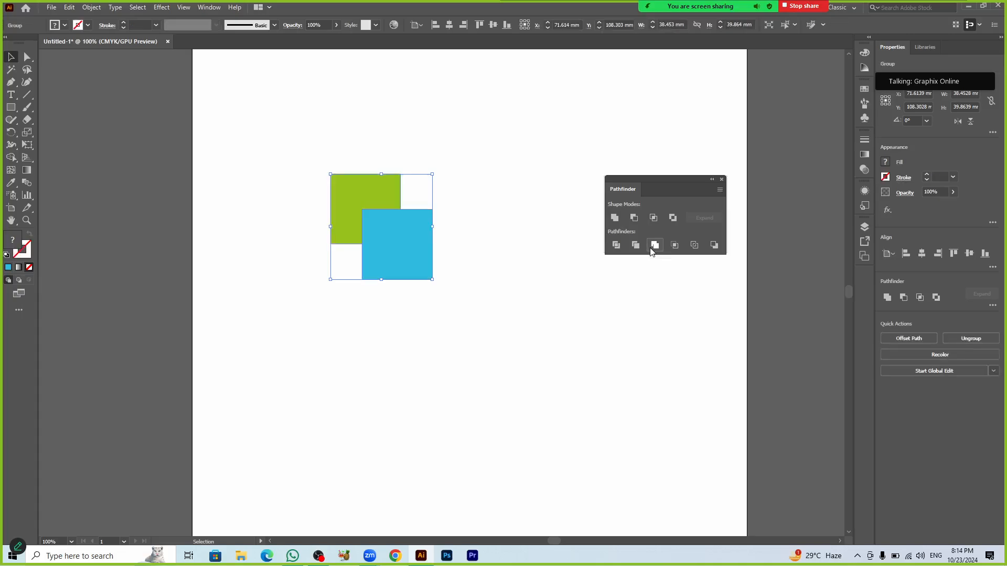
click(477, 290)
drag(406, 271, 425, 290)
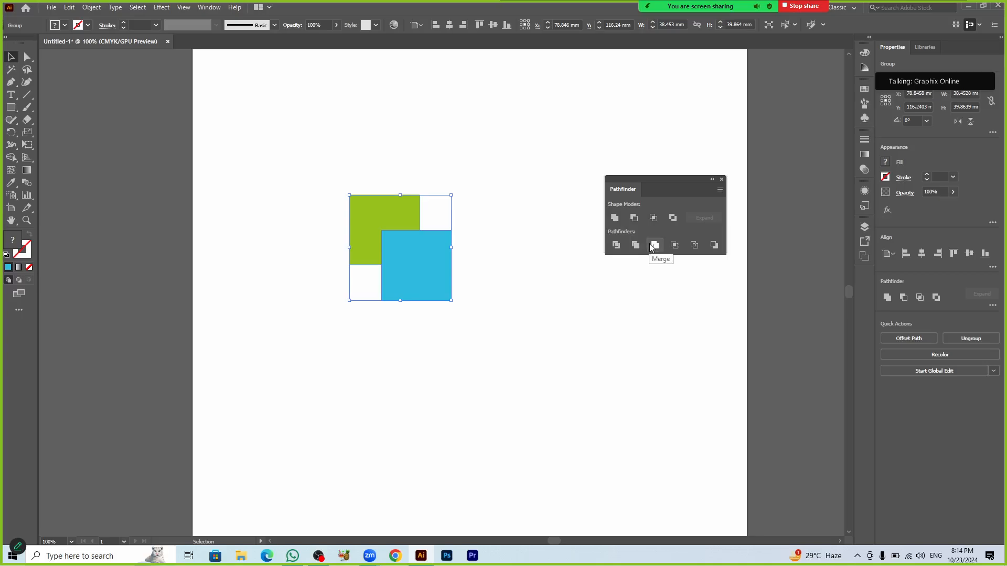
click(652, 270)
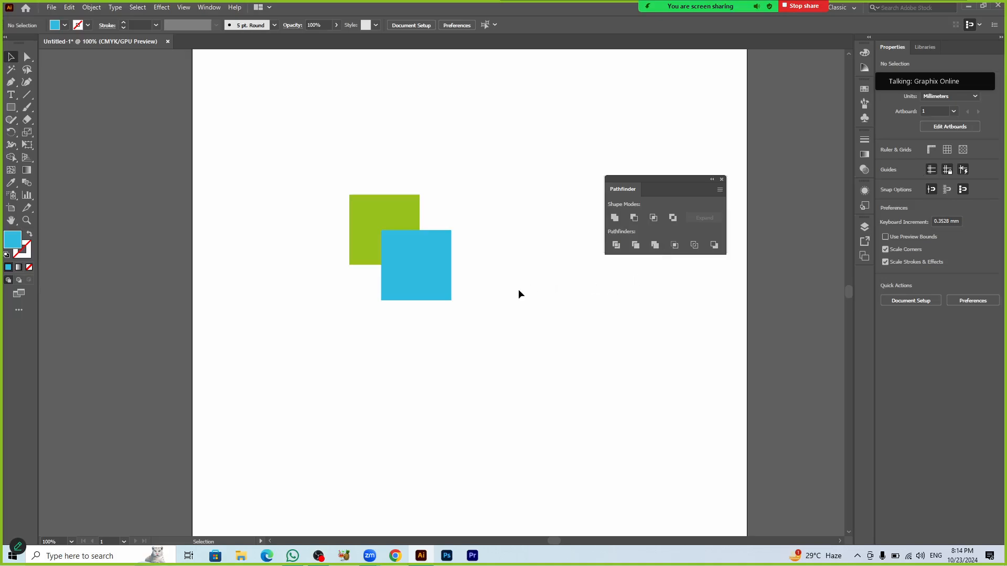
Step: Inspect the merged squares up close and undo the latest changes made to them
click(442, 275)
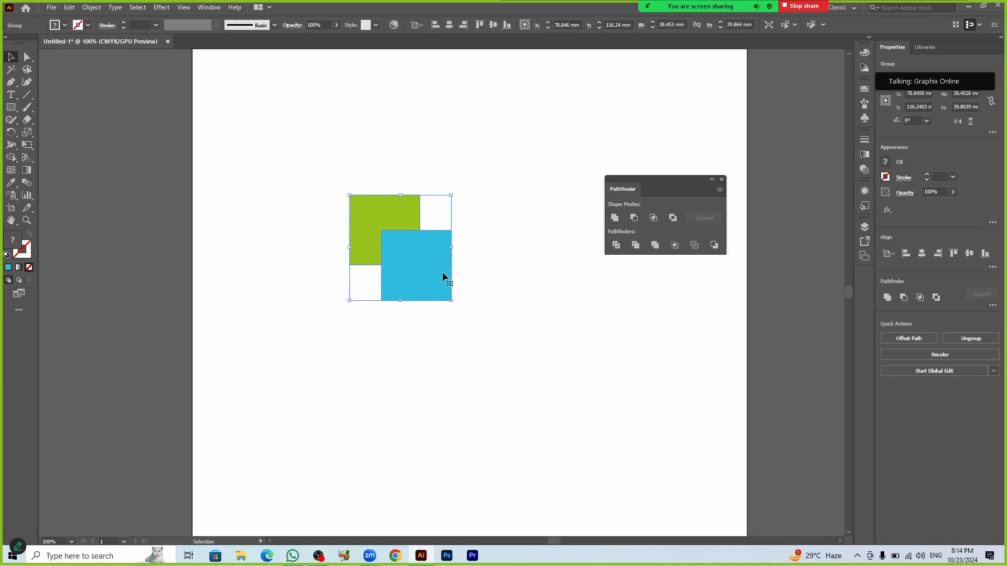
scroll(429, 247, up, 4)
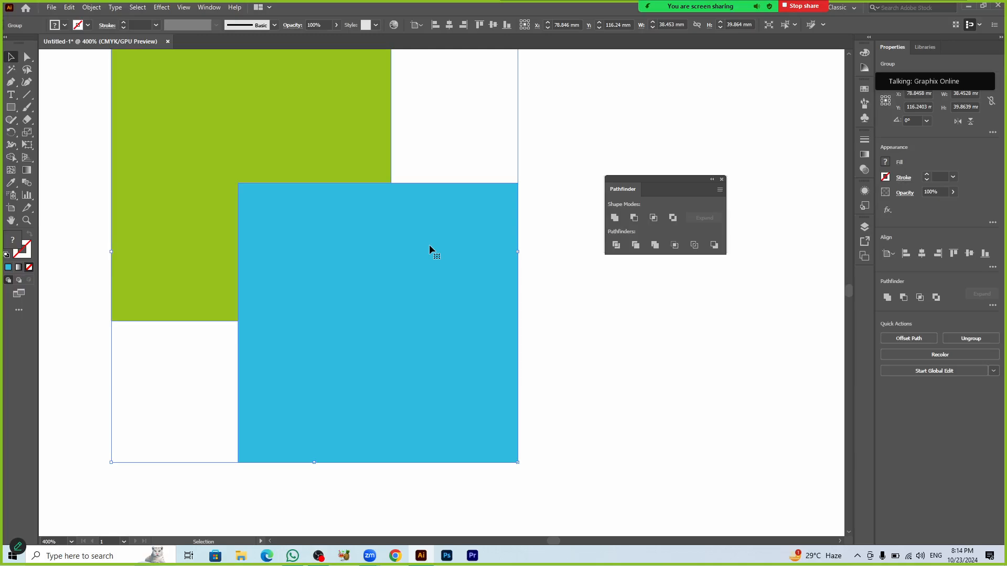
key(a)
key(ctrl+z)
key(ctrl+z)
key(ctrl+z)
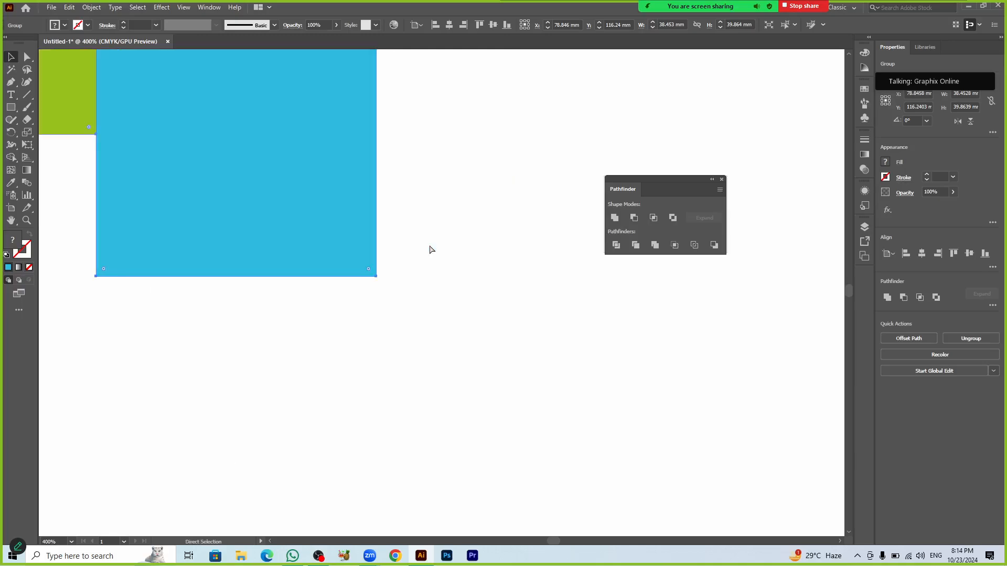
key(ctrl+z)
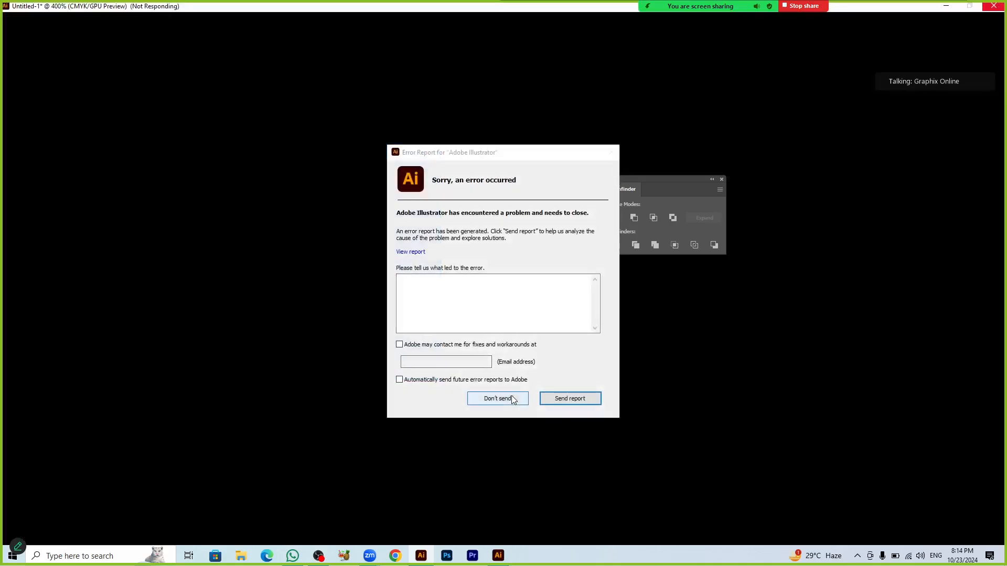
Step: Dismiss the Illustrator crash report without sending it
click(511, 402)
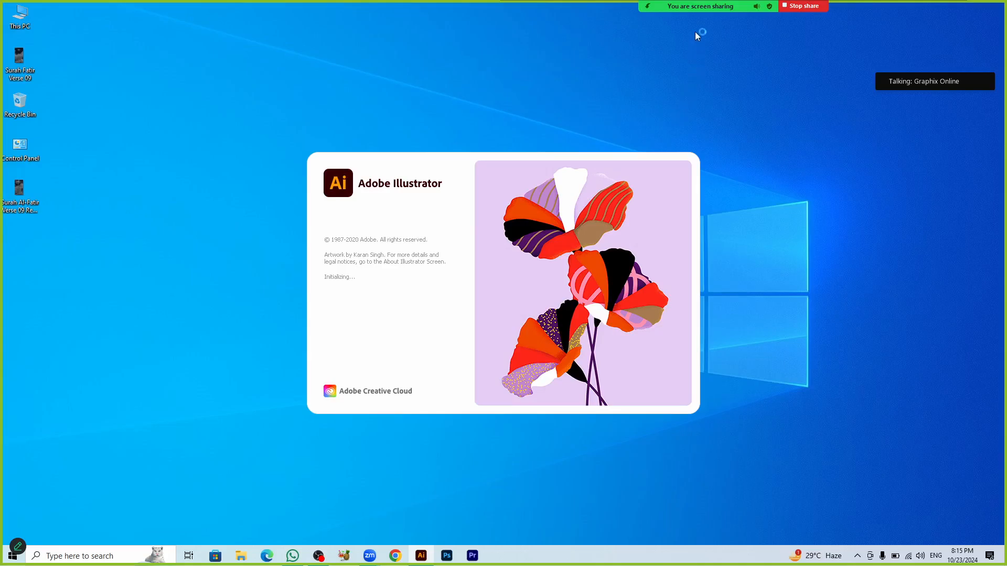
Step: Check the list of participants in the Zoom meeting and close it
mouse_move(696, 14)
click(621, 20)
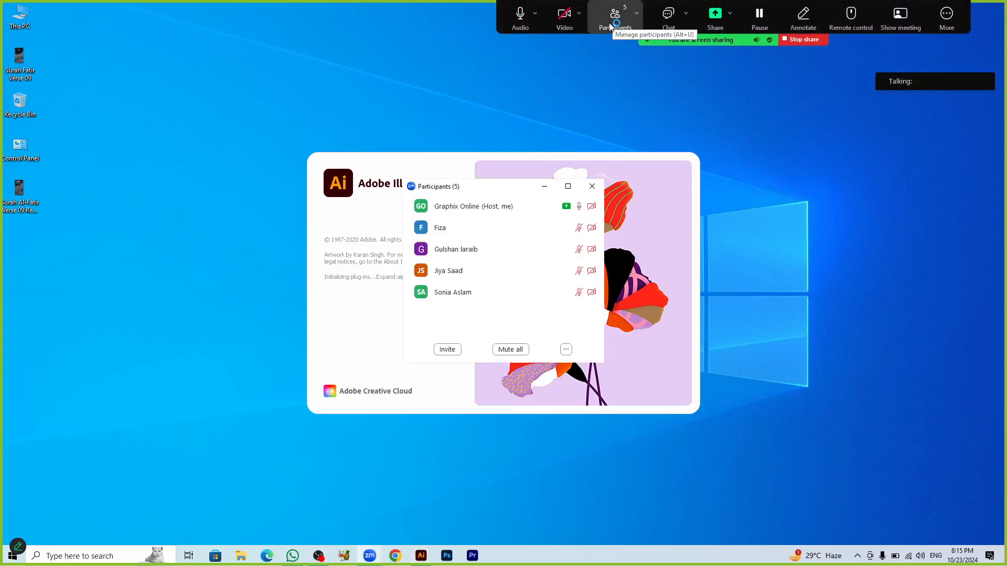
click(601, 186)
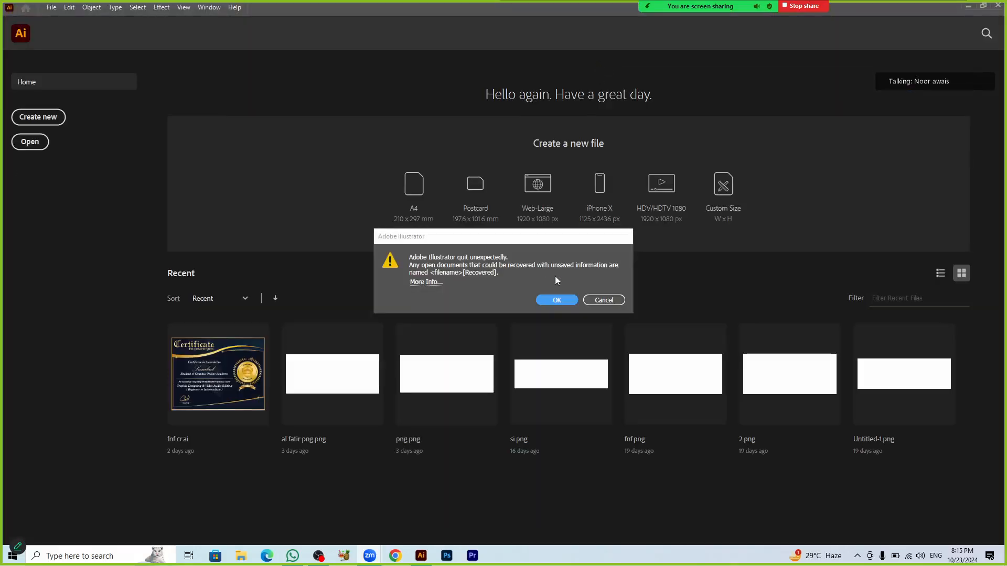
Step: Cancel the recovery of the crashed document and create a new A4 document
click(603, 300)
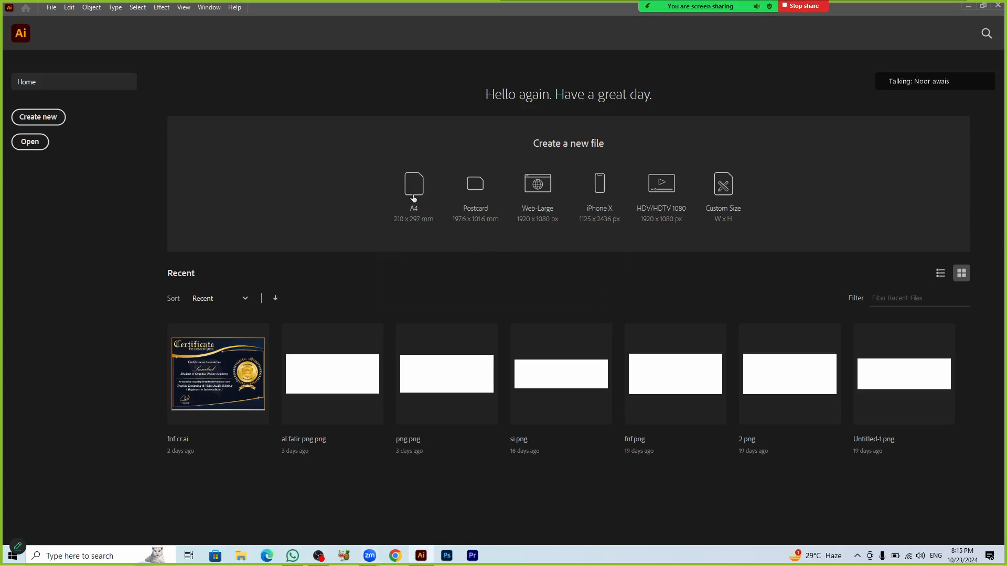
Step: Review the Zoom meeting's participant list again while the new document loads, and close it
mouse_move(668, 16)
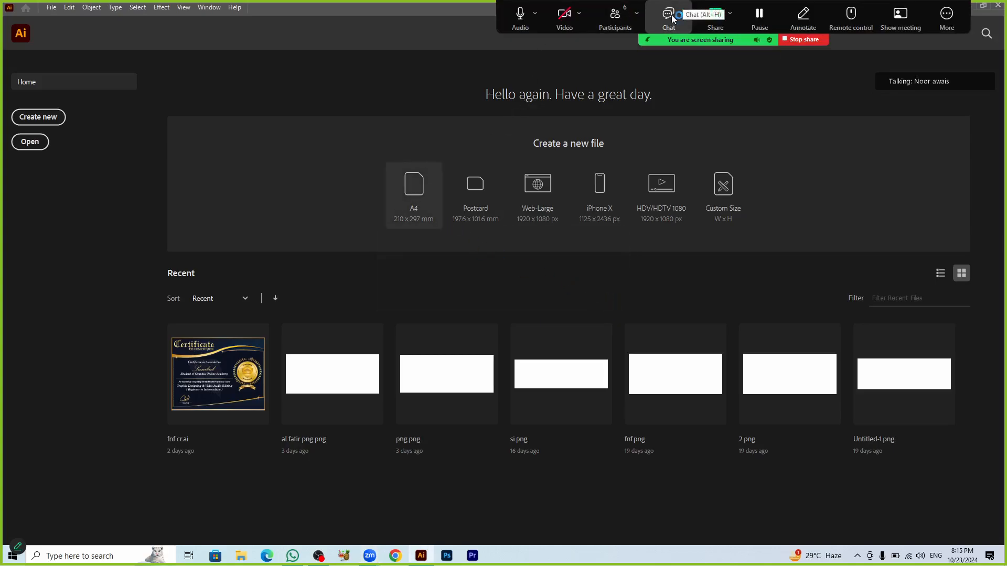
click(614, 31)
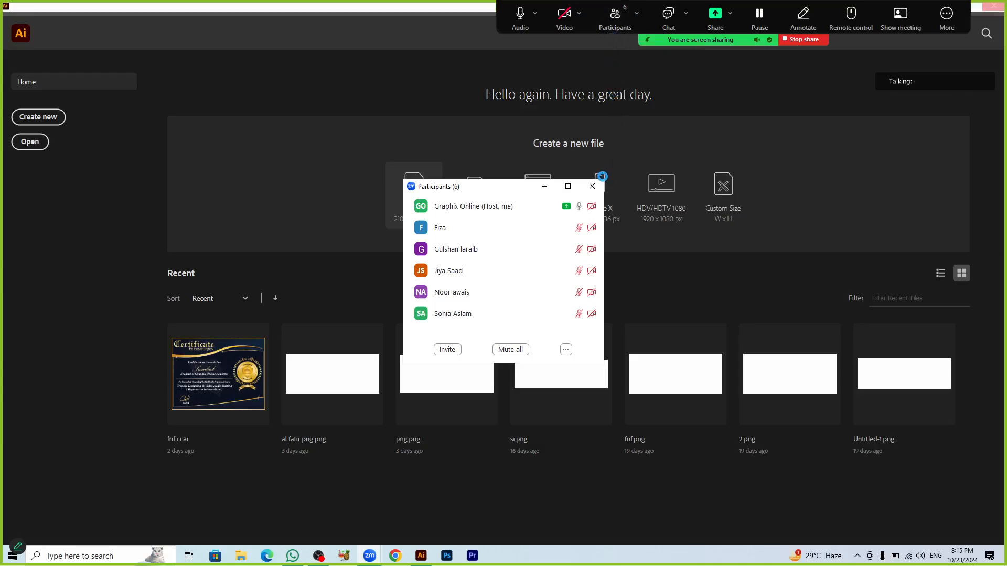
click(603, 185)
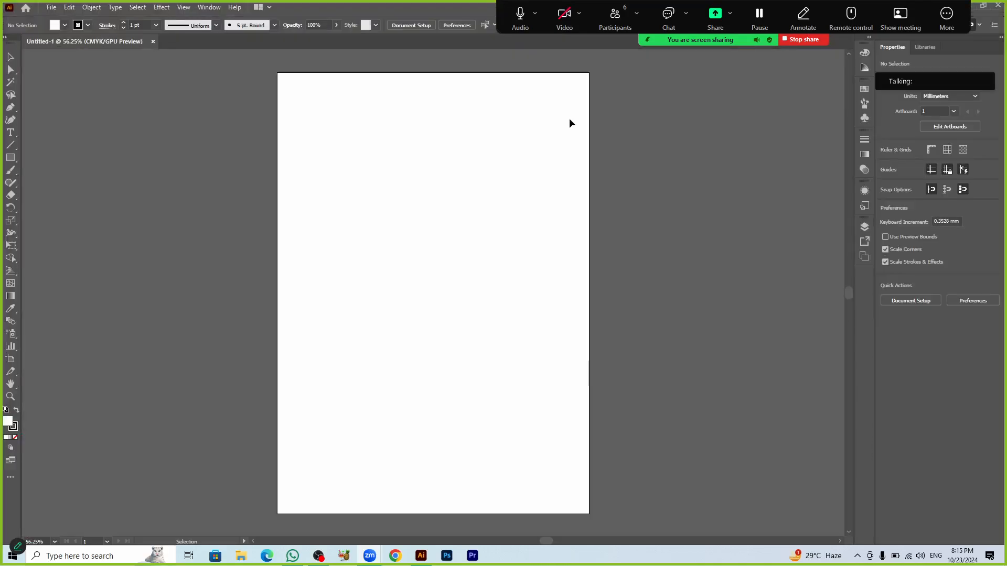
Step: Set the toolbar to two columns and draw a square about 32 mm wide with a copy overlapping its lower-right corner
click(5, 36)
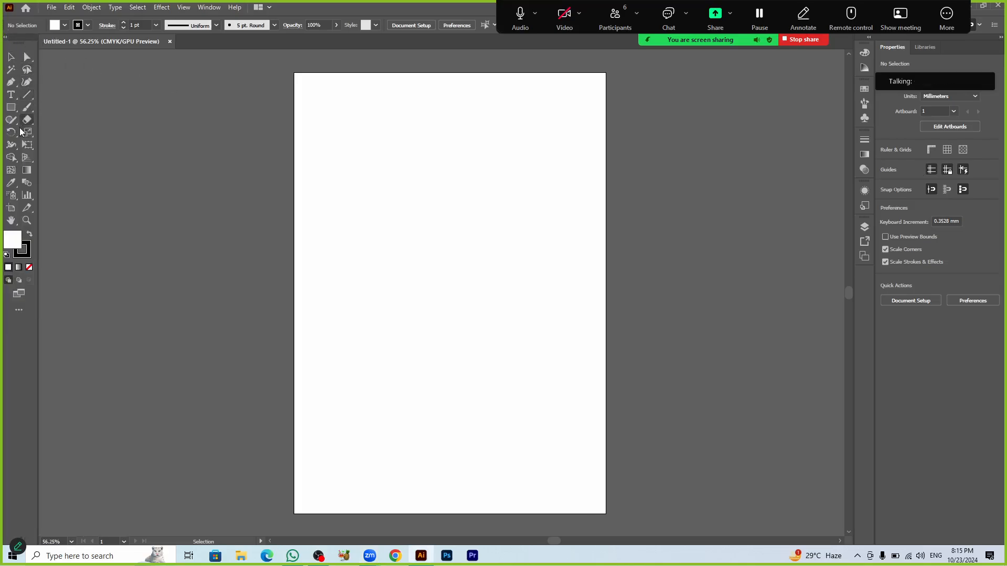
click(7, 107)
drag(419, 223, 470, 277)
key(v)
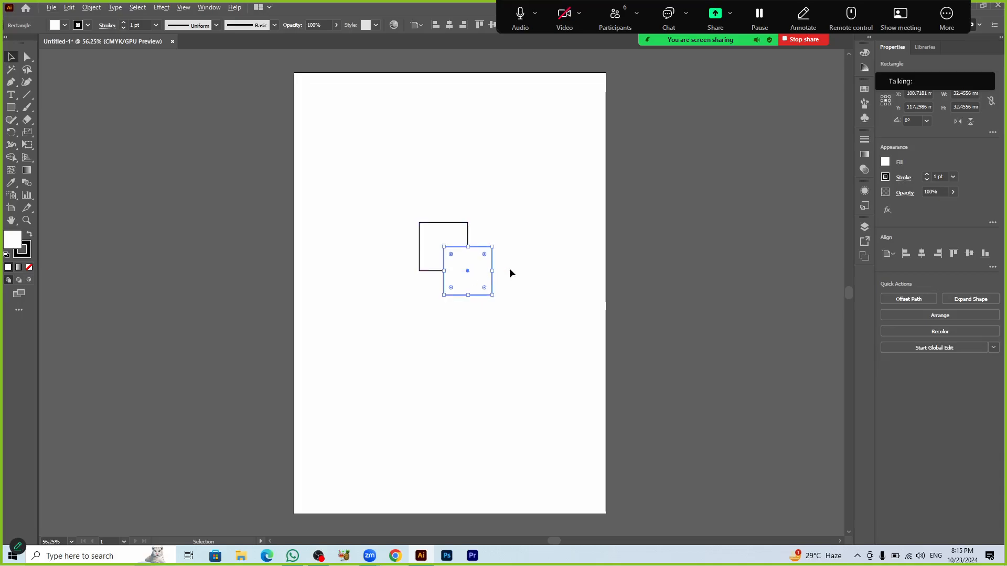
Step: Fill the front square with magenta and the square behind it with orange
click(885, 163)
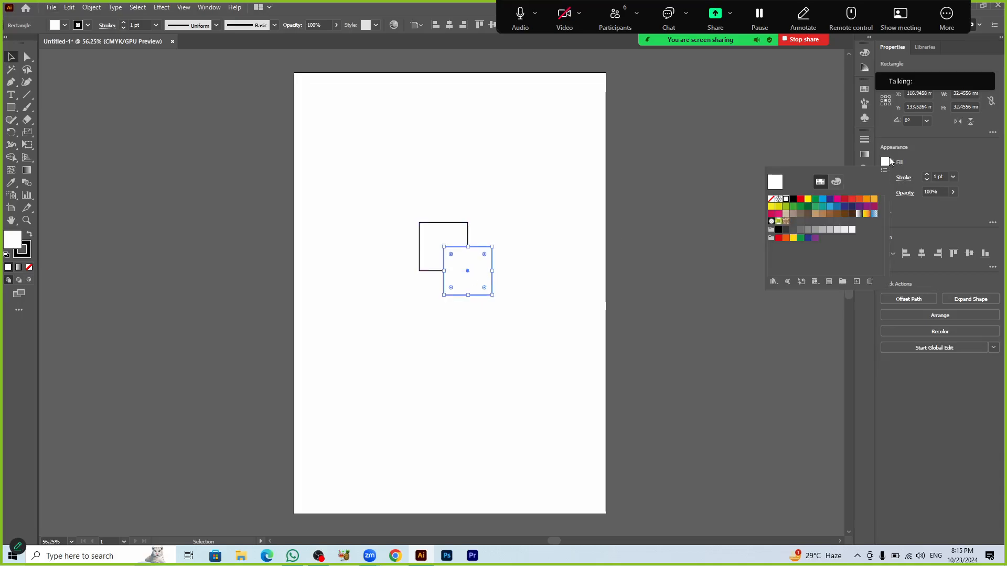
click(838, 199)
double_click(451, 236)
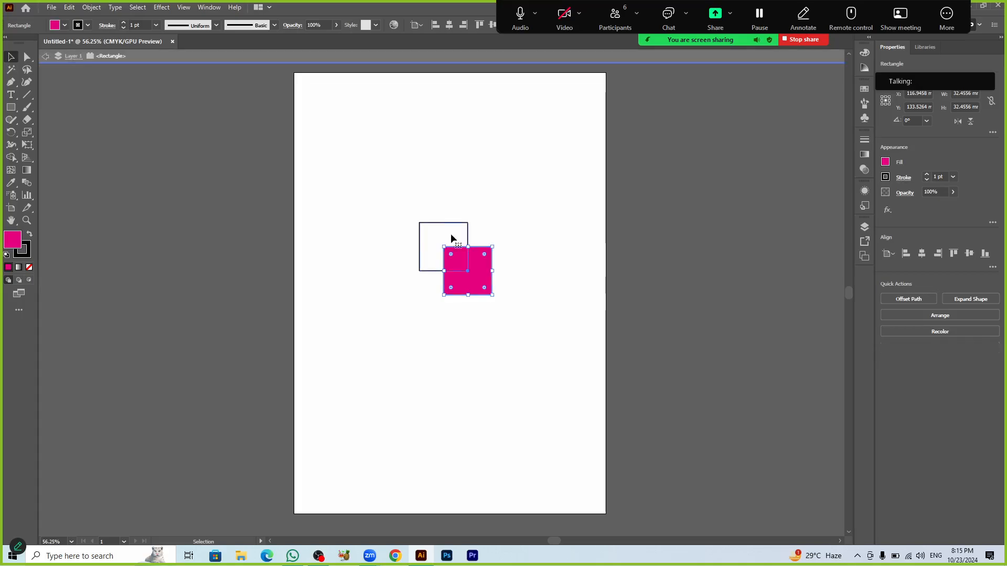
click(451, 238)
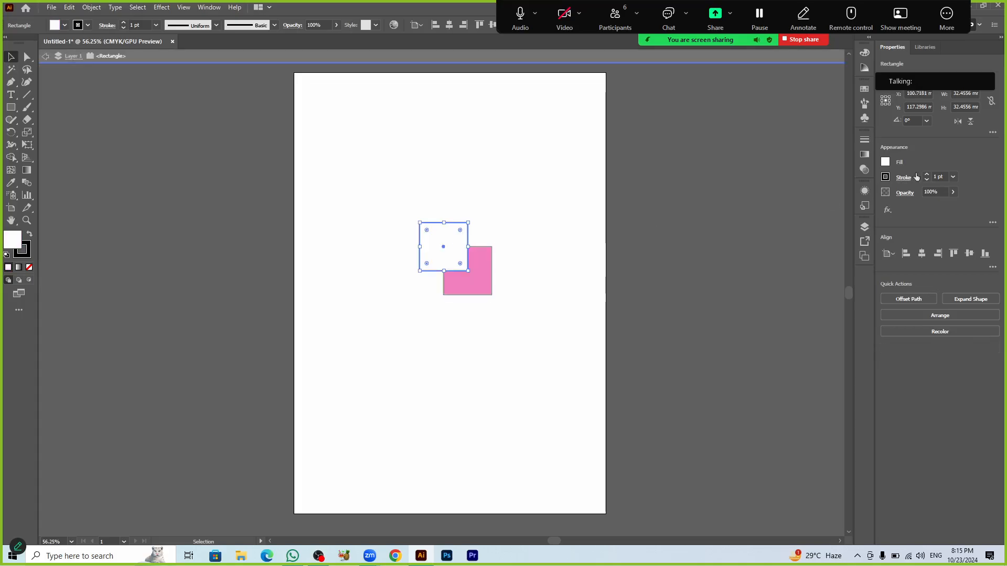
click(886, 163)
click(785, 198)
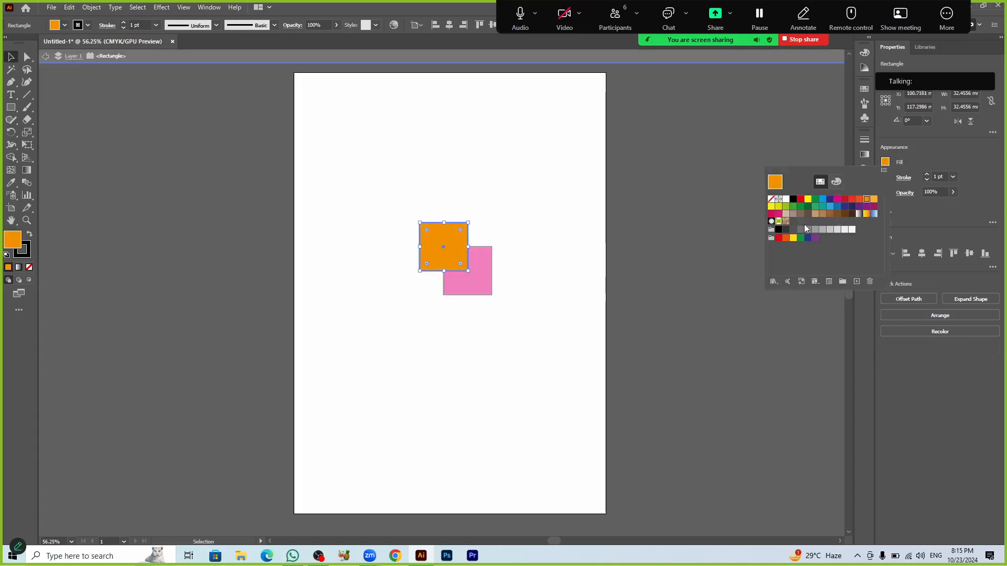
double_click(521, 303)
click(521, 301)
Step: Select both squares and open the Pathfinder panel, placing it beside them
drag(393, 189, 542, 315)
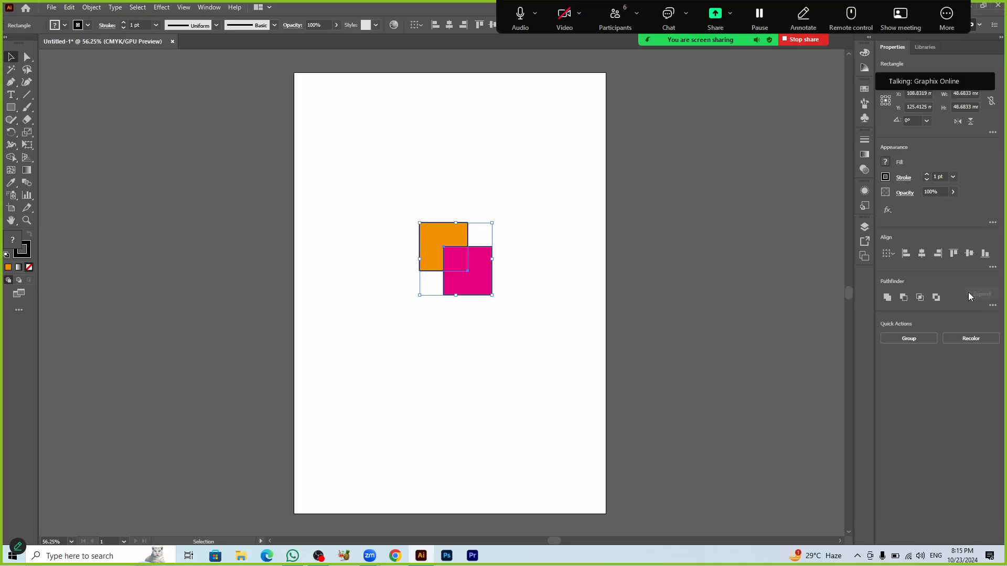
click(199, 9)
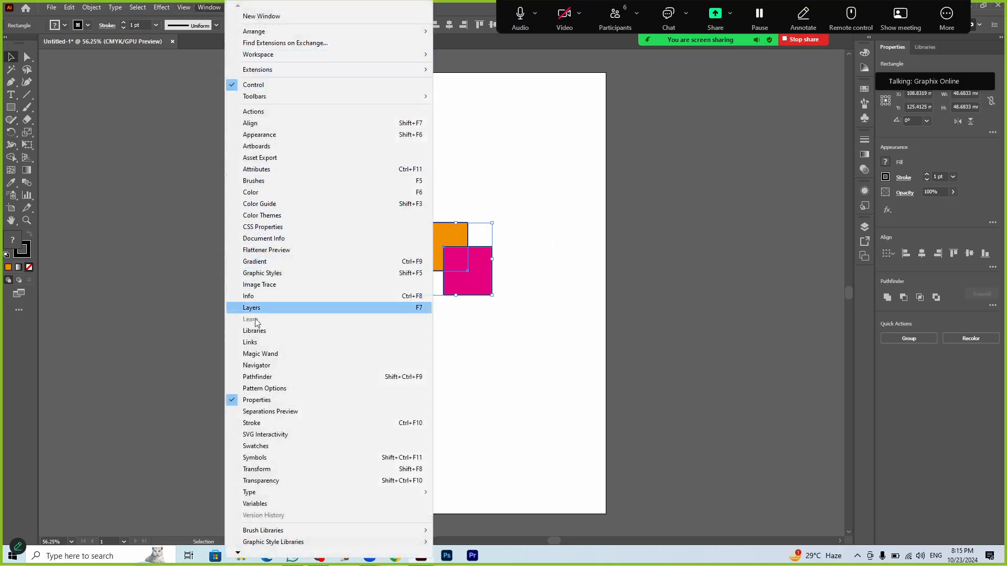
click(269, 376)
drag(456, 67, 563, 135)
click(498, 61)
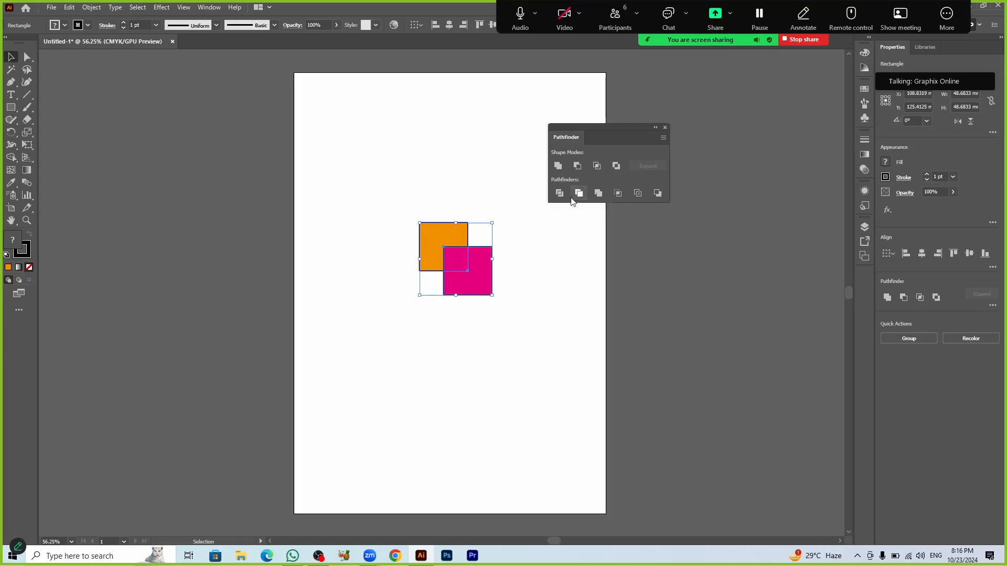
Step: Try uniting the orange and magenta squares with the Unite shape mode, and undo it
click(559, 167)
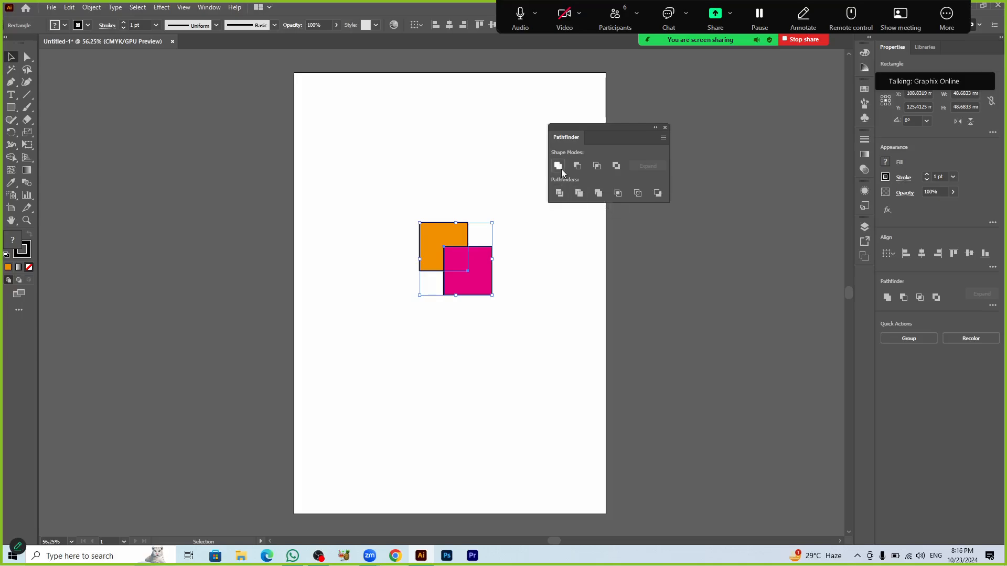
click(542, 251)
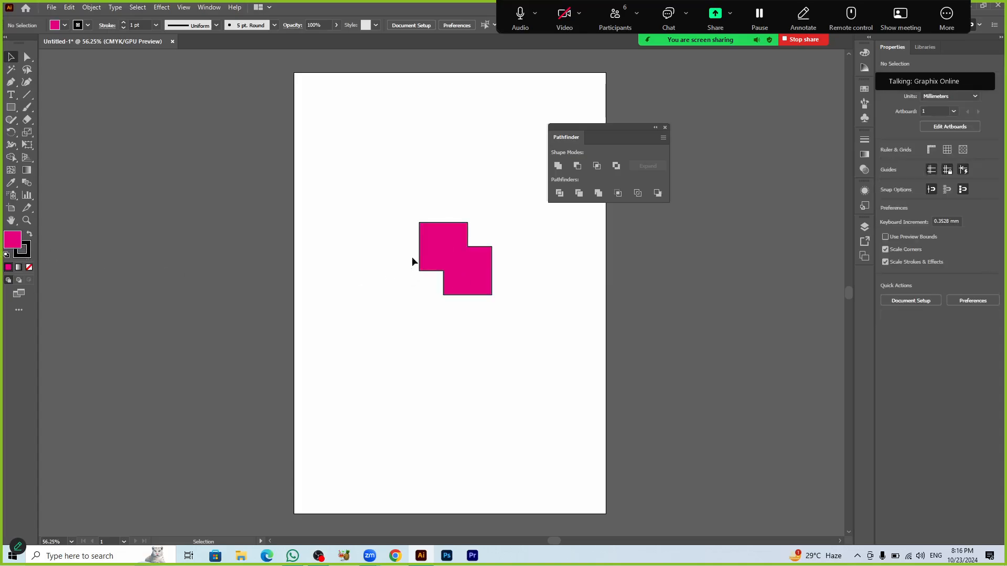
key(ctrl+1)
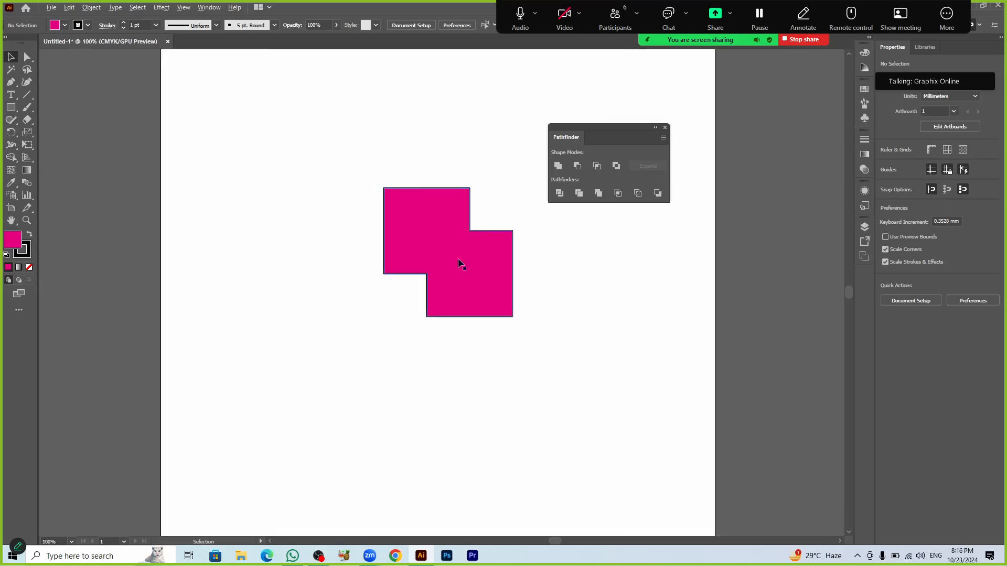
drag(360, 153, 516, 299)
key(ctrl+z)
key(ctrl+z)
key(ctrl+z)
key(ctrl+z)
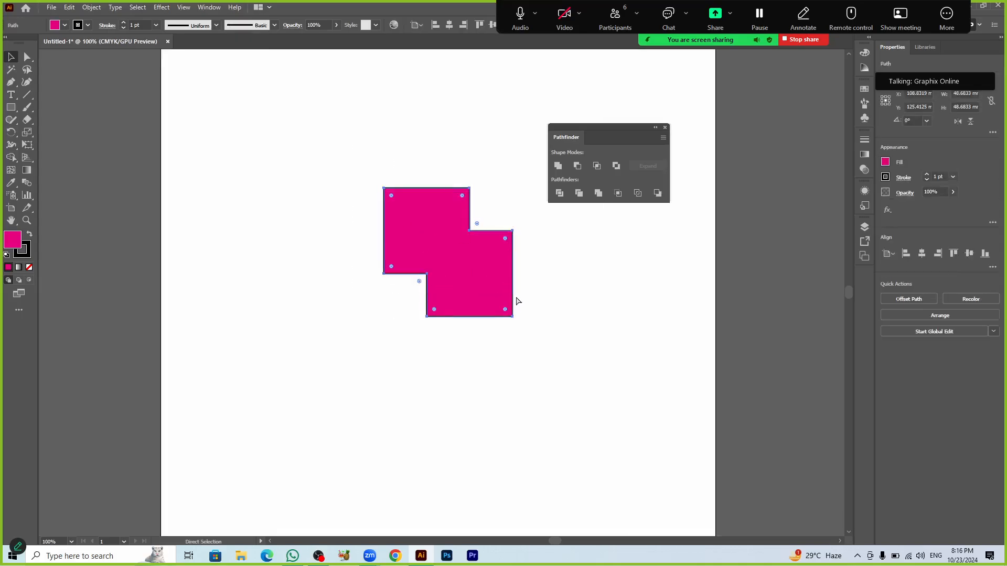
Step: Apply the Pathfinder Merge operation to the overlapping orange and magenta squares
drag(353, 146, 496, 278)
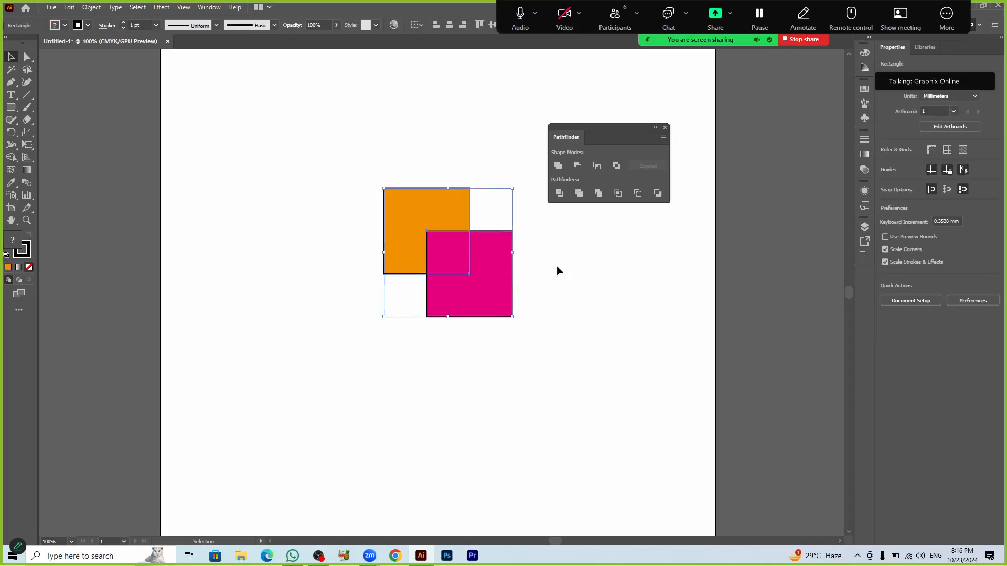
click(598, 193)
click(617, 283)
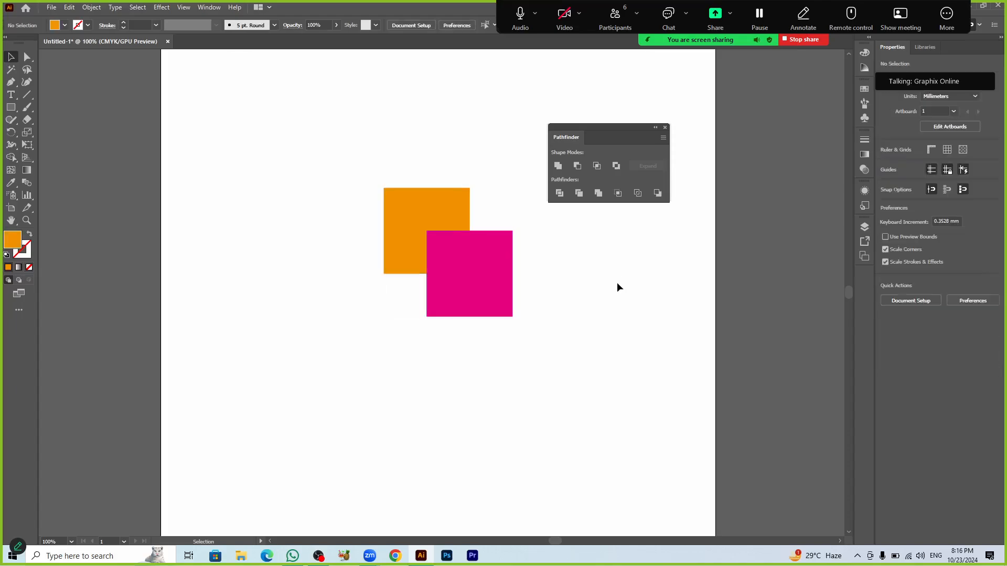
Step: Undo the merge of the two squares, try the Pathfinder Crop operation on them, and undo the crop
drag(344, 115, 454, 289)
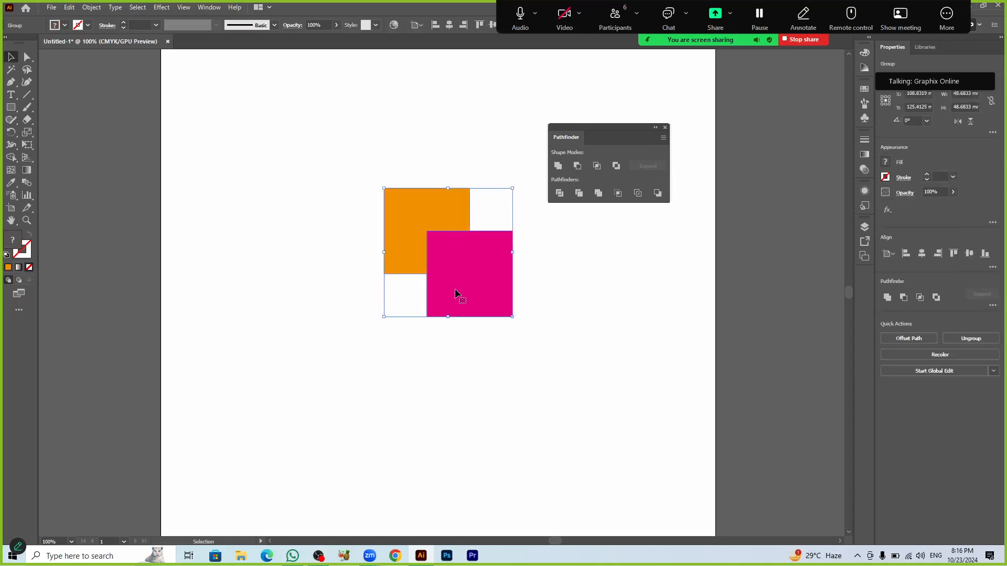
key(ctrl+shift+g)
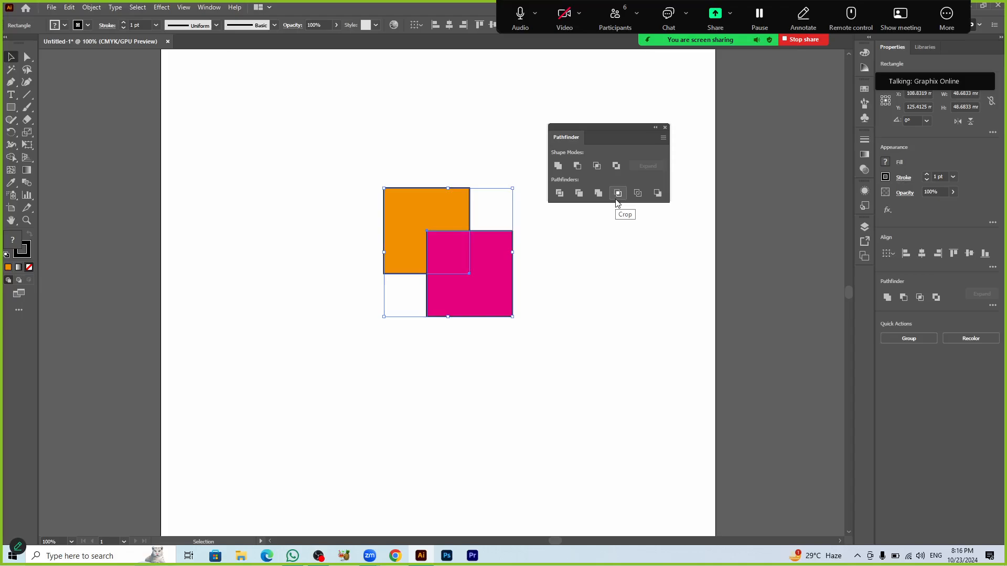
click(617, 193)
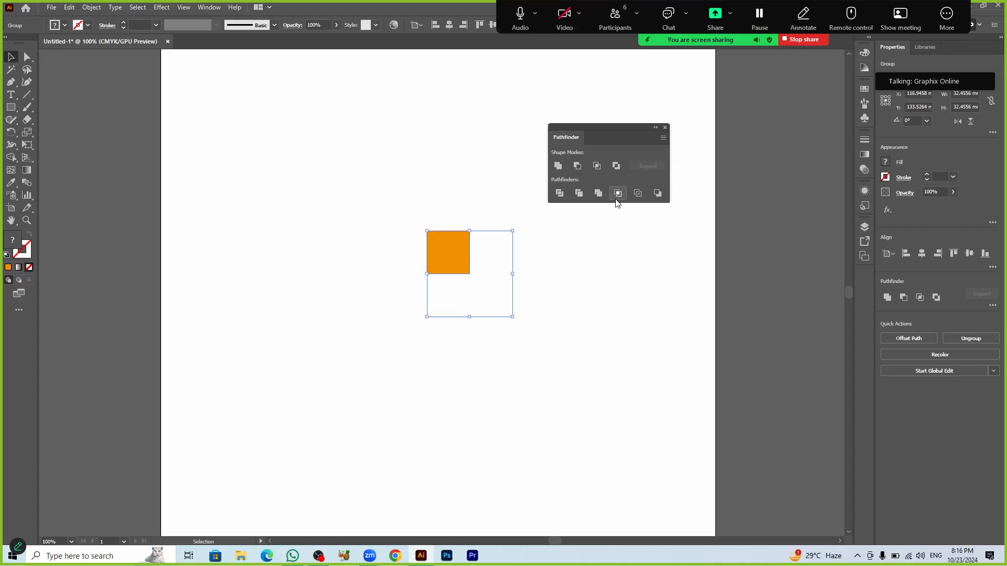
key(ctrl+z)
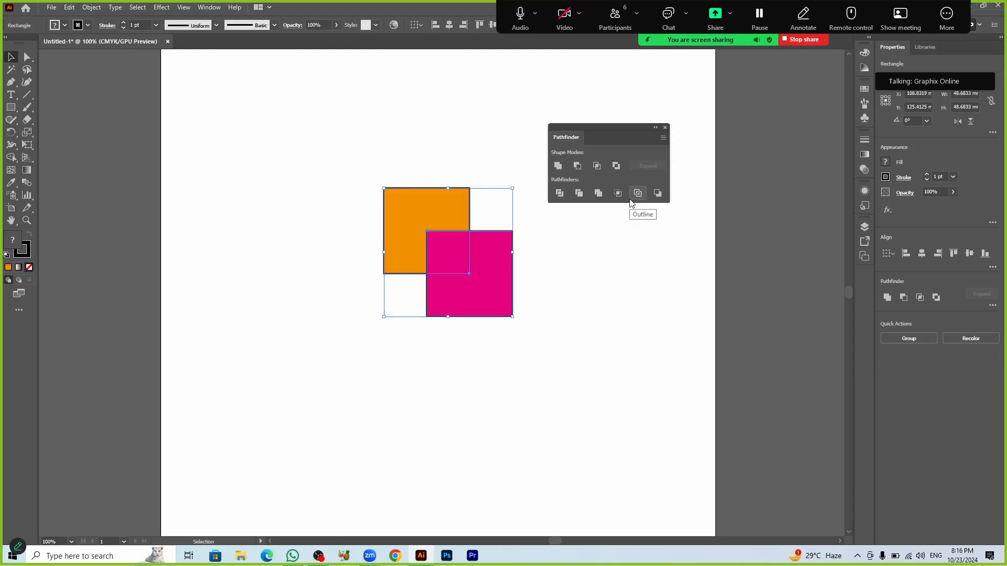
click(650, 320)
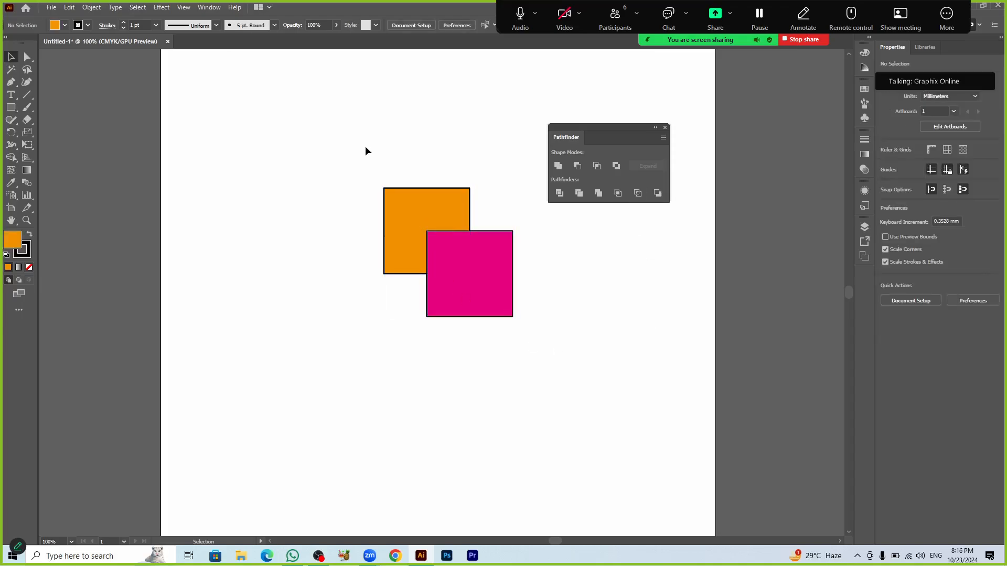
Step: Try the Pathfinder Outline operation on both squares, check the resulting paths in outline view, and undo it
drag(357, 149, 527, 314)
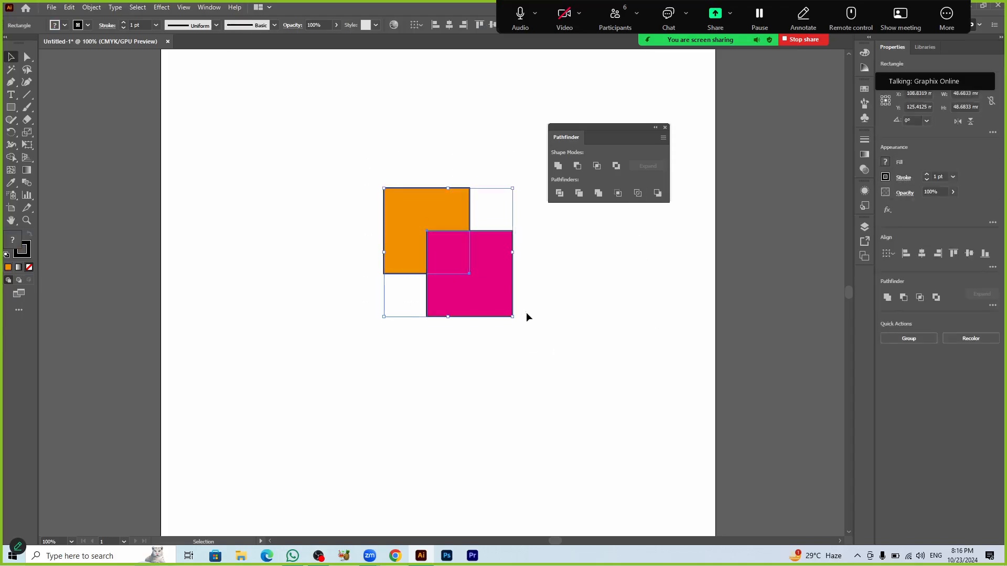
click(637, 193)
click(627, 263)
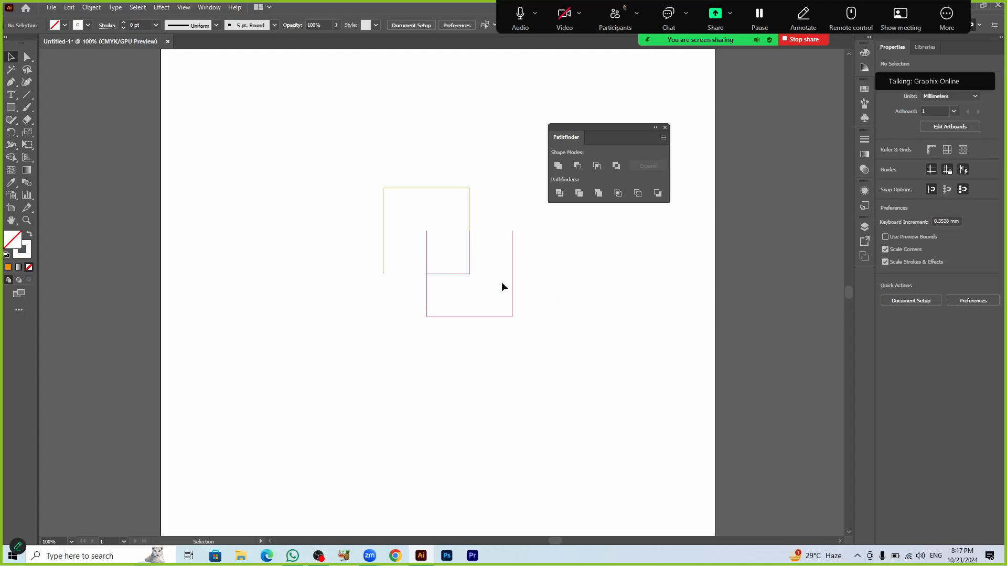
scroll(489, 277, up, 2)
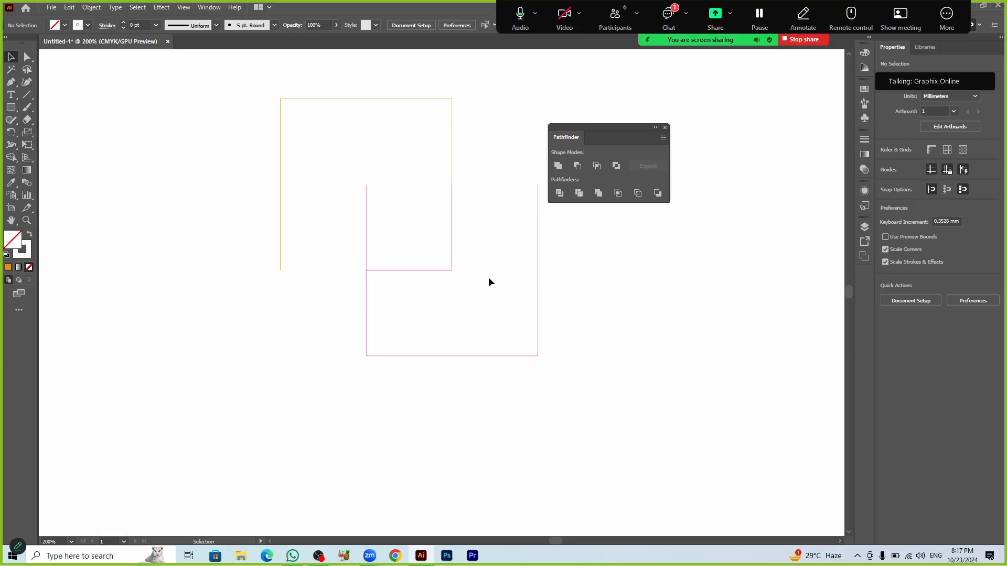
key(ctrl+y)
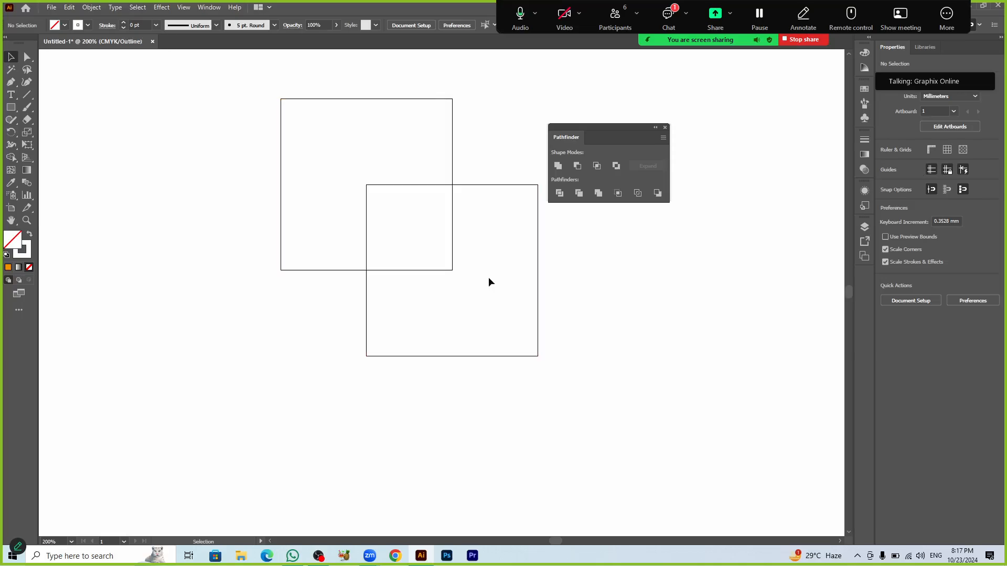
key(ctrl+y)
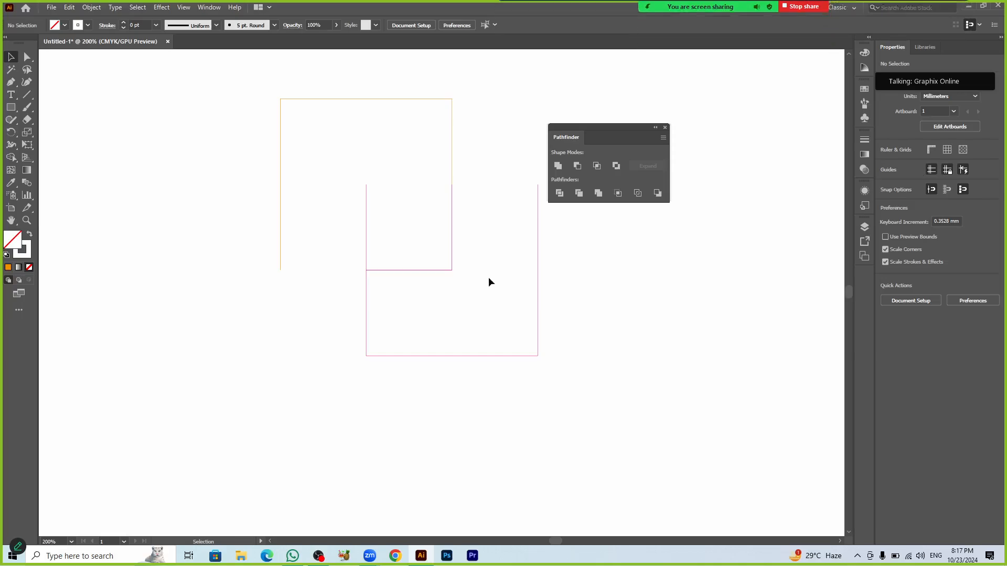
key(ctrl+1)
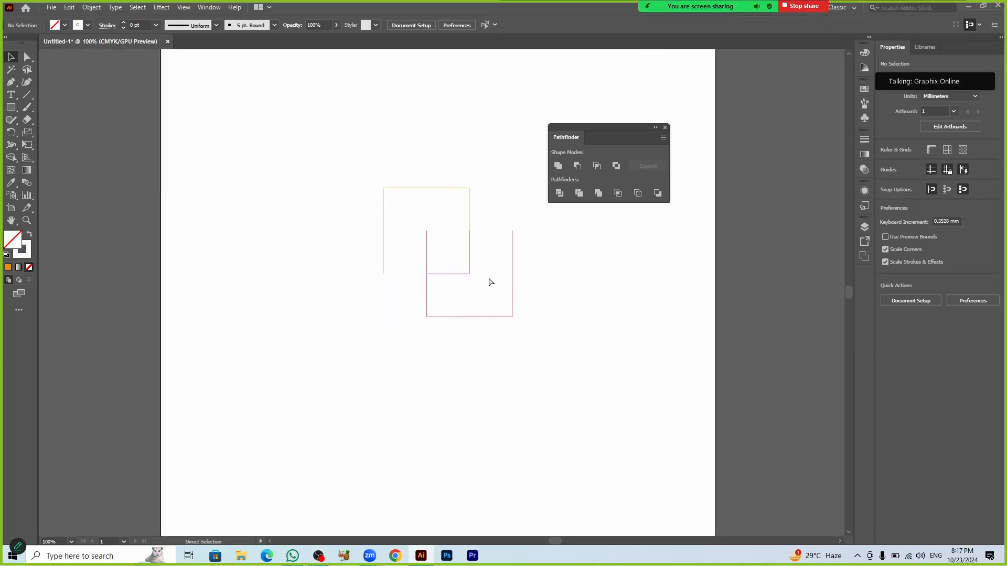
key(ctrl+a)
key(v)
Step: Move the orange square about 8 mm across and 8 mm down, further underneath the magenta square
click(551, 309)
drag(368, 150, 465, 287)
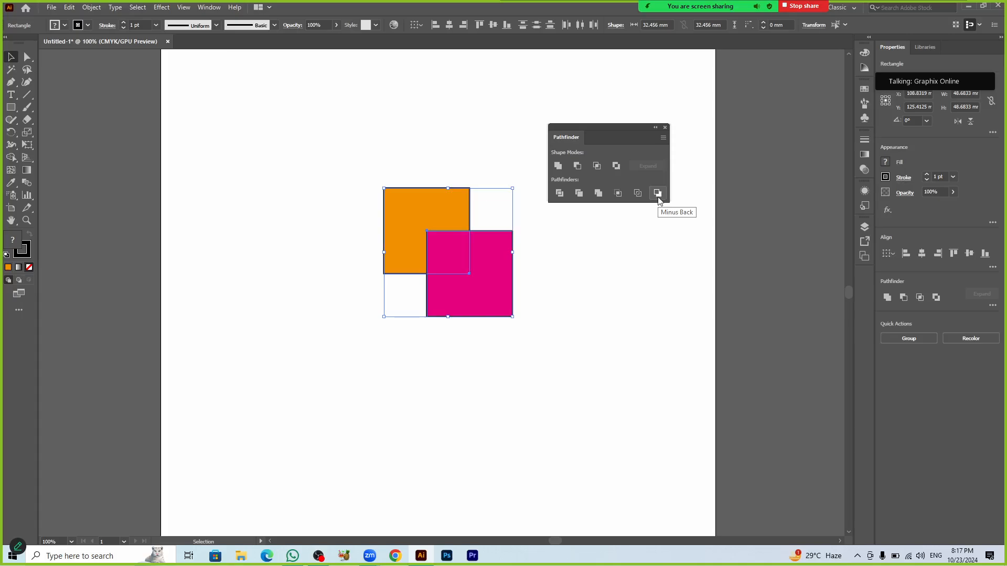
click(606, 276)
click(489, 274)
click(390, 225)
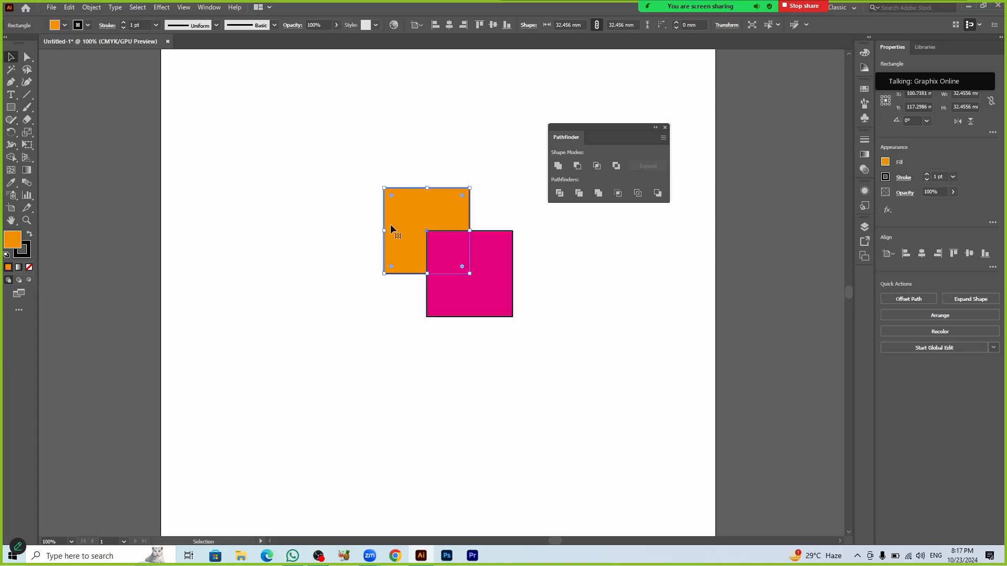
click(540, 413)
drag(424, 205, 446, 227)
click(577, 290)
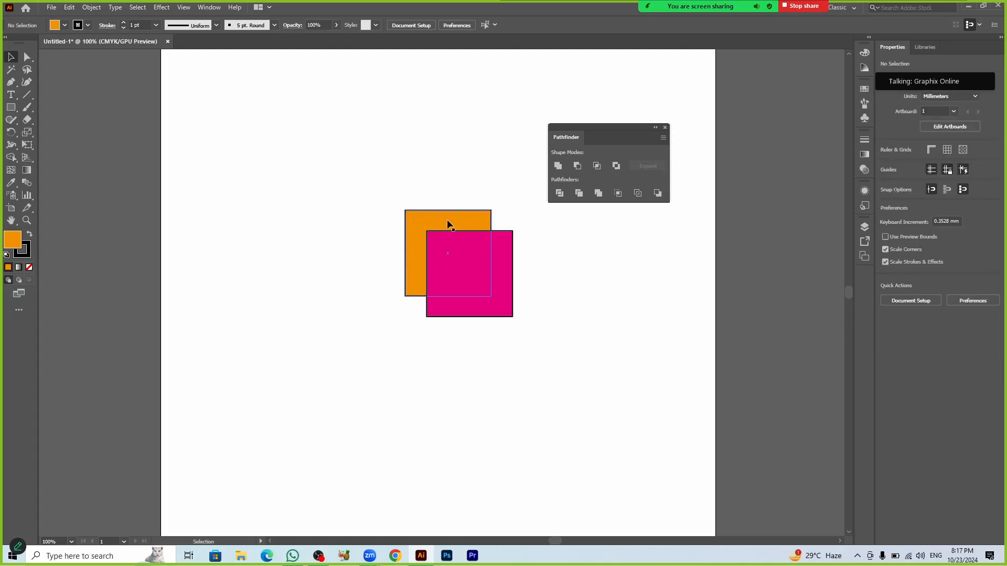
Step: Subtract the orange square from the magenta square with the Pathfinder Minus Back operation
drag(392, 183, 493, 272)
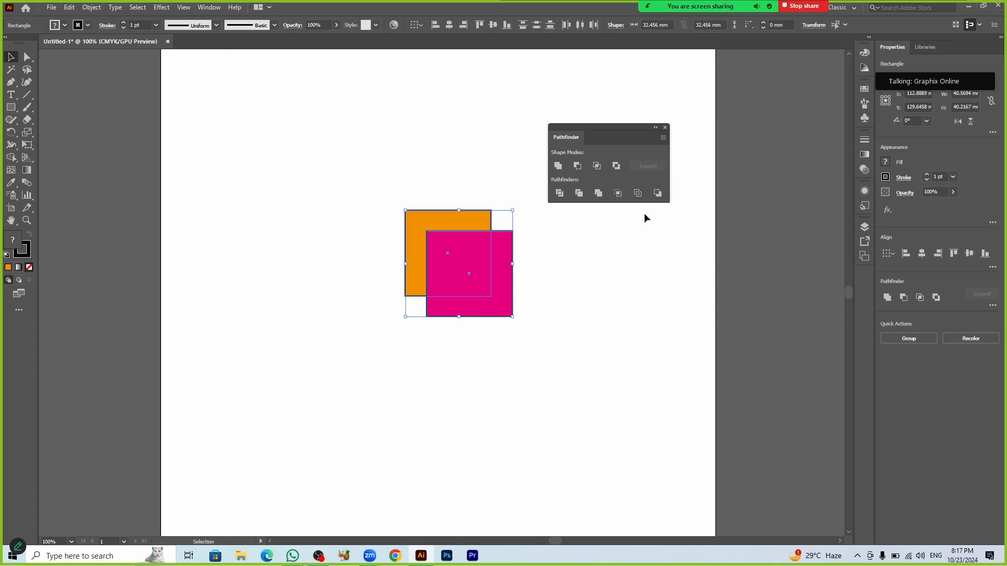
click(658, 193)
click(593, 269)
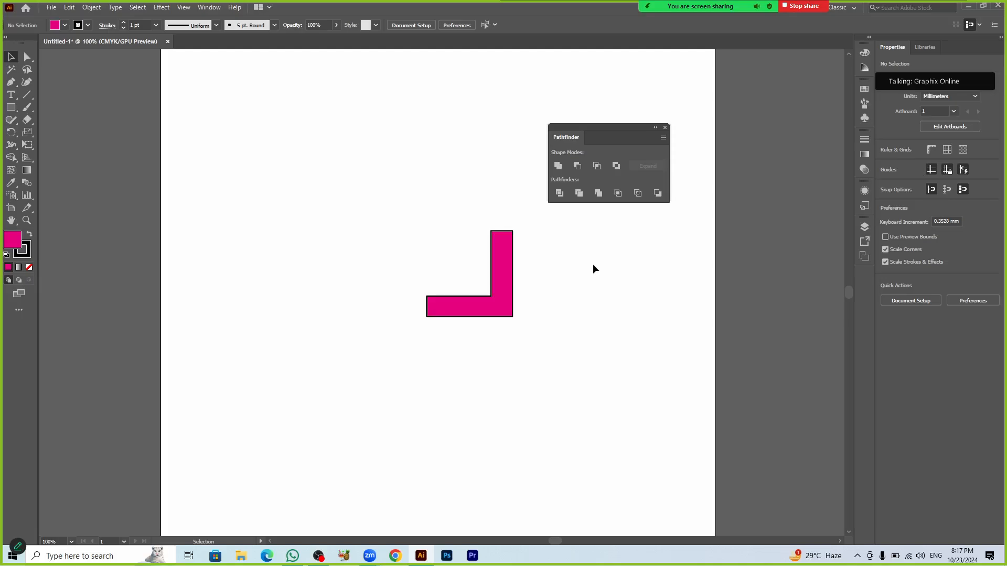
Step: Rotate the magenta L-shape by 135° so that it forms an upward-pointing chevron
click(493, 297)
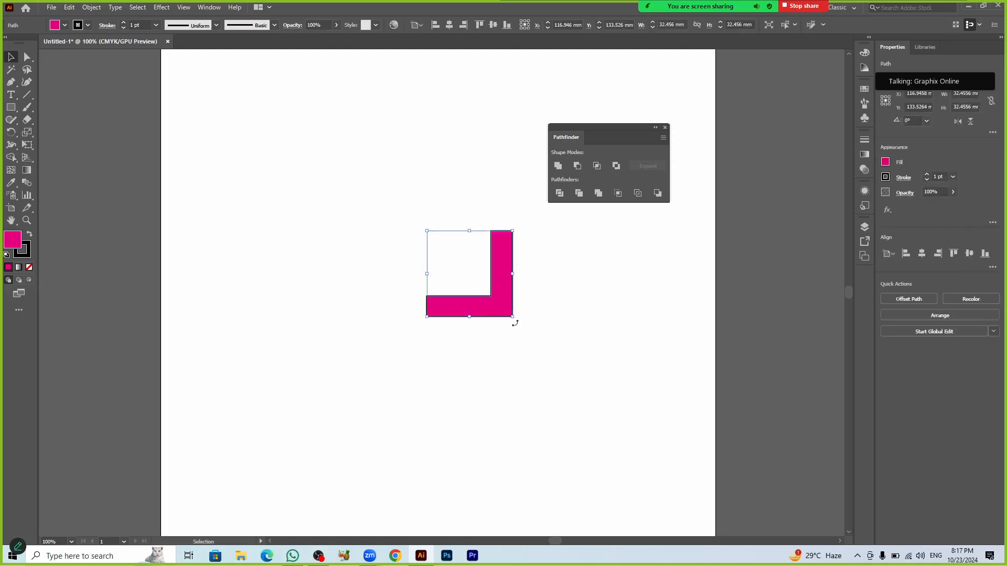
drag(515, 324, 467, 227)
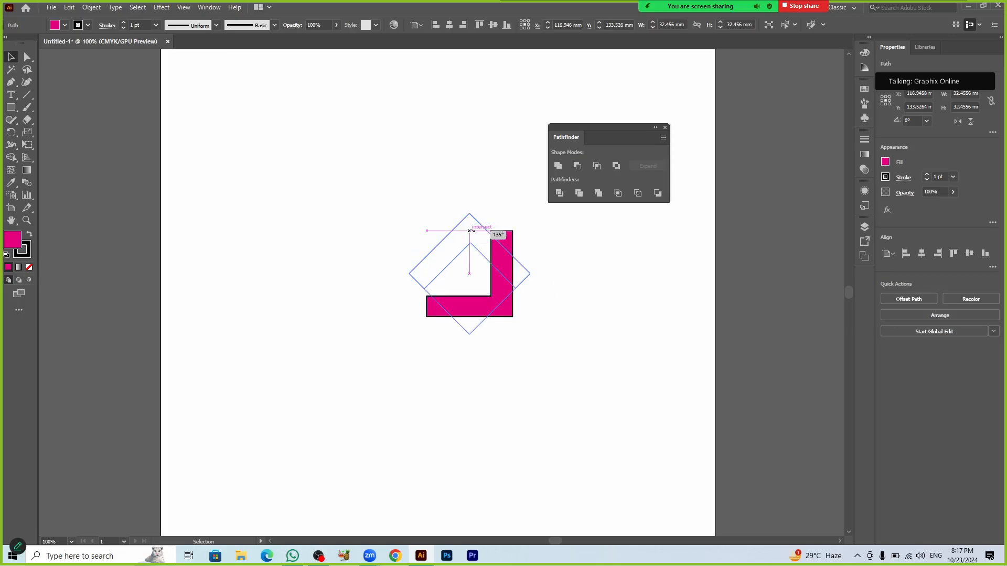
click(539, 323)
Step: Round all corners of the magenta chevron as far as its live corners allow
key(a)
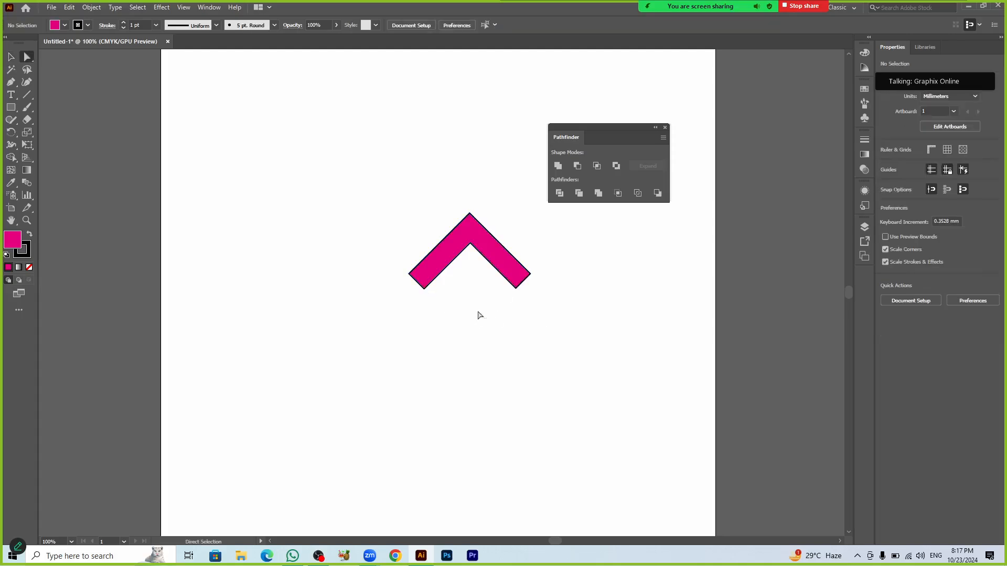
click(452, 251)
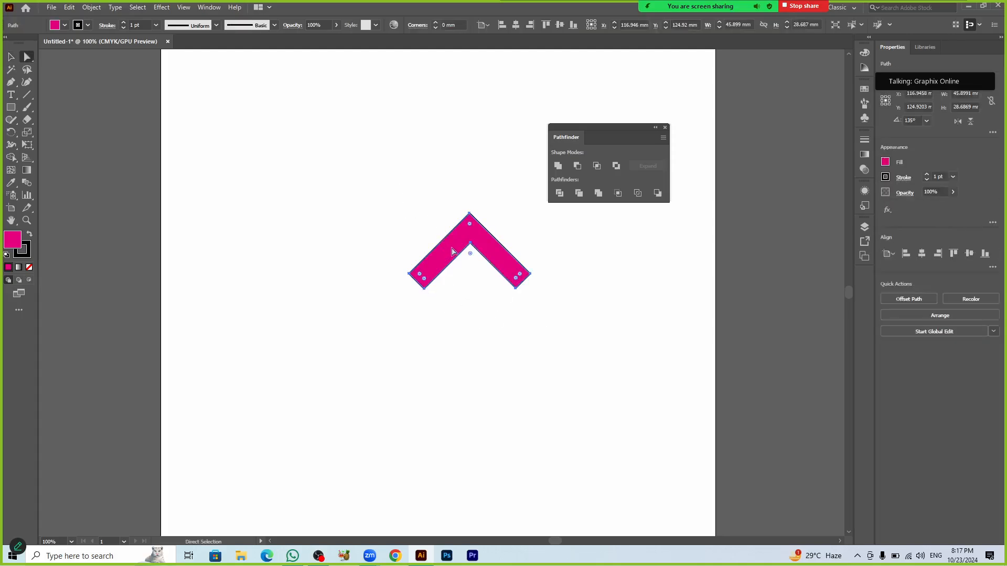
drag(469, 227, 473, 304)
click(488, 336)
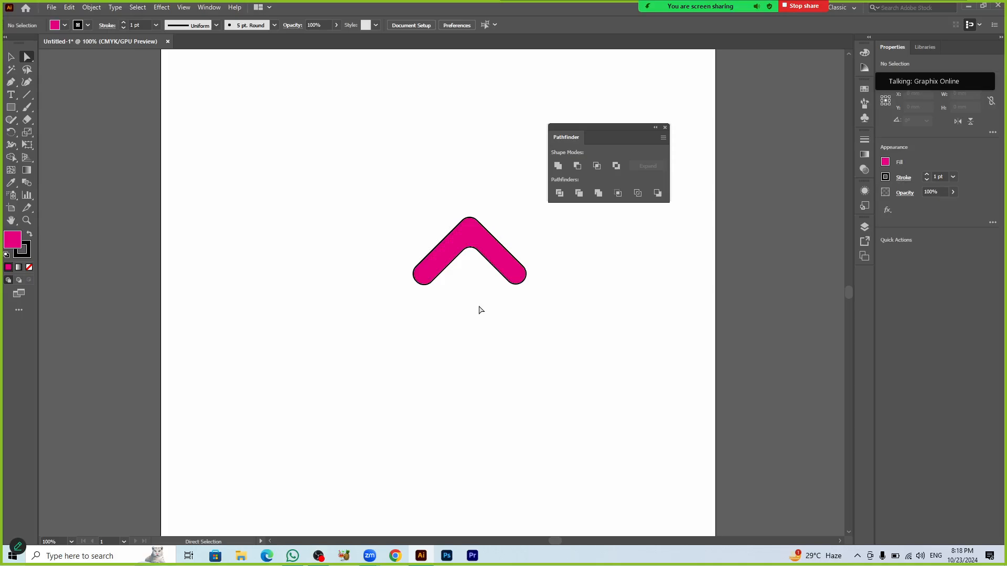
Step: Delete the rounded chevron and reset the fill and stroke to the default white and black
key(v)
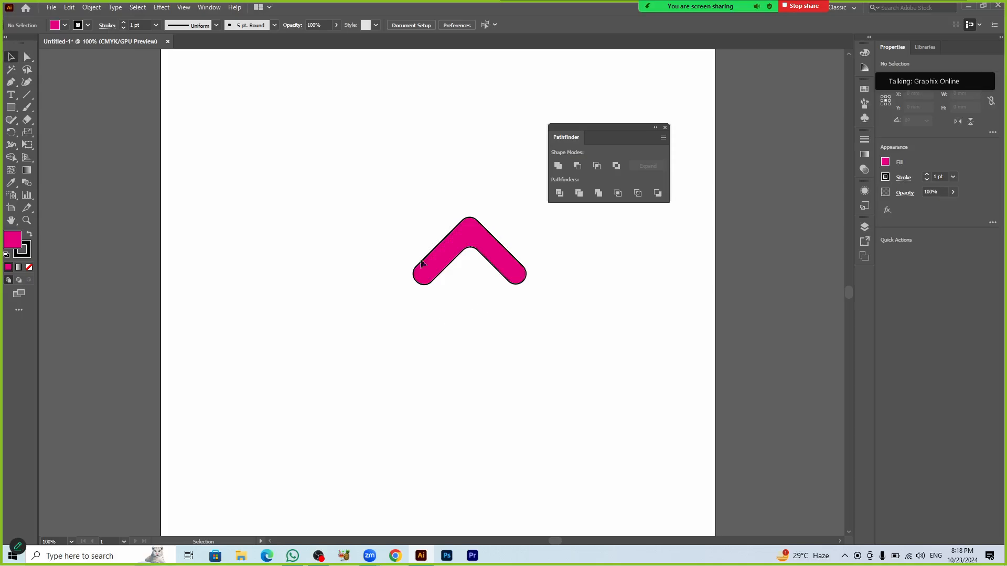
click(492, 281)
key(Delete)
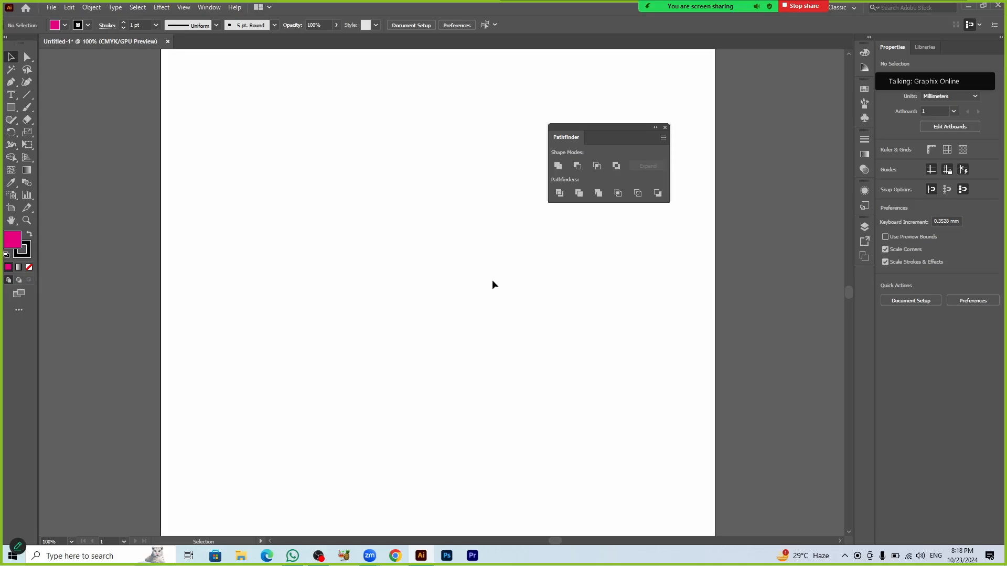
key(d)
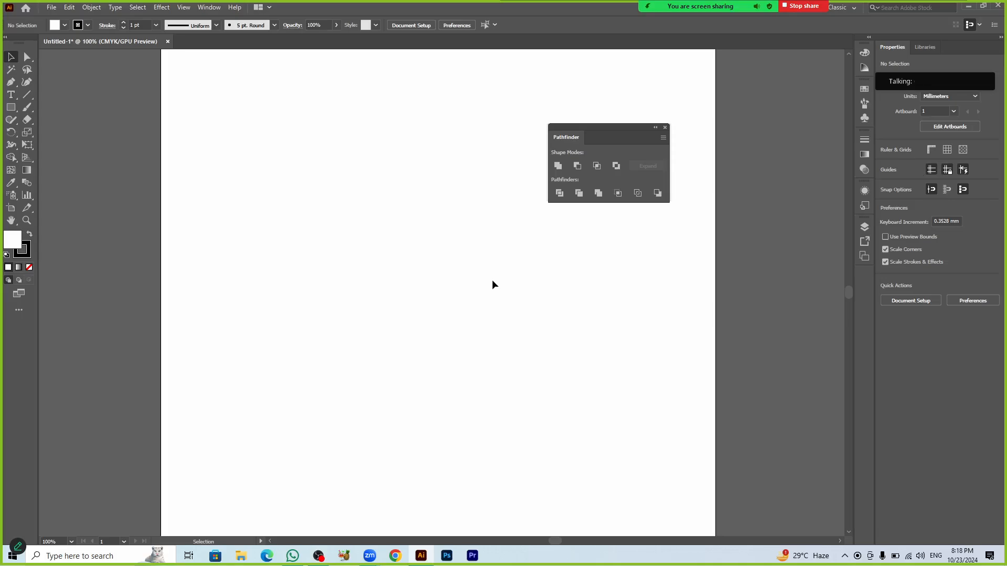
Step: Draw a circle about 30 mm in diameter and duplicate it into a cloud-like cluster of eight overlapping circles
scroll(387, 215, down, 1)
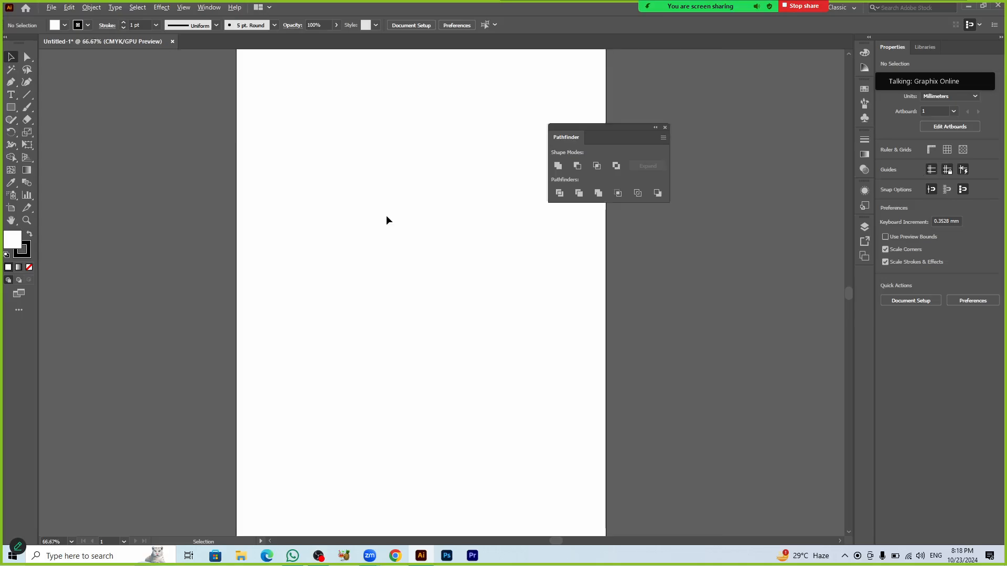
drag(391, 189, 378, 225)
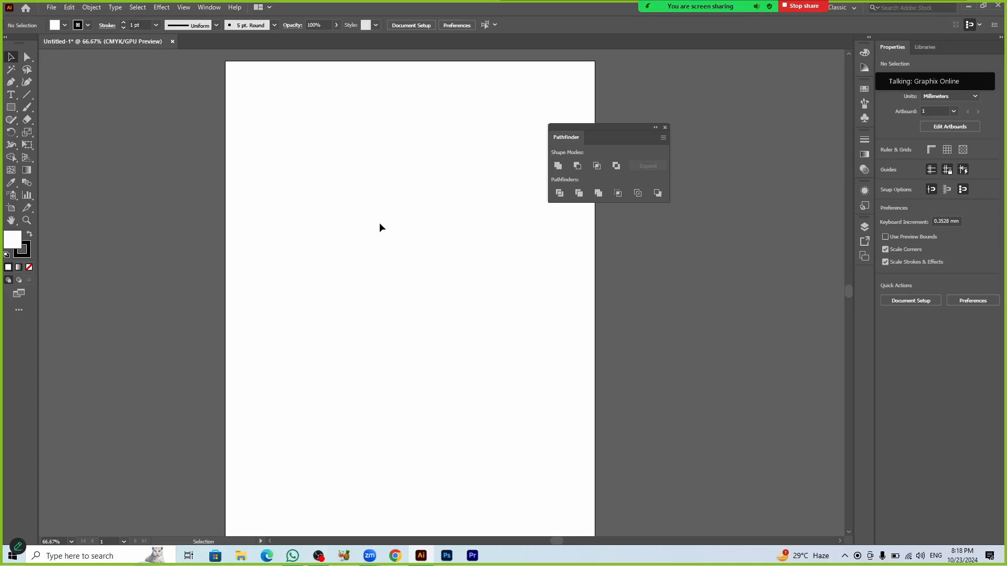
key(l)
mouse_move(303, 240)
mouse_down()
mouse_move(358, 296)
mouse_move(349, 257)
mouse_up()
key(v)
drag(349, 257, 362, 306)
drag(362, 306, 304, 281)
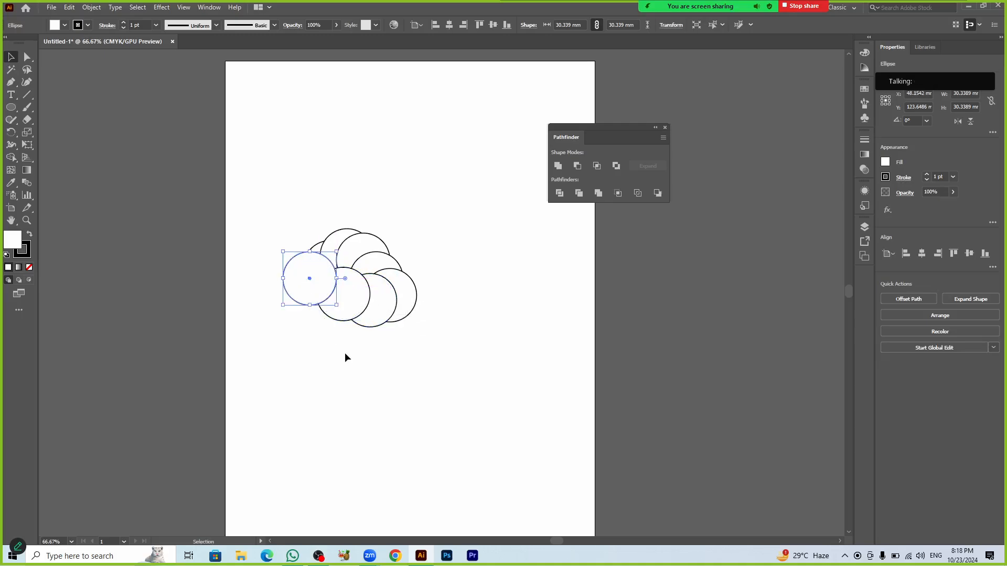
click(345, 353)
Step: Add one more overlapping copy of the circle at the cluster's upper-left edge
drag(259, 185, 305, 230)
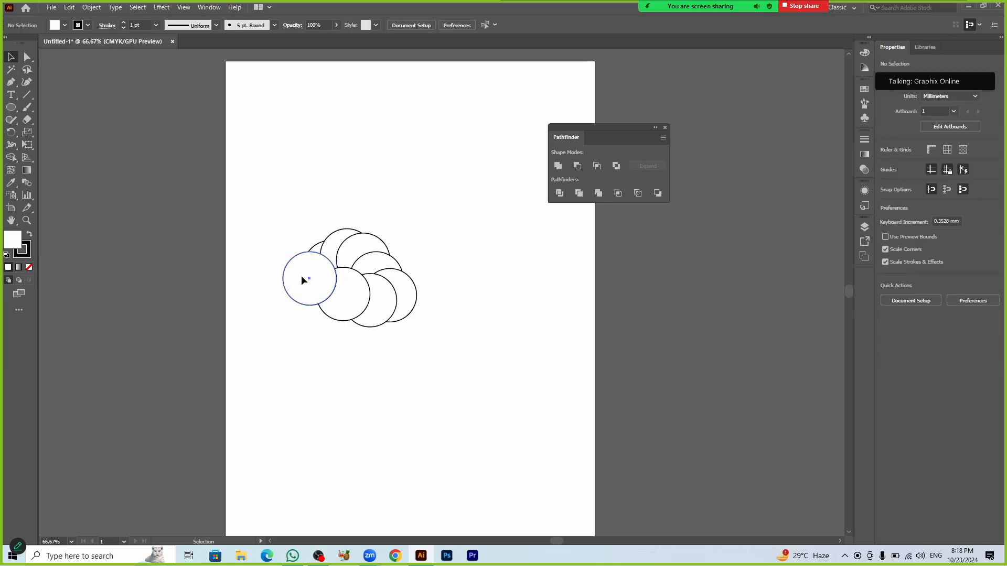
drag(302, 280, 290, 248)
click(272, 182)
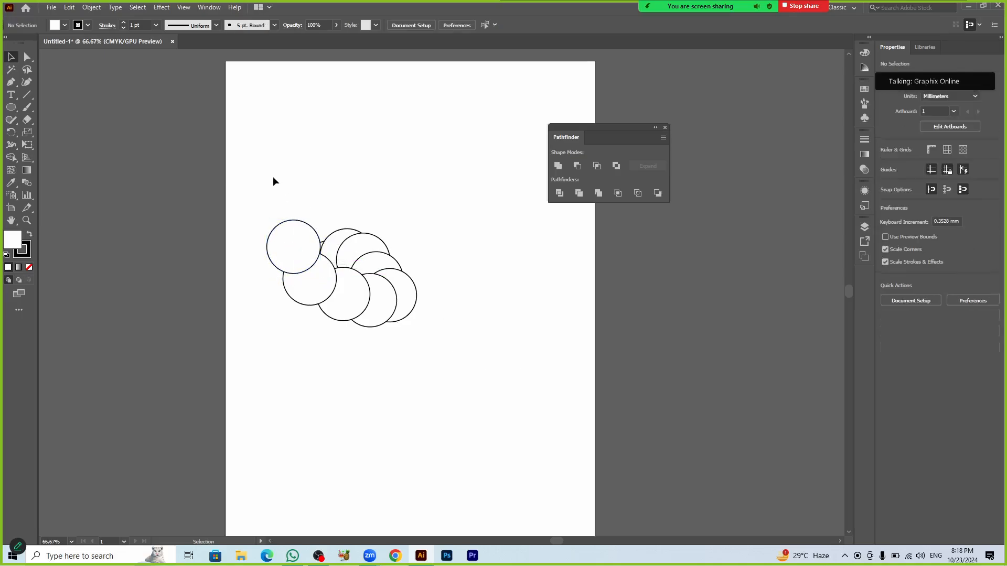
Step: Select all the circles, try merging part of the cluster with the Shape Builder tool, and undo it
drag(273, 181, 464, 363)
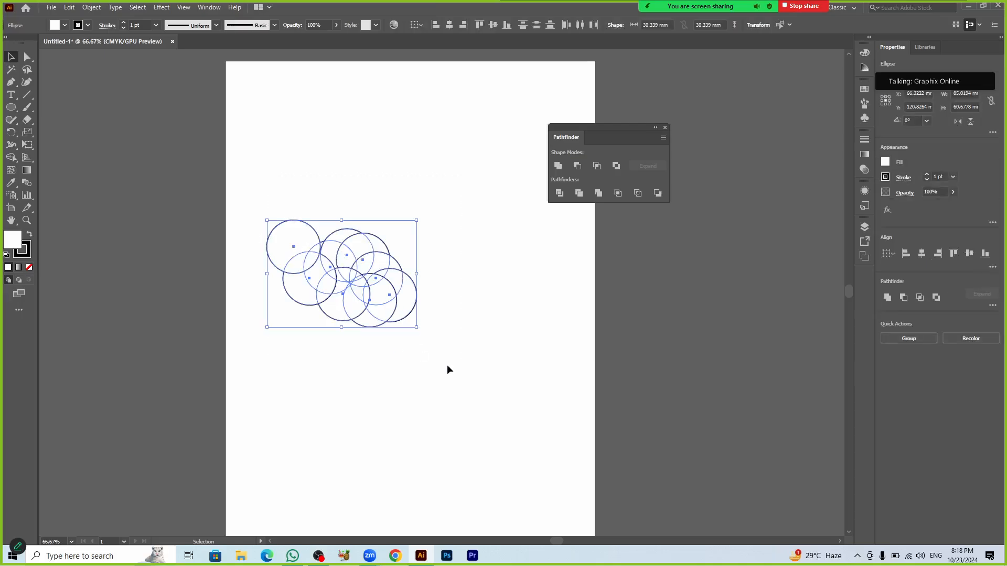
click(12, 157)
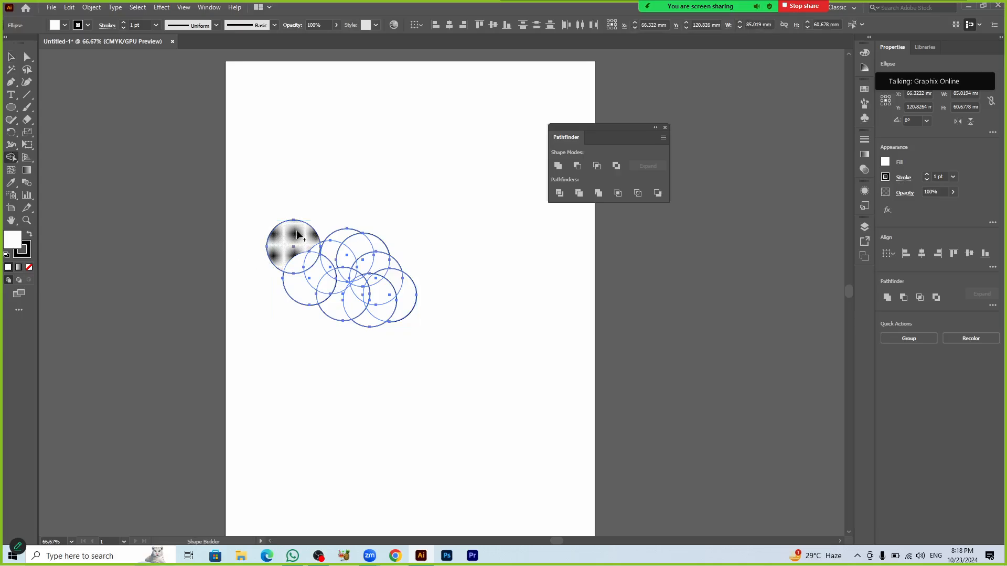
mouse_move(298, 234)
mouse_down()
mouse_move(328, 299)
mouse_move(320, 253)
mouse_move(347, 269)
mouse_move(375, 370)
mouse_up()
key(v)
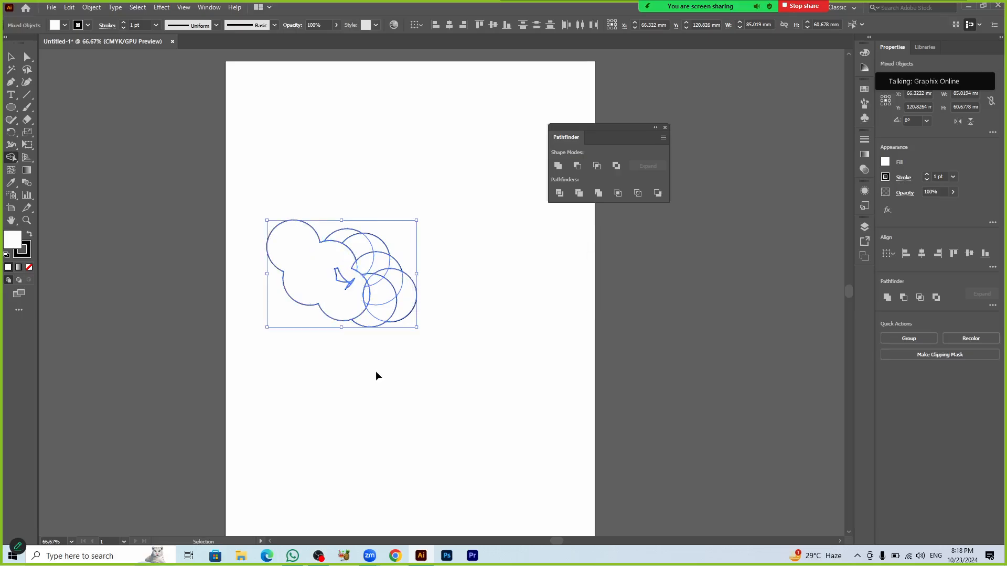
key(ctrl+z)
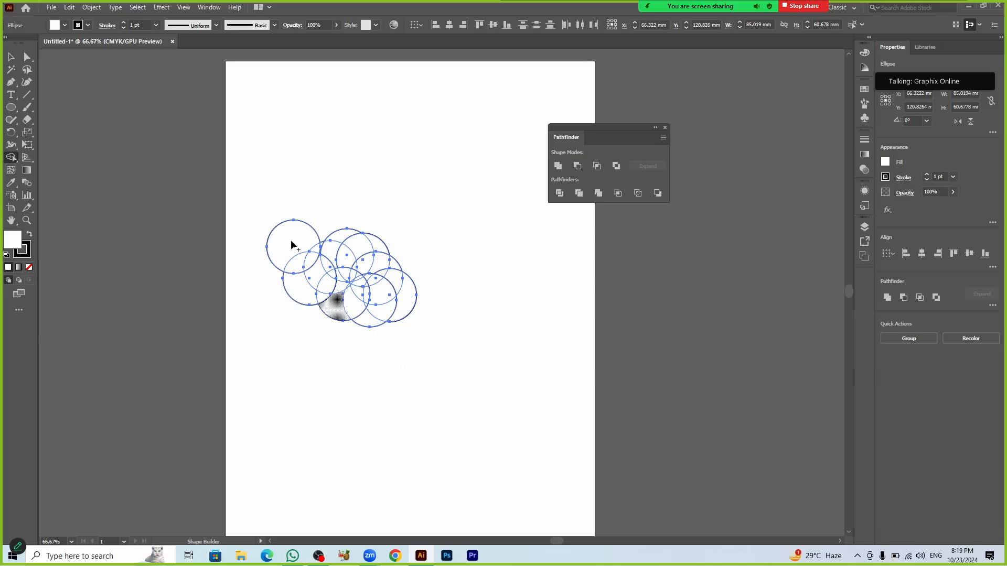
Step: Try uniting all the circles with the Unite shape mode, and undo it together with the last circle copy
click(559, 165)
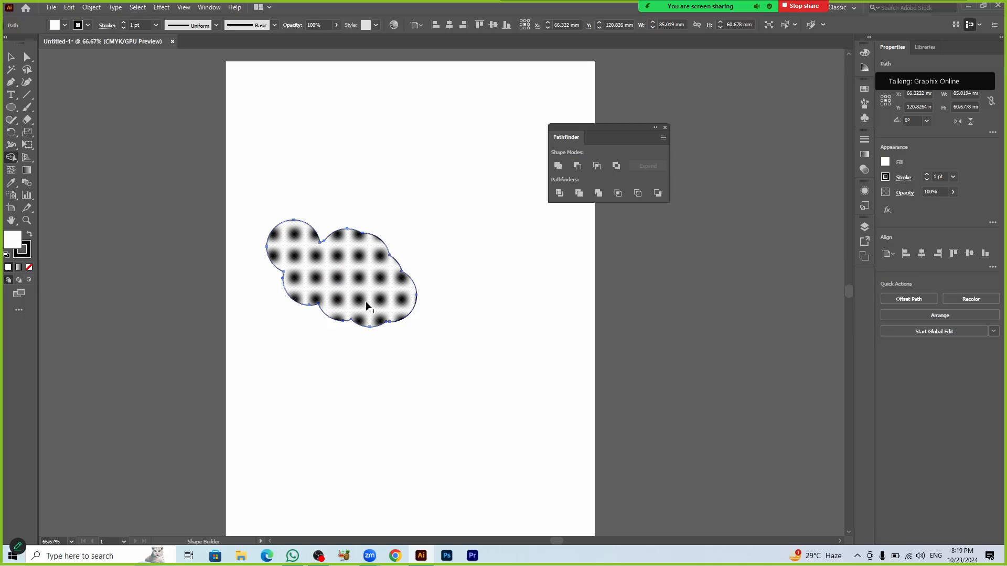
key(ctrl+z)
key(ctrl+z)
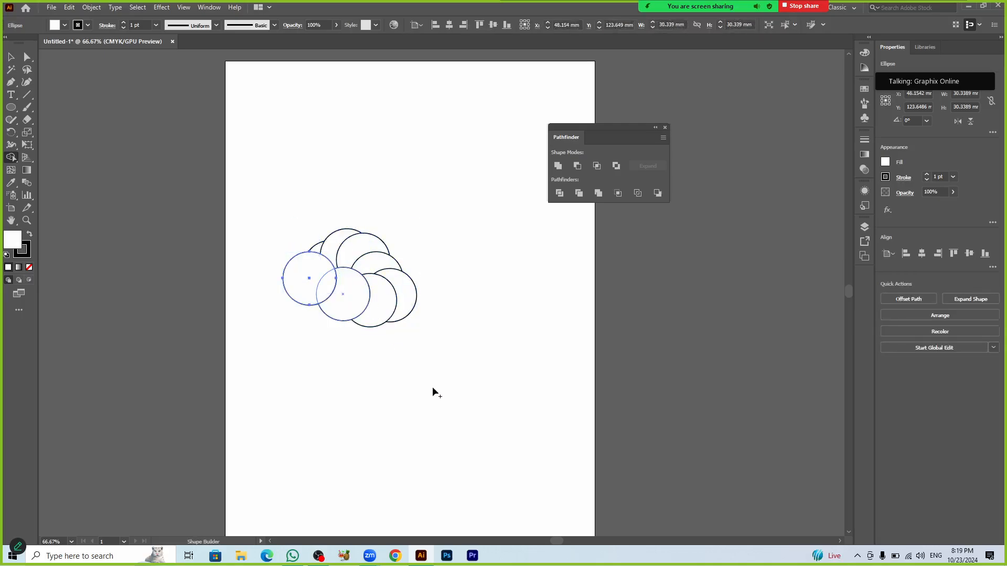
Step: Delete all the circles of the cloud cluster
key(v)
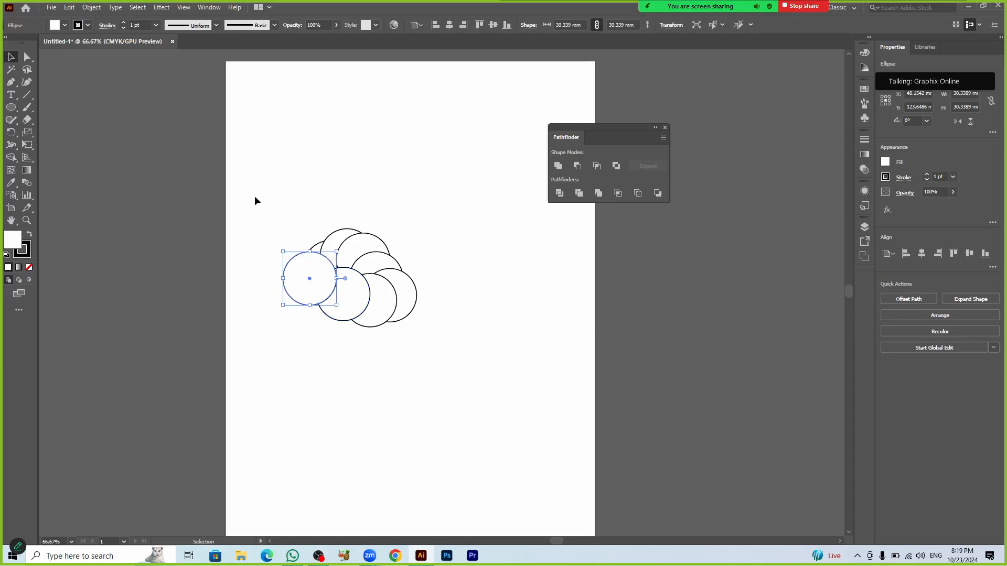
drag(253, 196, 475, 354)
key(Delete)
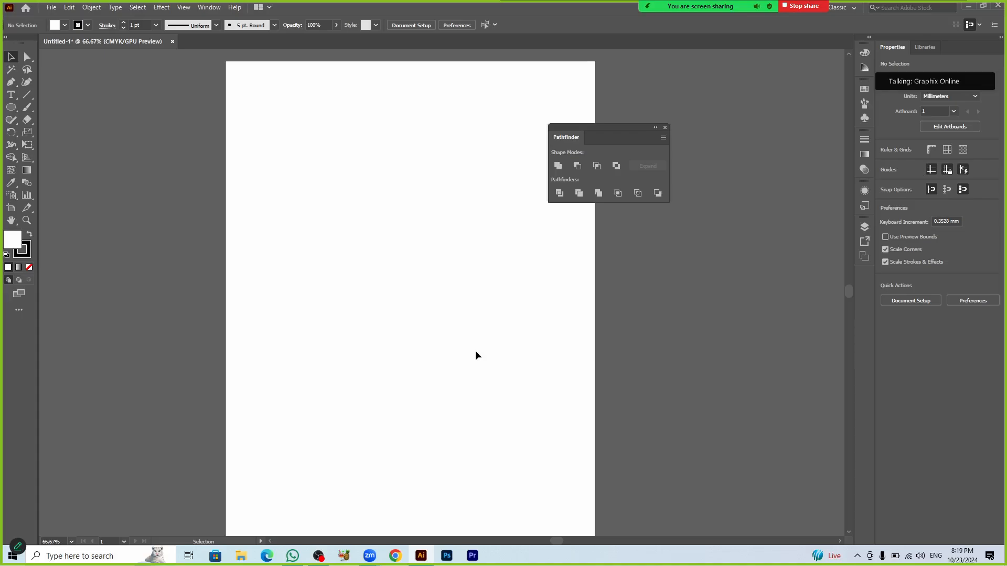
Step: Swap the fill and stroke to black fill with white stroke, and draw a circle about 59 mm in diameter
key(x)
key(shift+x)
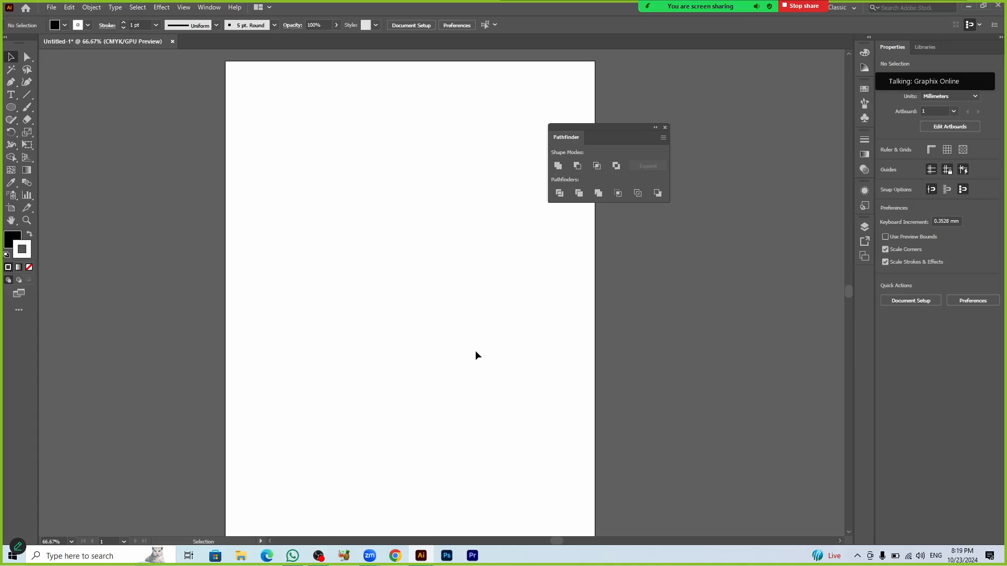
key(l)
drag(364, 249, 422, 314)
key(v)
click(428, 336)
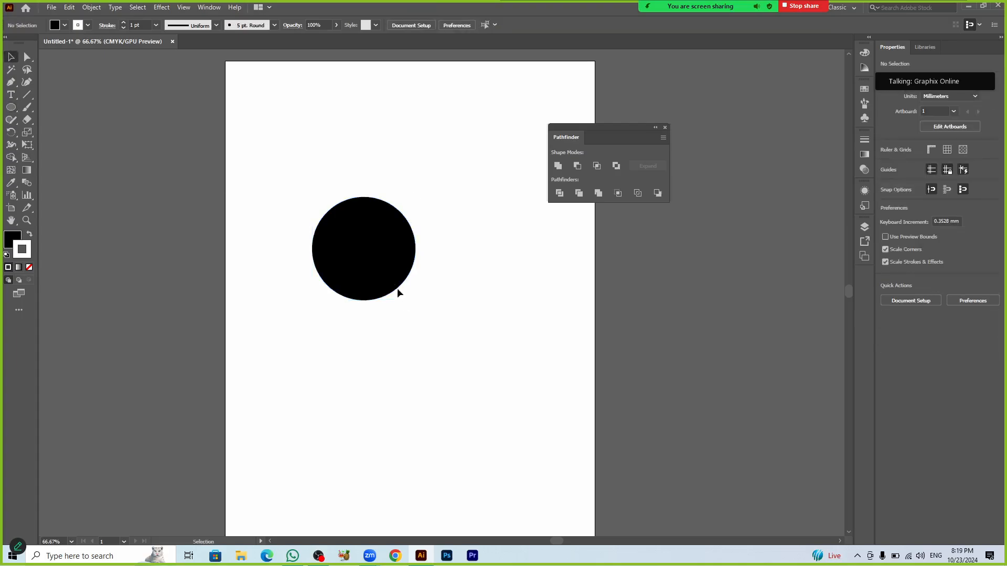
Step: Duplicate the black circle slightly up and to the right so that the two circles overlap
drag(387, 277, 405, 259)
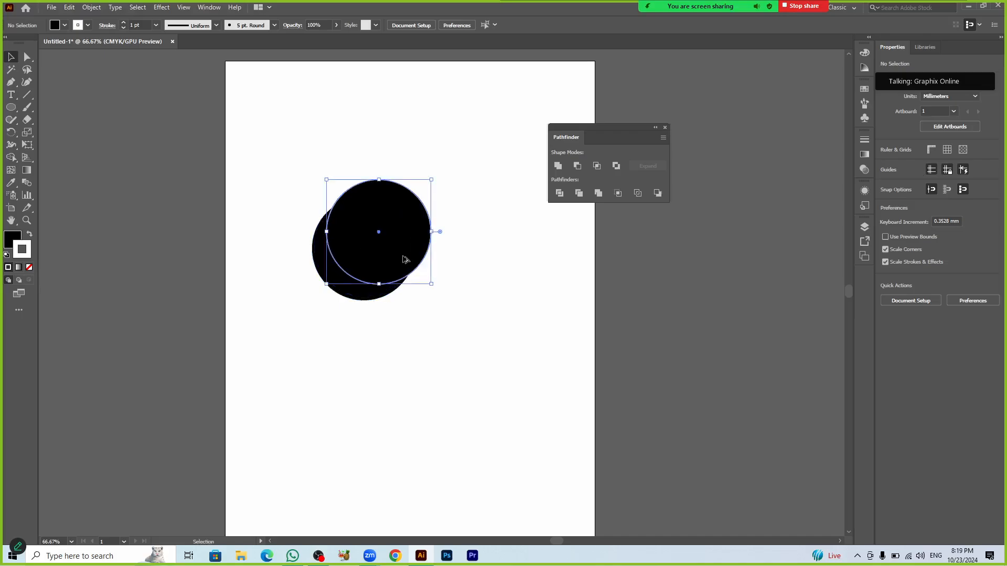
click(428, 341)
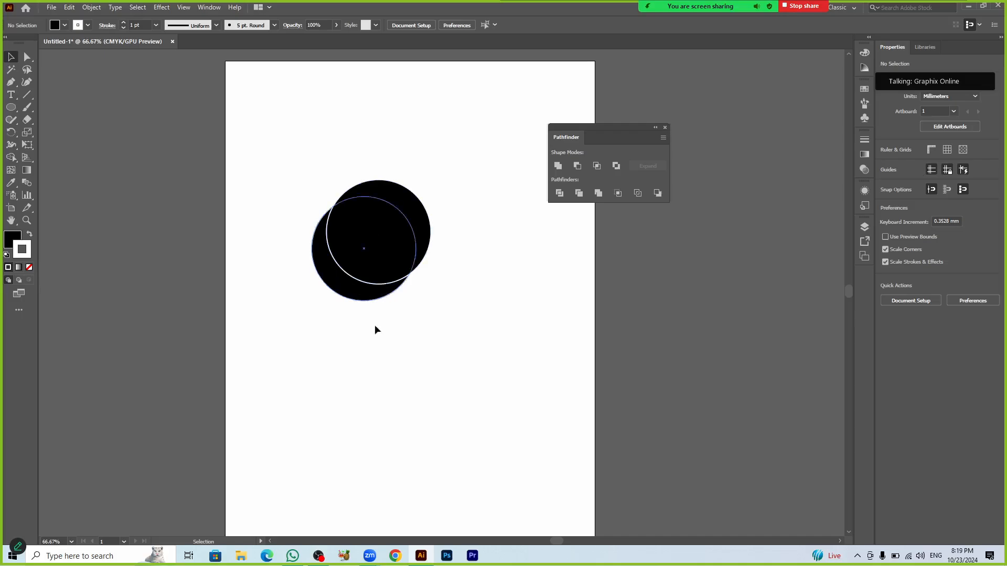
click(397, 261)
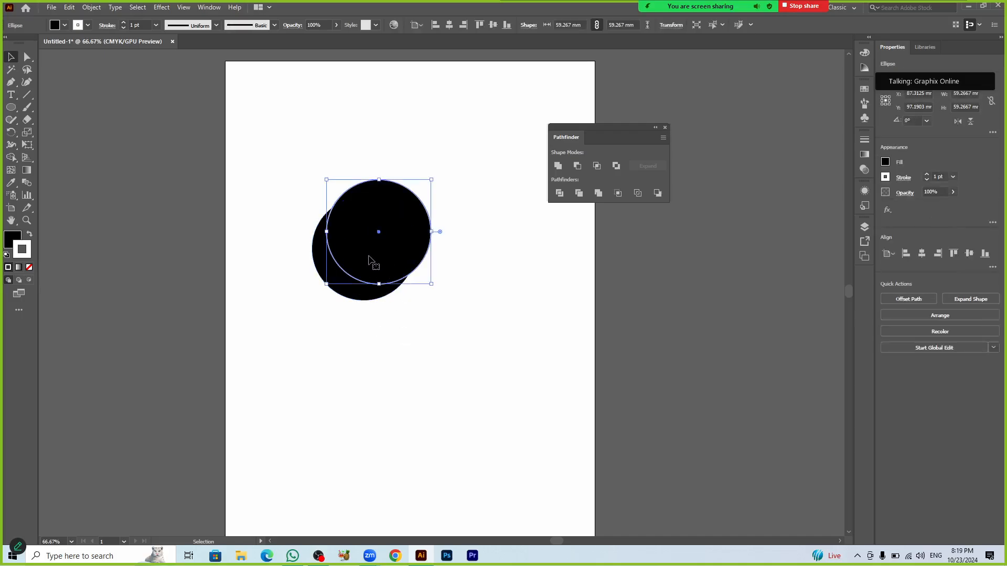
click(366, 293)
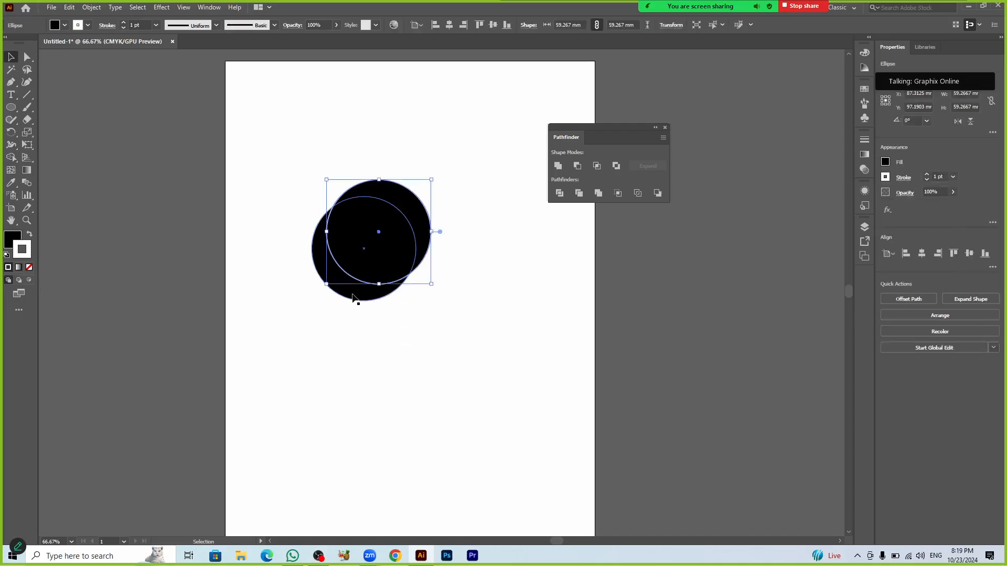
click(370, 341)
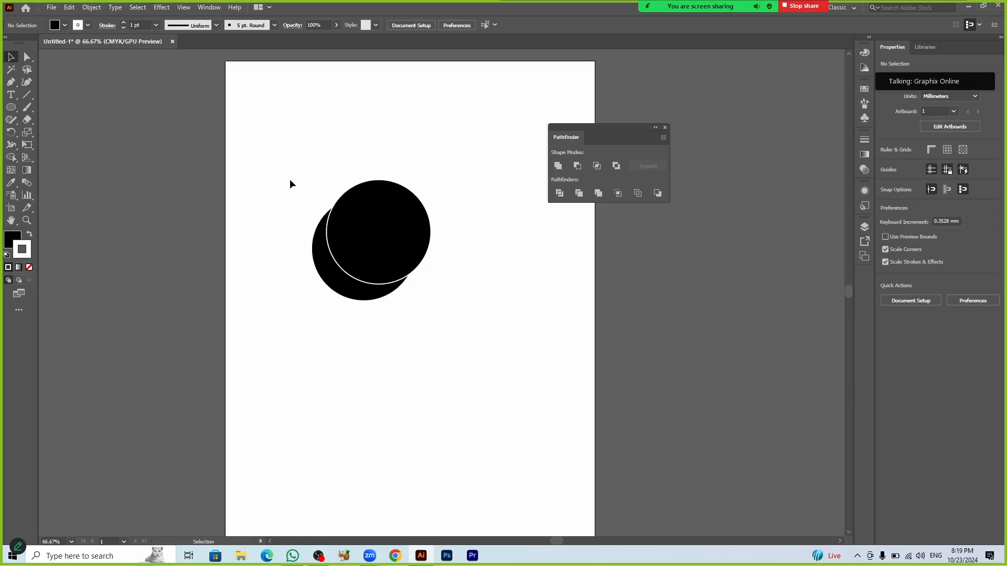
Step: Try cutting the front circle out of the back one with Minus Front, move the crescent lower, and undo both
drag(290, 180, 414, 297)
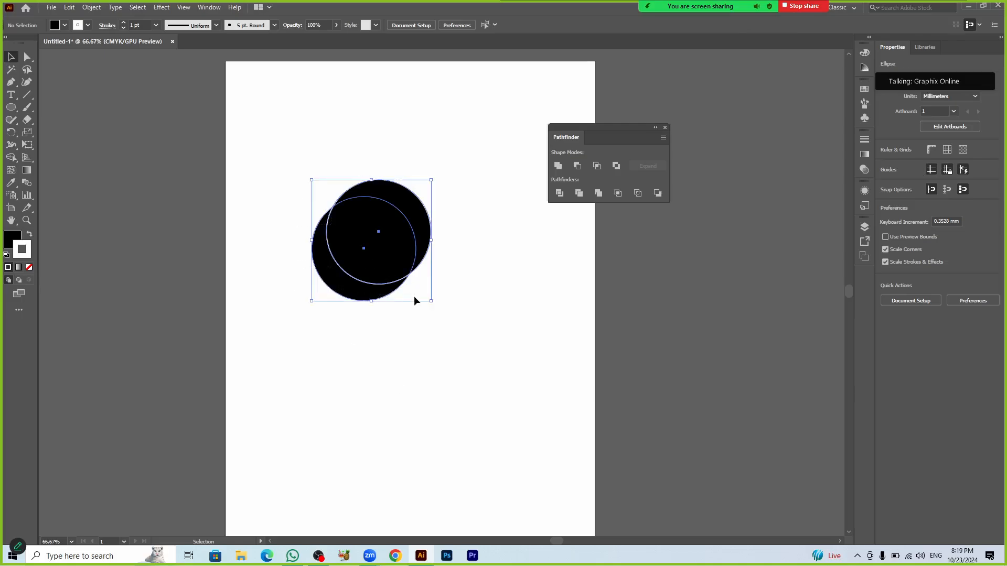
click(577, 166)
click(506, 293)
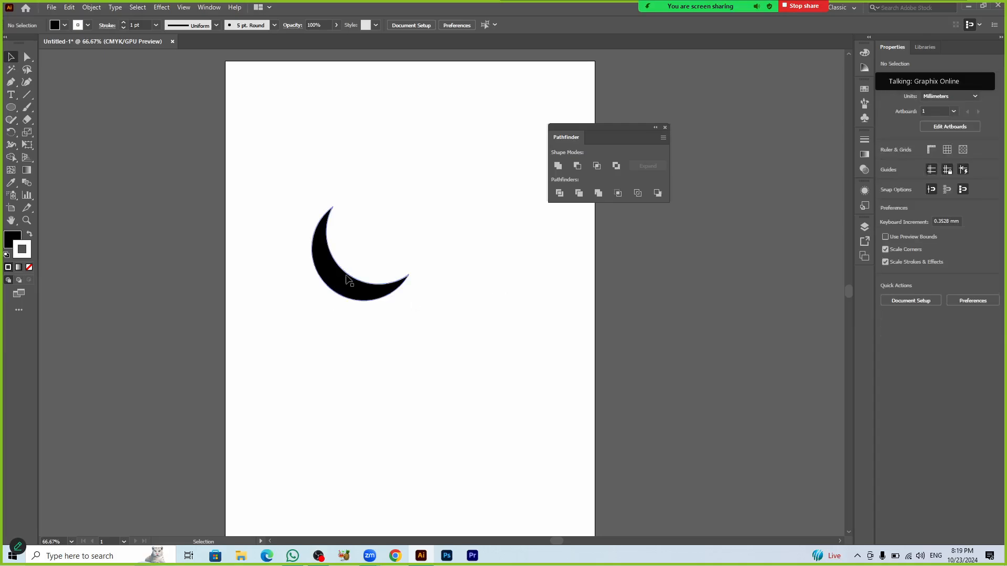
drag(348, 277, 366, 342)
click(480, 417)
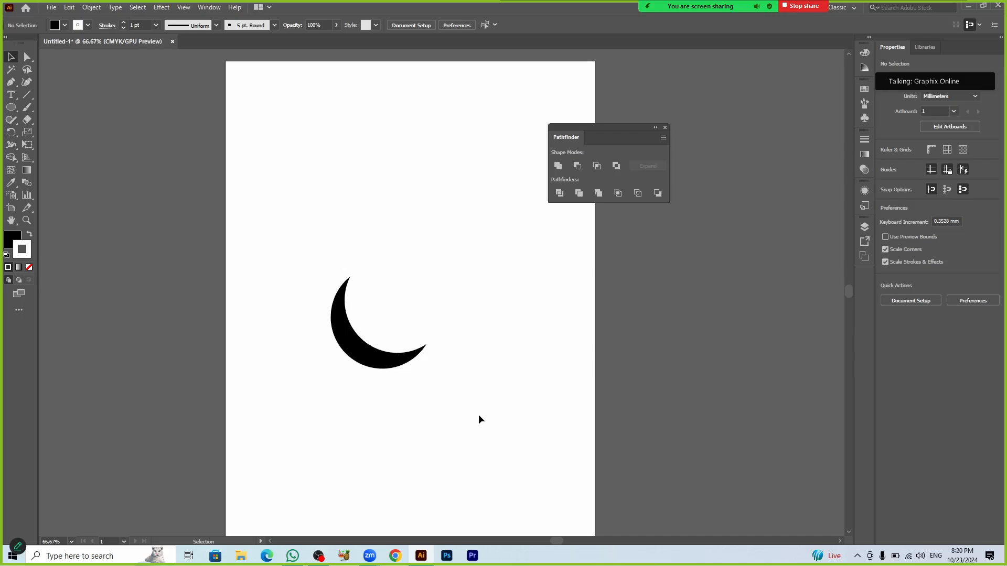
key(ctrl+z)
key(ctrl+z)
key(ctrl+z)
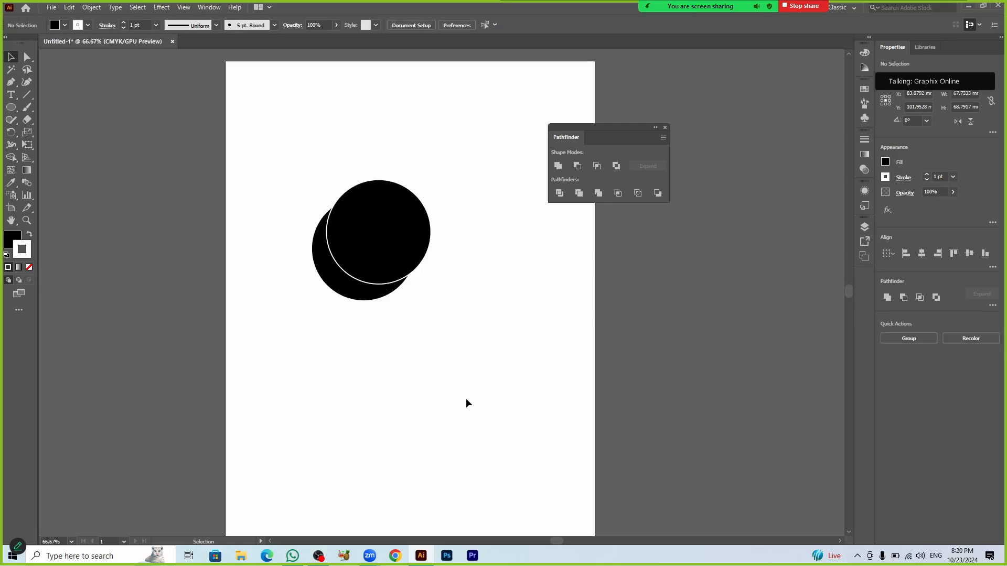
Step: Remove the front circle and its overlap with the Shape Builder tool, leaving a crescent
drag(276, 168, 390, 297)
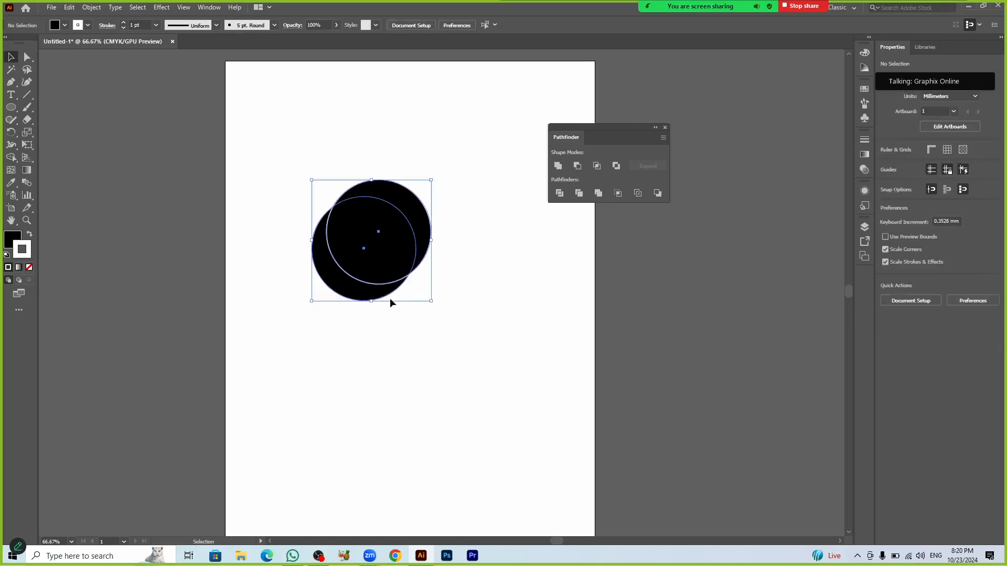
click(11, 157)
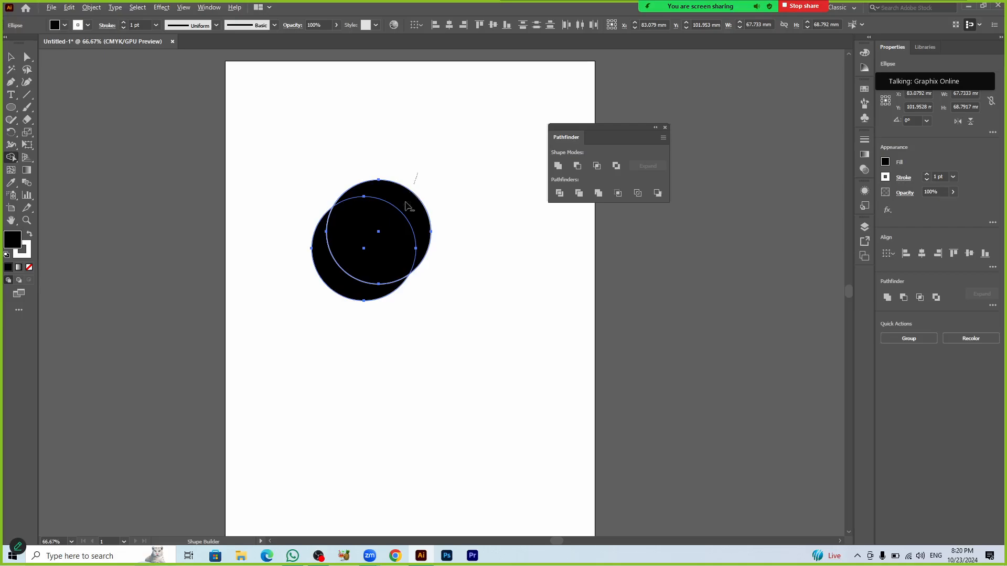
alt+drag(409, 206, 386, 233)
key(v)
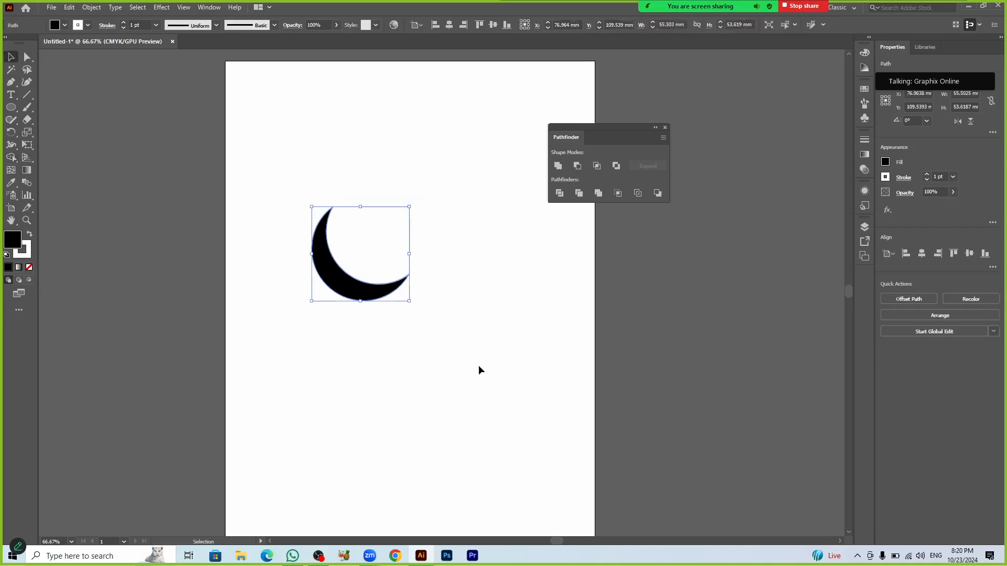
click(476, 365)
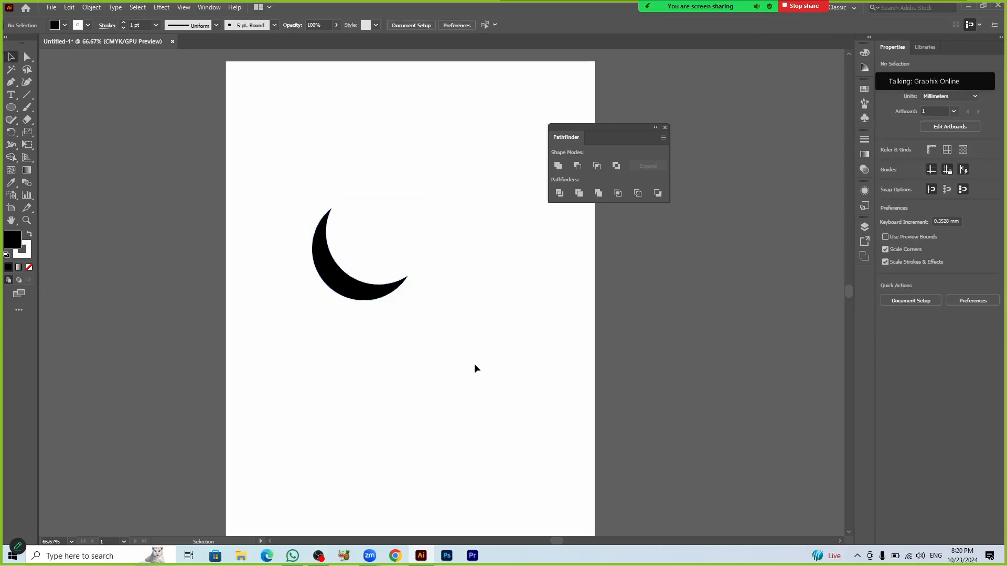
Step: Rotate the crescent to 315° and create a slightly rotated copy of it around its lower tip
click(368, 292)
drag(411, 301, 373, 335)
key(r)
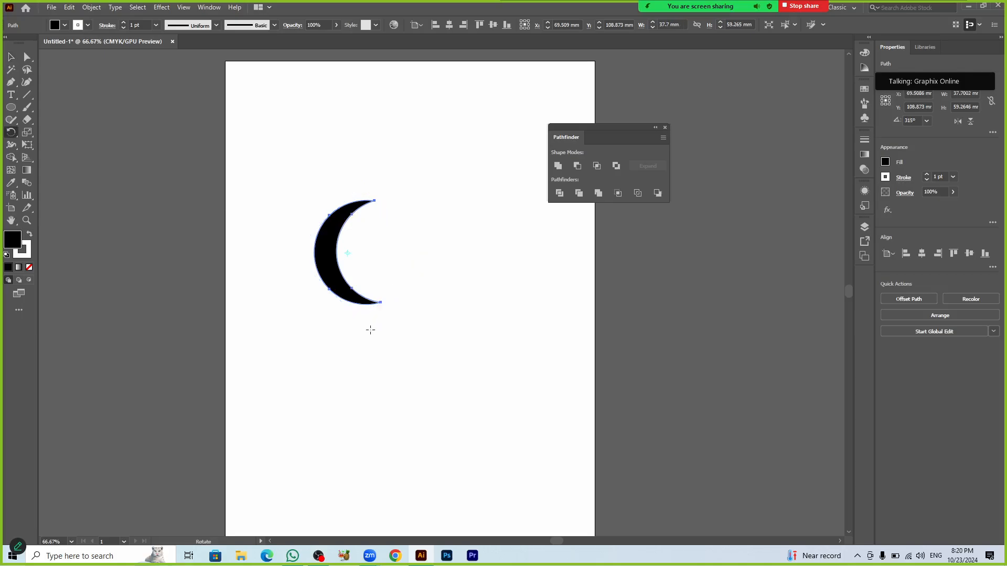
click(381, 302)
drag(342, 231, 321, 231)
Step: Repeat the rotated crescent copy around the same point until the copies form a full spiral disc
key(ctrl+d)
key(ctrl+d)
key(ctrl+d)
key(ctrl+d)
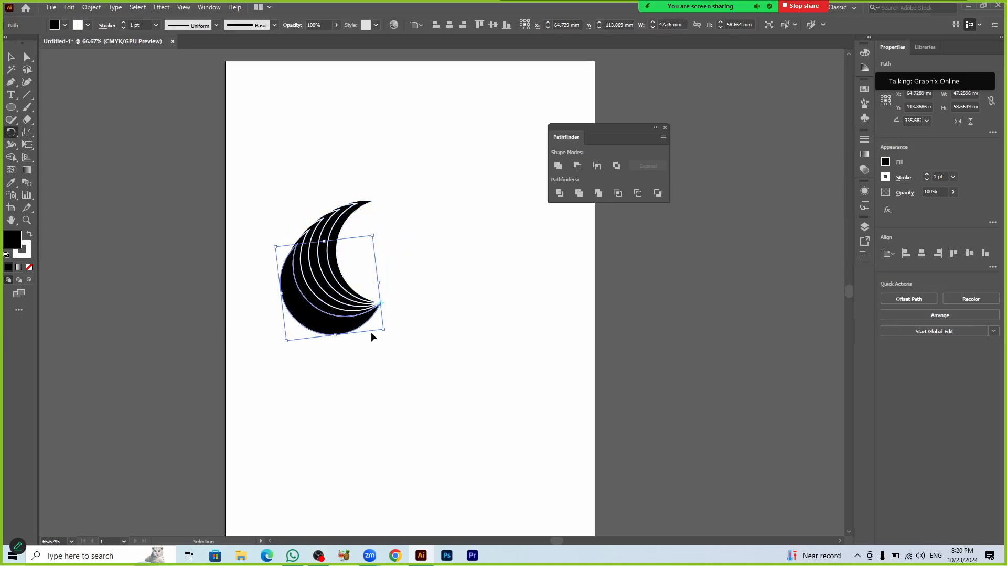
key(ctrl+d)
key(ctrl+d)
key(ctrl+d)
key(ctrl+d)
key(ctrl+d)
key(ctrl+d)
key(ctrl+d)
key(ctrl+d)
key(ctrl+d)
key(ctrl+d)
key(ctrl+d)
key(ctrl+d)
key(ctrl+d)
key(ctrl+d)
key(ctrl+d)
key(ctrl+d)
key(ctrl+d)
key(ctrl+d)
key(ctrl+d)
key(ctrl+d)
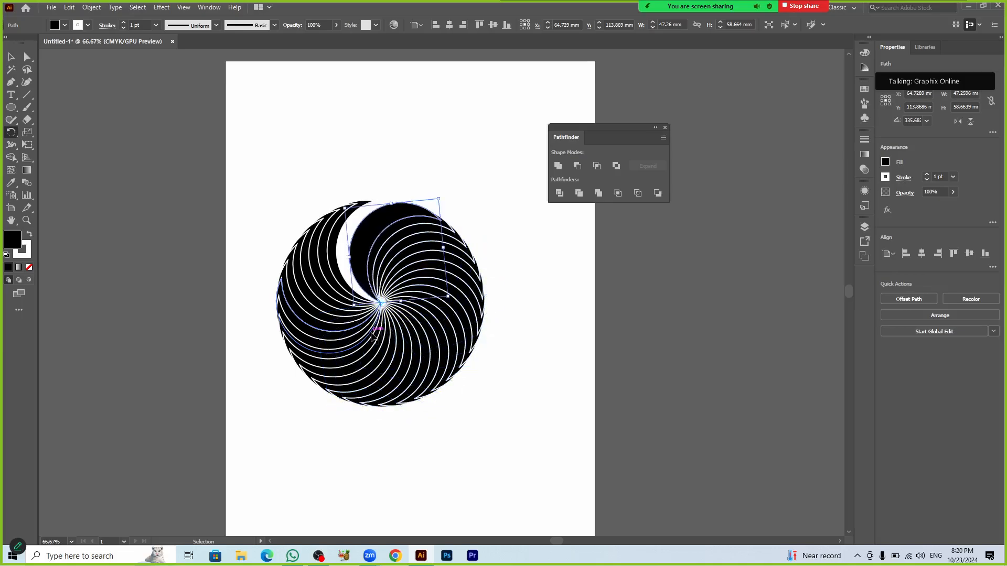
key(ctrl+d)
key(ctrl+d)
key(ctrl+d)
key(ctrl+d)
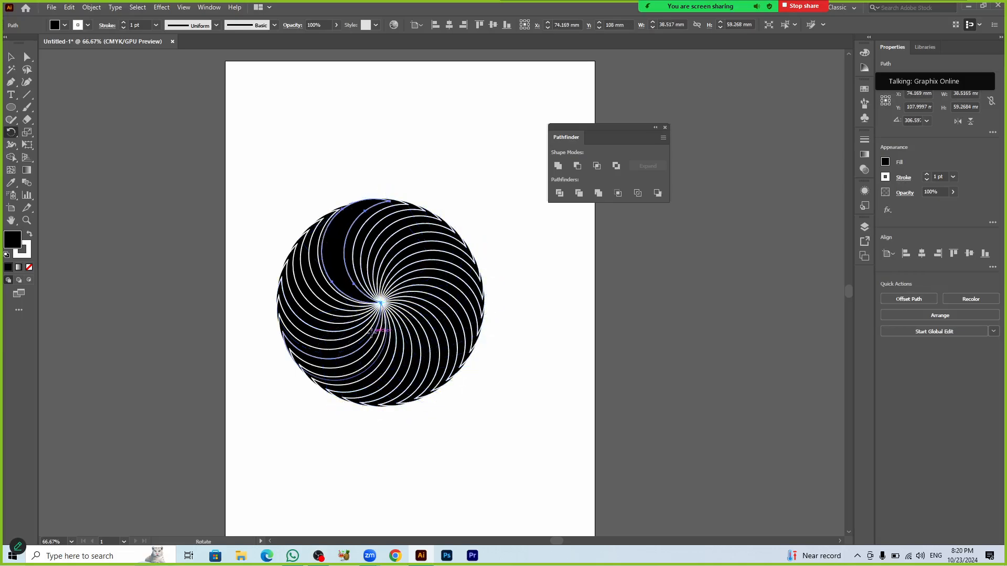
key(v)
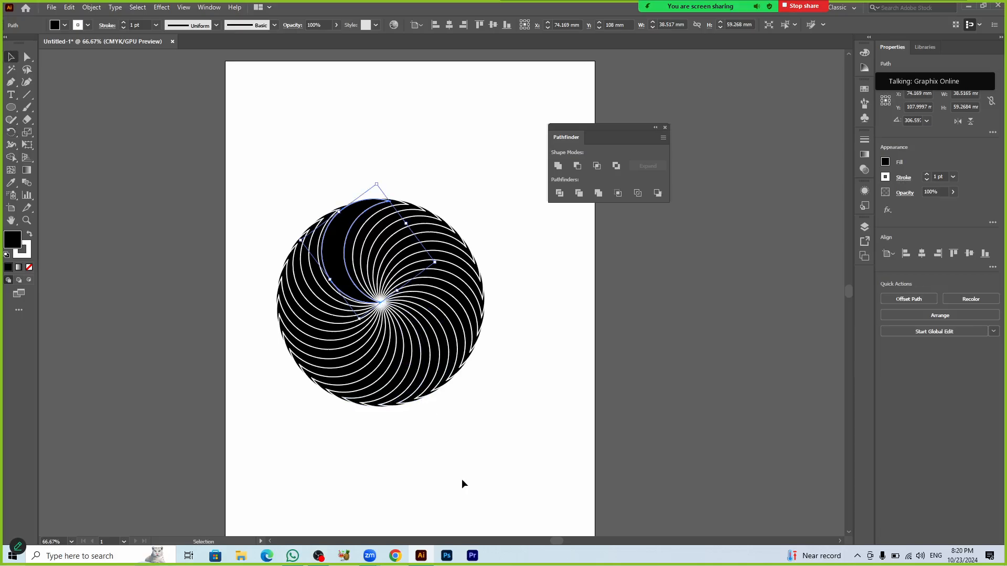
click(462, 479)
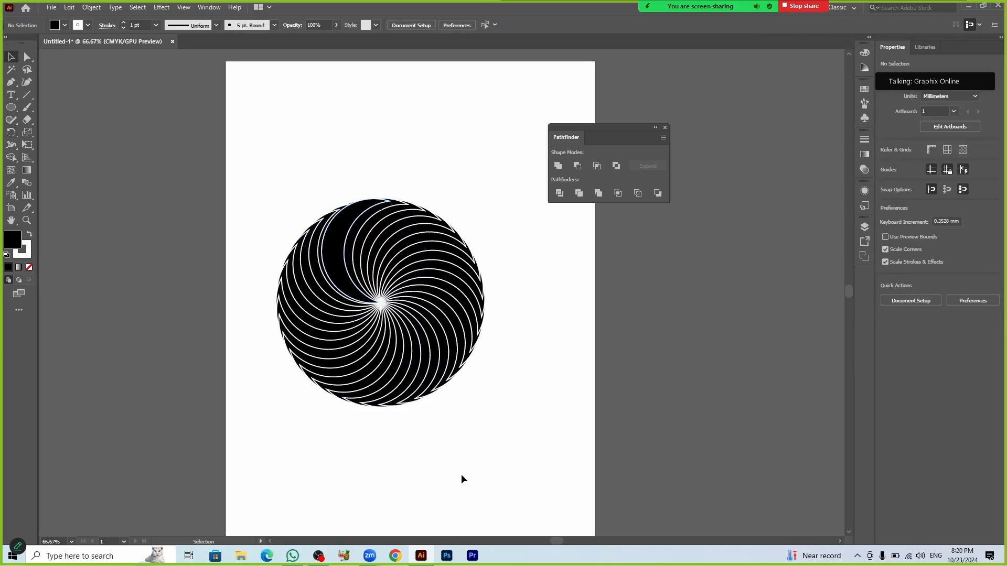
Step: Delete the spiral disc and draw a black circle about 42 mm in diameter near the artboard's middle
drag(278, 179, 540, 416)
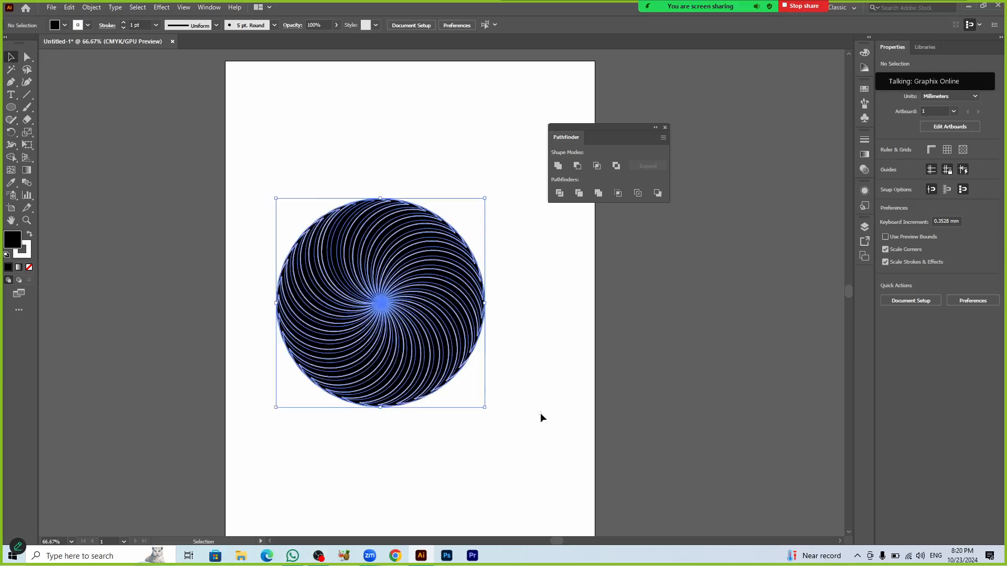
key(Delete)
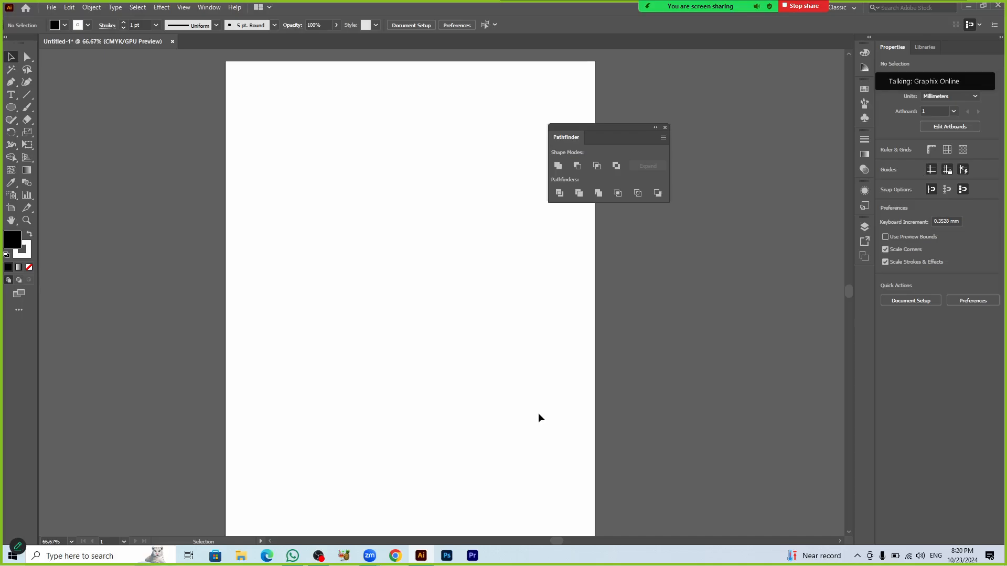
key(l)
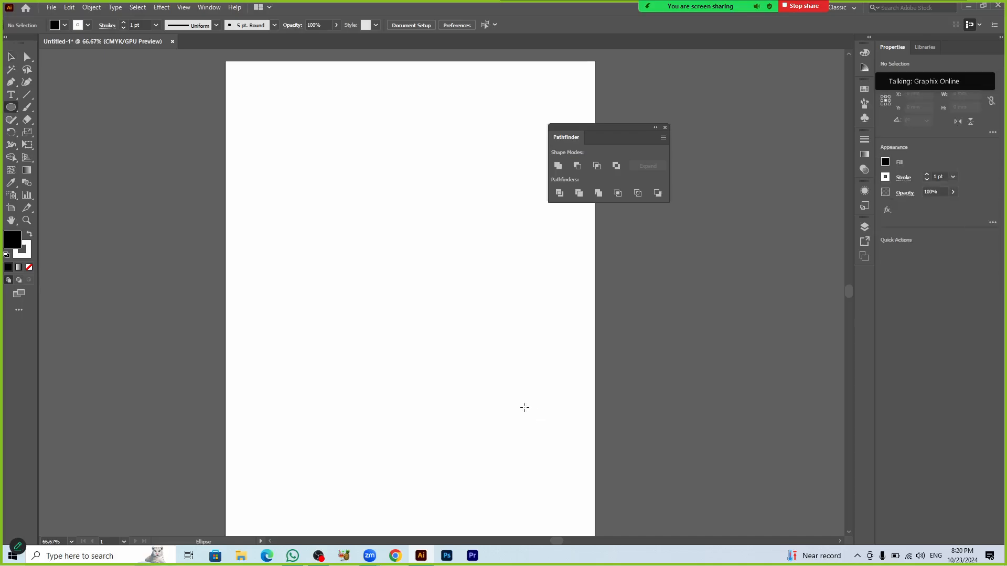
drag(326, 260, 400, 332)
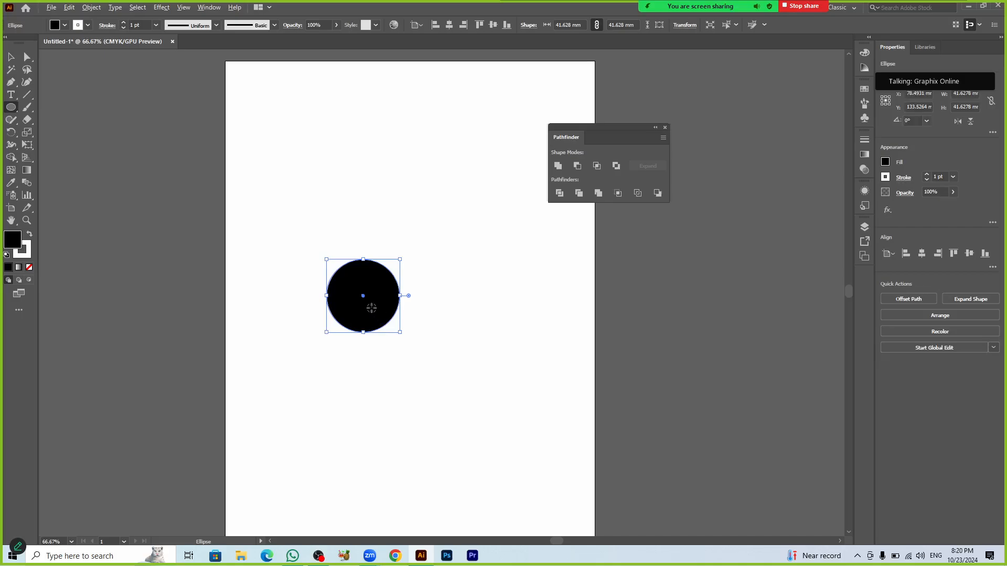
key(alt+v)
click(465, 338)
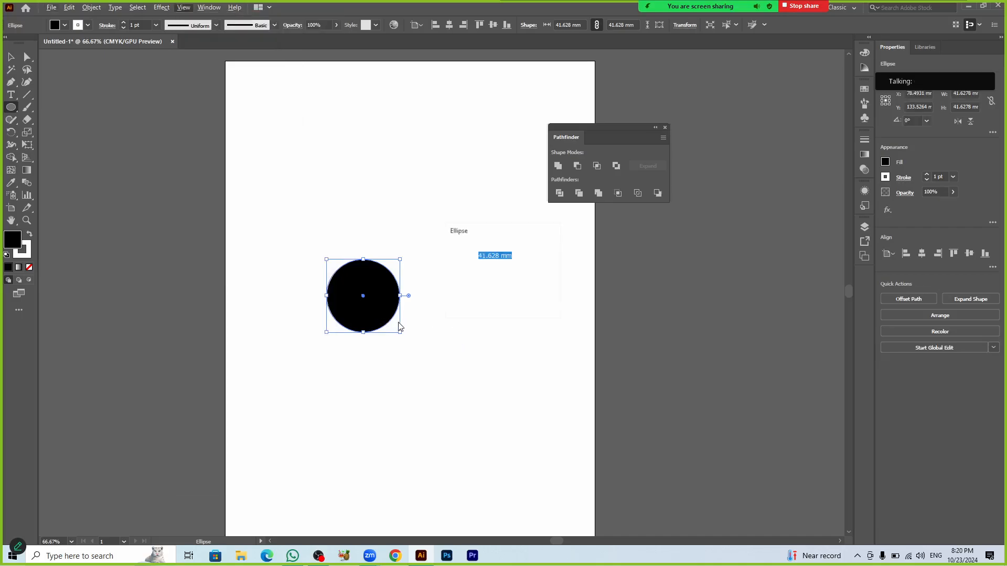
click(528, 296)
Step: Duplicate the circle up and to the right, and reduce the two circles to their overlap with the Intersect shape mode
key(v)
drag(373, 314, 385, 288)
click(414, 358)
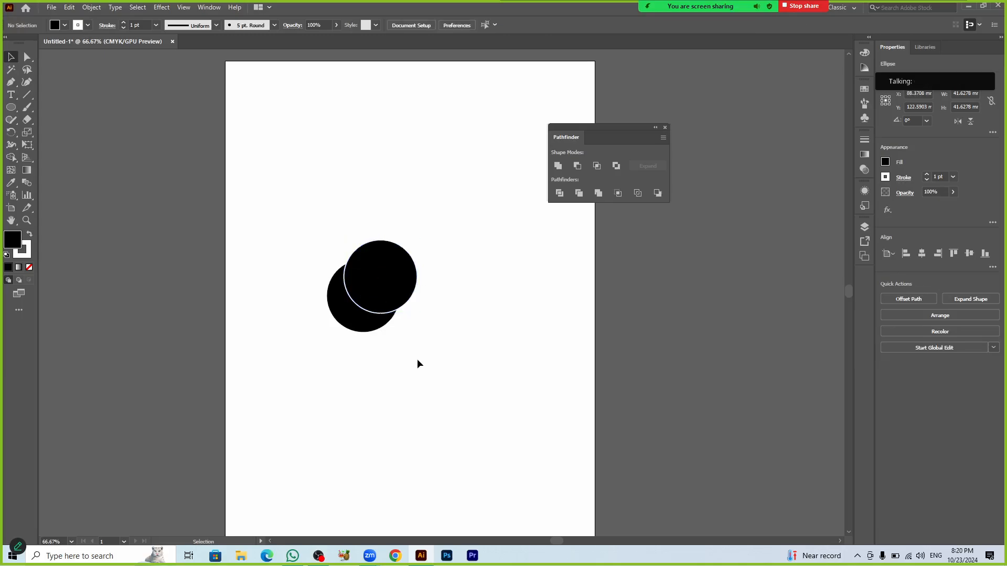
drag(297, 238, 410, 354)
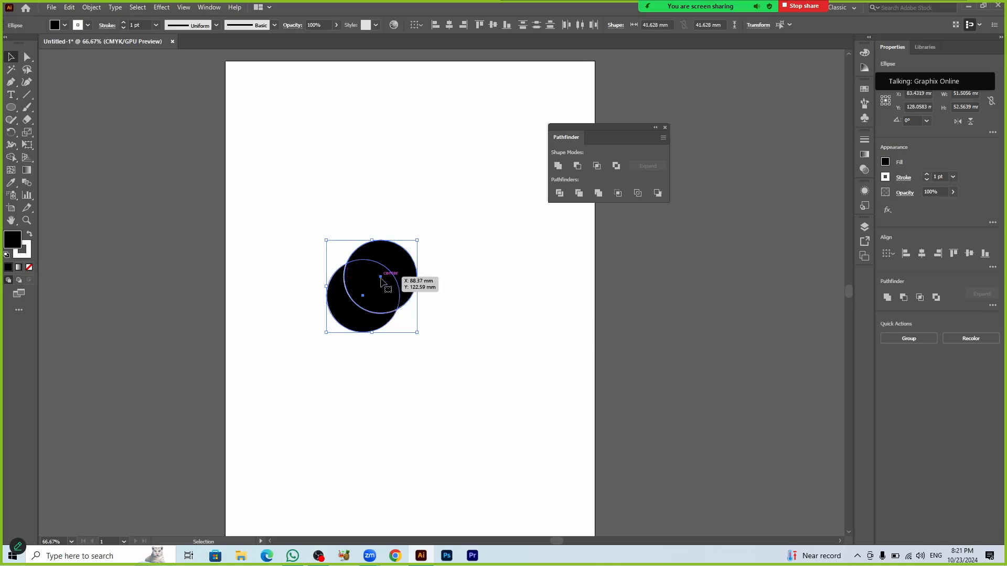
click(598, 167)
click(461, 309)
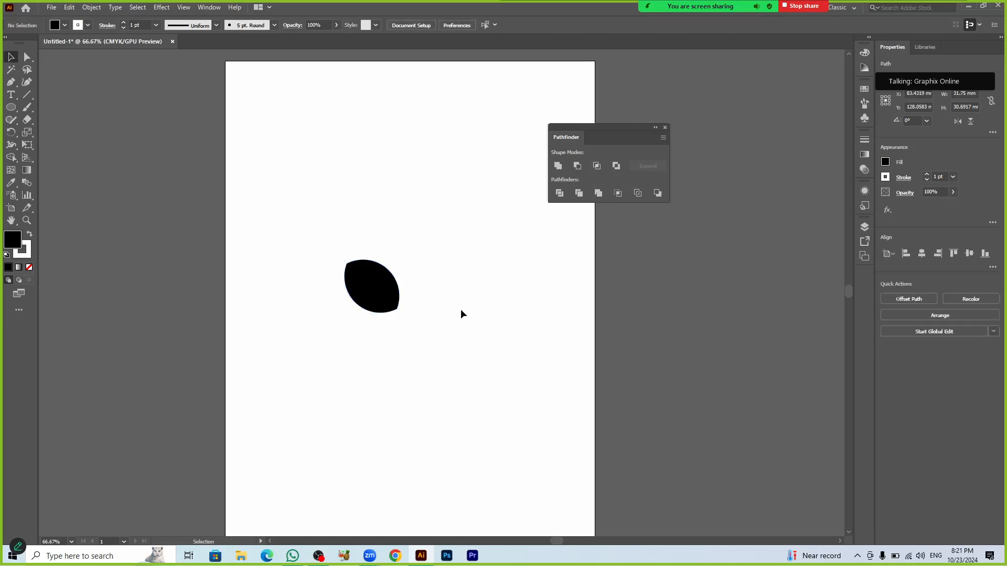
Step: Rotate the leaf shape to 45° so that it lies horizontally
click(373, 292)
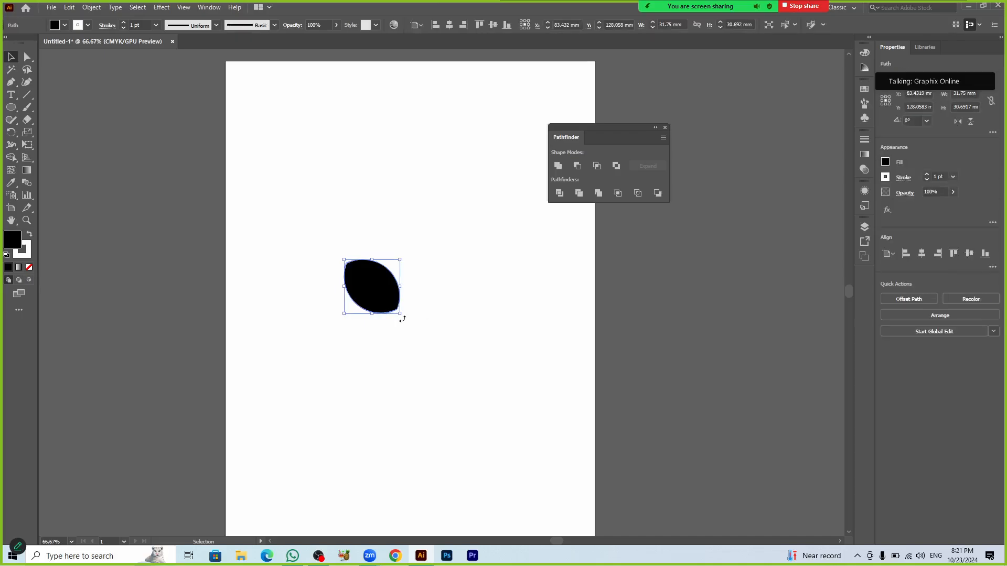
drag(403, 318, 420, 289)
scroll(379, 320, up, 1)
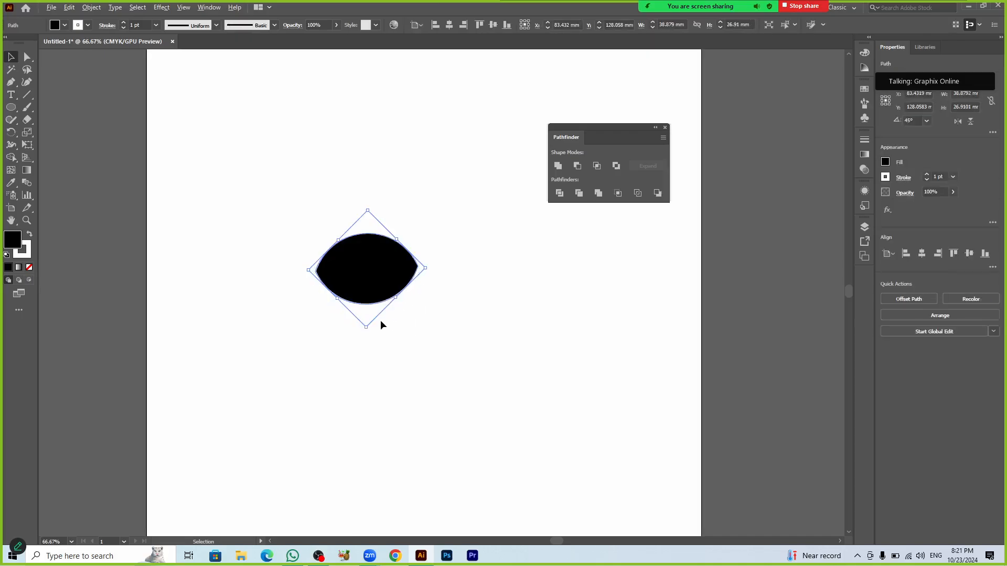
scroll(379, 319, up, 2)
click(456, 337)
Step: Round the leaf's two pointed tips, one with a corner radius of about 2.5 mm and the opposite one about 3.1 mm
key(a)
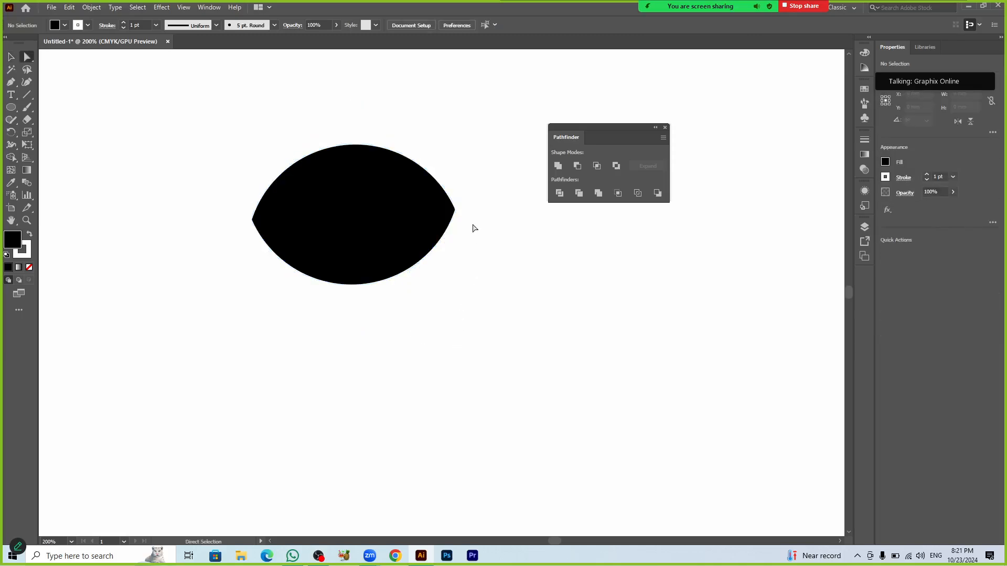
click(456, 209)
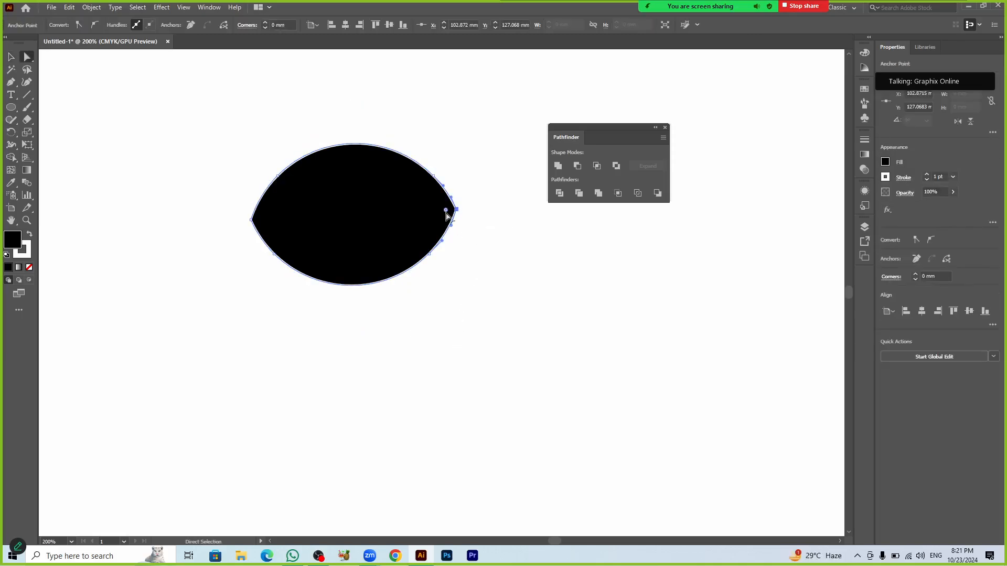
drag(446, 214, 443, 213)
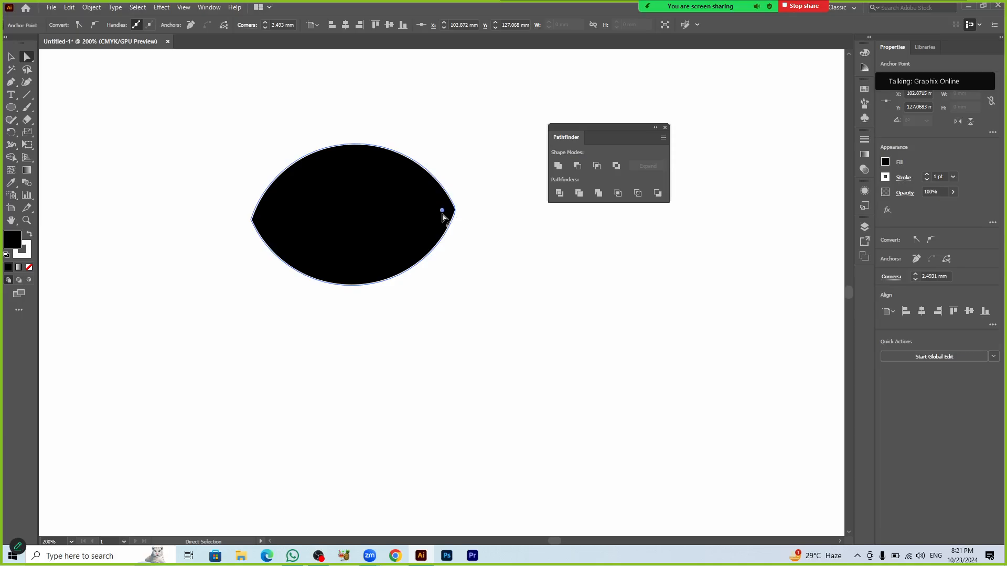
click(253, 220)
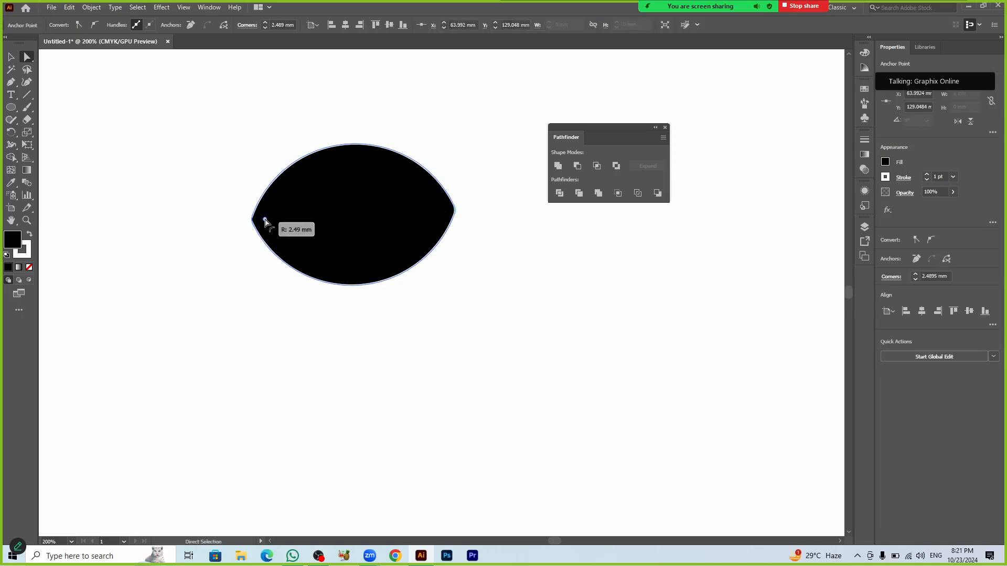
drag(265, 222, 269, 219)
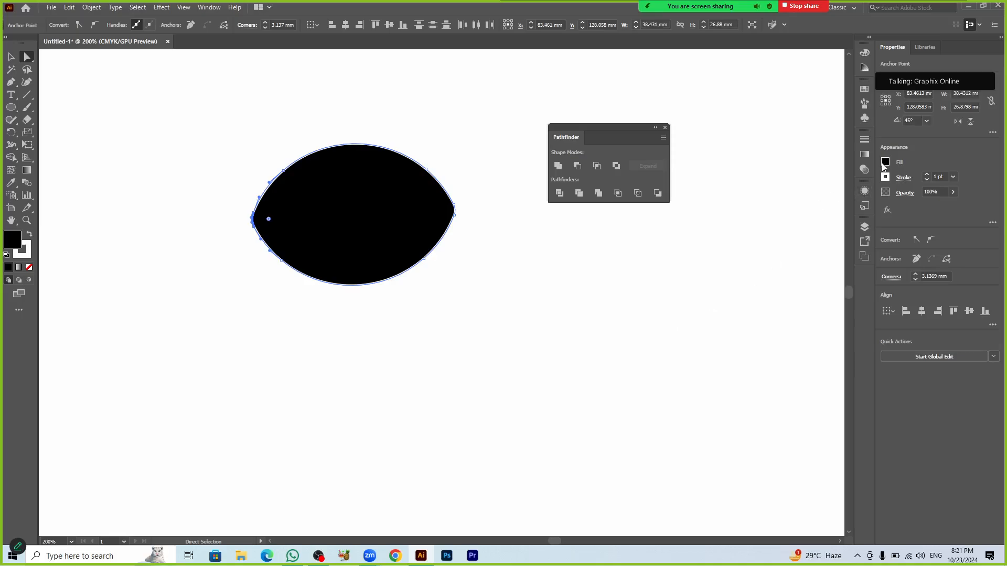
Step: Fill the rounded leaf shape with yellow
click(885, 163)
click(808, 199)
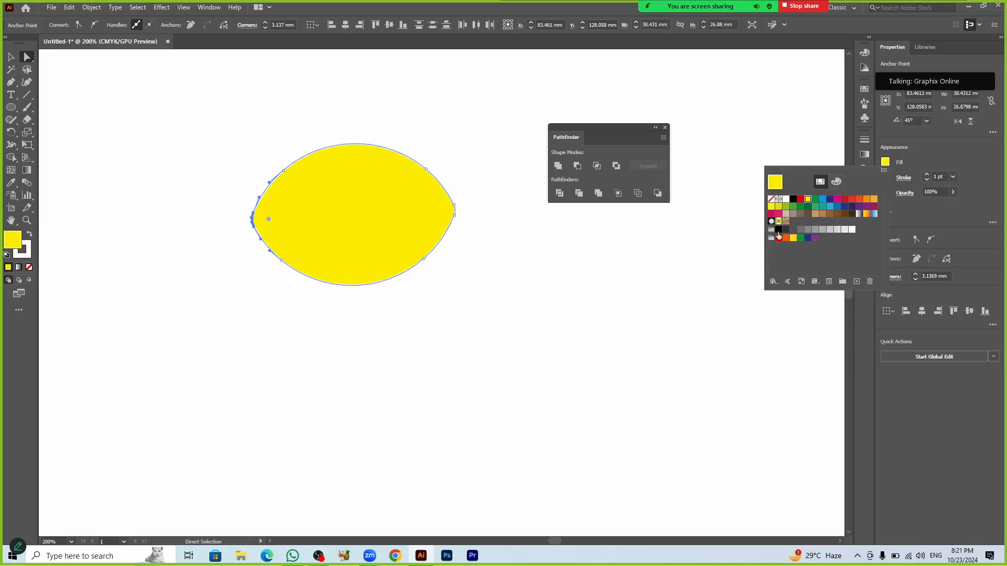
click(551, 338)
click(554, 341)
scroll(460, 303, down, 1)
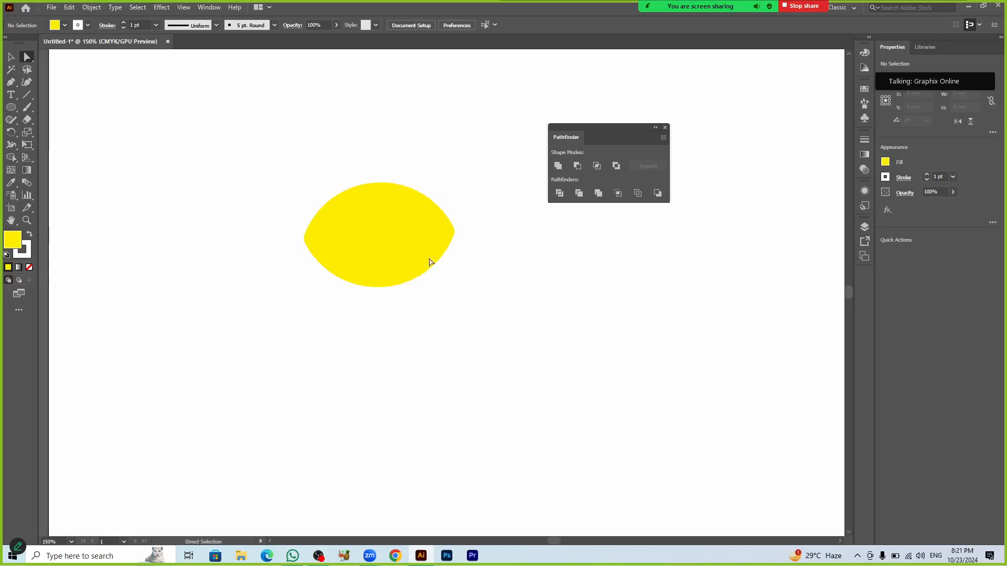
Step: Try to round the yellow leaf's corners further with the live corner widgets
click(428, 262)
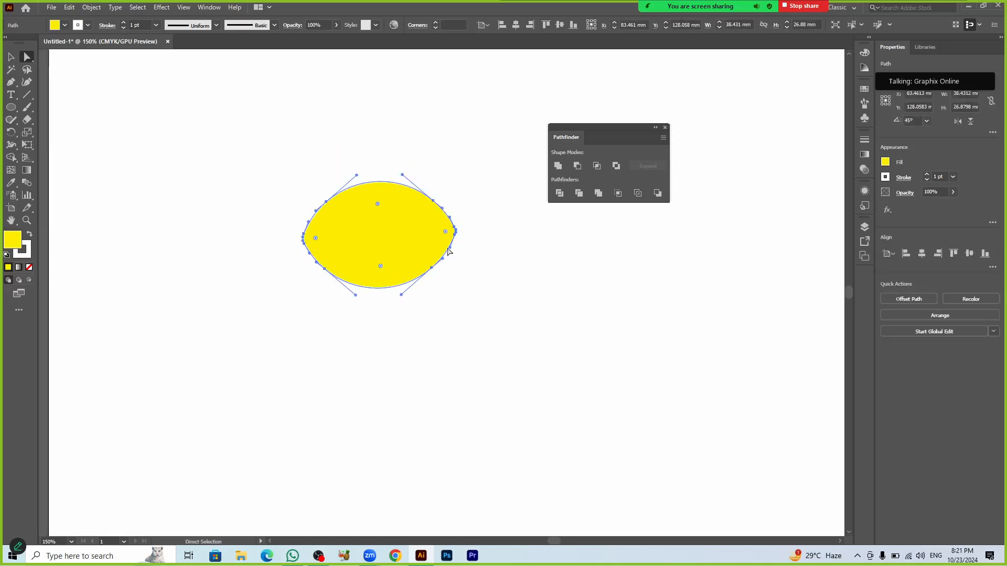
drag(446, 232, 440, 234)
click(483, 315)
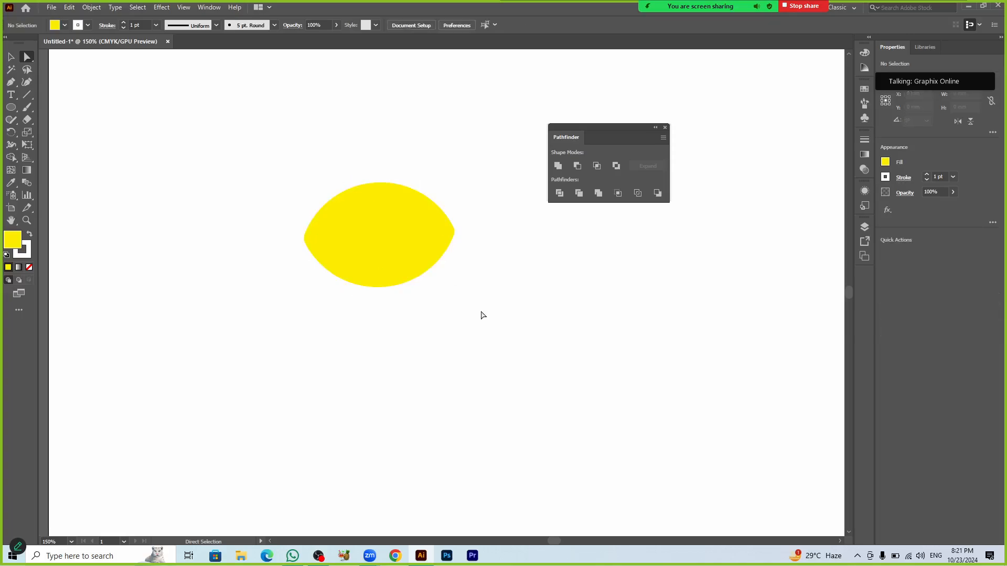
Step: Undo the leaf edits and the Intersect operation back to the two overlapping black circles
key(ctrl+z)
key(ctrl+z)
key(ctrl+z)
key(ctrl+z)
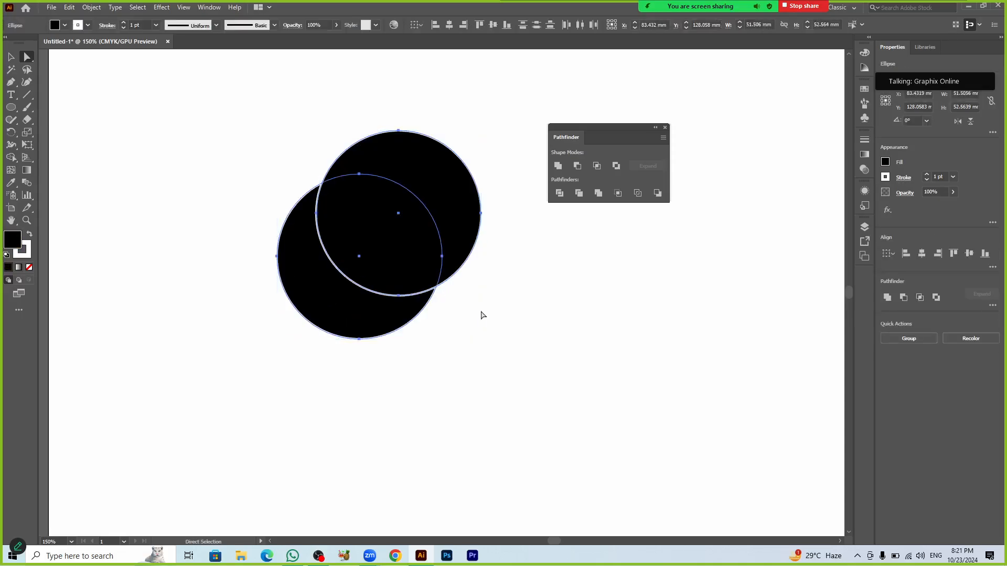
Step: Give both overlapping circles no fill and a 1 pt black stroke
click(477, 312)
drag(241, 141, 431, 290)
click(478, 347)
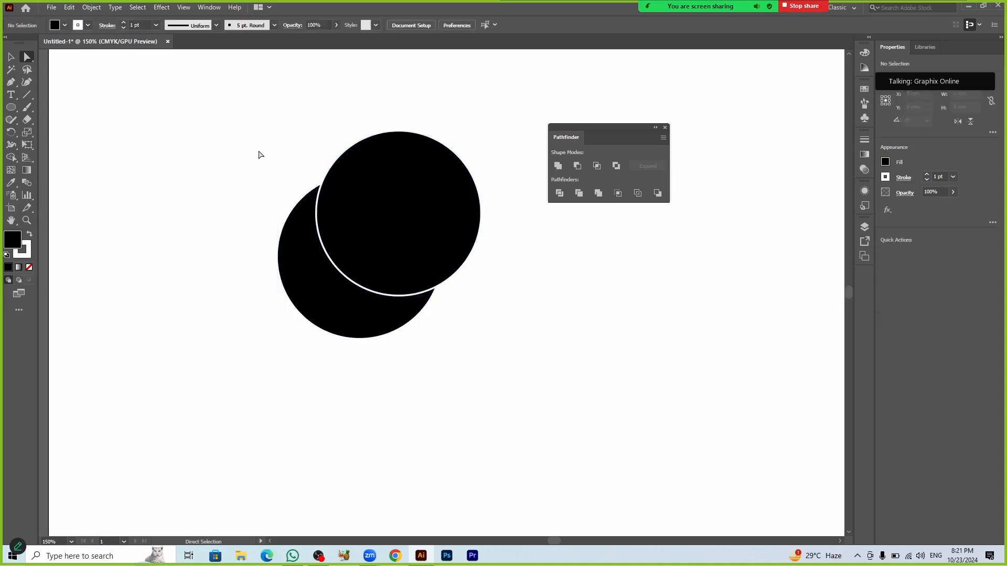
drag(259, 153, 454, 313)
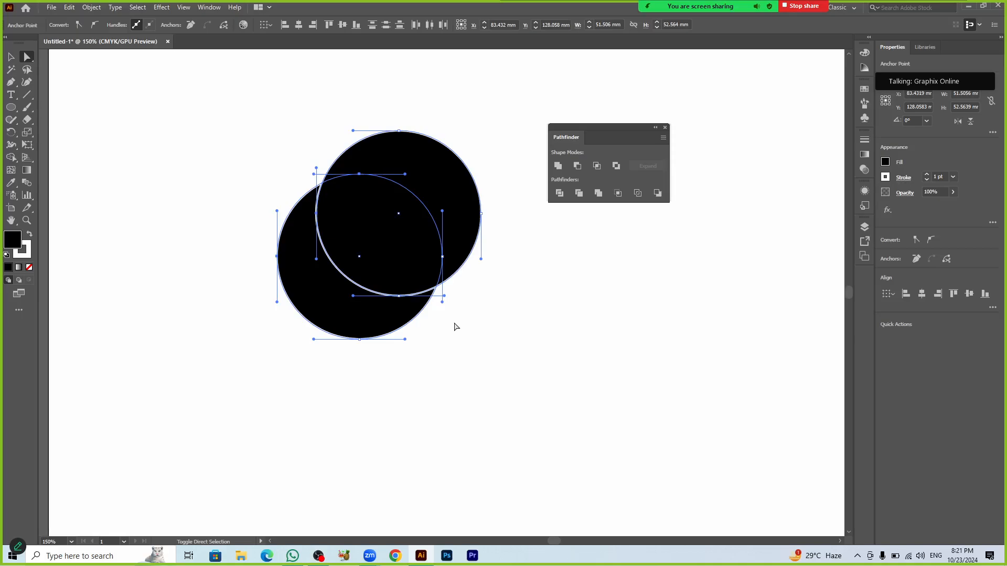
key(slash)
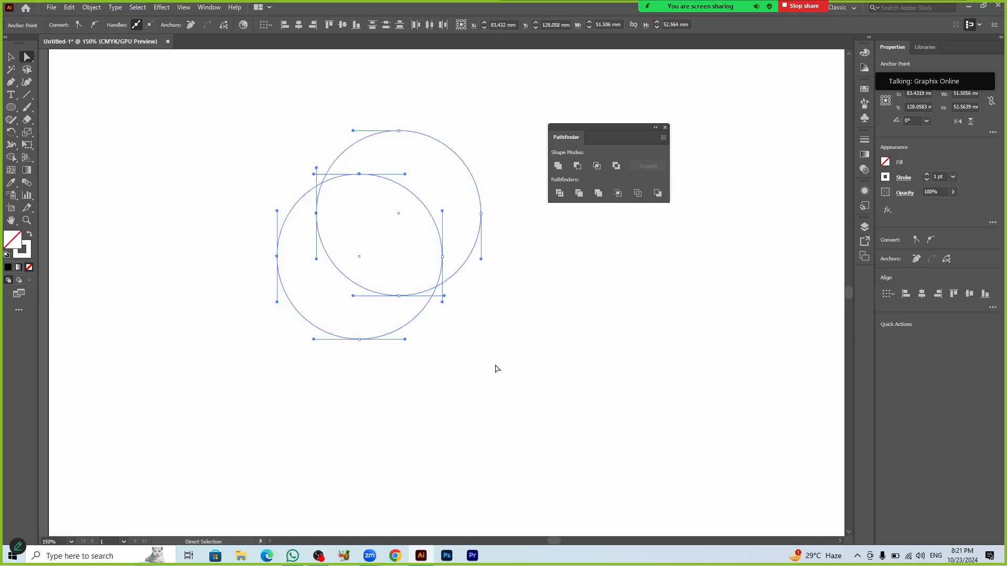
click(483, 356)
drag(262, 116, 533, 353)
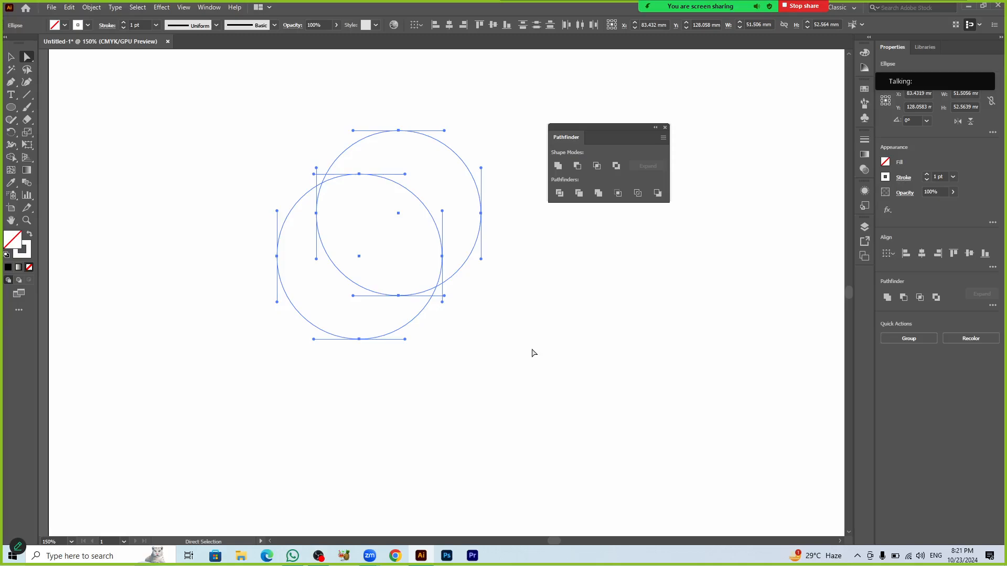
key(d)
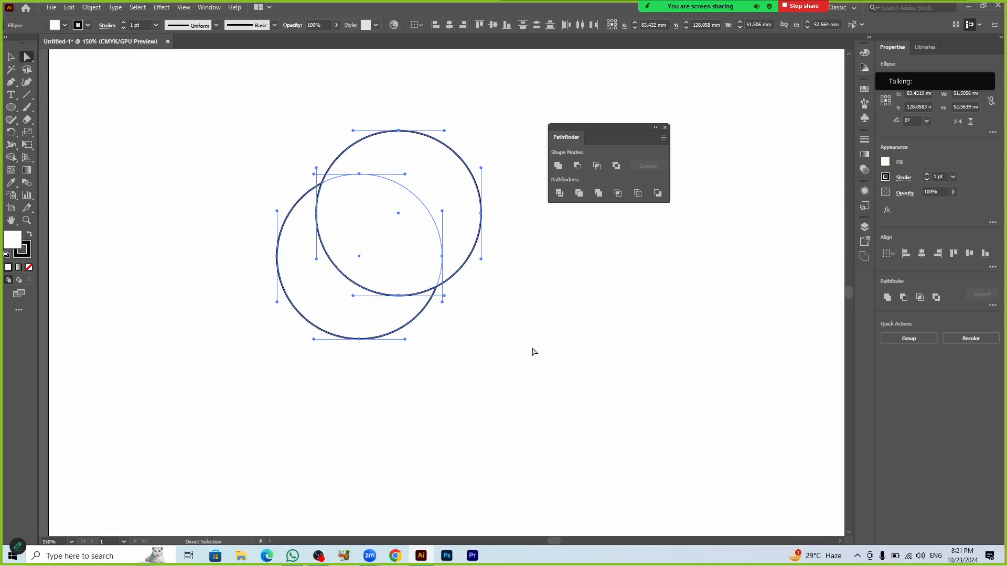
key(slash)
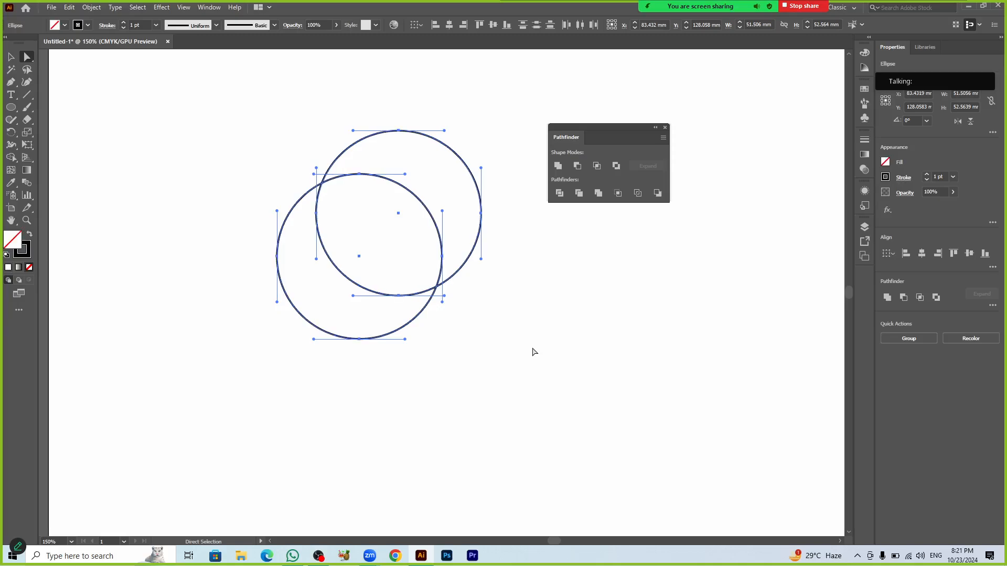
click(534, 352)
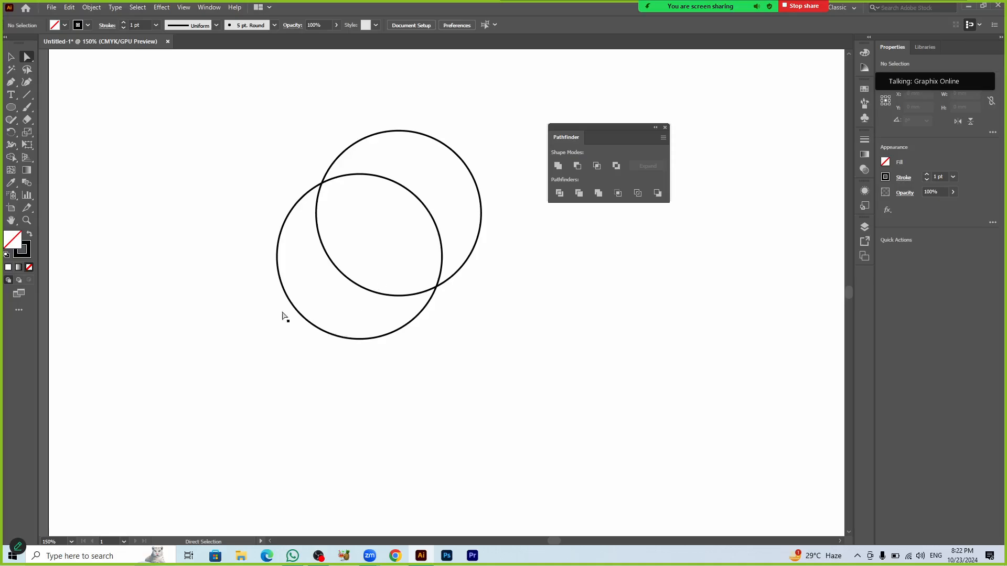
Step: Apply the Exclude shape mode to the two circles and ungroup the resulting shapes
click(11, 56)
drag(200, 77, 517, 355)
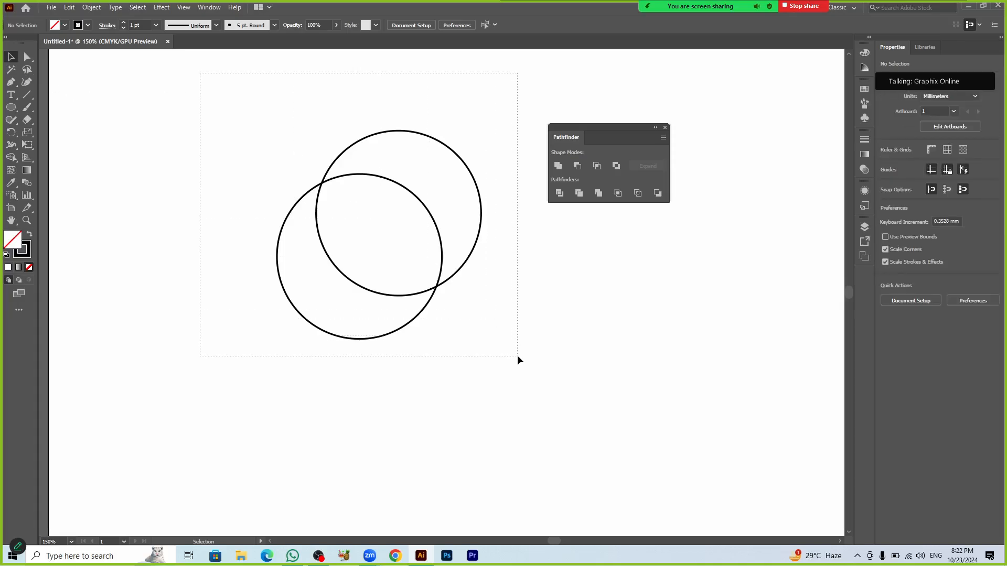
click(615, 166)
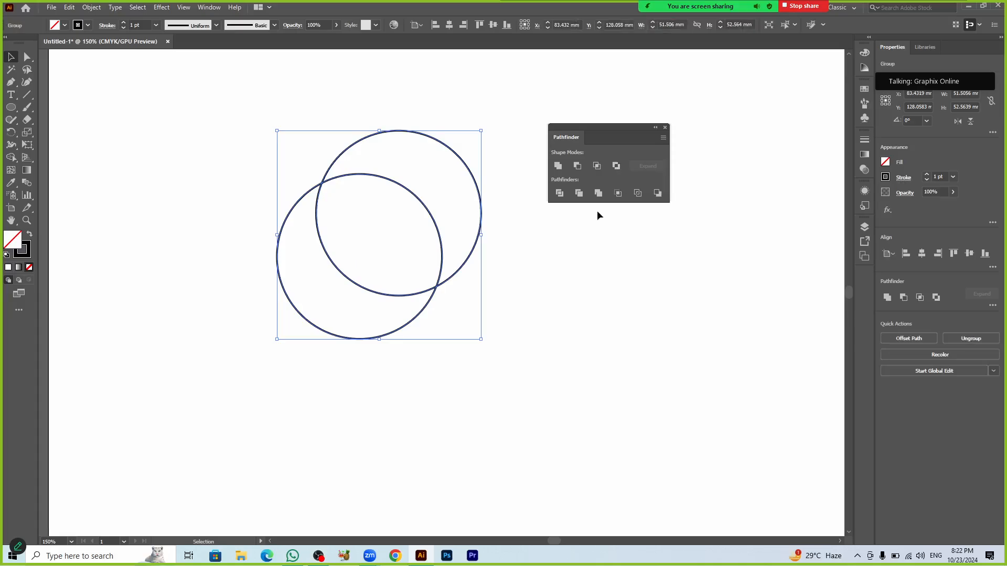
click(523, 311)
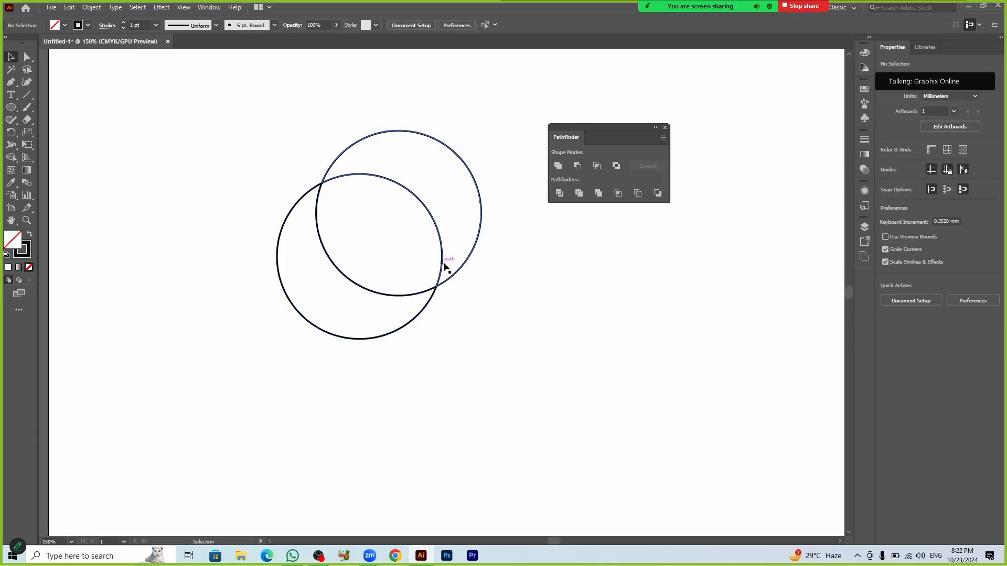
click(444, 266)
right_click(444, 264)
click(474, 349)
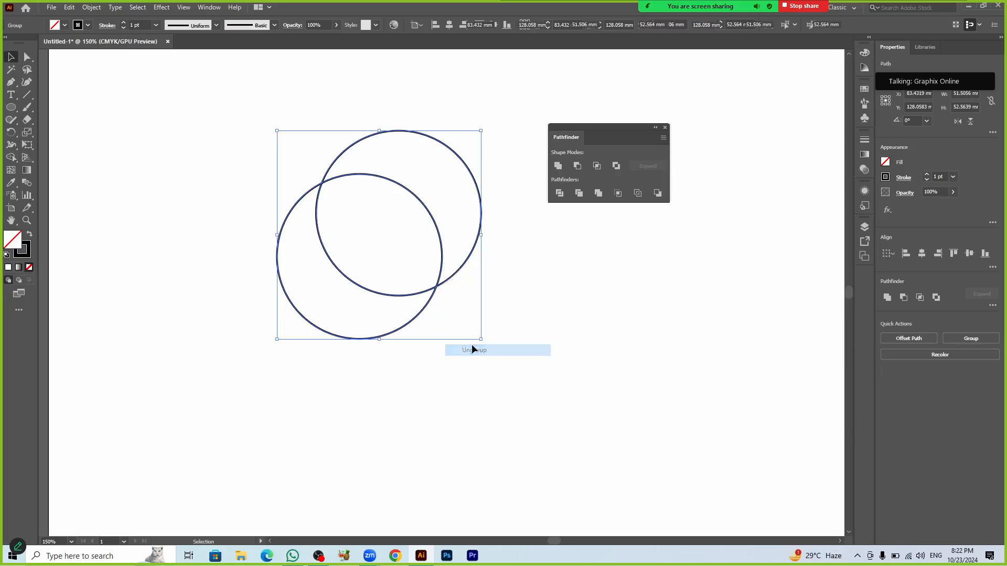
Step: Move the upper crescent slightly up and the lower crescent down to the right so that their tips meet
click(587, 285)
drag(479, 243, 492, 218)
drag(417, 317, 549, 378)
click(639, 387)
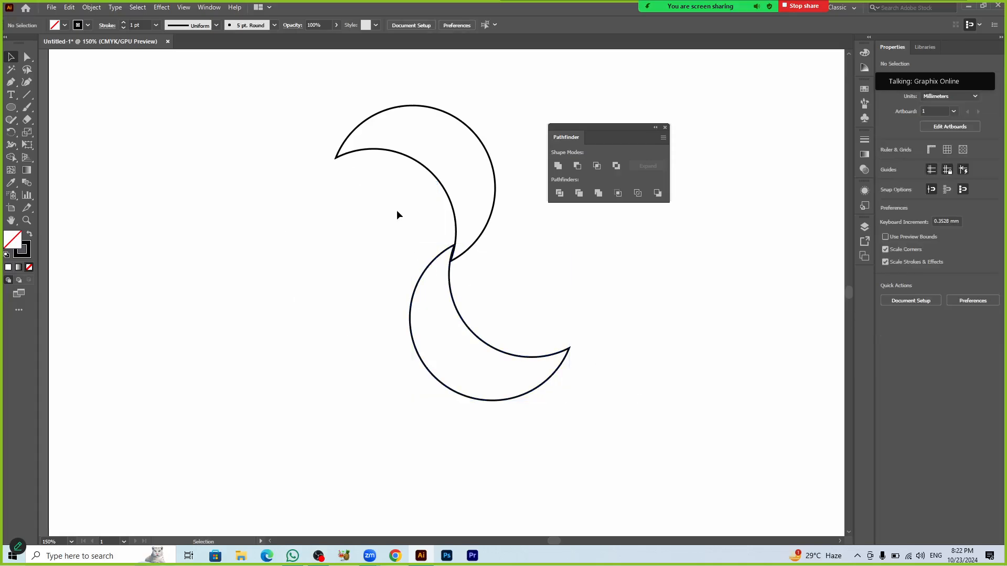
Step: Make a copy of the two joined crescents rotated slightly clockwise about their shared centre
drag(398, 213, 521, 313)
key(a)
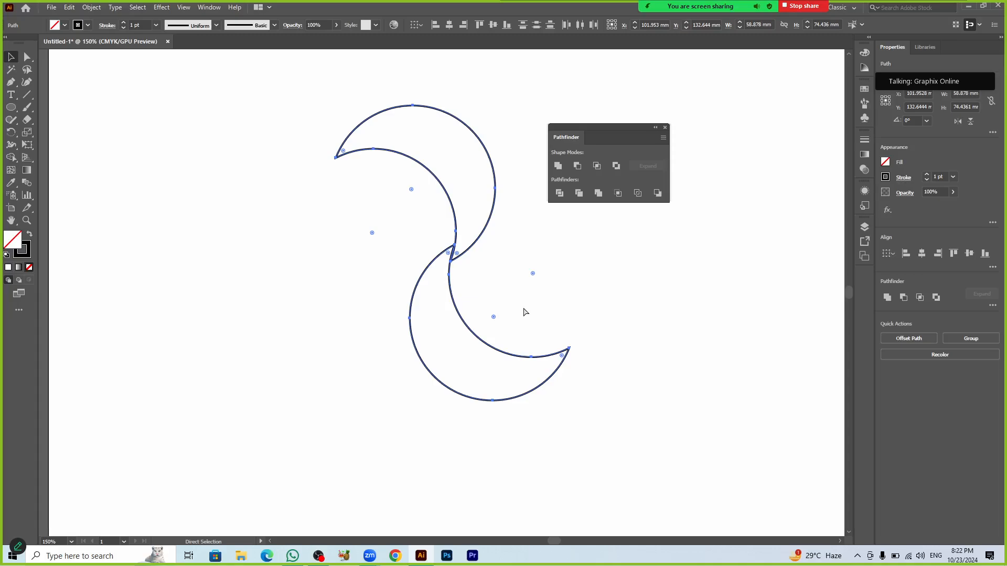
key(v)
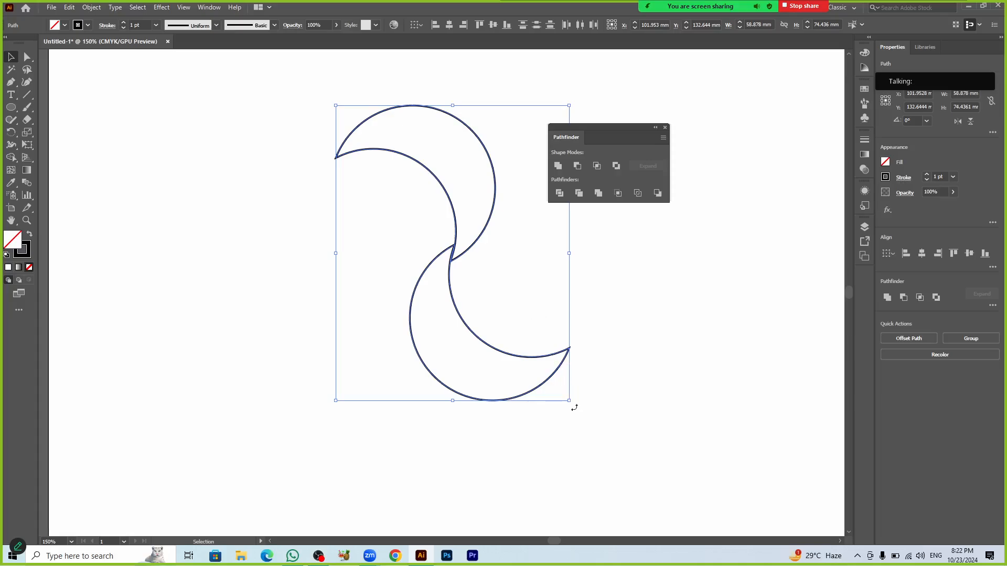
key(a)
key(v)
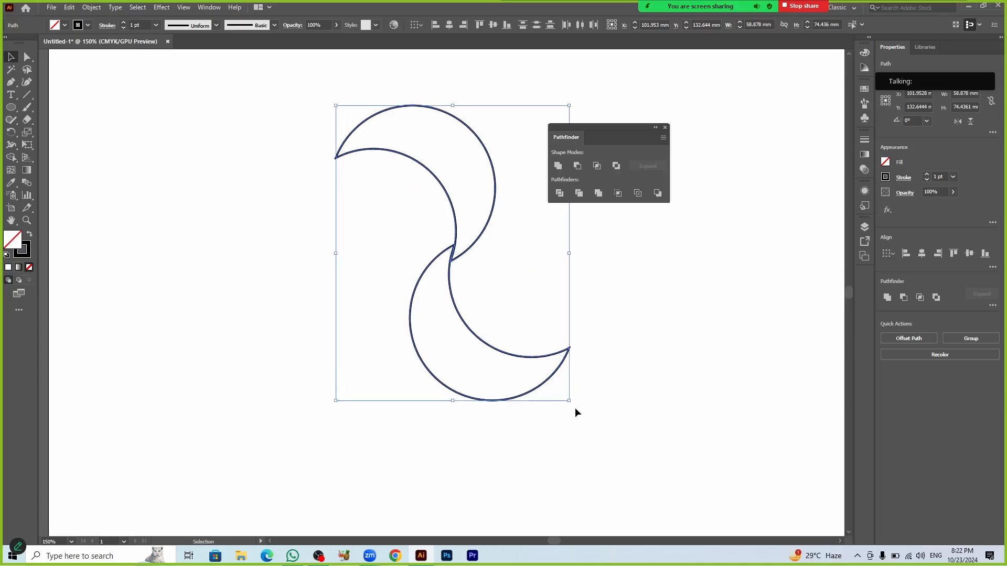
drag(572, 405, 566, 412)
drag(517, 436, 517, 411)
click(590, 404)
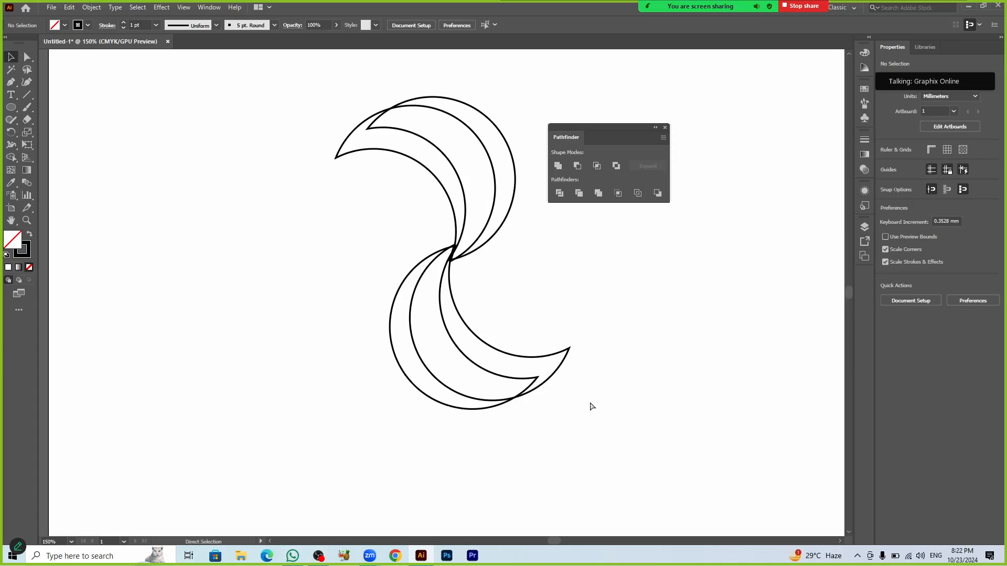
Step: Delete all the crescents and draw an unfilled circle about 47 mm in diameter near the artboard's middle
key(ctrl+a)
key(Delete)
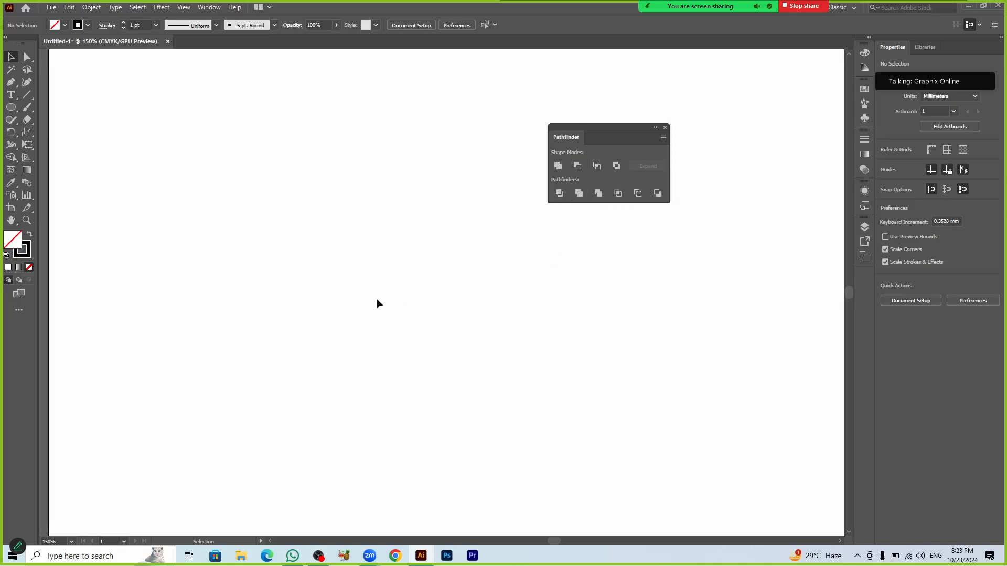
key(ctrl+minus)
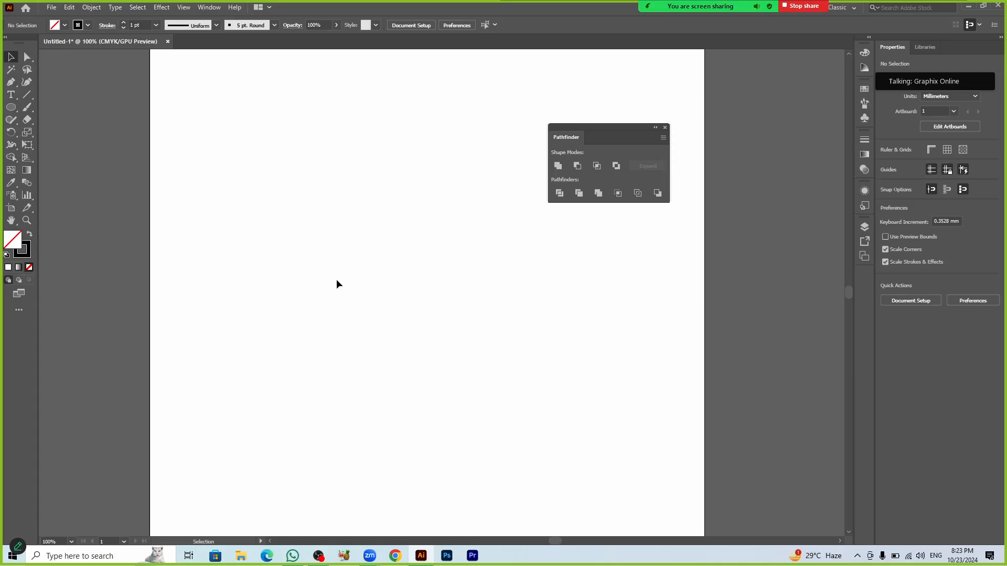
click(11, 107)
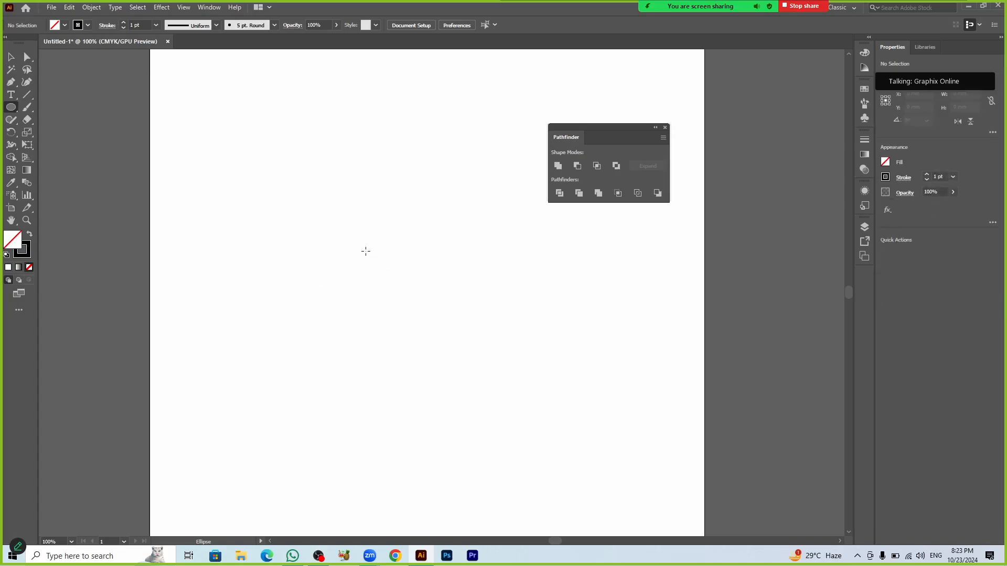
drag(366, 251, 416, 313)
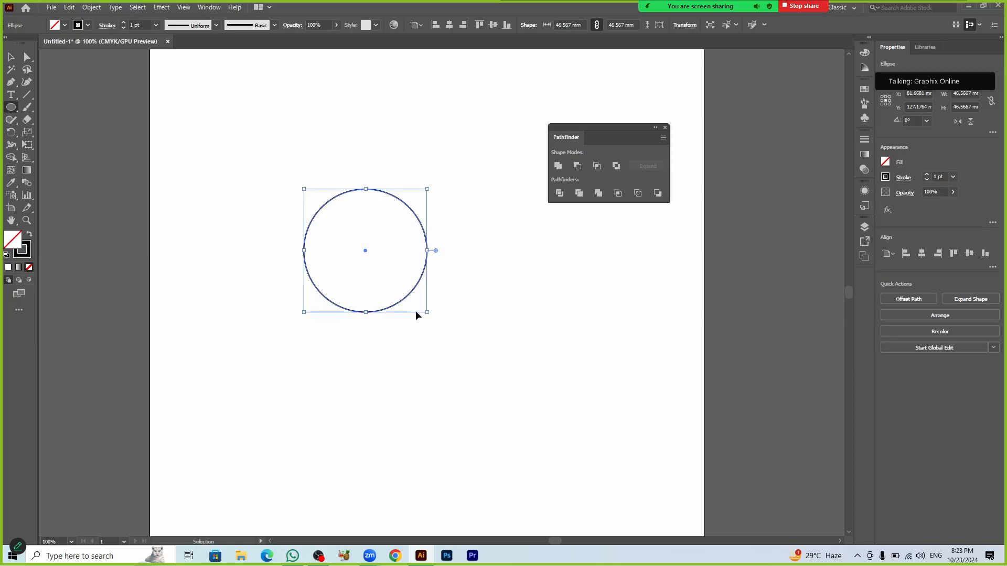
Step: Create a concentric copy of the circle scaled down to about 41 mm in diameter and fill it with red
drag(429, 312, 421, 306)
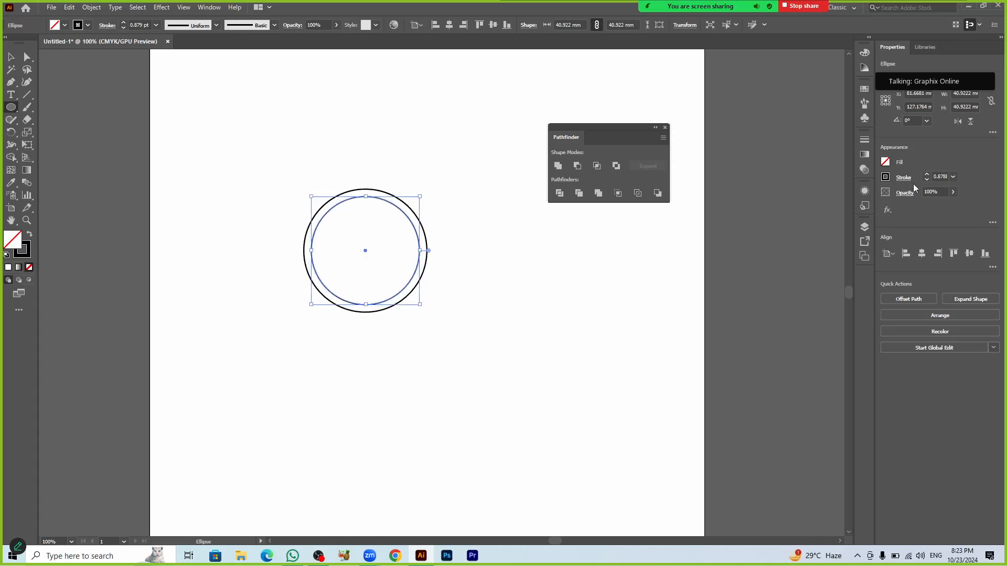
click(888, 165)
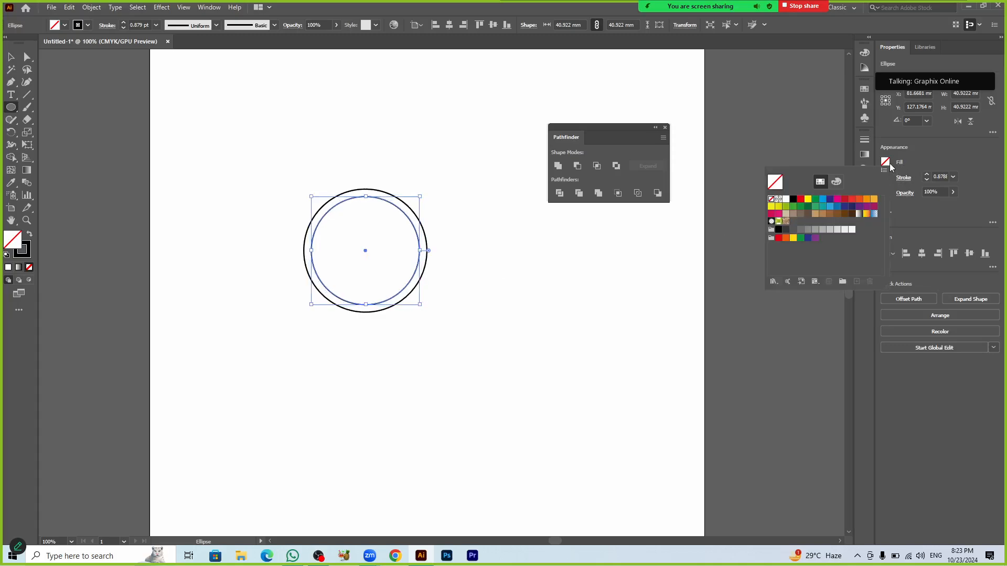
click(800, 202)
key(v)
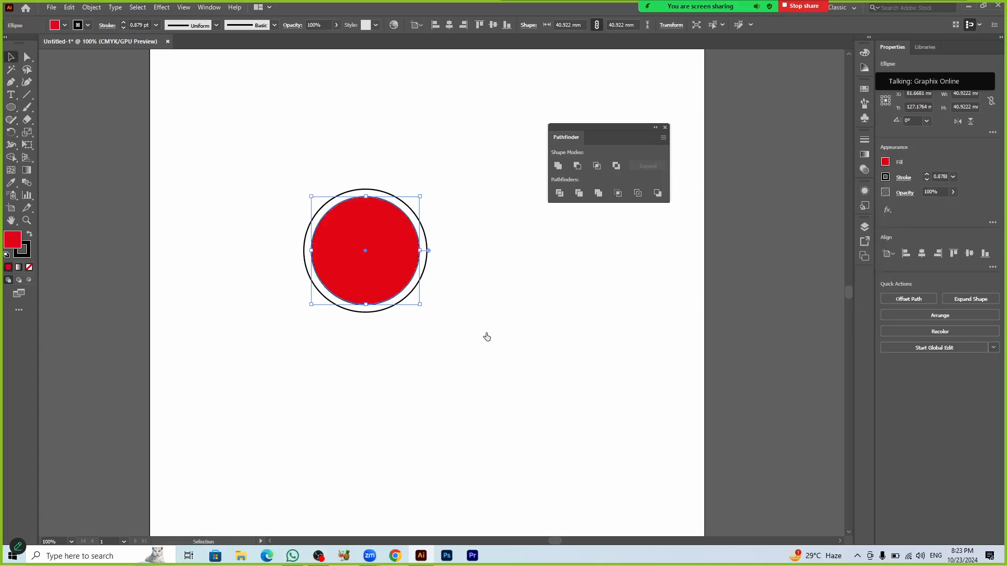
Step: Delete the unfilled outer circle and select the remaining red circle
click(431, 317)
click(390, 307)
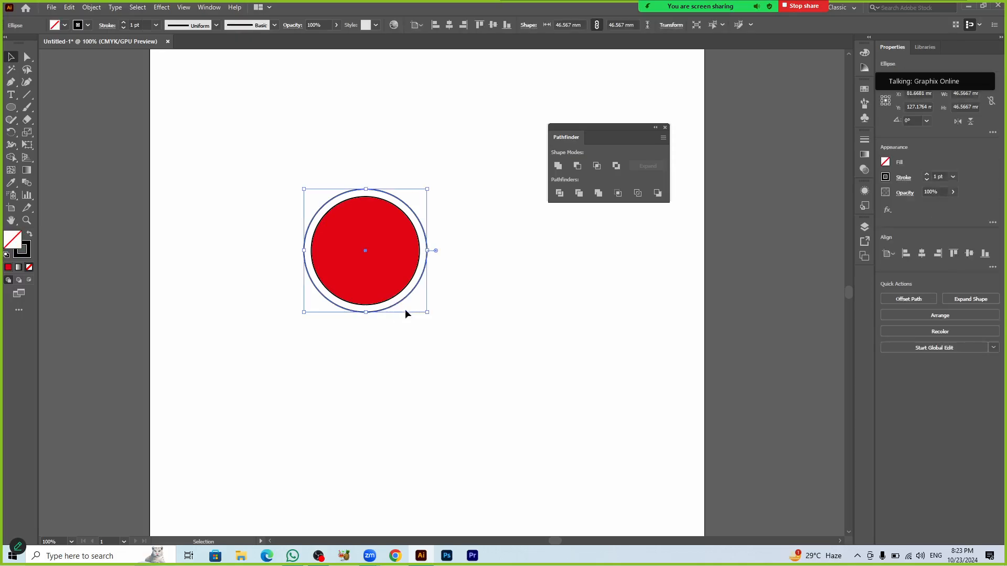
key(Delete)
click(390, 291)
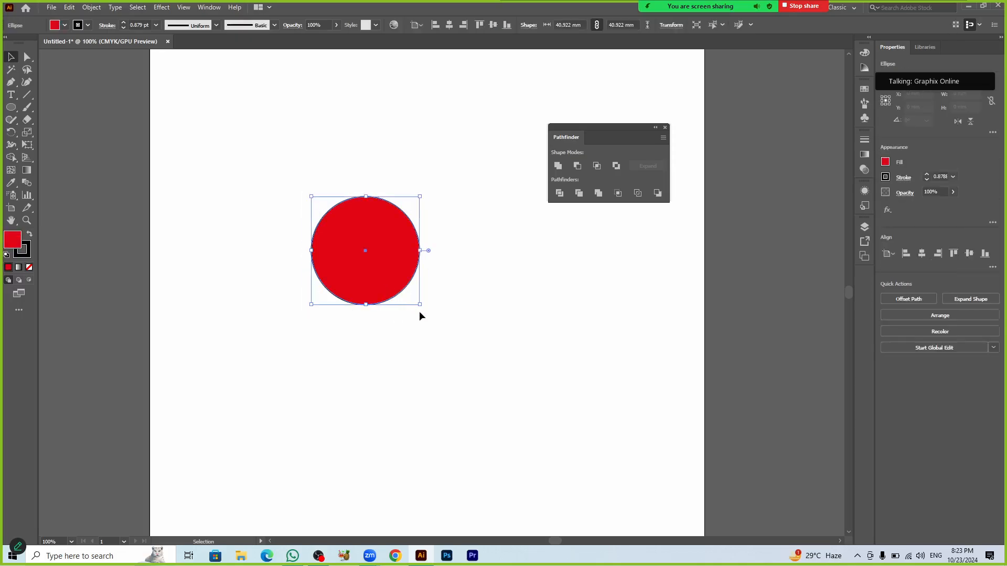
Step: Enlarge the red circle to about 45 mm in diameter and add a concentric copy scaled down to about 40 mm
drag(419, 308, 425, 322)
click(425, 322)
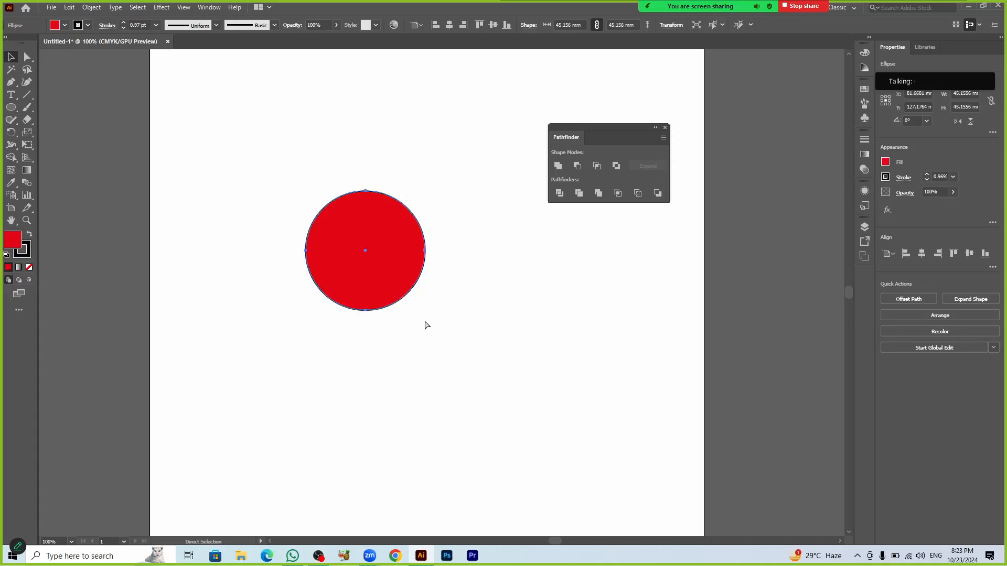
key(ctrl+f)
drag(428, 314, 418, 307)
click(432, 327)
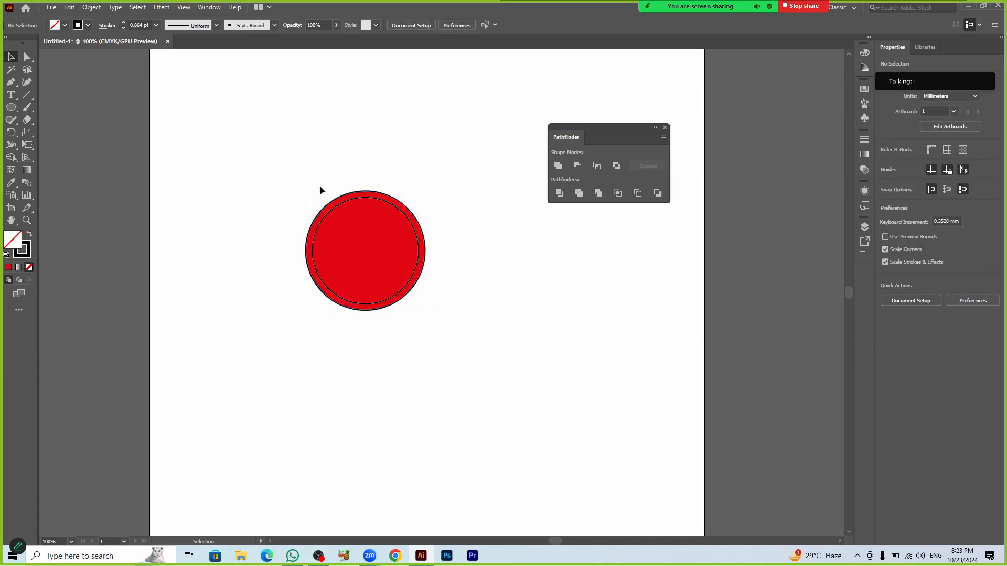
Step: Try to scale the larger red circle down to about 40 mm around its centre, and undo the scaling
drag(384, 270, 386, 272)
click(431, 368)
click(399, 279)
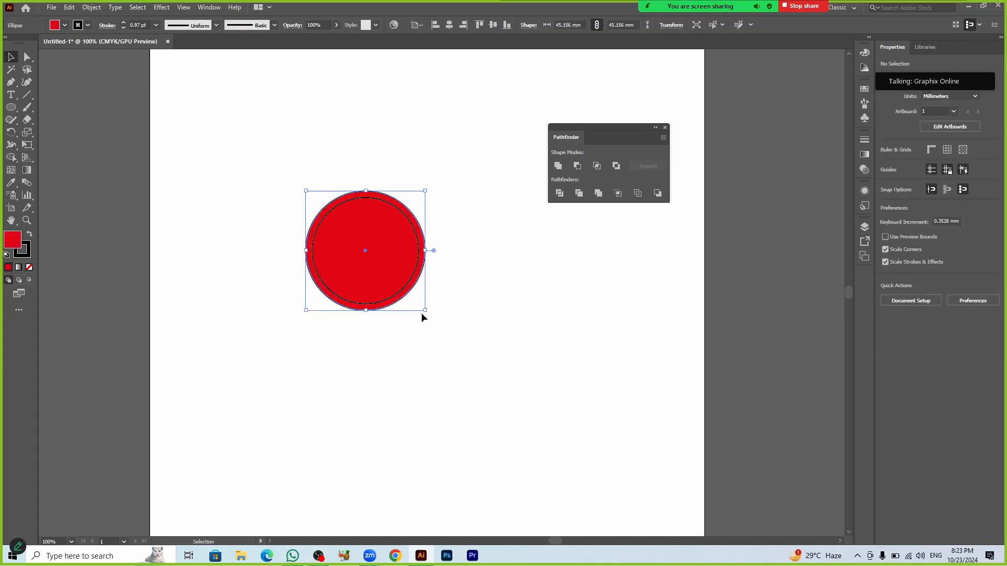
drag(426, 310, 419, 303)
click(435, 332)
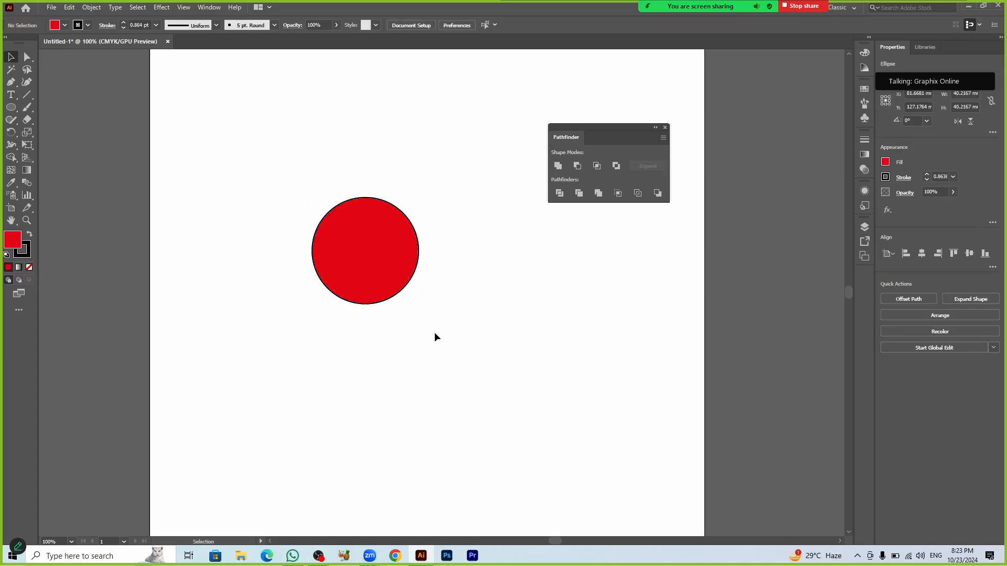
key(ctrl+z)
key(ctrl+z)
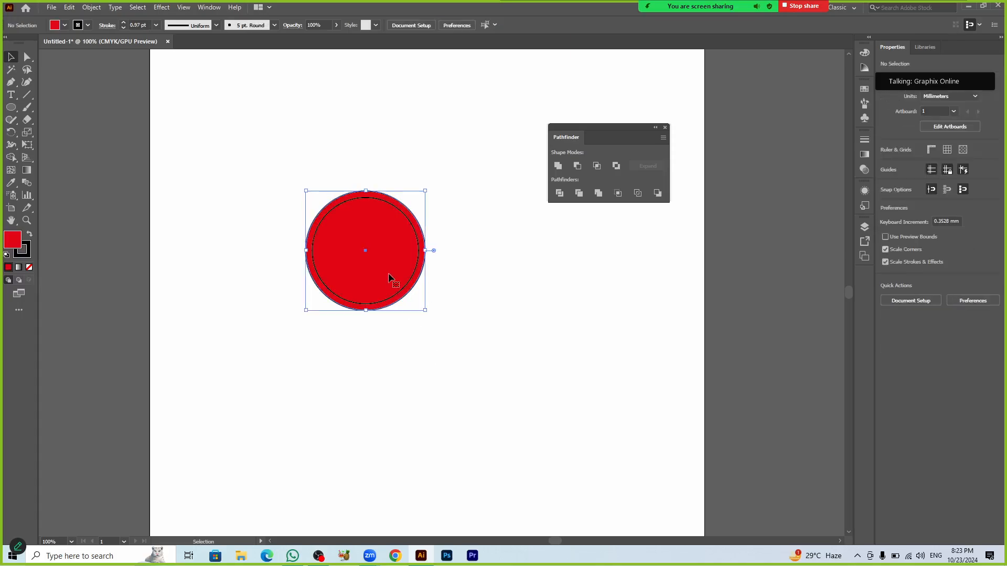
Step: Scale the larger red circle down to fit inside the other circle, and delete both circles
drag(425, 312, 414, 299)
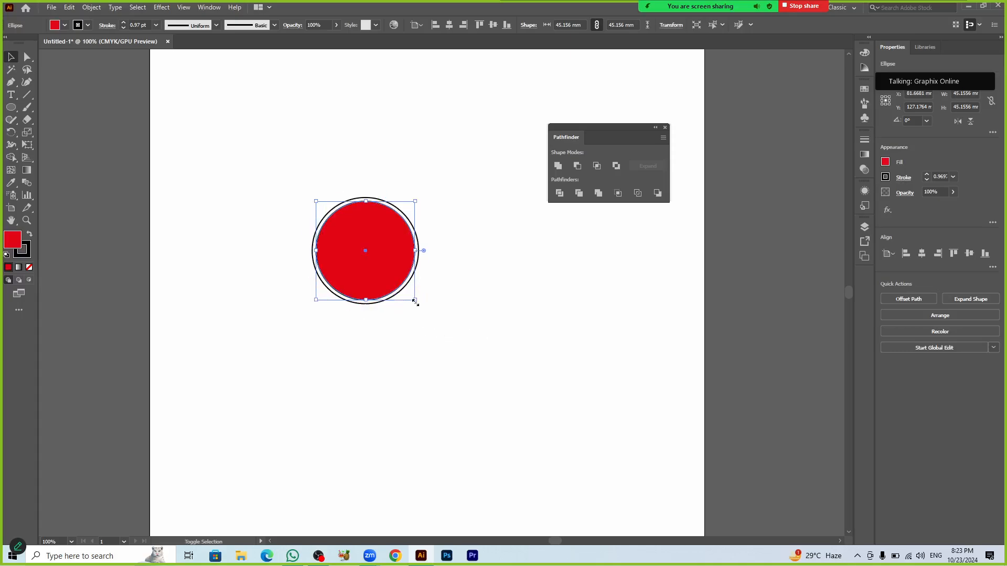
click(429, 326)
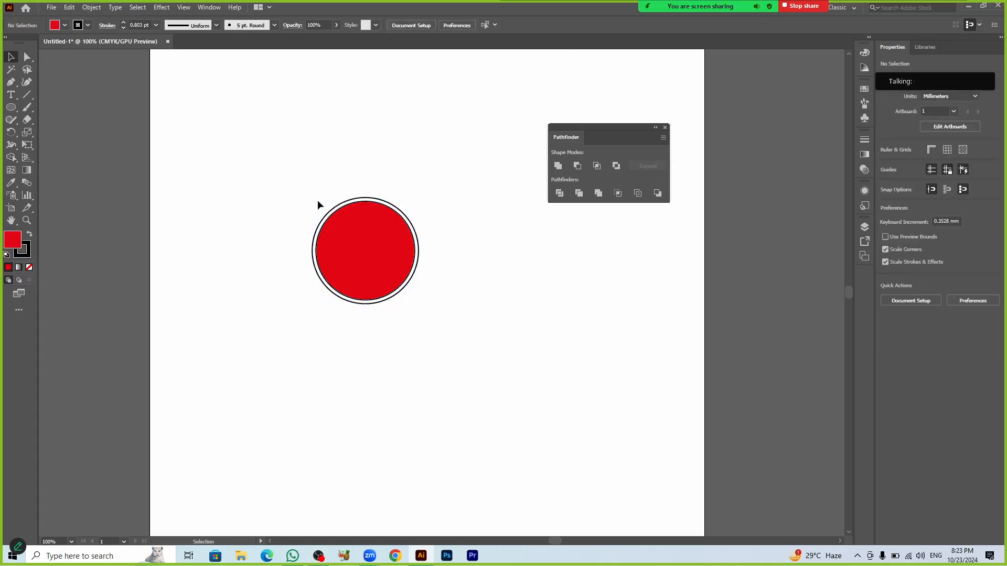
drag(286, 162, 442, 356)
key(Delete)
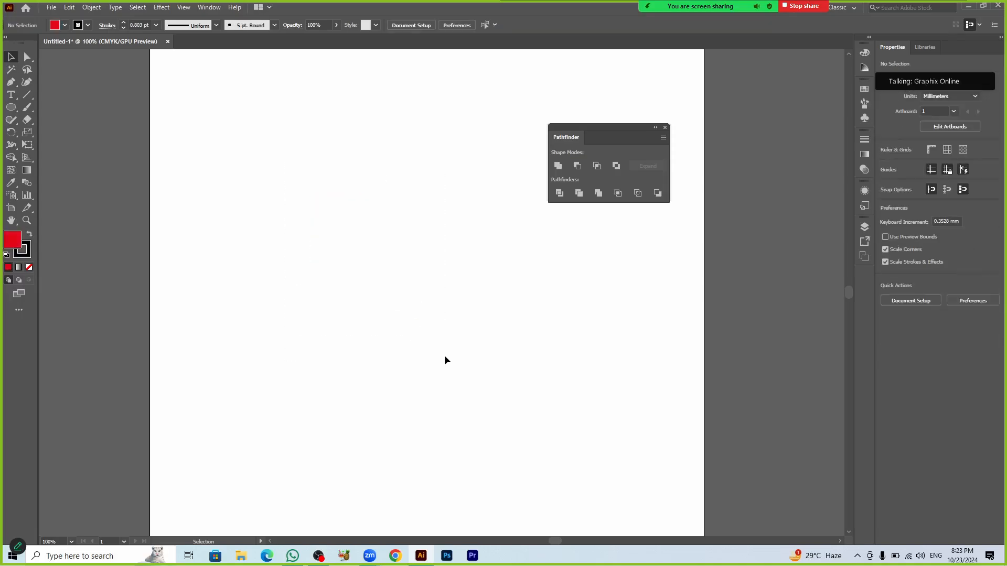
Step: Draw a circle about 39.5 mm in diameter near the artboard's middle with no stroke and a red fill
key(l)
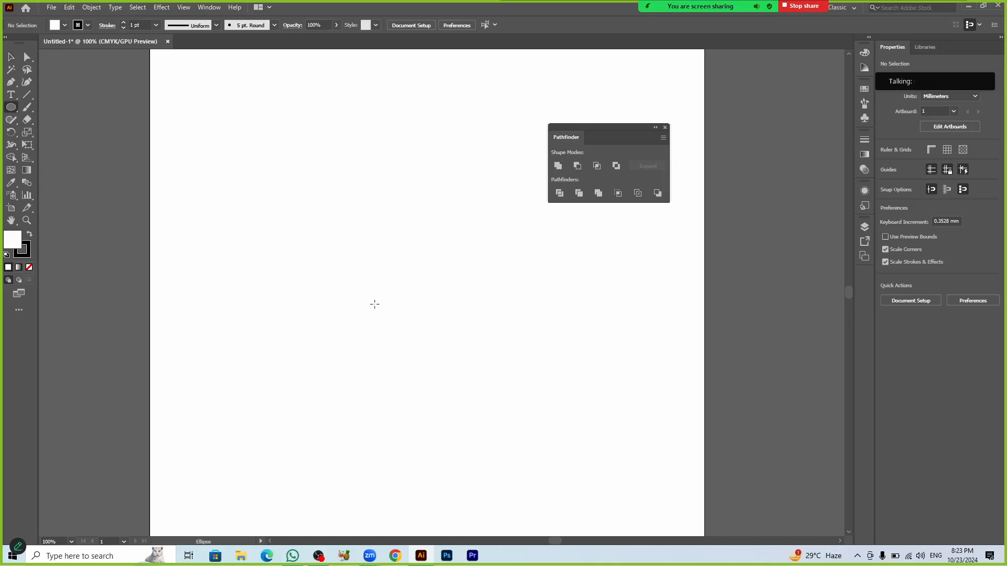
drag(370, 261, 423, 313)
click(885, 178)
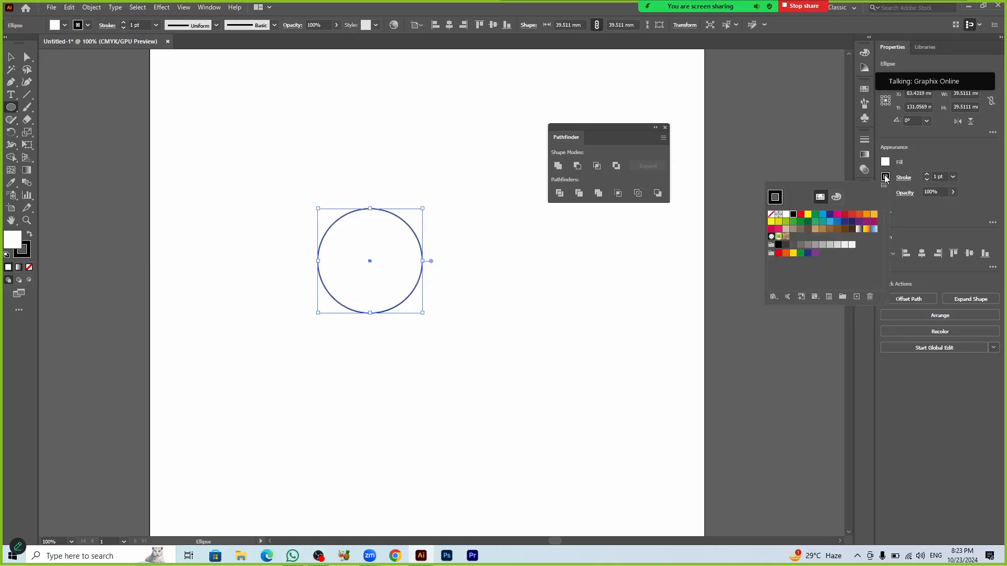
click(772, 215)
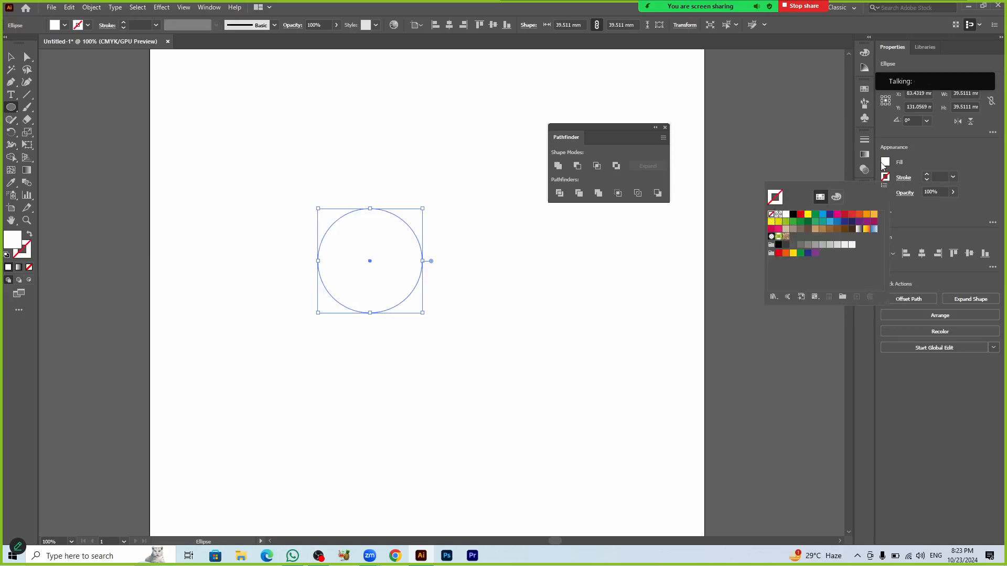
click(885, 162)
click(885, 162)
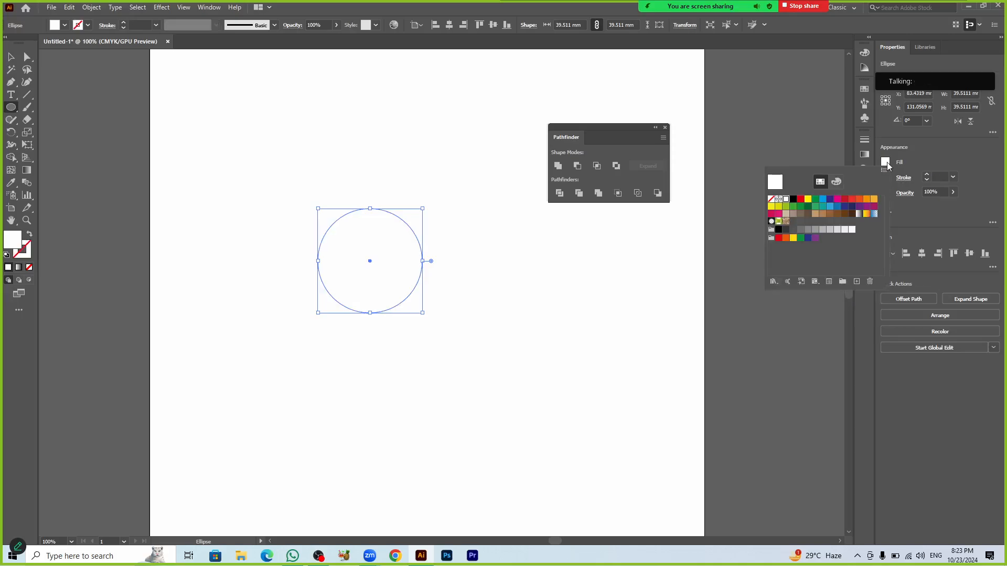
click(800, 200)
key(v)
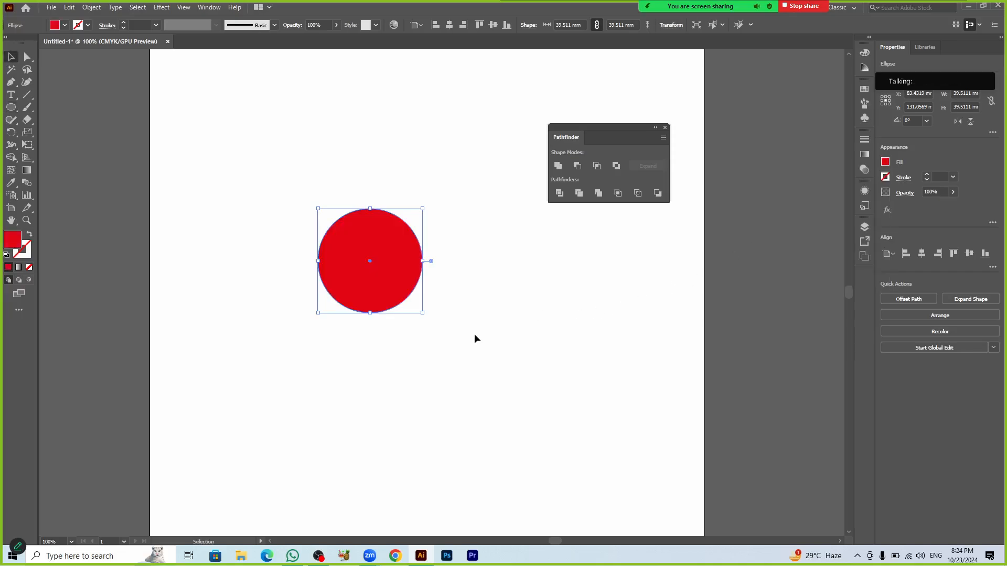
click(471, 333)
Step: Add a concentric copy about 31 mm in diameter and cut it out of the red circle with Minus Front
click(391, 288)
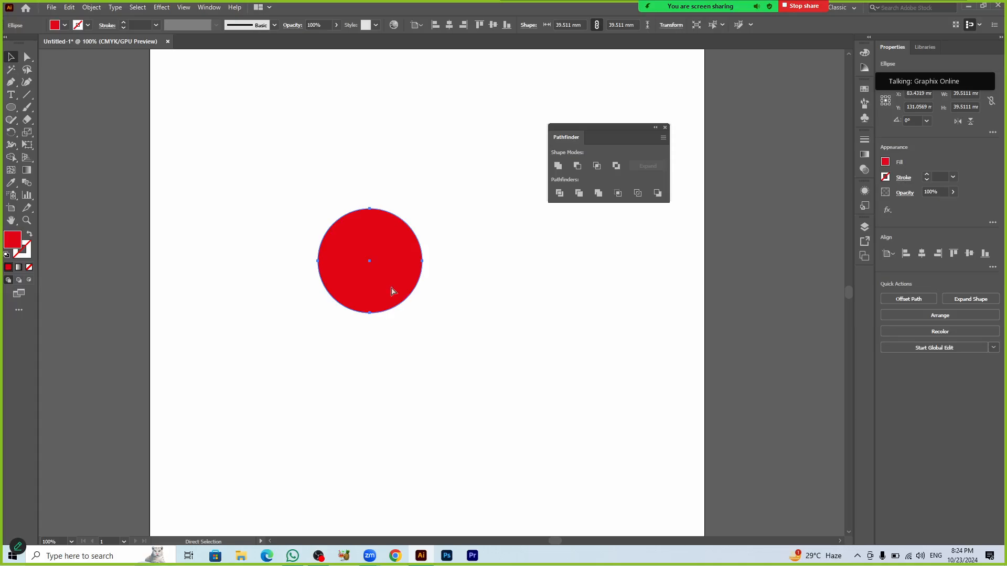
drag(423, 314, 412, 302)
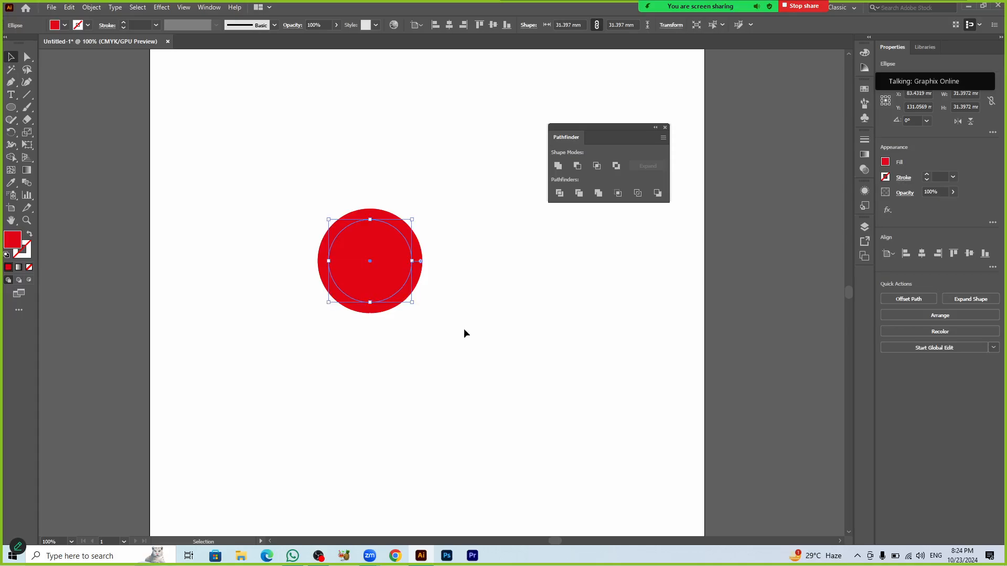
click(463, 329)
drag(303, 173, 419, 365)
click(578, 167)
click(511, 316)
Step: Duplicate the red ring into a row of three overlapping rings, and copy two of them below, overlapping the row
key(ctrl+d)
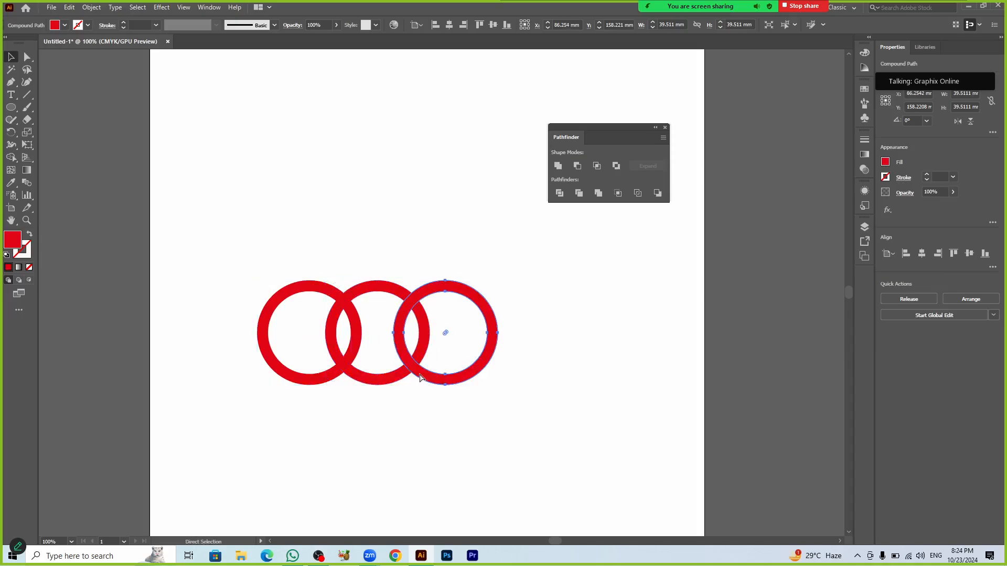
click(435, 422)
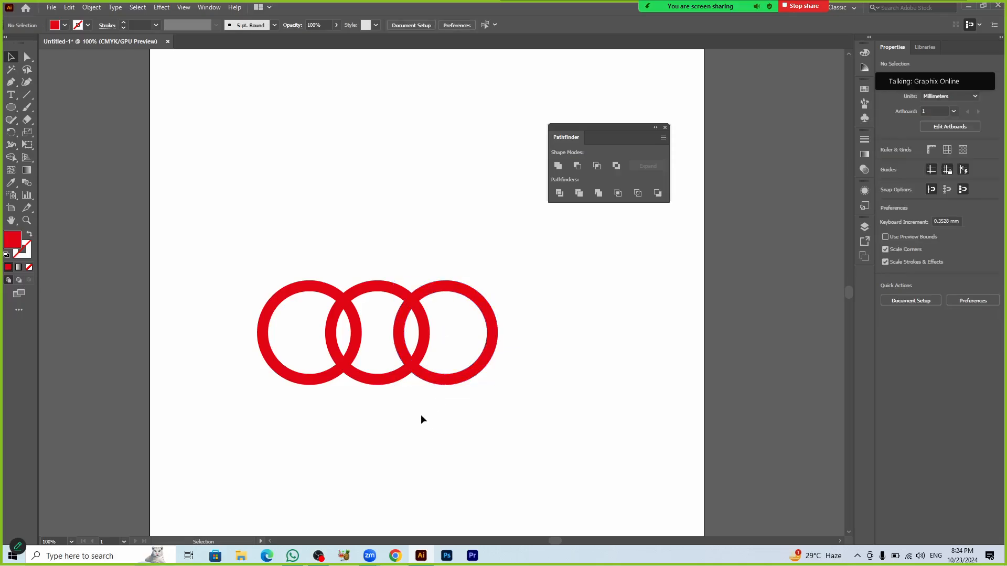
drag(373, 233, 439, 341)
drag(419, 376, 387, 436)
key(alt+shift)
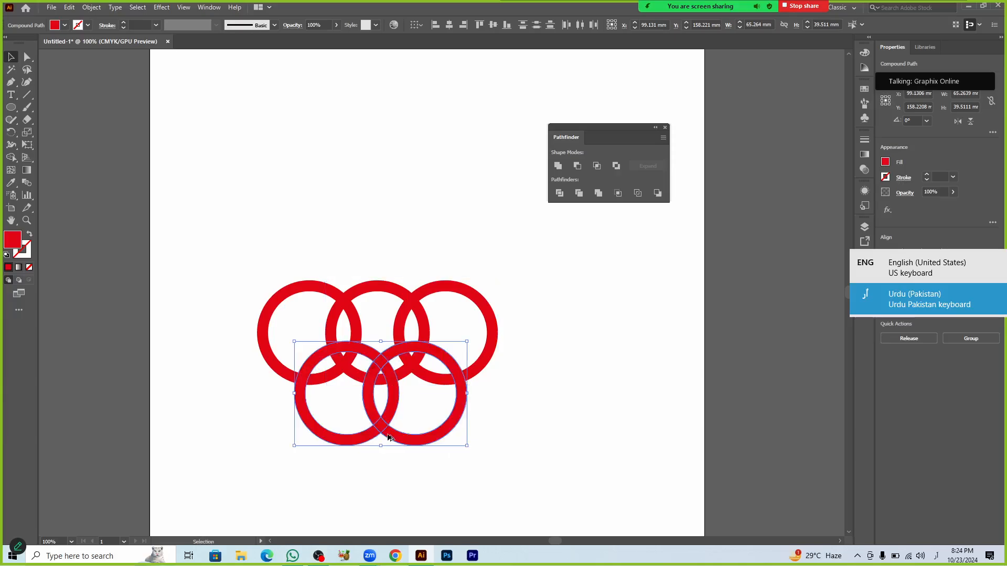
click(486, 462)
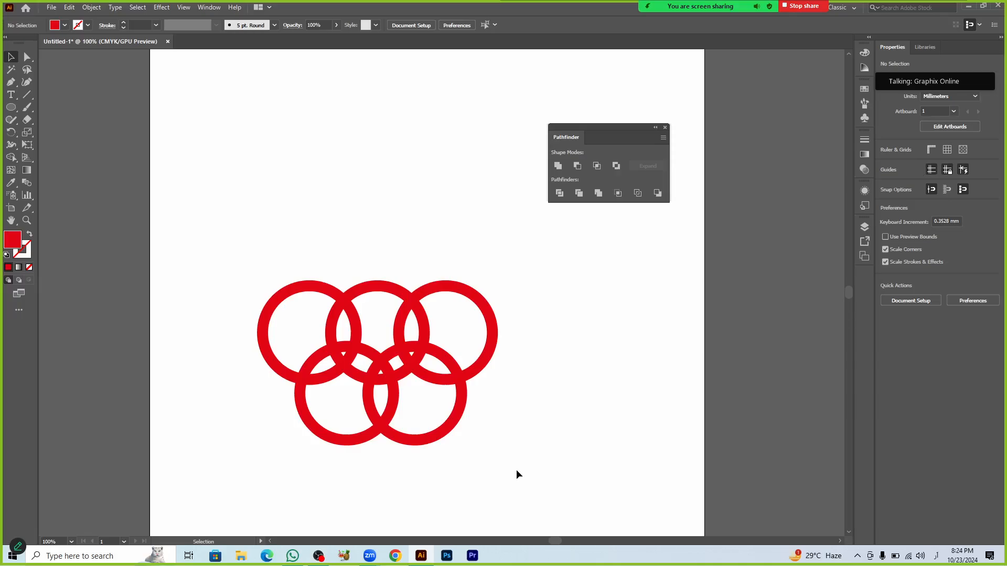
Step: Undo the ring copies back to the single red ring
key(ctrl+z)
key(ctrl+z)
key(ctrl+z)
key(ctrl+z)
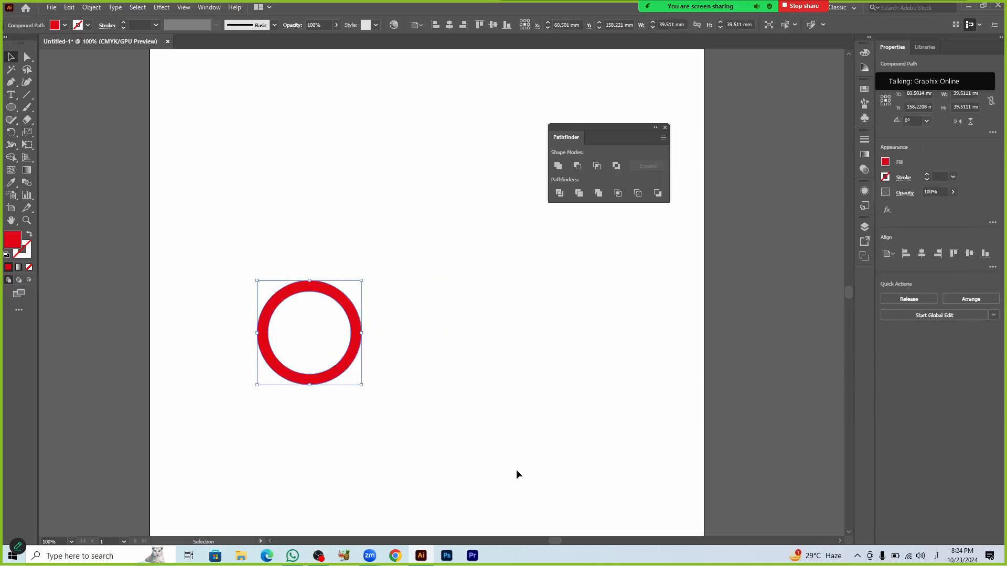
Step: Duplicate the red ring horizontally at about 46 mm spacing to make a row of three separate rings
drag(347, 369, 468, 368)
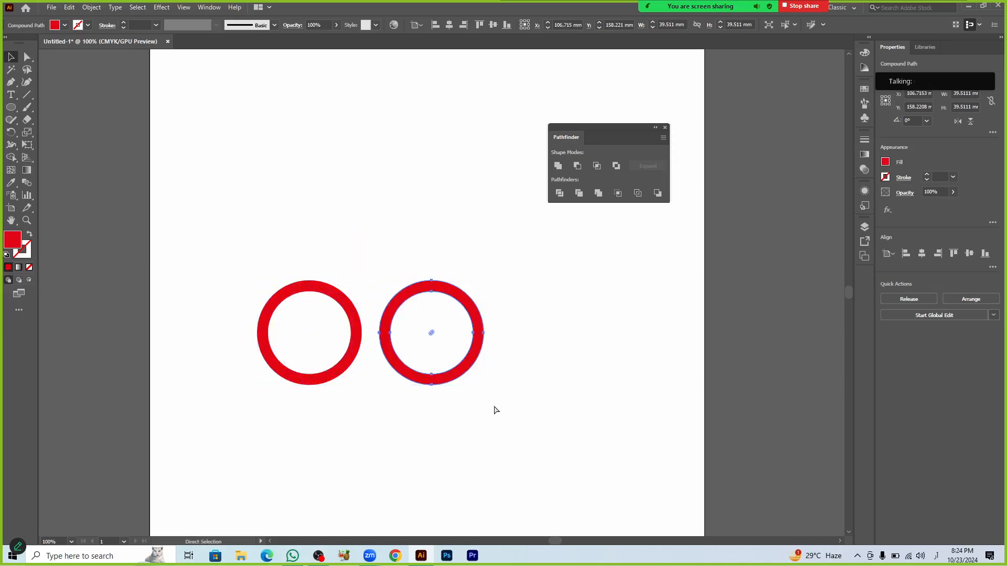
key(ctrl+d)
click(451, 402)
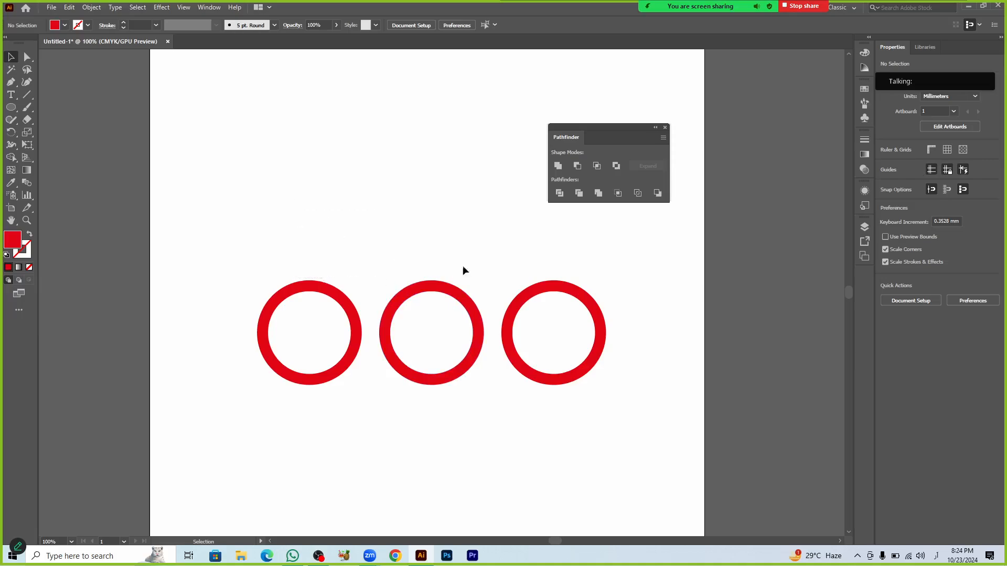
Step: Copy two adjacent rings about 10 mm lower so they bridge the gaps between the three upper rings
drag(440, 231, 473, 399)
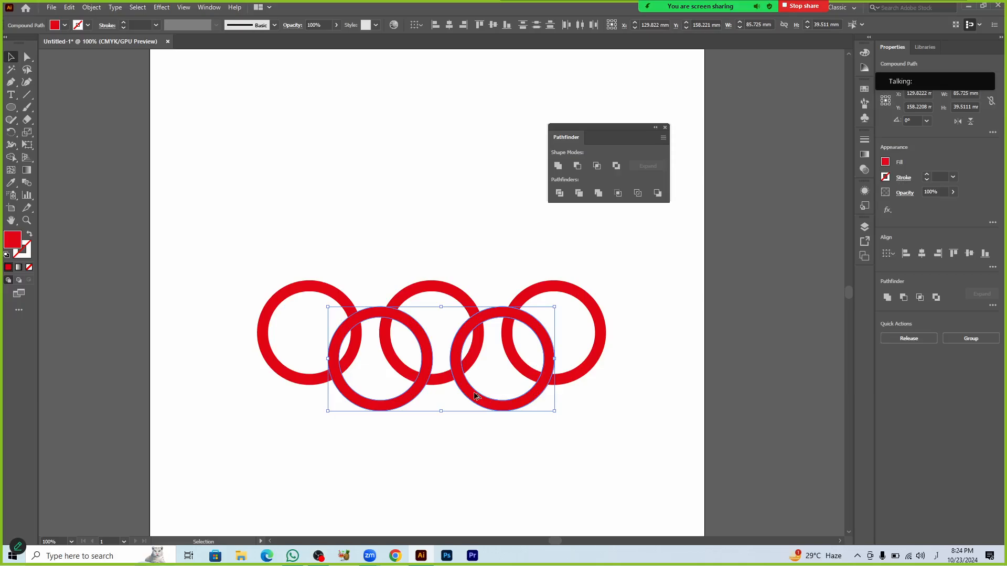
click(497, 459)
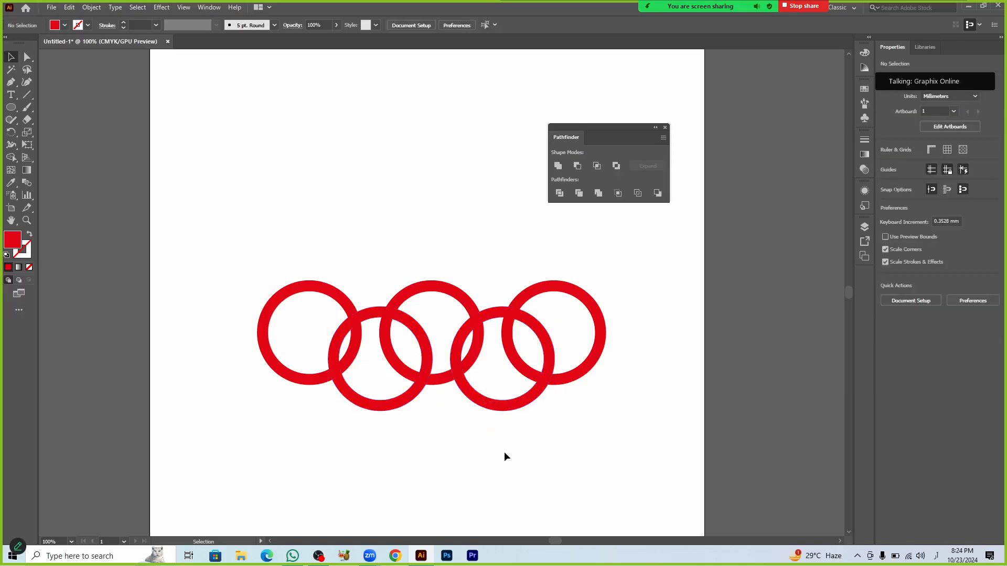
shift+click(509, 409)
click(472, 469)
Step: Fill the middle ring of the upper row with green and its right ring with yellow
click(413, 290)
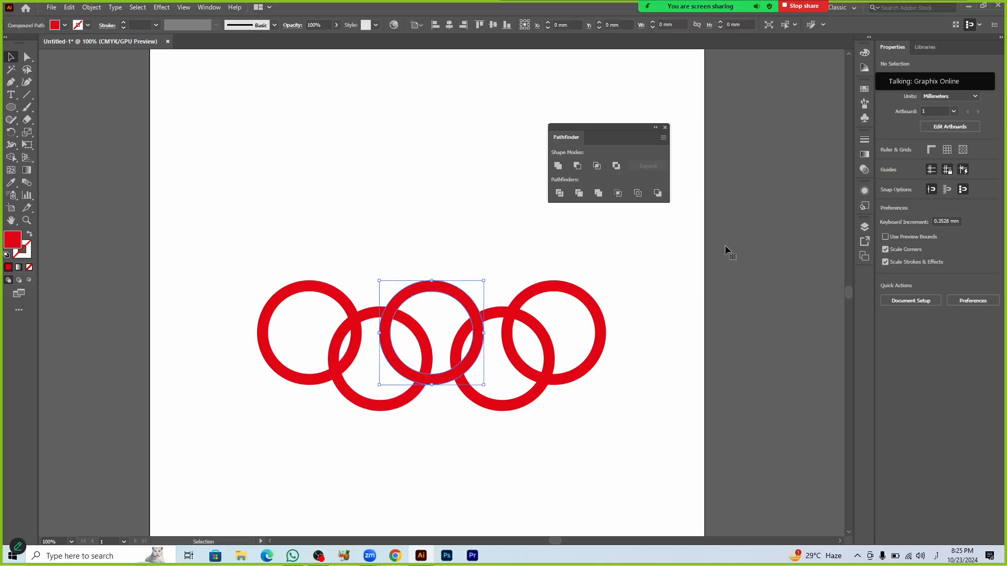
click(886, 162)
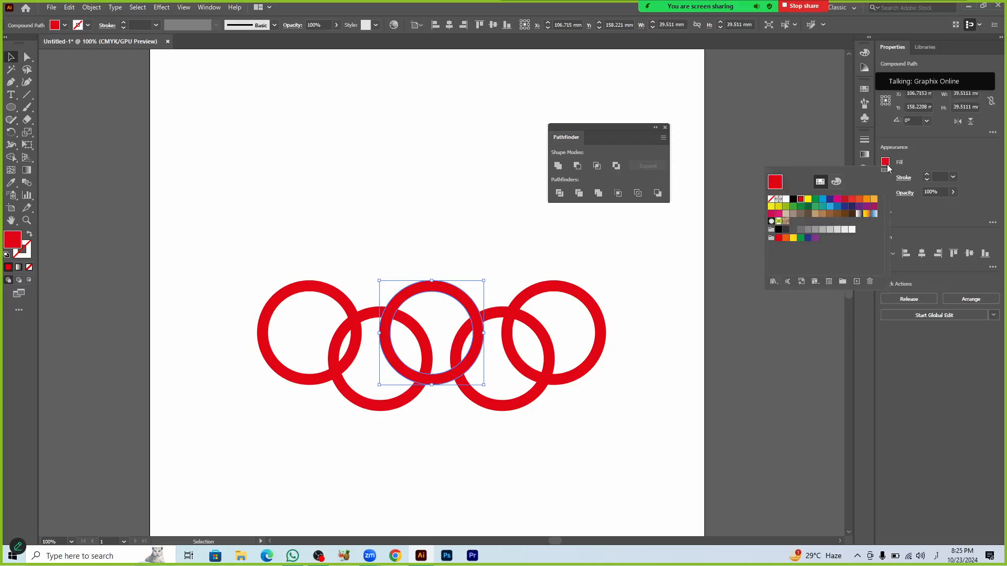
click(813, 202)
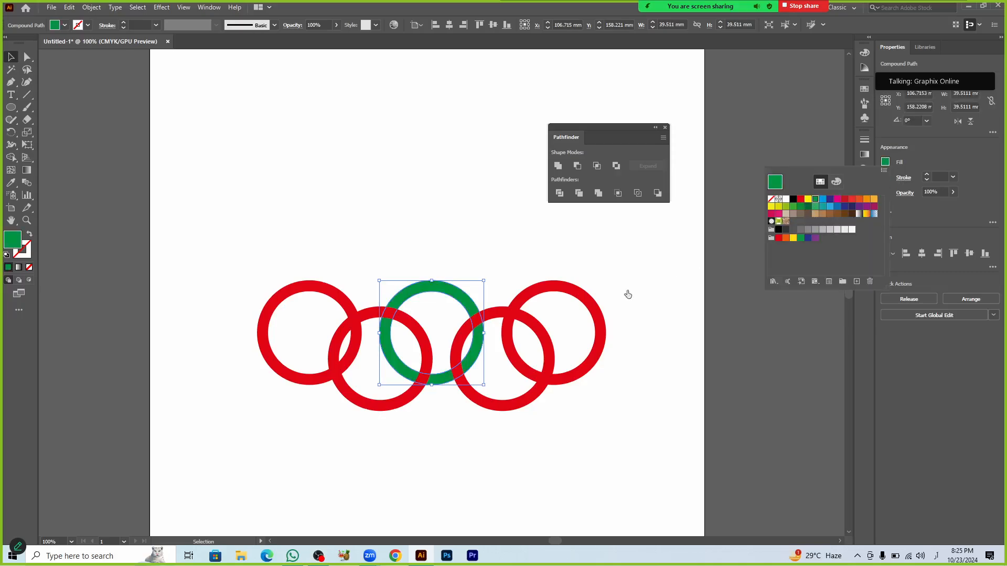
click(581, 289)
click(886, 163)
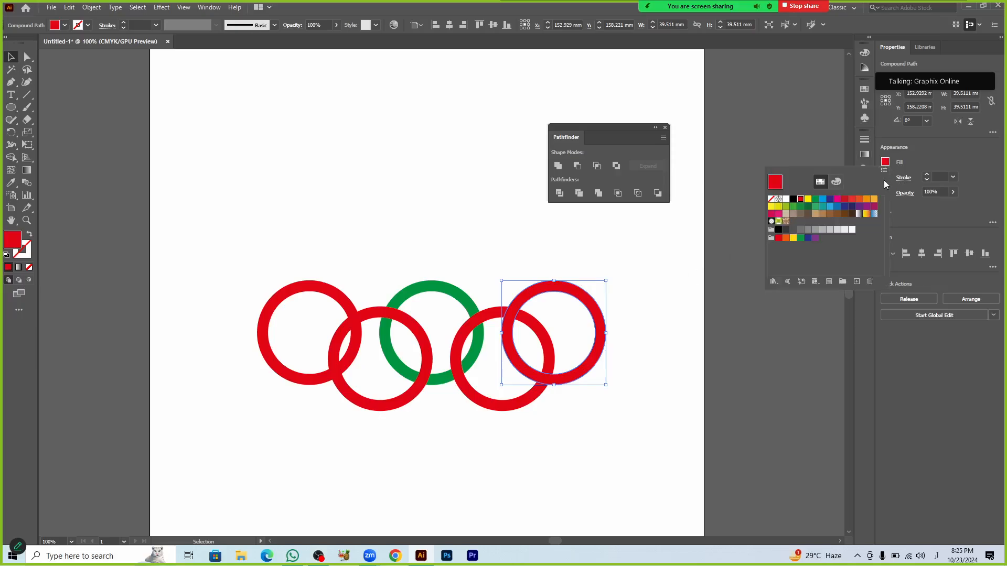
click(808, 200)
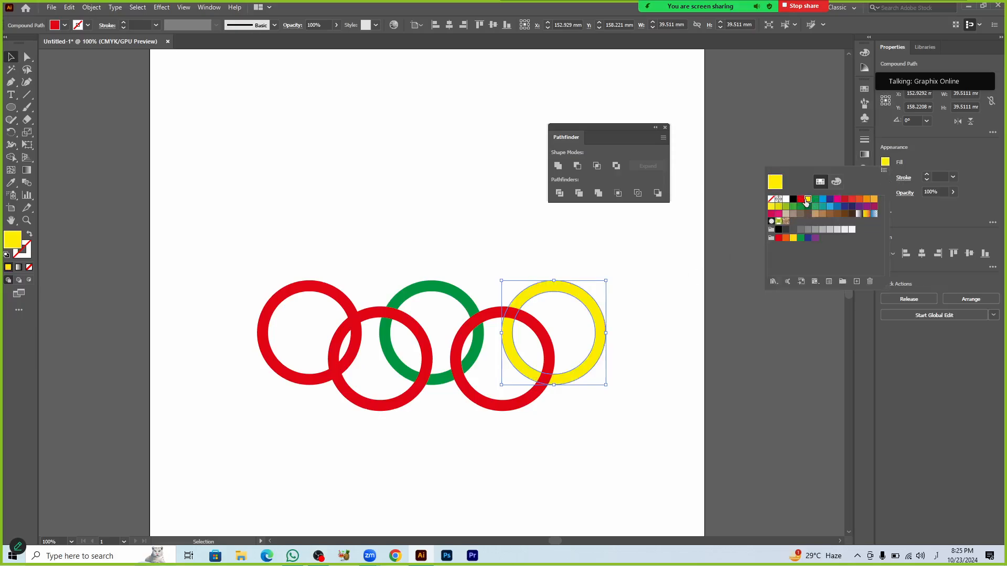
click(658, 428)
Step: Fill the right ring of the lower row with light blue
click(521, 404)
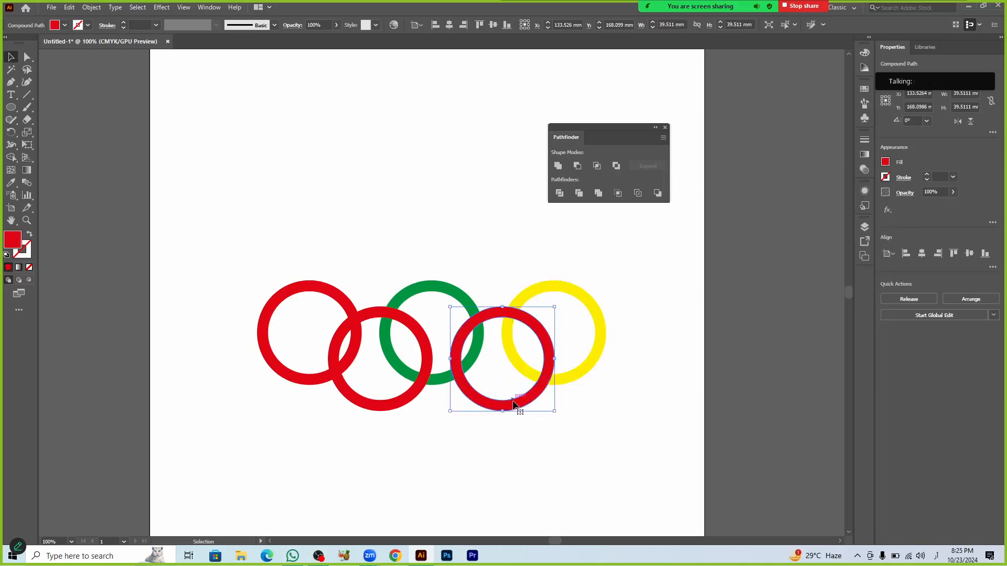
click(886, 163)
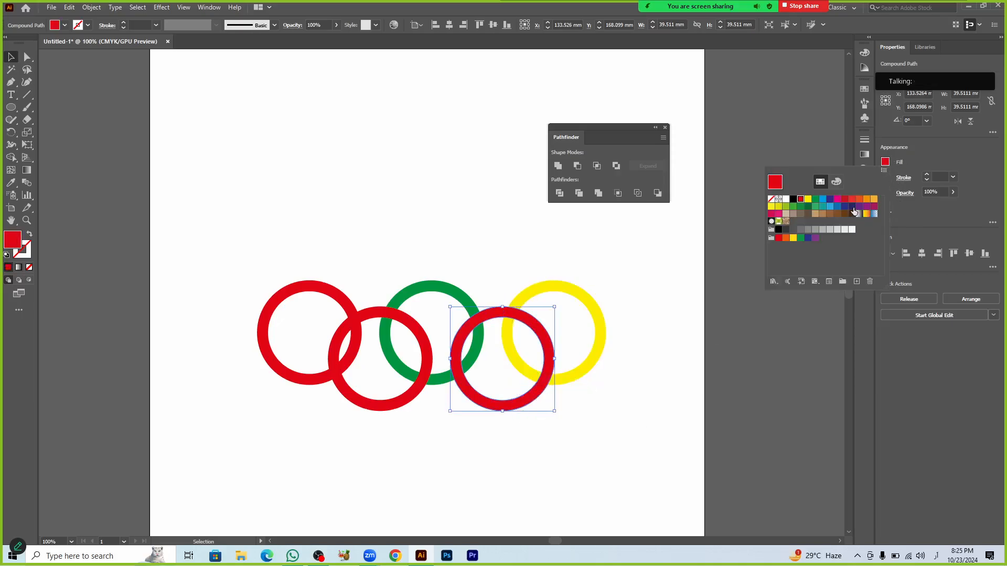
click(807, 206)
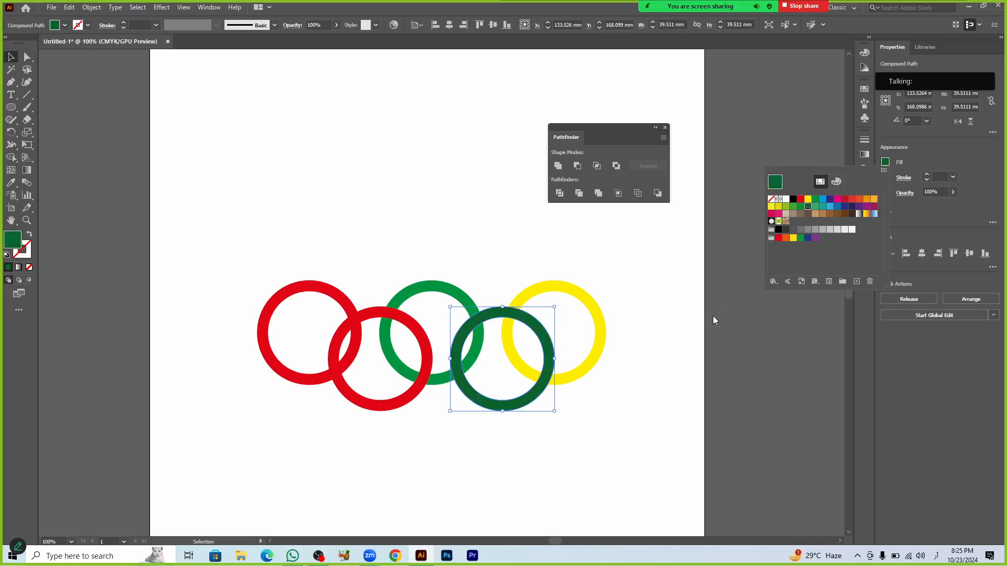
click(831, 210)
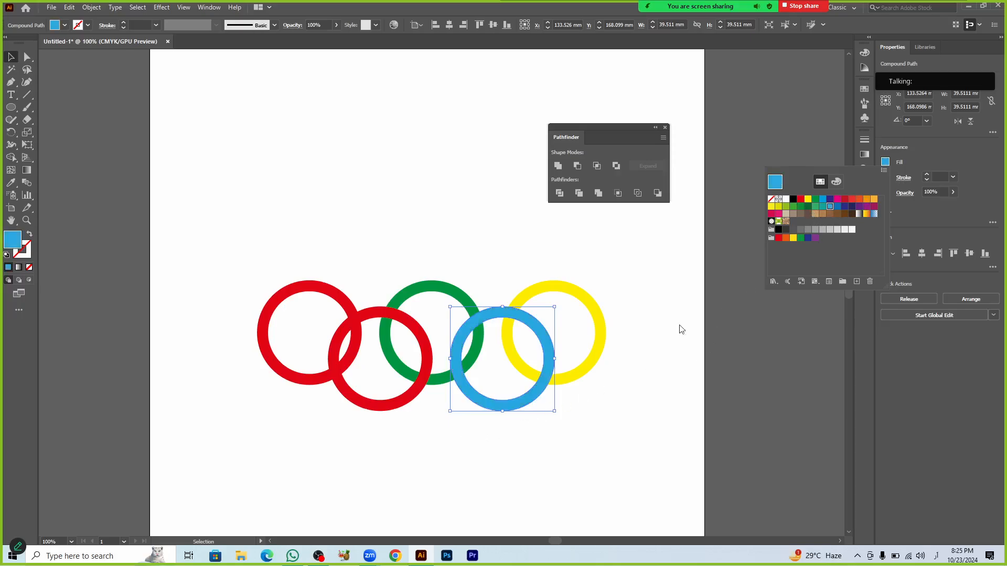
Step: Fill the left ring of the lower row with the orange swatch C=0 M=50 Y=100 K=0
double_click(386, 408)
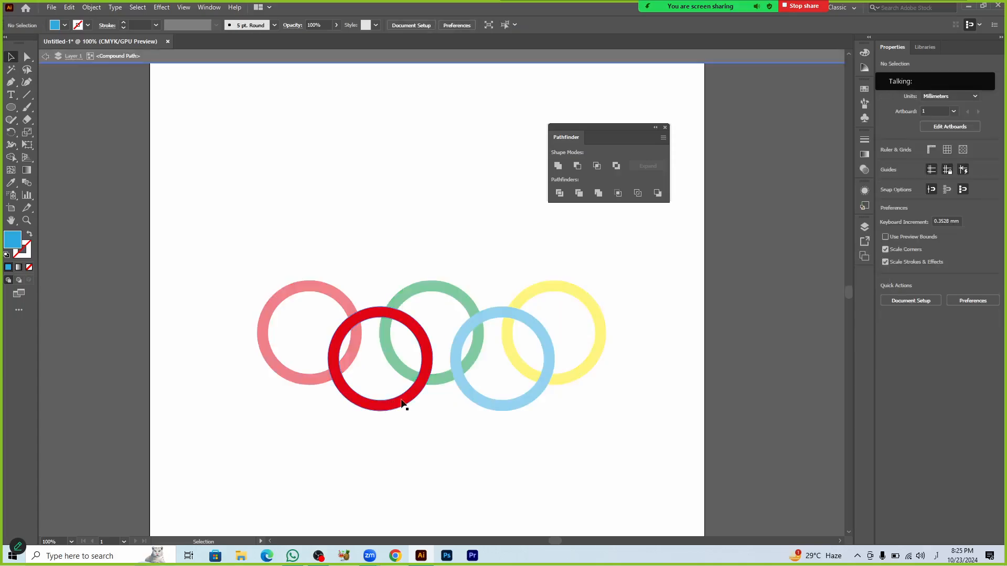
double_click(428, 432)
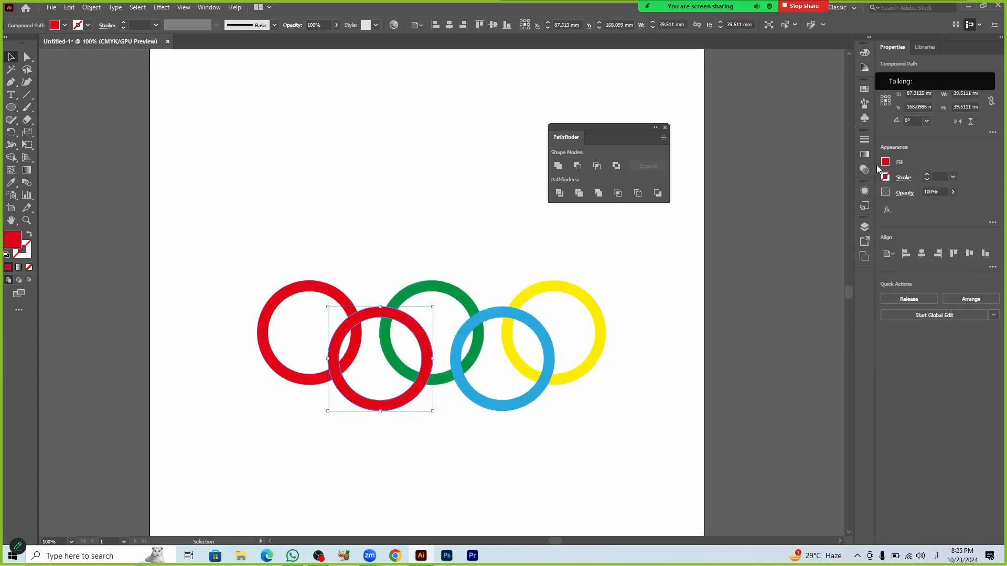
click(886, 162)
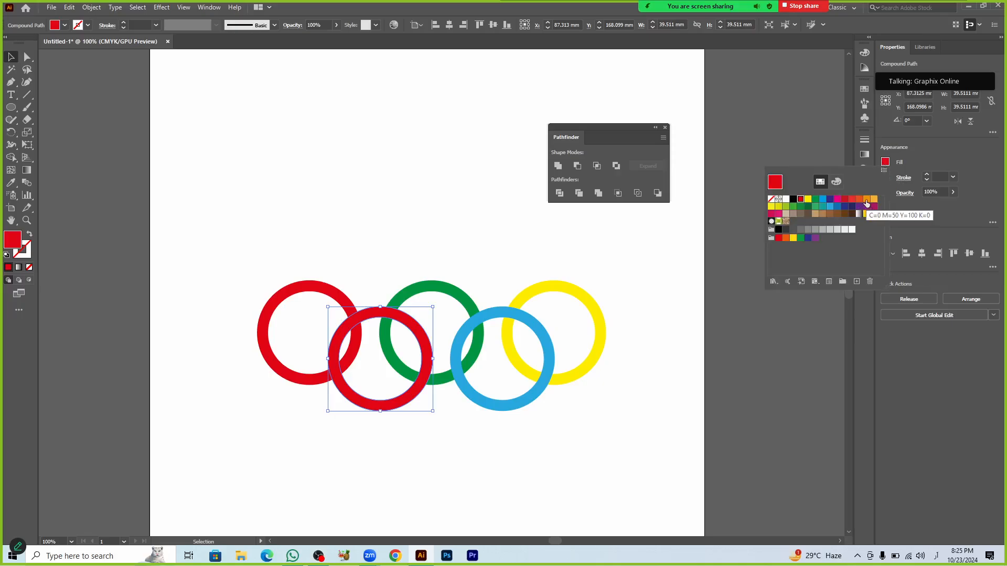
click(867, 204)
click(618, 443)
click(618, 443)
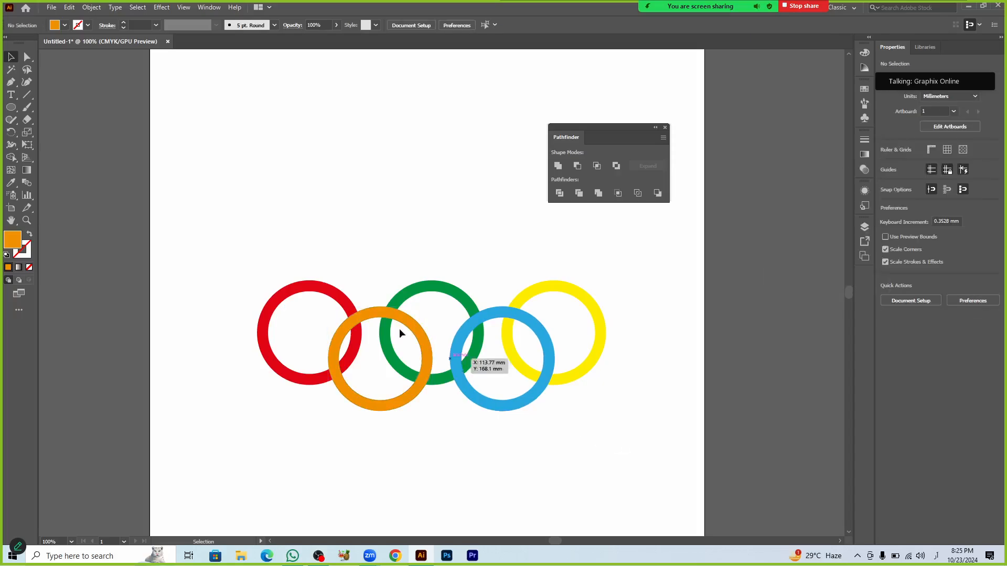
Step: Split all five rings at their overlaps with Pathfinder Divide and ungroup the resulting pieces
drag(223, 222, 662, 457)
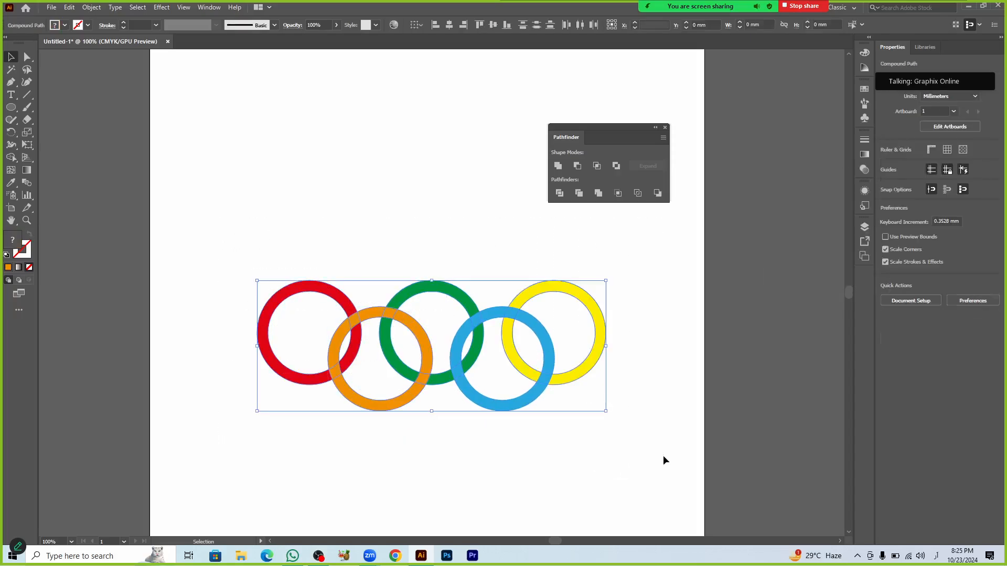
scroll(507, 467, up, 1)
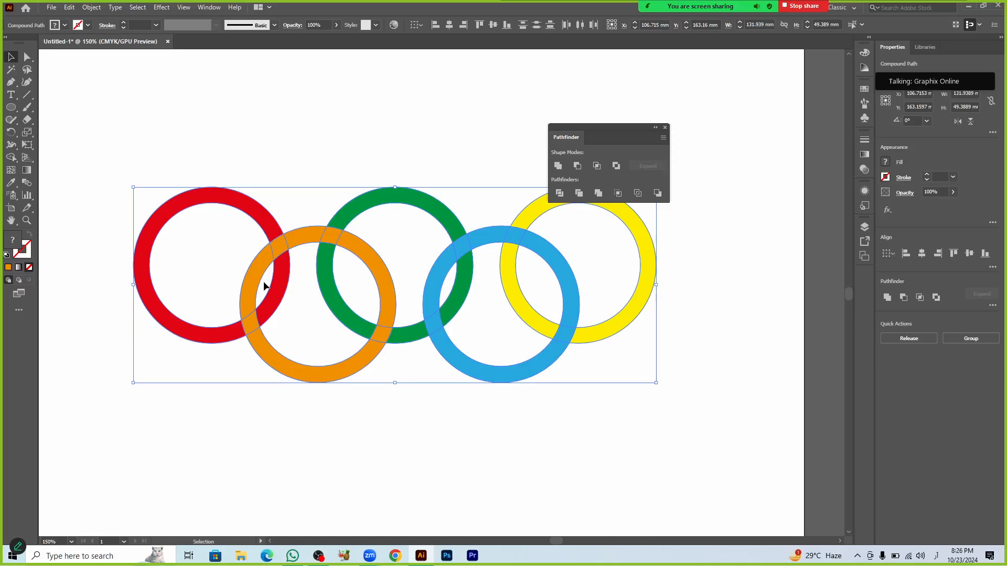
drag(604, 127, 680, 97)
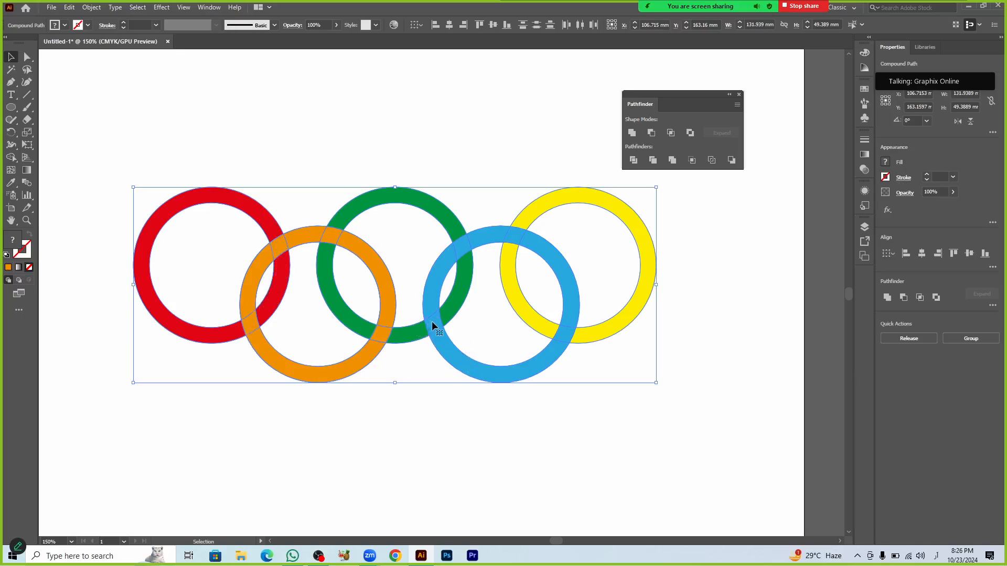
click(634, 160)
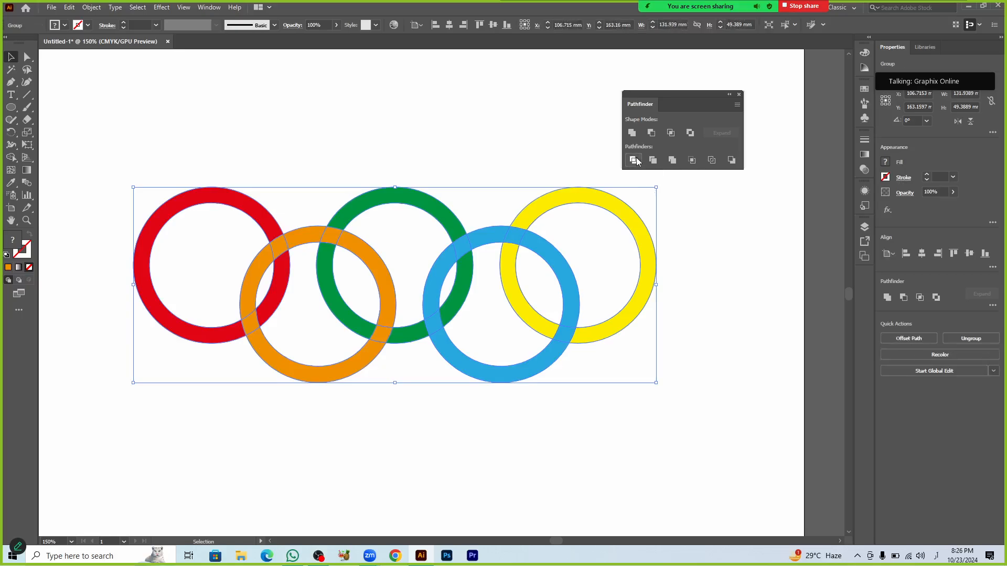
click(700, 259)
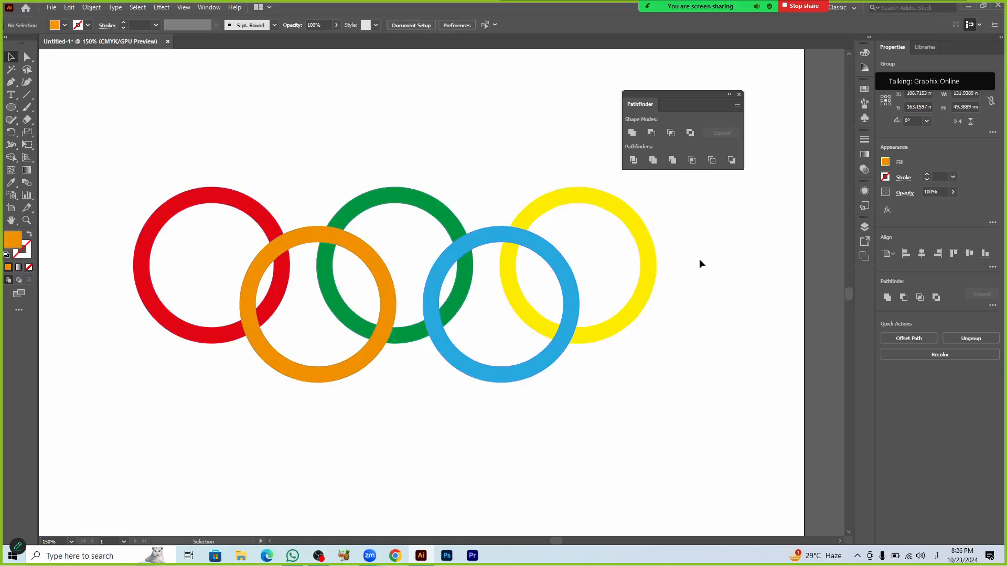
right_click(561, 350)
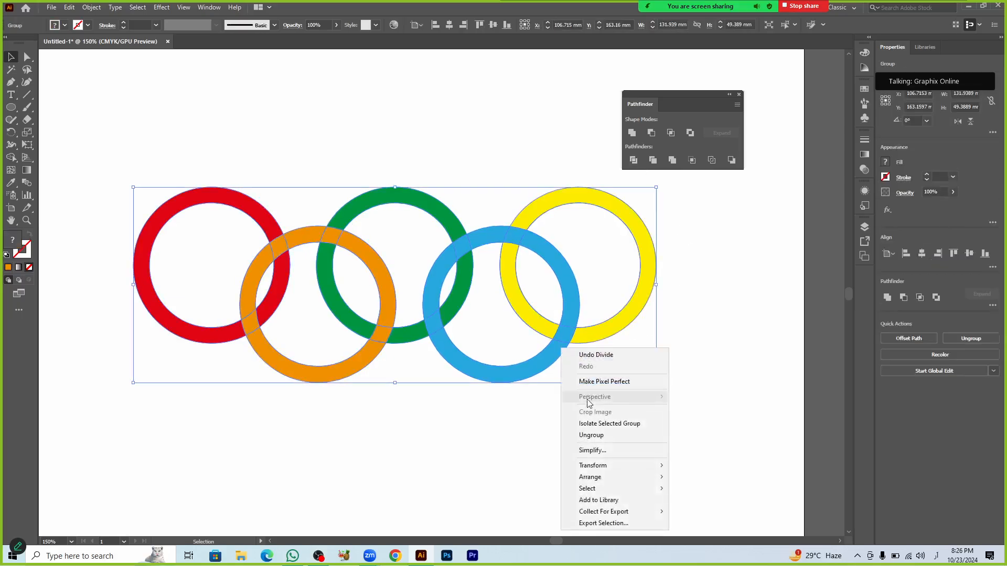
click(590, 435)
click(599, 417)
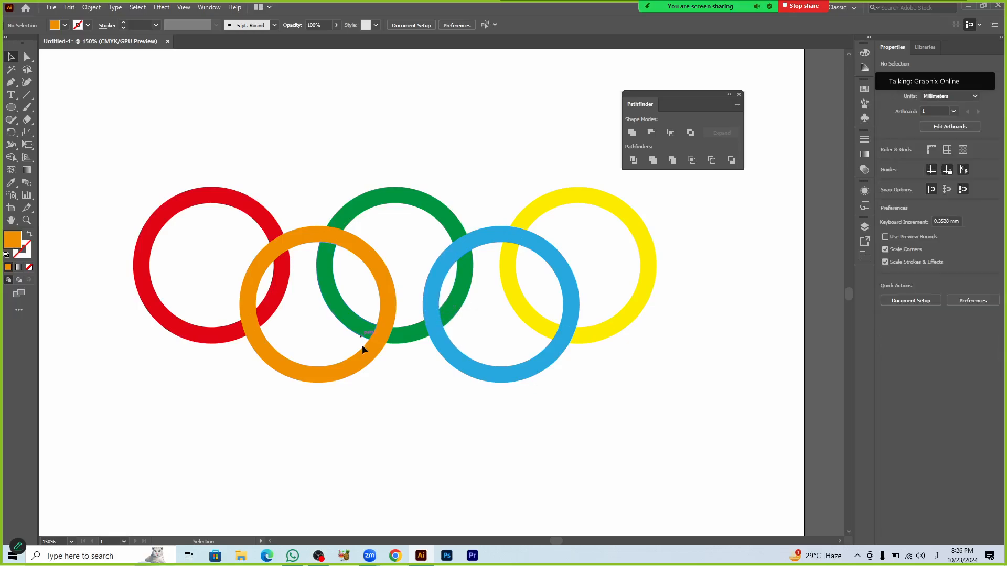
Step: Pull out the orange piece overlapping the lower green ring and the two blue pieces overlapping the green and yellow rings
drag(382, 342, 429, 403)
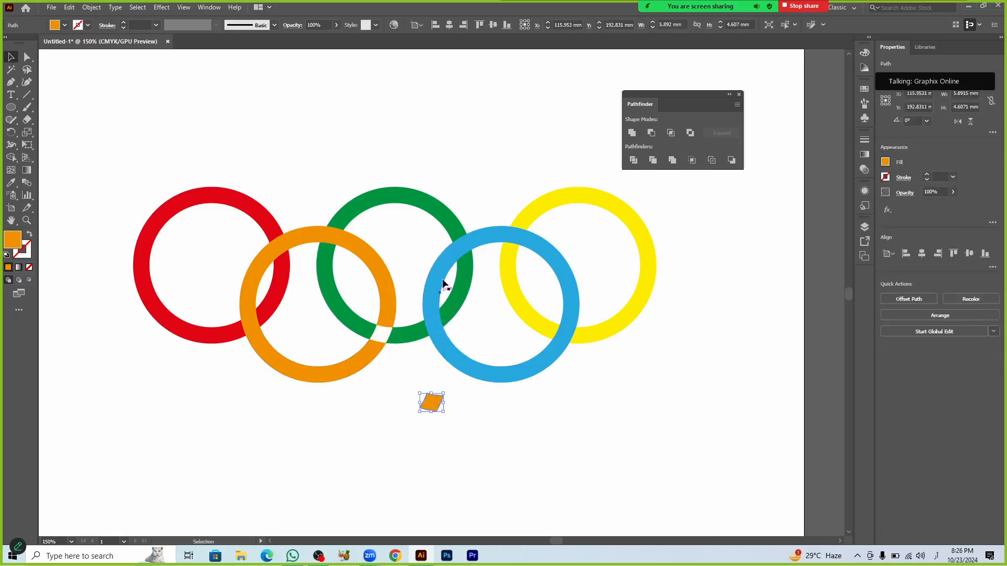
drag(467, 236, 484, 170)
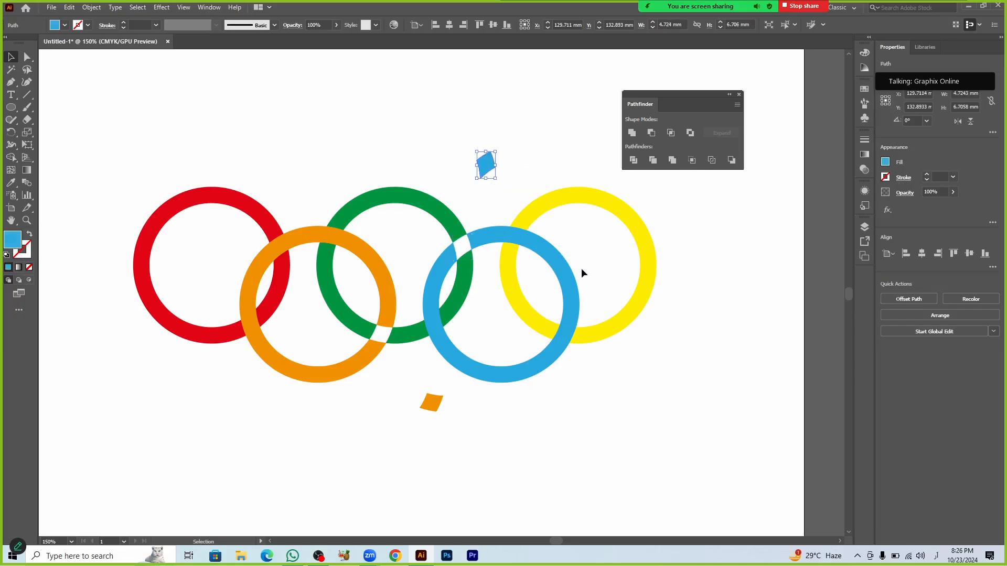
drag(518, 240, 527, 166)
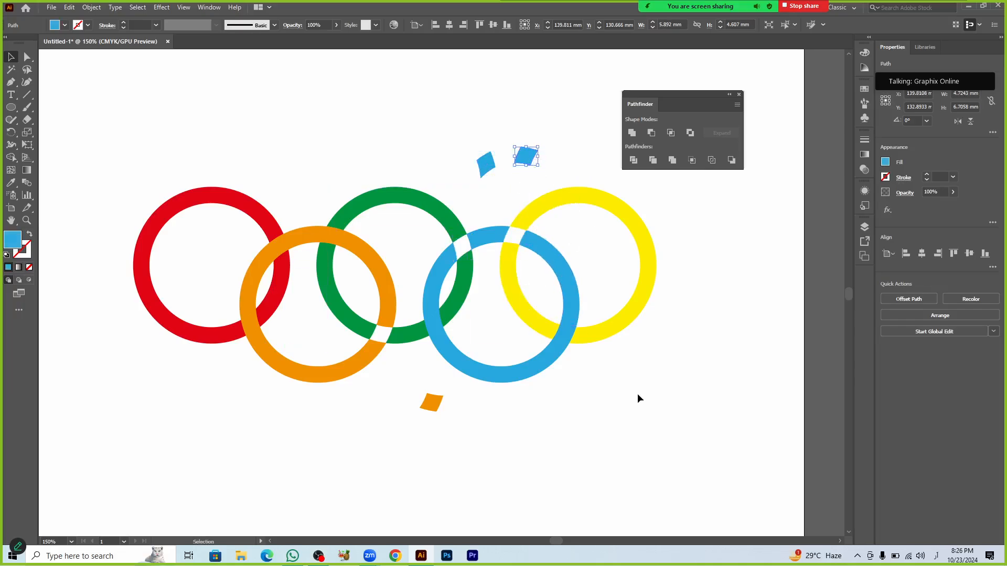
Step: Undo the moves of the three overlap pieces and clear the selection
key(ctrl+z)
key(ctrl+z)
key(ctrl+z)
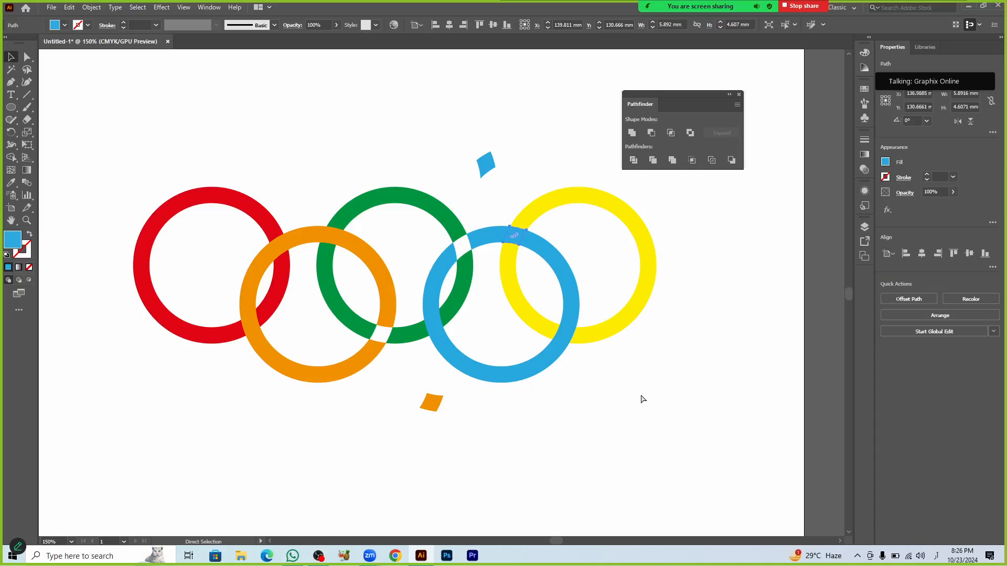
key(v)
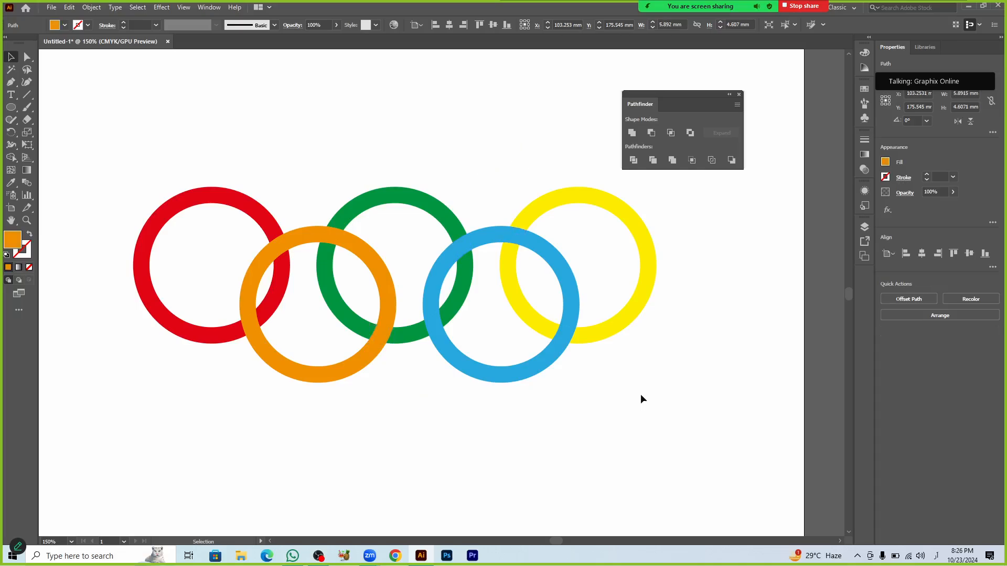
click(640, 397)
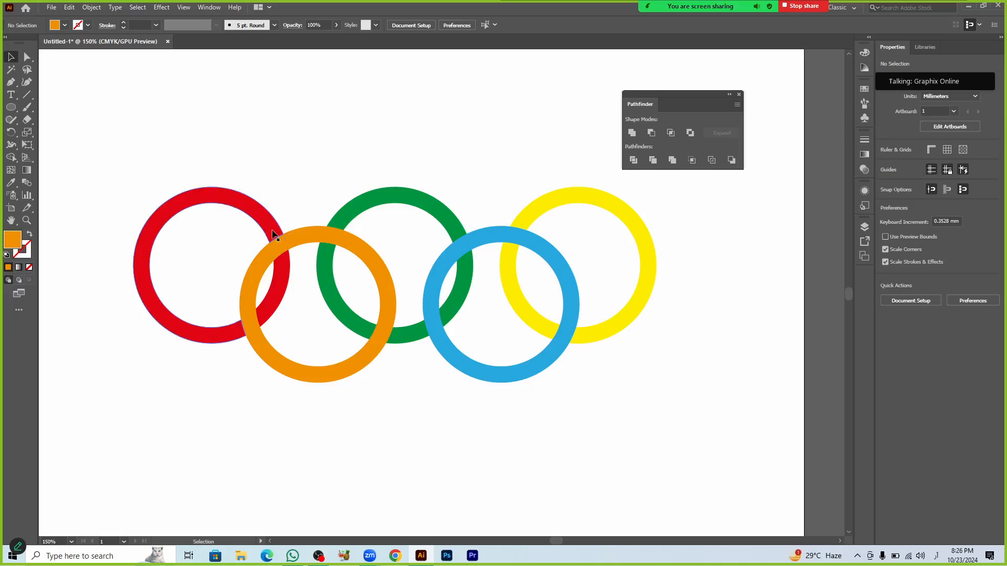
Step: Recolour the lower overlap of the red and orange rings with the red ring's colour using the Eyedropper
click(250, 326)
key(i)
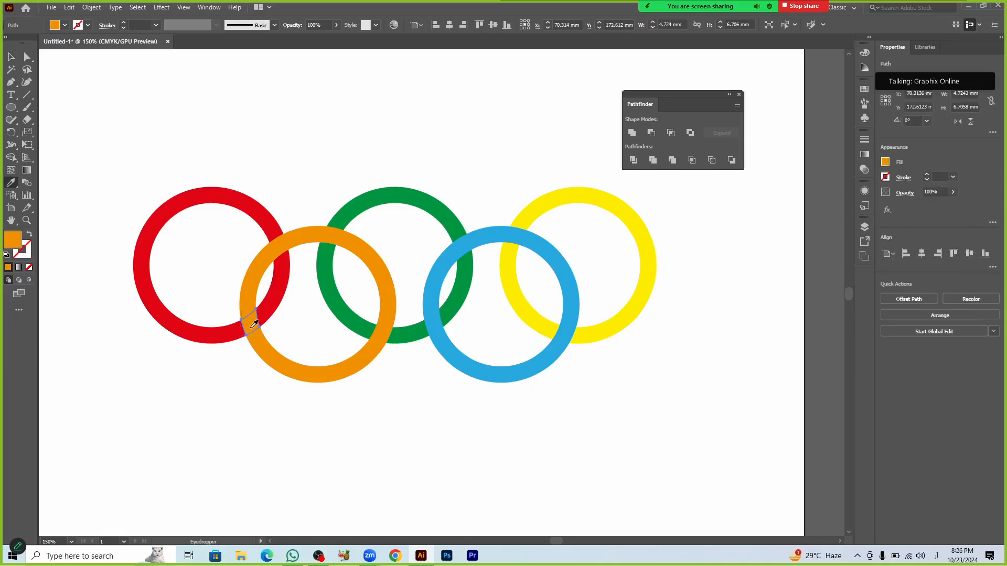
click(223, 336)
key(v)
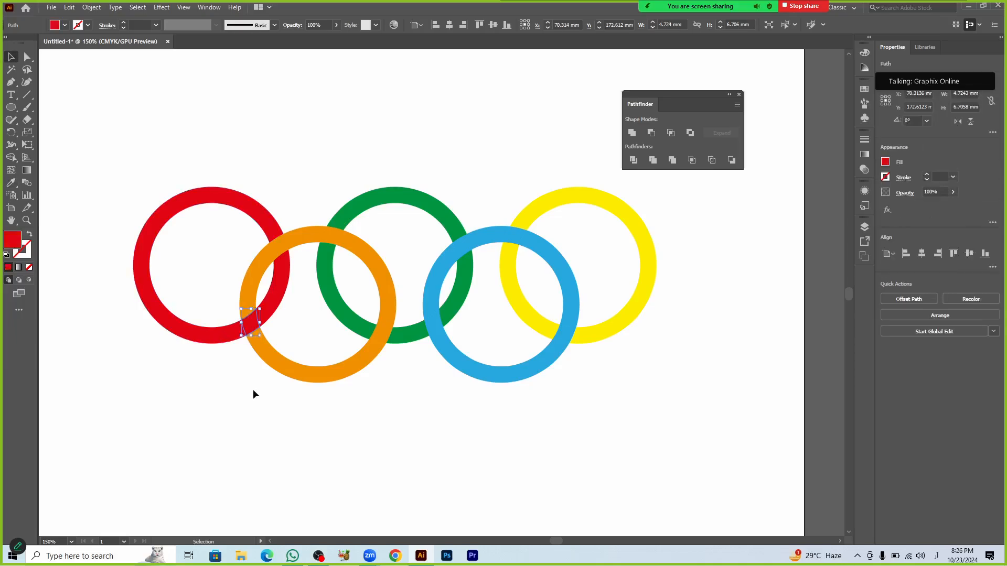
click(252, 389)
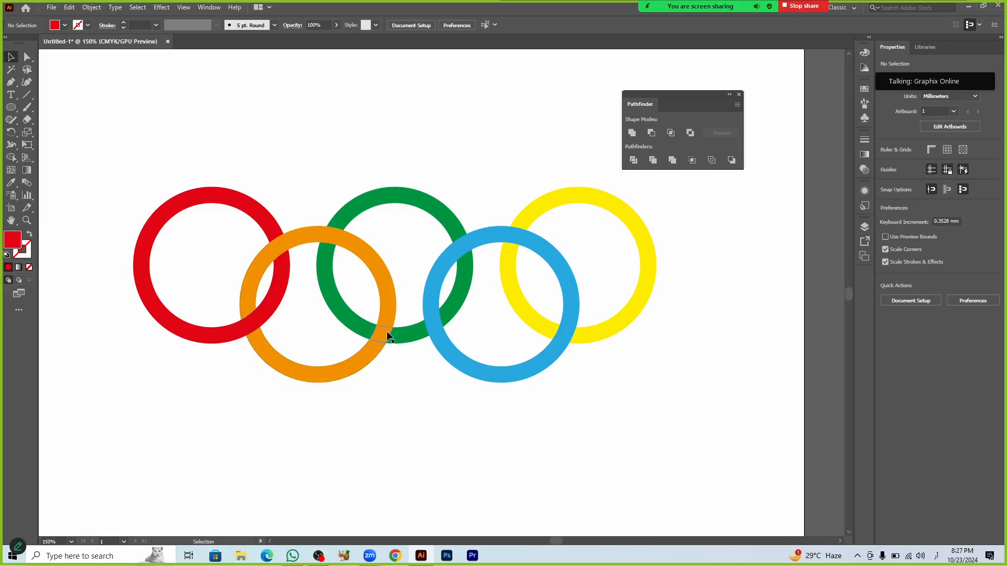
Step: Recolour the upper overlap of the orange and green rings with the green ring's colour using the Eyedropper
click(331, 243)
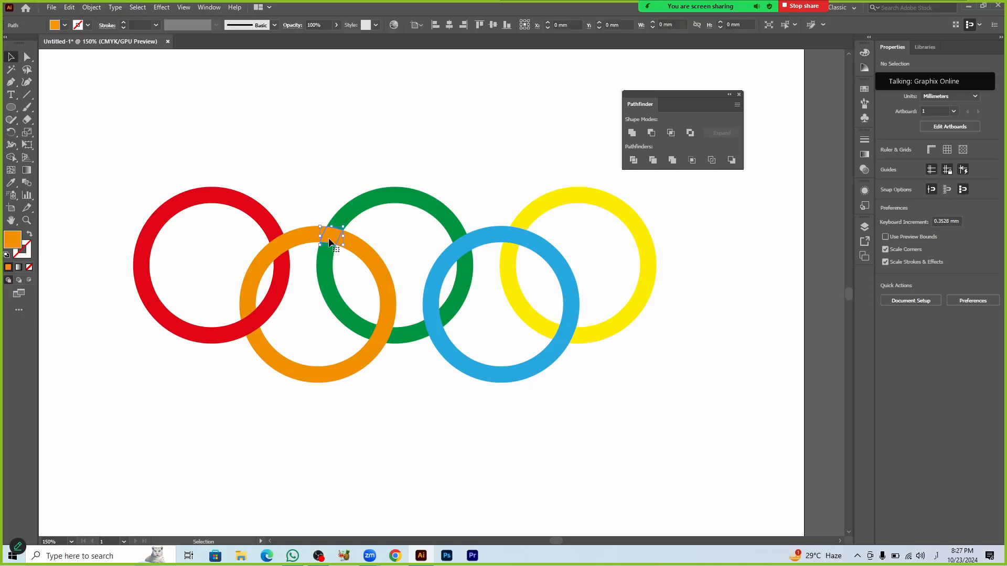
key(i)
click(345, 216)
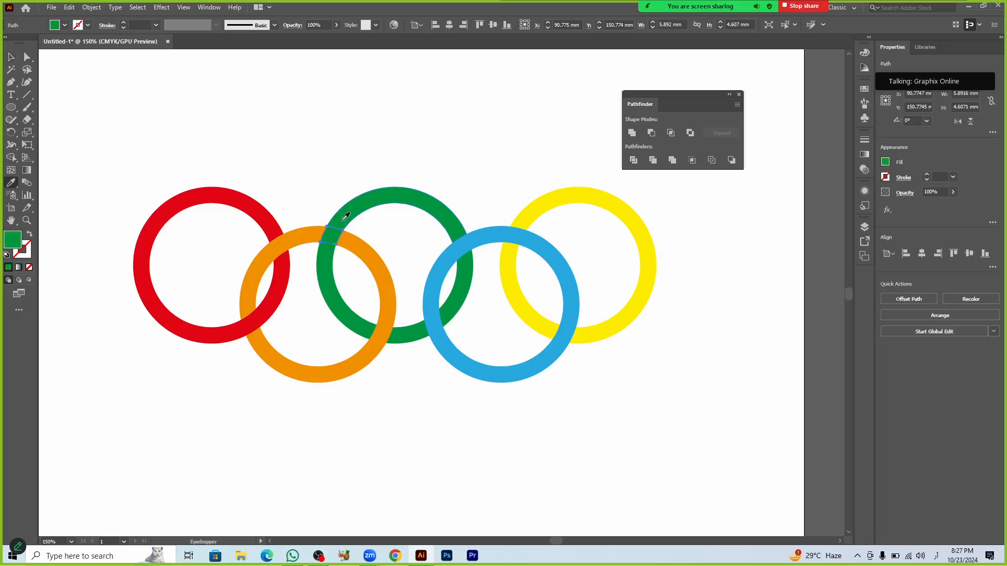
key(v)
click(423, 426)
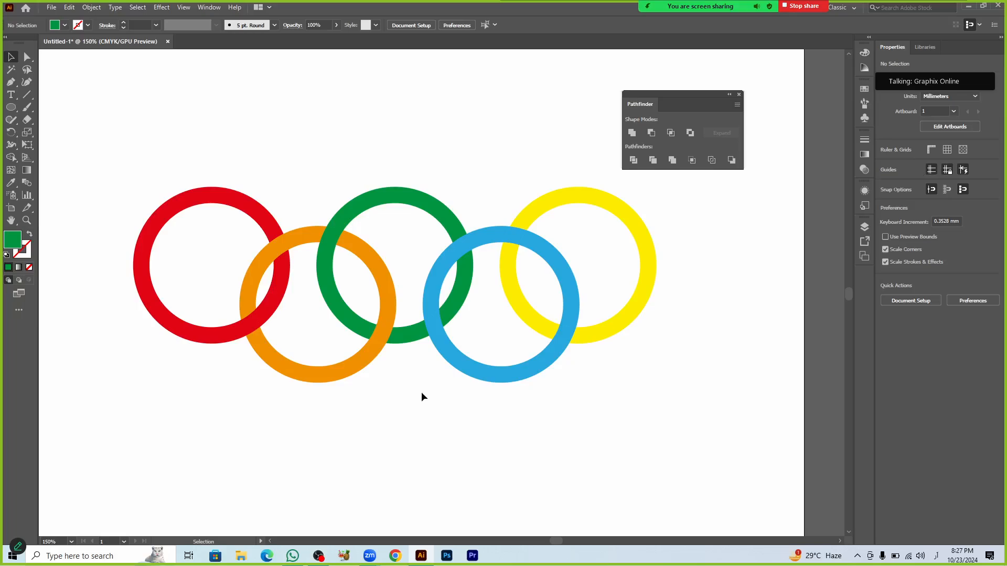
Step: Recolour the lower overlap of the green and blue rings with the green ring's colour using the Eyedropper
click(429, 331)
key(i)
click(415, 332)
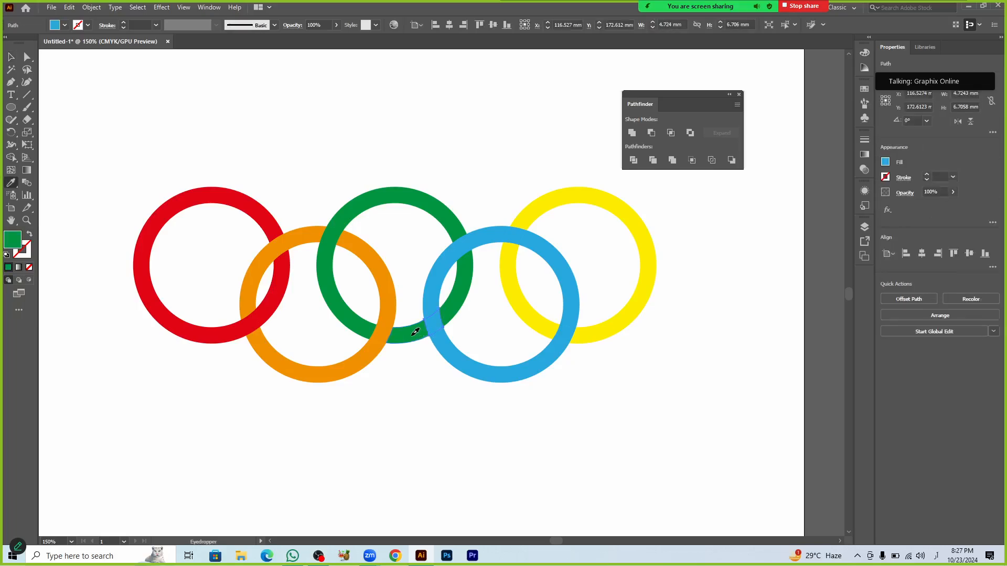
key(v)
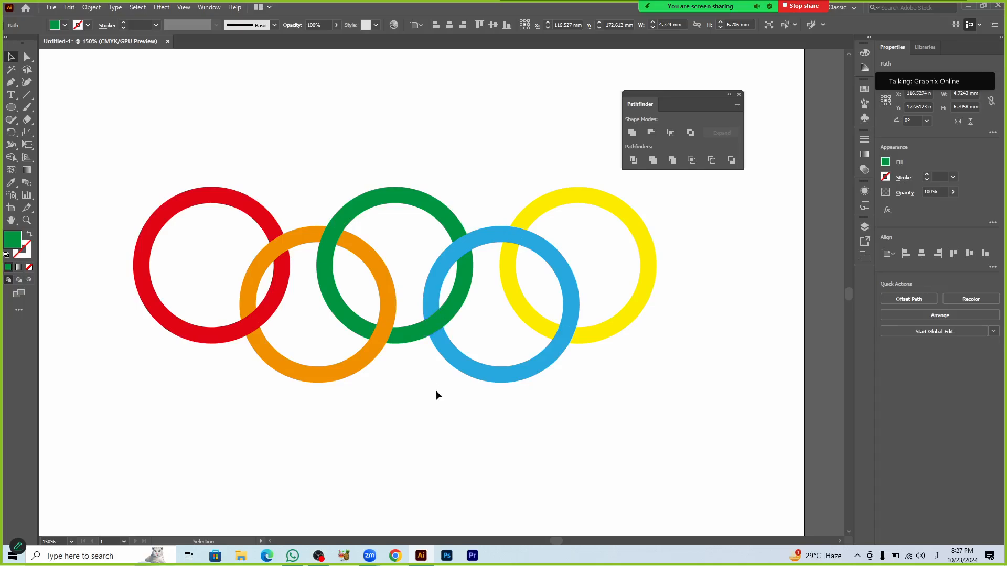
click(437, 391)
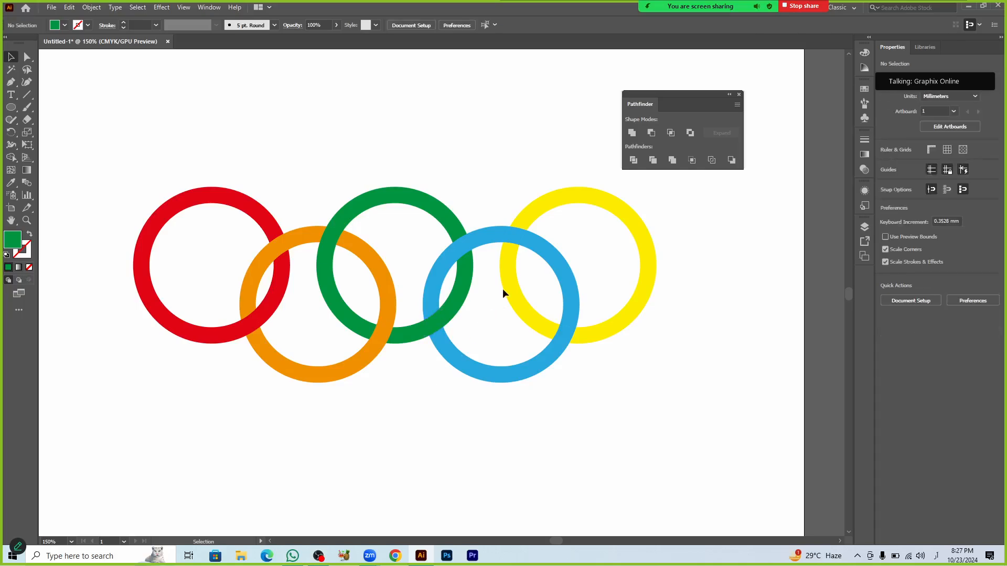
Step: Recolour the upper overlap of the blue and yellow rings with the yellow ring's colour using the Eyedropper
click(517, 245)
key(i)
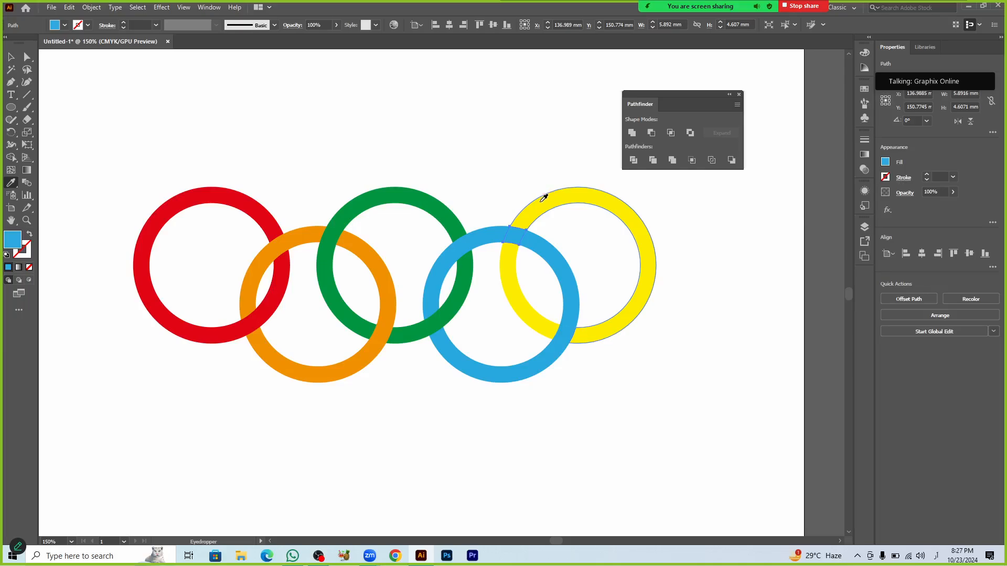
click(544, 197)
key(v)
click(413, 243)
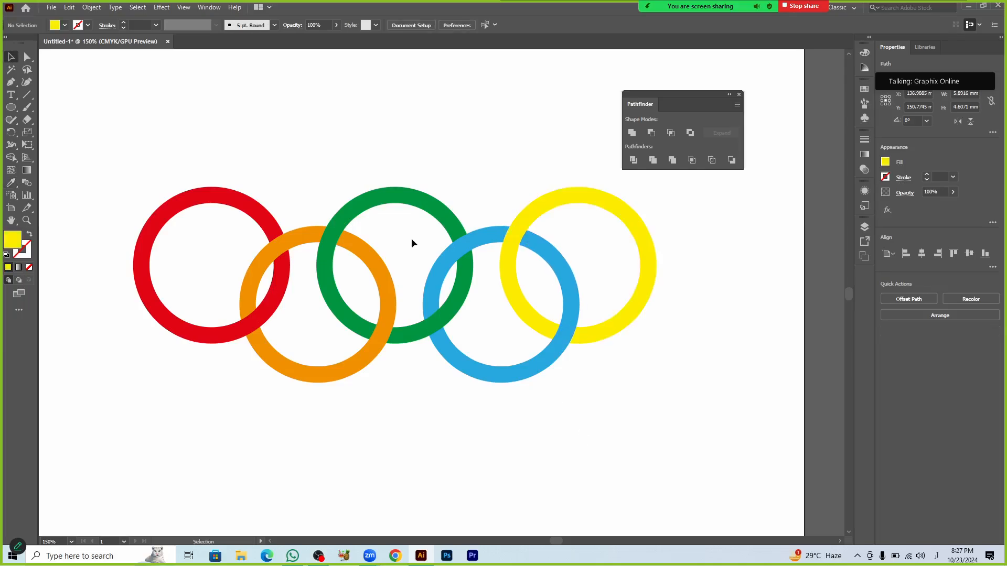
Step: Merge all the interlaced ring pieces into one group and move it about 9 mm right and 10 mm down
drag(200, 163, 613, 408)
key(ctrl+g)
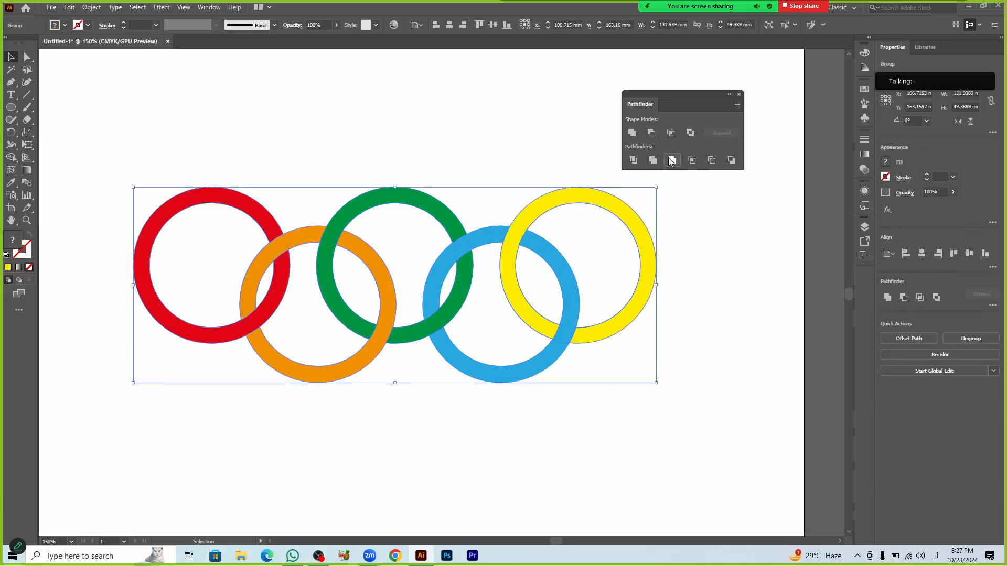
key(ctrl+h)
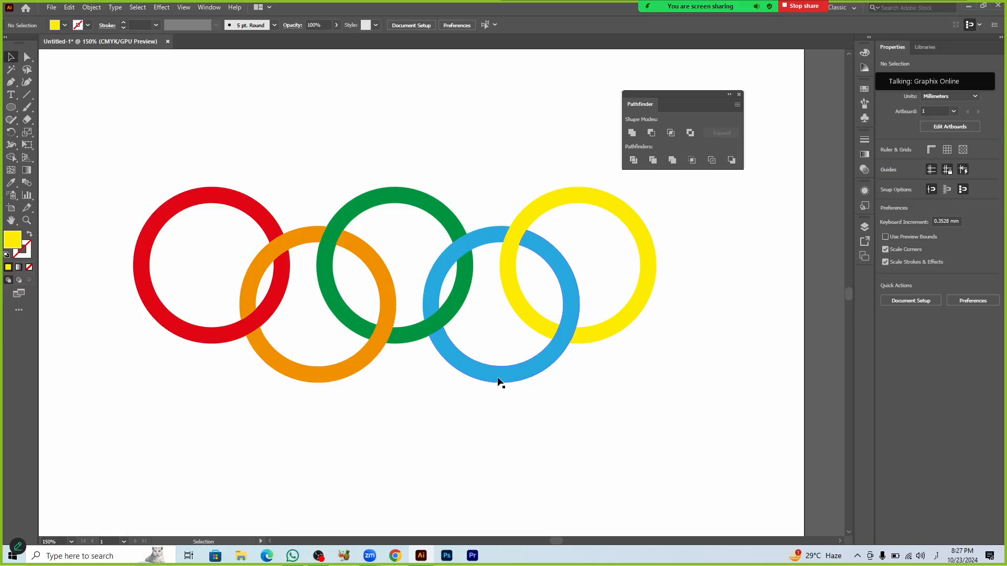
drag(499, 380, 530, 420)
click(449, 446)
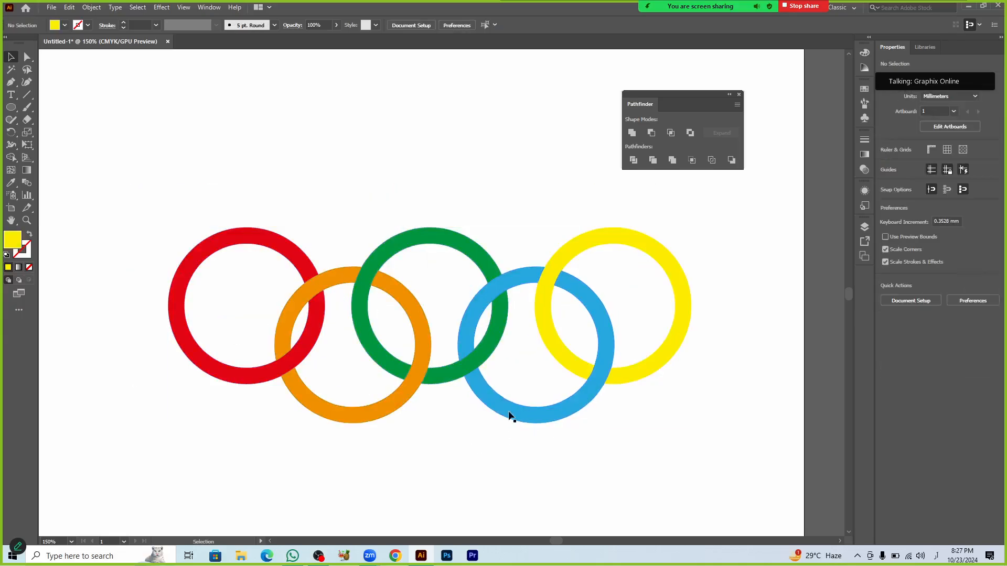
Step: Undo the logo's move and the merging of its pieces into one group
click(515, 417)
drag(691, 424, 644, 413)
key(ctrl+z)
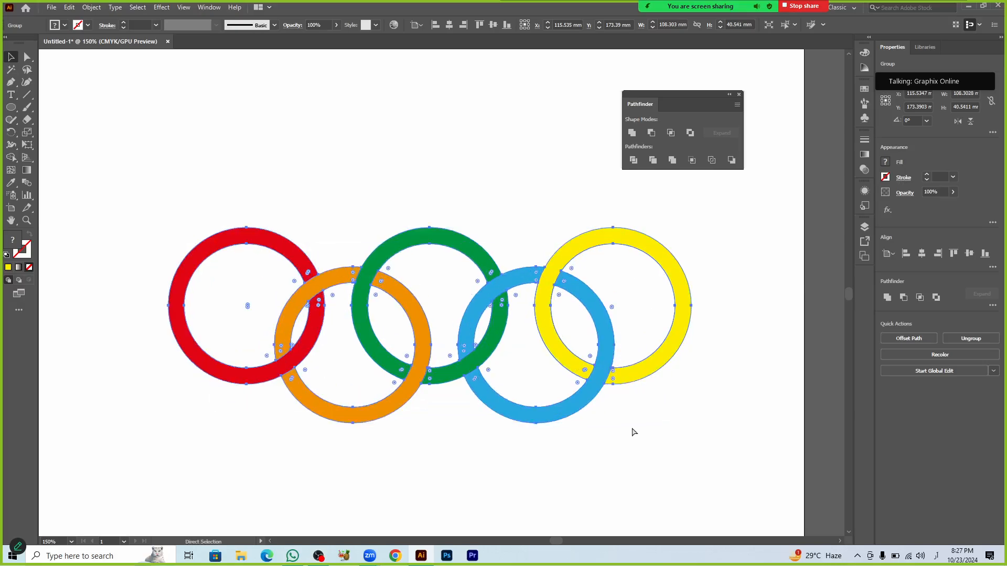
key(ctrl+z)
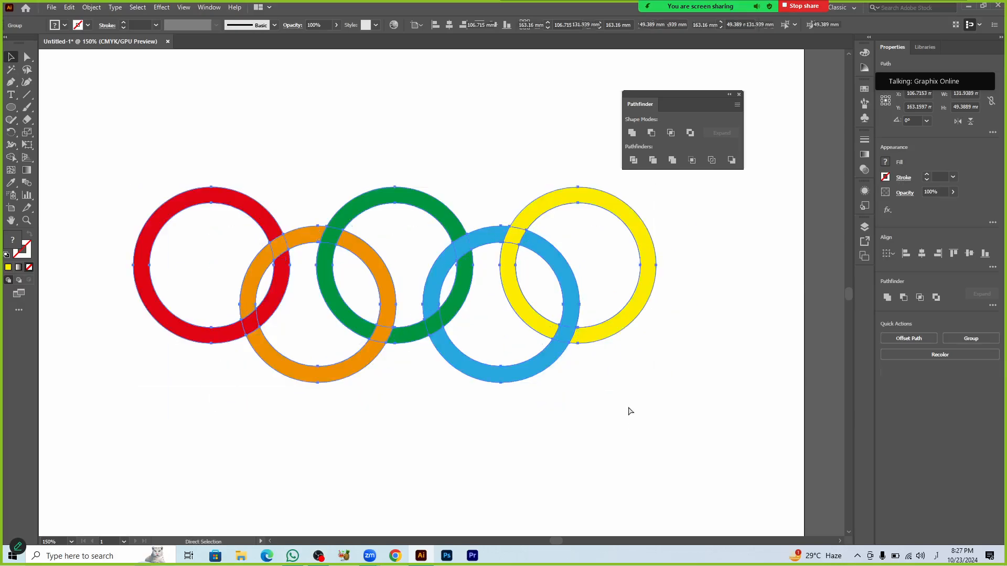
key(ctrl+z)
Step: Try Pathfinder Unite on all the selected ring pieces and undo it
click(632, 134)
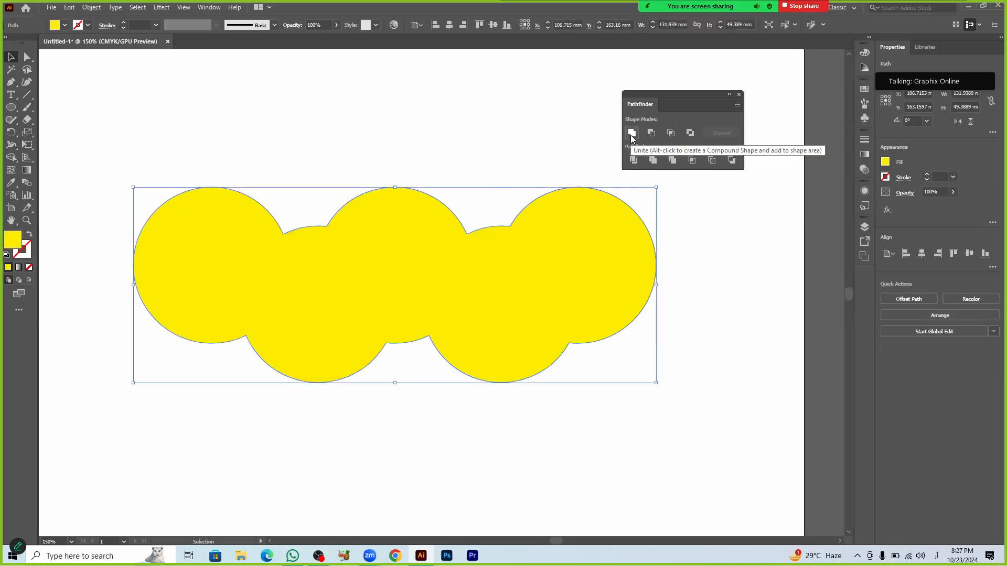
key(ctrl+z)
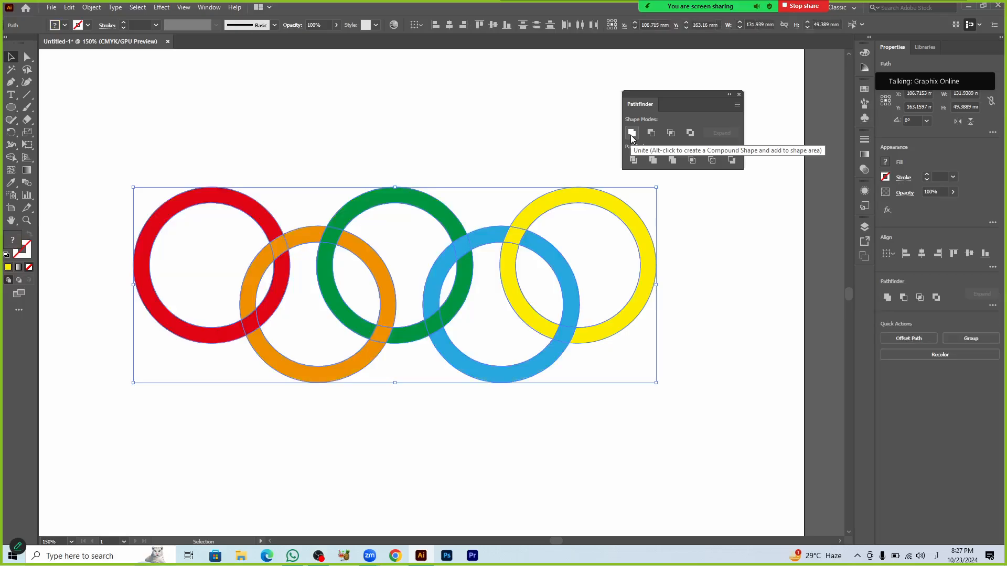
Step: Merge all the selected ring pieces with Pathfinder Merge
click(671, 160)
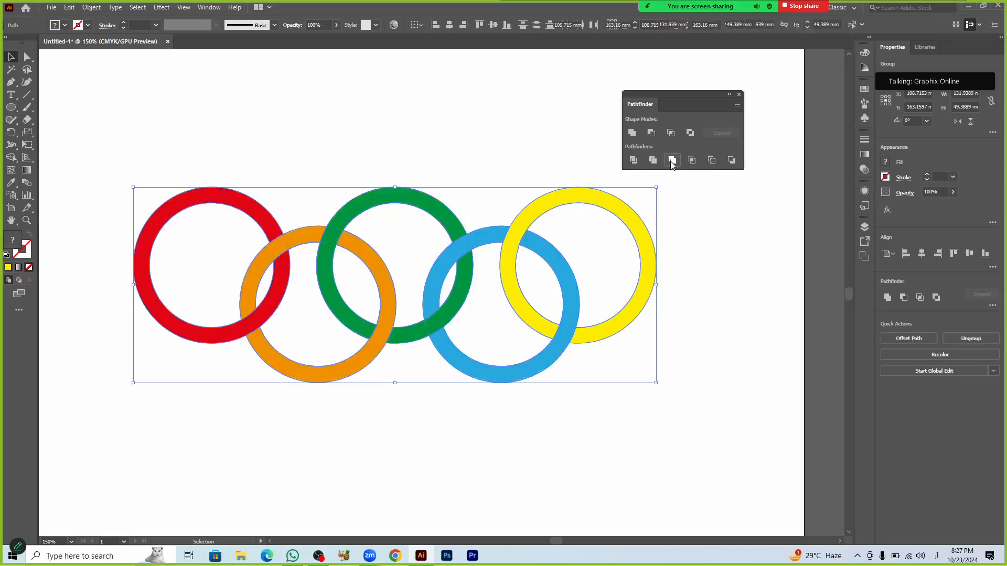
click(716, 285)
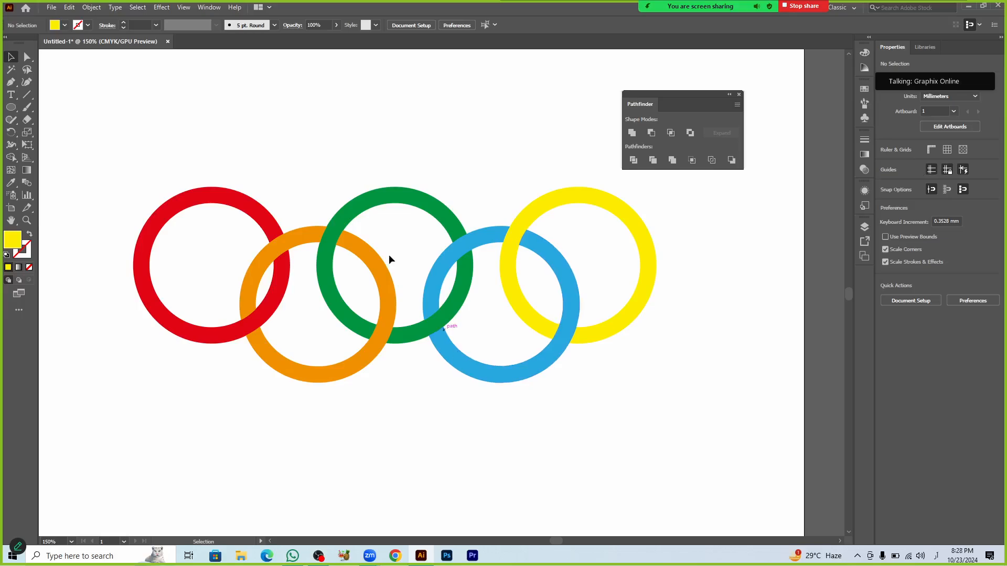
Step: Delete the whole five-ring logo from the artboard
drag(191, 127, 554, 334)
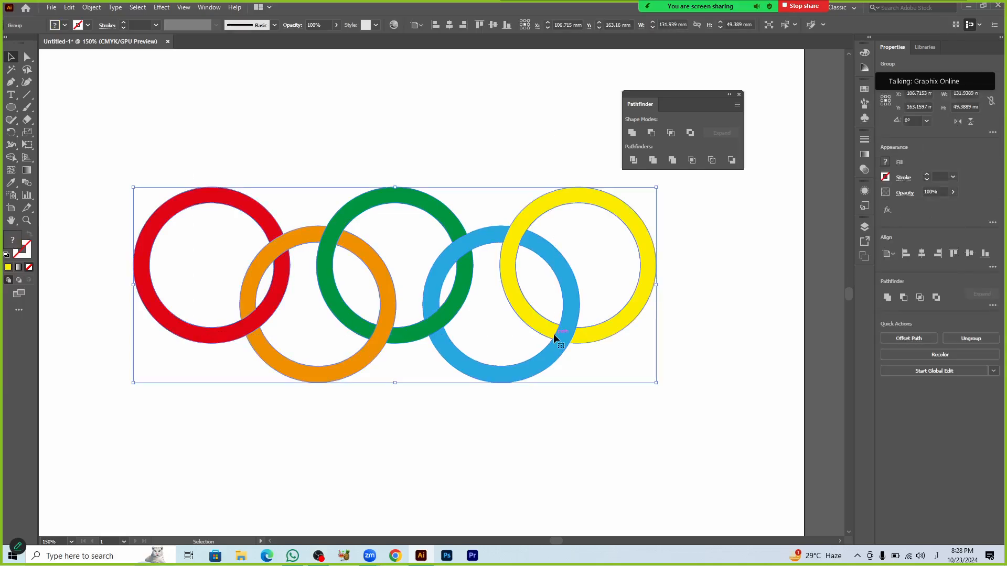
key(Delete)
key(ctrl+0)
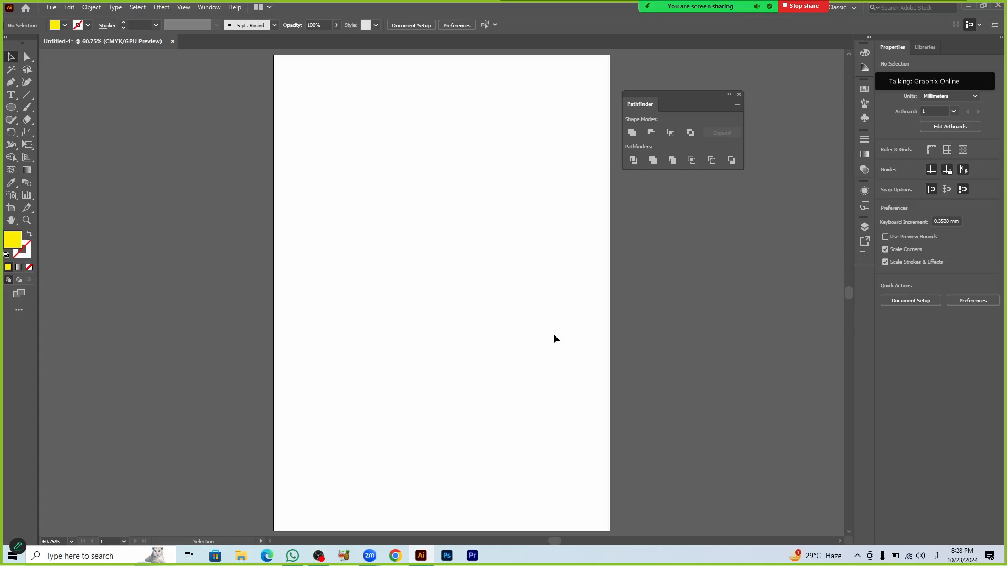
key(m)
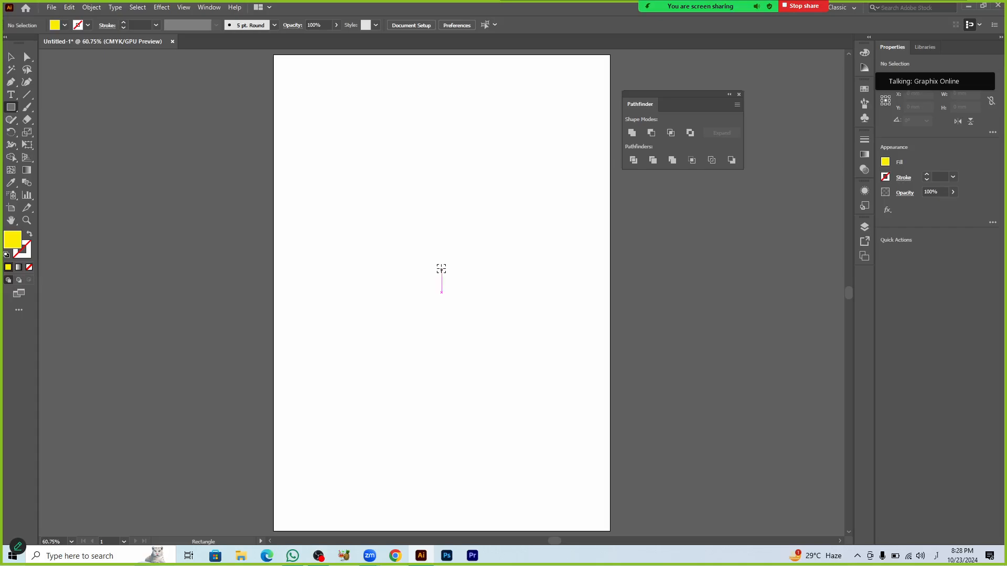
drag(441, 268, 481, 305)
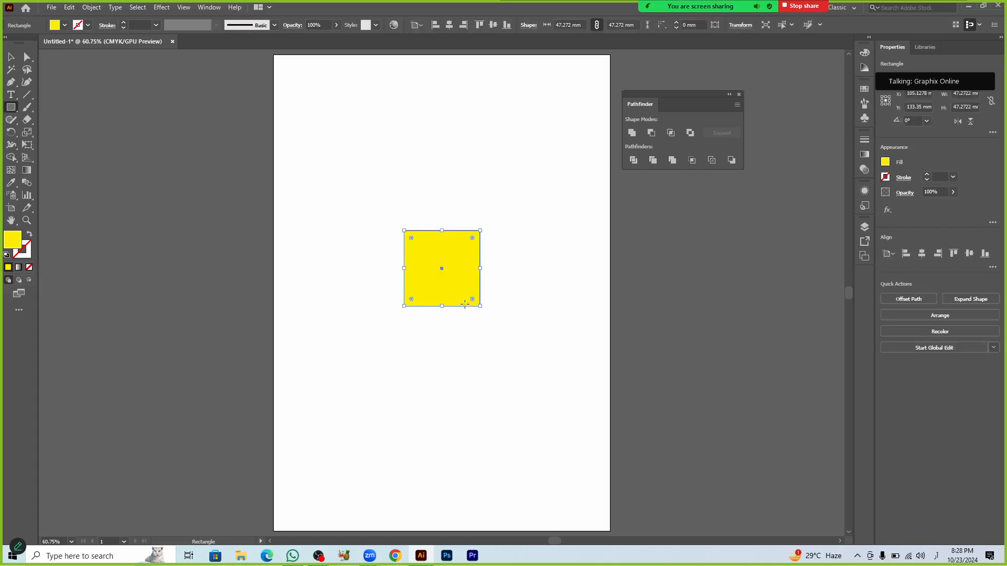
key(ctrl+z)
Step: Draw a circle about 69 mm in diameter near the artboard's middle with no fill and a black 1 pt stroke
key(l)
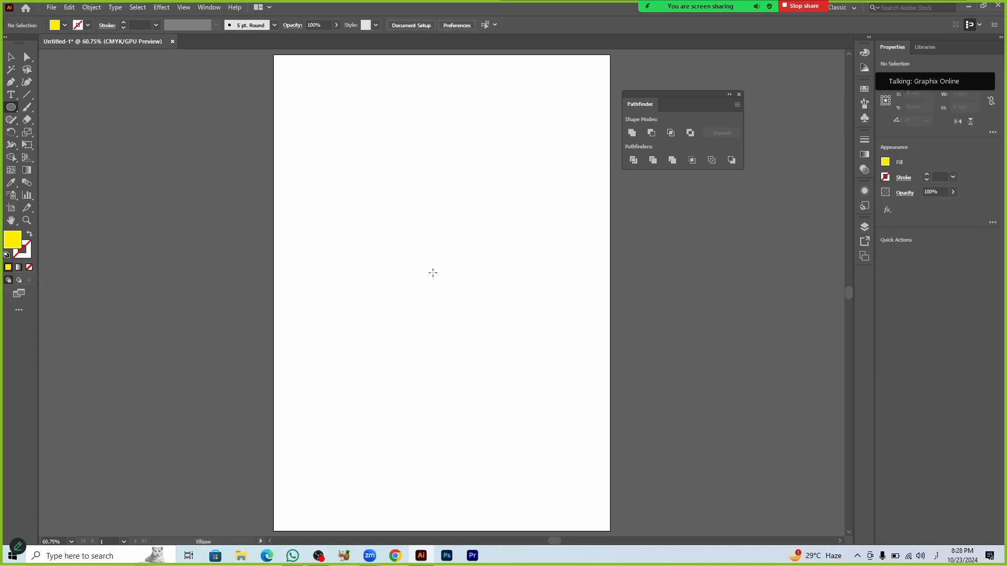
drag(432, 278, 479, 334)
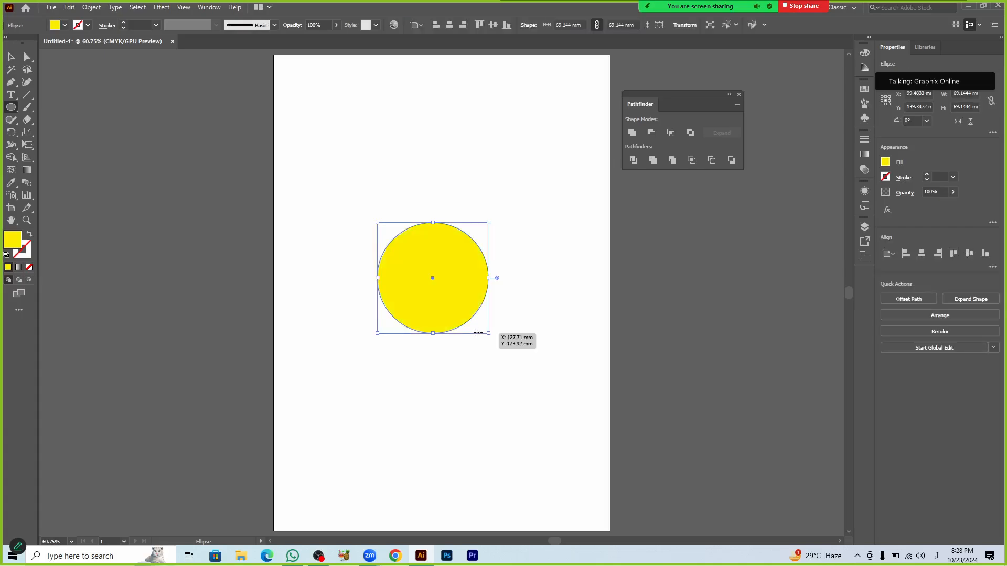
key(d)
key(shift+x)
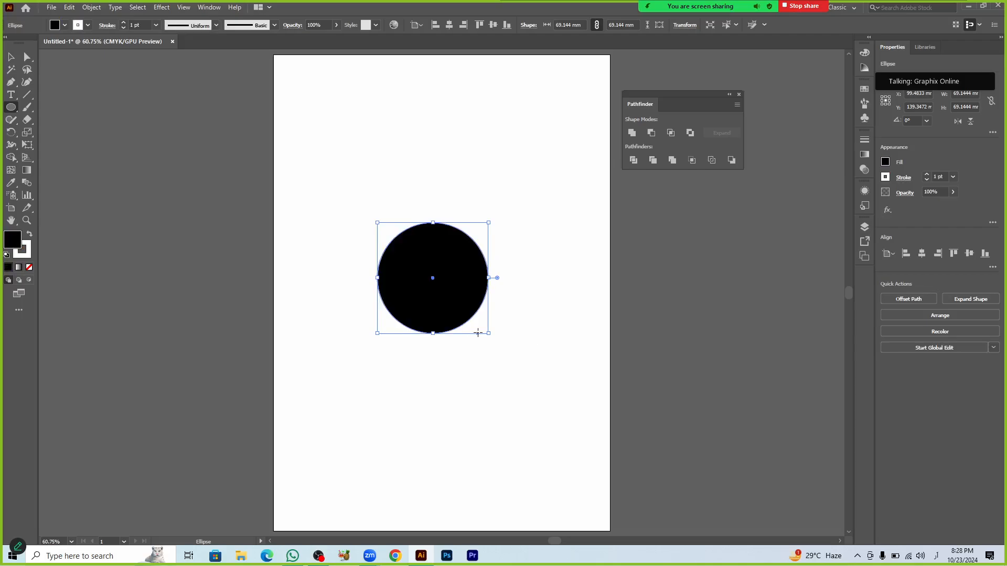
key(x)
key(slash)
key(v)
click(474, 357)
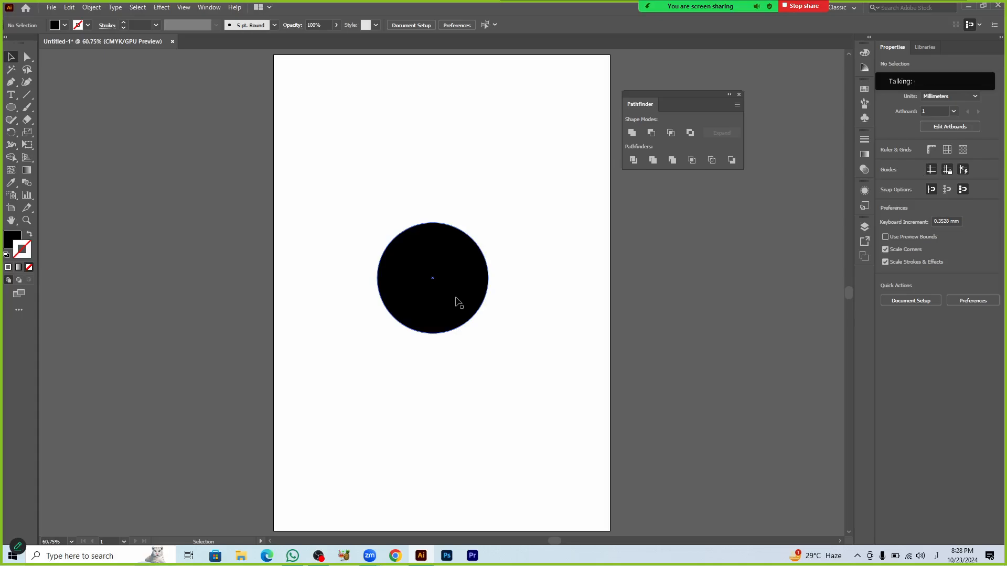
click(456, 297)
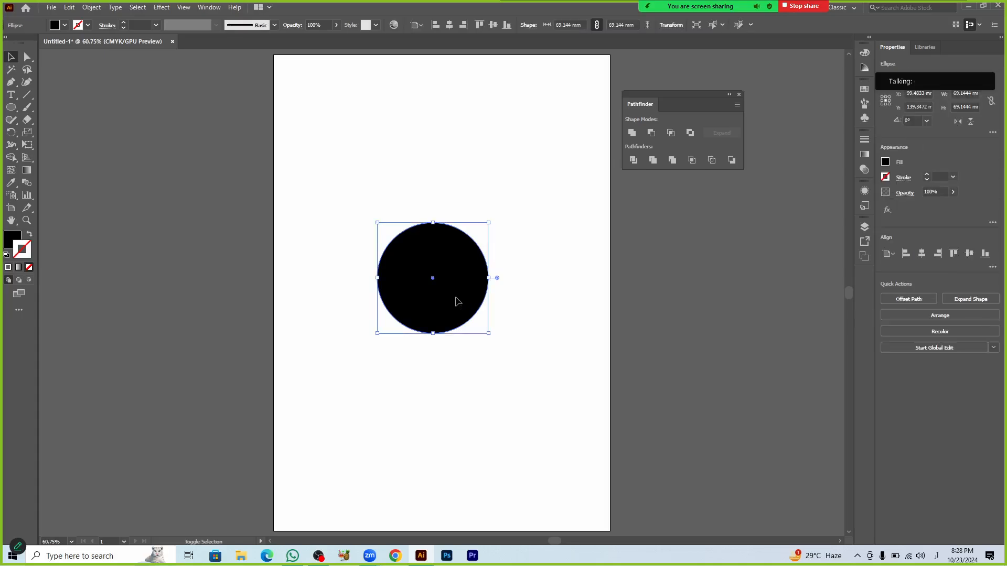
key(shift+x)
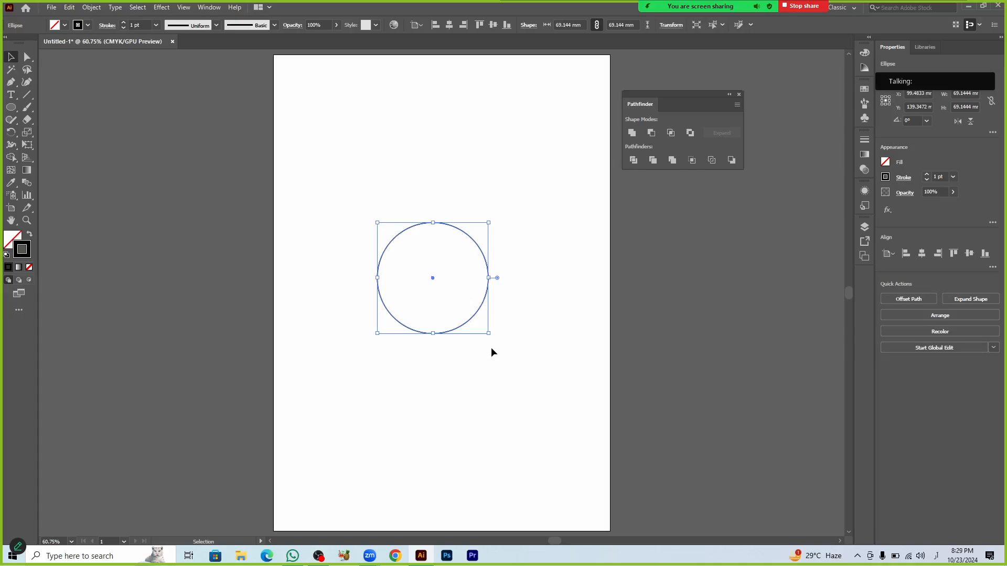
Step: Make a scaled copy of the circle, about 18 mm wide, centred on its top edge, and duplicate it onto the bottom edge
key(a)
key(v)
drag(488, 334, 430, 224)
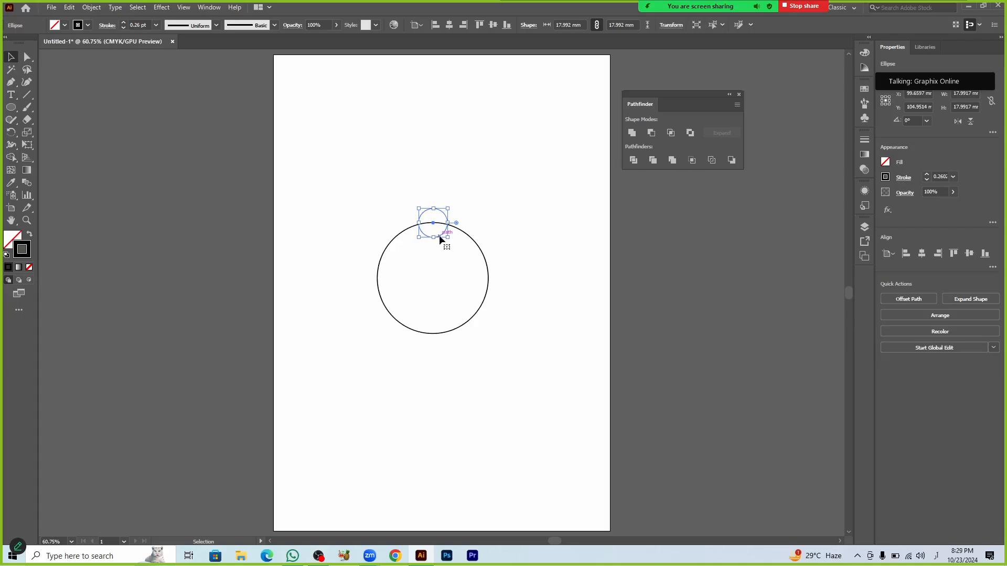
drag(439, 239, 427, 347)
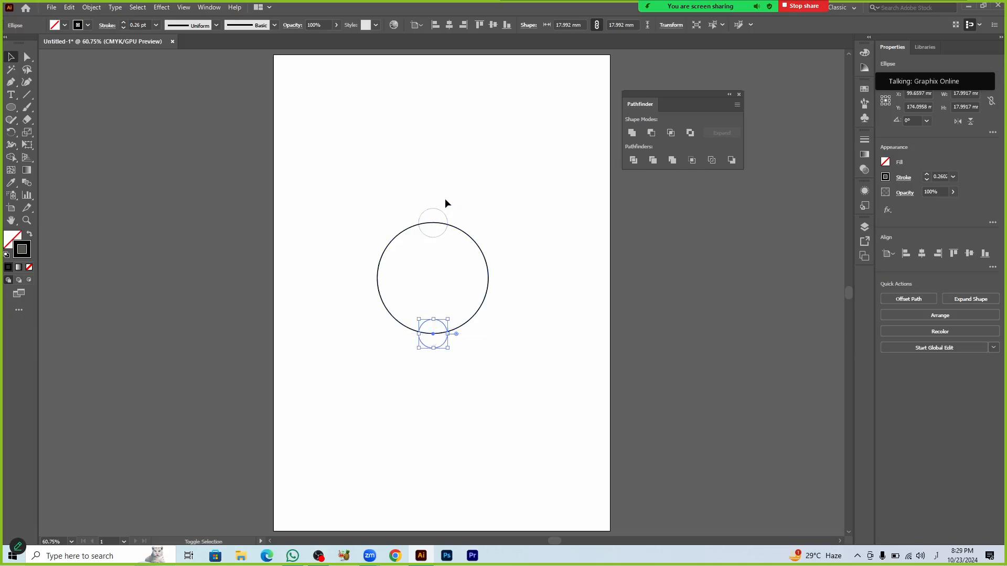
Step: Set the stroke of the large circle and both small circles to 1 pt
drag(390, 195, 514, 402)
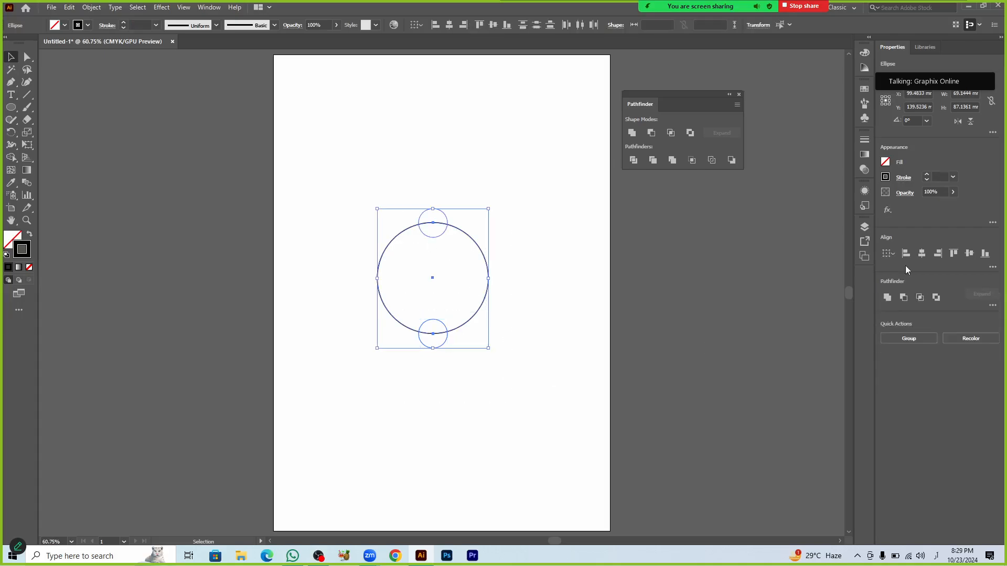
click(926, 174)
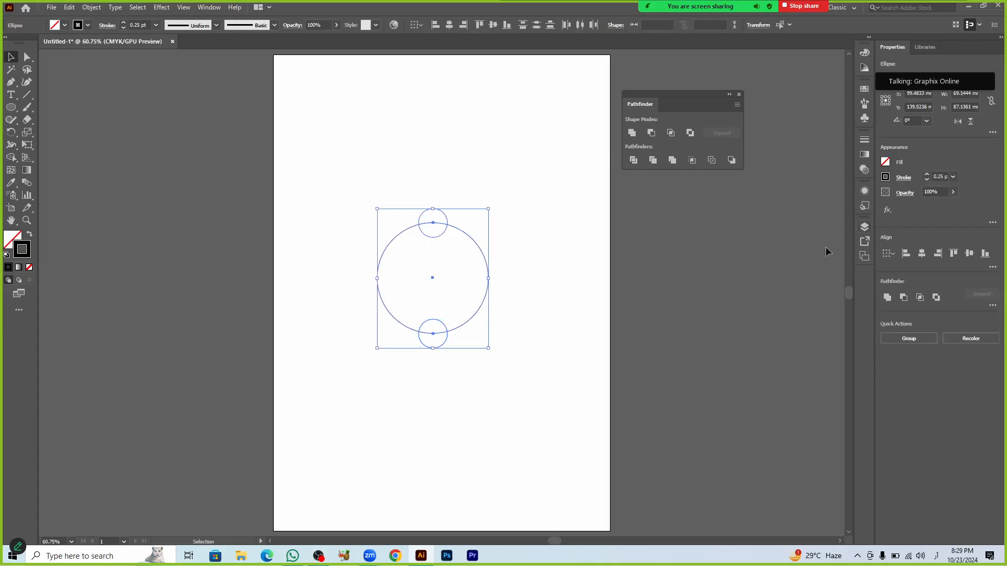
click(926, 175)
click(926, 175)
click(926, 175)
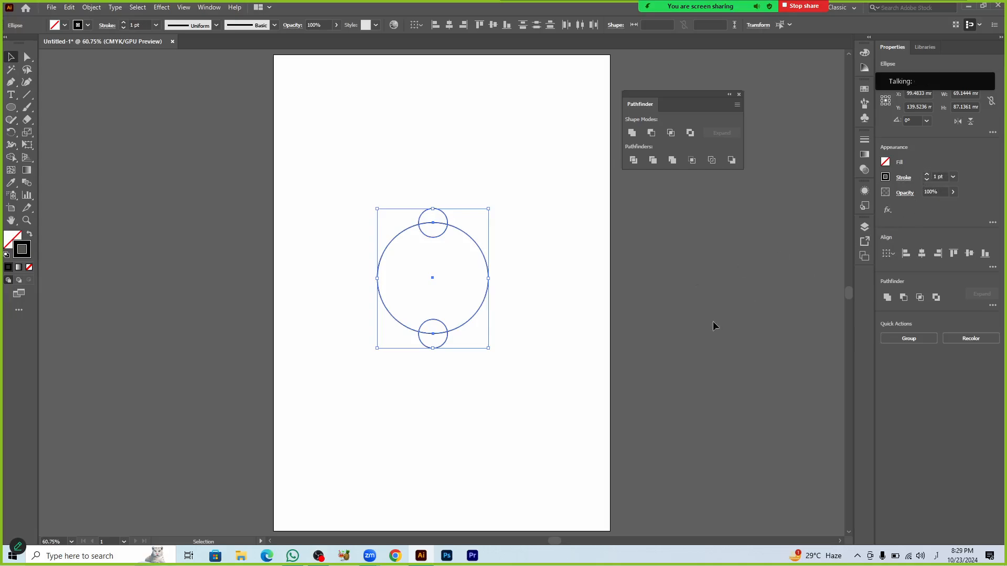
click(574, 326)
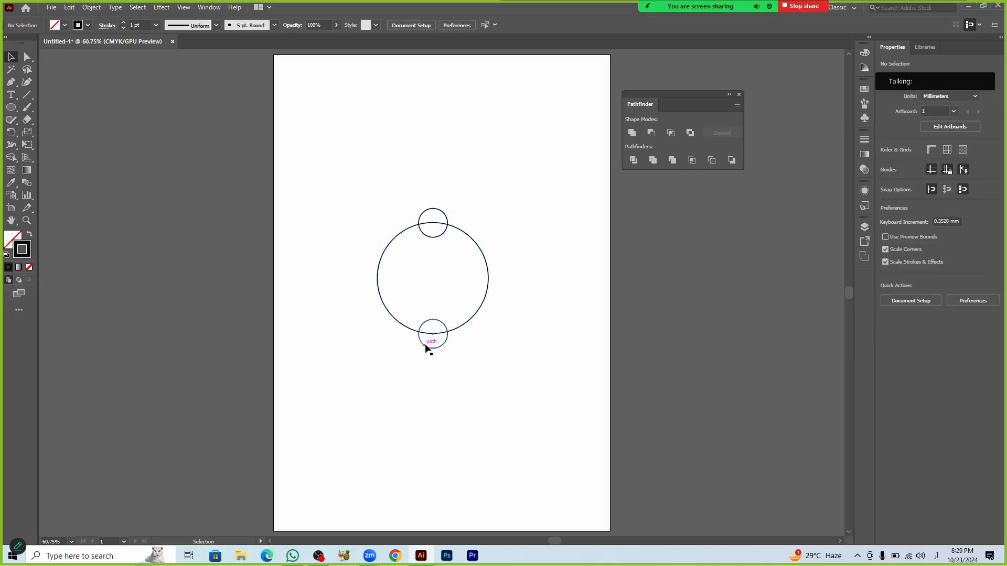
Step: Duplicate the pair of small circles three times in 45° rotations, spacing eight evenly around the large circle
click(427, 349)
shift+click(441, 214)
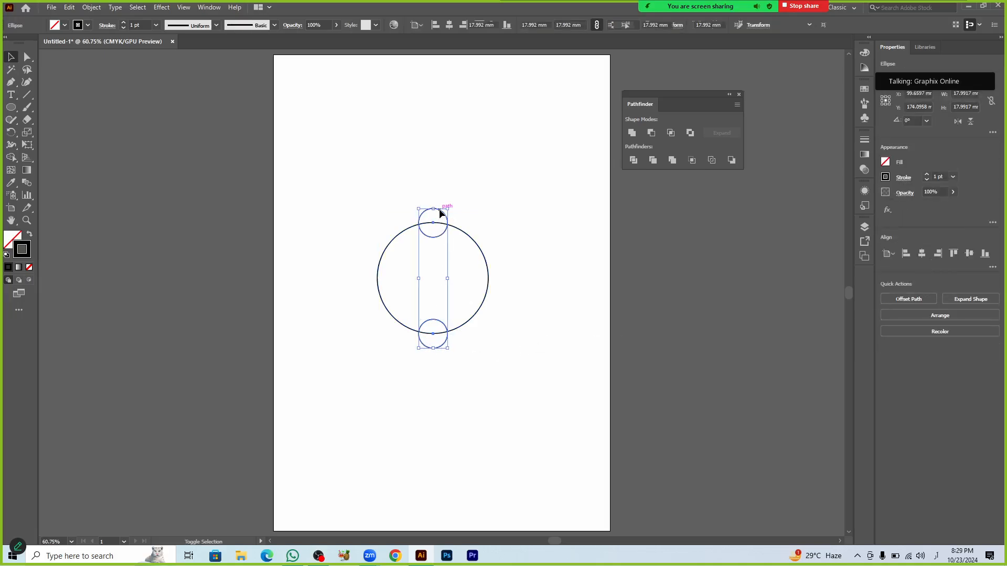
key(a)
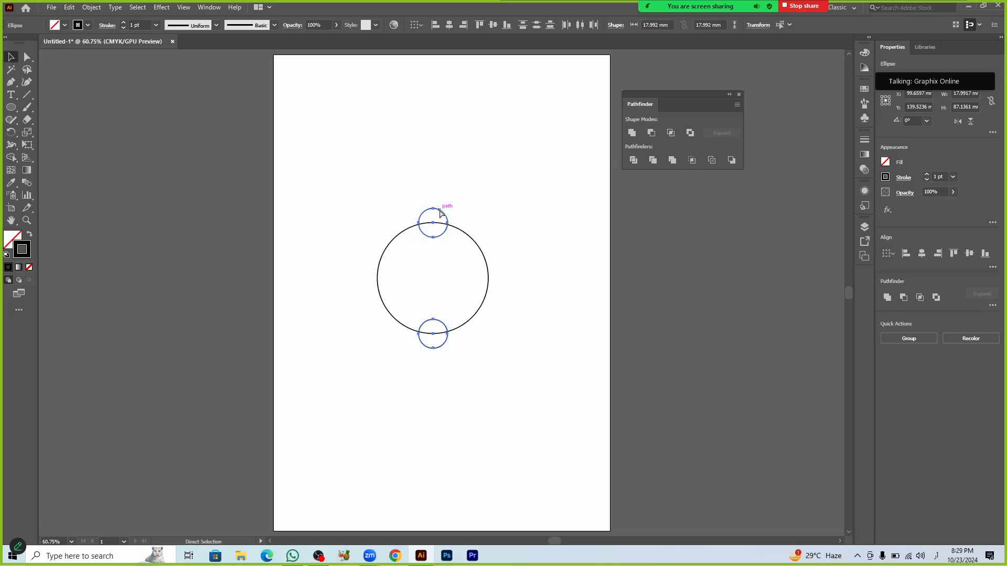
key(v)
drag(459, 210, 486, 239)
key(a)
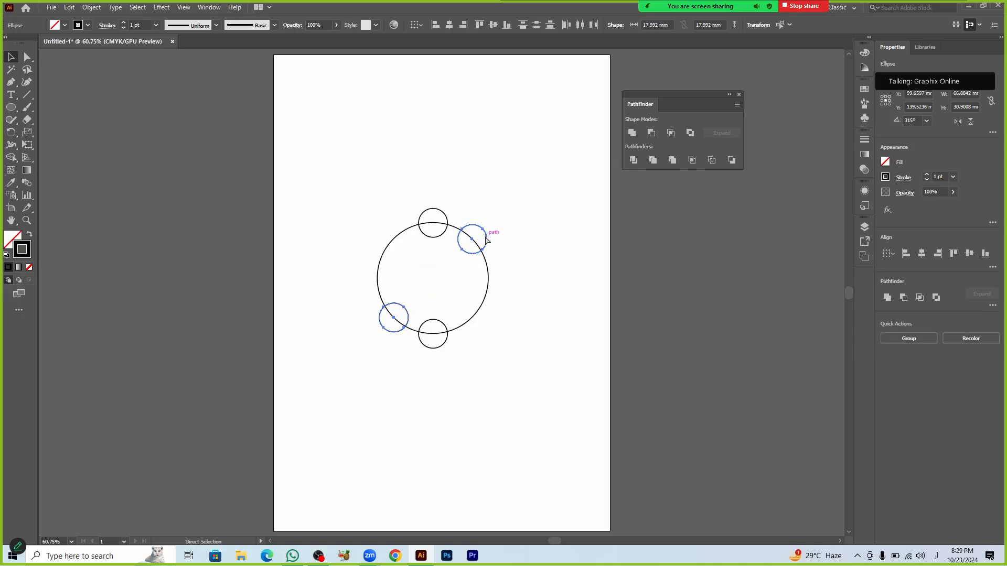
key(v)
drag(501, 239, 511, 276)
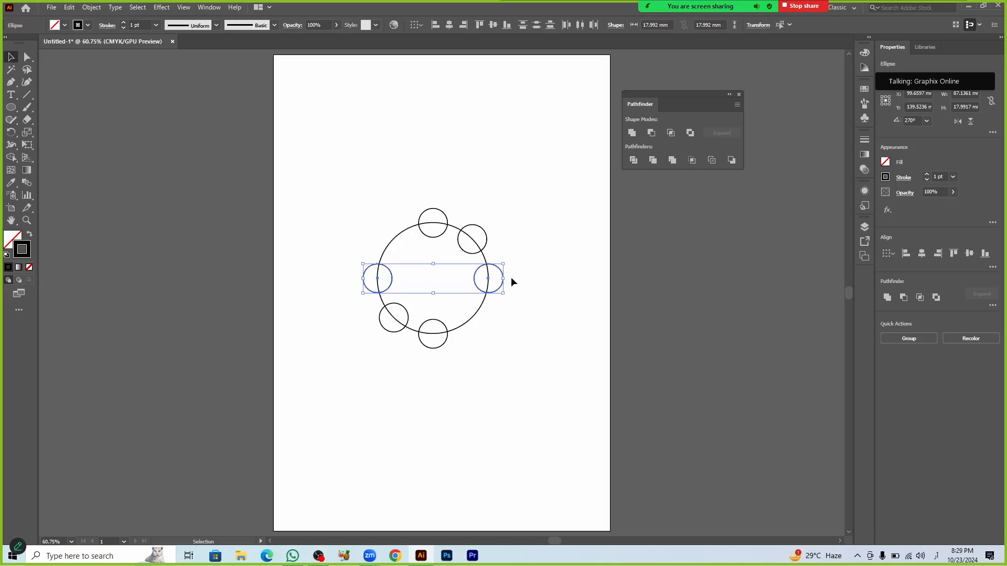
drag(508, 292, 516, 375)
click(516, 371)
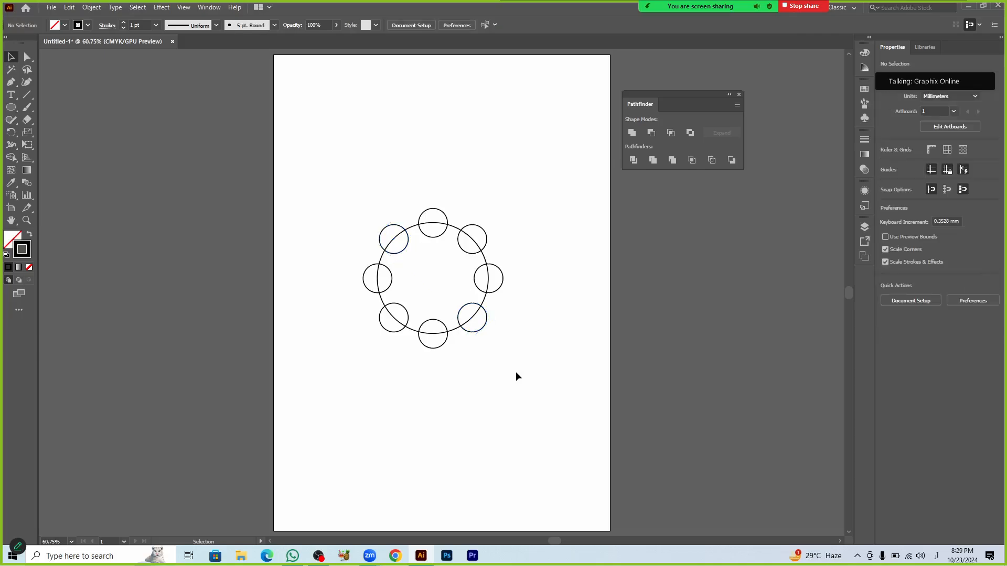
Step: Cut the eight small circles out of the large circle with Pathfinder Minus Front to form a gear outline
drag(367, 222, 514, 364)
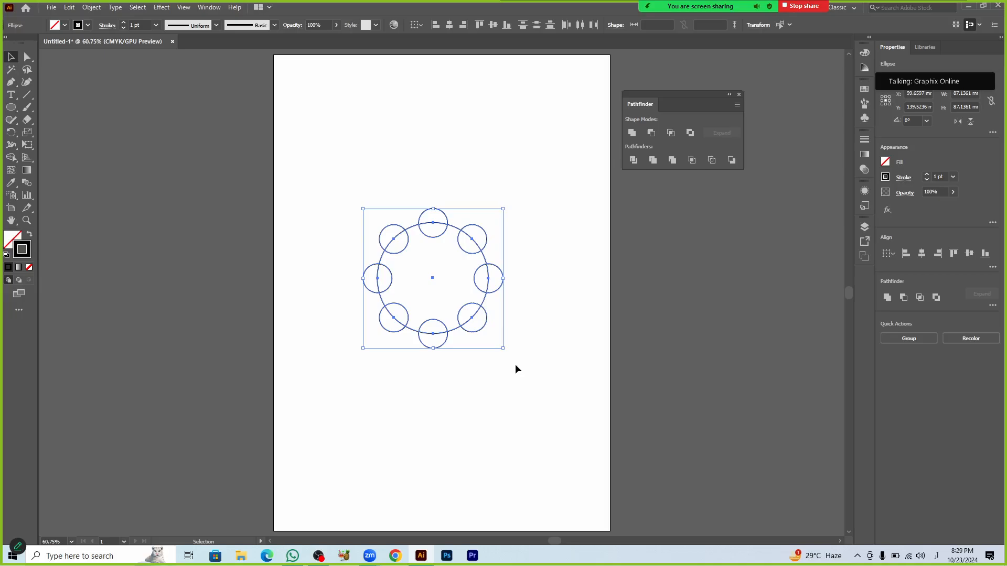
click(650, 133)
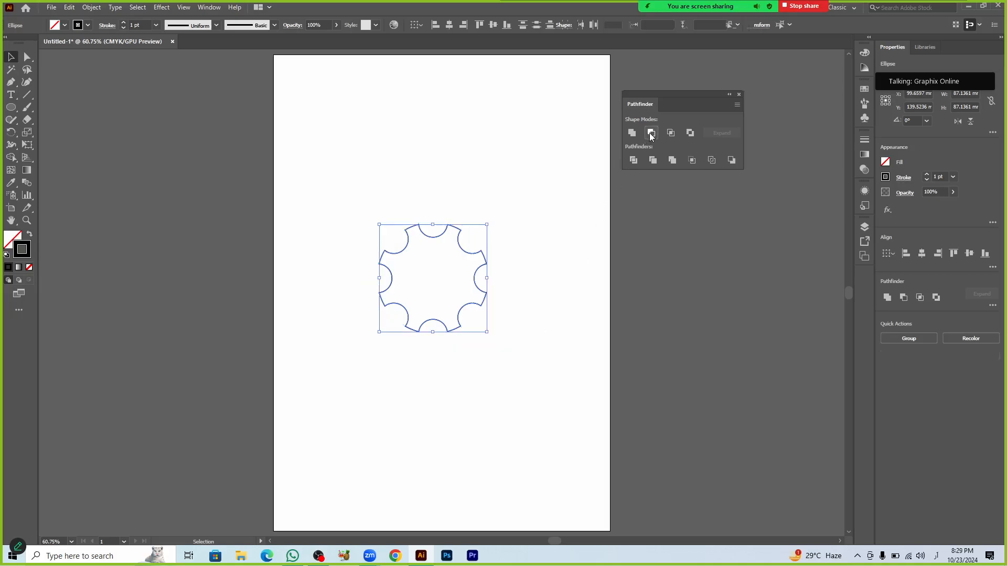
click(583, 254)
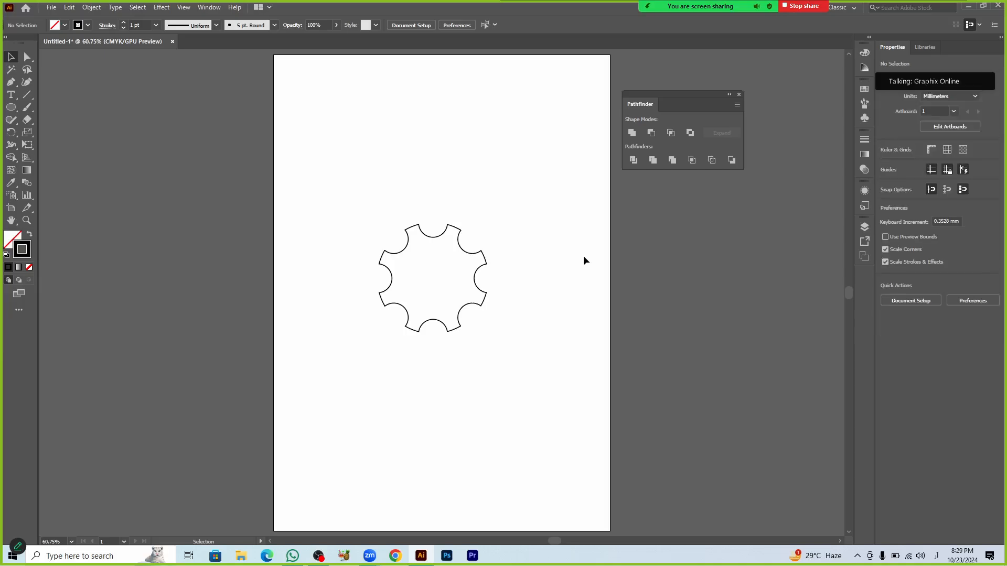
Step: Draw a circle about 35 mm in diameter and centre it horizontally and vertically on the gear outline as key object
key(l)
drag(480, 386, 508, 414)
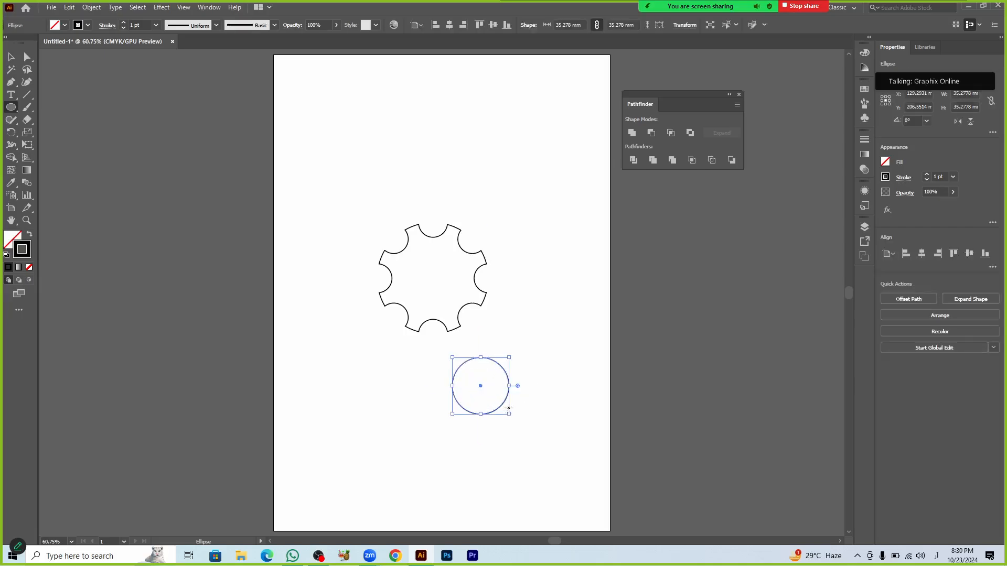
key(v)
drag(337, 206, 535, 450)
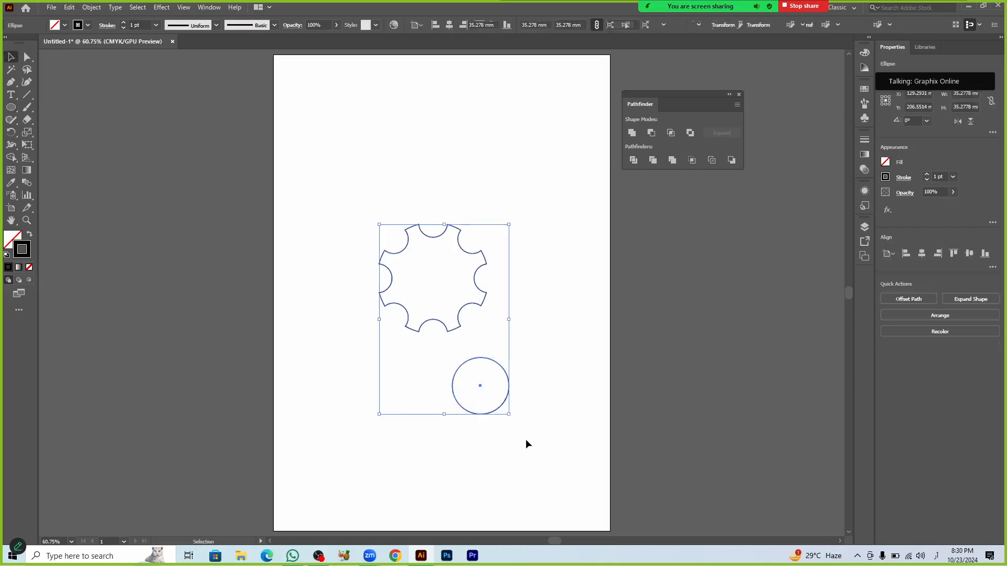
click(476, 307)
drag(348, 220, 502, 441)
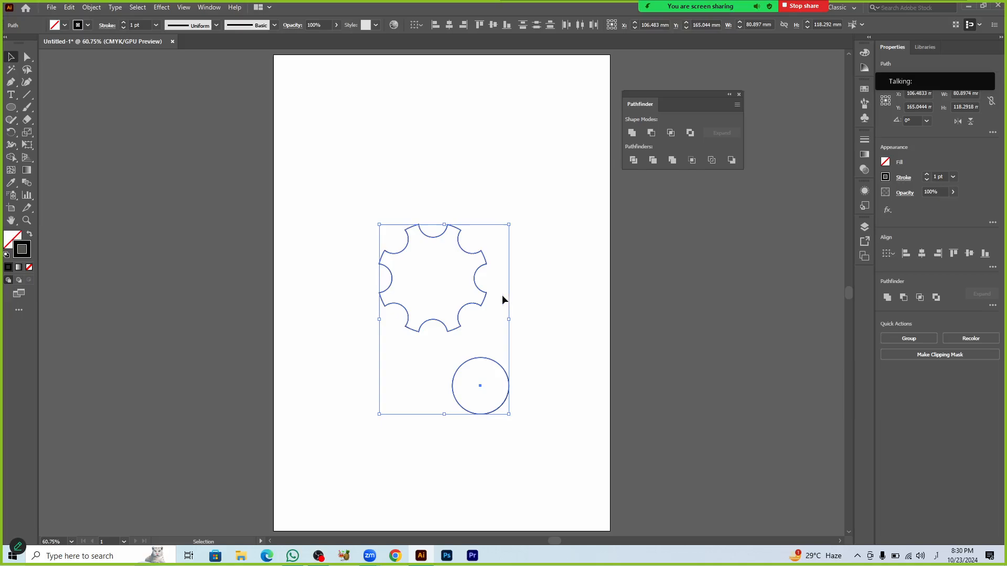
click(486, 296)
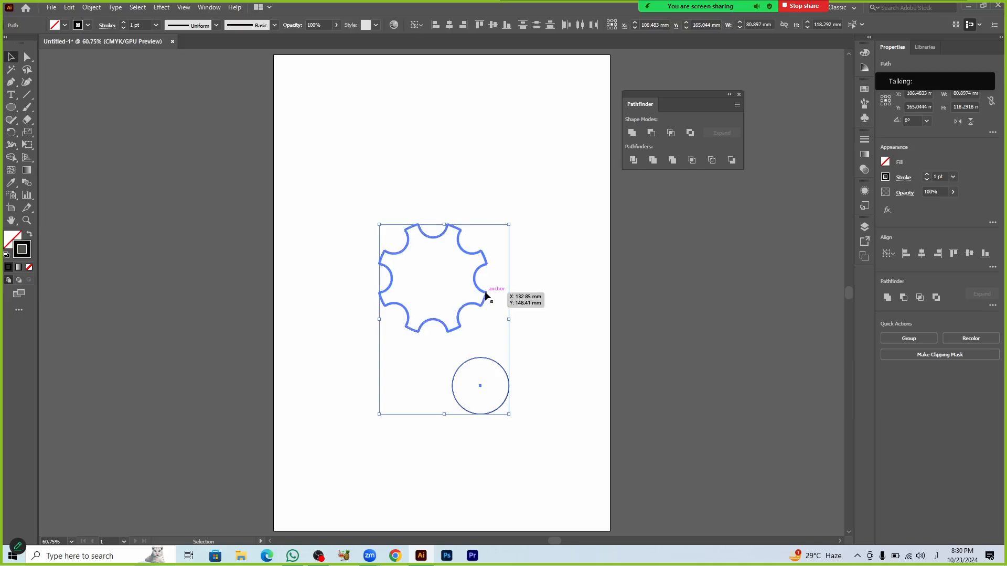
click(920, 254)
click(966, 254)
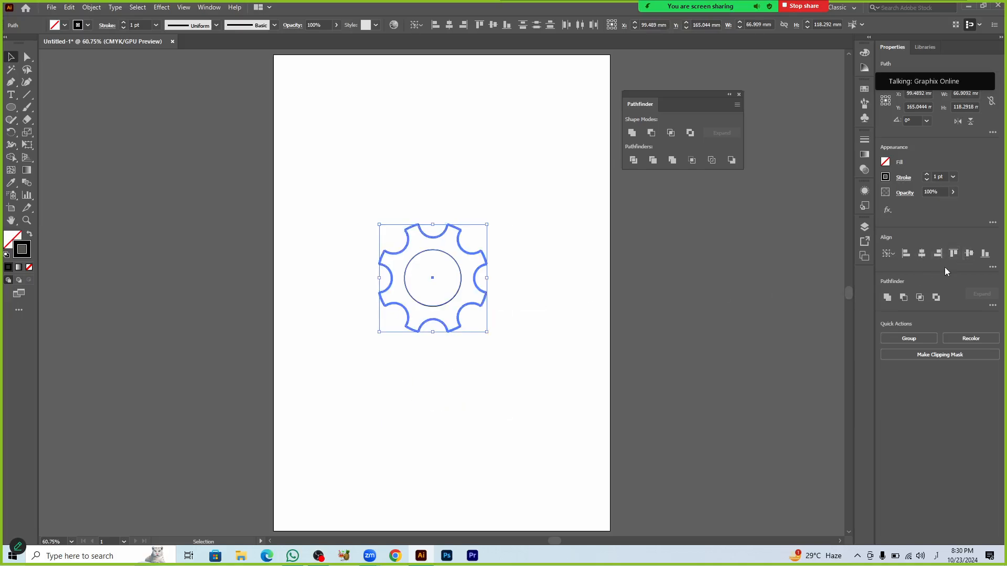
click(569, 367)
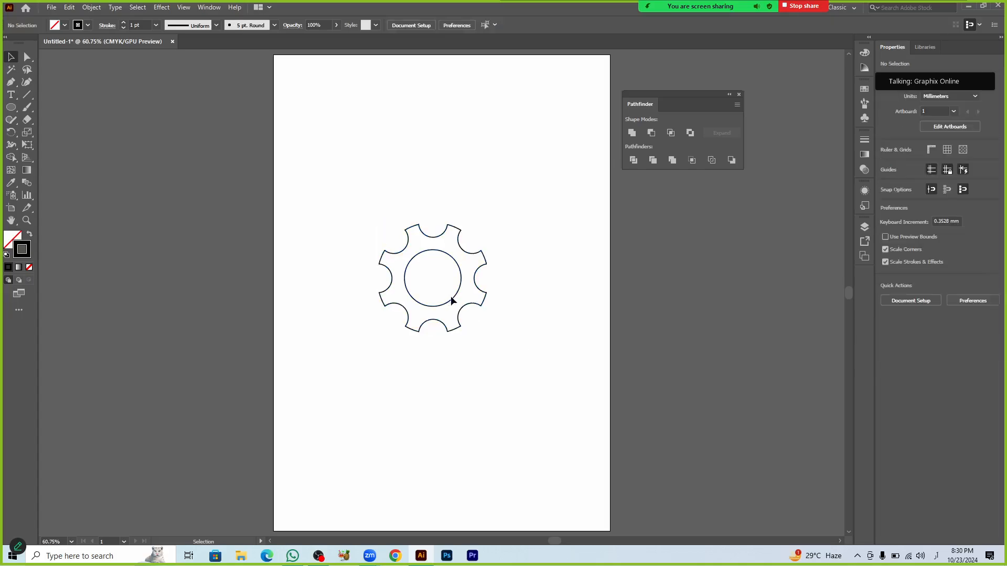
Step: Try enlarging the gear's inner circle slightly about its centre and undo it
click(452, 301)
drag(462, 307, 468, 311)
click(488, 345)
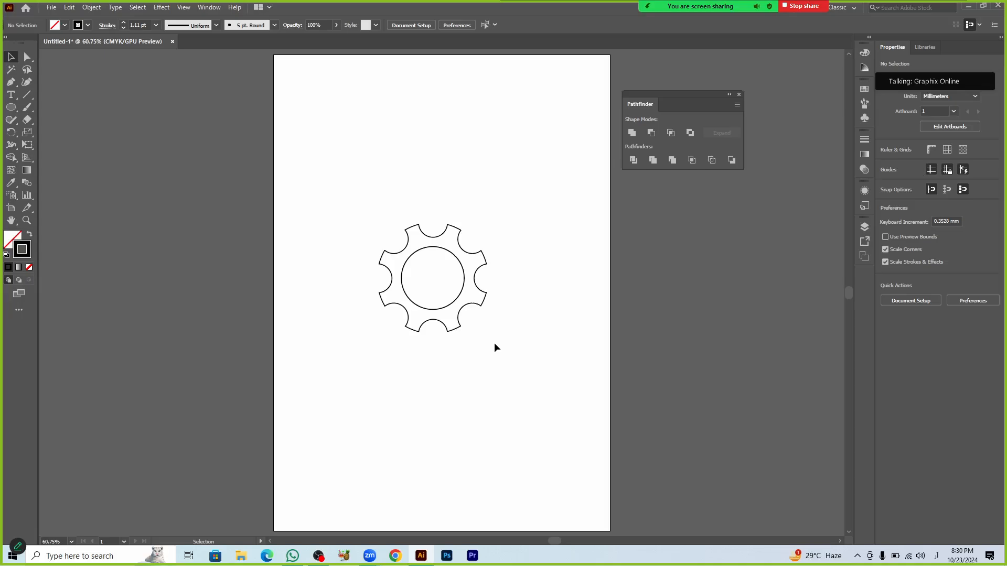
key(ctrl+z)
click(494, 343)
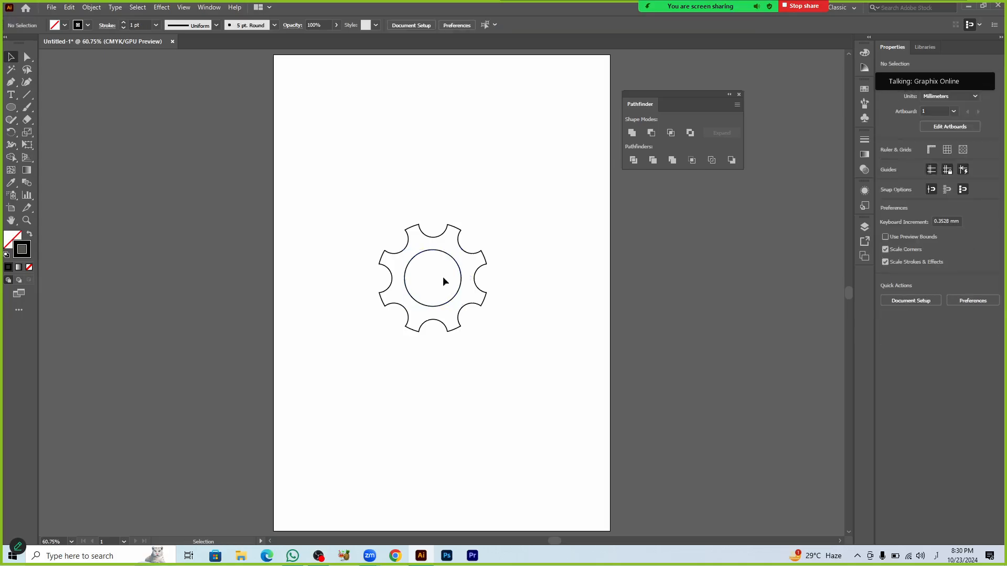
drag(341, 199, 508, 367)
click(493, 373)
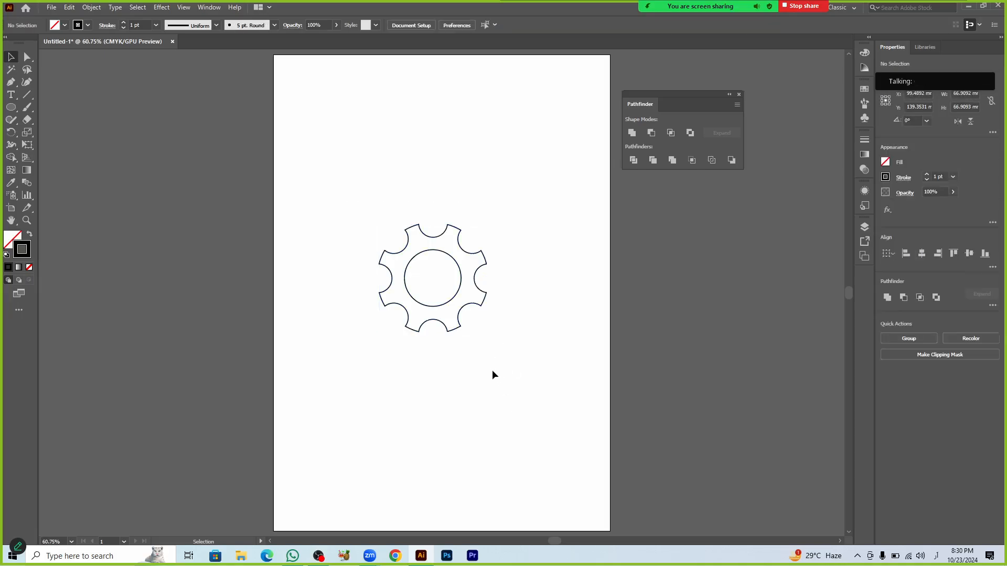
Step: Swap fill and stroke on the gear outline and inner circle to give both a black fill and no stroke
drag(373, 211, 582, 391)
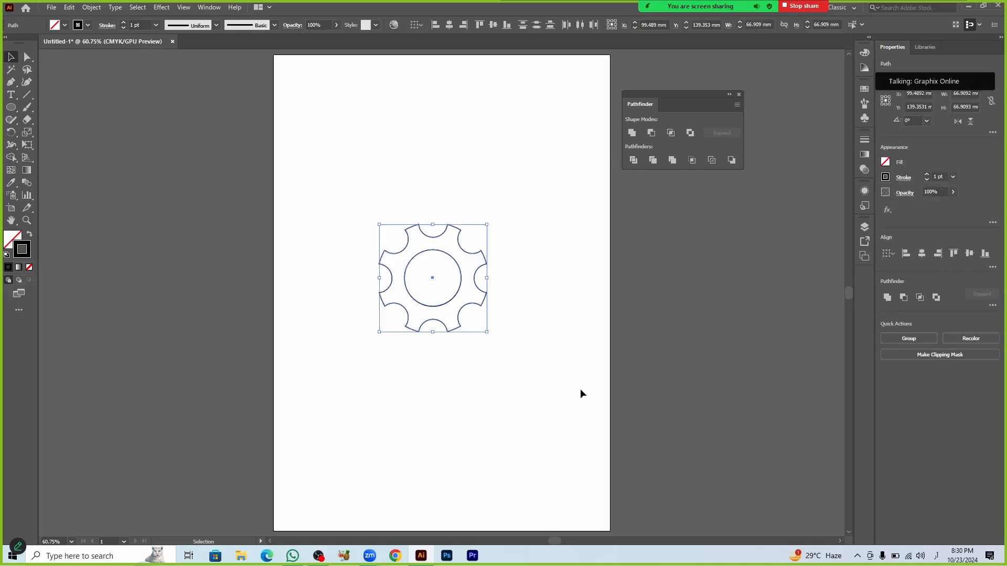
key(shift+x)
click(536, 392)
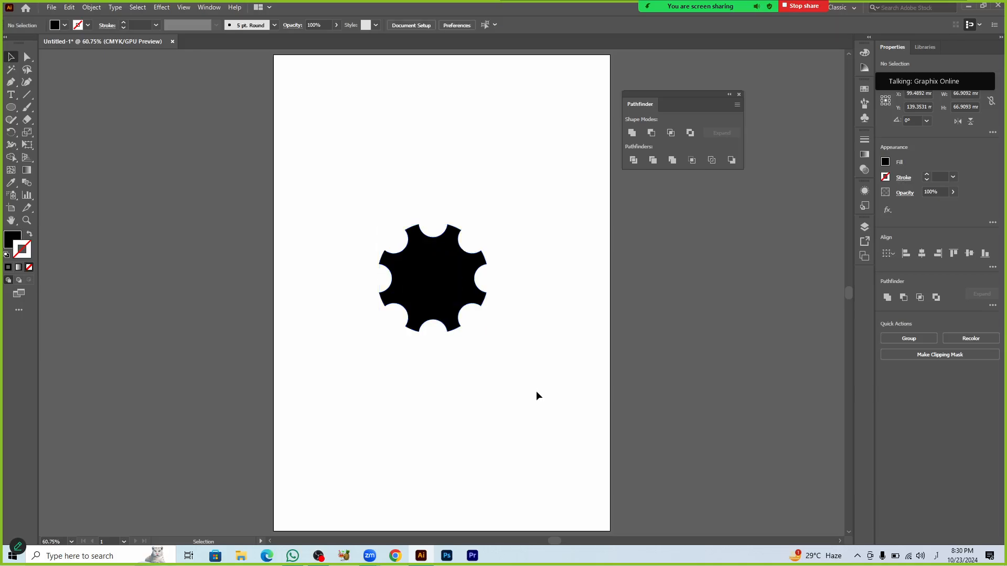
Step: Cut the inner circle out of the black gear shape with Pathfinder Minus Front
click(439, 283)
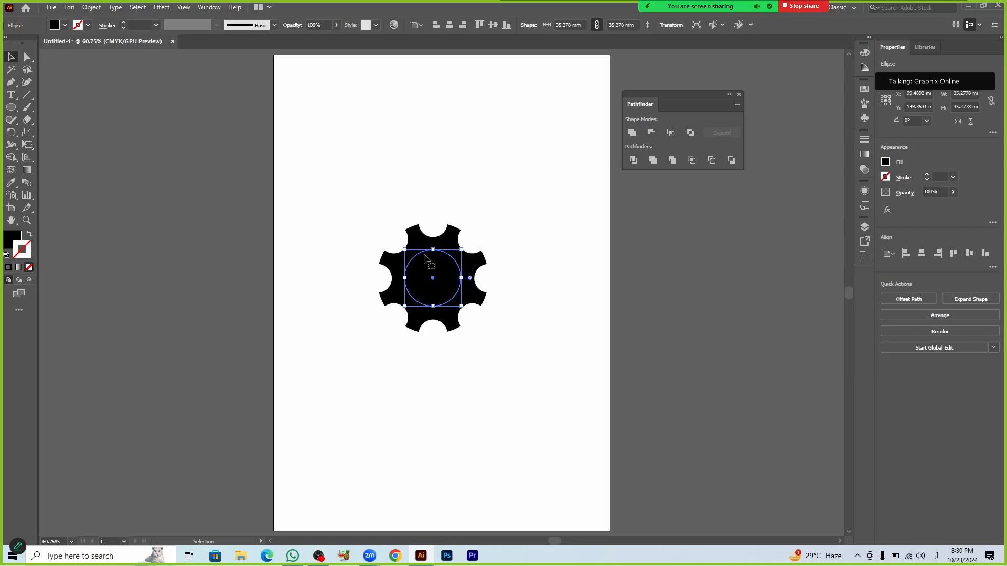
drag(360, 193, 523, 357)
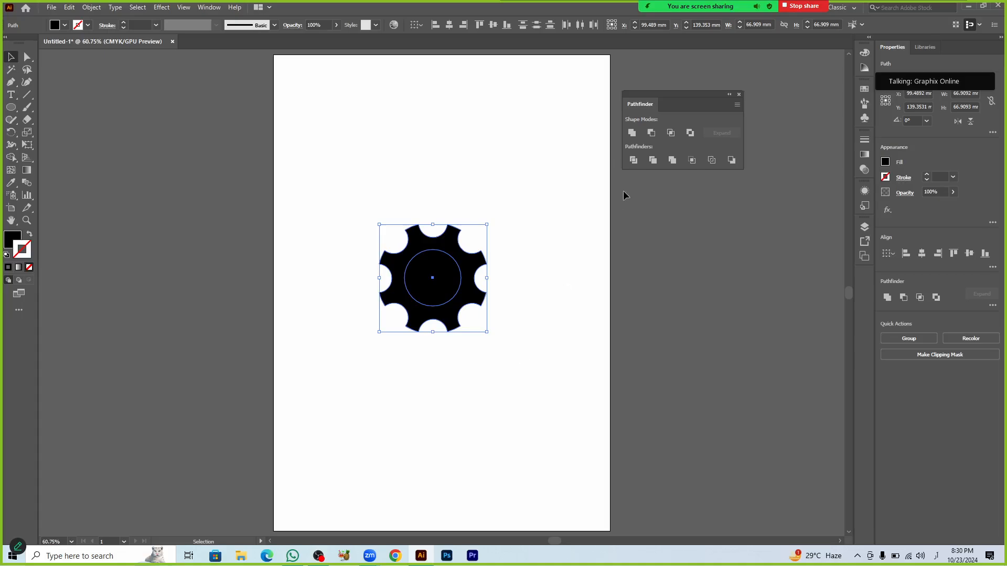
click(651, 132)
click(523, 319)
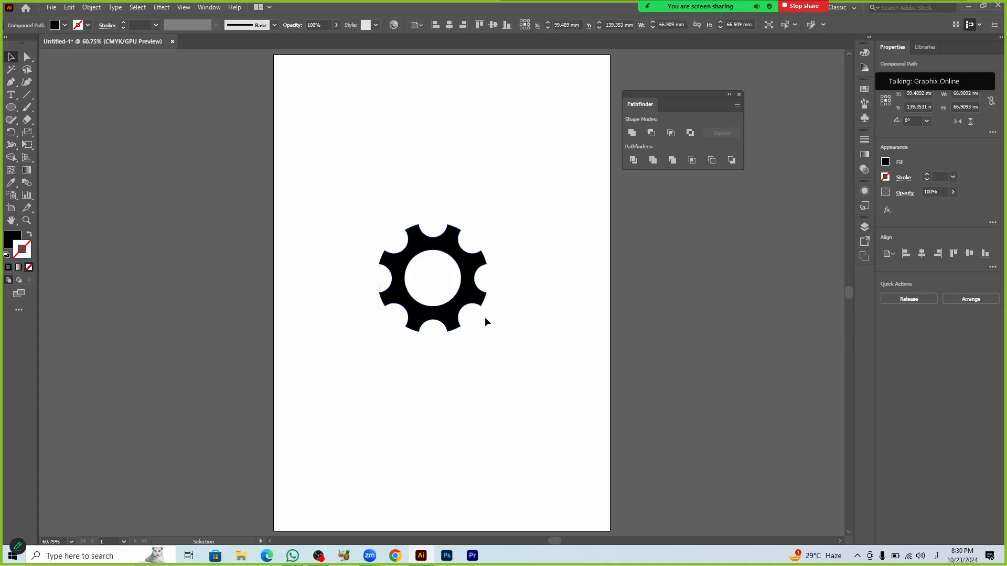
Step: Scale the finished gear down and move it to the upper-left area of the artboard
click(458, 305)
drag(486, 334, 377, 165)
click(438, 238)
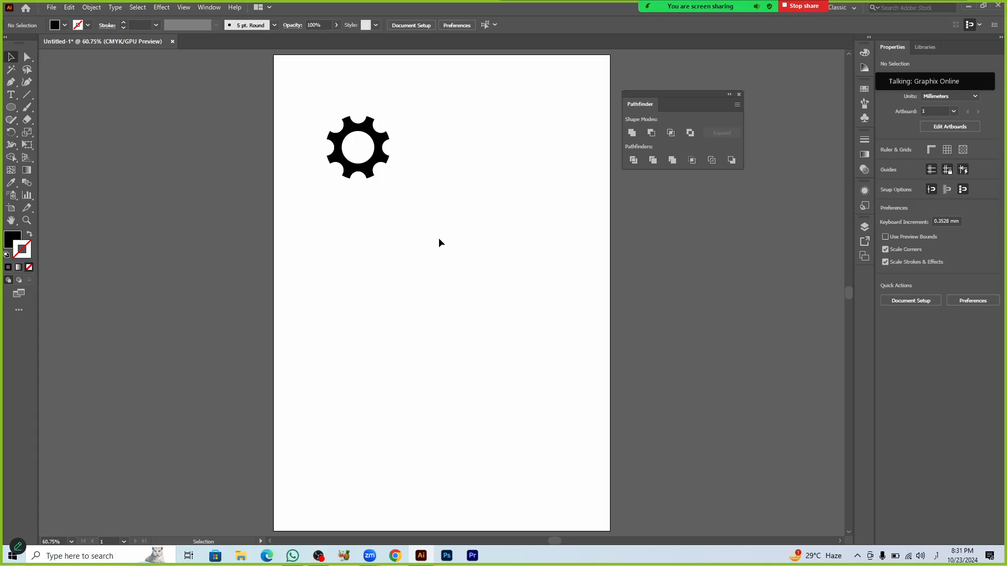
Step: Draw a black circle about 54 mm in diameter mid-artboard and a narrow ellipse about 11 by 27 mm centred on its top edge
key(l)
drag(426, 305, 471, 349)
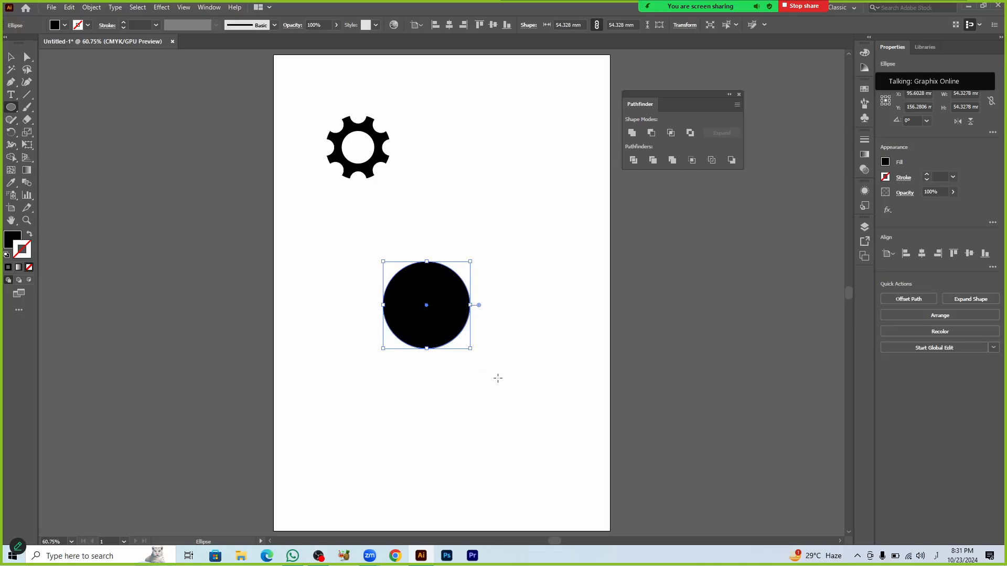
drag(498, 334, 426, 262)
key(v)
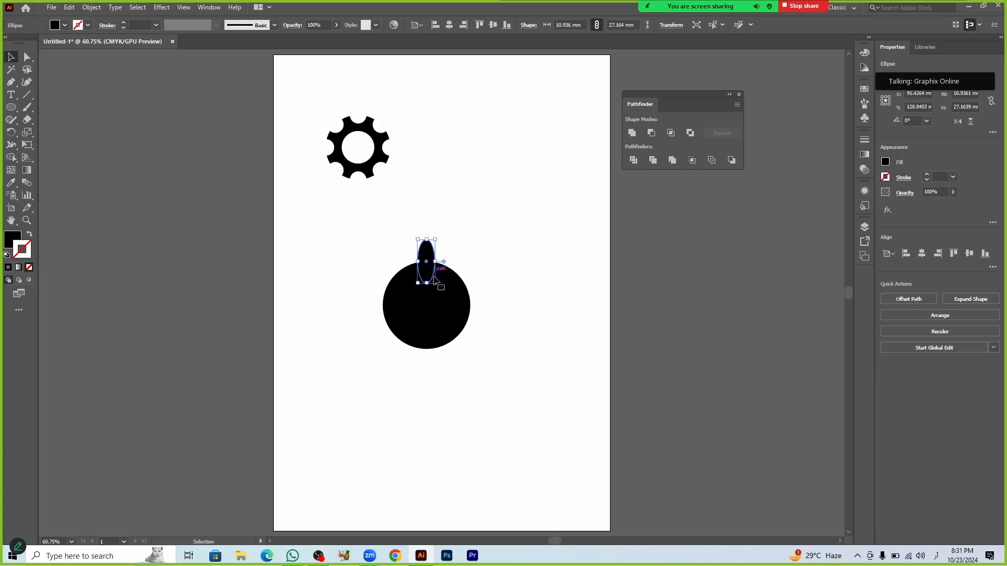
Step: Copy the ellipse in repeated 45° rotations about the circle's centre until eight ellipses surround the circle
key(r)
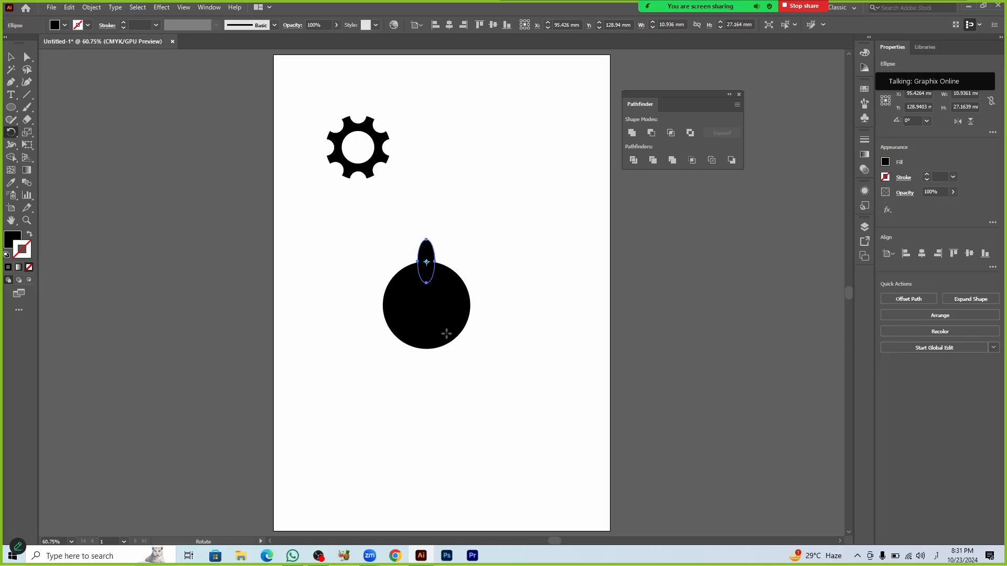
alt+click(426, 305)
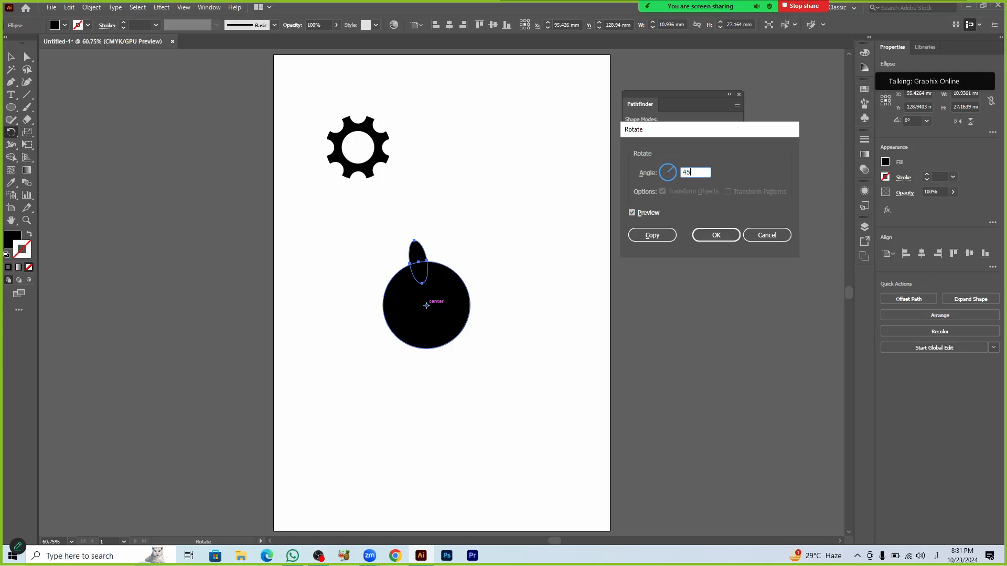
click(652, 235)
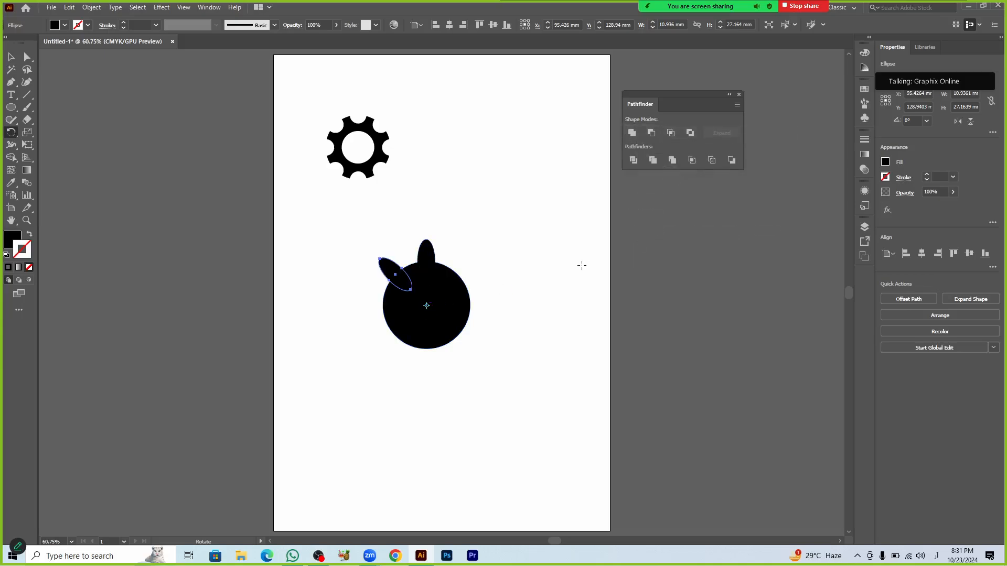
key(ctrl+d)
key(ctrl+d)
key(ctrl+d)
key(ctrl+d)
key(ctrl+d)
key(ctrl+d)
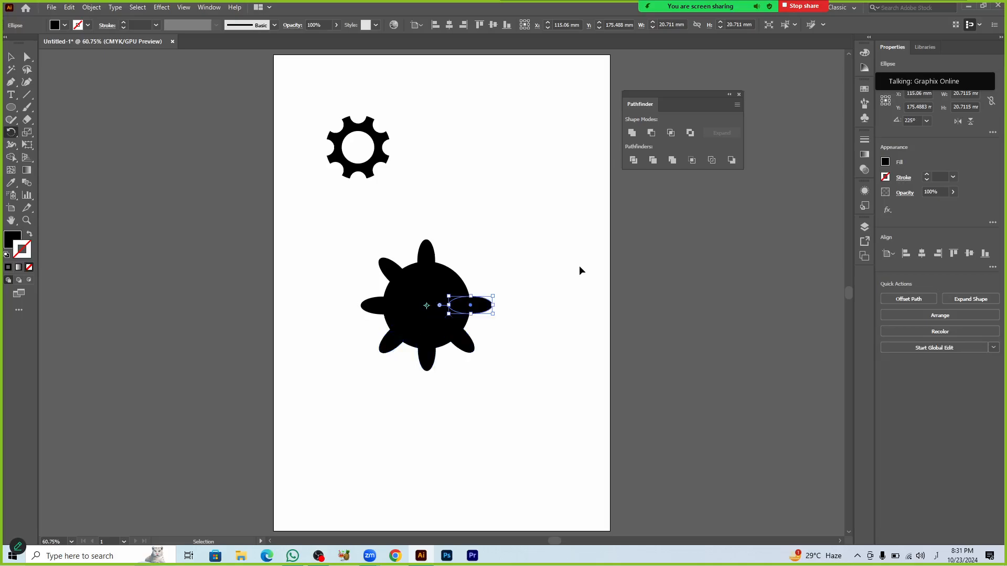
key(v)
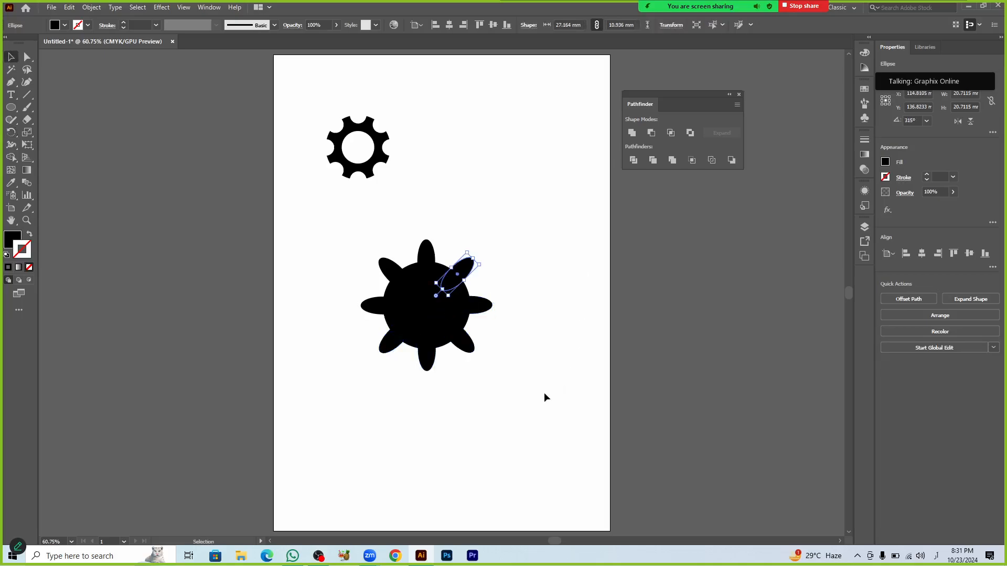
click(543, 392)
Step: Try uniting the large circle and the eight ellipses into one shape with Pathfinder Unite and undo it
drag(328, 230, 501, 385)
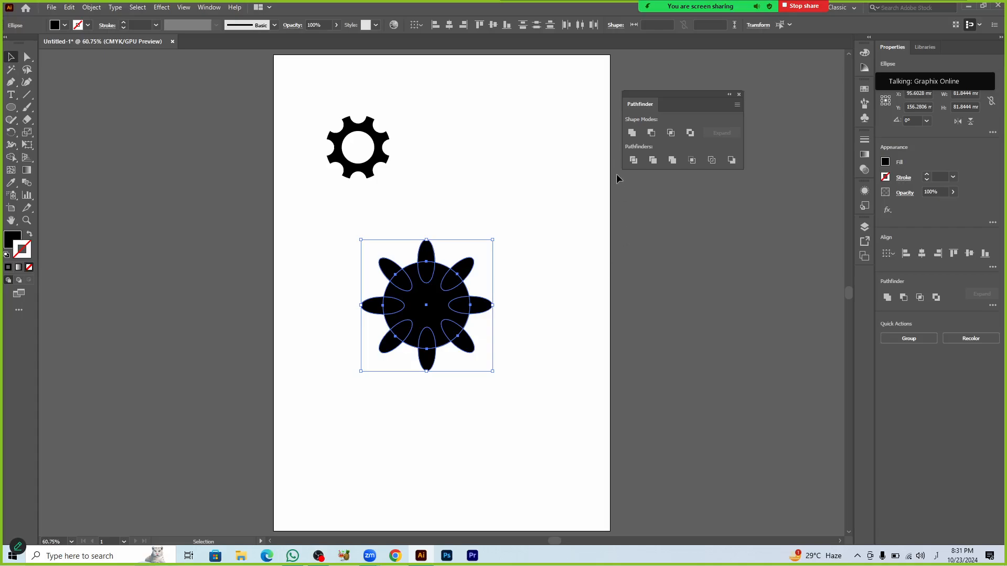
click(632, 133)
click(552, 271)
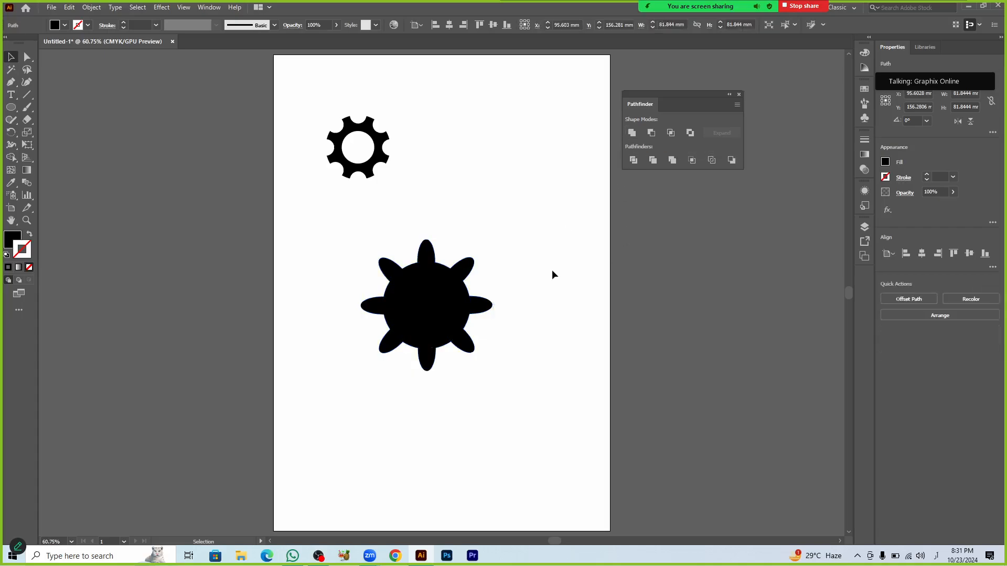
click(434, 321)
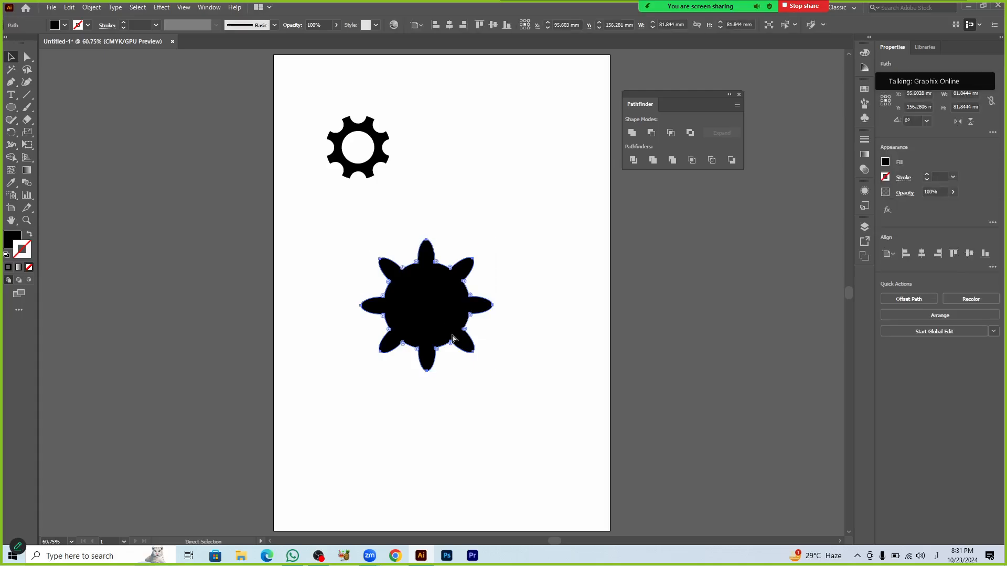
key(ctrl+z)
Step: Copy the large circle in place and scale the copy about its centre to a diameter of about 35 mm
click(475, 385)
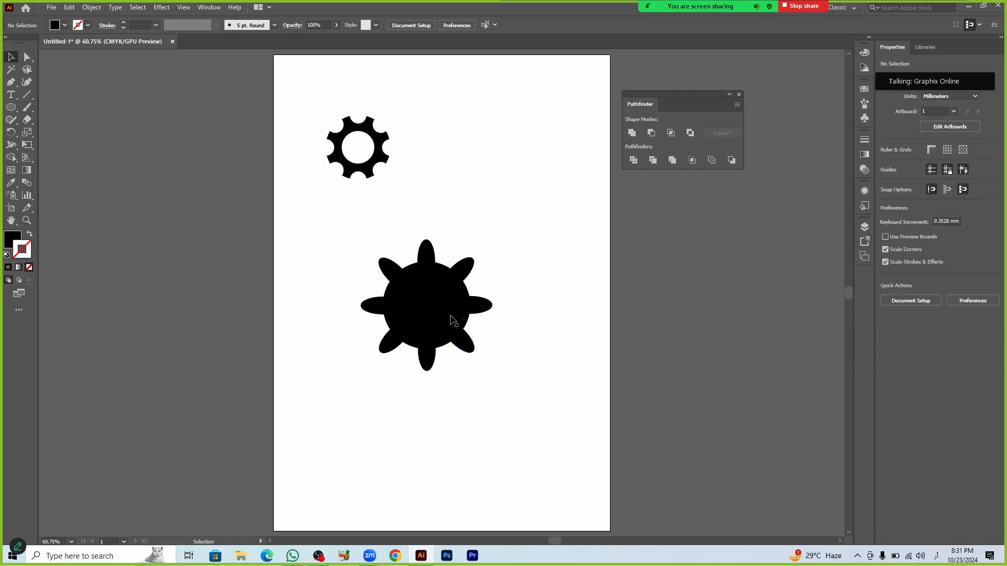
ctrl+click(445, 313)
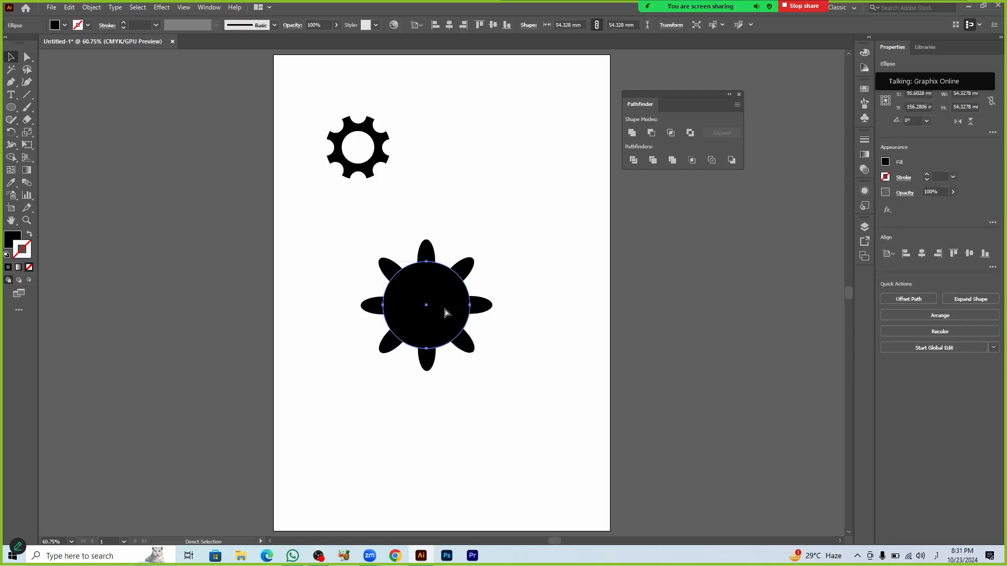
drag(469, 348, 454, 332)
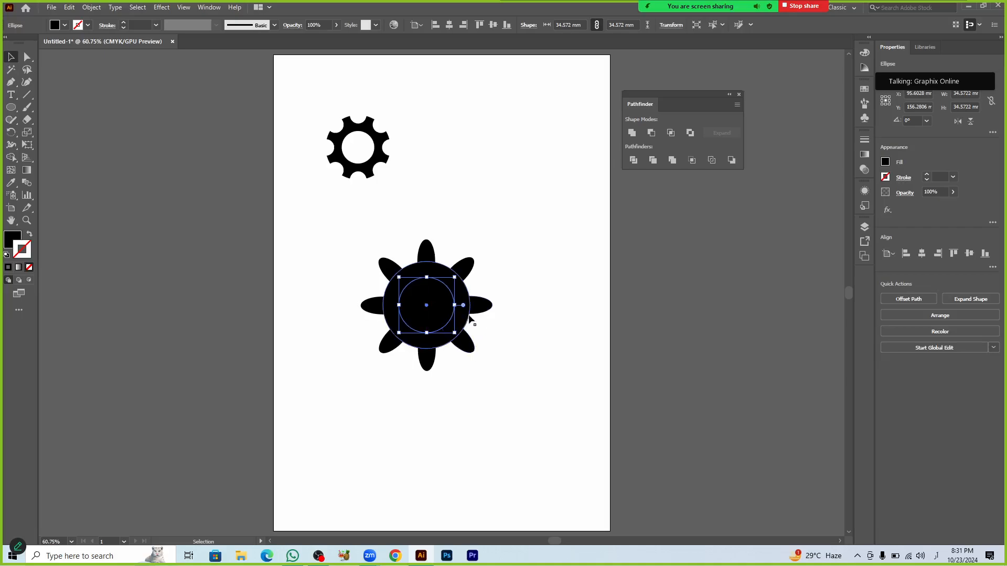
Step: Try cutting the small circle out of the large one with Minus Front and uniting the ring with the ellipses, and undo both
shift+click(467, 319)
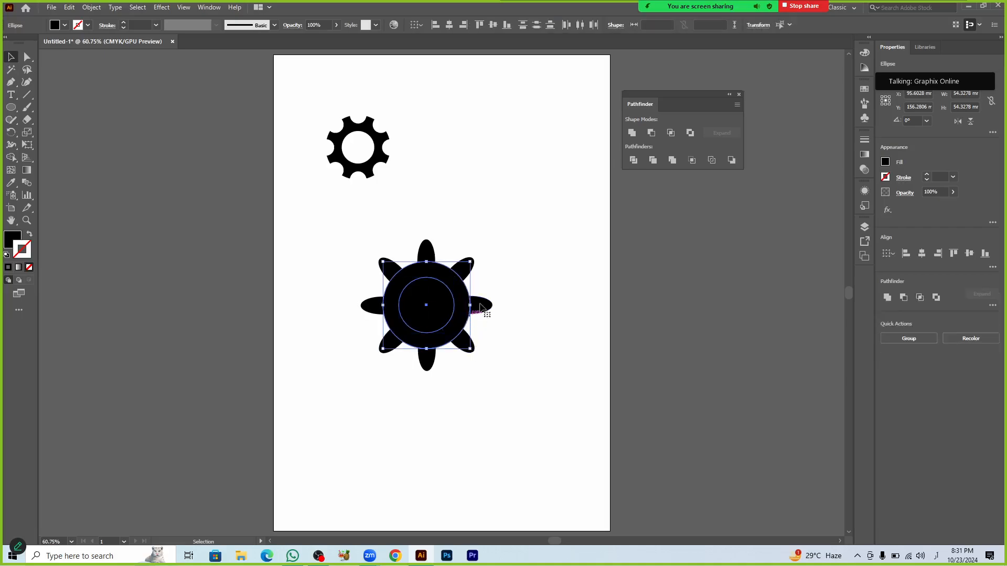
click(652, 160)
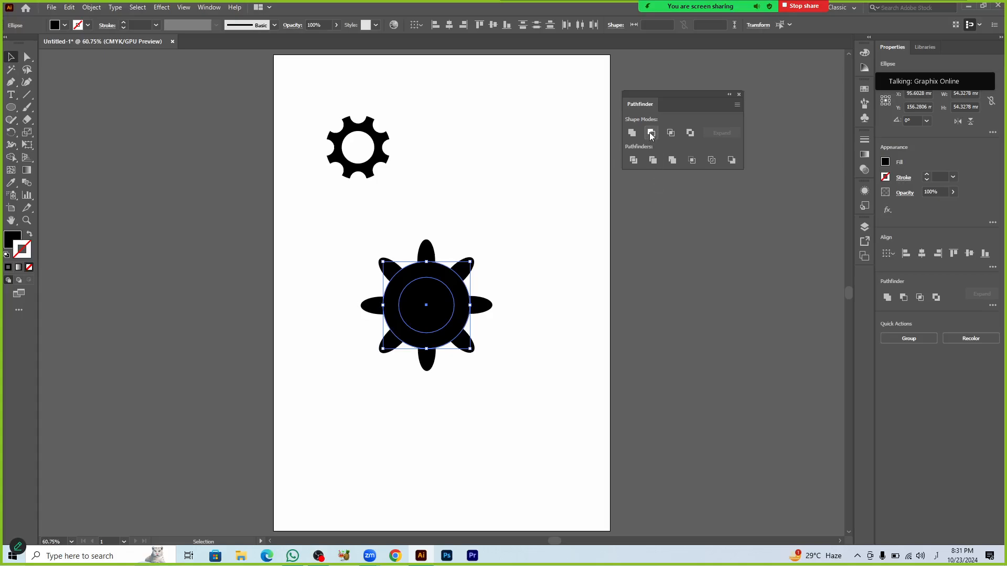
click(559, 304)
drag(334, 227, 502, 409)
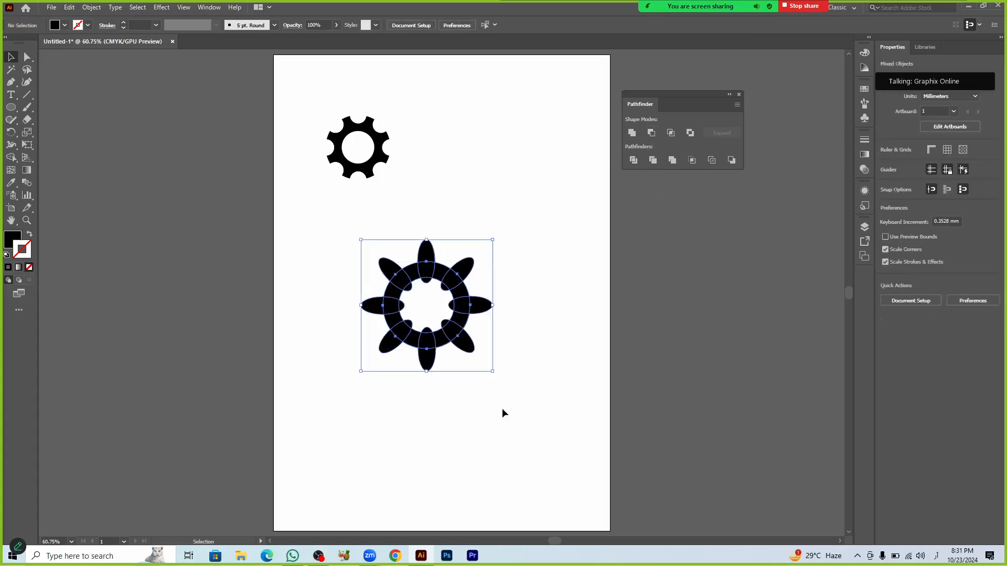
click(633, 133)
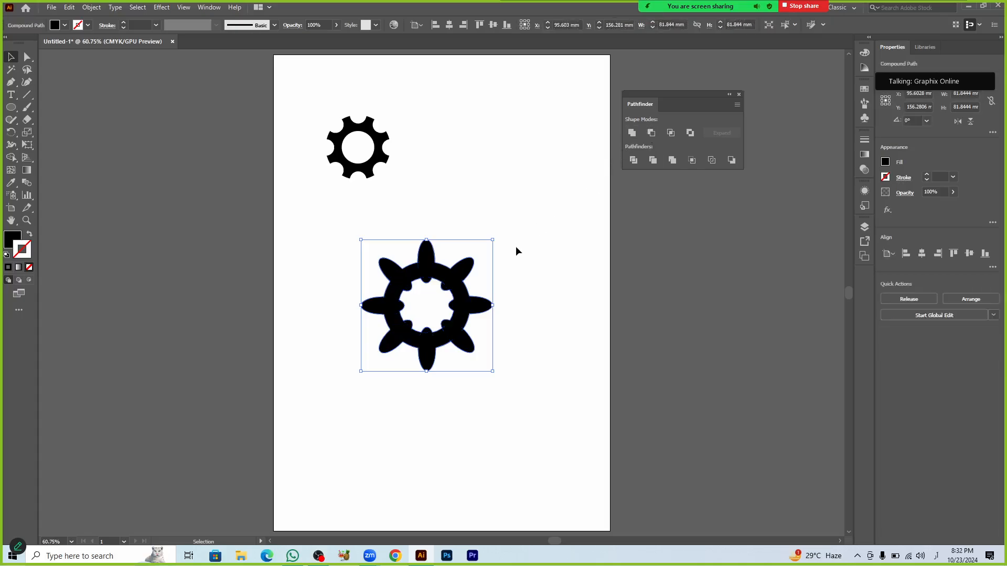
key(ctrl+z)
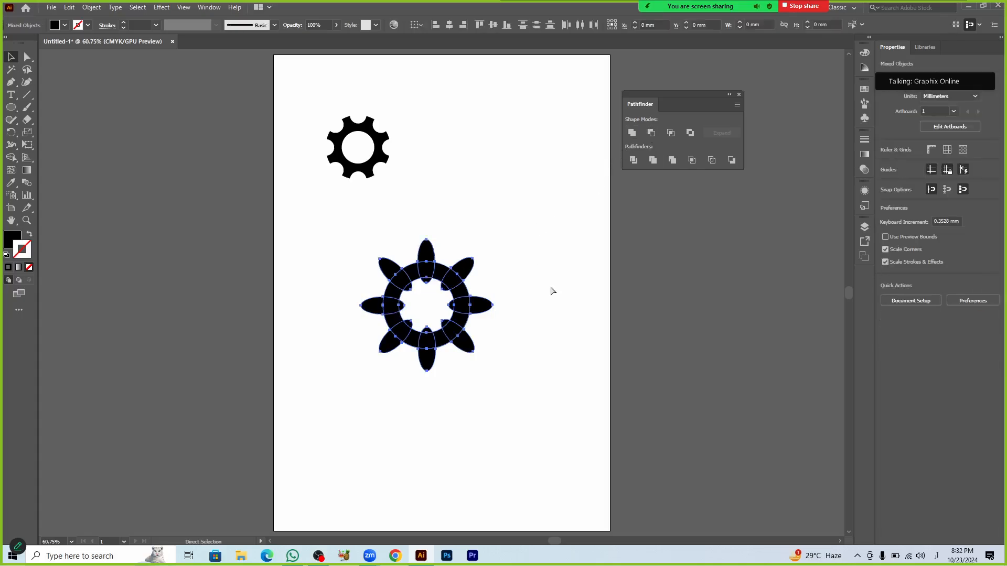
key(ctrl+z)
key(v)
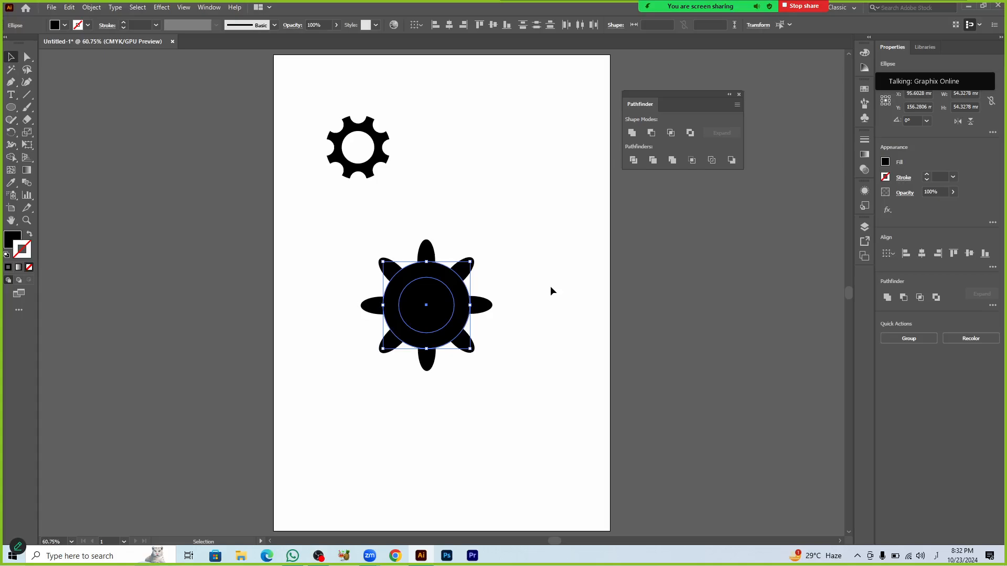
Step: Enlarge the inner circle about its centre to a diameter of about 44 mm
click(550, 288)
click(454, 304)
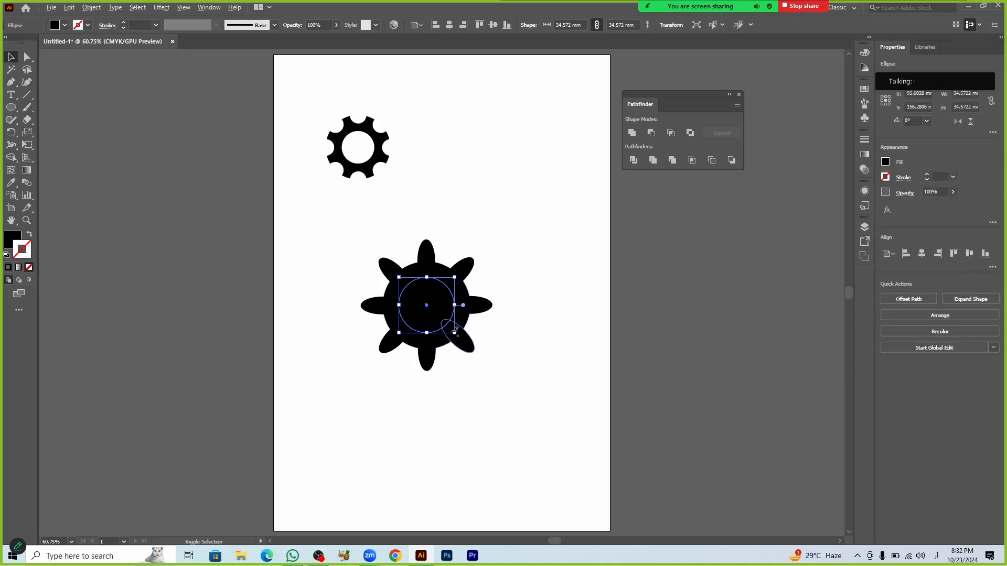
drag(455, 334, 464, 341)
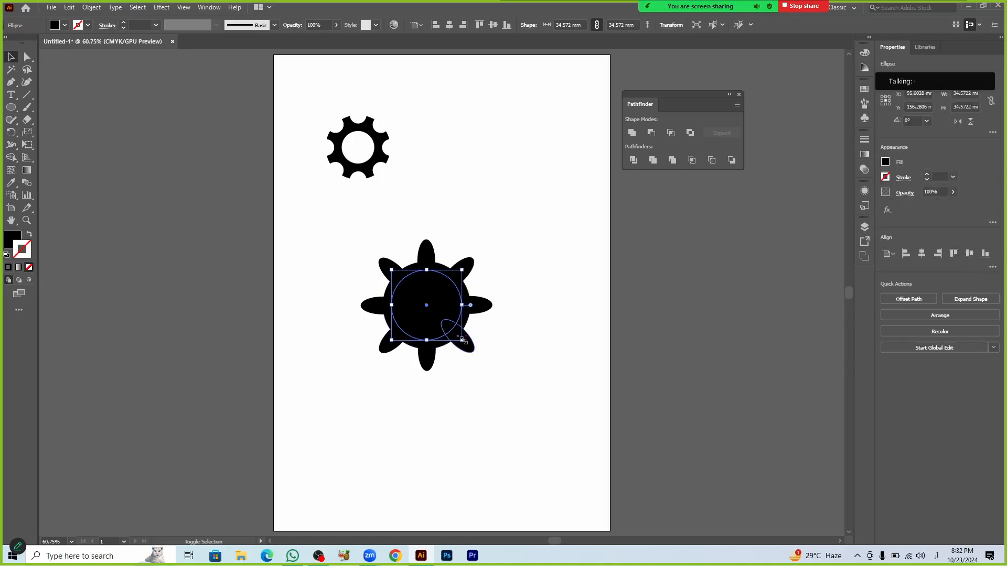
Step: Try filling the inner circle with white and undo the colour change
click(22, 241)
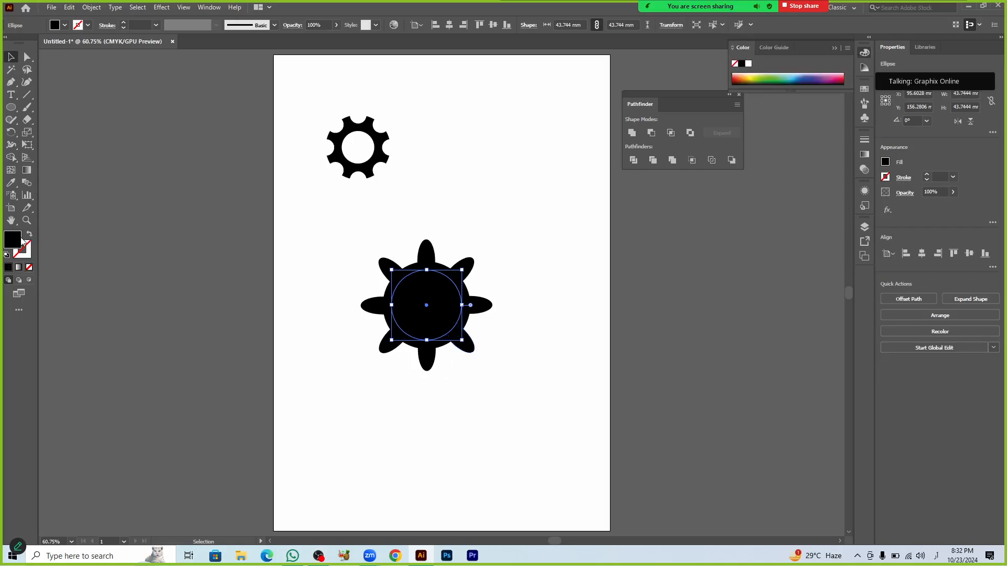
click(748, 64)
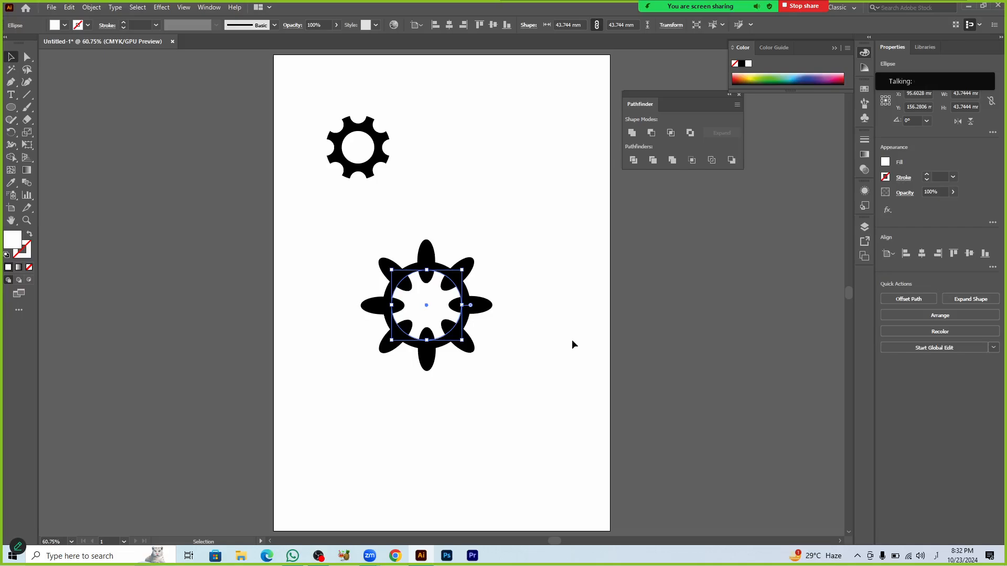
key(ctrl+z)
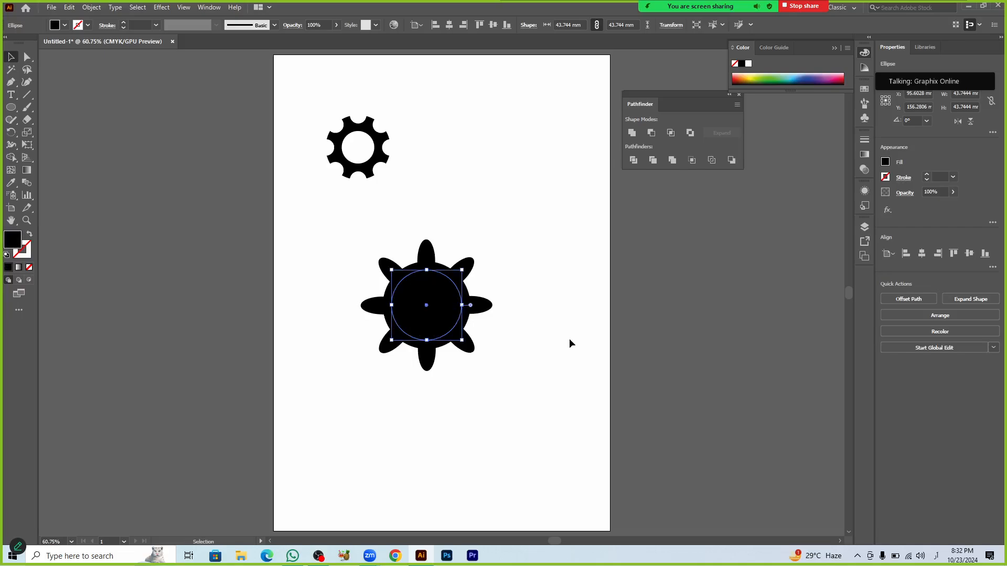
Step: Unite both concentric circles and the eight ellipses into a single shape with Pathfinder Unite
drag(352, 232, 529, 380)
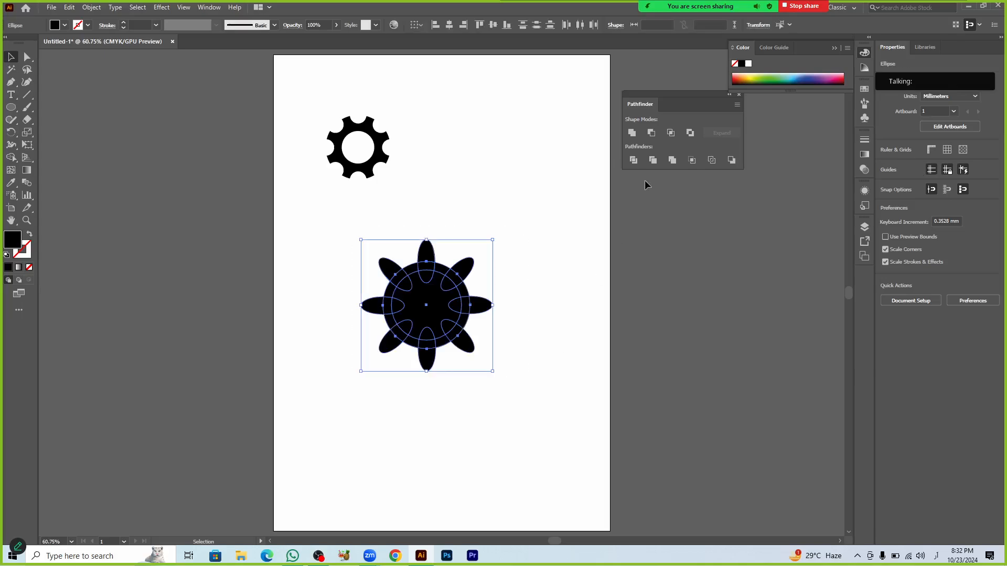
click(633, 133)
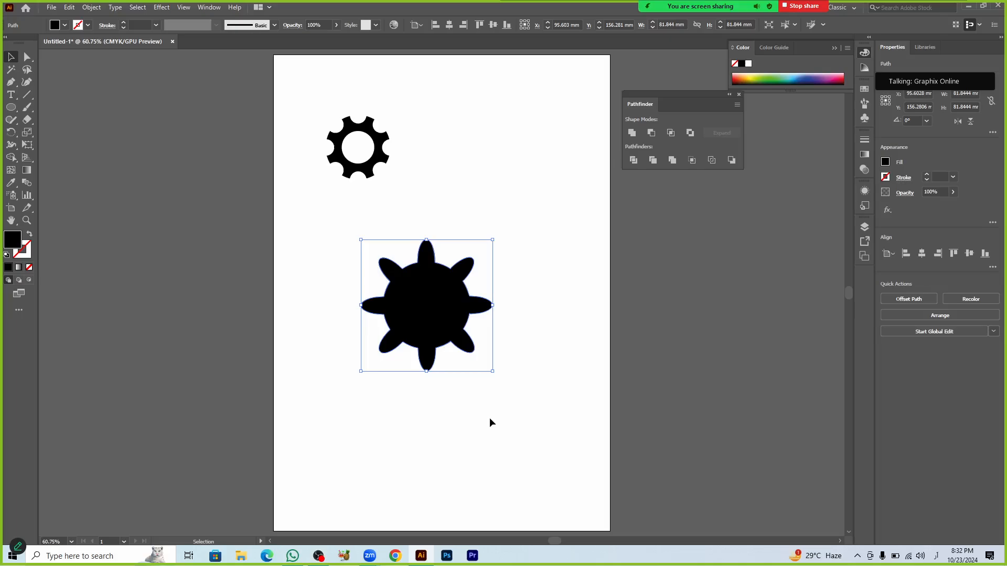
Step: Move the united shape slightly, examine its paths in Outline view, and undo the move
drag(454, 336, 477, 321)
key(ctrl+y)
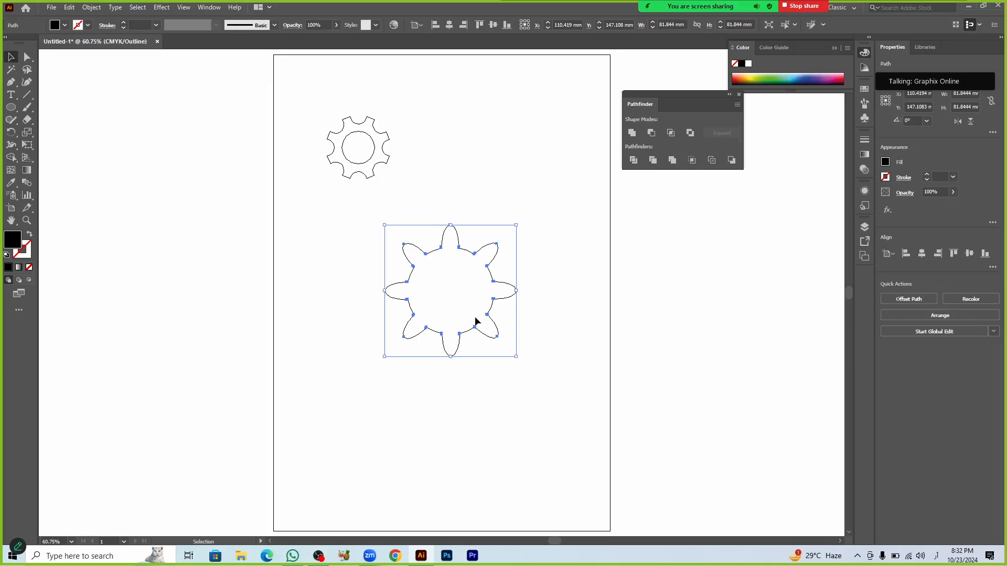
click(483, 468)
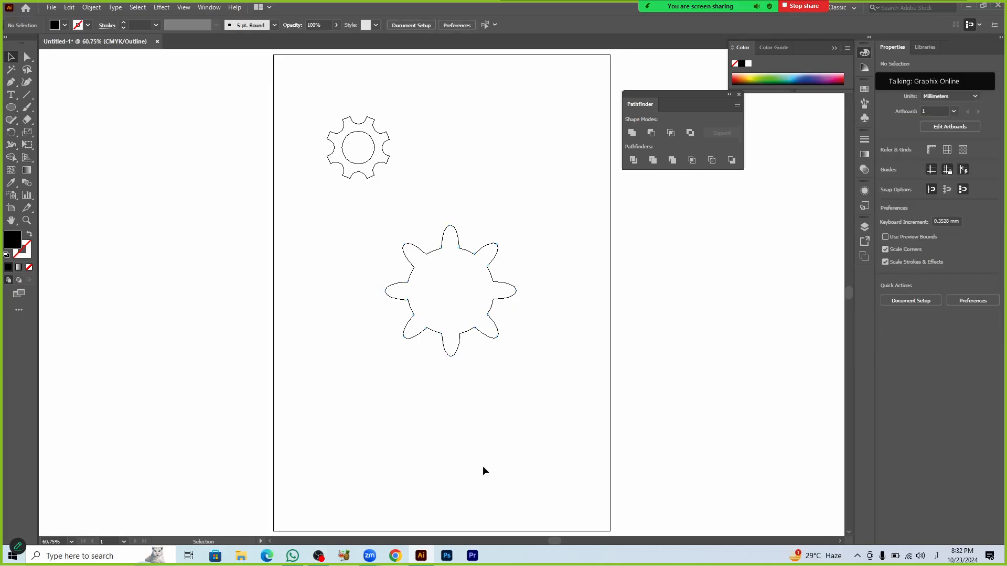
key(a)
key(ctrl+z)
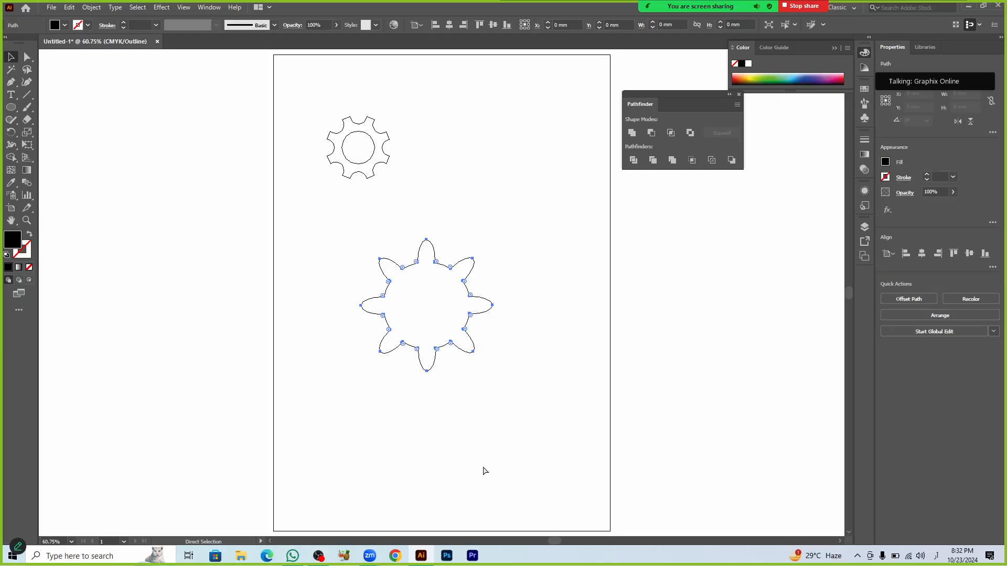
Step: Undo the last shape merge on the petal gear and return the artwork from outline to preview display
key(ctrl+z)
click(484, 467)
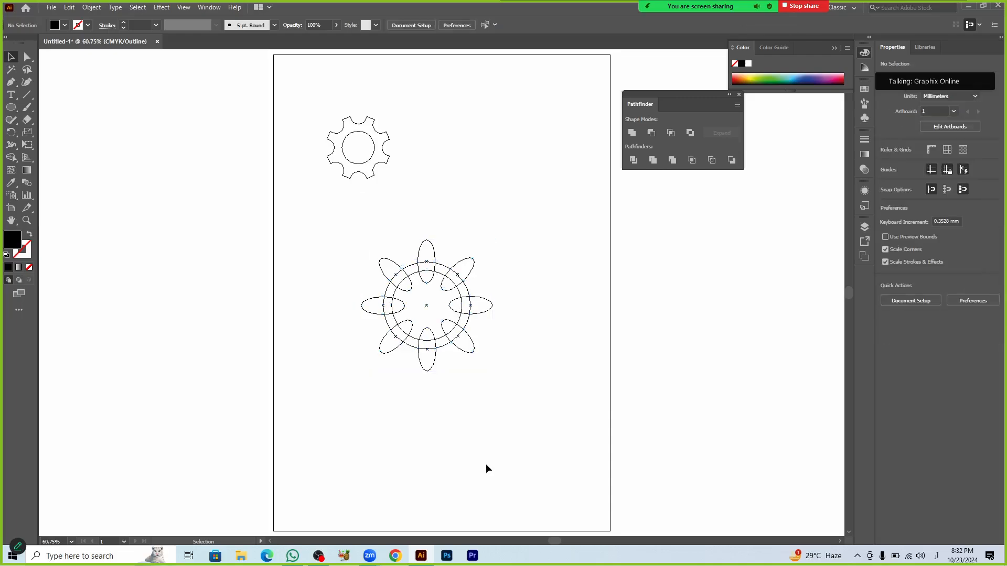
key(ctrl+y)
key(v)
Step: Delete all the overlapping circles and ellipses of the large petal gear in the middle of the artboard
click(419, 317)
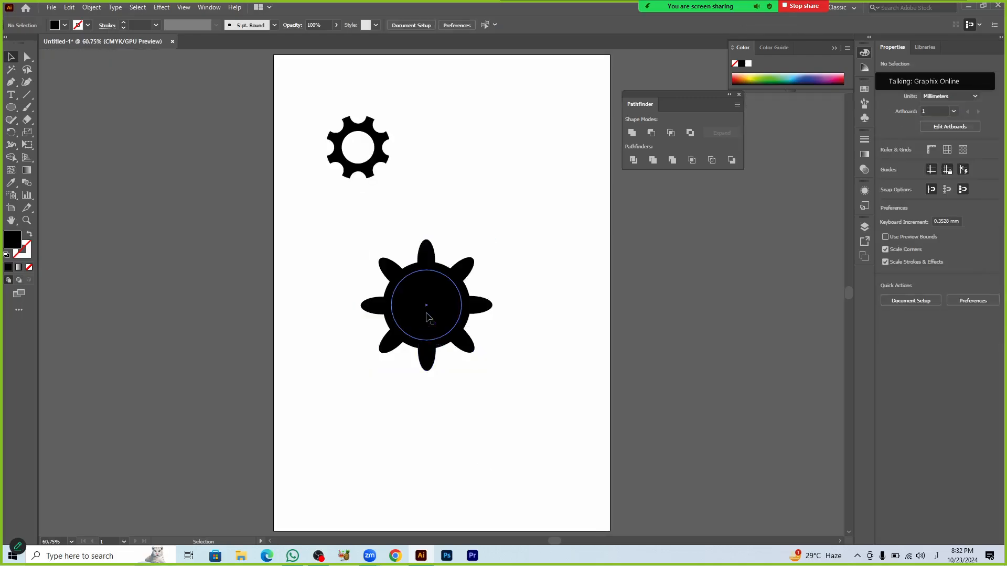
drag(322, 231, 516, 381)
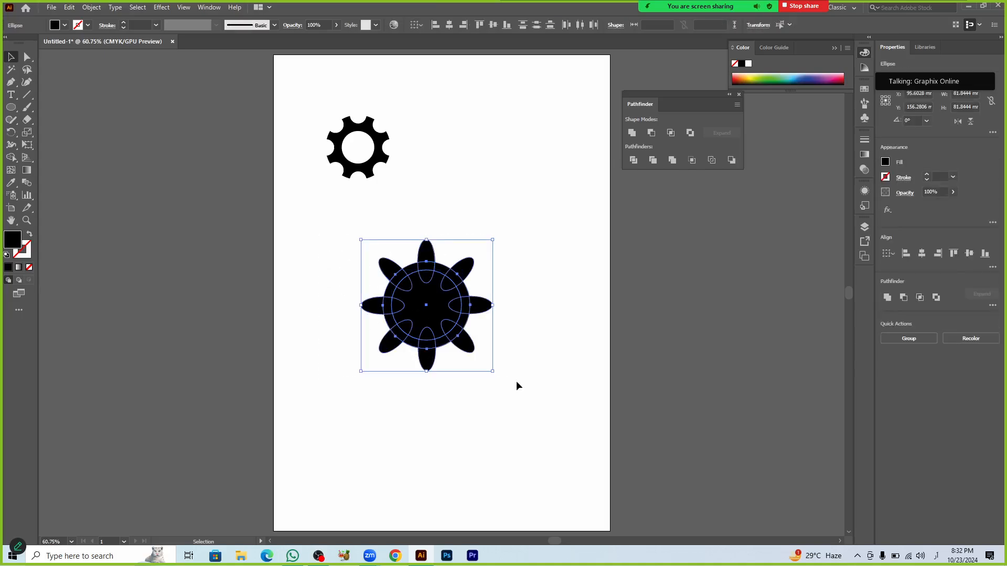
key(Delete)
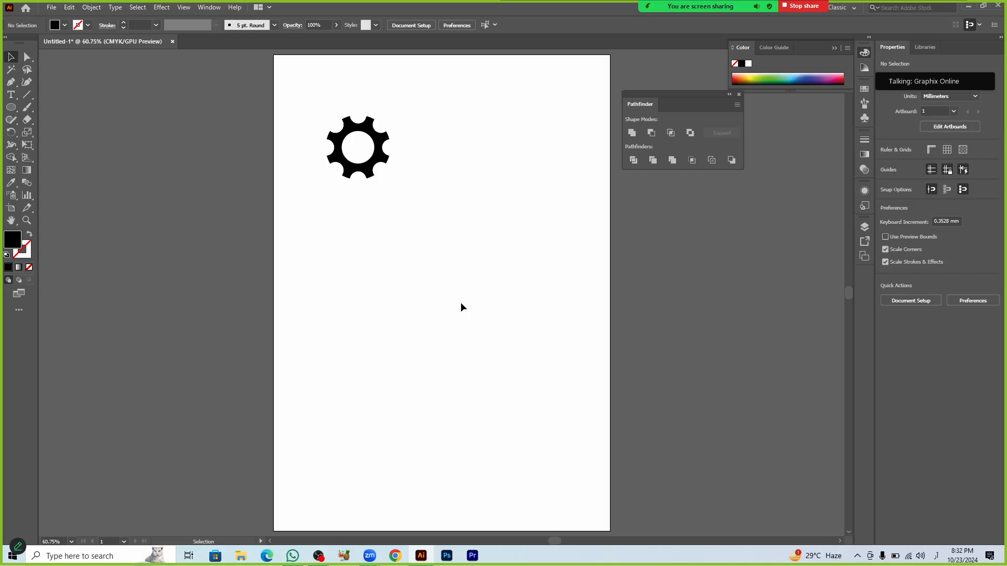
Step: Draw a black square about 40 mm wide right of the artboard's centre and round its corners to about 3.7 mm
key(m)
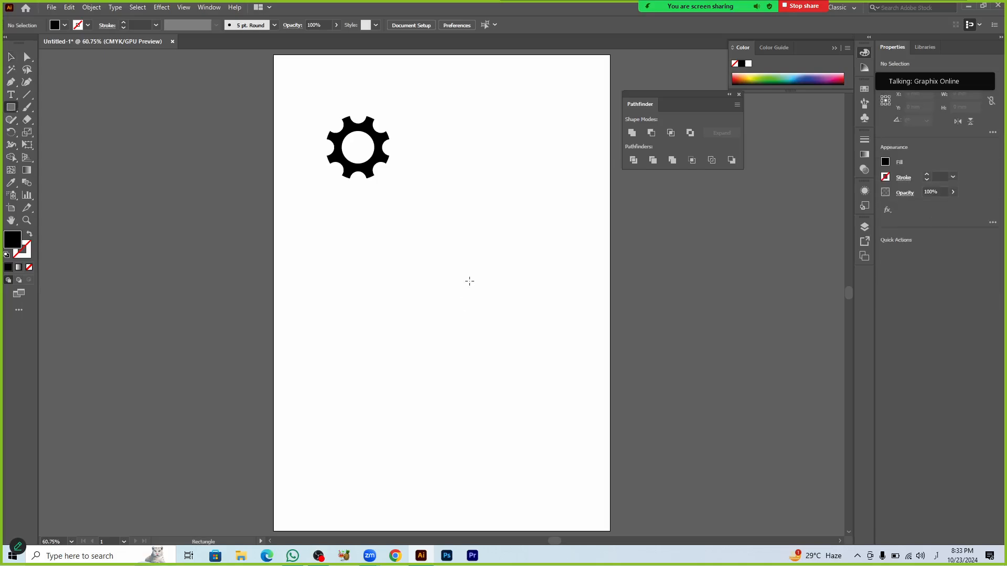
drag(454, 270, 518, 333)
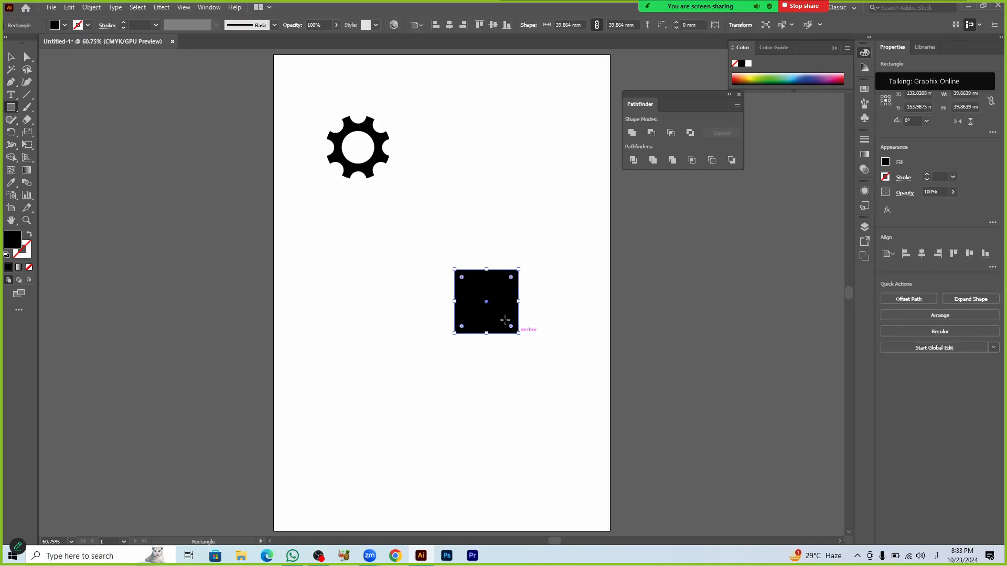
drag(462, 276, 458, 280)
key(v)
click(495, 385)
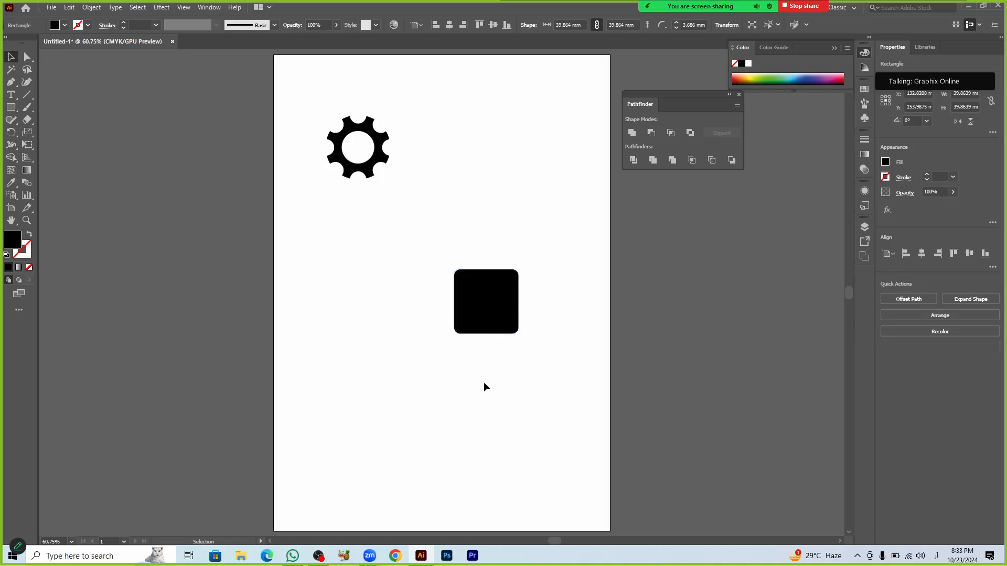
Step: Create a three-sided polygon with a 17.639 mm radius below and to the left of the rounded square
click(11, 107)
click(53, 145)
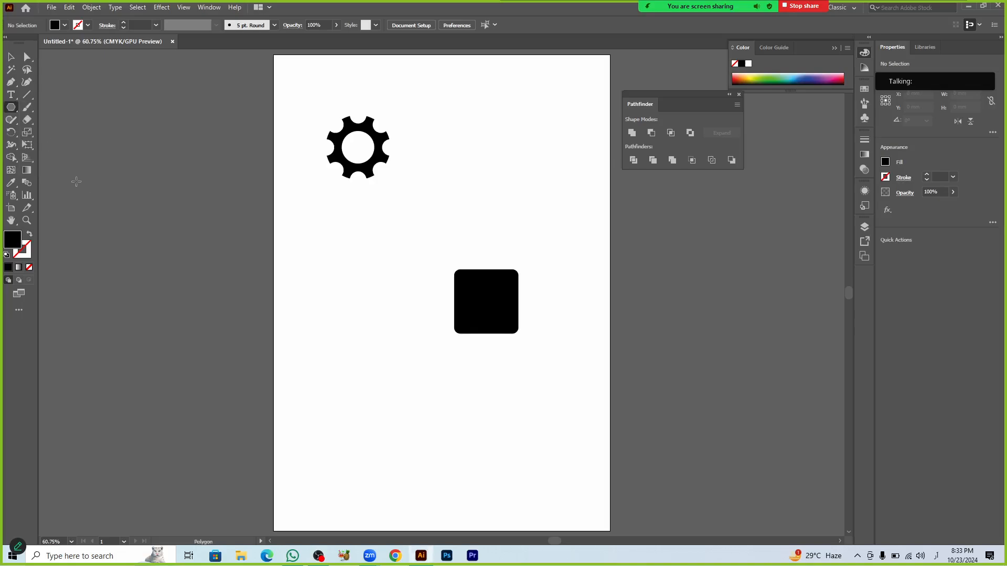
click(397, 371)
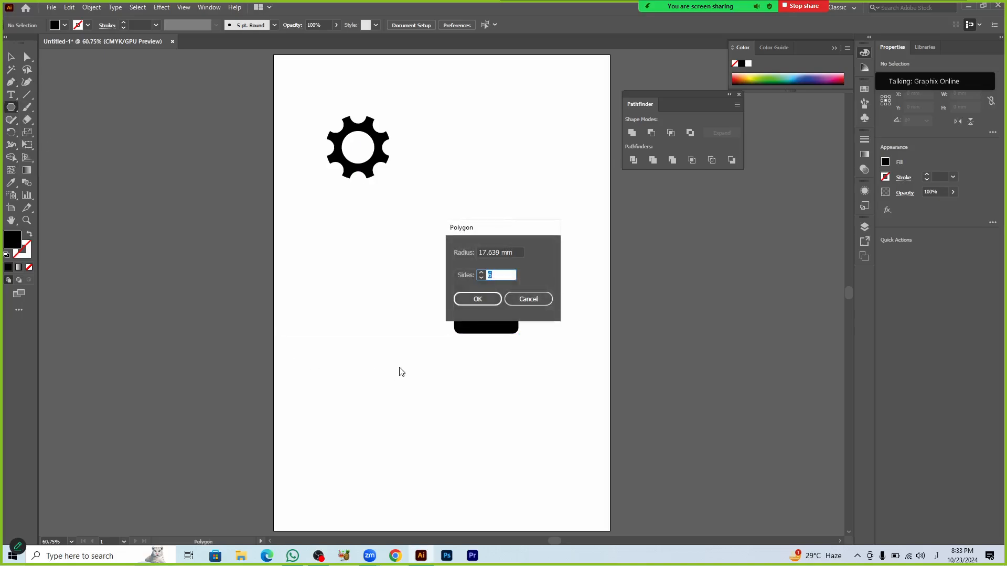
key(Return)
key(v)
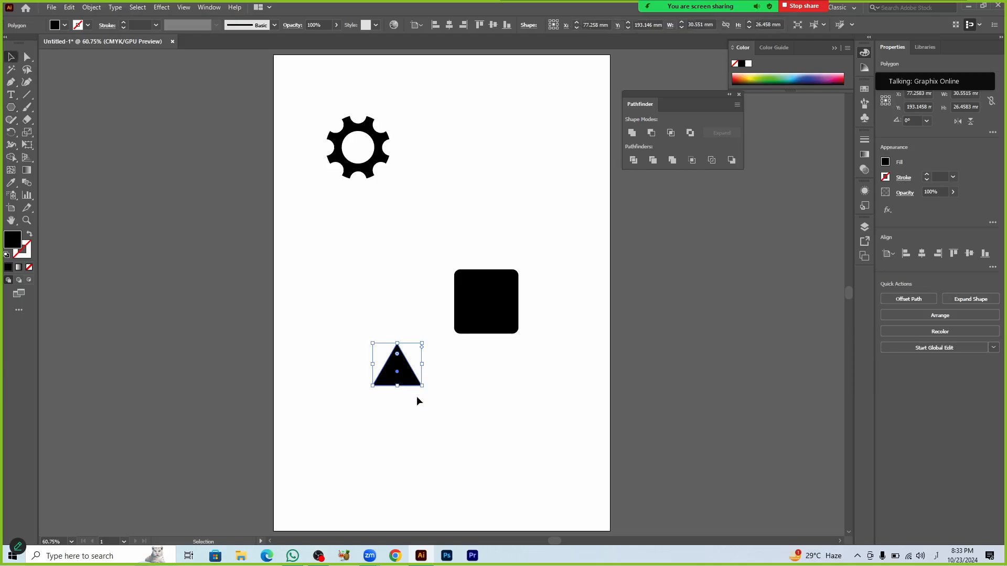
Step: Rotate the triangle 180°, shrink it to about 14 mm wide and place it centred on the square's lower edge
drag(427, 392, 366, 353)
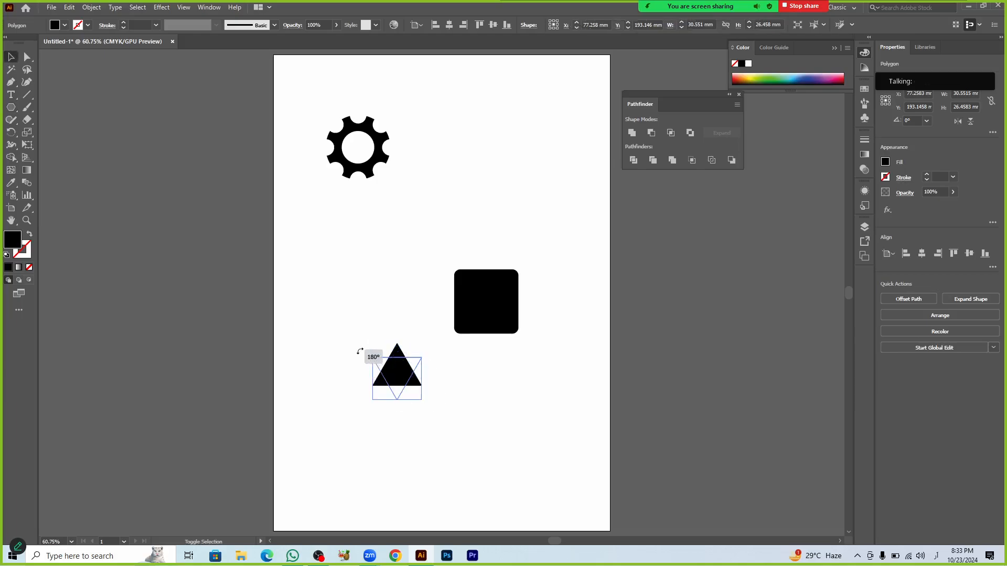
drag(421, 378, 486, 333)
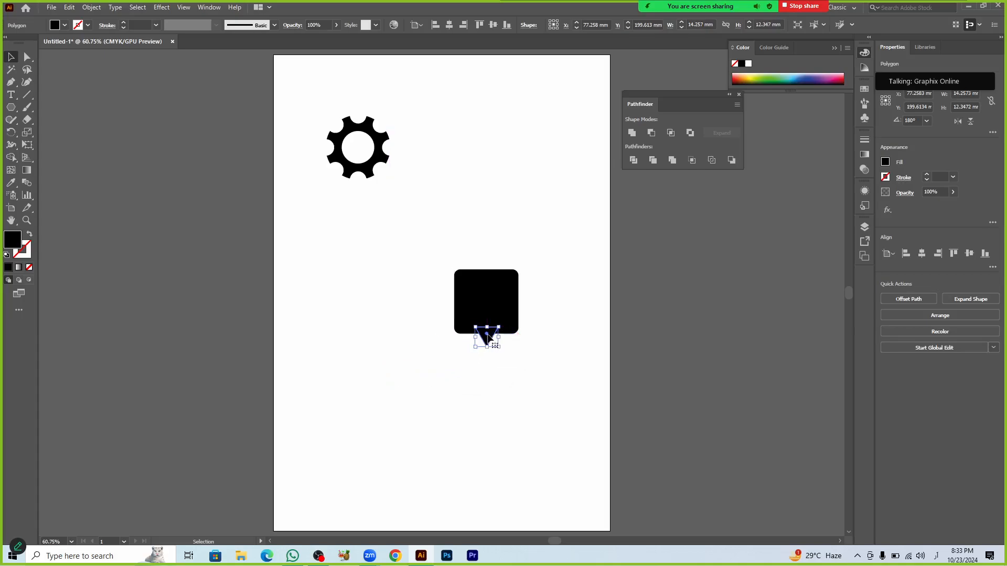
click(506, 369)
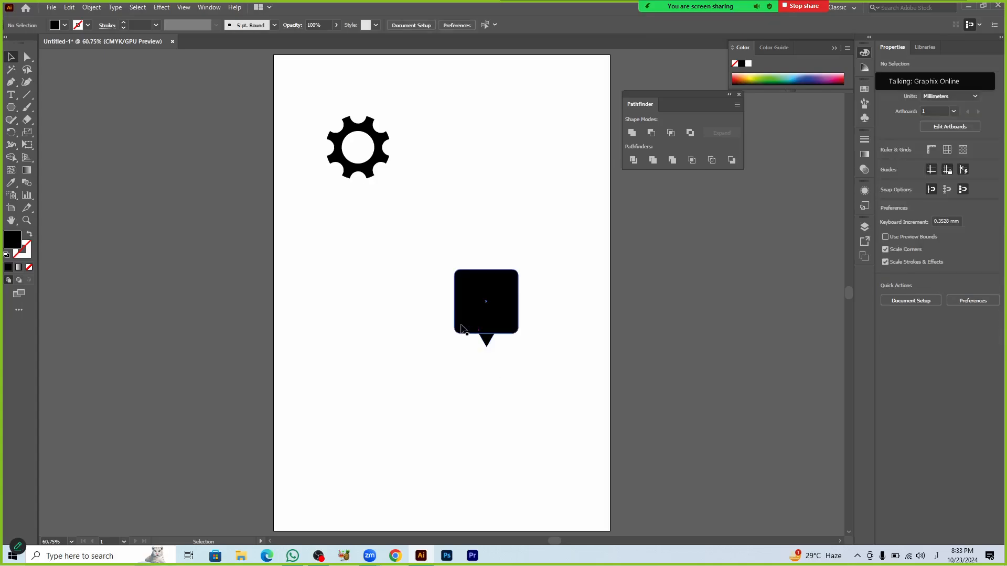
Step: Unite the rounded square and the small triangle into a single speech bubble shape
click(486, 341)
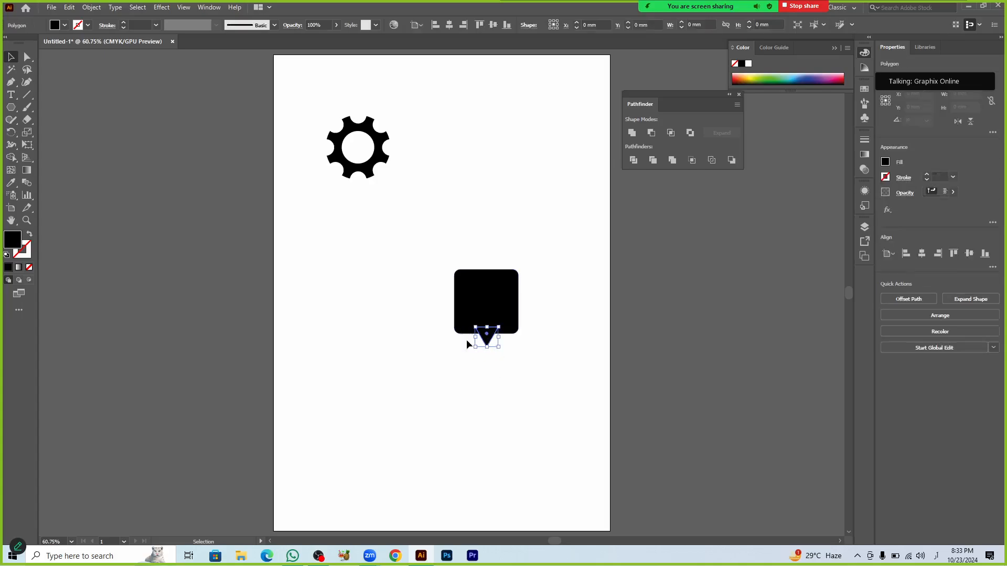
drag(427, 264, 542, 357)
click(632, 133)
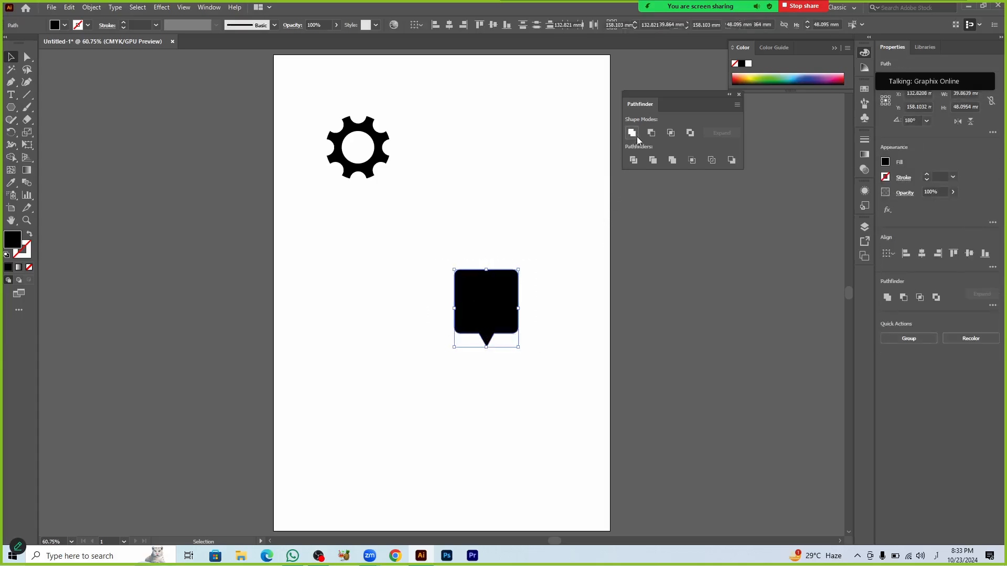
click(582, 341)
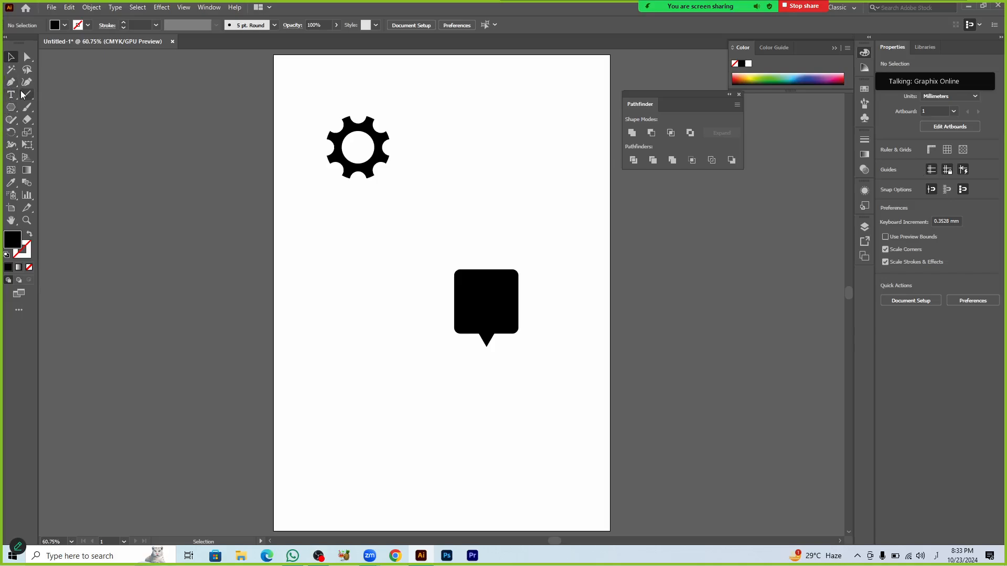
Step: Draw a thin rounded bar about 27 mm by 2.8 mm across the upper part of the speech bubble
drag(17, 107, 46, 121)
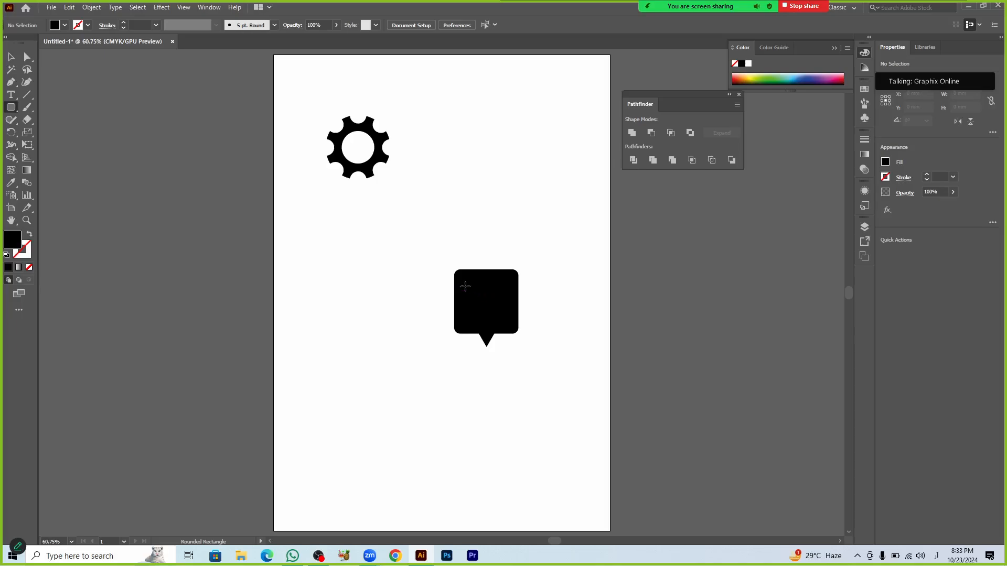
drag(466, 286, 510, 290)
key(v)
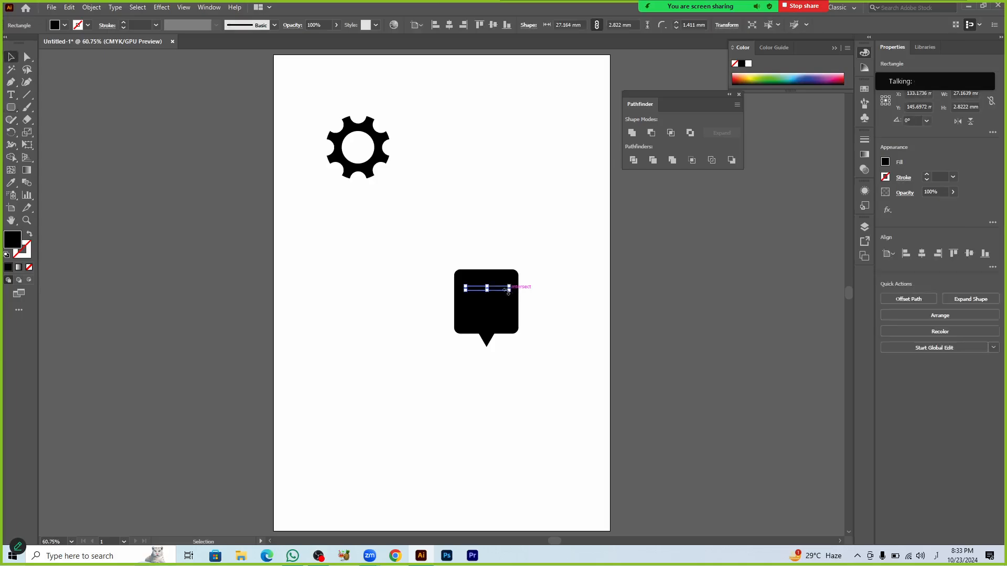
drag(498, 291, 498, 296)
key(ctrl+z)
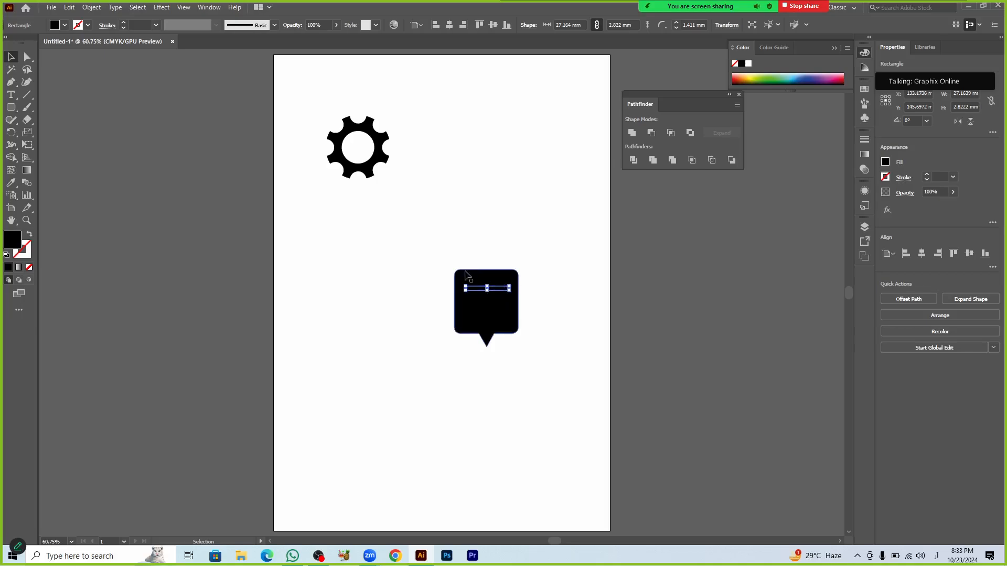
Step: Align the rounded bar and the speech bubble to each other's horizontal centre
drag(439, 250, 520, 349)
click(922, 253)
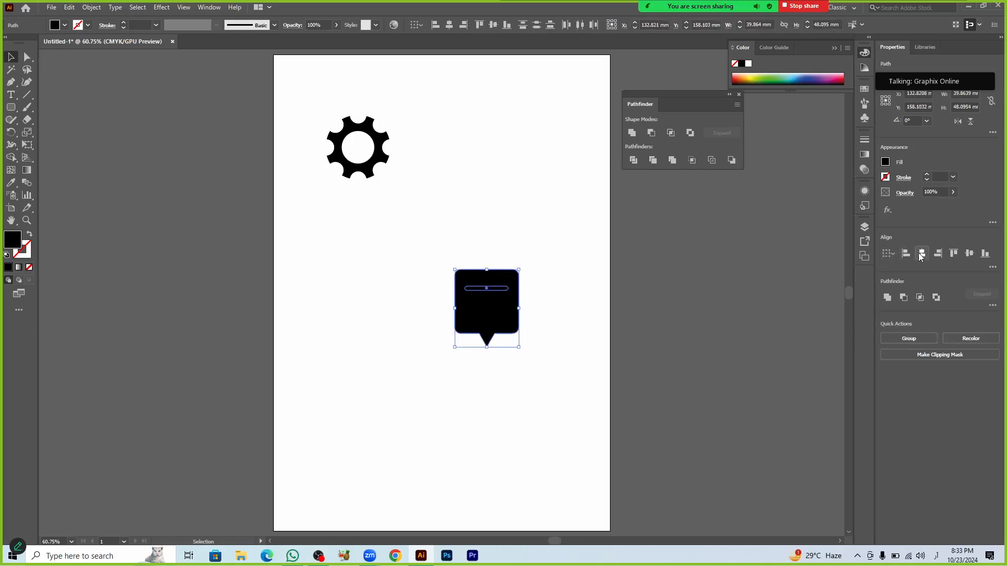
click(568, 347)
Step: Copy the bar downward inside the speech bubble and repeat the copy twice to make four evenly spaced bars
mouse_move(479, 289)
mouse_down()
mouse_move(487, 286)
mouse_move(488, 304)
mouse_up()
key(ctrl+d)
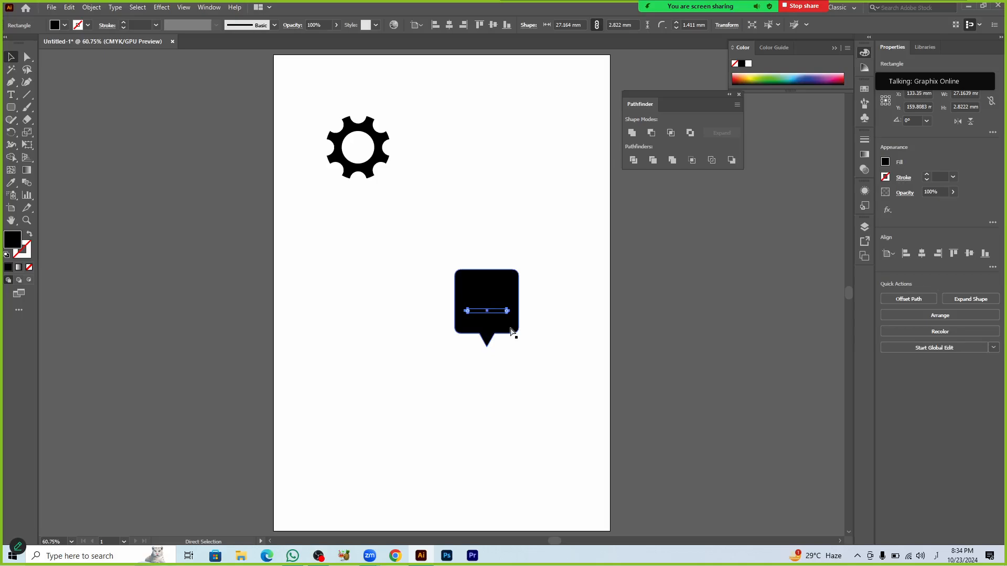
key(ctrl+d)
click(531, 369)
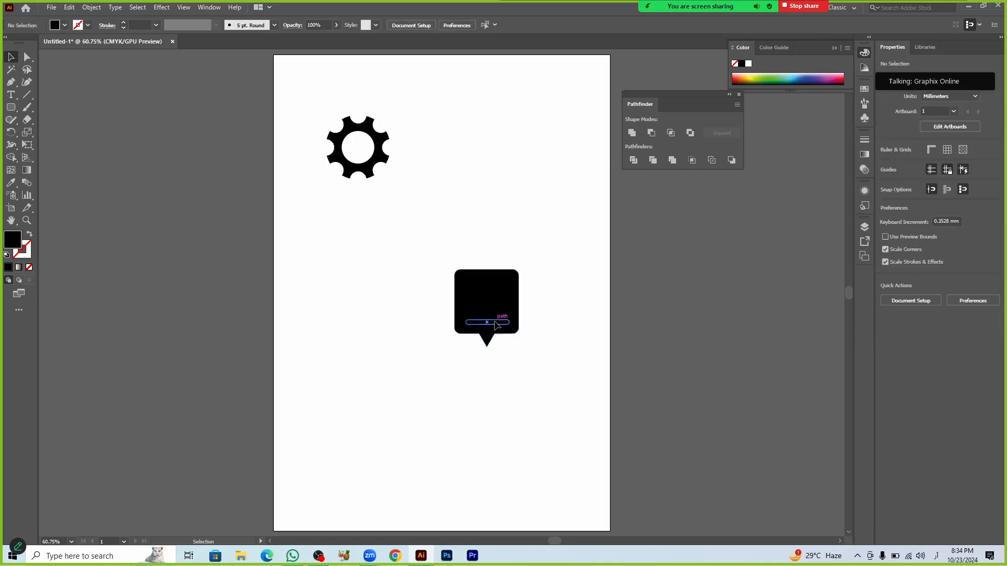
Step: Group the four rounded bars inside the speech bubble
click(496, 323)
shift+click(495, 310)
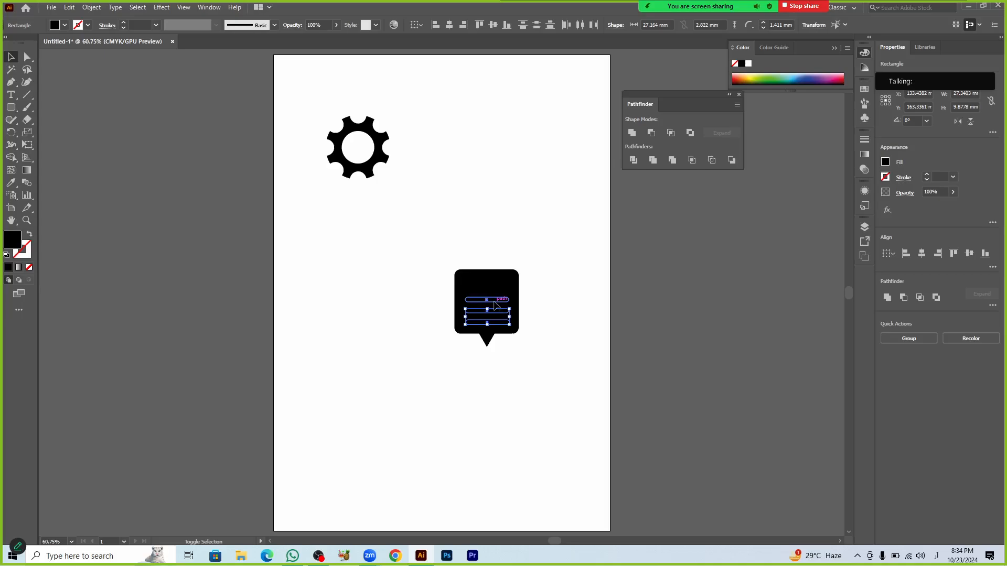
shift+click(495, 300)
shift+click(497, 288)
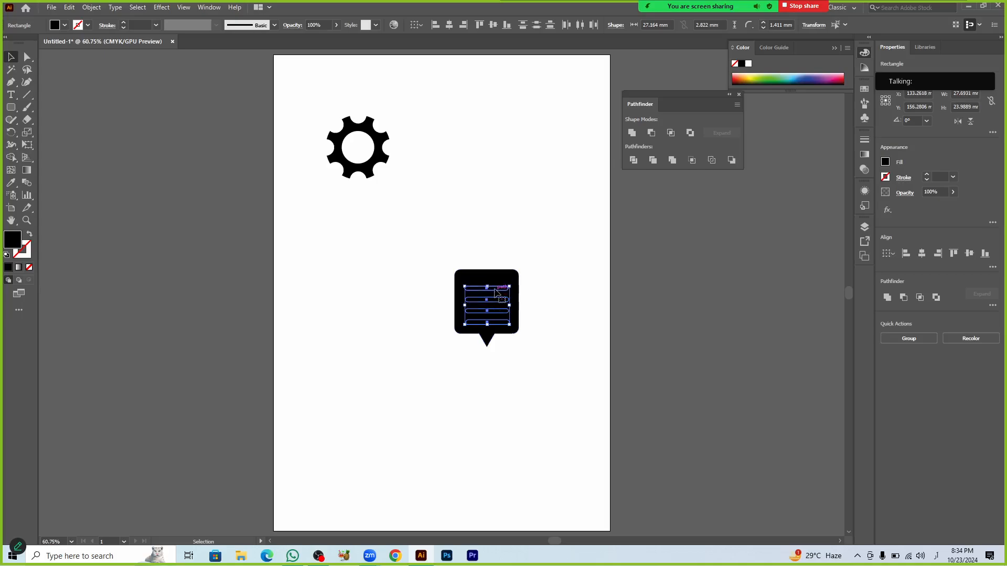
key(ctrl+g)
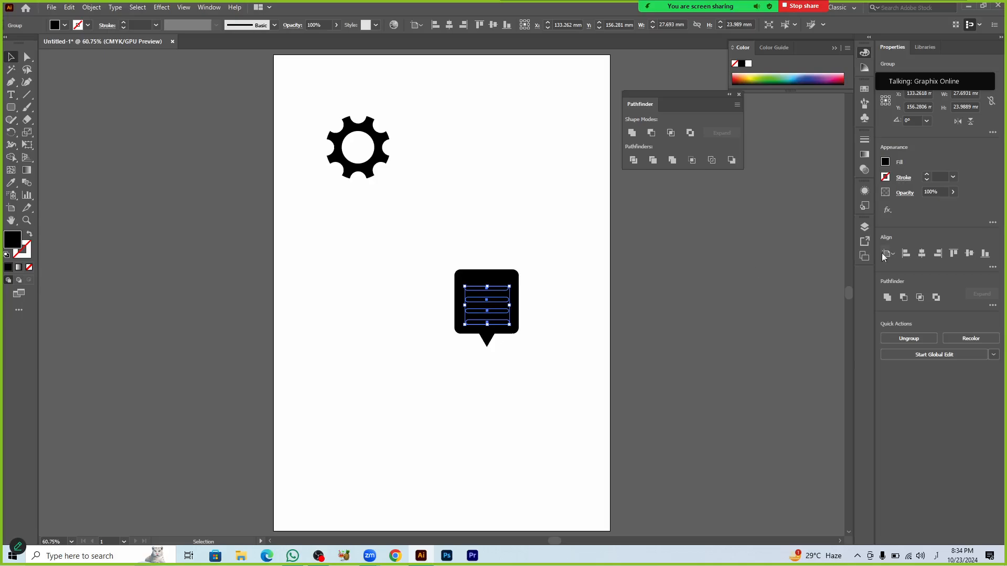
Step: Align the bar group and the speech bubble to each other's vertical centre
drag(418, 247, 498, 350)
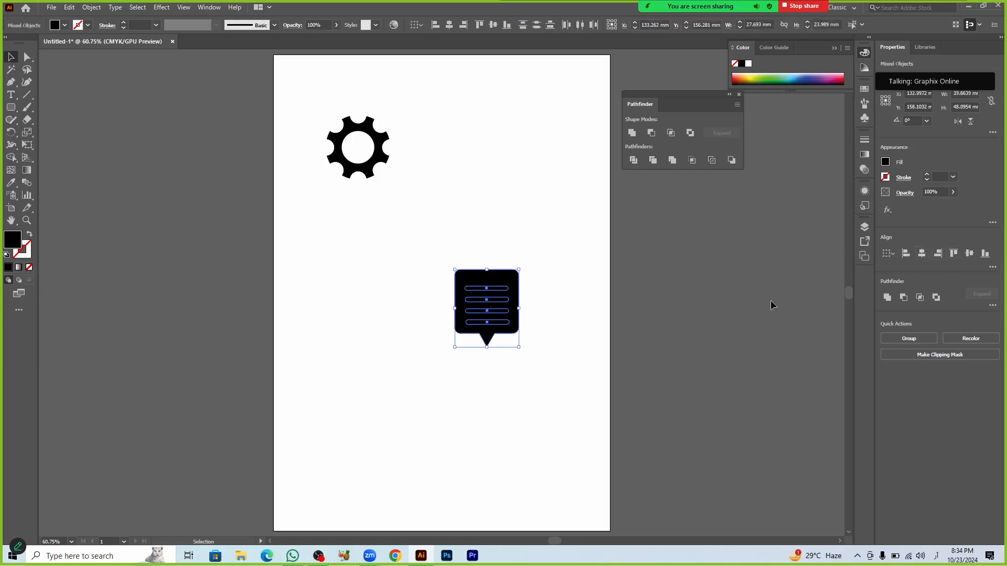
click(968, 253)
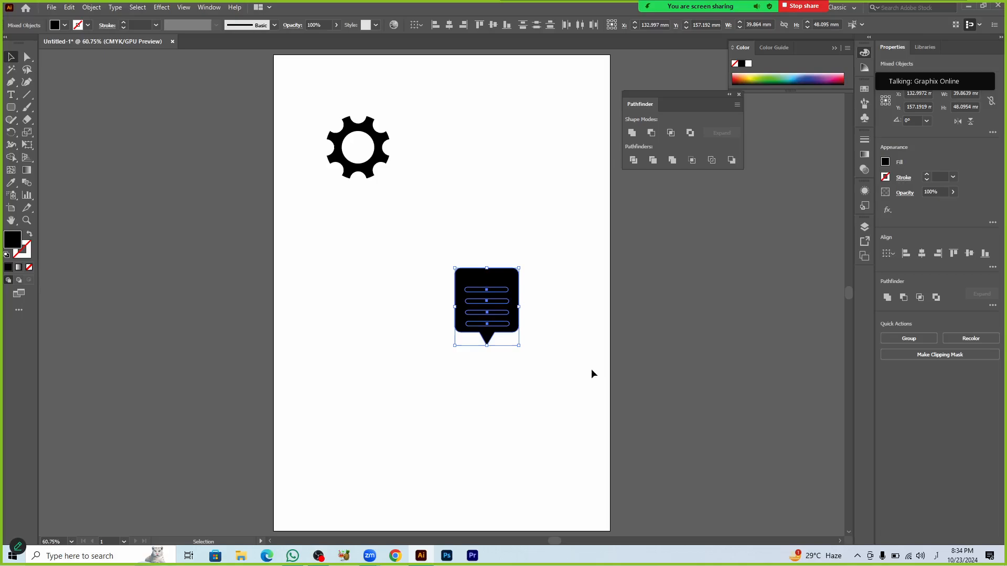
click(548, 382)
Step: Move the bar group slightly upward so it sits centred in the square part of the speech bubble
click(493, 317)
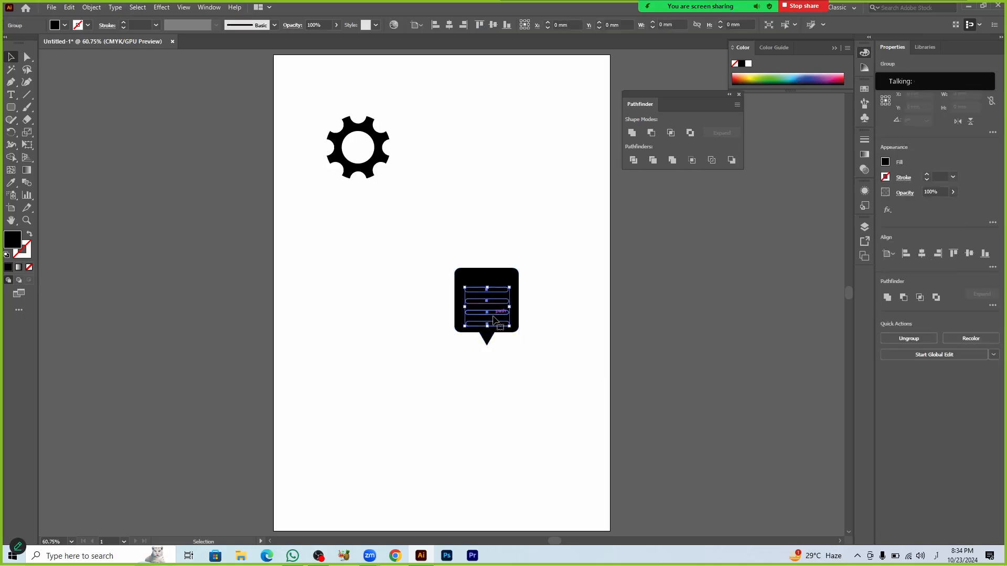
drag(493, 319, 493, 311)
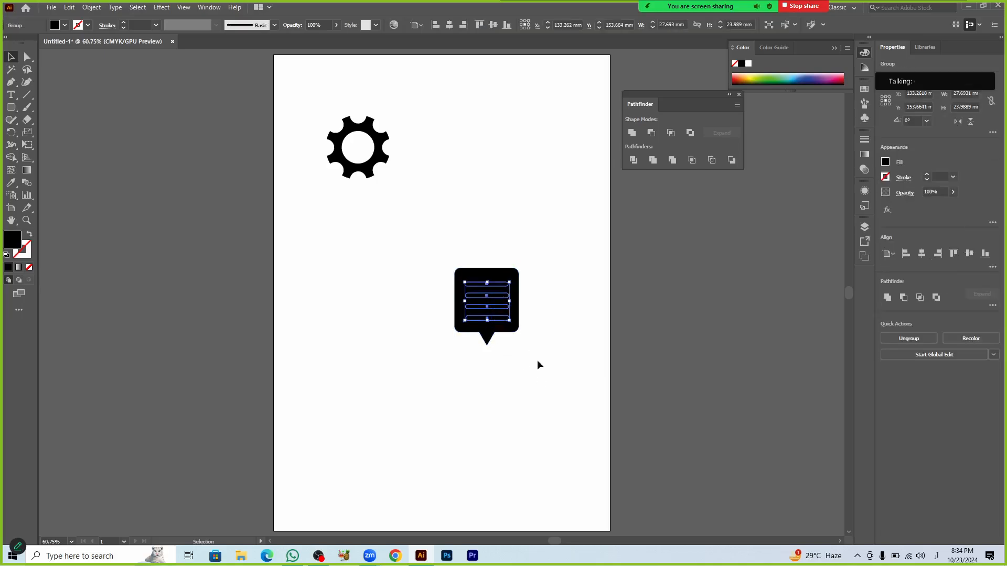
click(537, 360)
Step: Cut the bars out of the speech bubble with Minus Front and place the icon to the right of the gear
drag(411, 257, 576, 363)
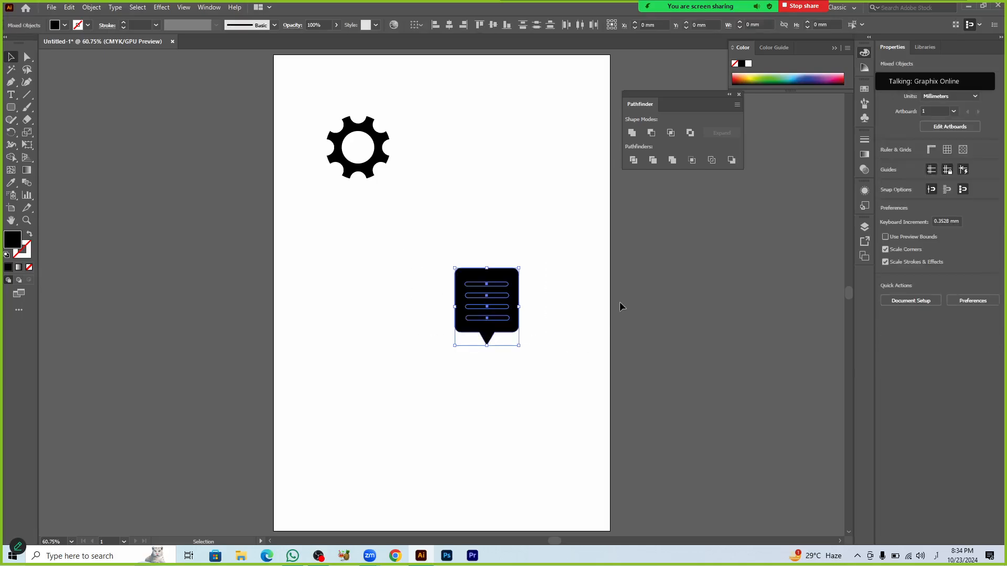
click(652, 134)
click(545, 328)
drag(495, 333, 470, 177)
click(522, 300)
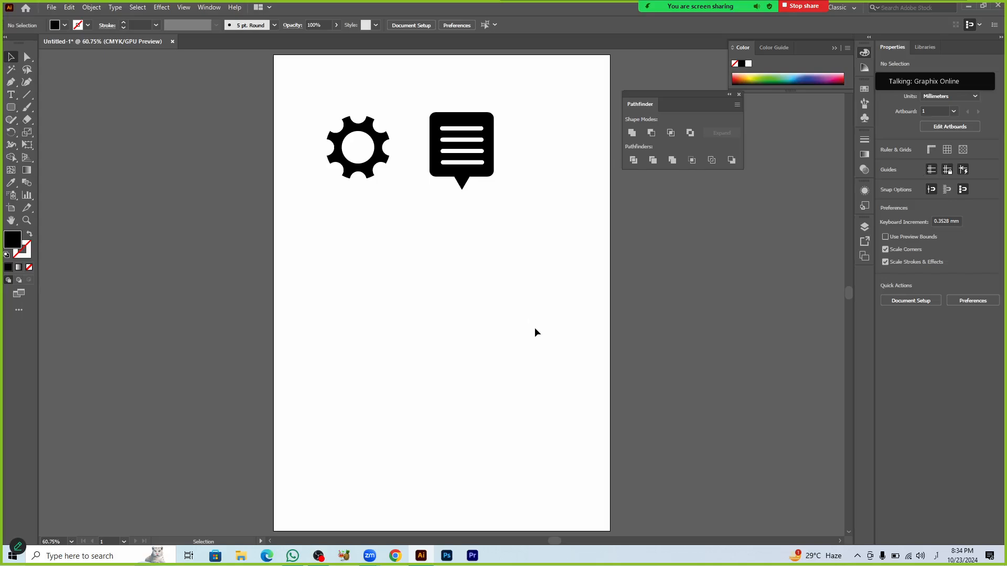
Step: Draw a black ellipse about 45 mm by 39 mm in the empty area below the speech bubble icon
key(l)
drag(460, 307, 529, 366)
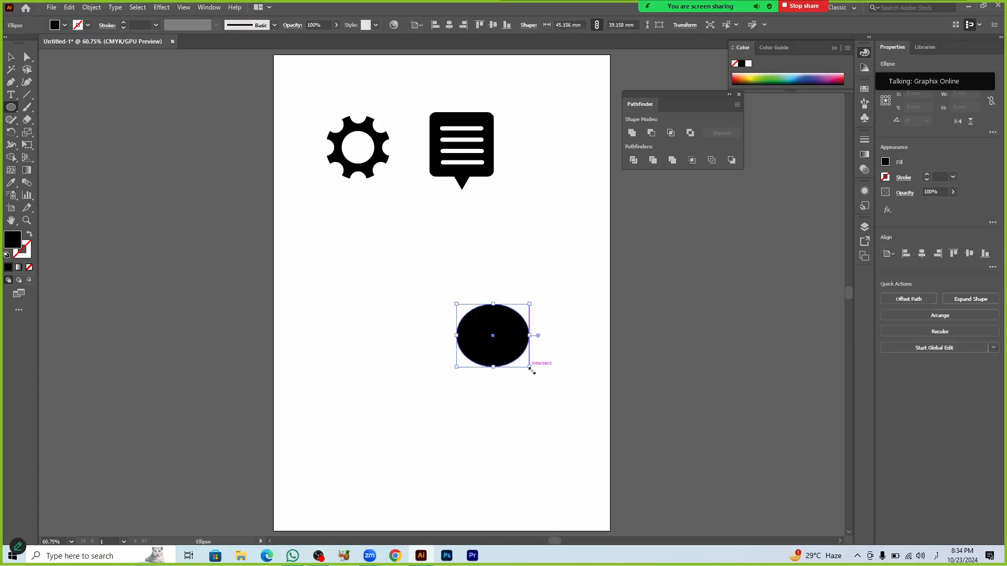
key(v)
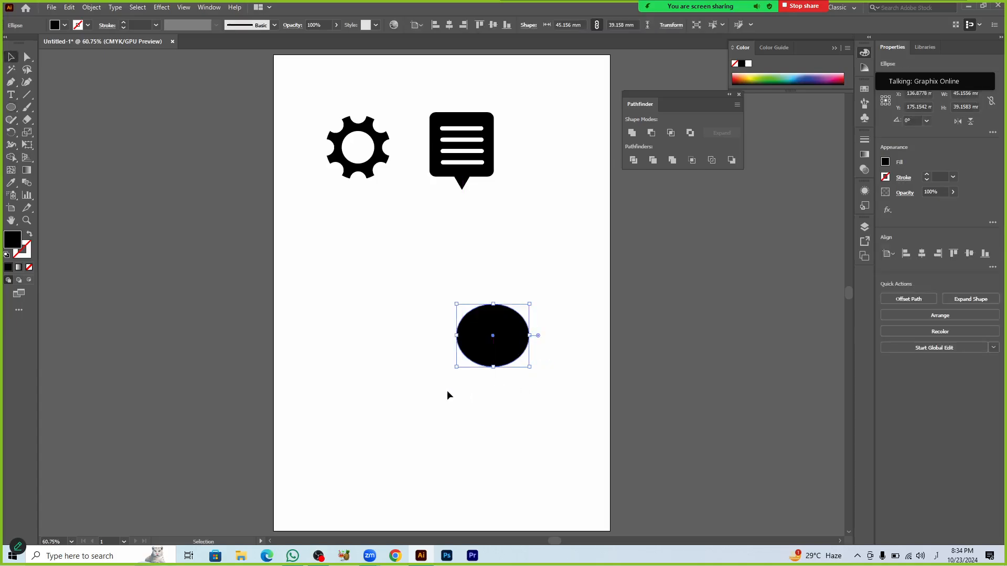
click(447, 390)
Step: Draw a curved, pointed speech tail with the Pen tool, overlapping the lower-left edge of the black ellipse
click(11, 110)
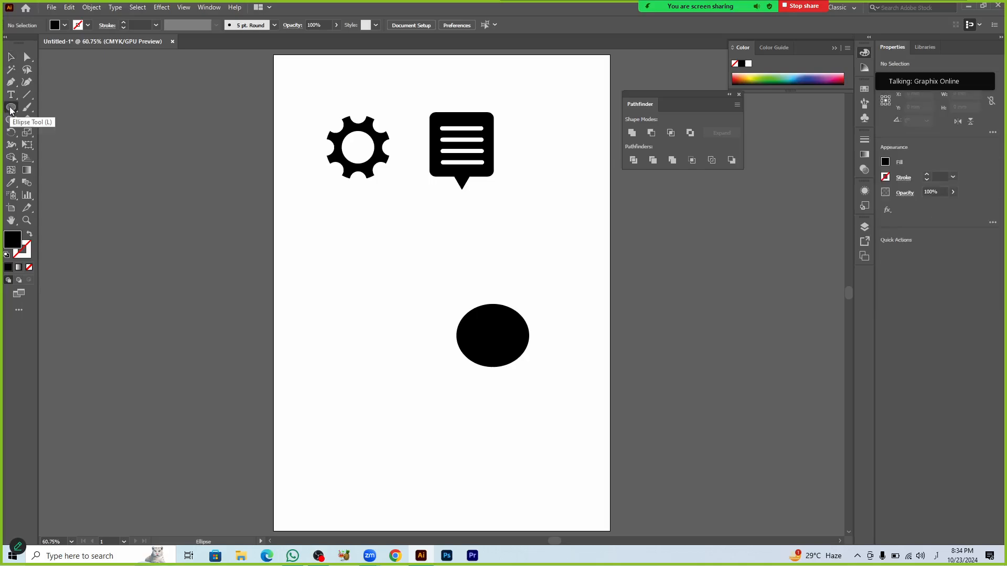
click(13, 85)
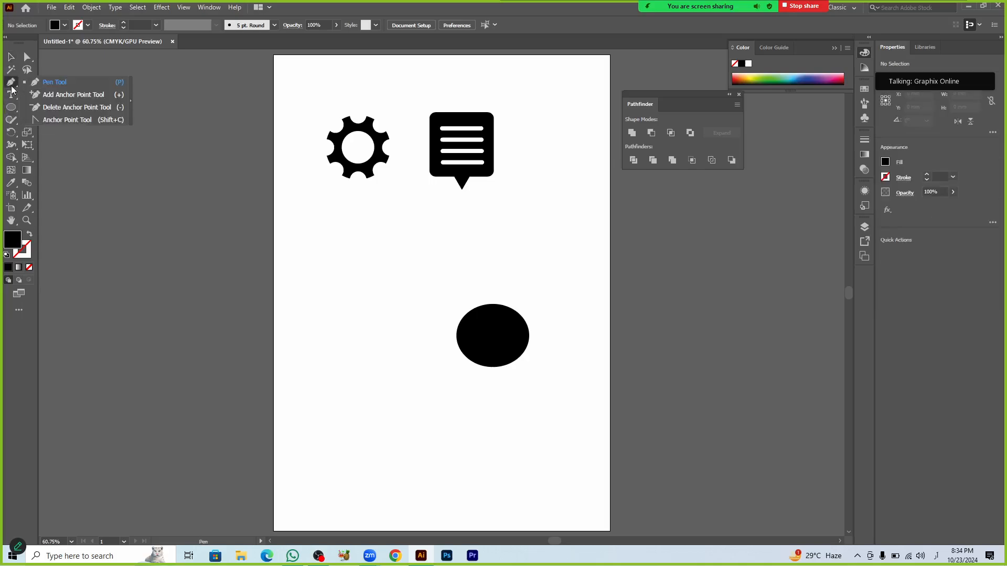
click(47, 83)
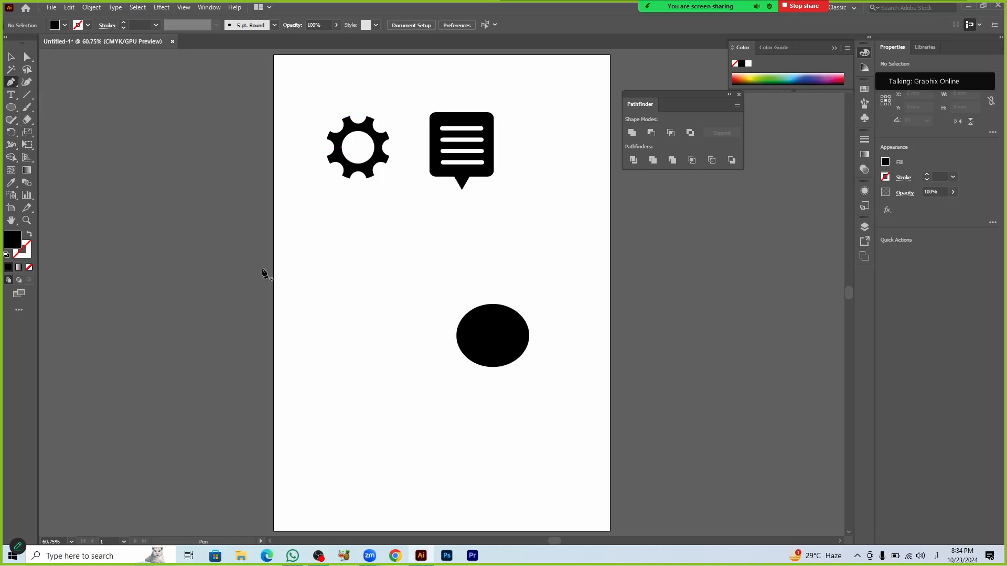
drag(467, 347, 415, 382)
click(441, 372)
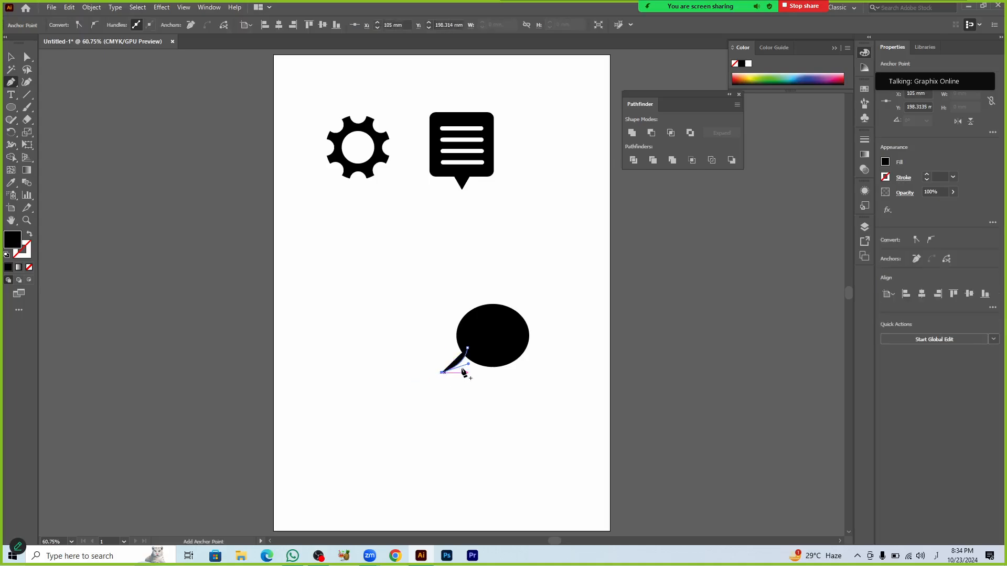
mouse_move(484, 361)
mouse_down()
mouse_move(492, 351)
mouse_move(468, 363)
mouse_up()
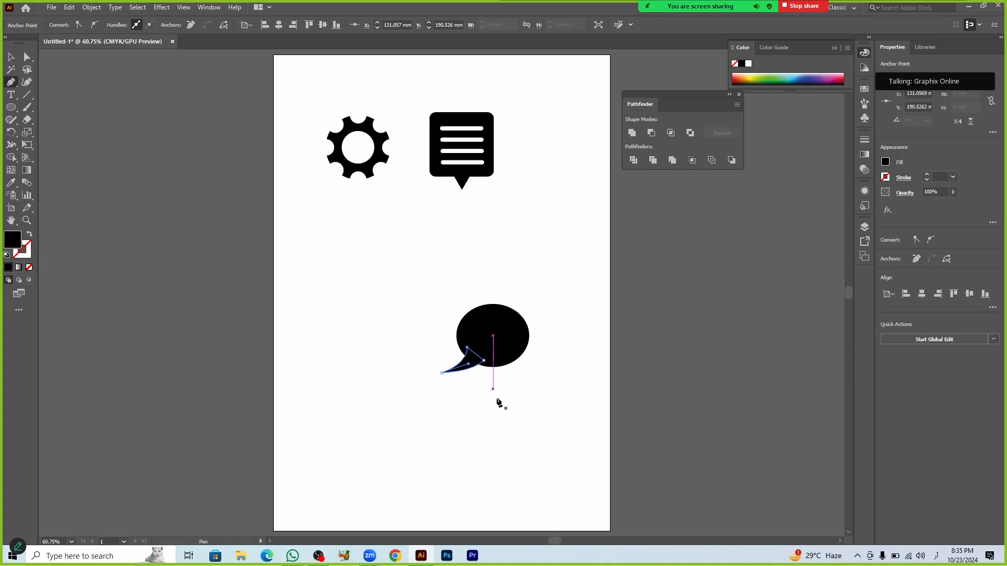
key(v)
click(493, 416)
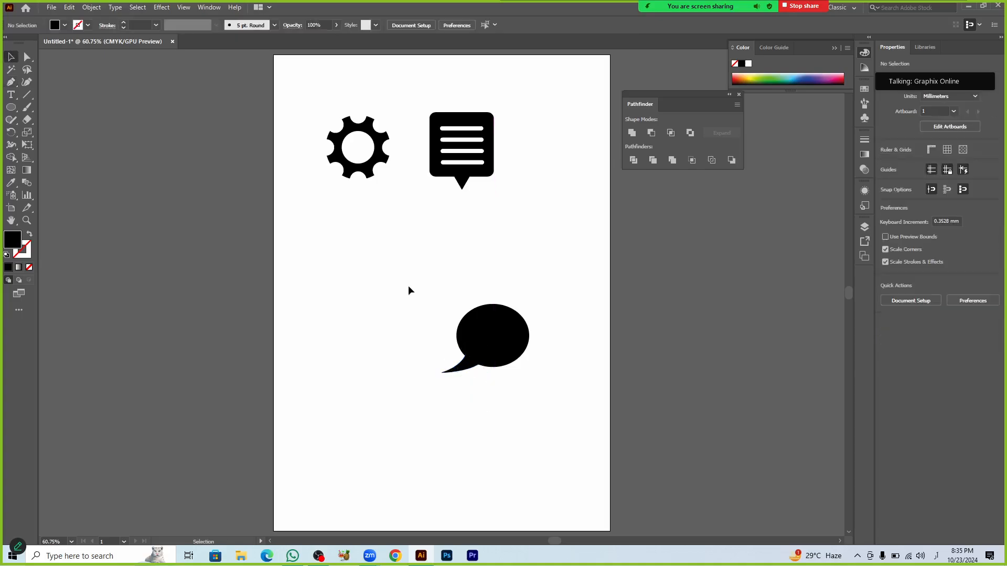
Step: Merge the ellipse and its tail into one speech bubble with the Unite shape mode
drag(408, 285, 518, 386)
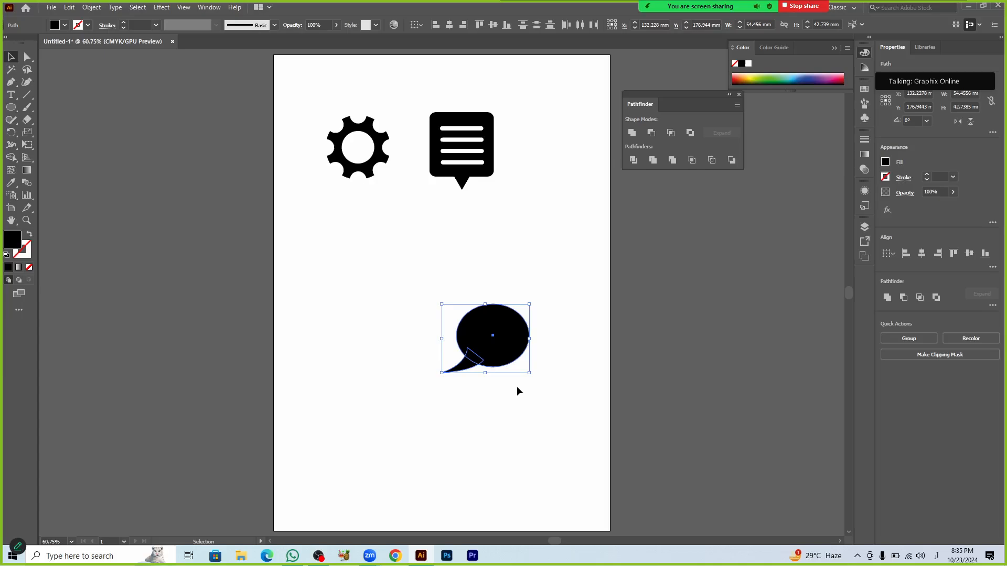
click(632, 133)
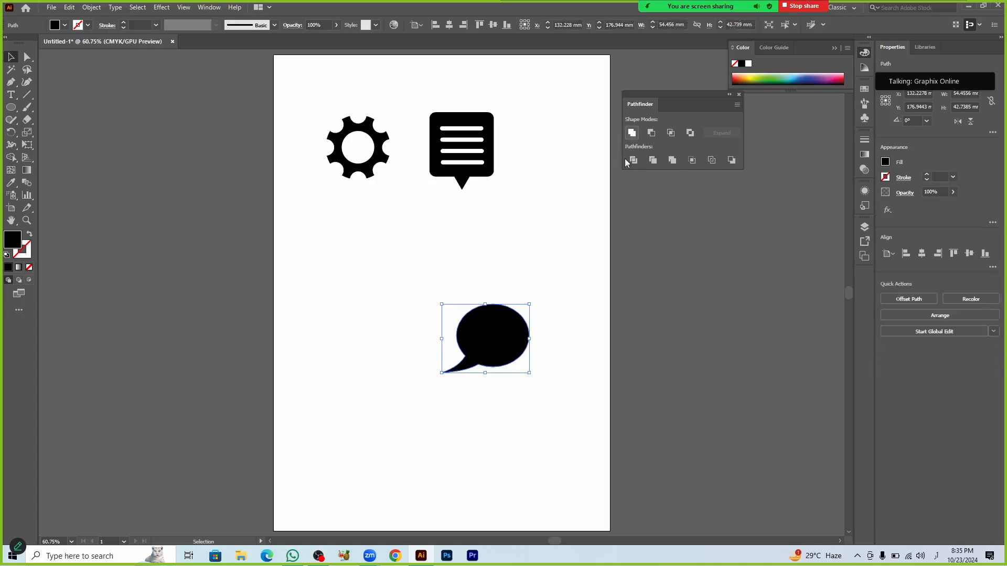
click(572, 379)
drag(534, 396, 461, 392)
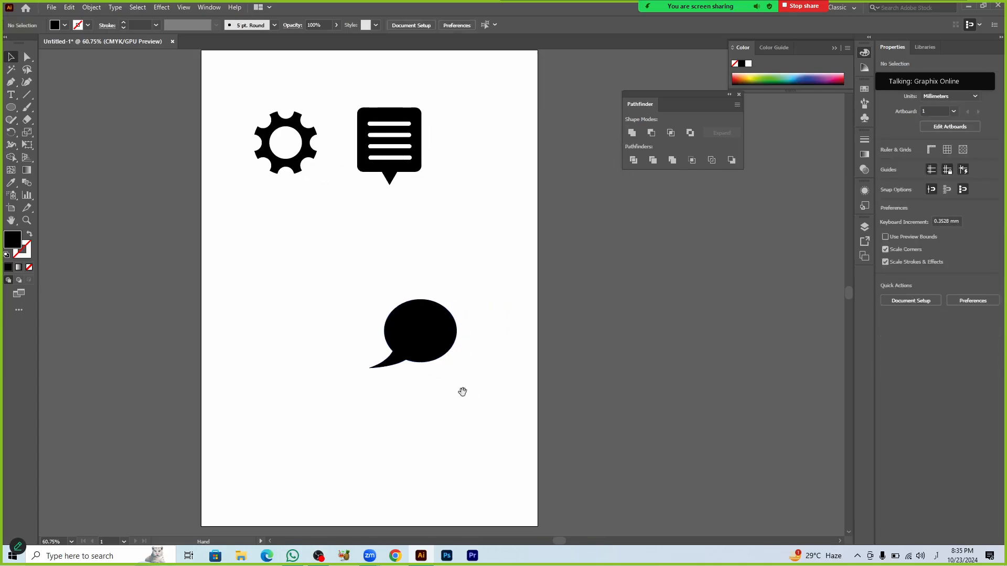
Step: Duplicate the round speech bubble slightly down and to the right, and reflect the duplicate across the vertical axis
drag(420, 337, 443, 354)
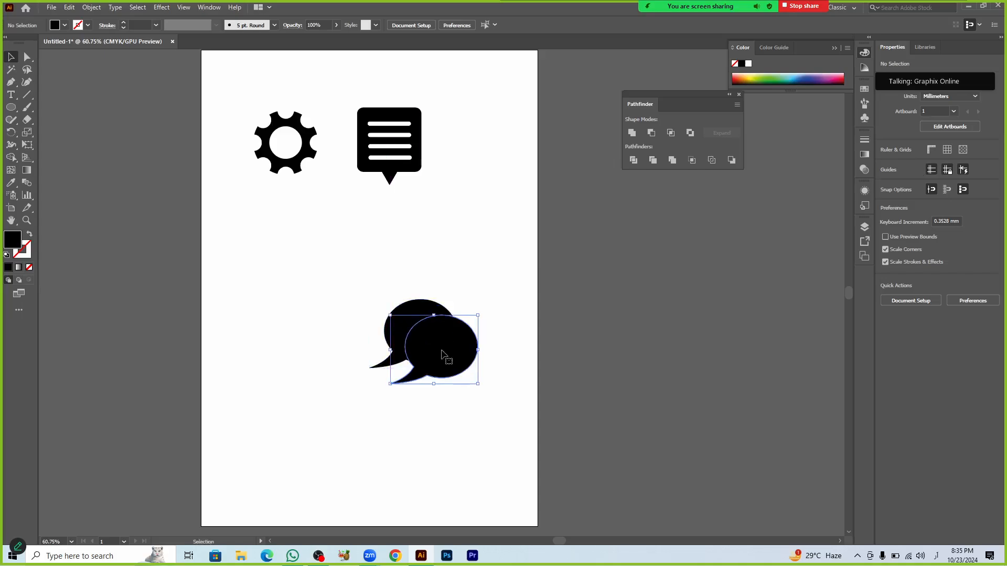
right_click(443, 352)
mouse_move(522, 288)
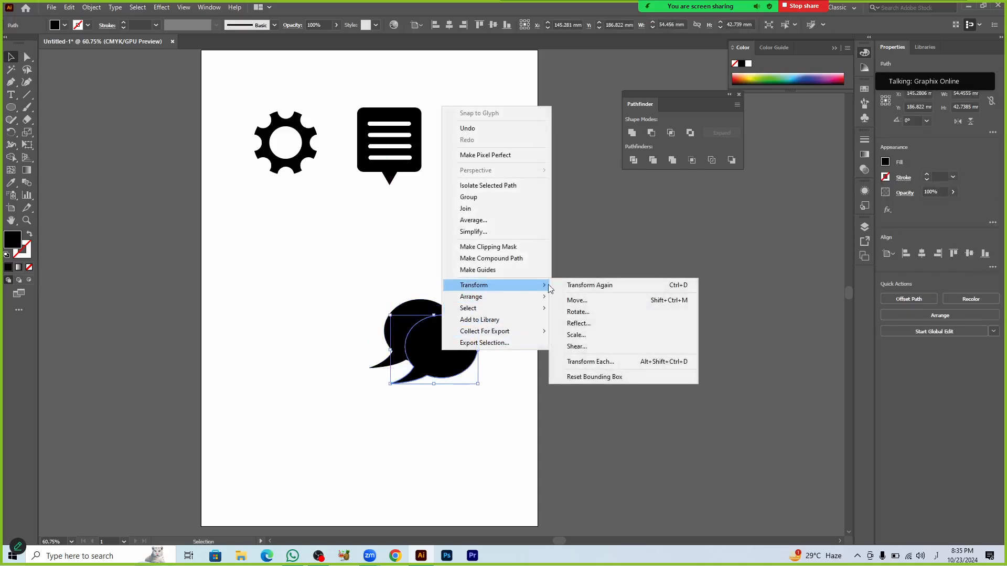
click(580, 329)
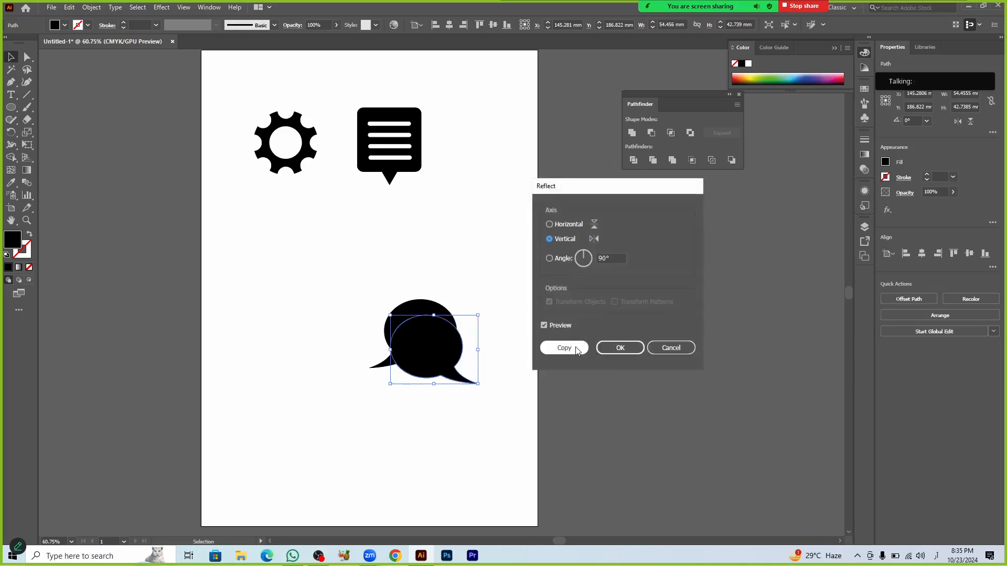
click(581, 351)
click(420, 432)
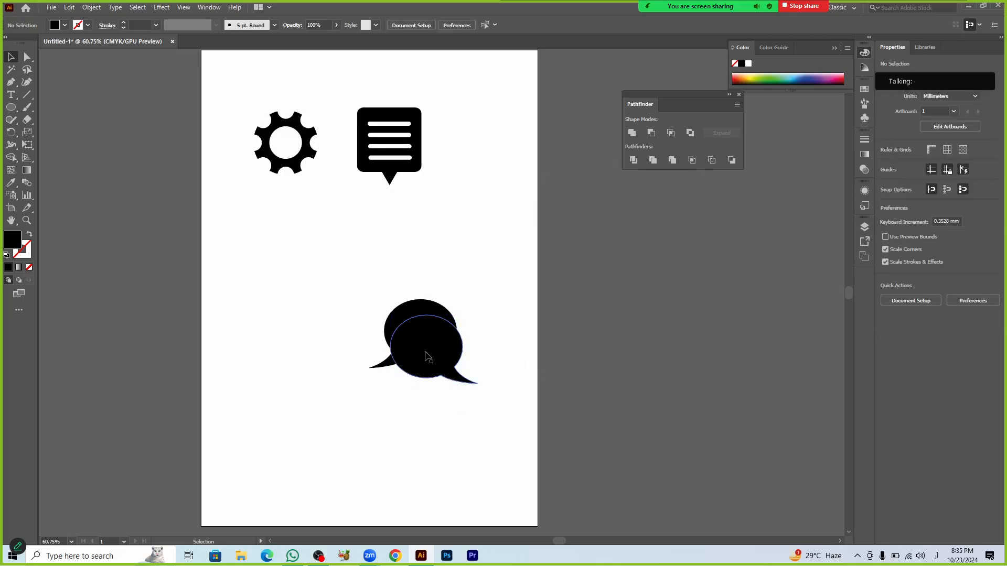
Step: Move the mirrored bubble up and to the right so it partly overlaps the original with its tail pointing outward
drag(428, 355, 449, 343)
click(441, 399)
click(429, 415)
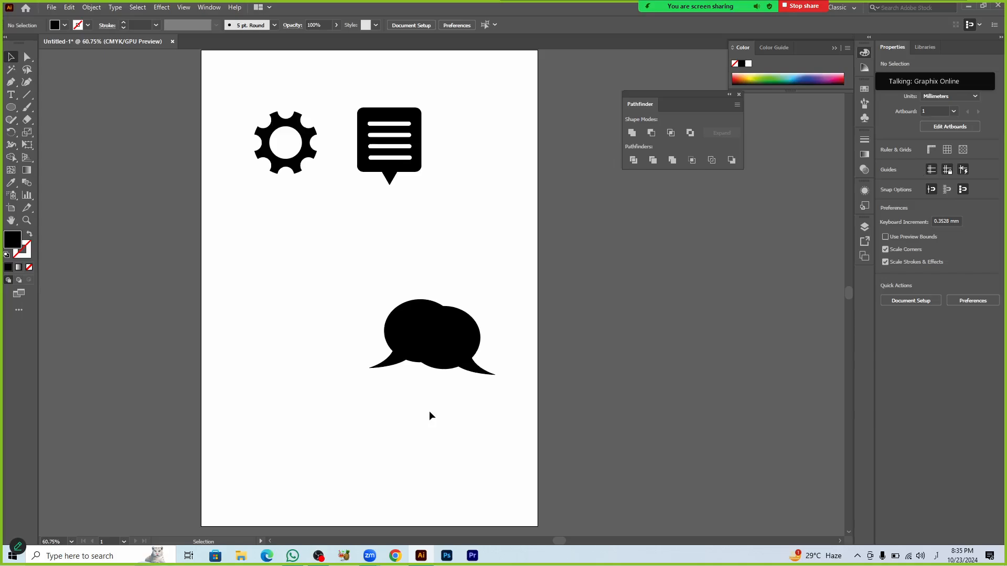
Step: Add a black stroke to the mirrored front bubble and raise its weight to 8 pt
click(452, 348)
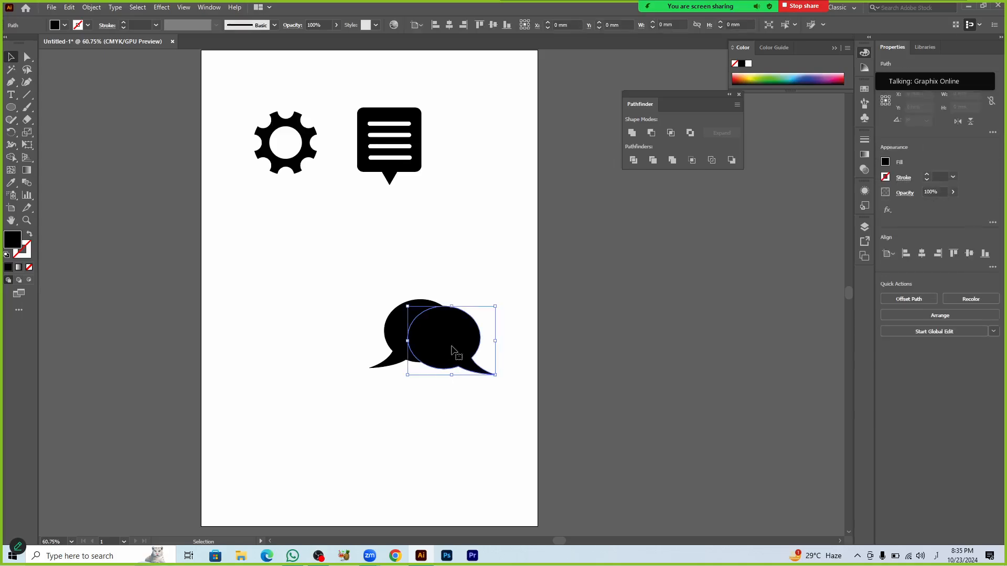
click(886, 177)
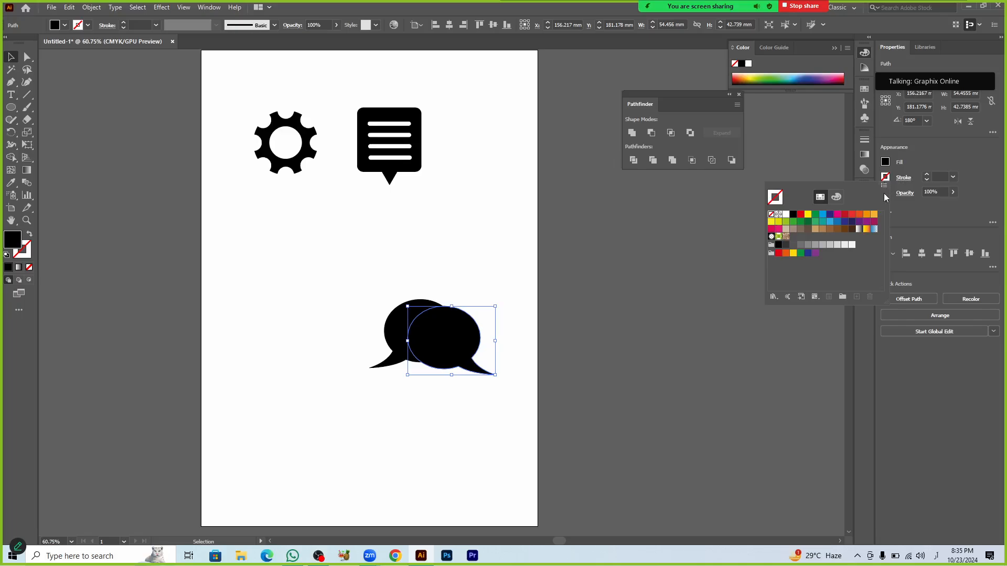
click(793, 214)
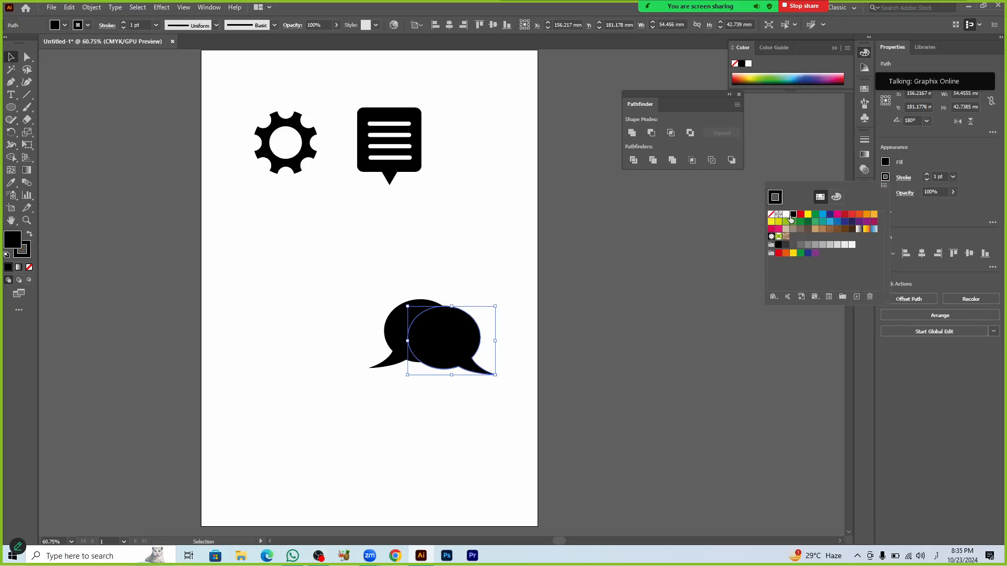
click(928, 174)
click(927, 174)
click(928, 173)
click(928, 173)
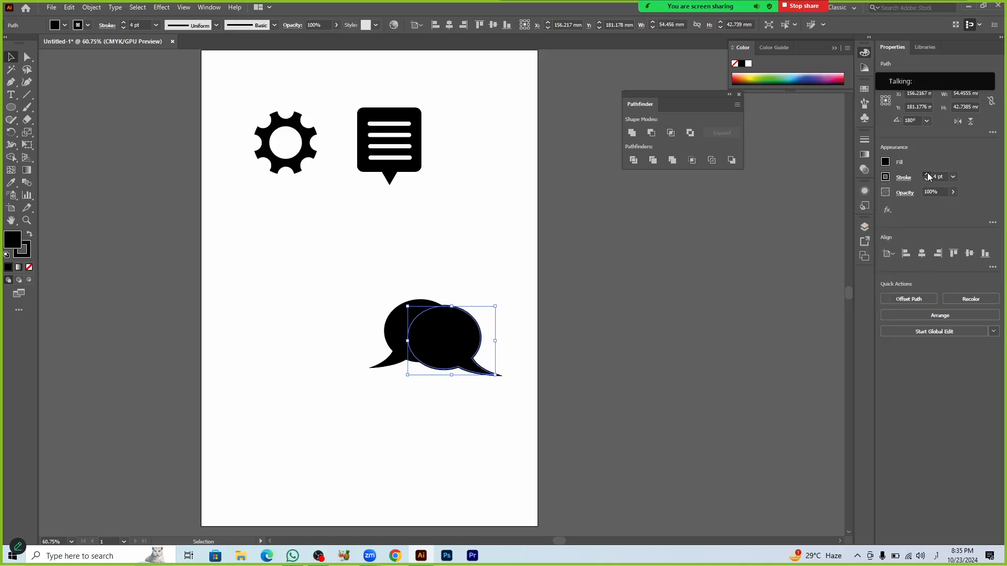
click(927, 174)
click(928, 174)
click(927, 173)
click(927, 173)
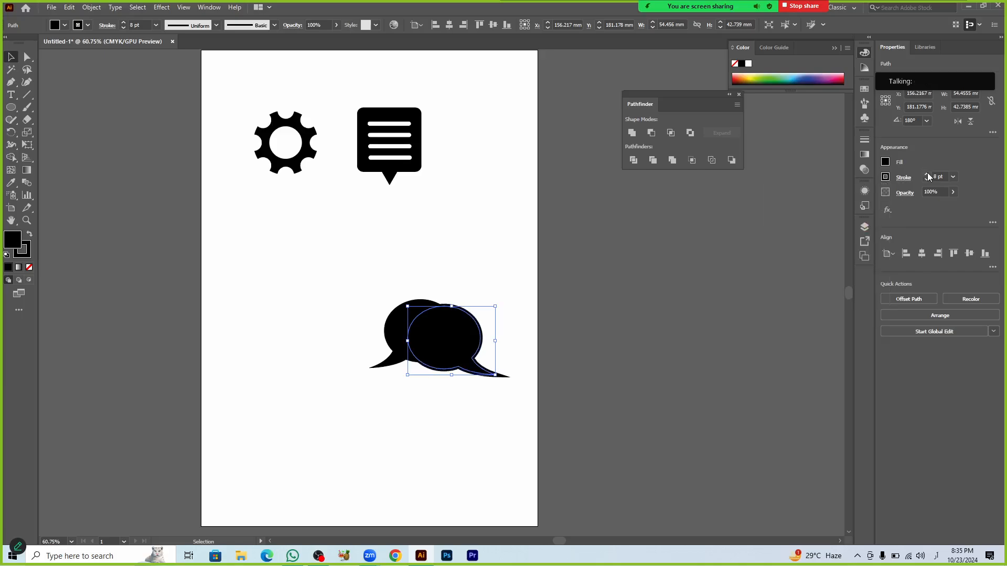
Step: Change the front bubble's stroke colour to white so a gap separates the two bubbles
click(886, 178)
click(787, 214)
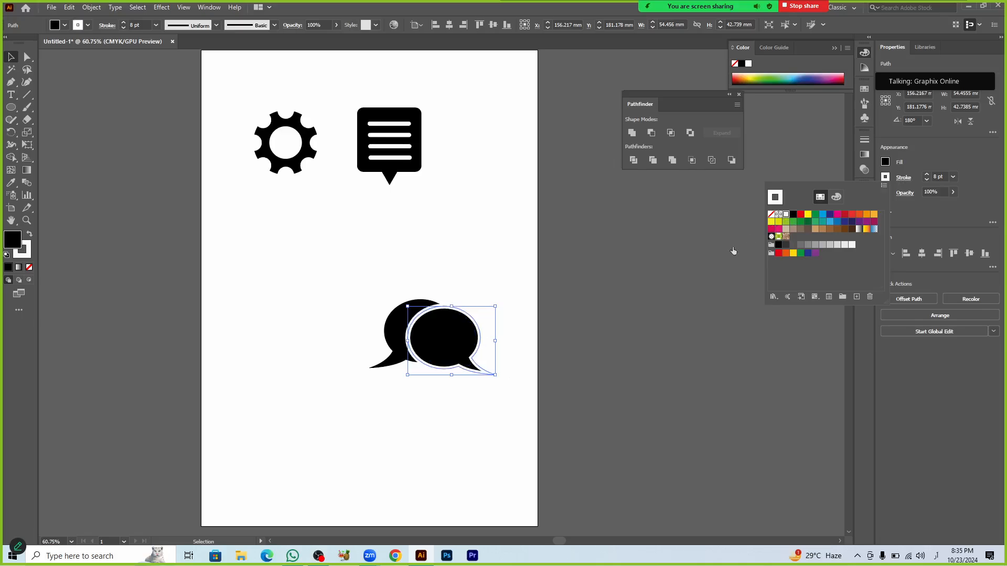
click(529, 268)
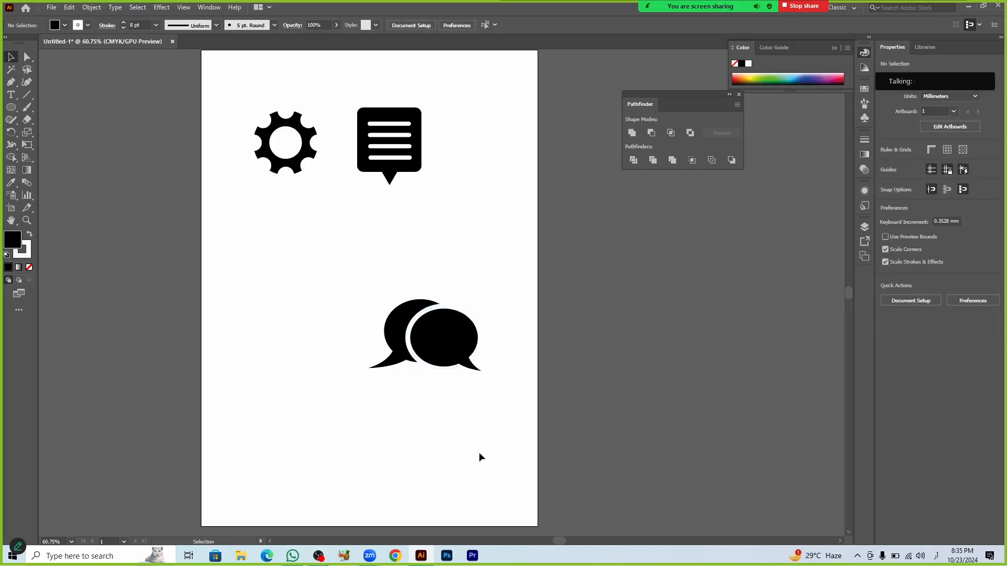
Step: Reduce the front bubble's white stroke to 6 pt and move the bubble slightly upward
click(438, 323)
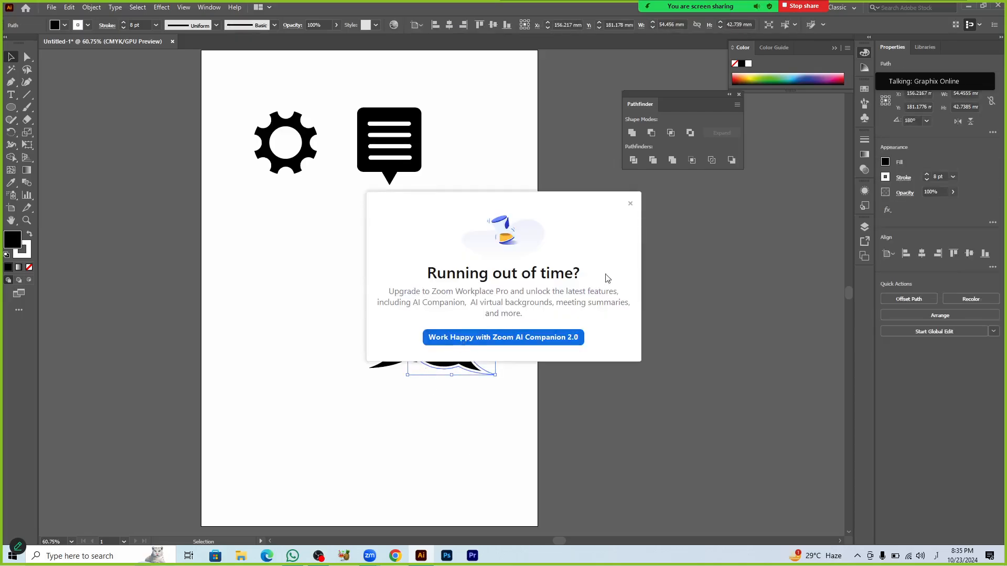
click(629, 201)
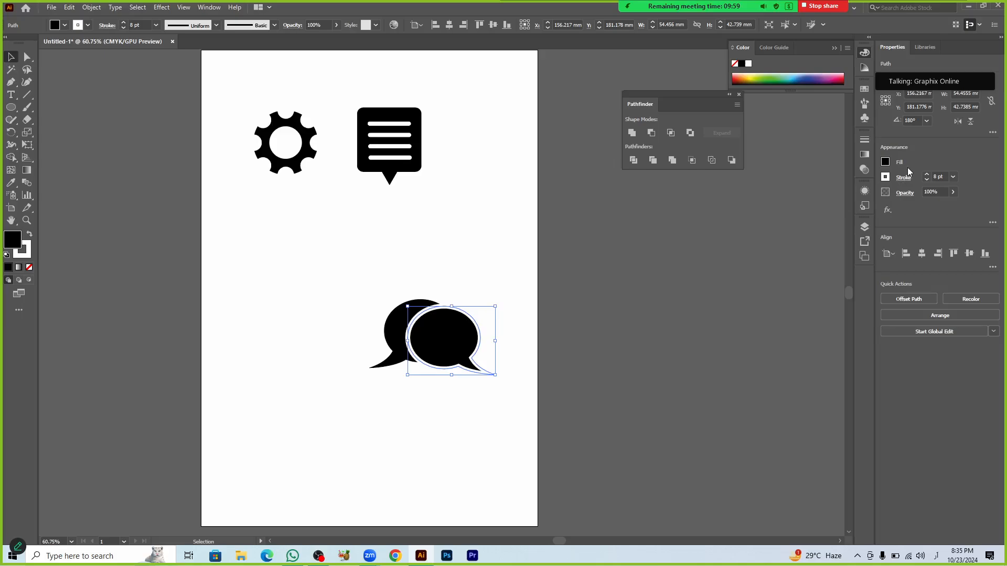
click(926, 180)
click(926, 180)
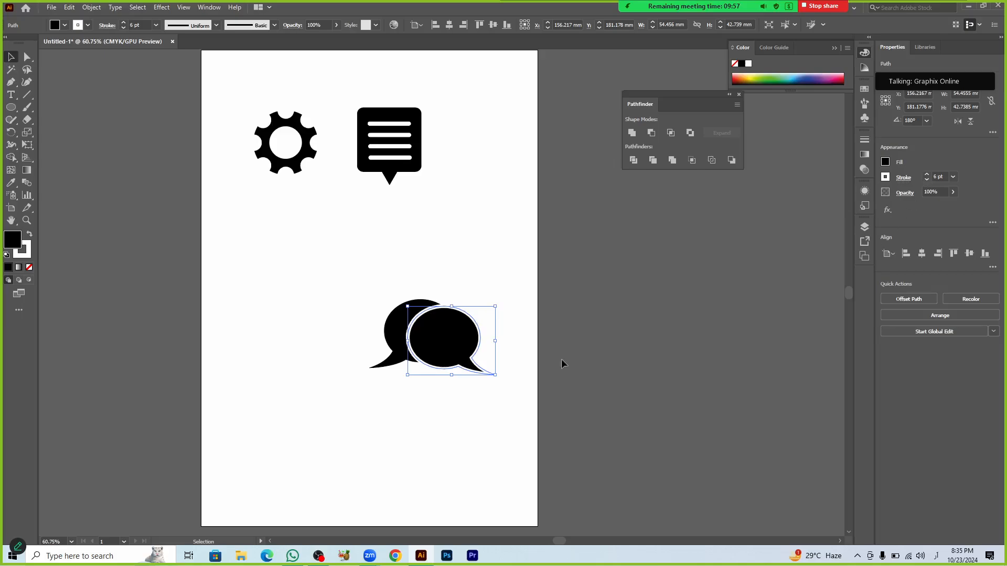
click(453, 431)
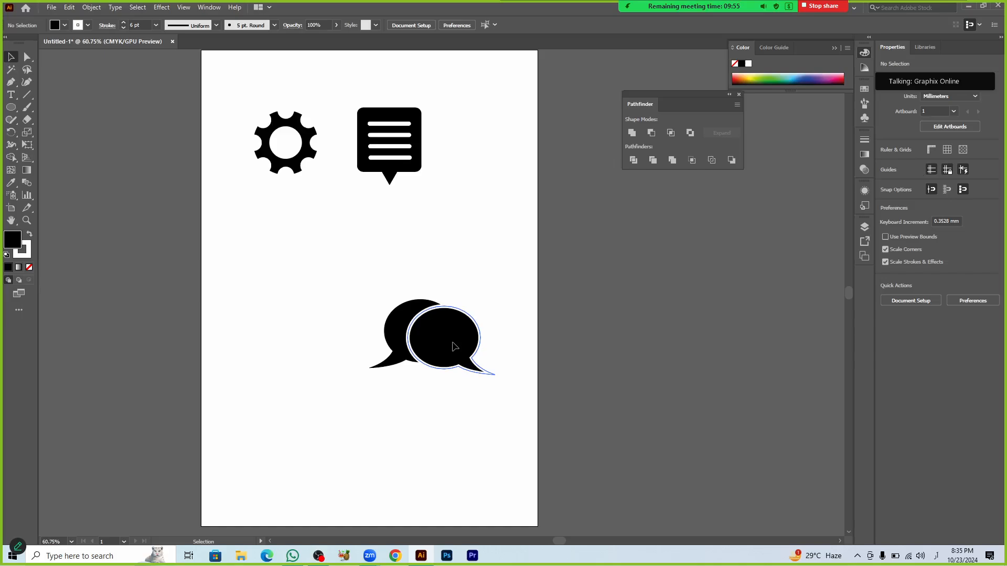
drag(451, 347, 452, 343)
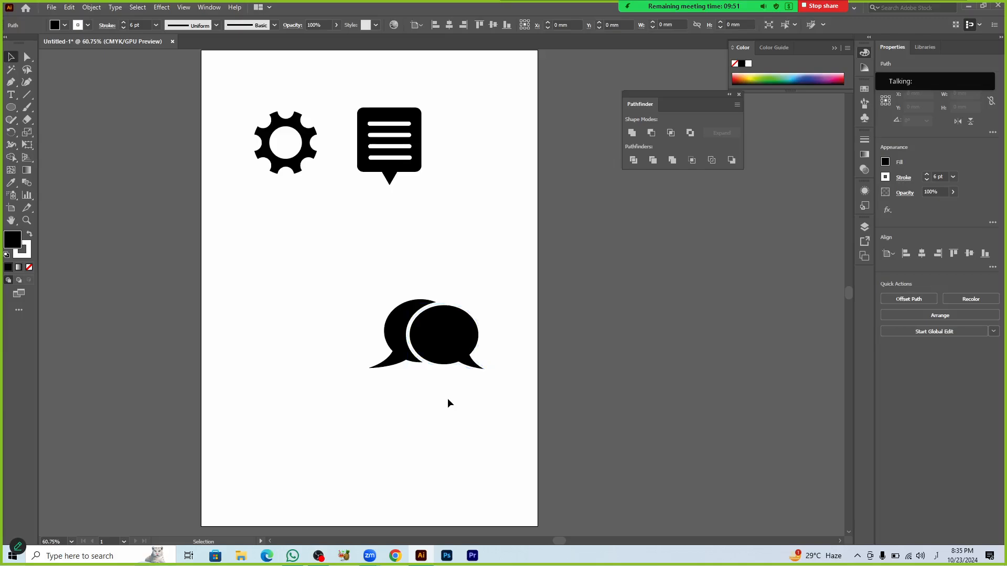
click(448, 398)
Step: Move both round bubbles onto the grey area beside the artboard to check the white outline, and bring them back
drag(384, 299, 478, 376)
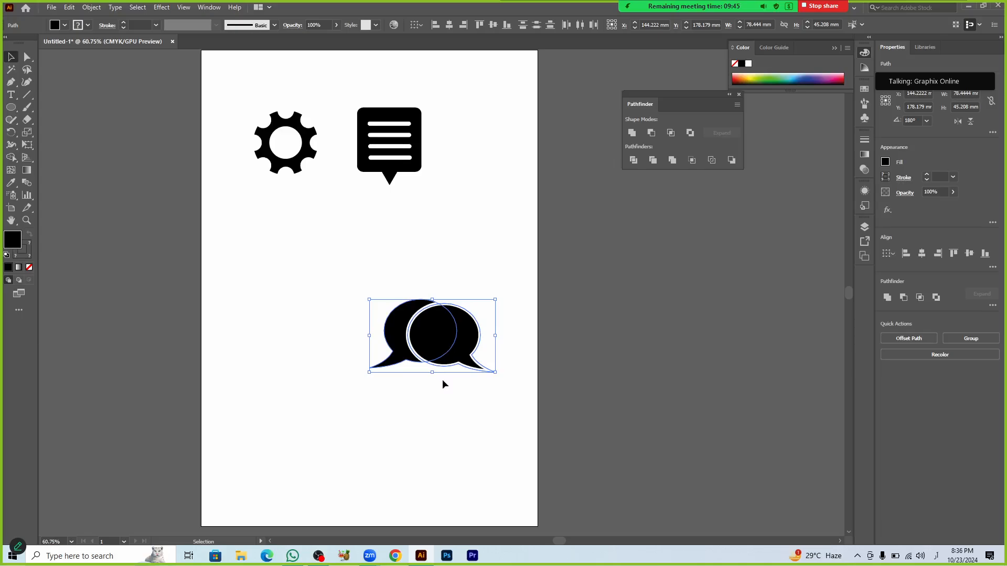
click(442, 379)
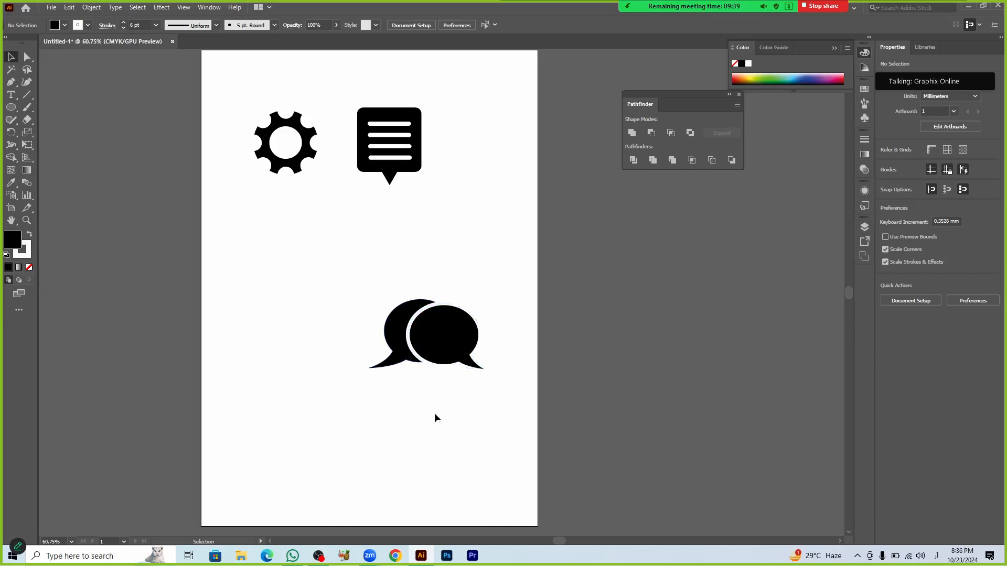
drag(452, 350, 704, 356)
click(691, 406)
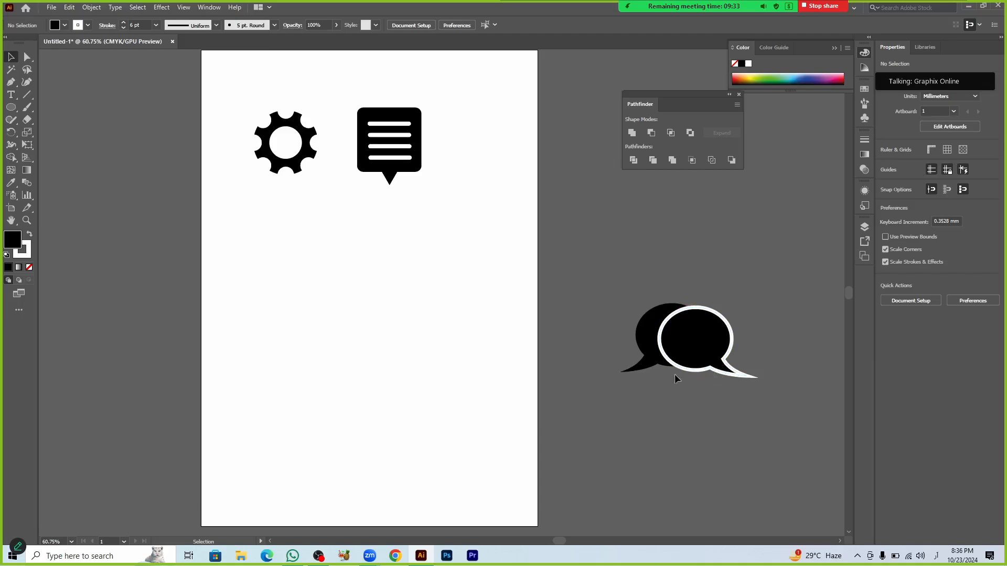
drag(694, 345, 432, 330)
click(440, 414)
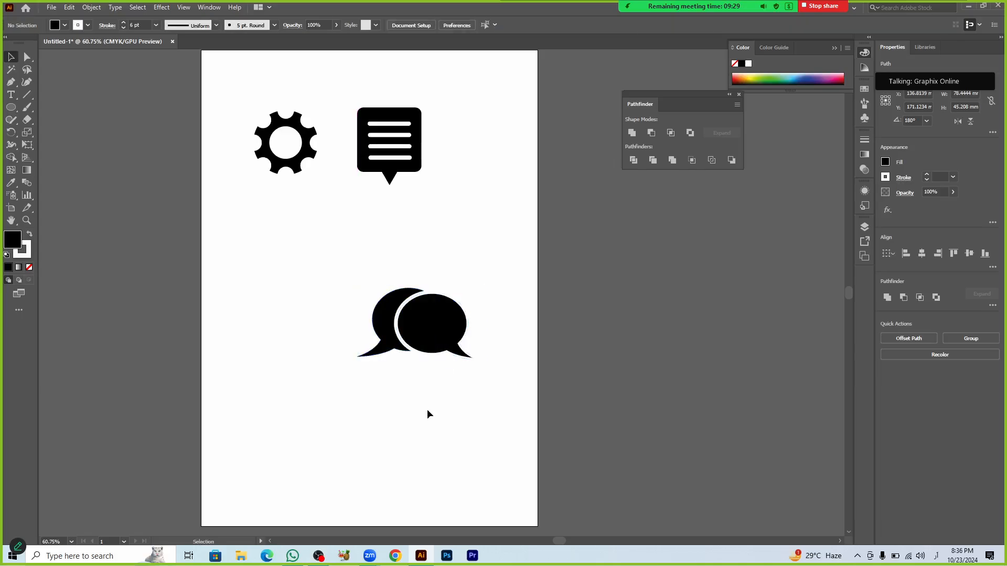
Step: Expand the front bubble's white outline into a shape with only the Stroke option enabled
scroll(413, 400, up, 2)
drag(292, 170, 528, 354)
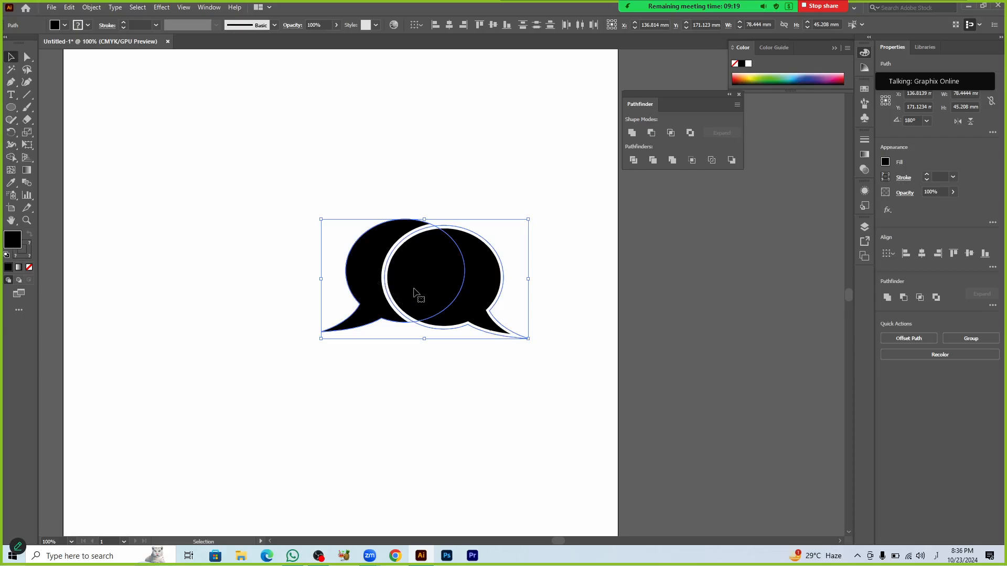
click(447, 365)
click(426, 295)
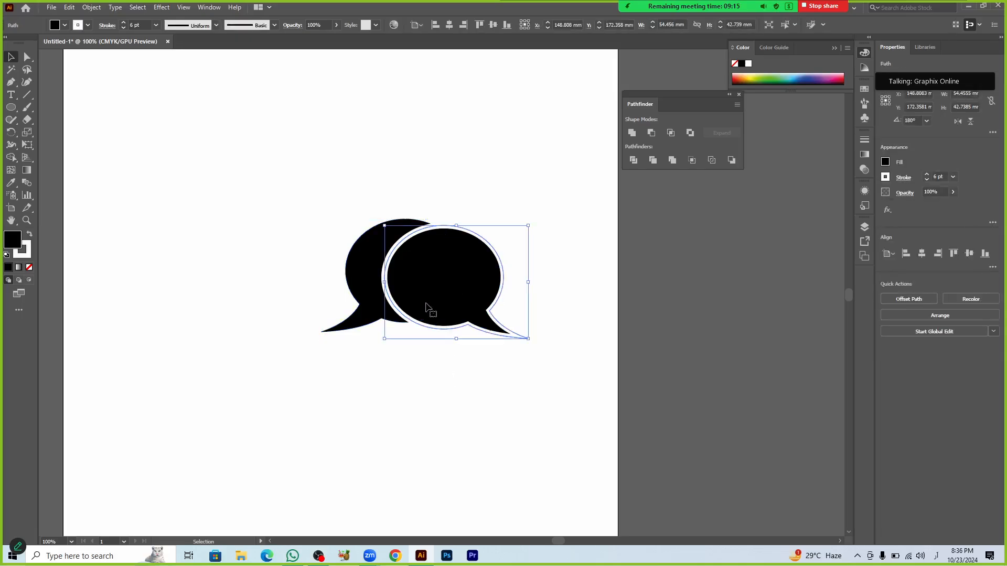
click(89, 11)
click(108, 131)
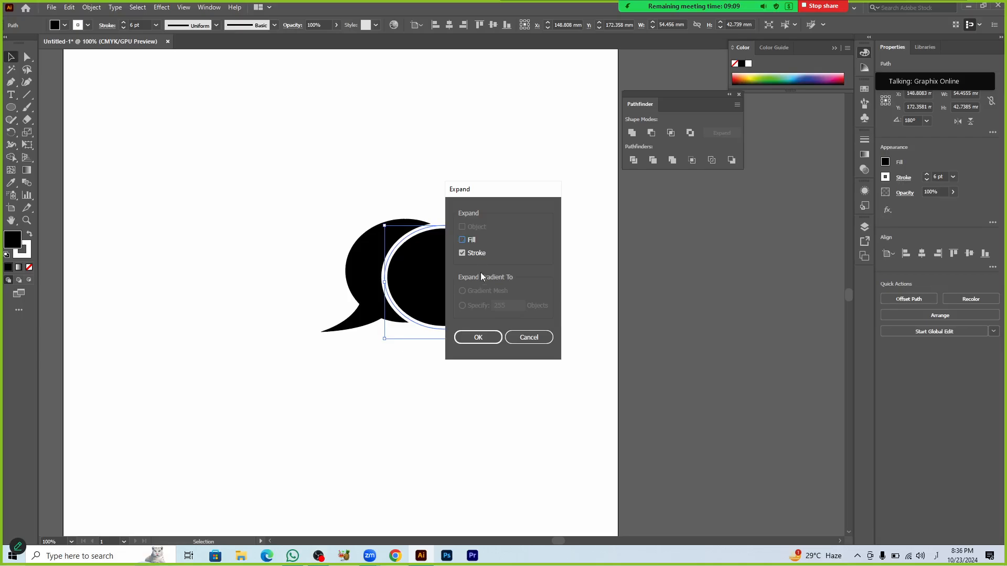
click(487, 336)
click(487, 376)
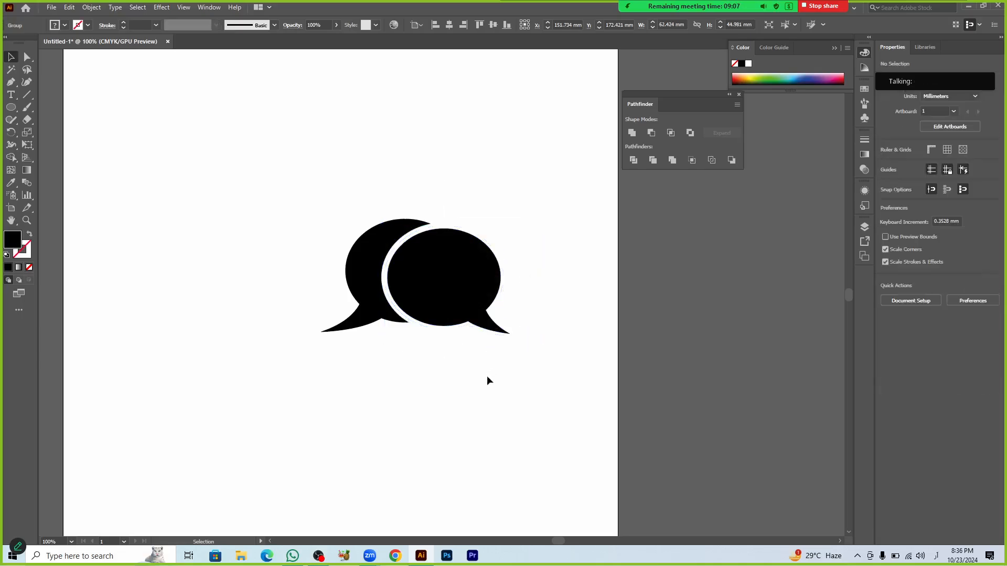
drag(283, 202, 310, 229)
click(401, 285)
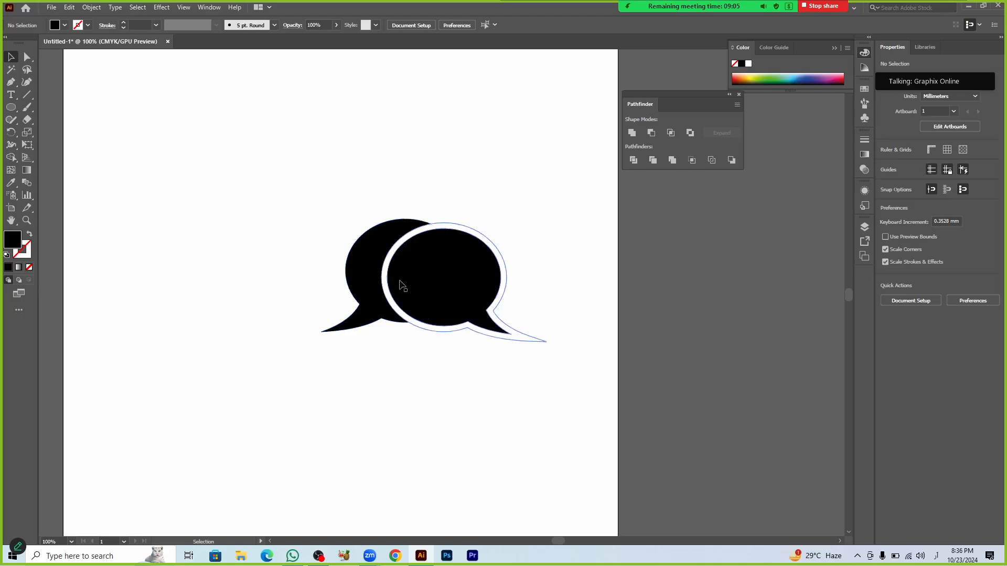
click(402, 286)
click(405, 364)
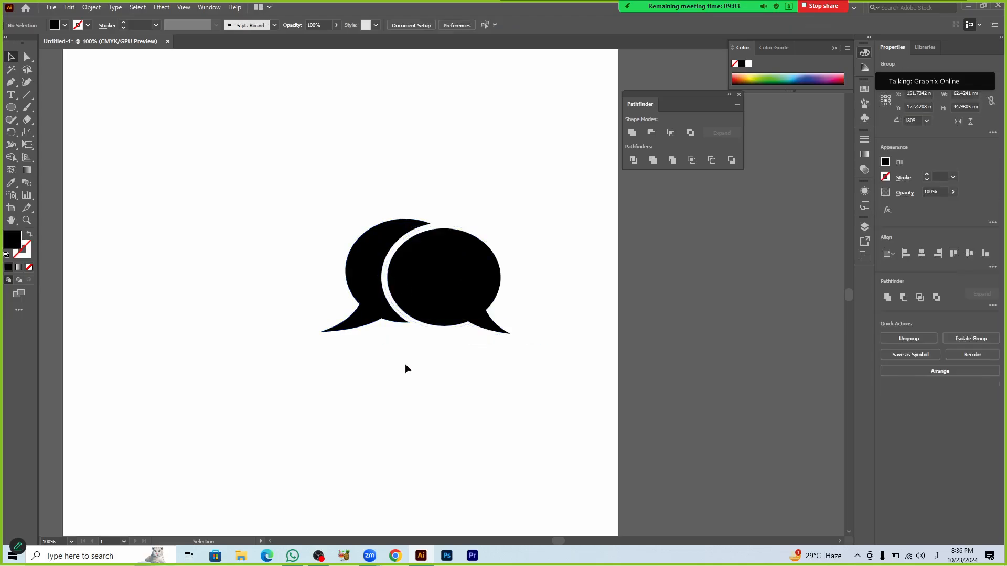
Step: Try to delete the white outline around the front bubble using the Magic Wand selection, and undo the deletion
click(13, 70)
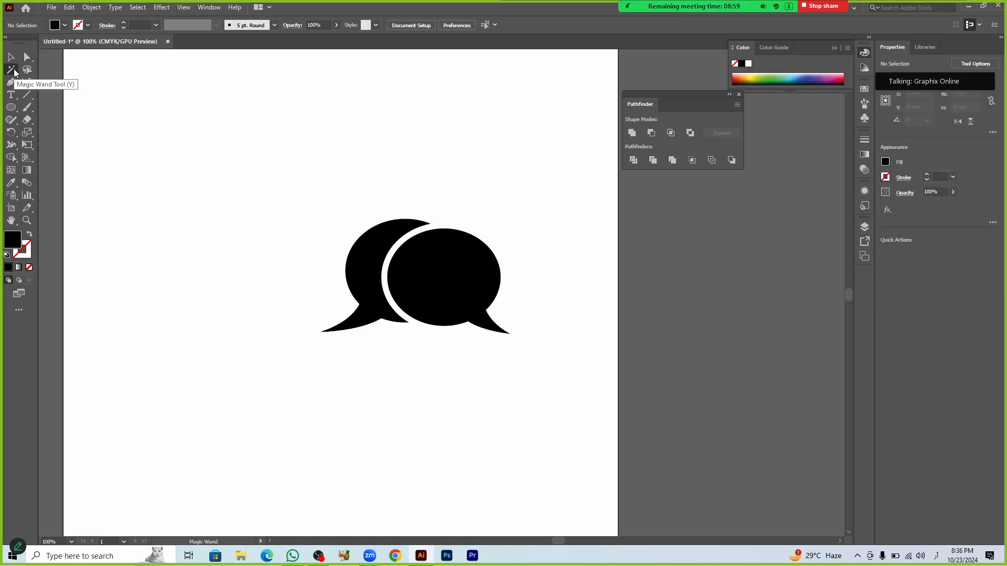
click(391, 259)
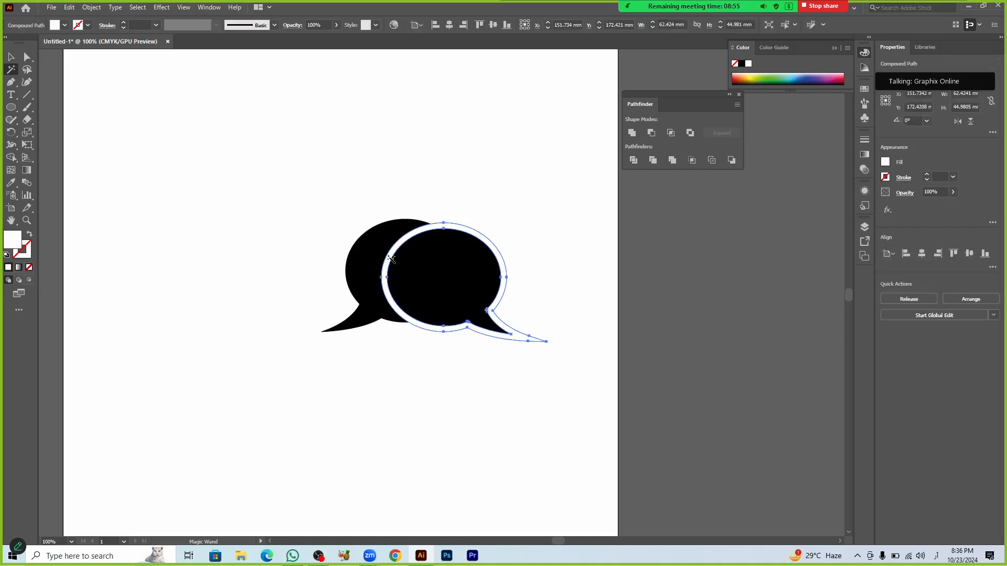
key(Delete)
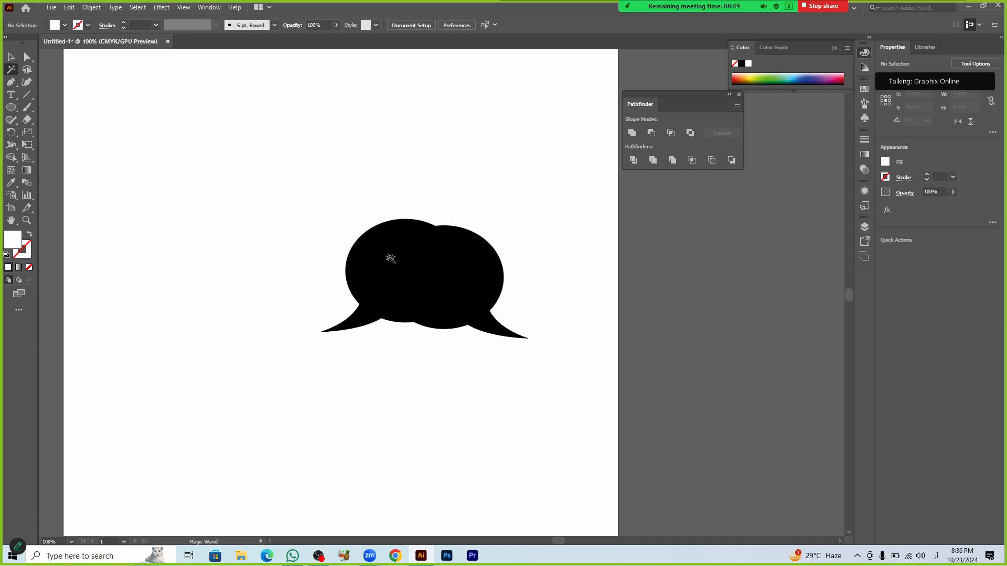
key(ctrl+z)
key(ctrl+z)
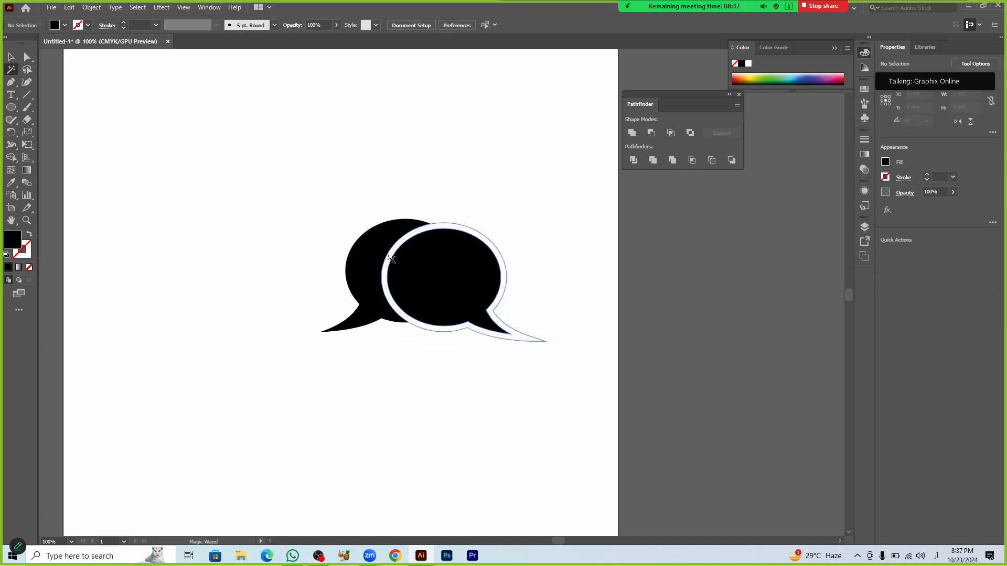
Step: Split both chat bubbles and the white outline into separate pieces with Pathfinder Divide
key(v)
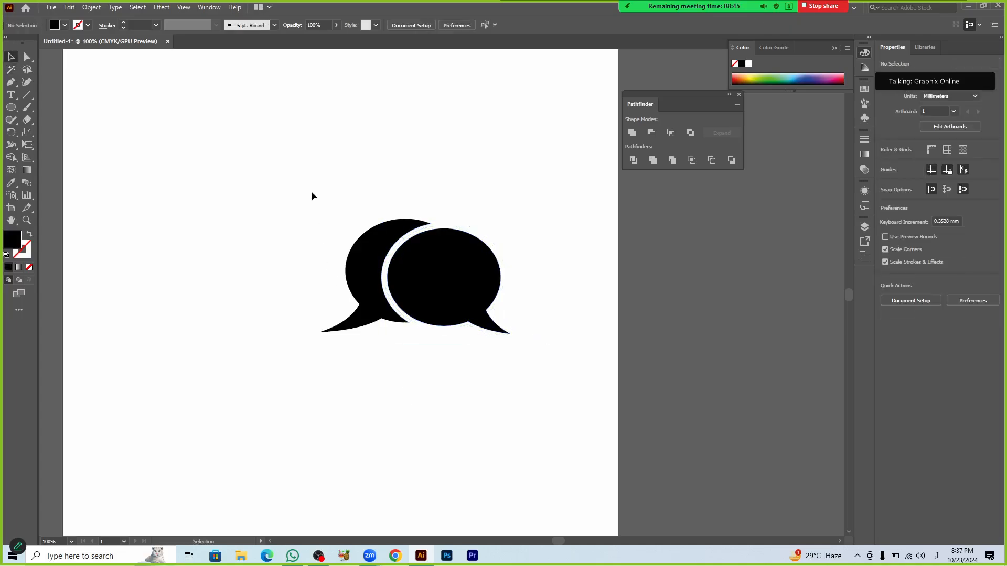
drag(311, 192, 465, 310)
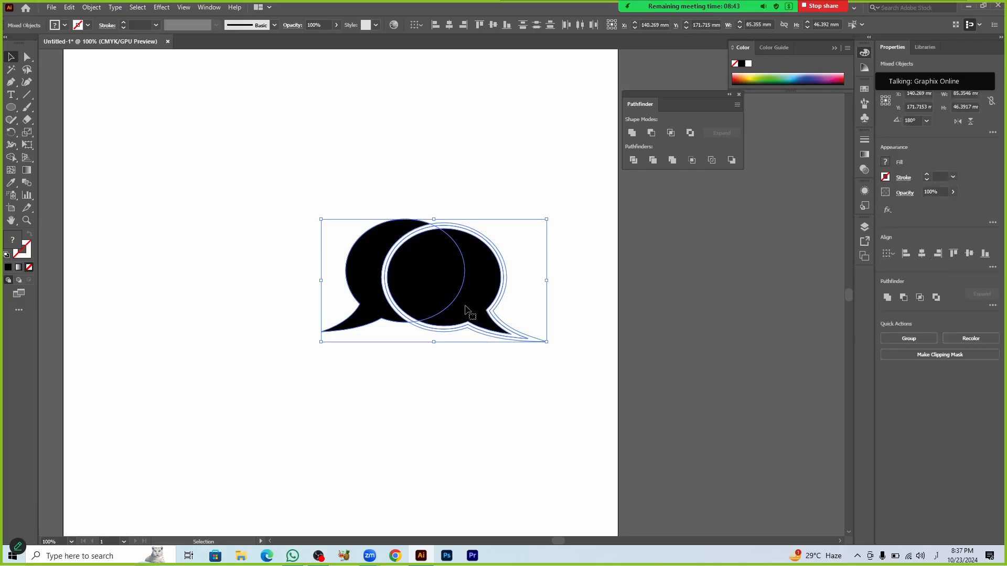
click(634, 160)
click(485, 159)
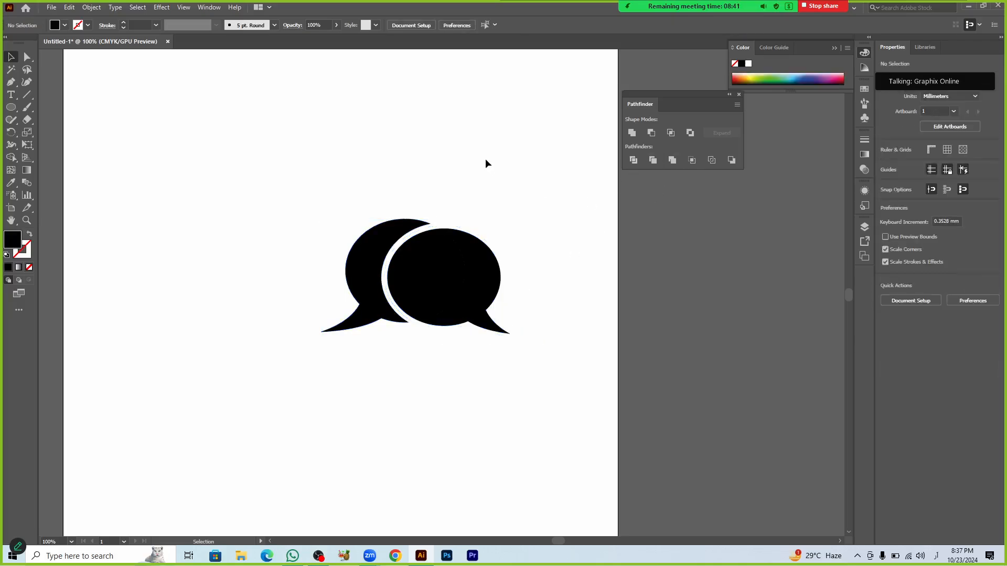
Step: Select all white pieces around the front bubble with the Magic Wand and delete them
click(11, 69)
click(429, 229)
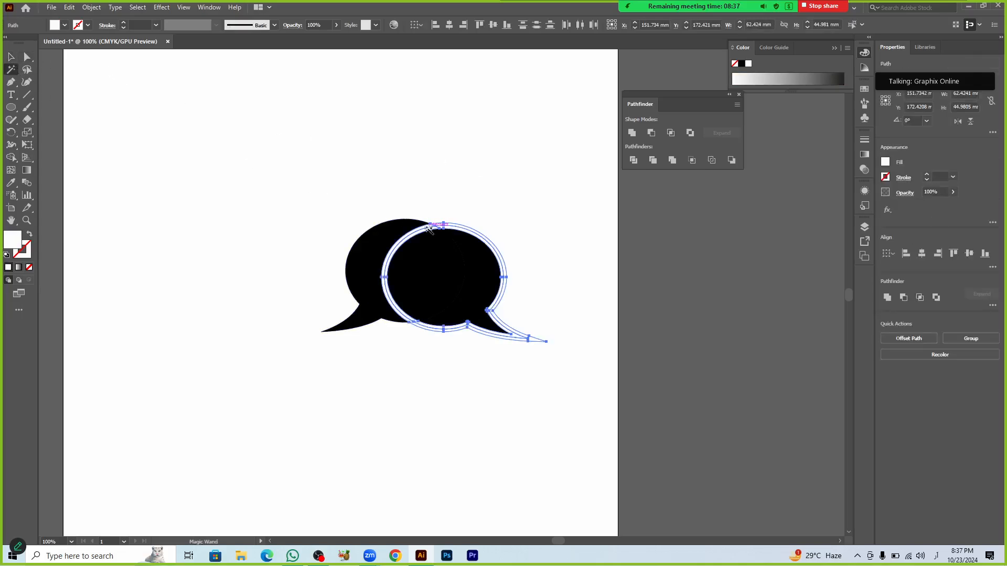
key(Delete)
key(v)
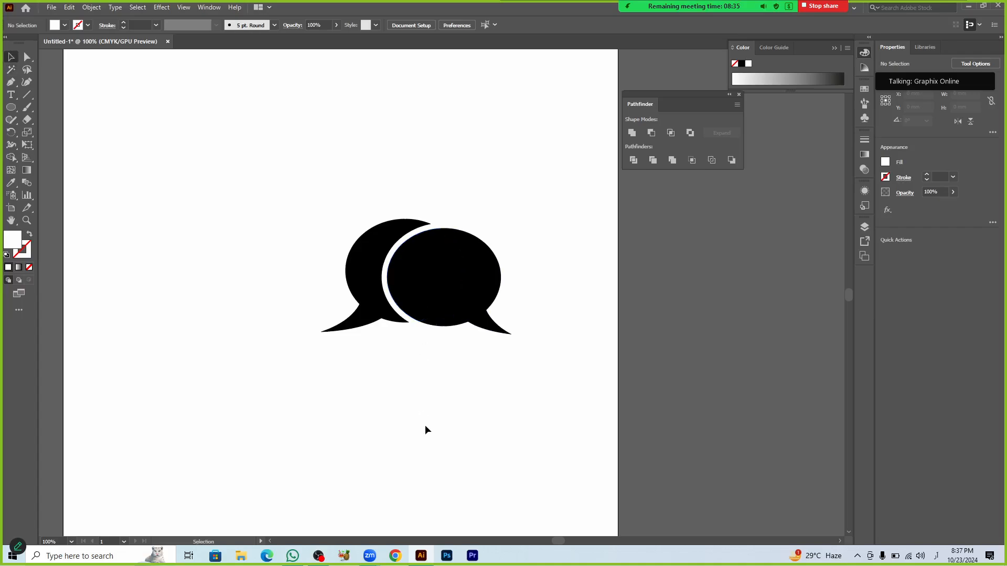
Step: Combine the remaining black bubble pieces with Pathfinder Merge and move the icon onto the grey area beside the artboard
drag(303, 166, 527, 386)
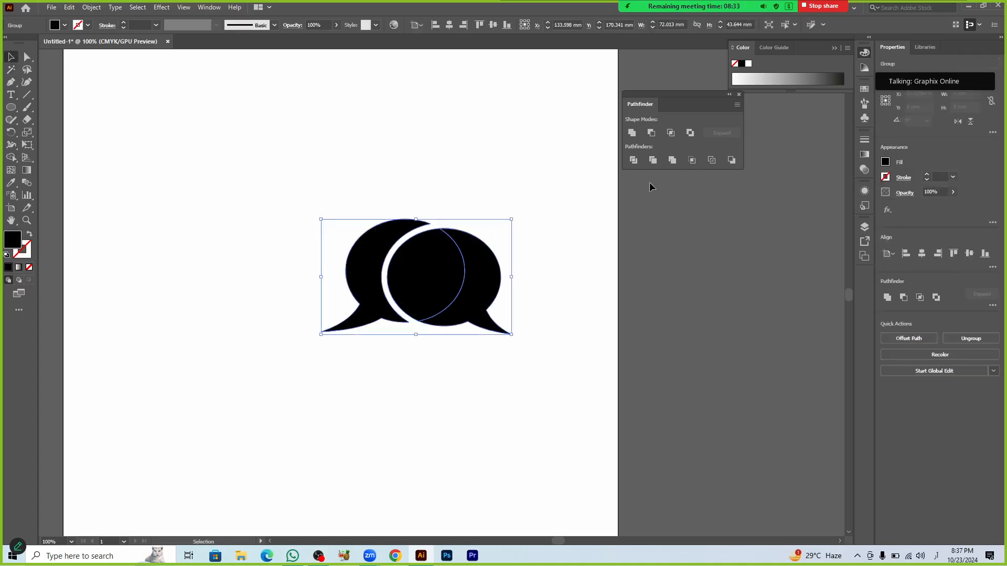
click(672, 160)
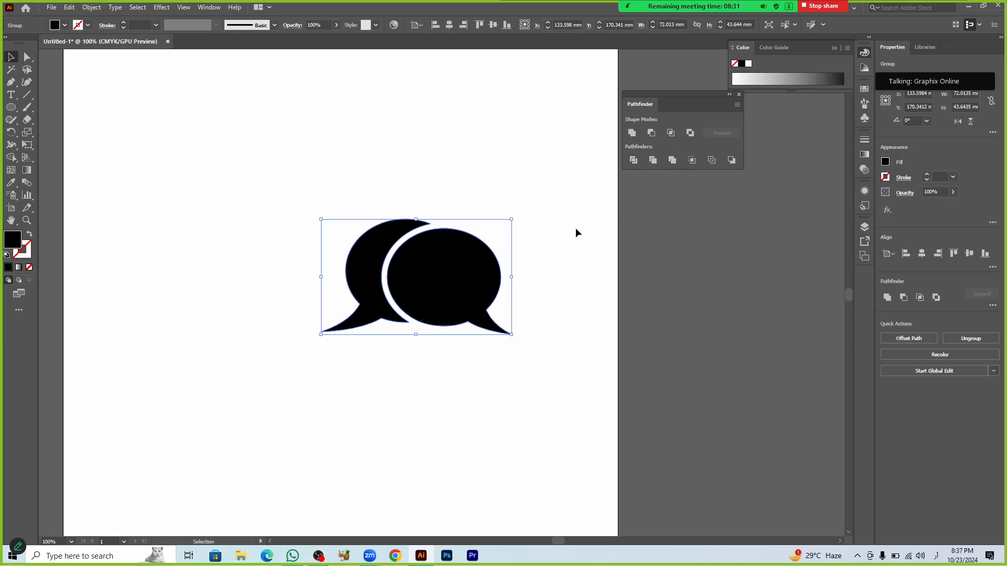
drag(450, 279, 746, 300)
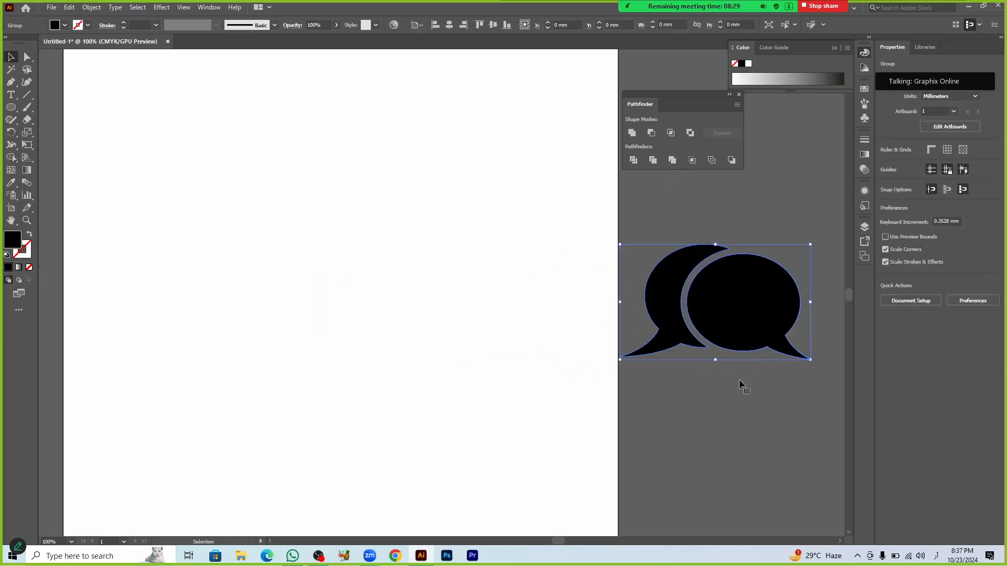
click(739, 380)
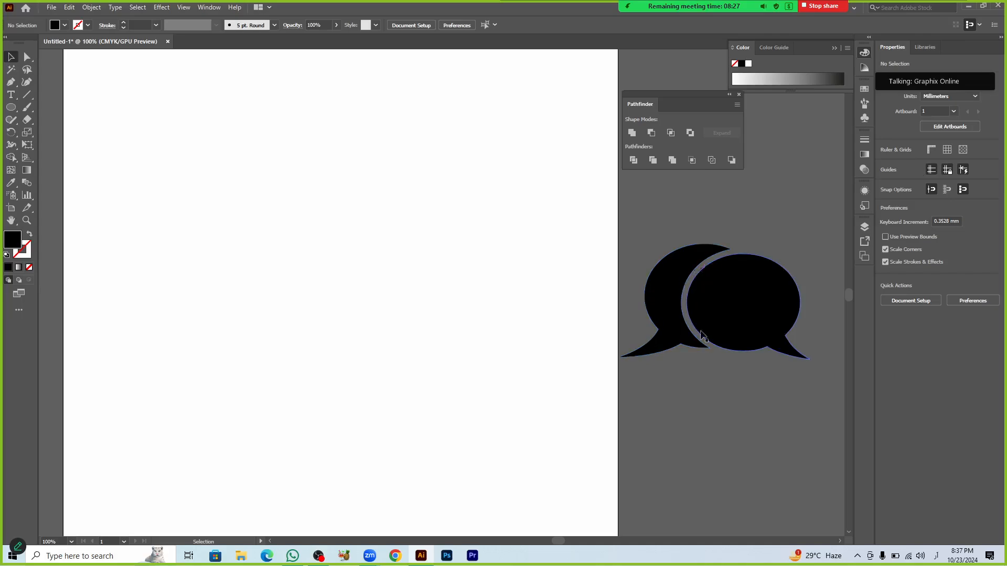
Step: Move the chat bubbles icon back onto the artboard below the gear and text bubble, and shrink it proportionally
scroll(706, 410, down, 1)
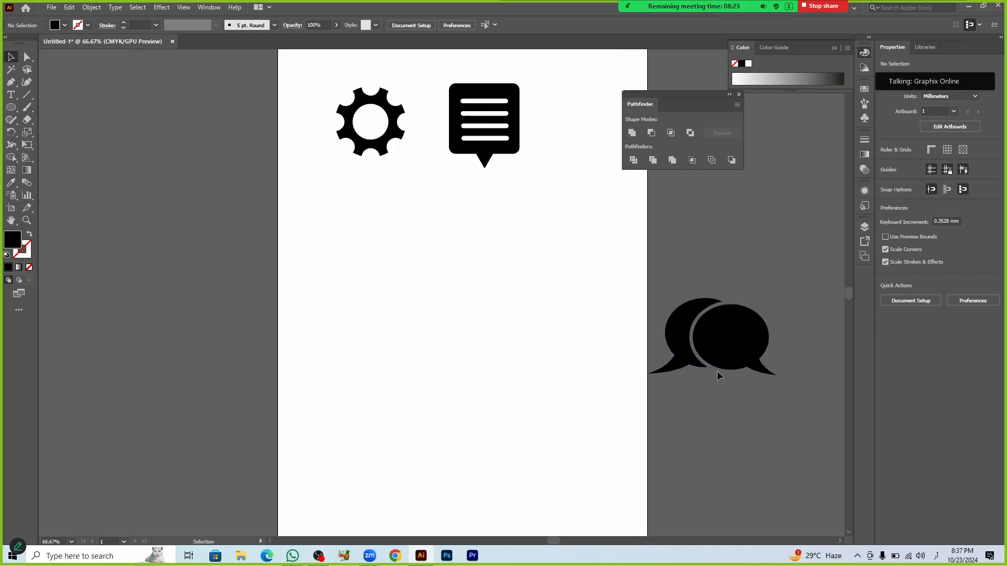
drag(686, 303, 404, 199)
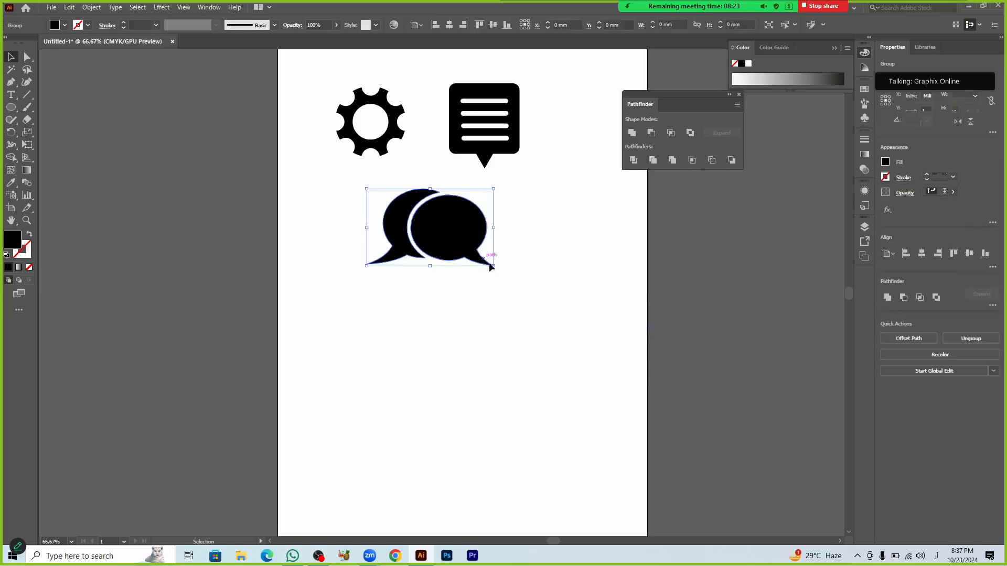
key(Left)
key(Left)
key(Left)
key(Left)
key(Left)
key(Left)
key(Left)
key(Left)
key(Up)
key(Up)
key(Up)
key(Up)
key(Up)
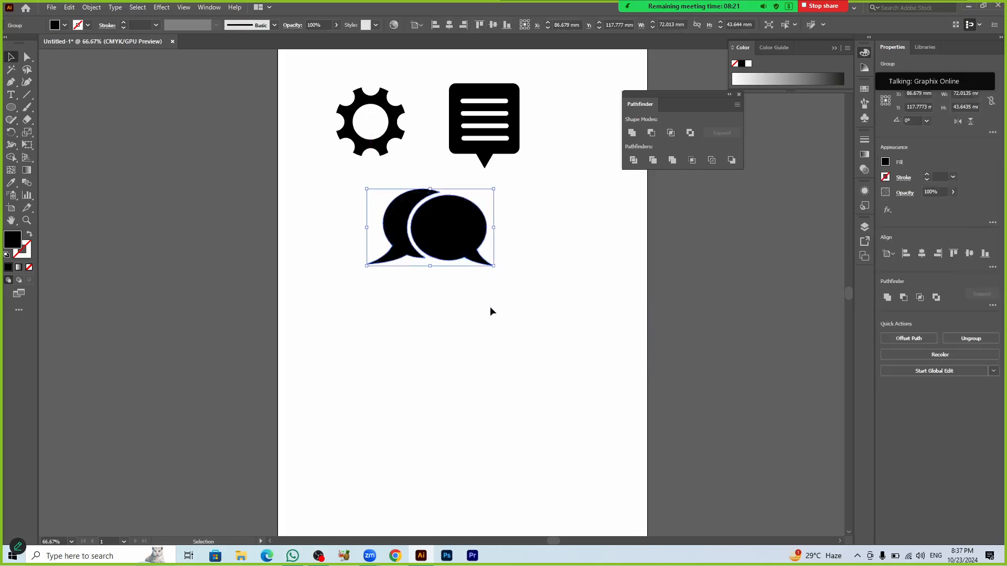
drag(494, 266, 423, 199)
click(471, 283)
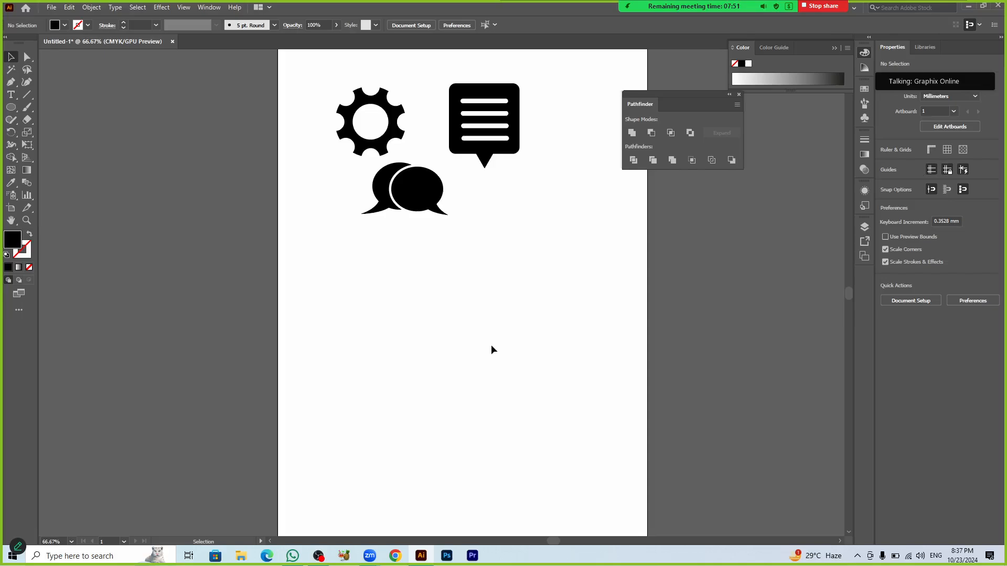
Step: Draw a black square about 33 mm wide in the empty area below the icons as the house body
key(m)
mouse_move(473, 327)
mouse_down()
mouse_move(507, 349)
mouse_move(531, 385)
mouse_up()
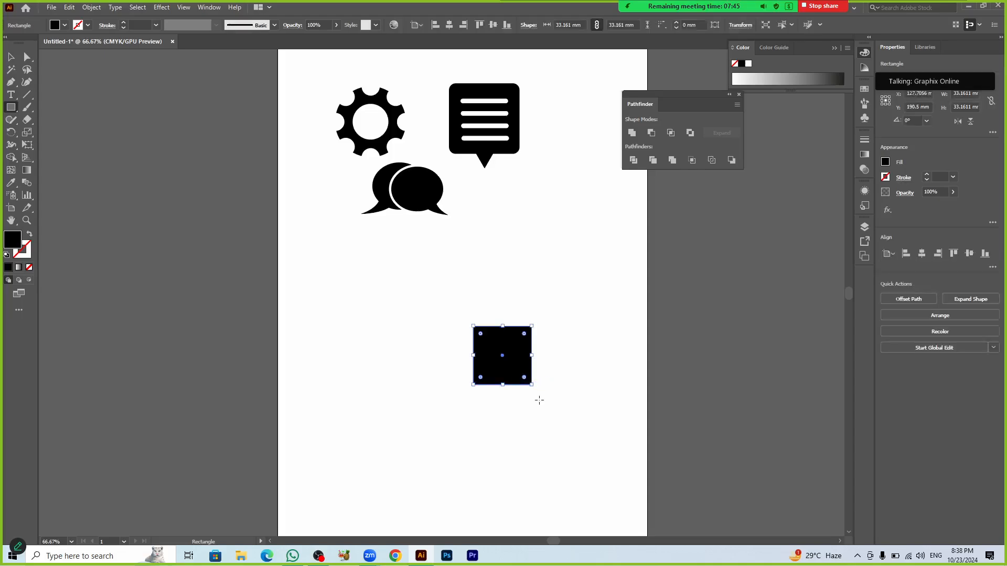
key(n)
key(v)
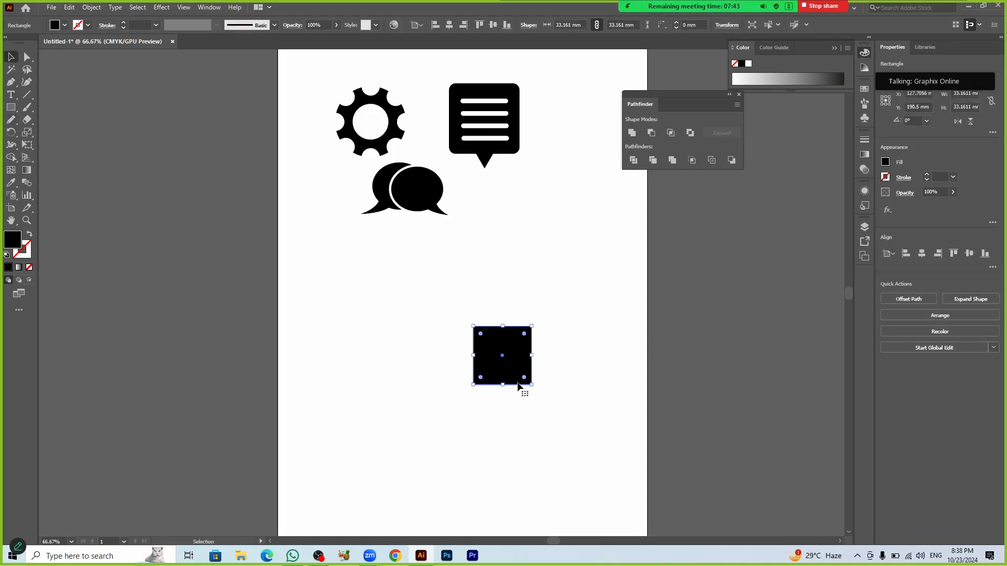
Step: Make a black bar about 33 × 10 mm rotated 45° and place it over the square's upper-left corner as a roof side
drag(528, 425, 569, 416)
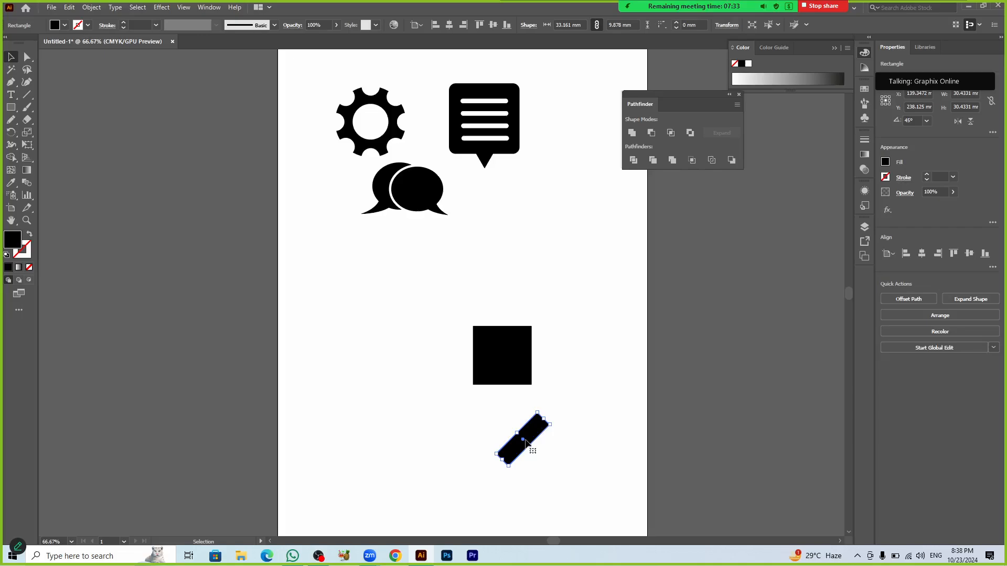
drag(523, 442, 481, 333)
click(528, 410)
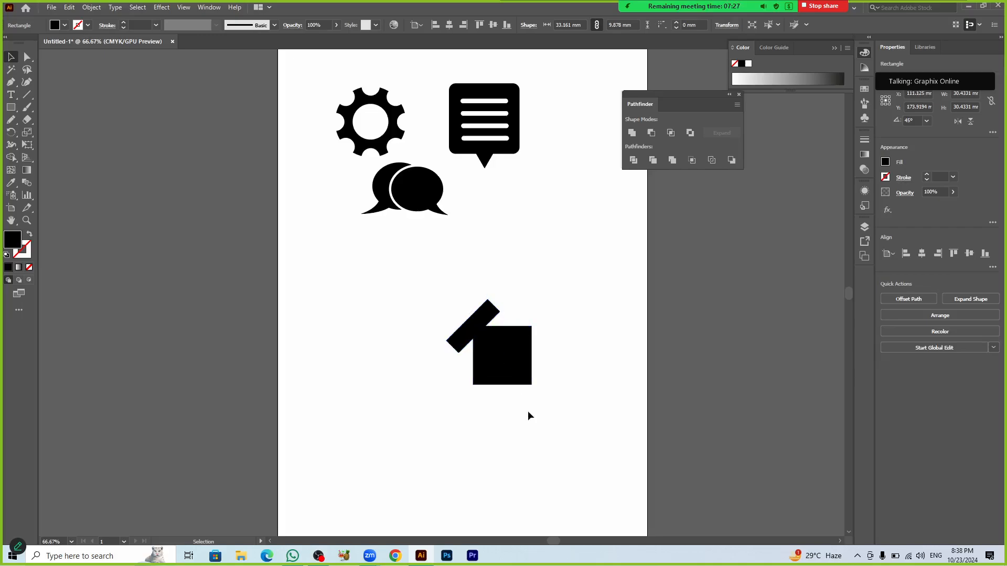
Step: Create a copy of the roof bar reflected on the vertical axis and place it over the square's upper-right corner
click(481, 322)
right_click(482, 322)
mouse_move(563, 265)
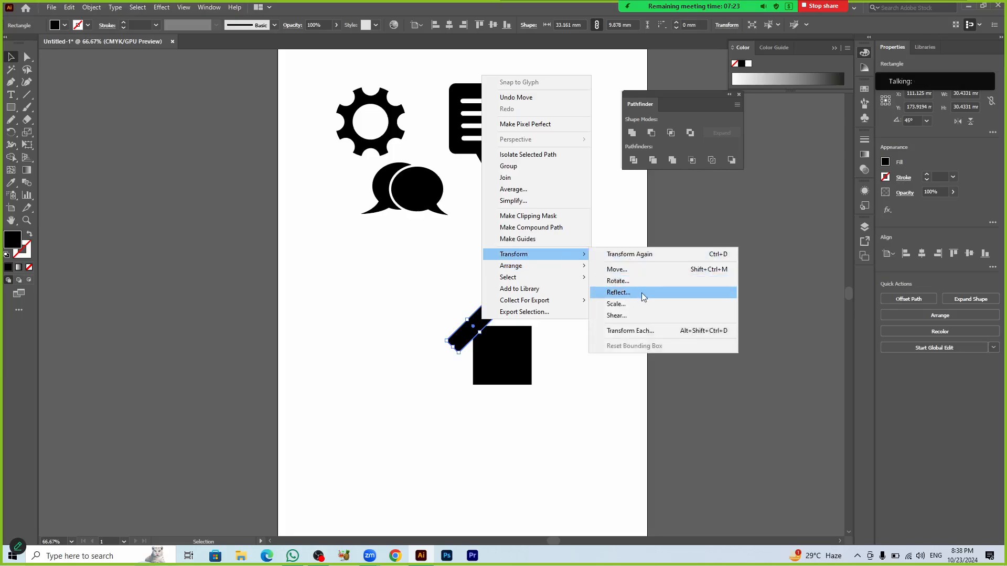
click(641, 293)
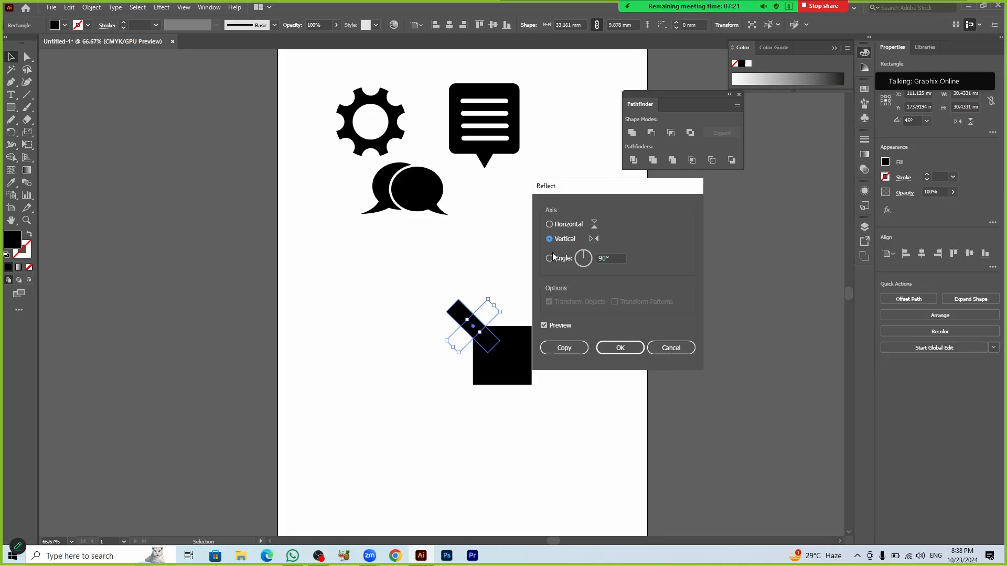
click(576, 348)
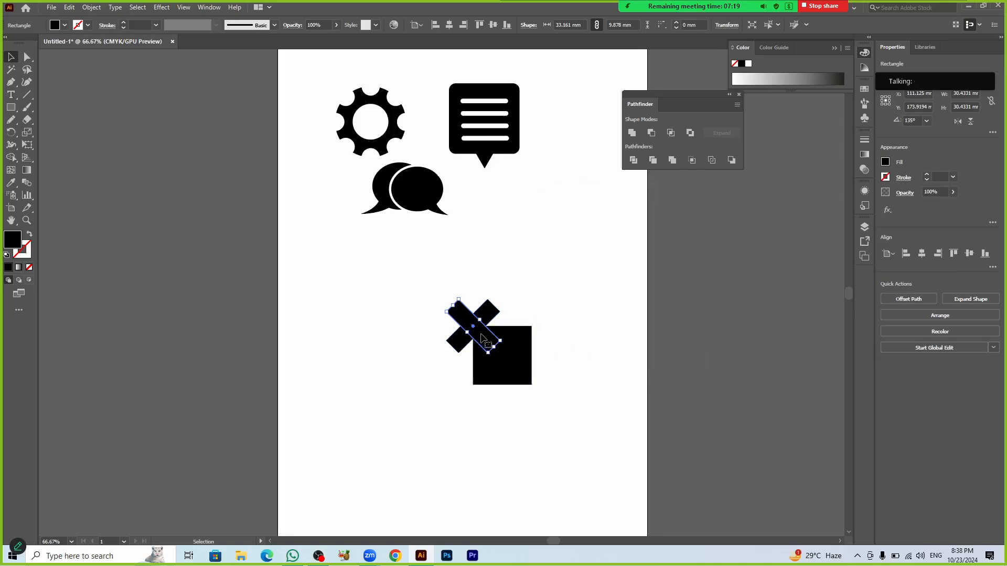
drag(481, 335, 538, 338)
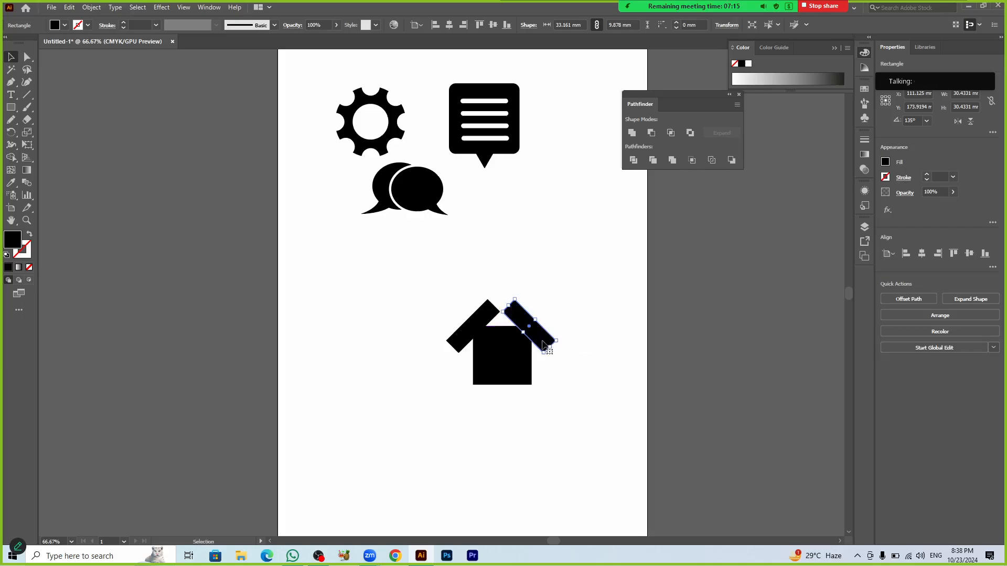
click(555, 405)
Step: Lengthen both roof bars at their upper ends until they meet in a pointed peak
scroll(548, 404, up, 1)
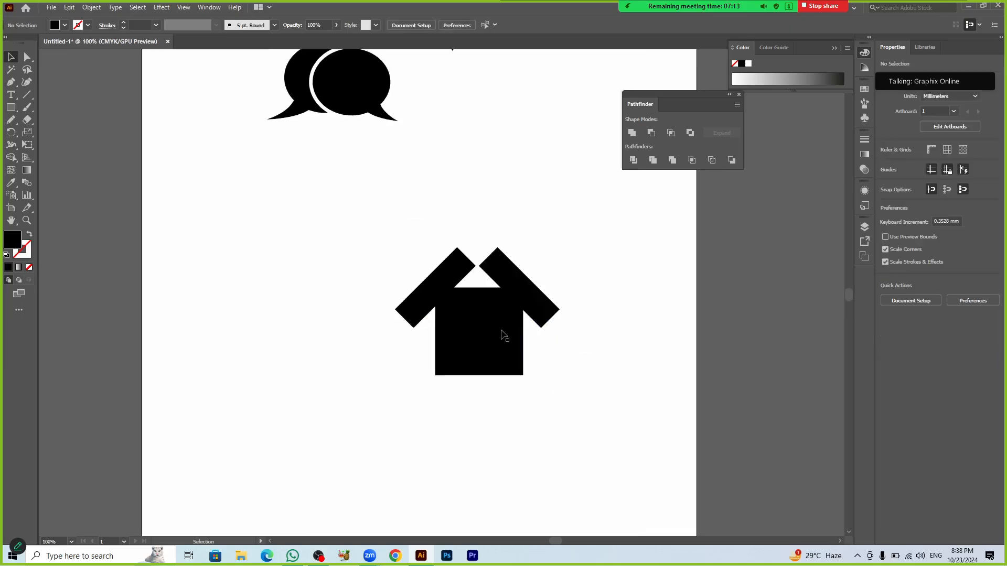
click(460, 265)
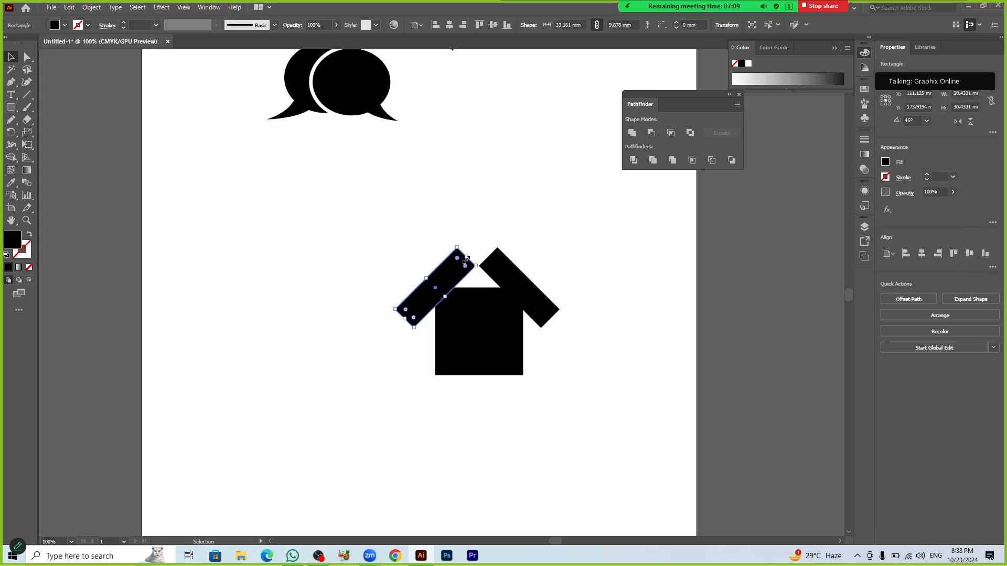
mouse_move(467, 257)
mouse_down()
mouse_move(483, 234)
mouse_move(469, 247)
mouse_up()
click(489, 258)
click(575, 361)
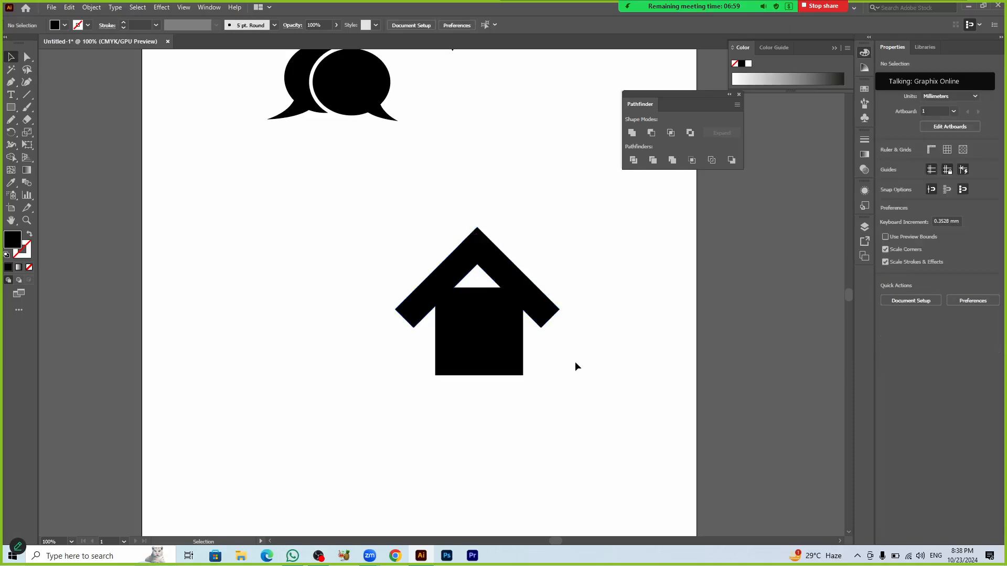
Step: Enlarge the house body square to about 37.4 mm and extend its top edge up to the underside of the roof peak
click(512, 354)
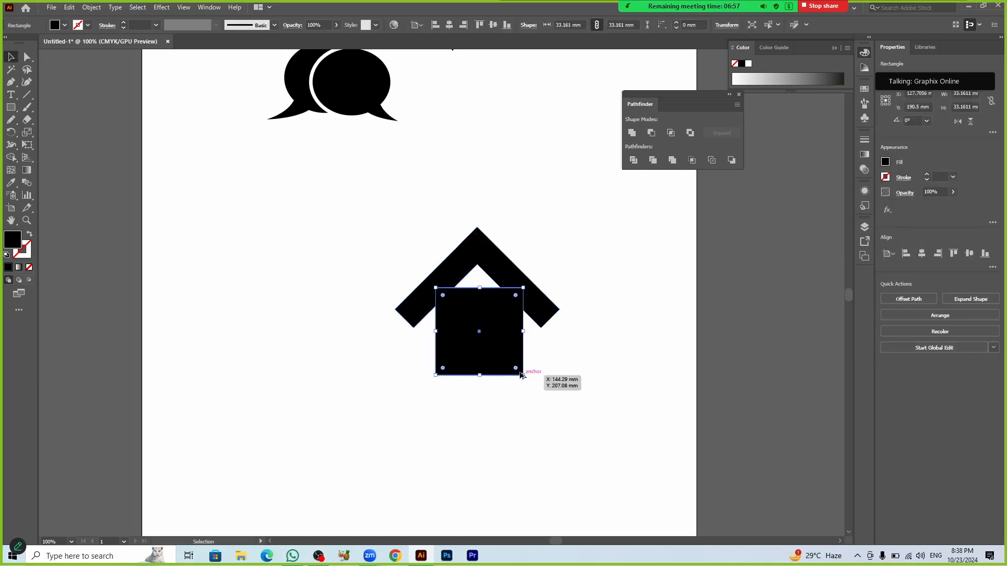
mouse_move(523, 375)
mouse_down()
mouse_move(532, 384)
mouse_move(526, 379)
mouse_up()
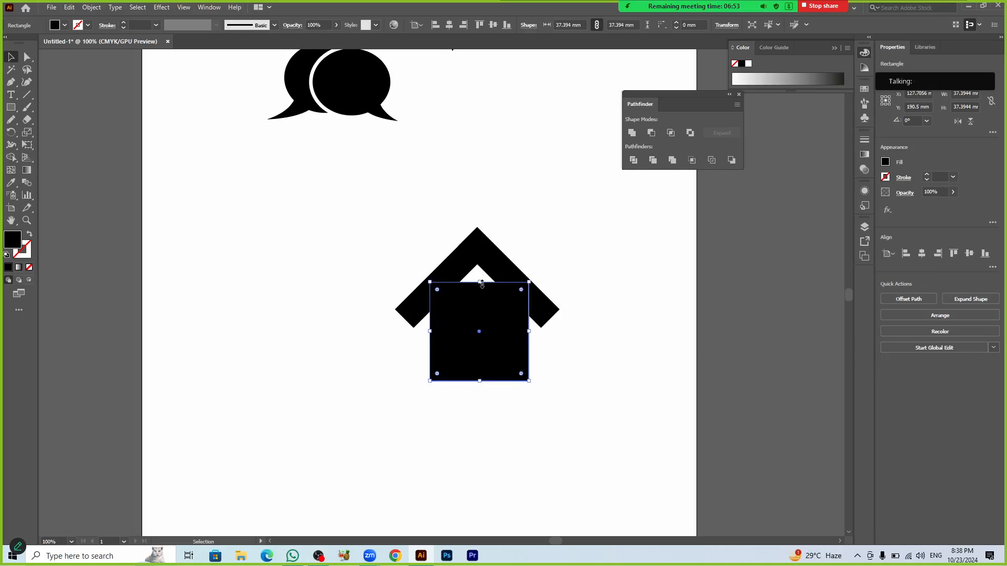
drag(481, 283, 483, 264)
click(571, 408)
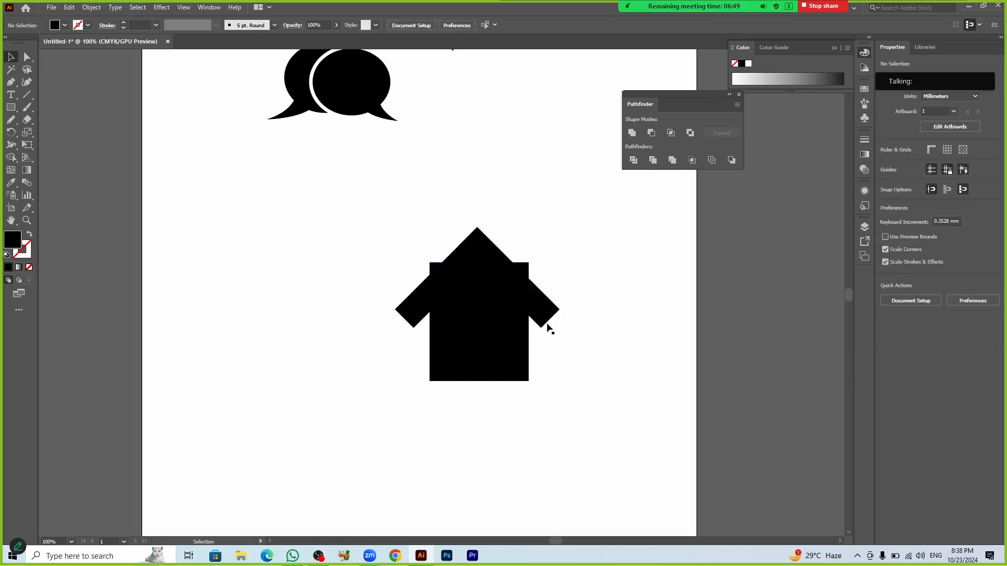
Step: Select both roof bars and scale them up together from their centre so the roof overhangs the house body
click(546, 322)
shift+click(466, 309)
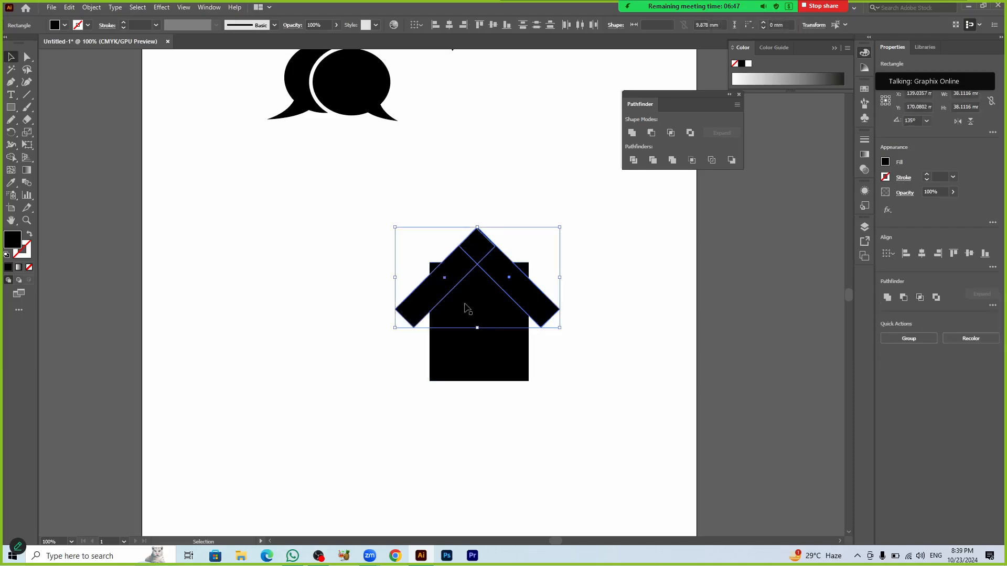
drag(561, 331, 584, 344)
click(588, 386)
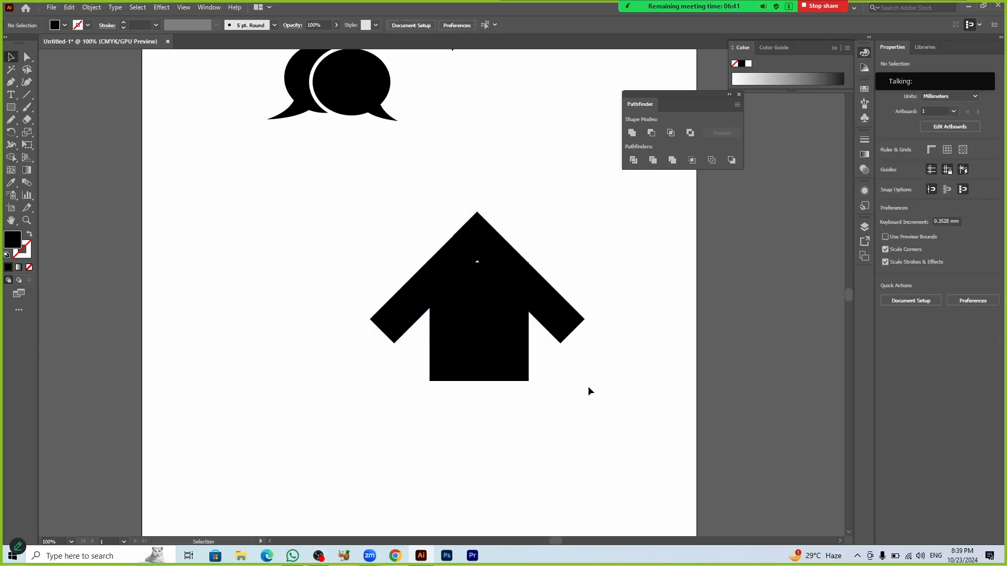
Step: Shorten the right roof bar to about 46.5 mm and the left one to about 42.9 mm at their lower ends
click(569, 340)
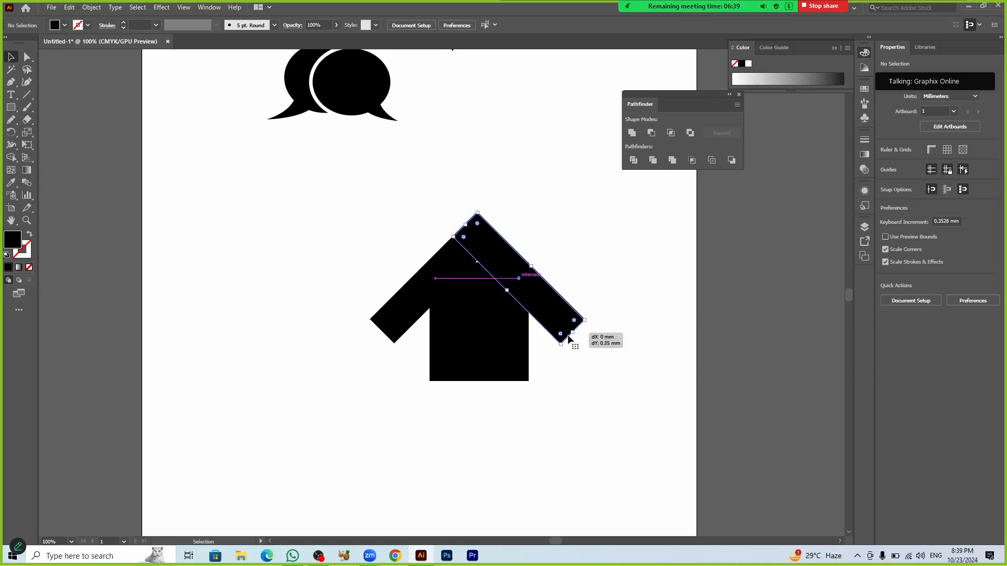
drag(572, 331, 562, 301)
click(390, 331)
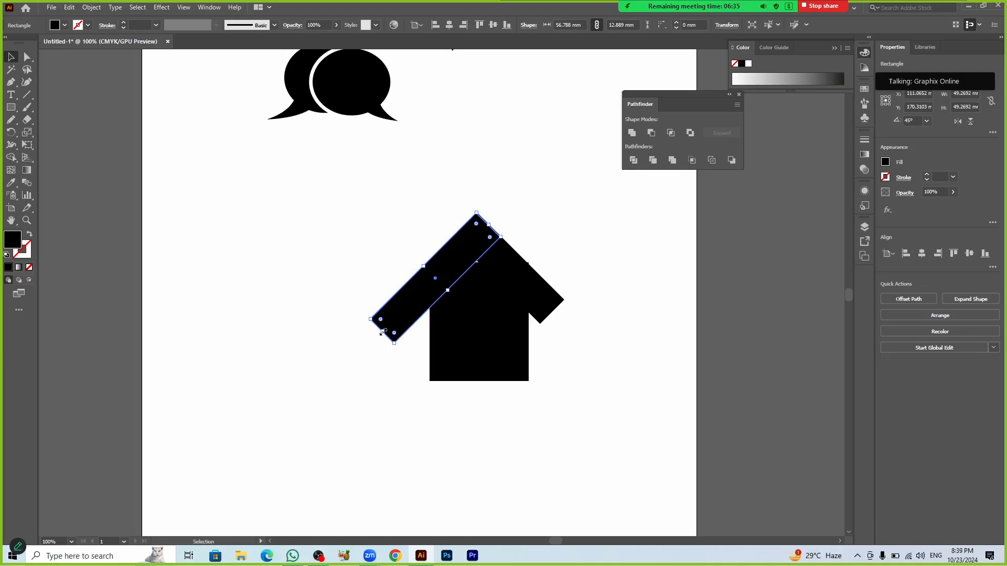
drag(381, 331, 419, 310)
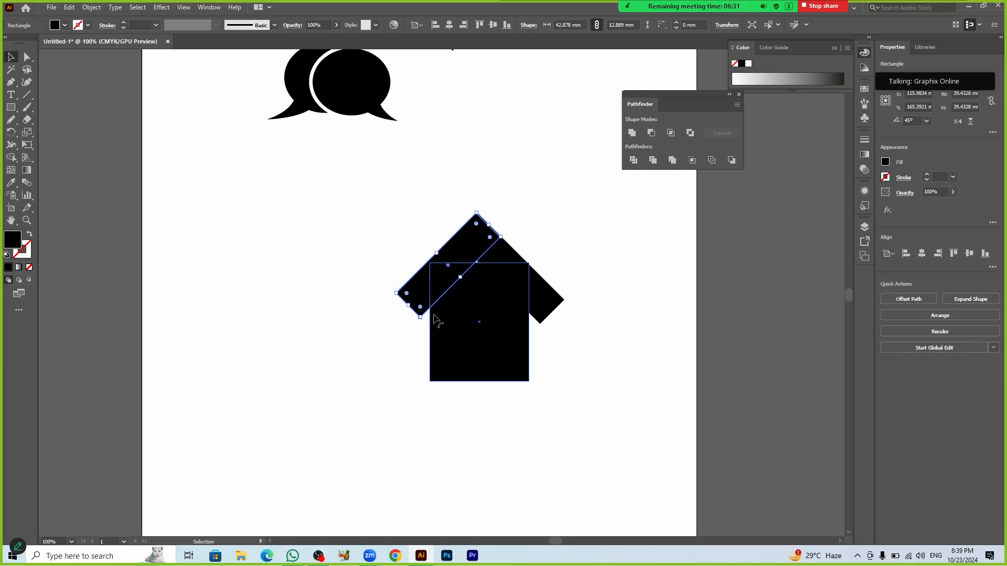
Step: Extend the left roof bar down to a horizontal guide placed at the right bar's lowest corner, and hide the guides
key(ctrl+r)
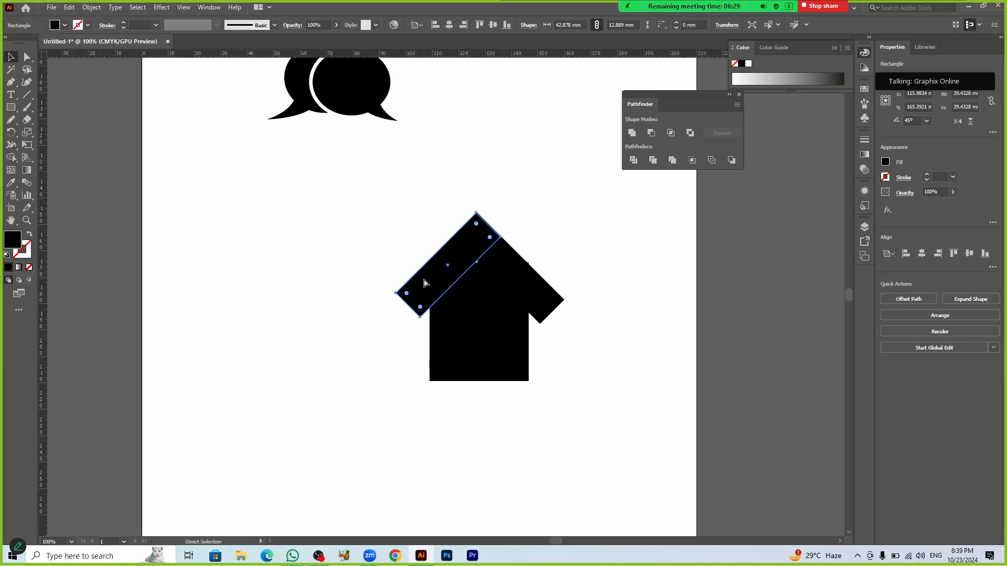
drag(428, 57, 457, 327)
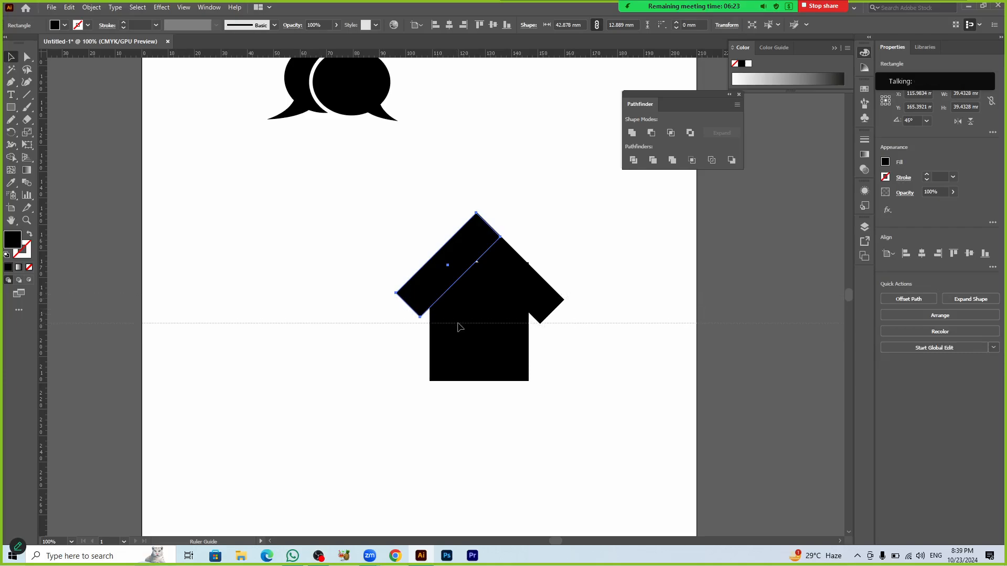
drag(458, 327, 458, 326)
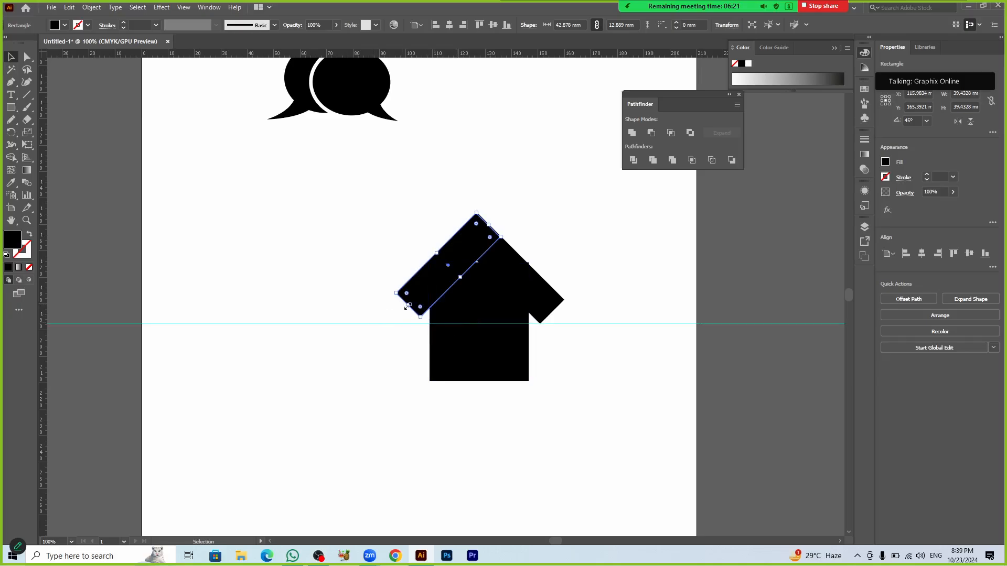
drag(408, 305, 402, 312)
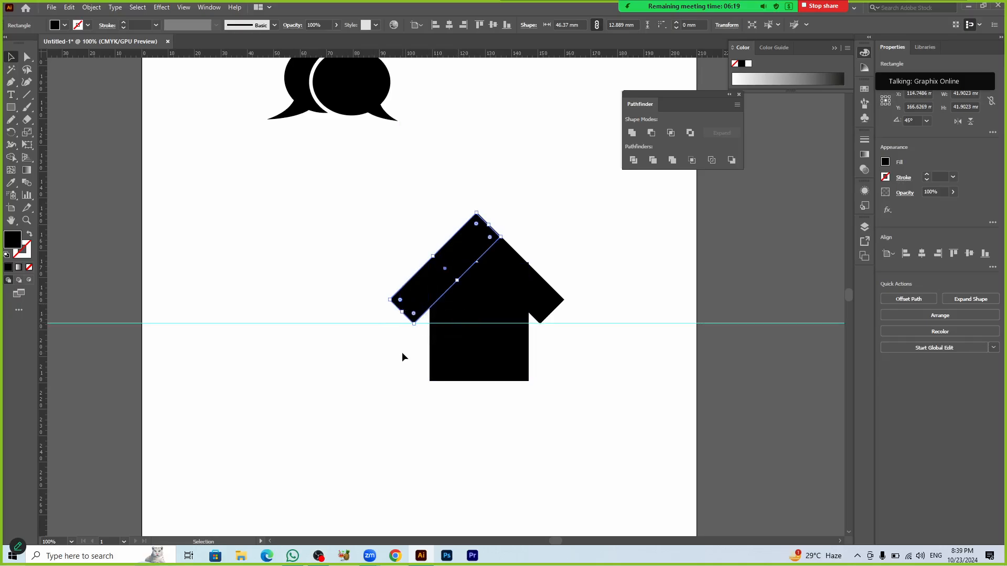
click(396, 373)
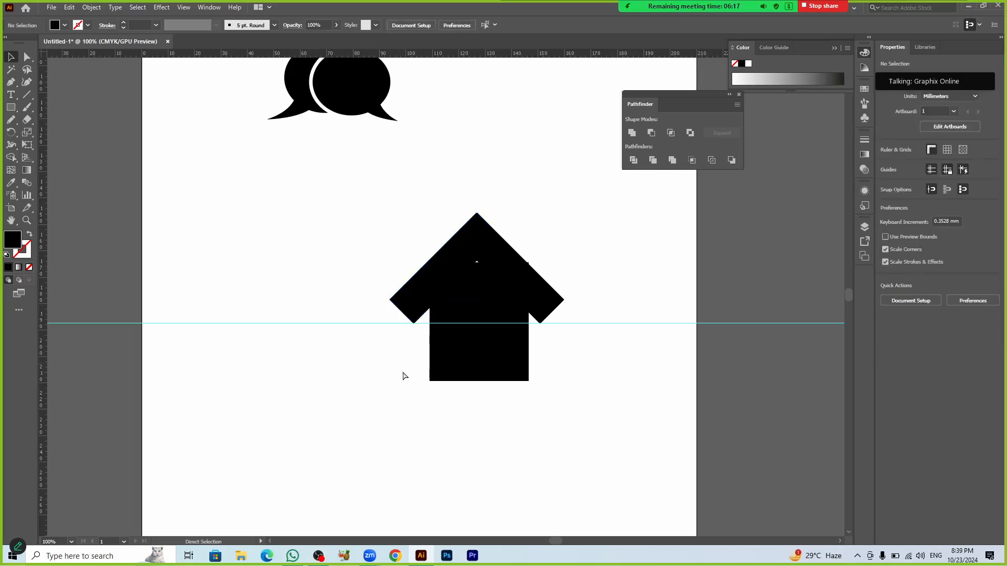
key(ctrl+semicolon)
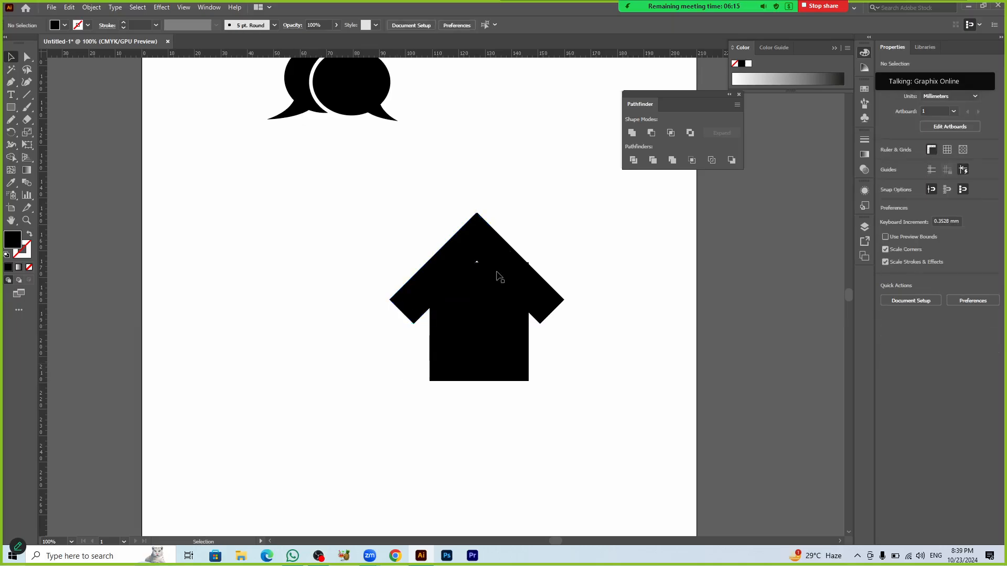
Step: Nudge the house body up by two keyboard increments to close the small gap beneath the roof peak
drag(468, 211, 466, 200)
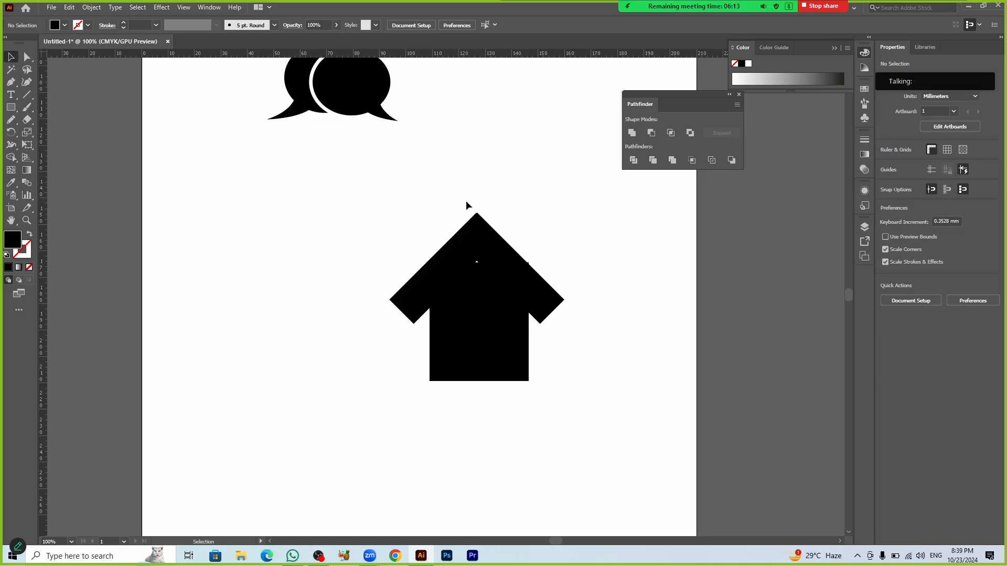
click(516, 356)
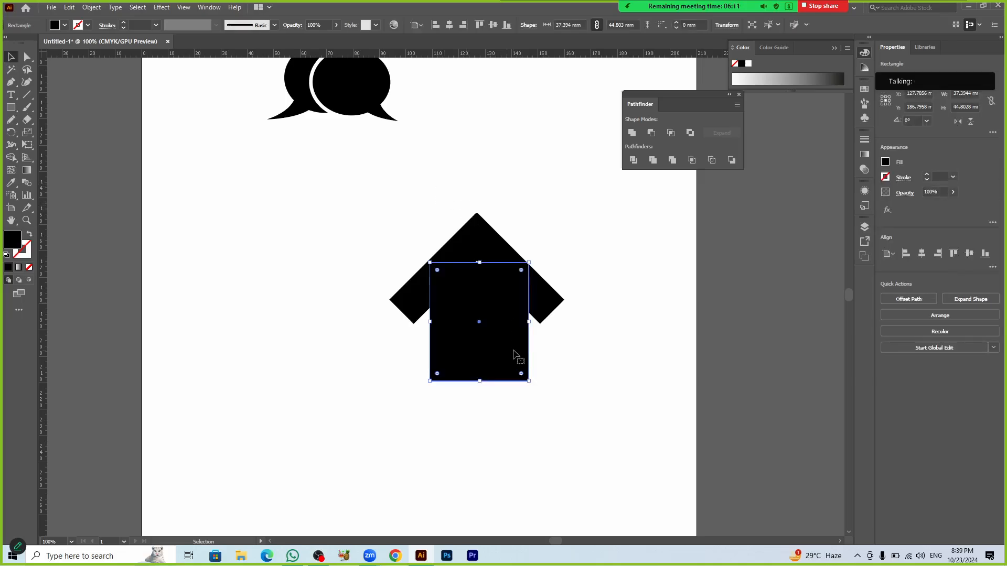
key(Up)
key(Up)
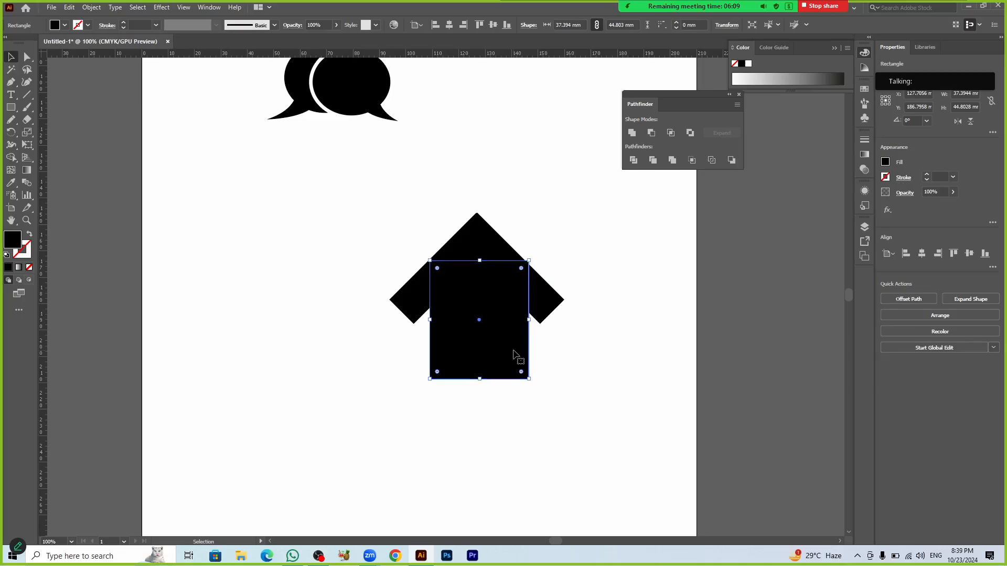
click(536, 359)
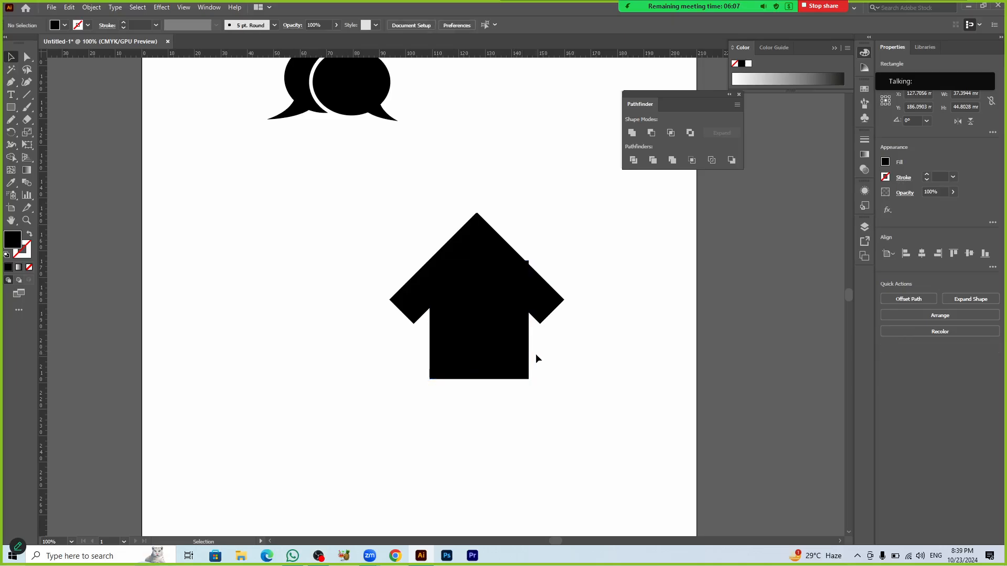
click(526, 361)
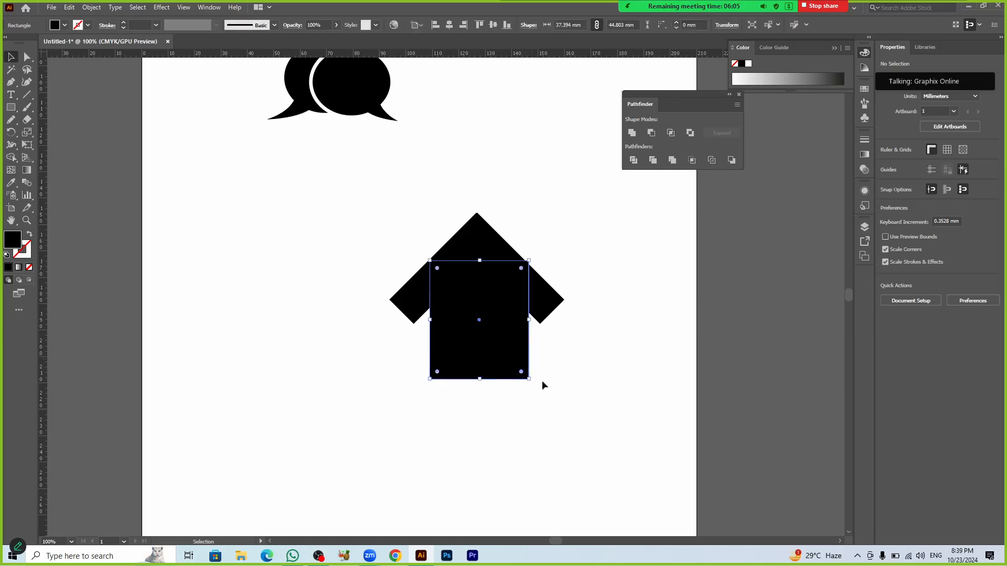
click(466, 230)
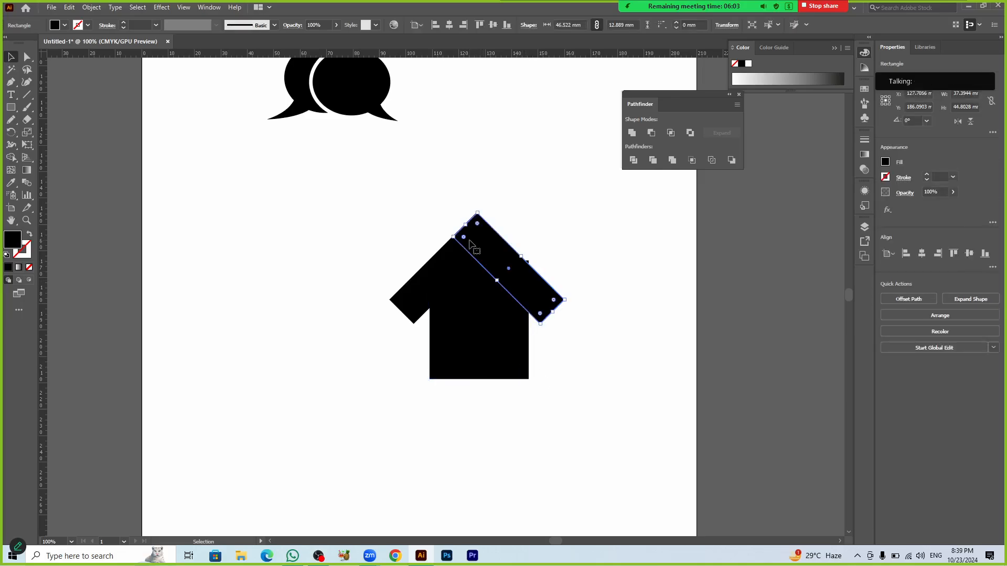
shift+click(454, 250)
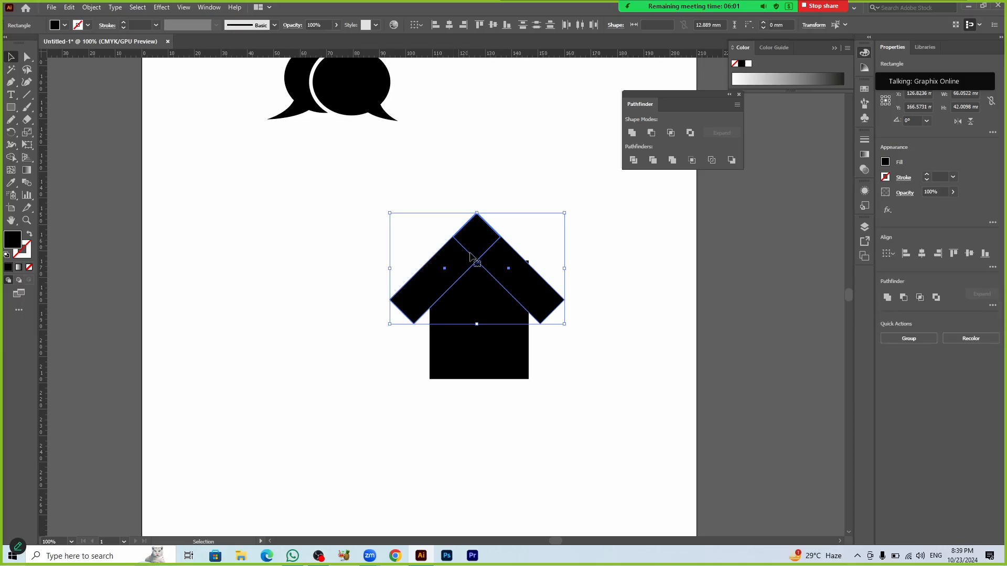
click(577, 418)
Step: Round the two lower corners of each roof bar fully so both eaves end in semicircles
key(a)
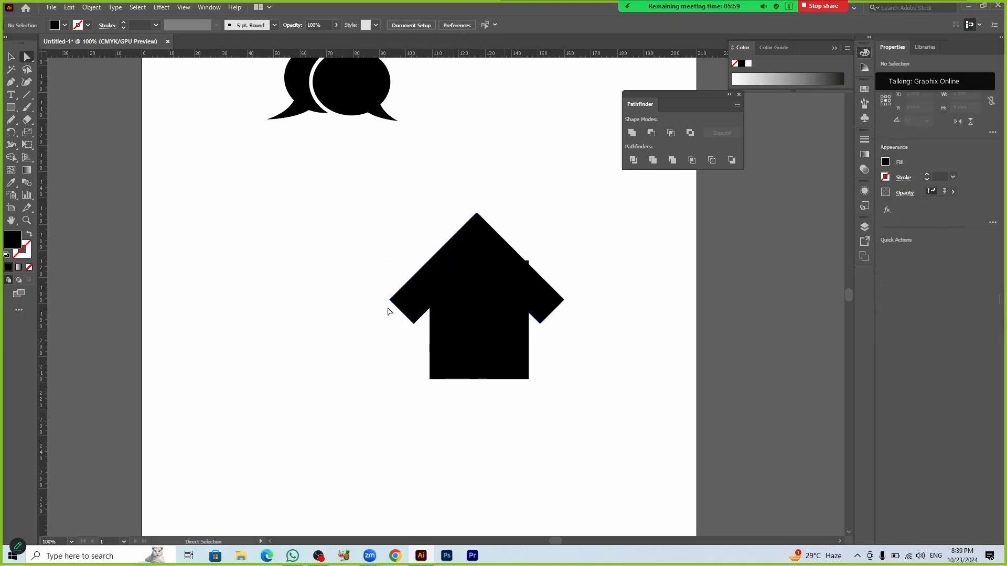
click(391, 301)
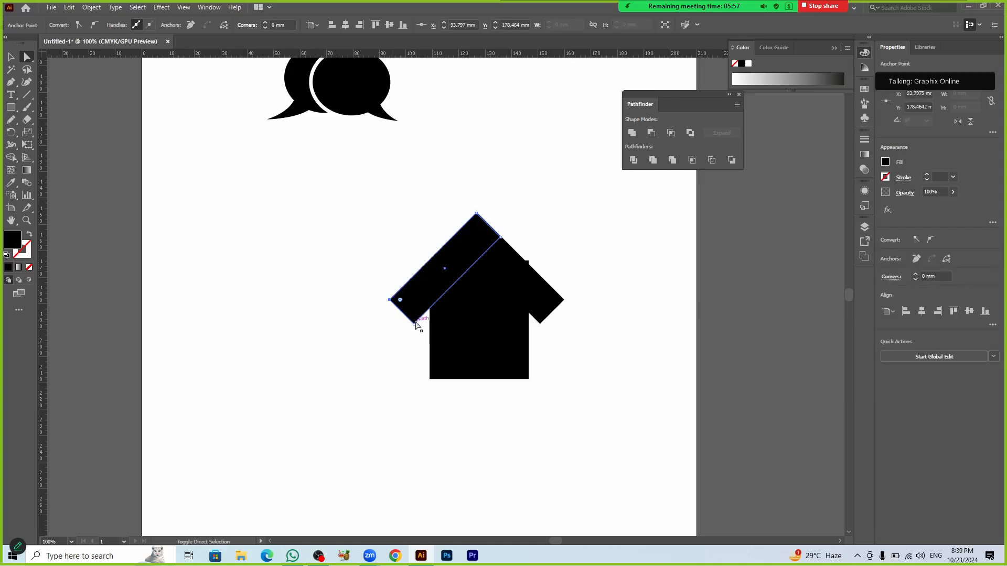
drag(400, 299, 428, 286)
click(551, 306)
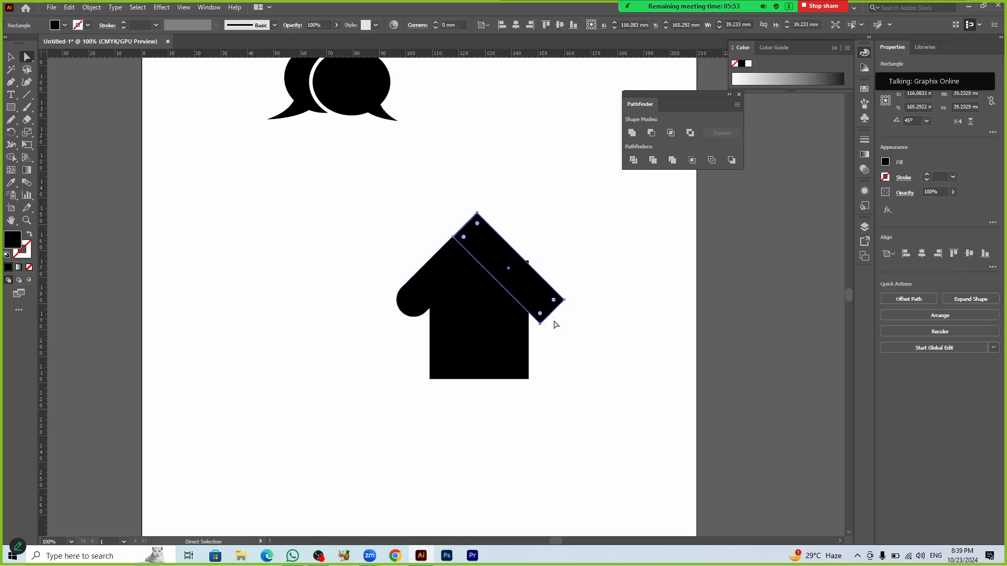
click(540, 323)
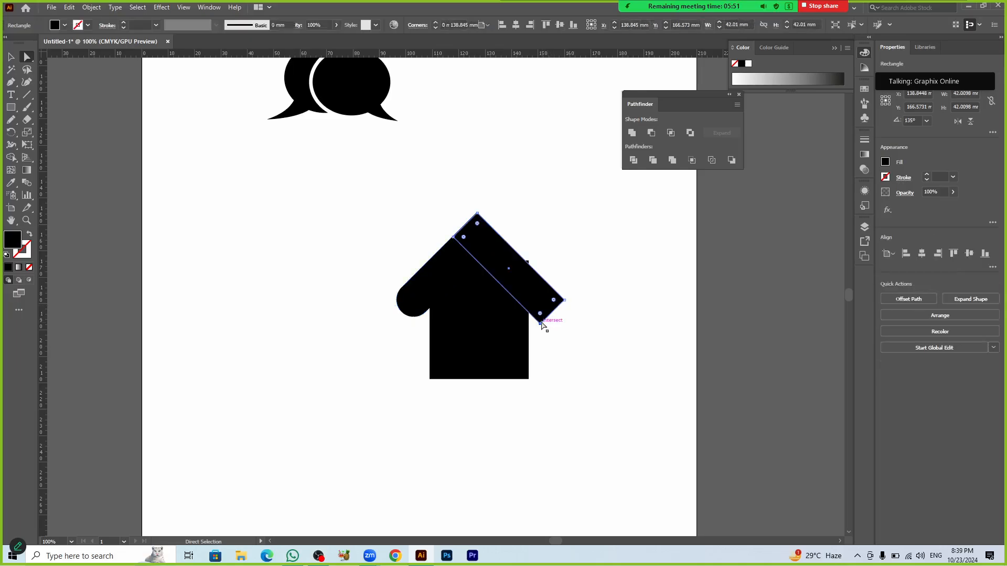
shift+click(564, 300)
drag(554, 300, 529, 288)
click(598, 364)
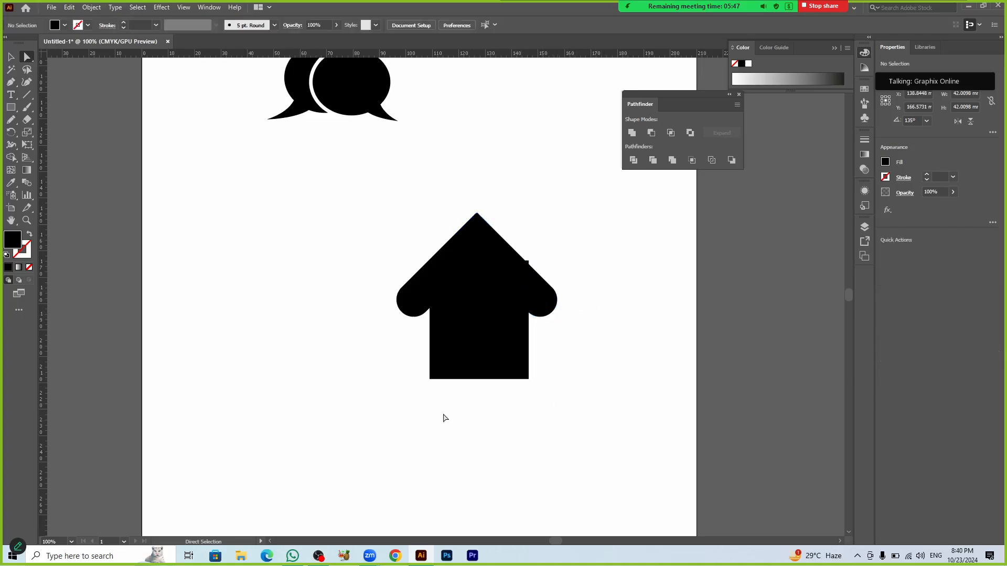
Step: Round the two bottom corners of the house body slightly and deselect it
click(429, 379)
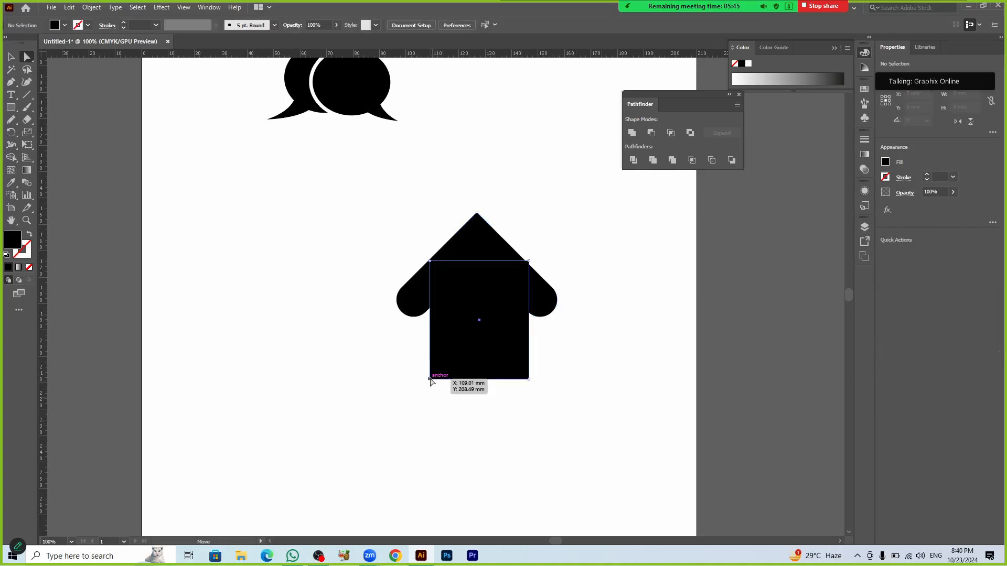
shift+click(529, 380)
drag(521, 375, 513, 372)
click(528, 405)
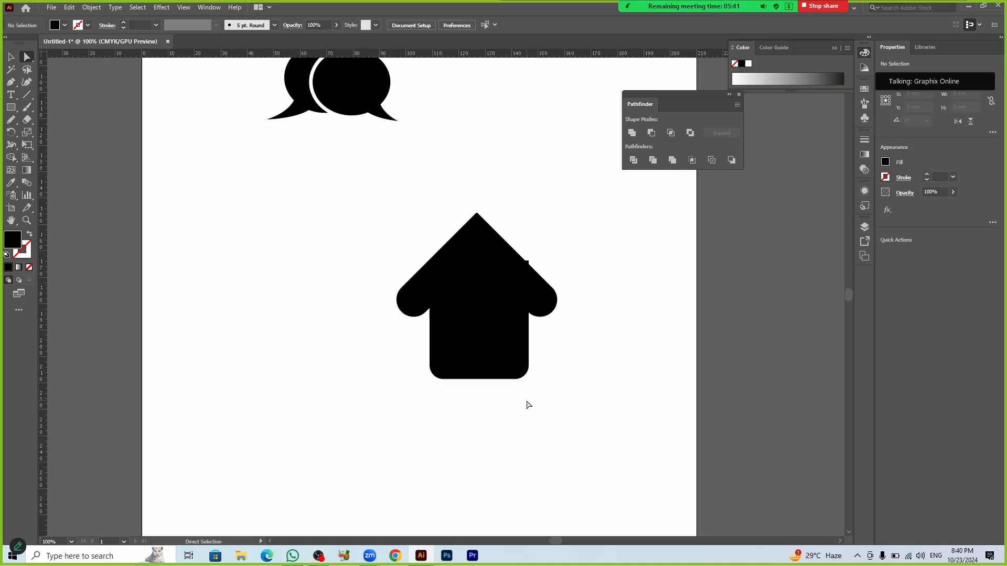
key(v)
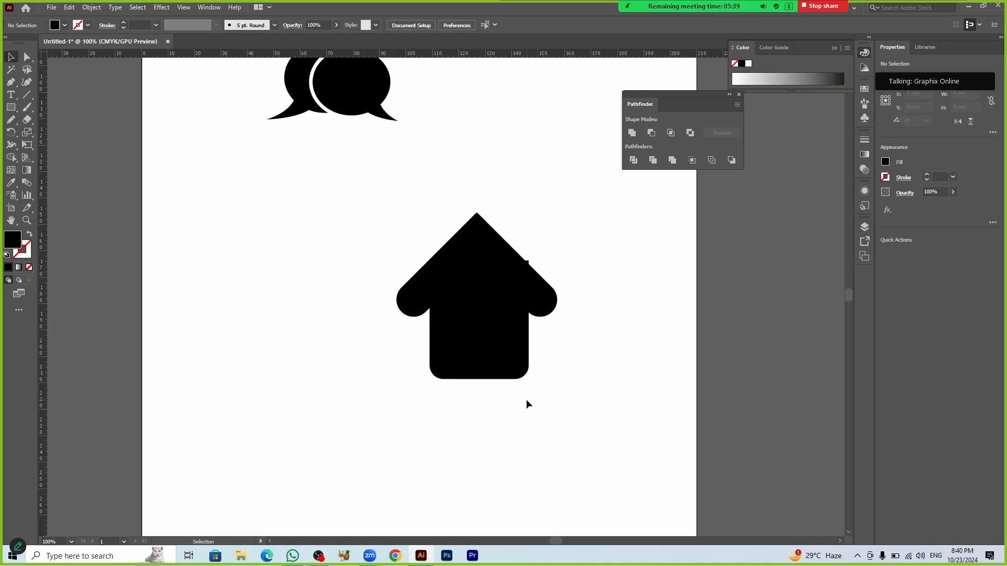
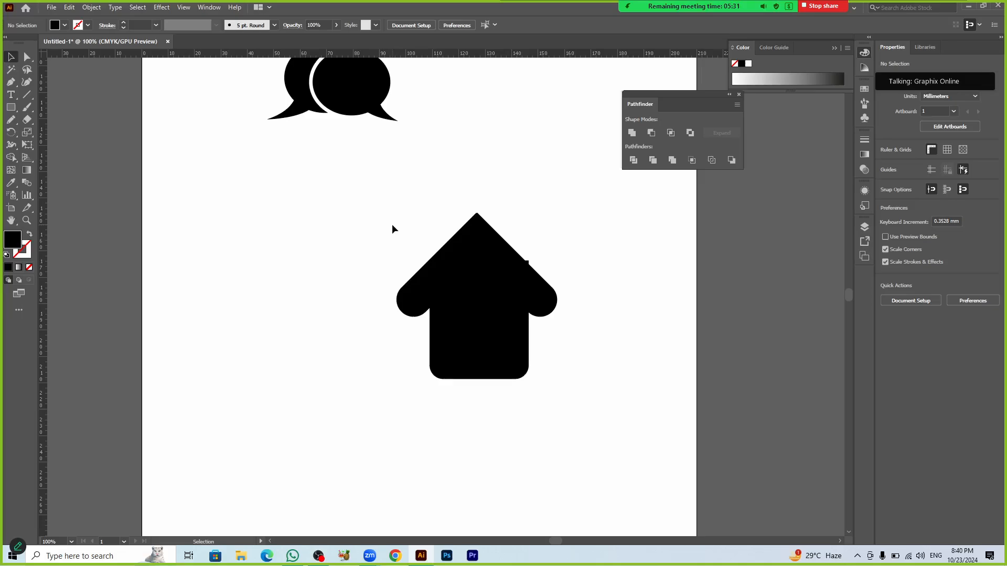
Step: Delete all the house shapes and draw a new black square about 44.5 mm wide below the chat bubbles
drag(395, 225, 593, 381)
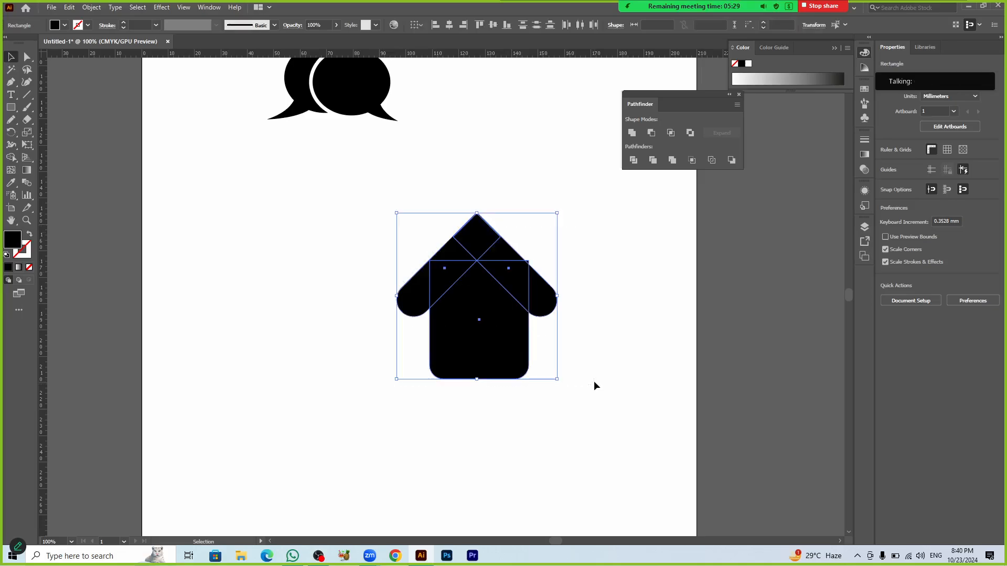
key(Delete)
key(m)
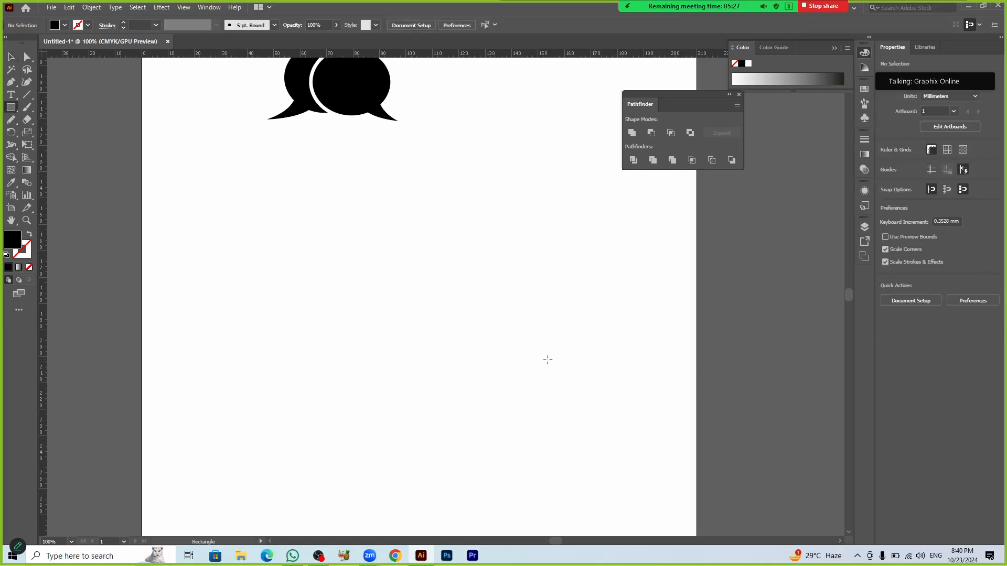
drag(397, 323, 432, 382)
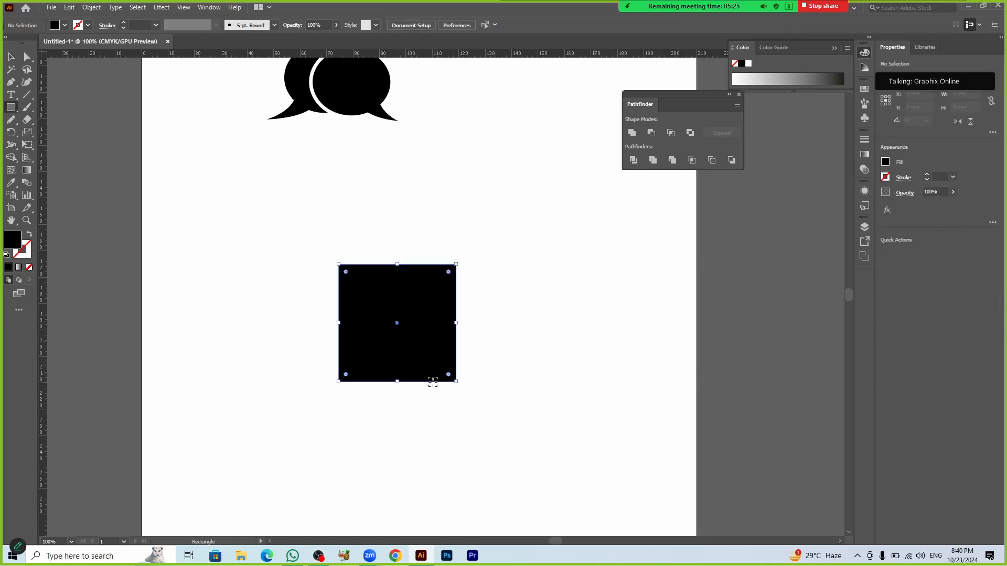
Step: Place a copy of the square directly on top of its upper edge and widen it symmetrically to about 72 mm
key(v)
click(473, 348)
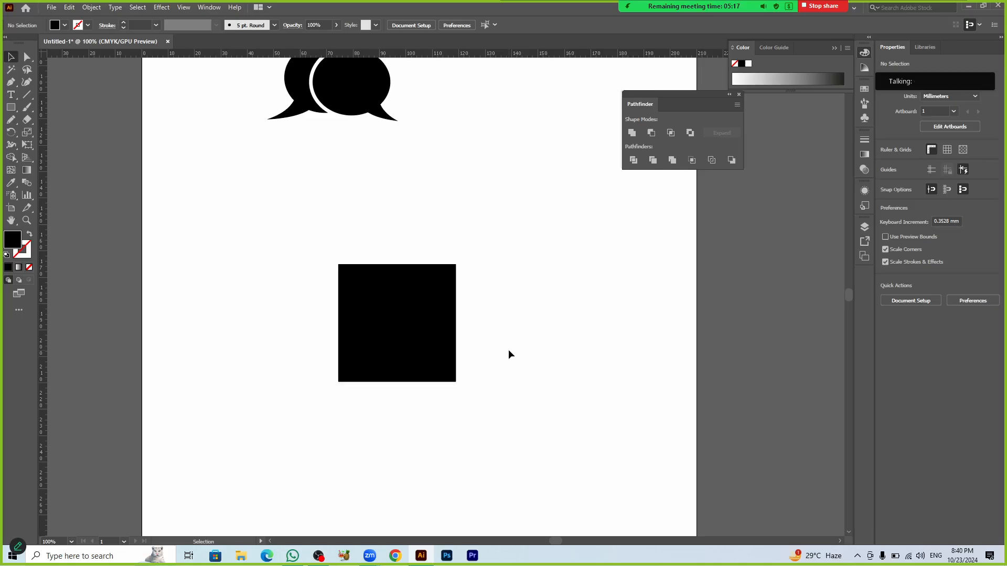
drag(407, 353, 403, 235)
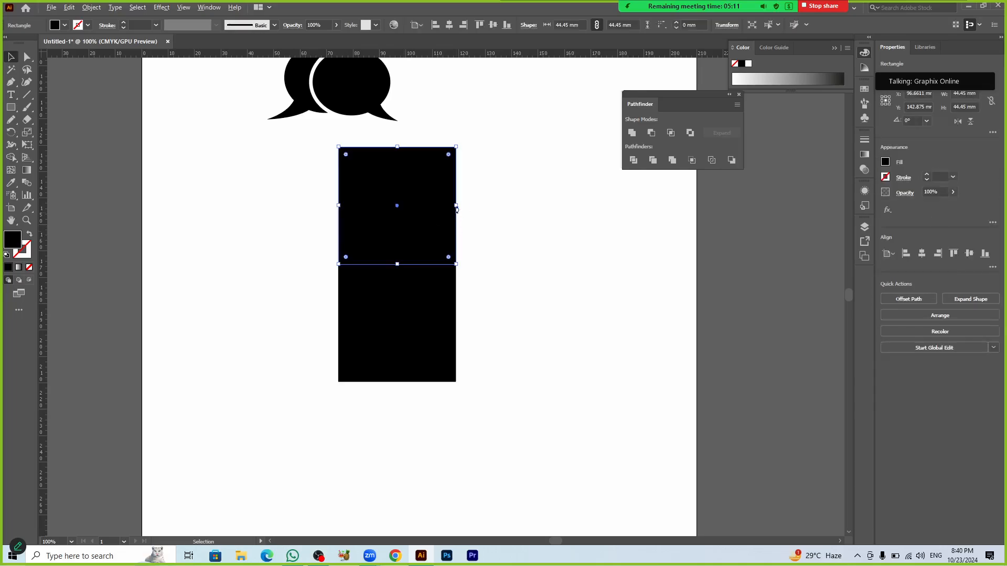
drag(459, 209, 494, 208)
Step: Average the wide rectangle's two top corner points on both axes to turn it into a triangular roof
key(a)
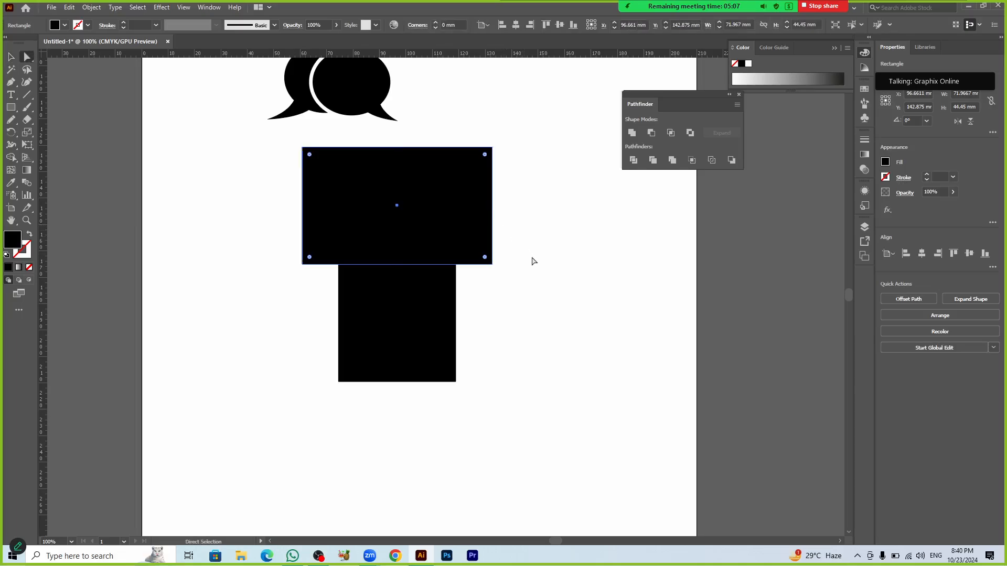
click(532, 261)
click(303, 148)
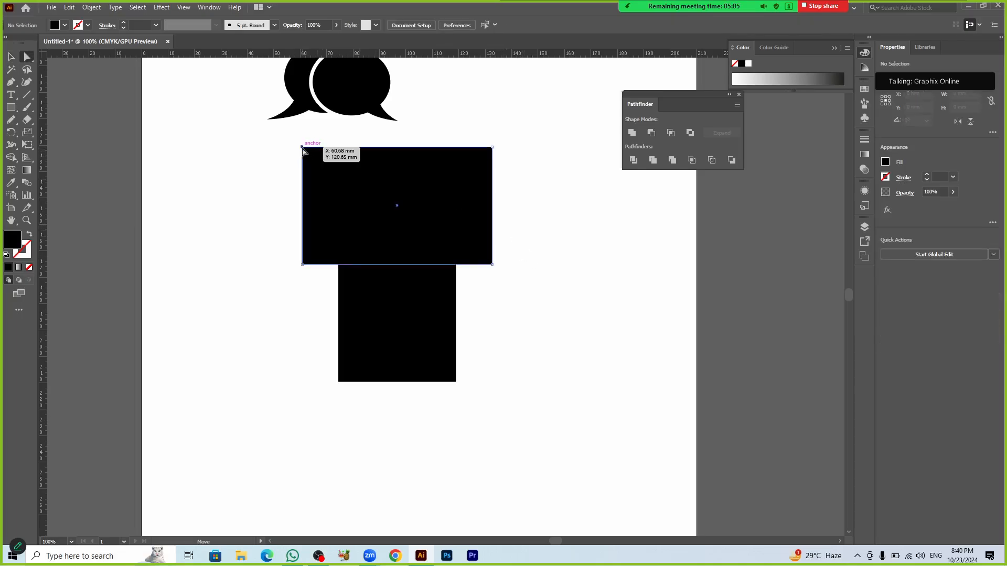
shift+click(491, 148)
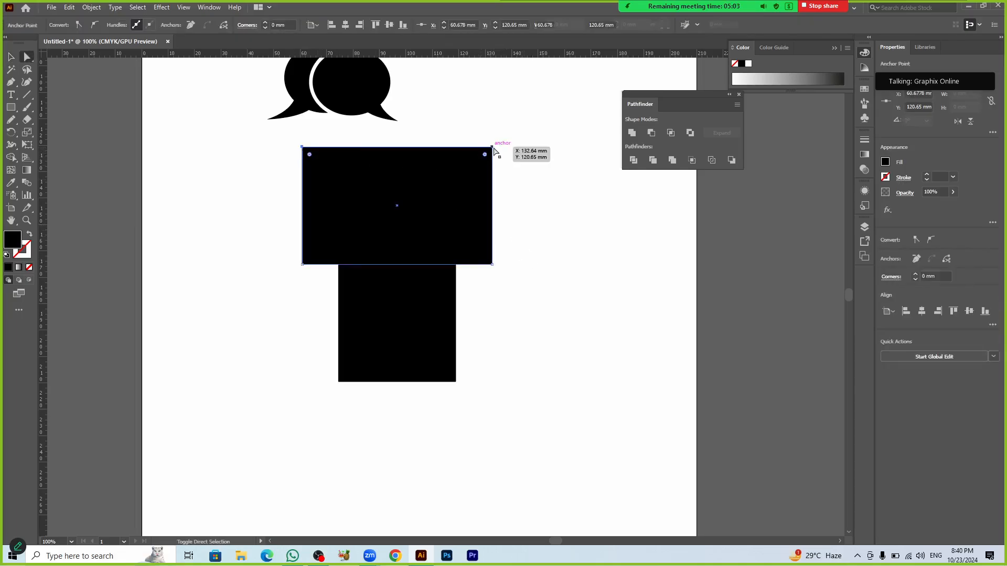
right_click(459, 163)
click(507, 278)
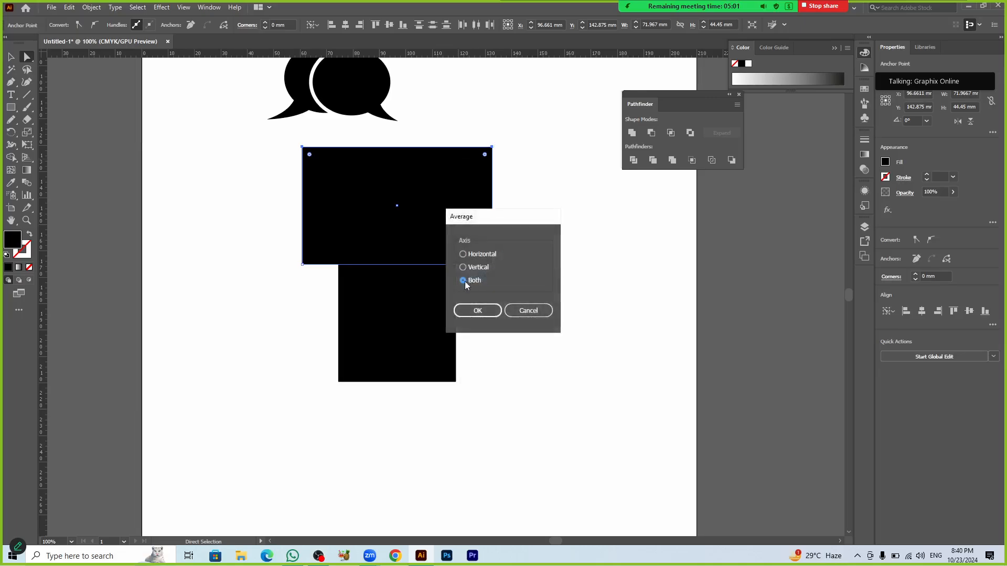
click(464, 311)
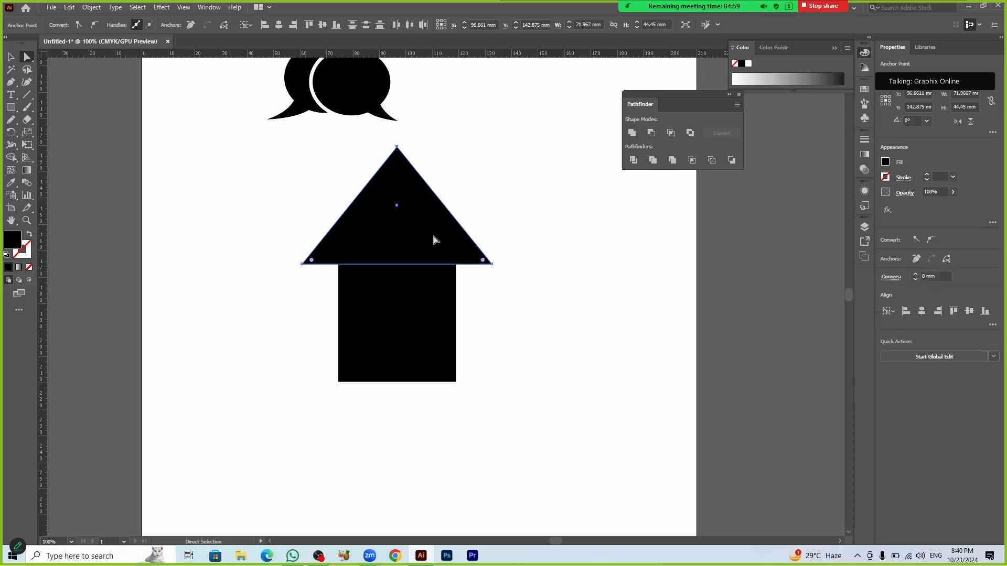
Step: Lower the roof's peak so the triangle is about 22.8 mm high and 74 mm wide
click(546, 216)
key(v)
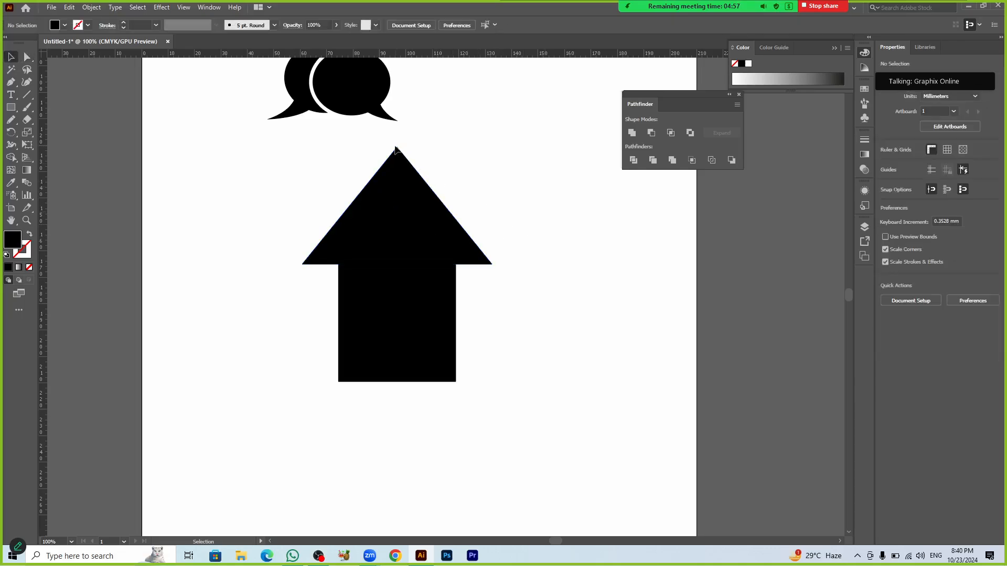
click(397, 148)
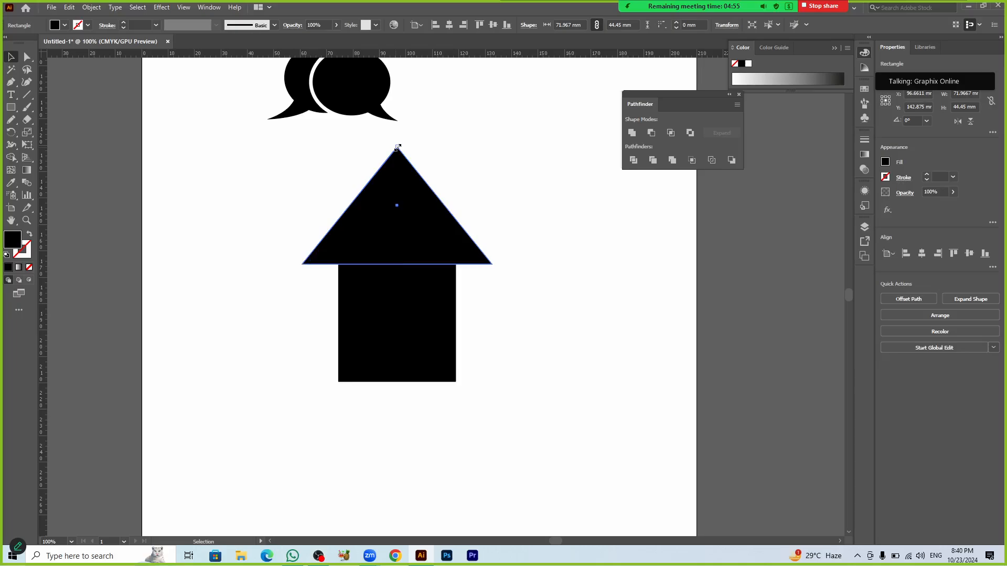
drag(398, 147, 401, 205)
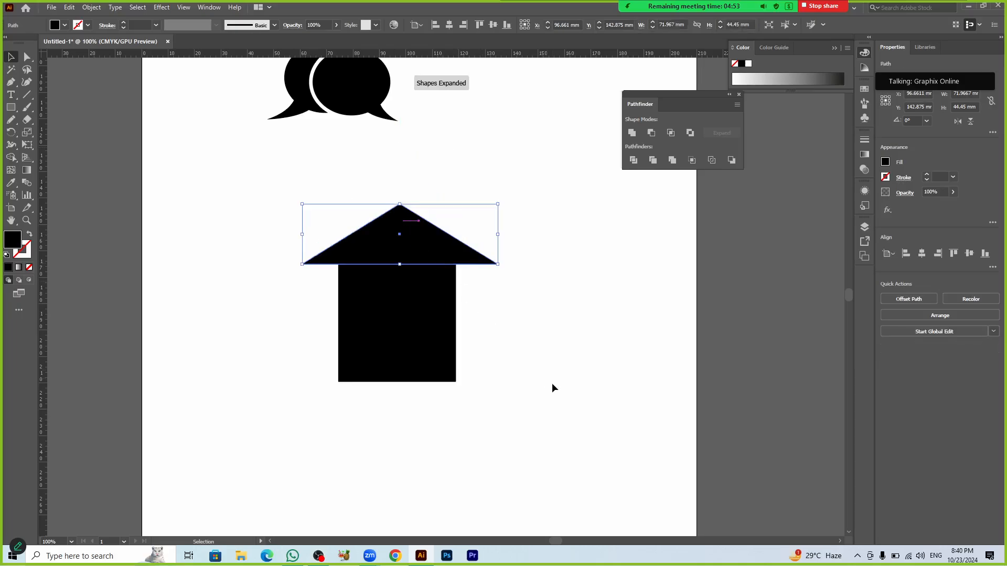
click(552, 388)
Step: Shorten the house body symmetrically about its centre to about 39.9 mm high
click(412, 367)
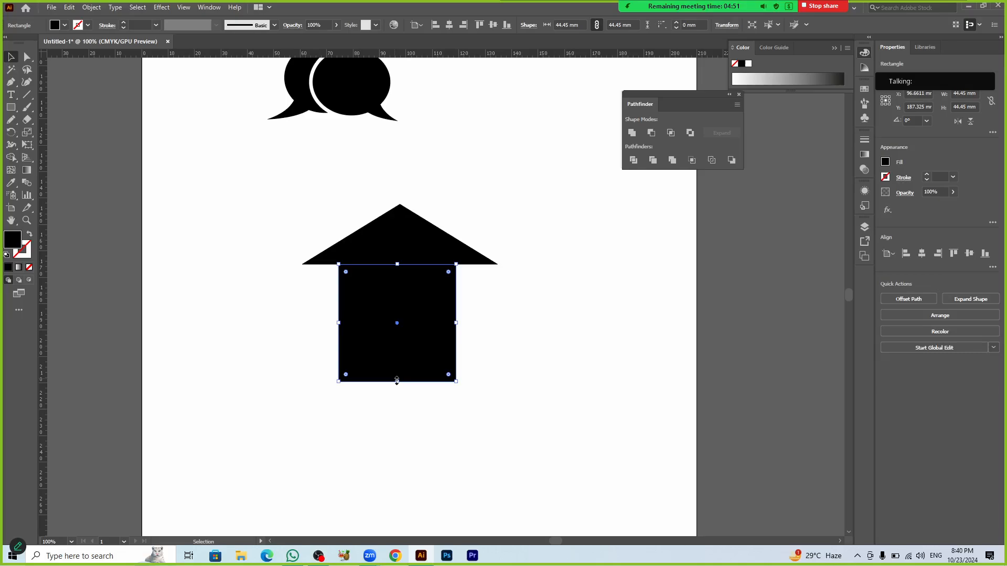
drag(397, 381, 402, 342)
click(473, 416)
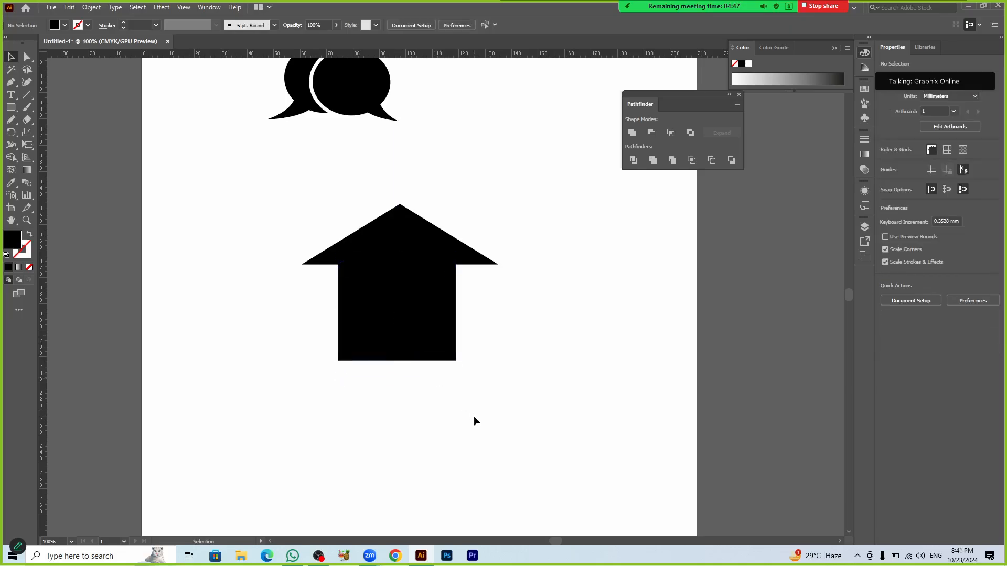
Step: Align the roof and the house body to each other on their horizontal centres
click(389, 341)
click(464, 411)
drag(290, 219, 347, 336)
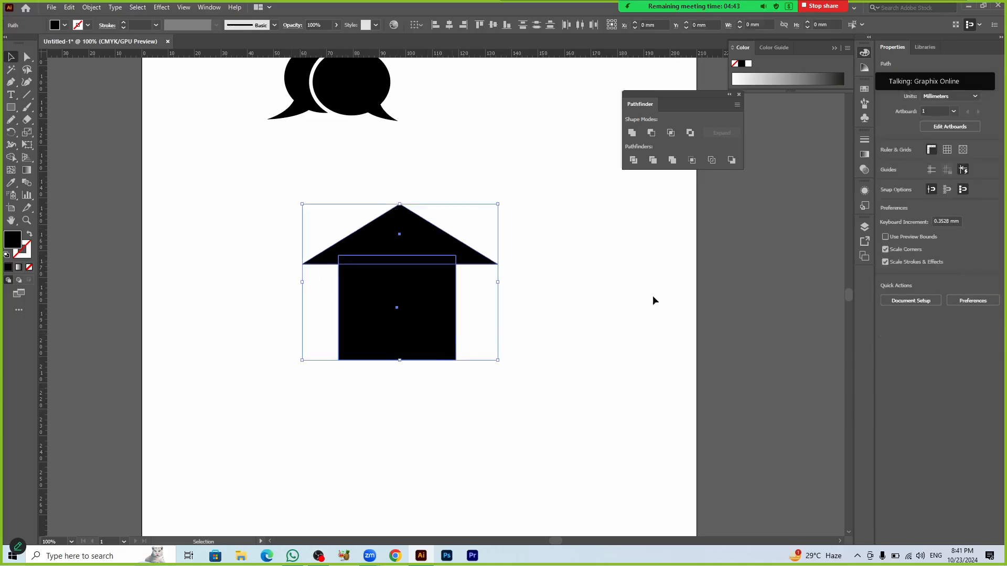
click(917, 255)
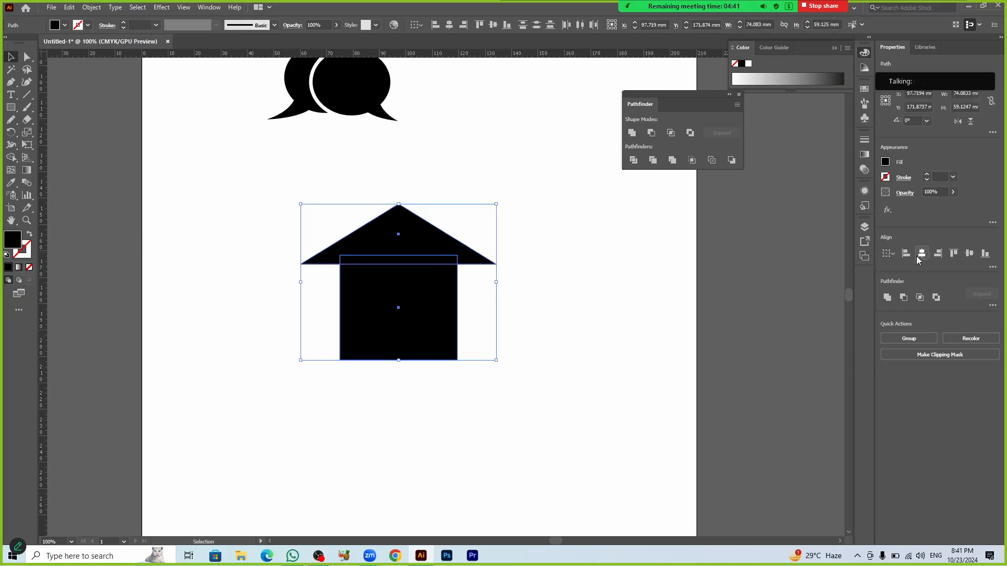
click(564, 338)
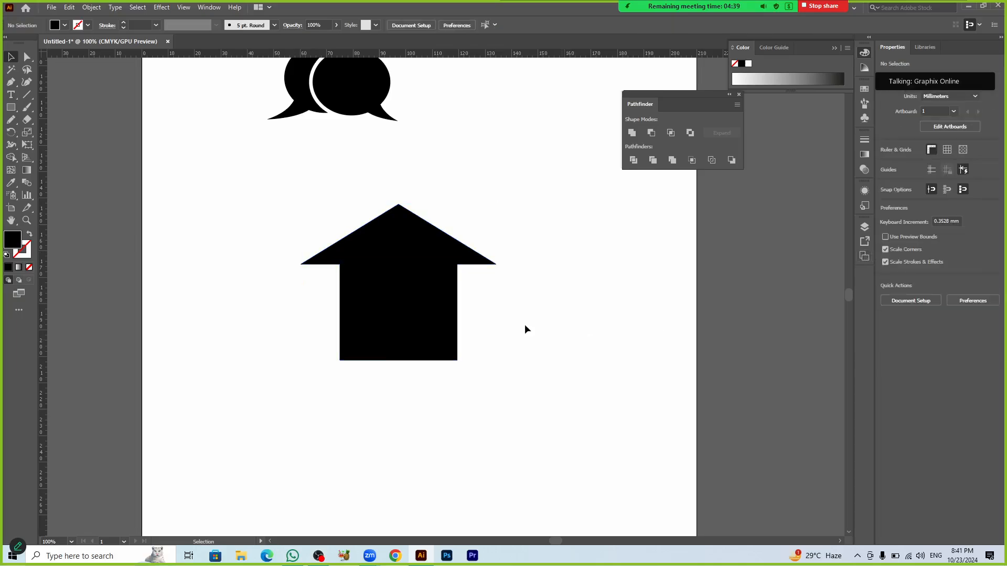
Step: Extend the roof's lower edge down over the body to make the roof about 33.4 mm high
click(417, 252)
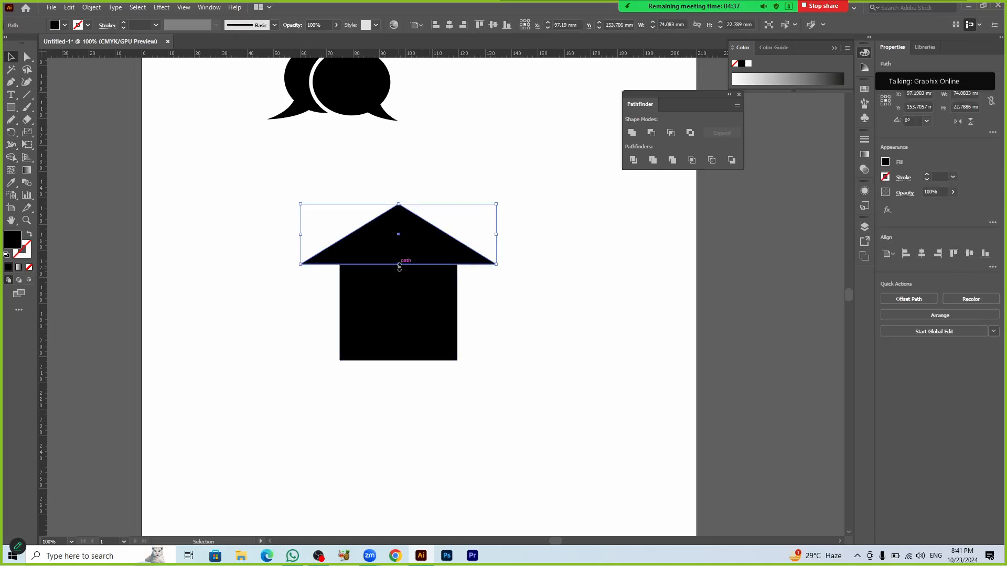
drag(406, 269, 406, 288)
click(515, 350)
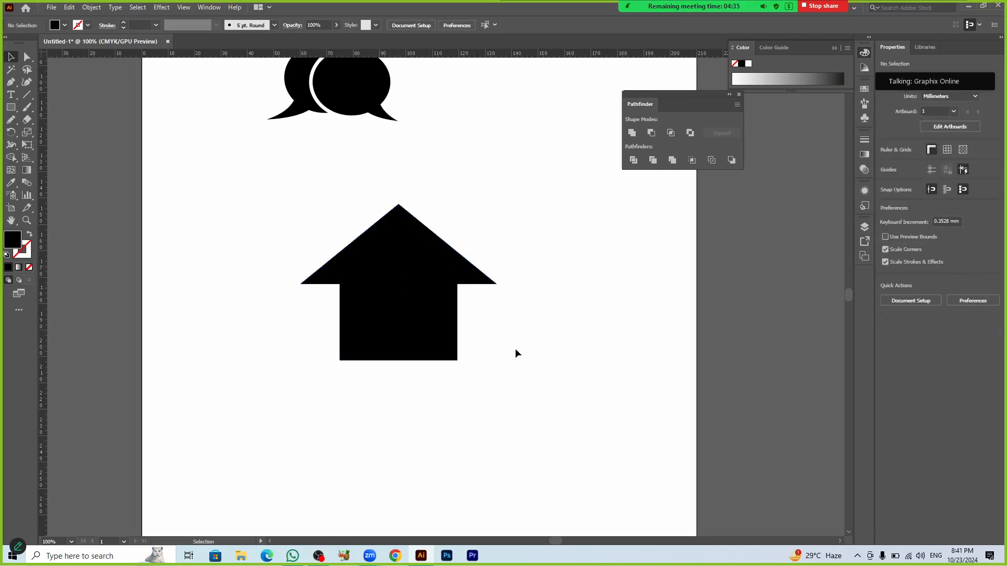
click(389, 287)
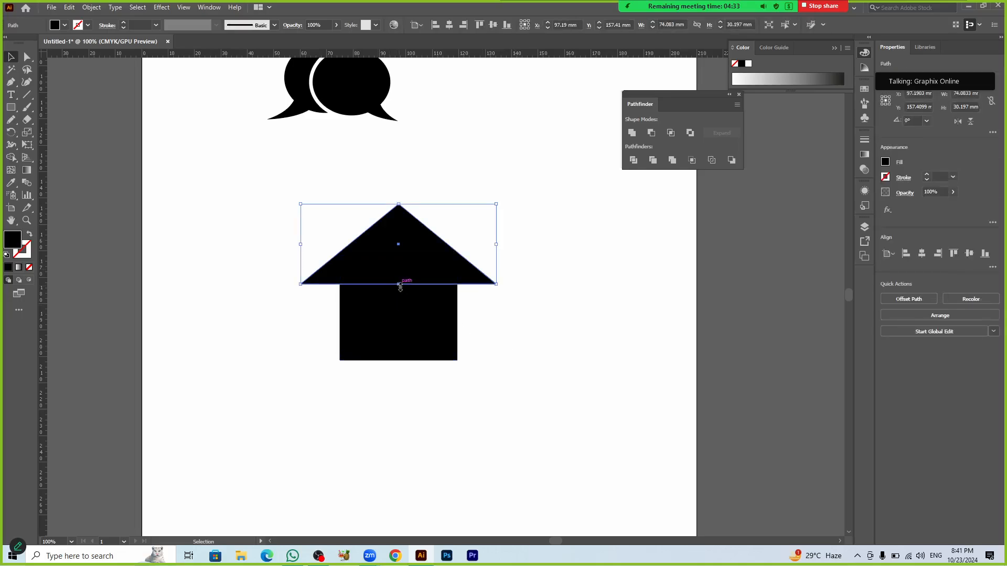
drag(400, 285, 400, 292)
click(535, 325)
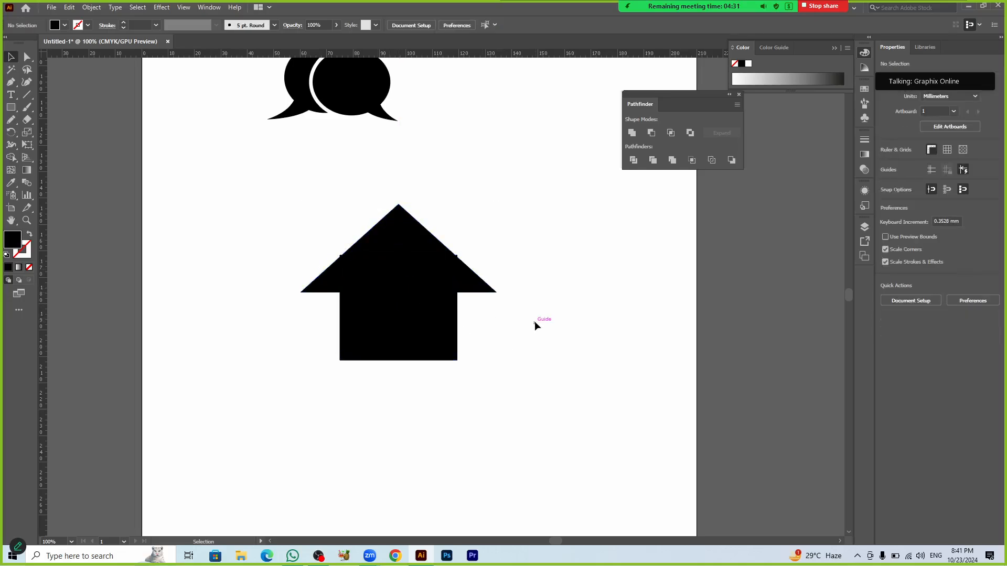
Step: Round the roof's two lower corners to a radius of about 2.2 mm
key(a)
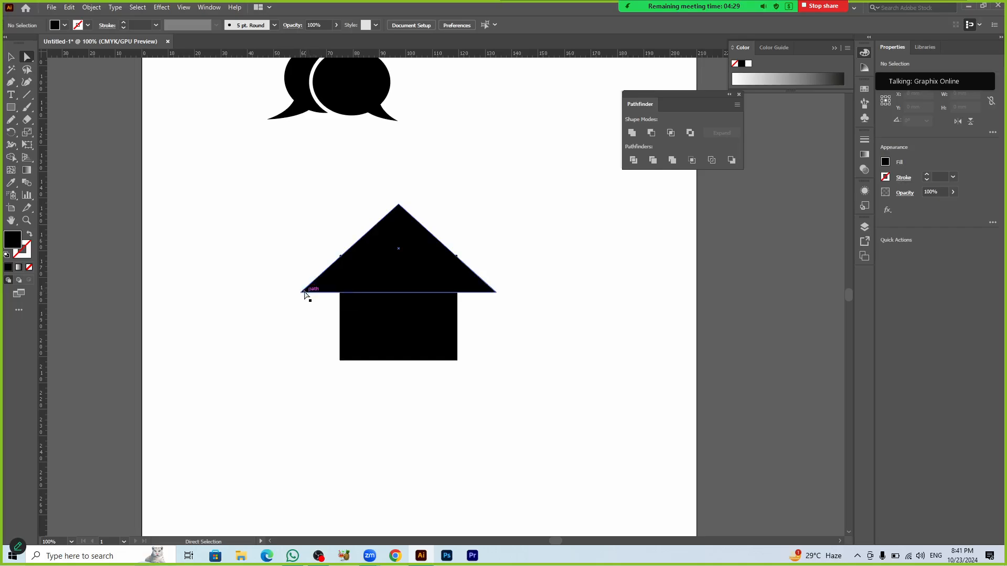
click(302, 297)
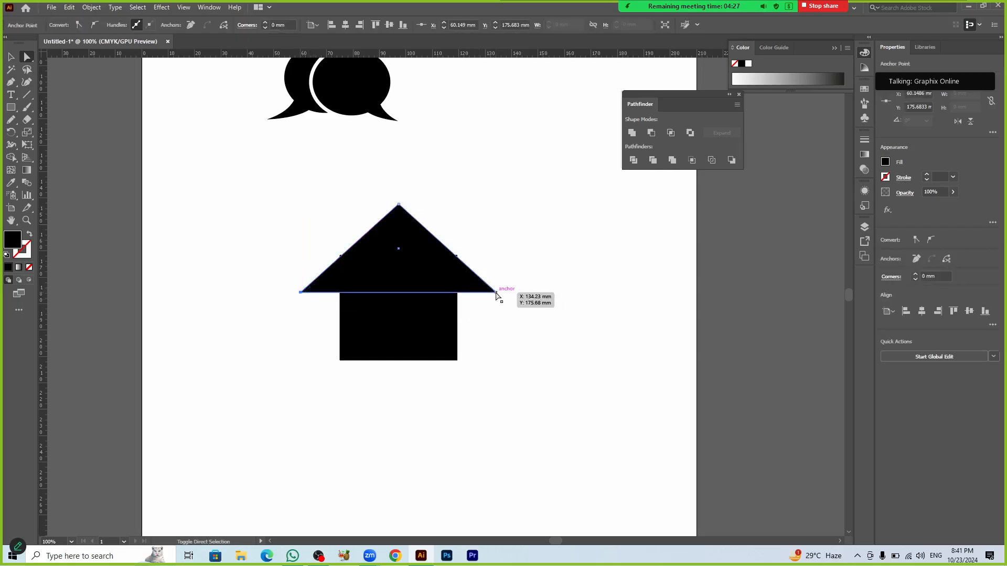
drag(486, 289, 481, 294)
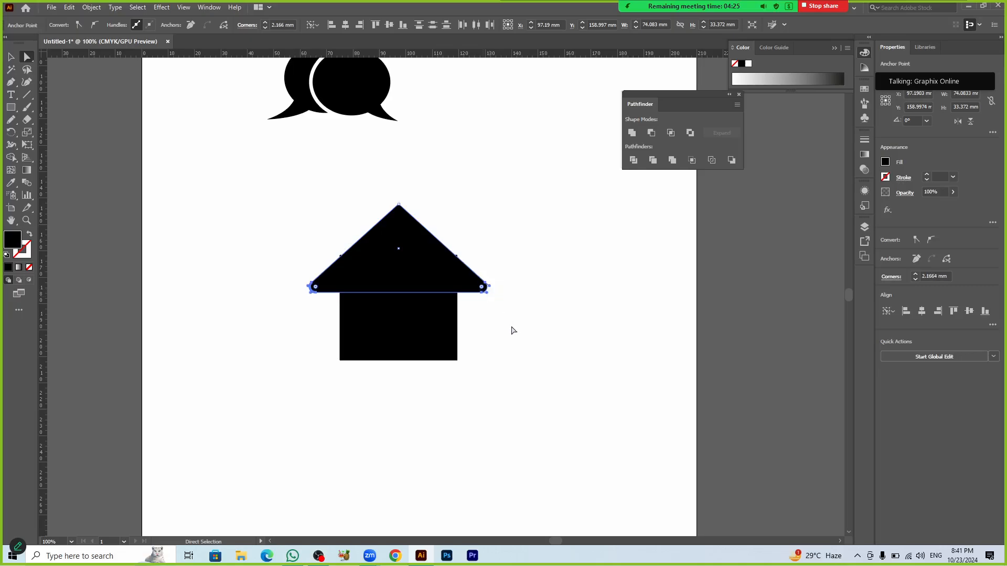
click(502, 362)
Step: Round the two bottom corners of the house body slightly
click(432, 344)
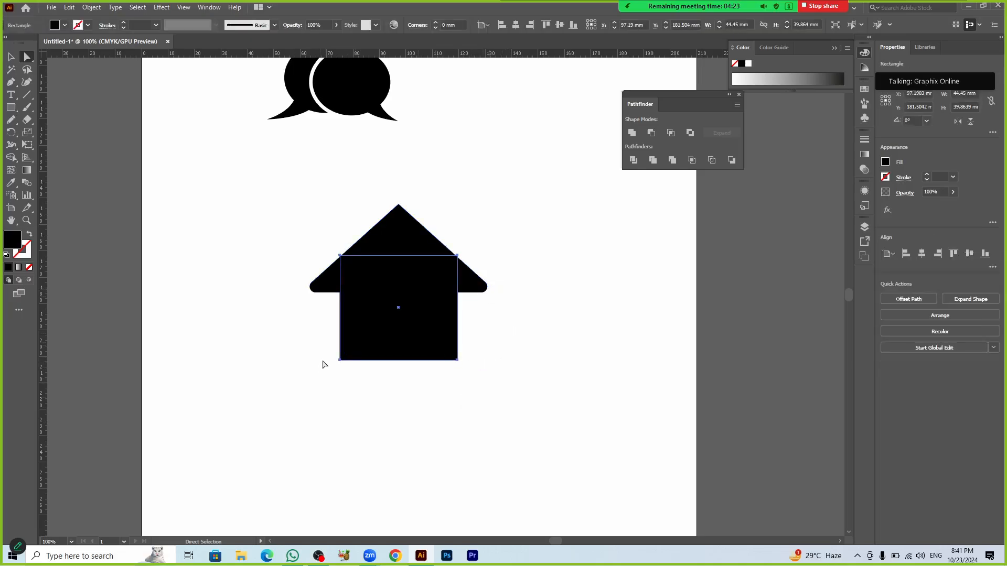
click(343, 388)
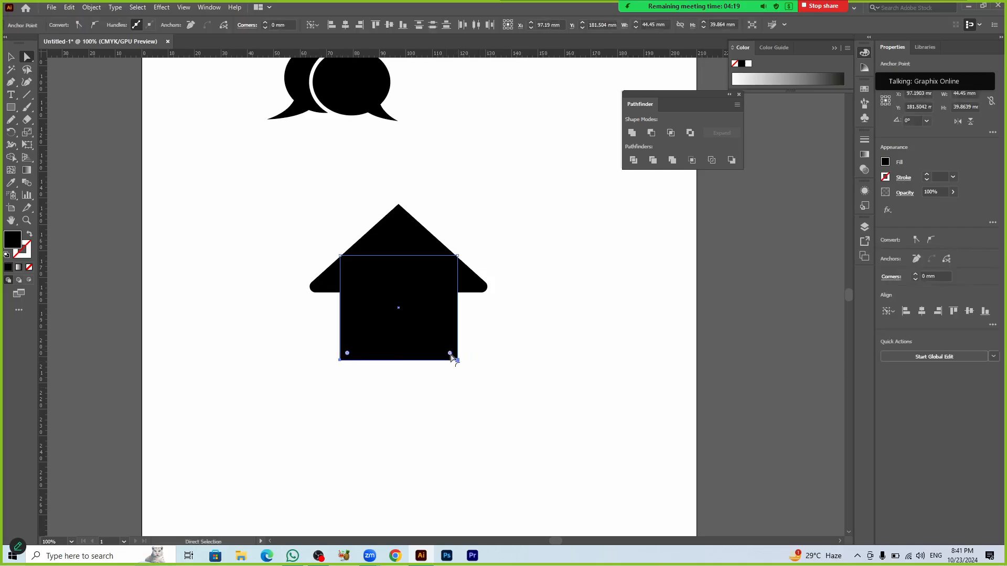
drag(449, 354, 451, 353)
click(470, 401)
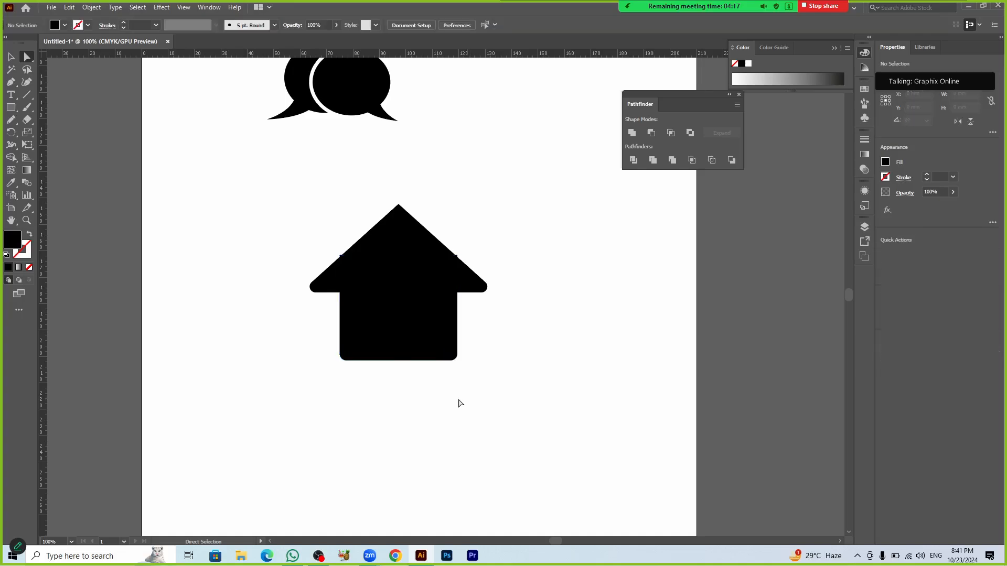
Step: Enlarge the roof slightly and proportionally from its centre to about 68.8 mm wide
click(385, 260)
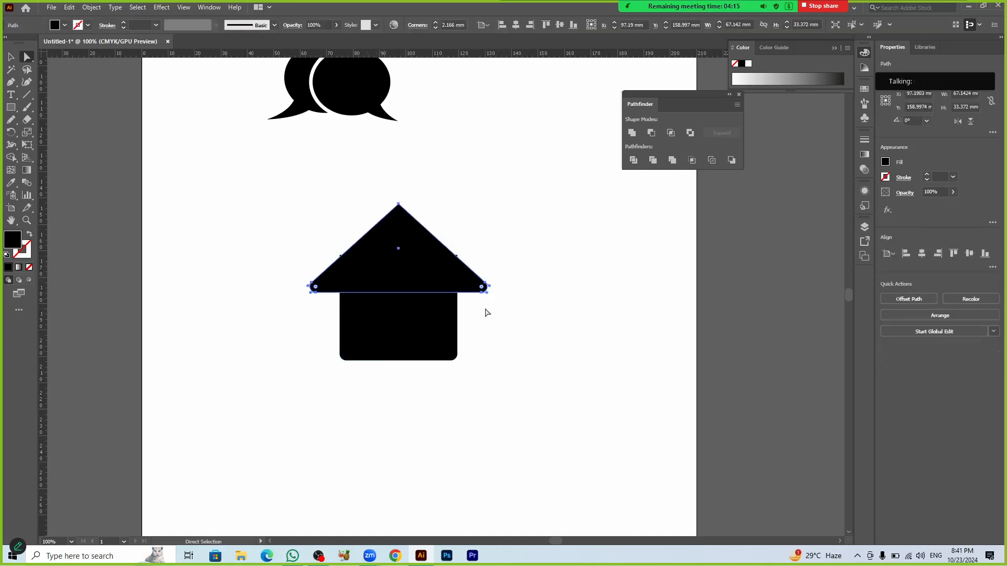
key(v)
click(517, 360)
click(423, 264)
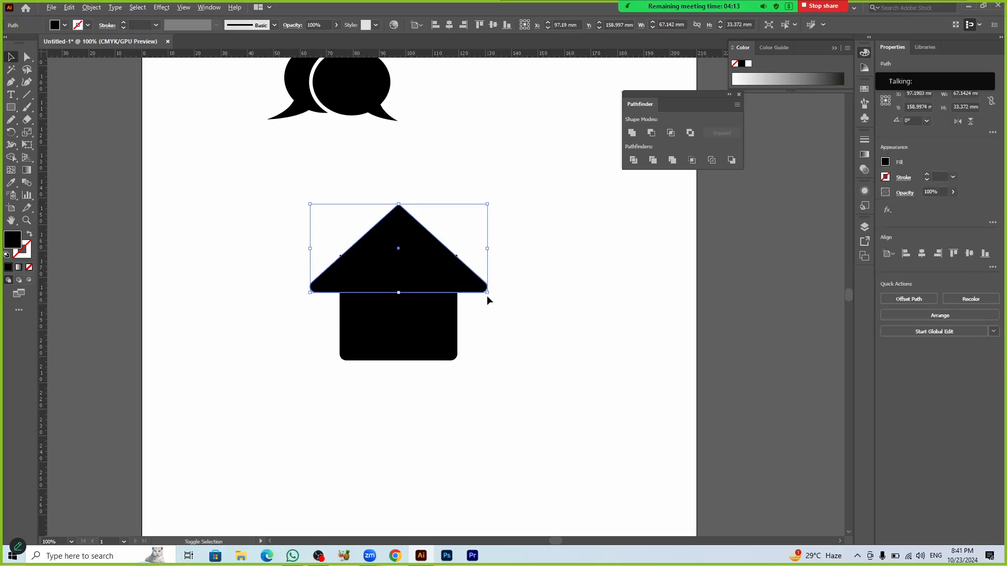
drag(488, 296, 491, 298)
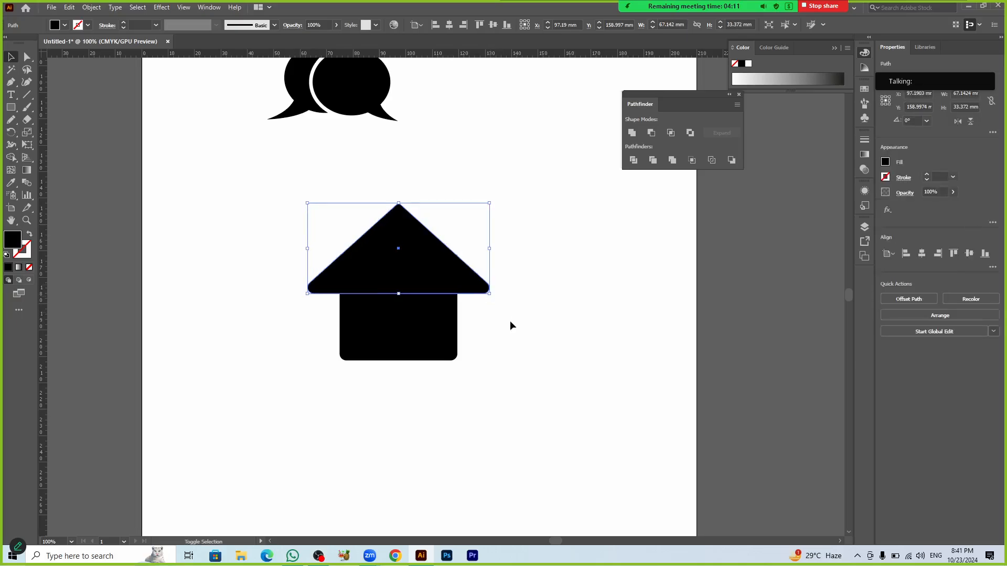
click(509, 322)
Step: Unite the roof and the house body into a single shape with Pathfinder
click(443, 357)
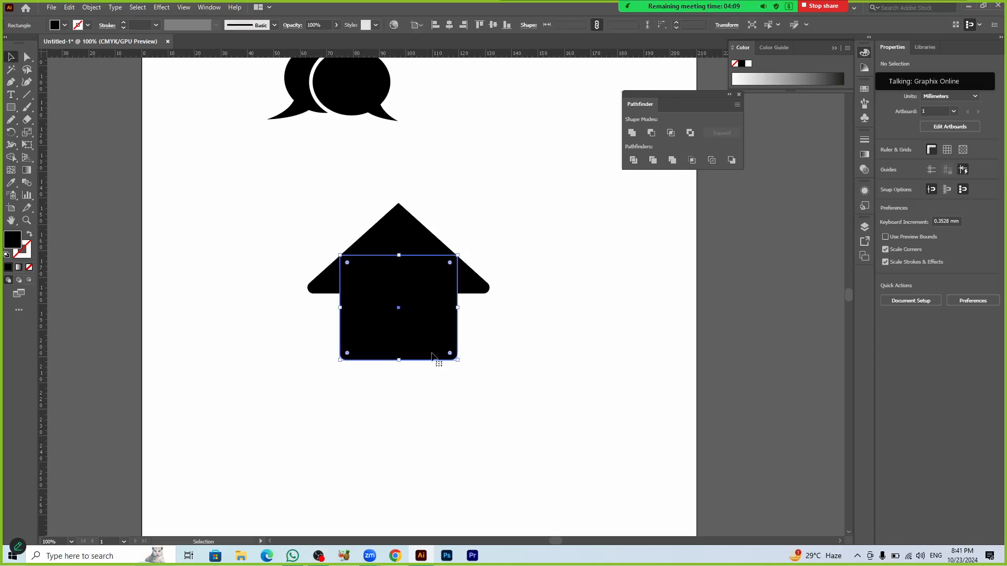
click(440, 367)
drag(304, 193, 491, 362)
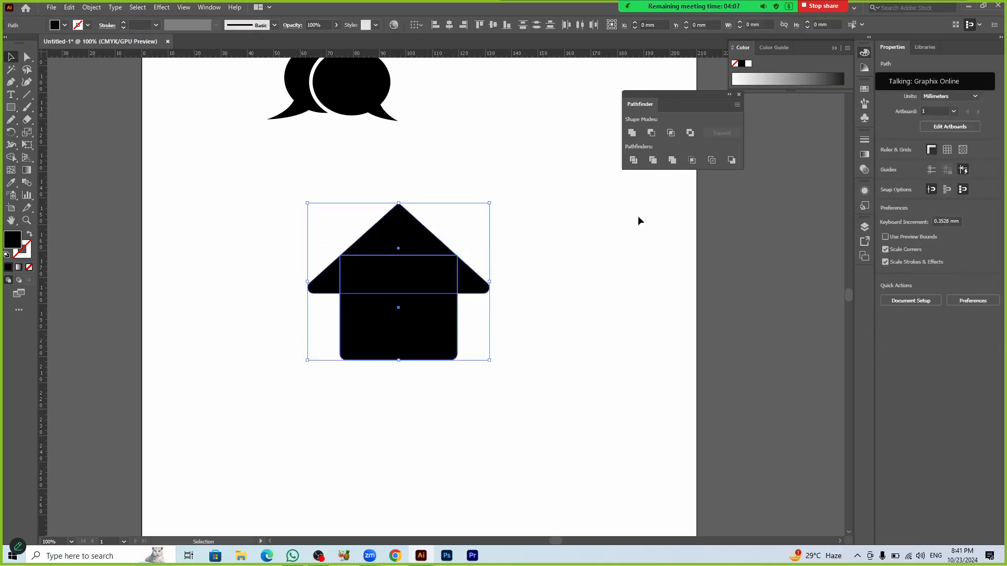
click(632, 133)
click(582, 321)
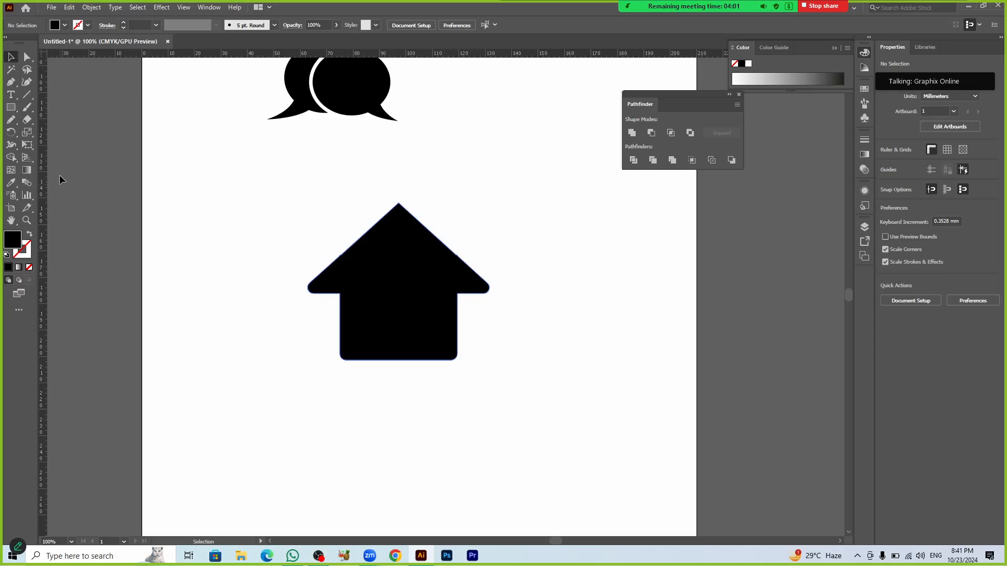
Step: Draw a small upright black rectangle below the house as the door shape
click(9, 108)
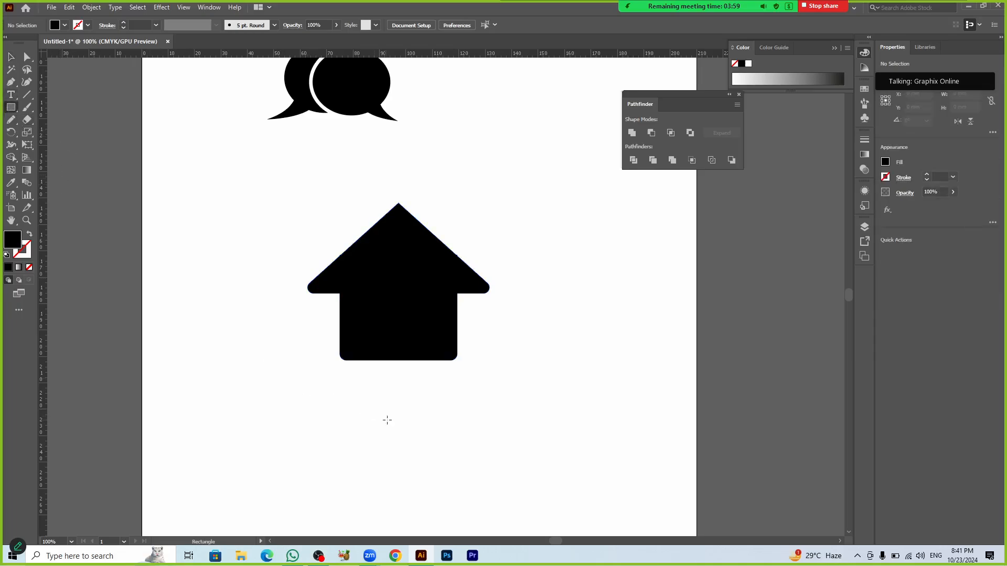
drag(387, 398, 419, 454)
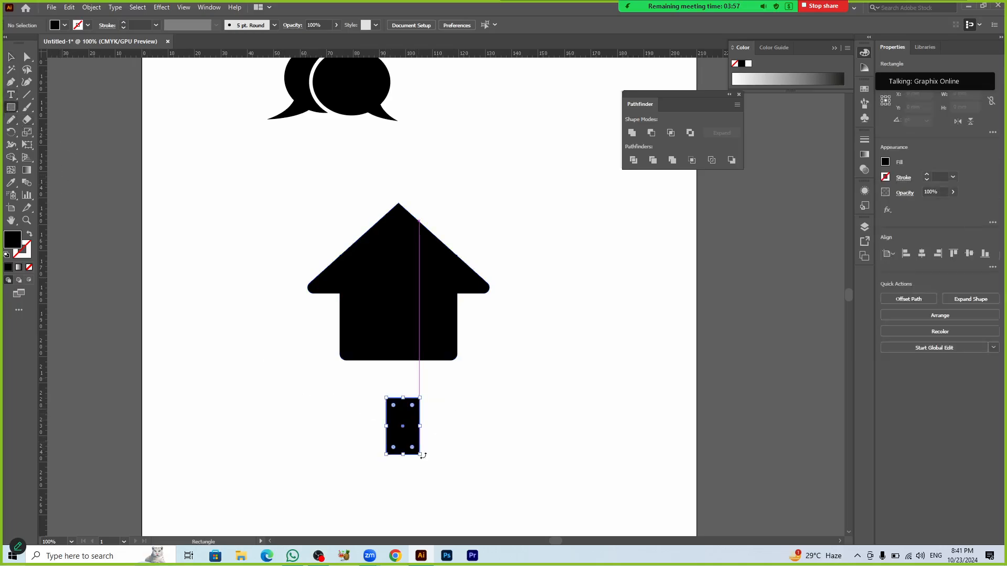
key(v)
Step: Align the door rectangle with the house by horizontal centre and bottom edge
click(310, 333)
drag(309, 334, 511, 484)
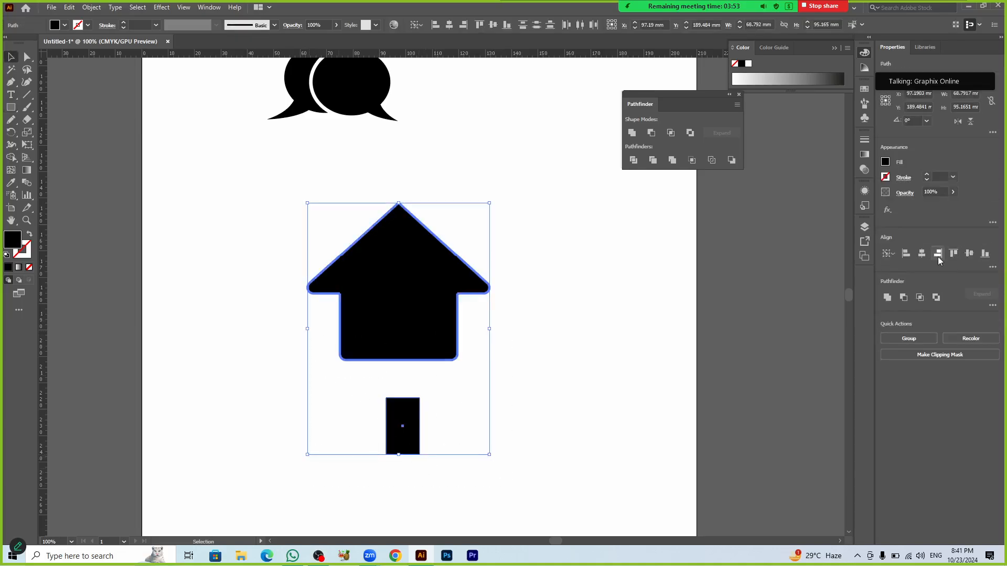
click(922, 253)
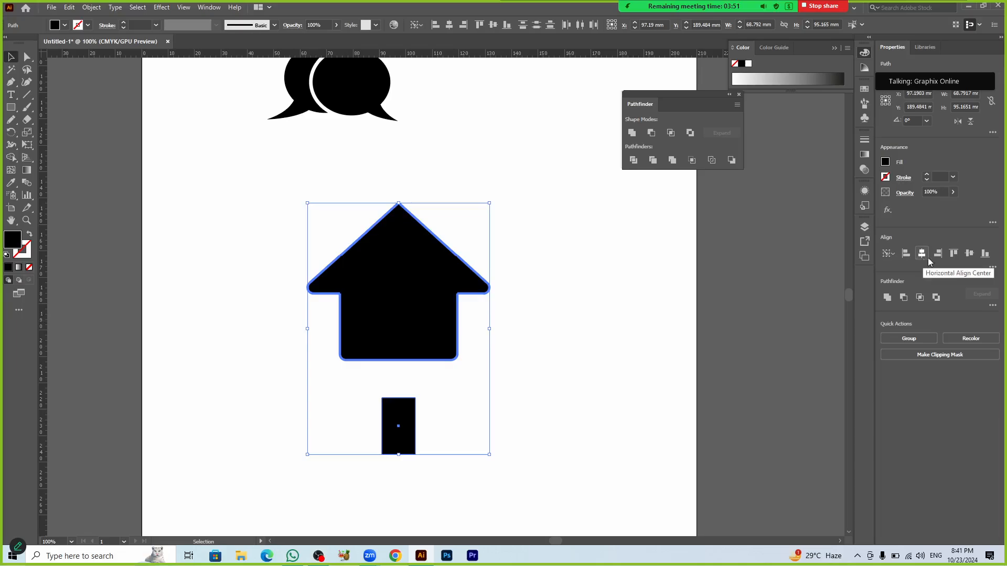
click(984, 253)
click(665, 367)
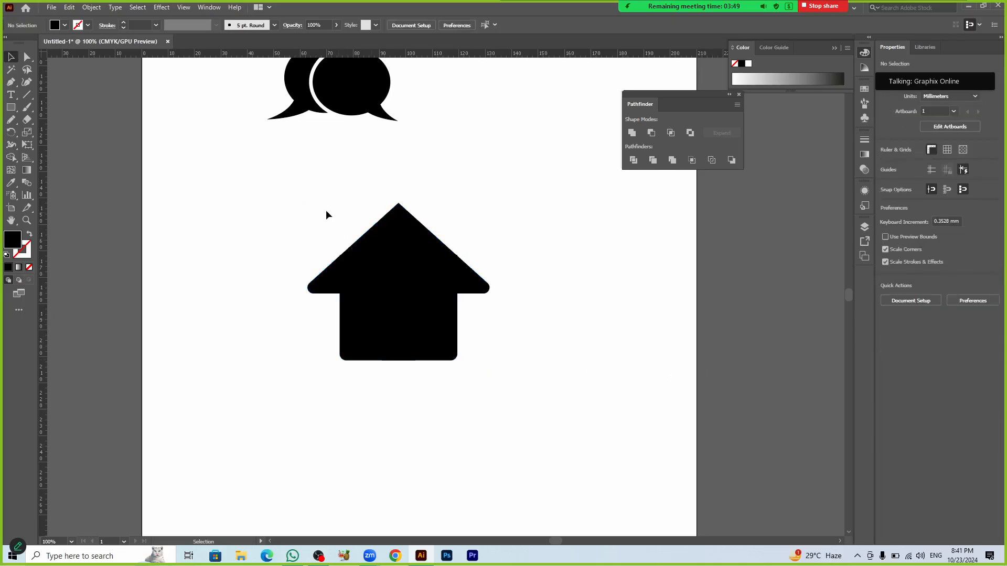
Step: Subtract the door rectangle from the house with Minus Front to cut a doorway
drag(326, 211, 563, 415)
click(651, 133)
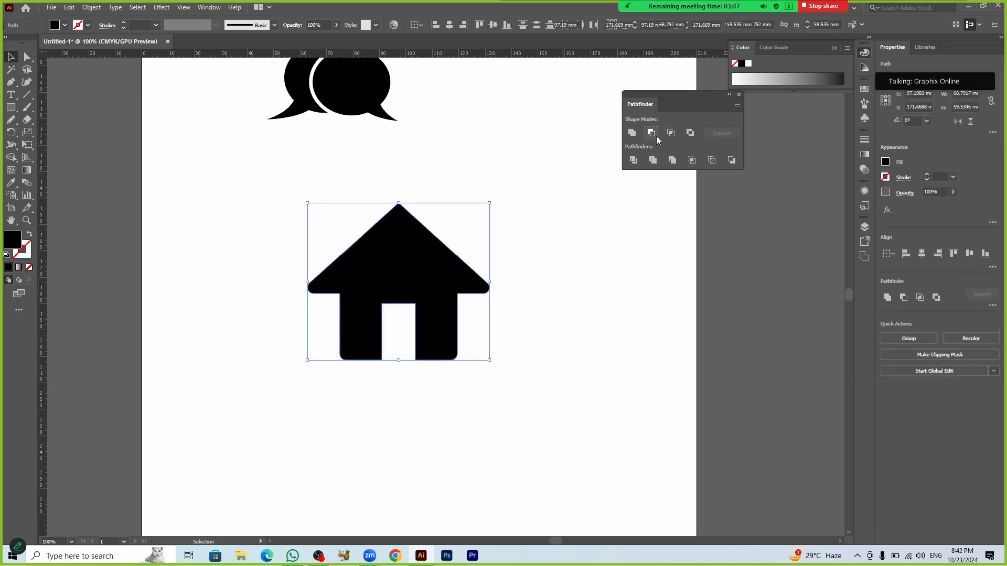
click(570, 361)
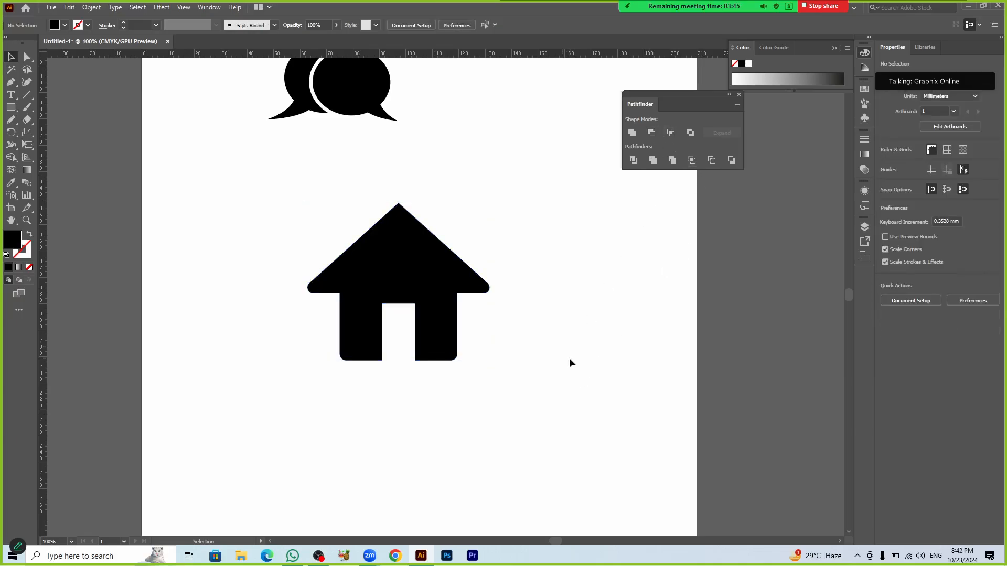
Step: Round the doorway's two top corners into a full arch and the roof's peak to about 10.4 mm
key(a)
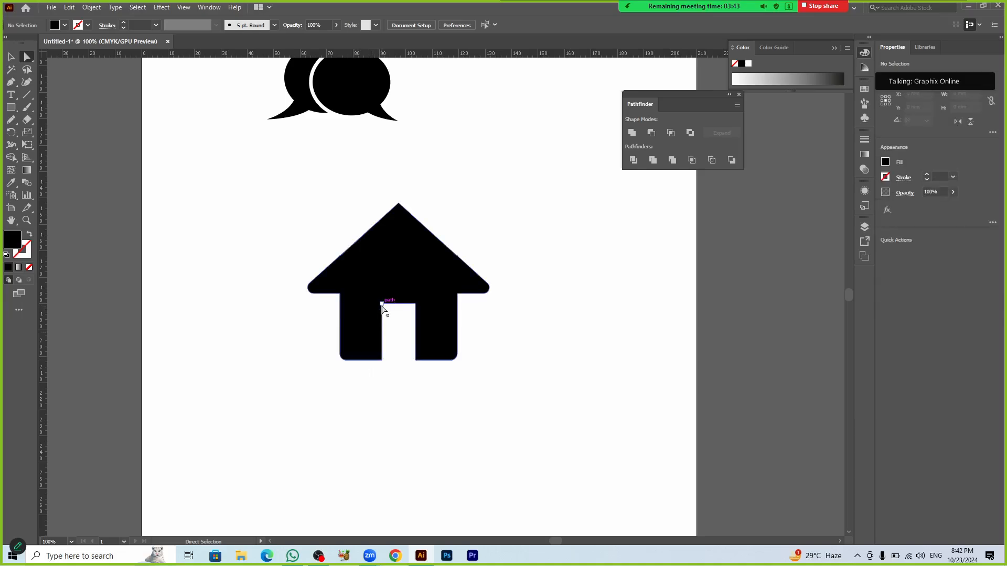
click(382, 304)
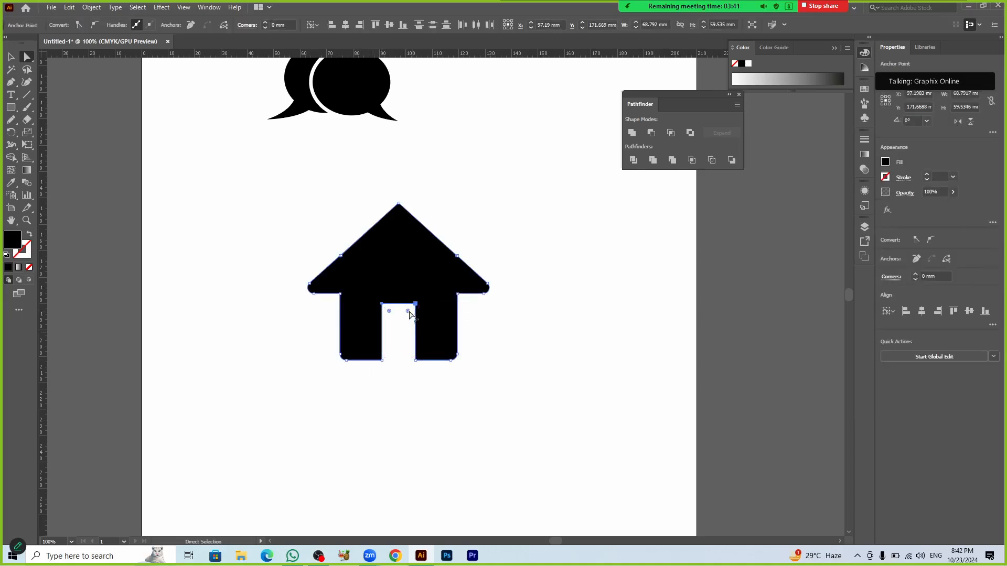
drag(408, 311, 407, 370)
click(448, 418)
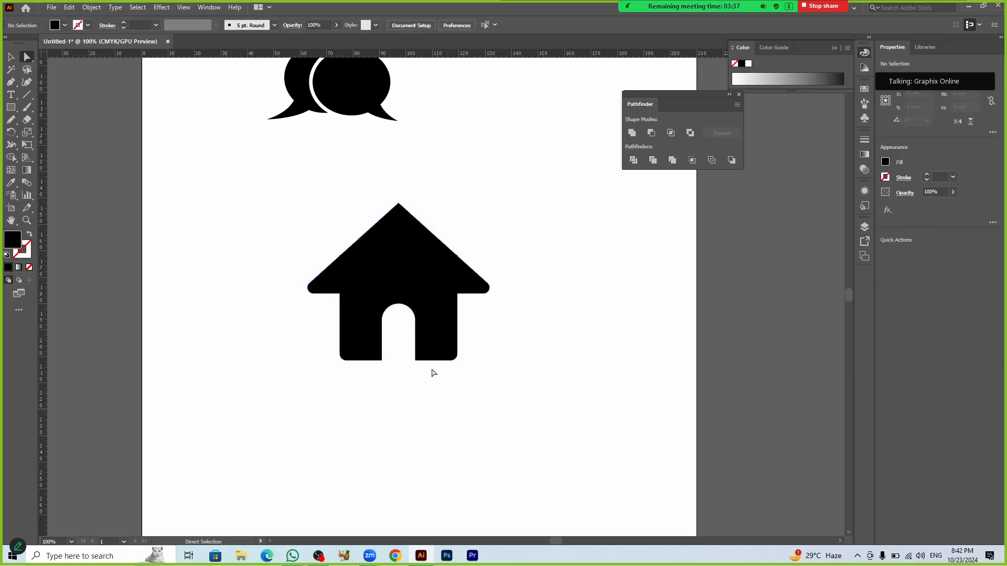
click(399, 207)
drag(399, 219, 400, 245)
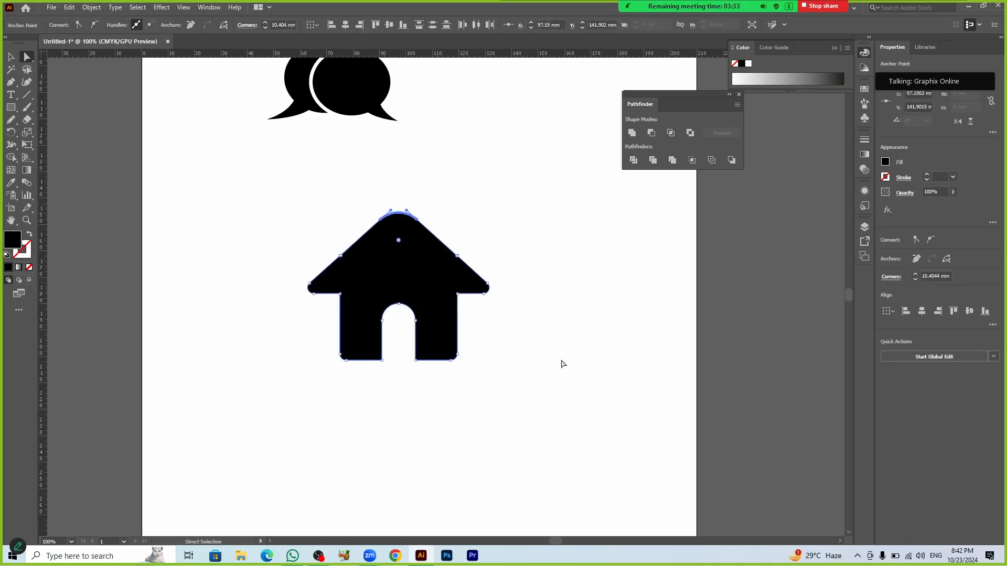
Step: Scale the house icon down to about 49 mm wide and move it beside the overlapping chat bubbles
click(563, 373)
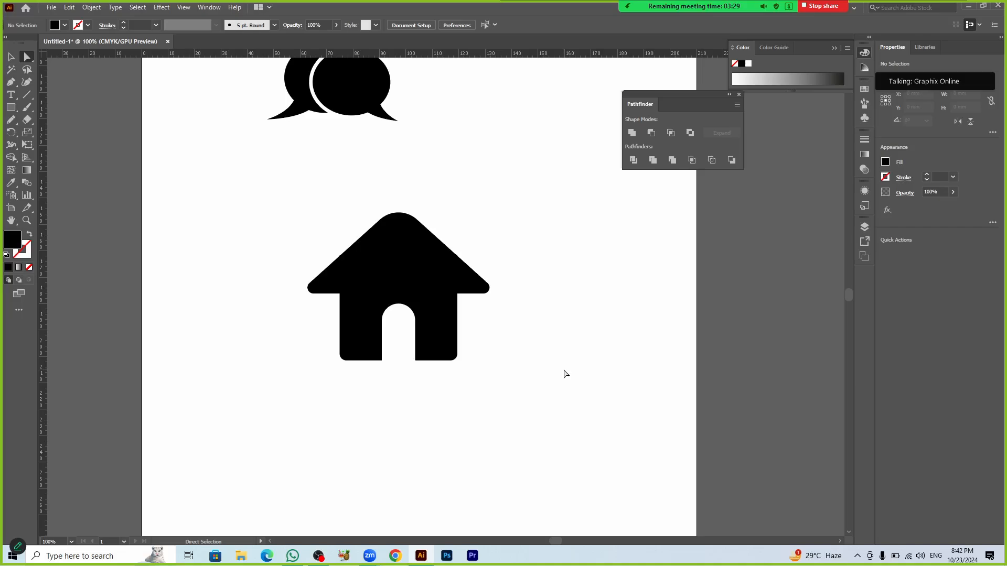
key(v)
drag(274, 190, 463, 339)
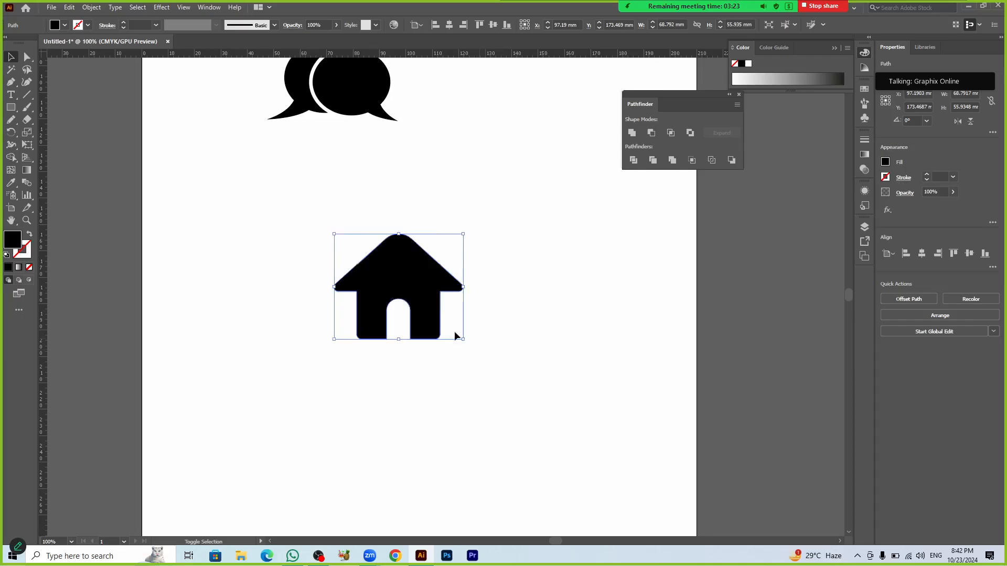
drag(427, 304, 510, 135)
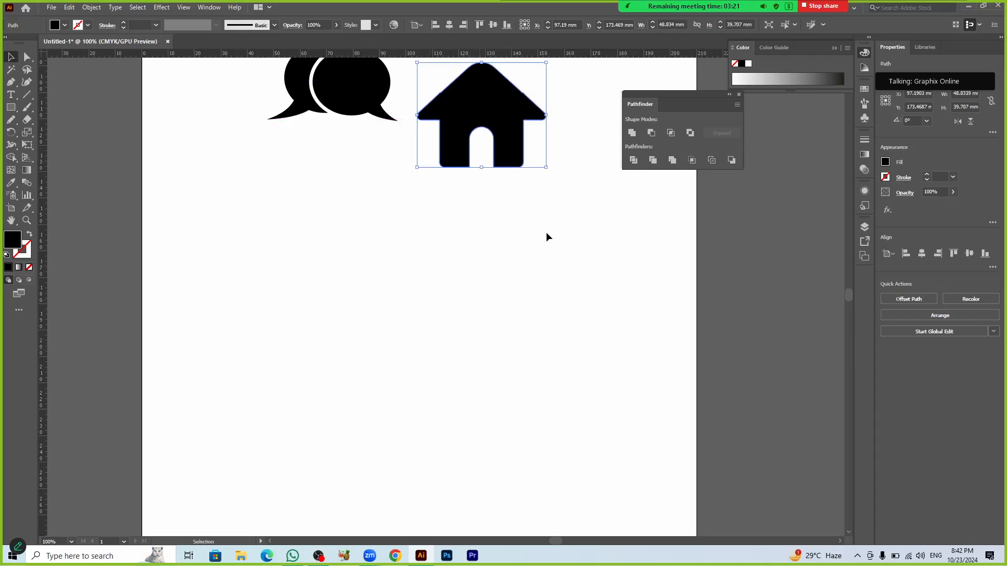
scroll(546, 234, down, 2)
drag(531, 182, 573, 155)
click(526, 266)
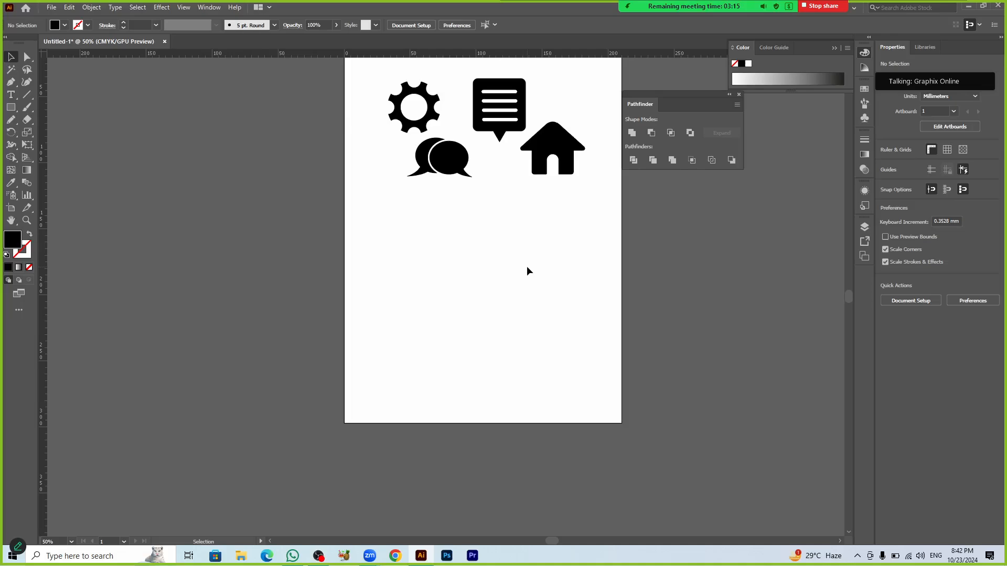
Step: Draw a black rectangle about 70 by 14.5 mm below the icons and place a copy about 22.6 mm wide against its left end
scroll(514, 268, up, 1)
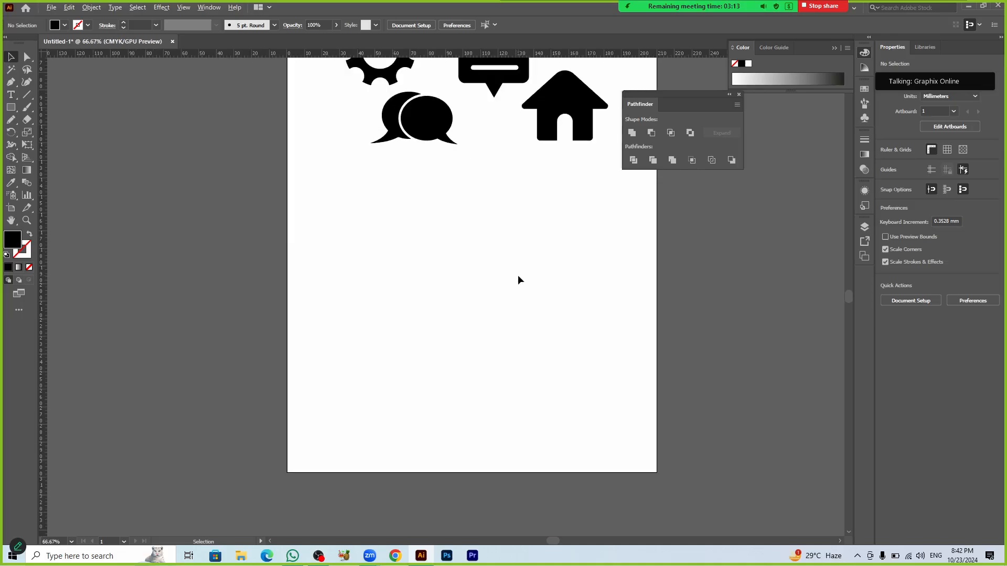
drag(519, 273, 481, 322)
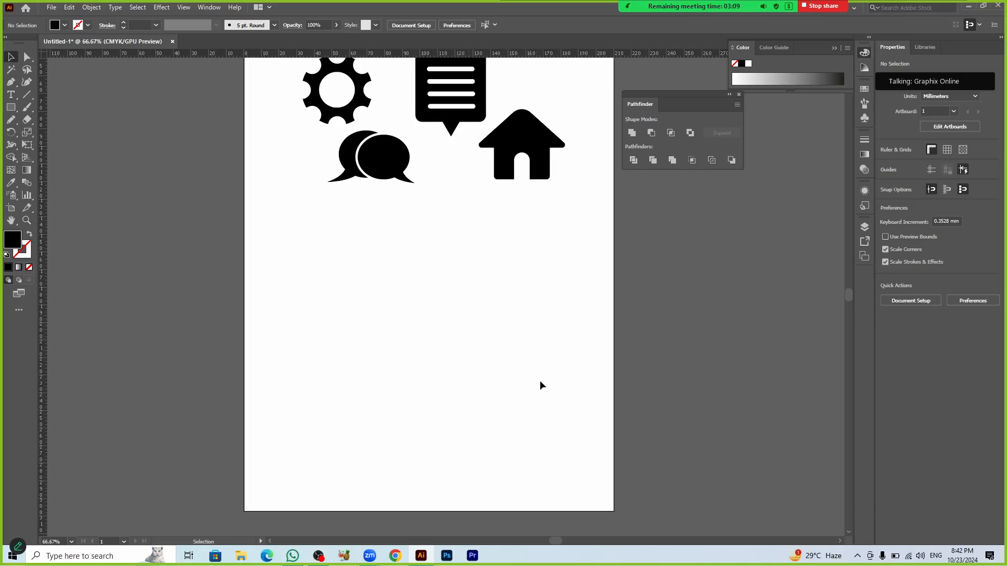
key(m)
drag(406, 293, 529, 318)
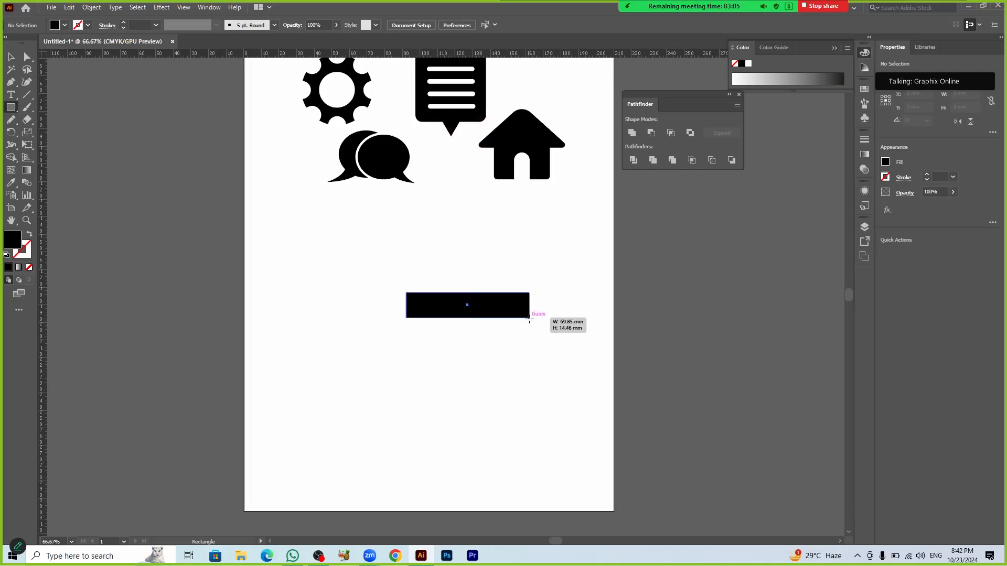
key(v)
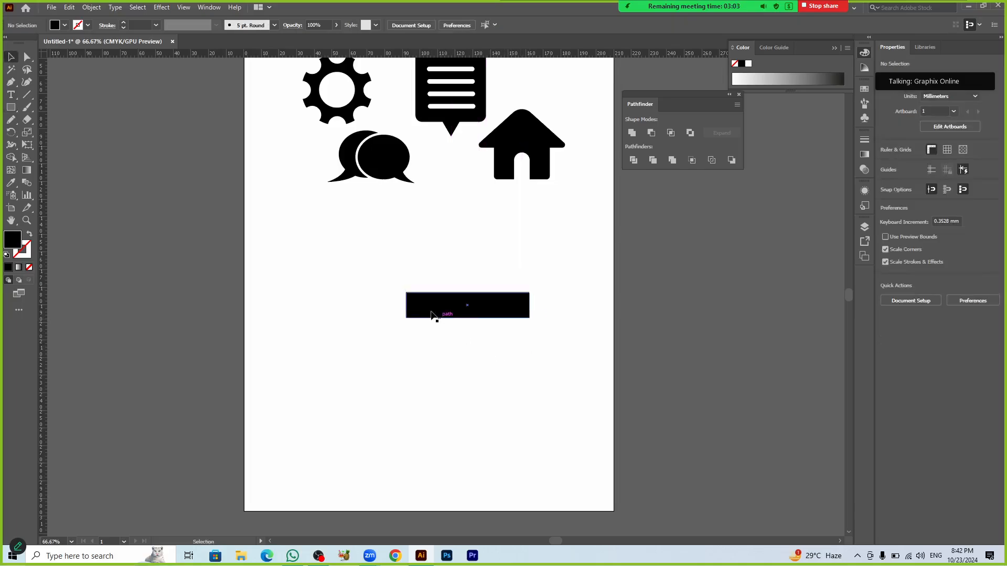
drag(431, 314, 366, 297)
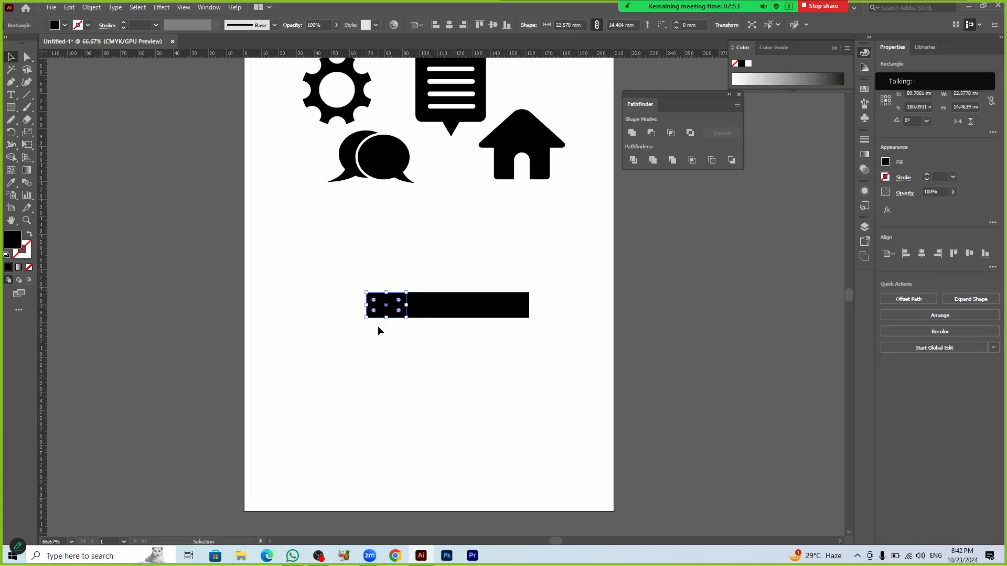
Step: Average the short rectangle's two outer anchor points on both axes to form a pointed pencil tip
key(a)
click(366, 292)
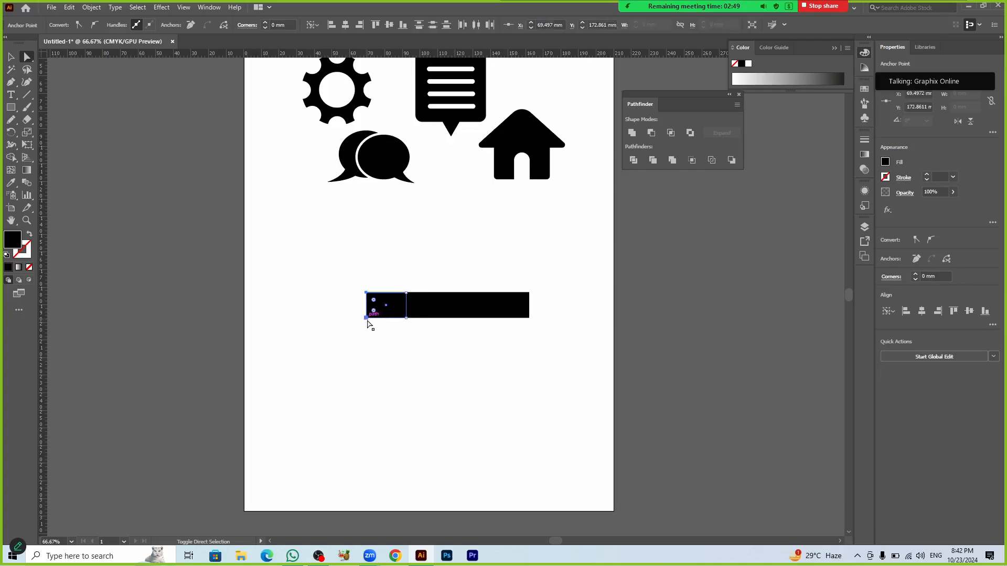
right_click(367, 320)
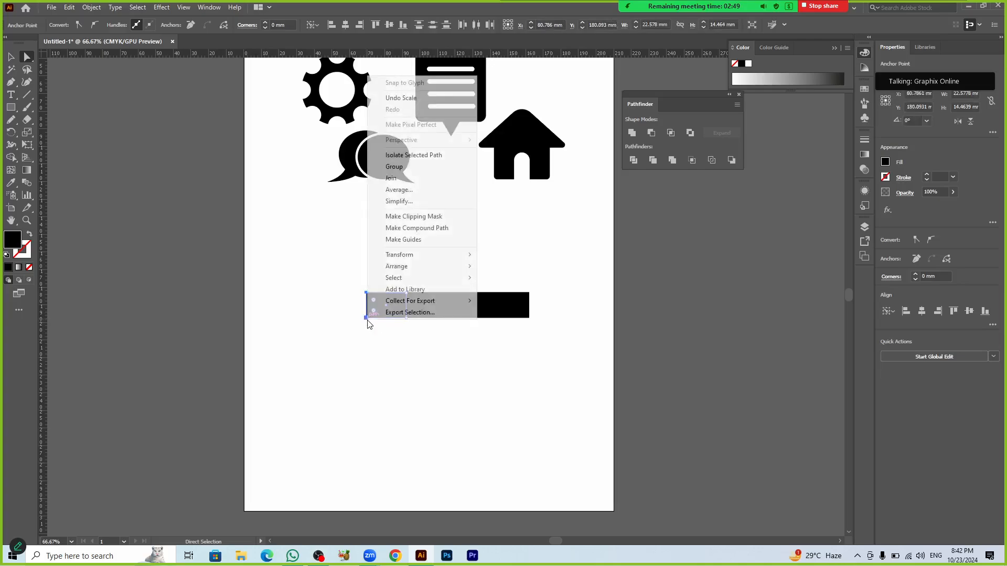
click(436, 179)
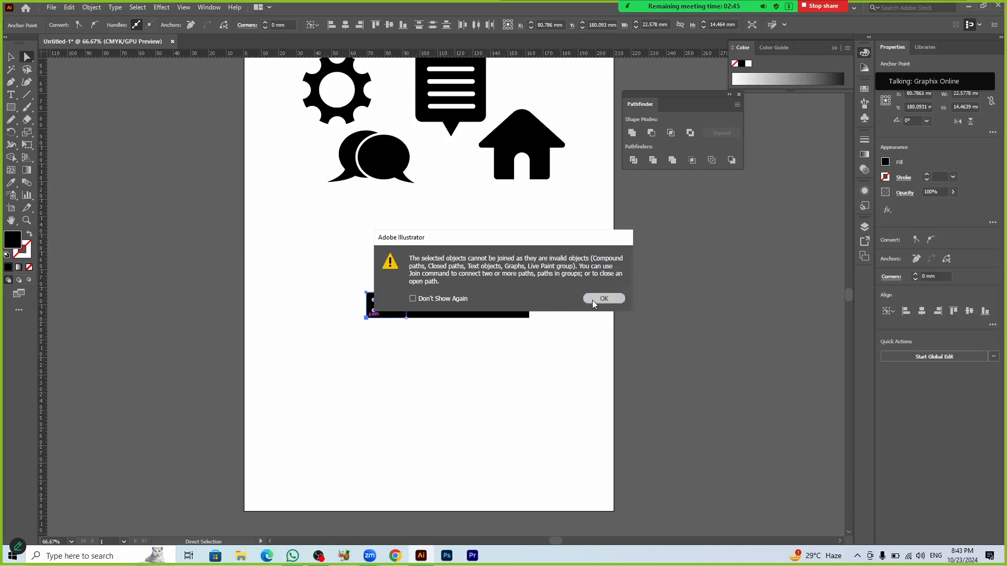
click(589, 298)
right_click(383, 315)
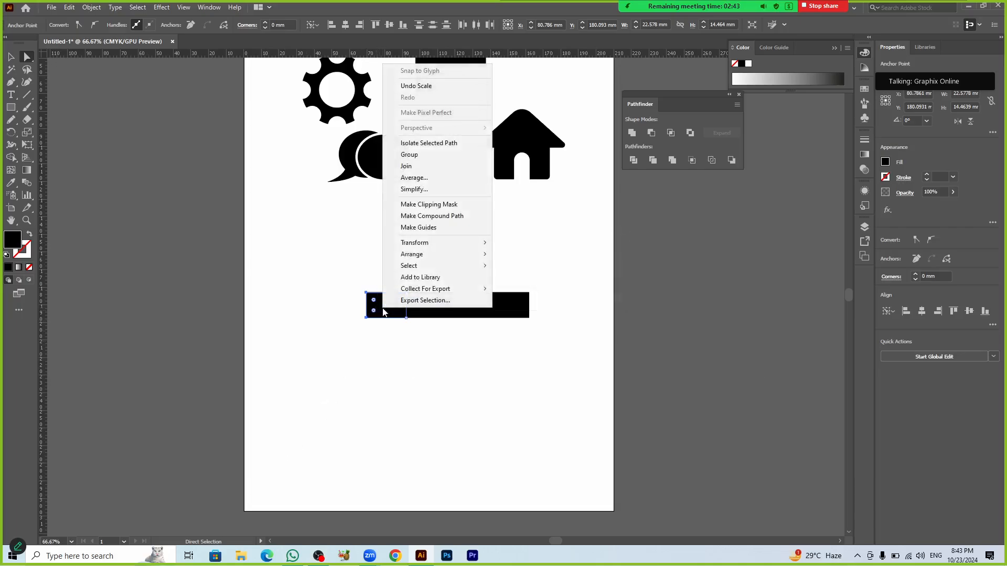
click(423, 179)
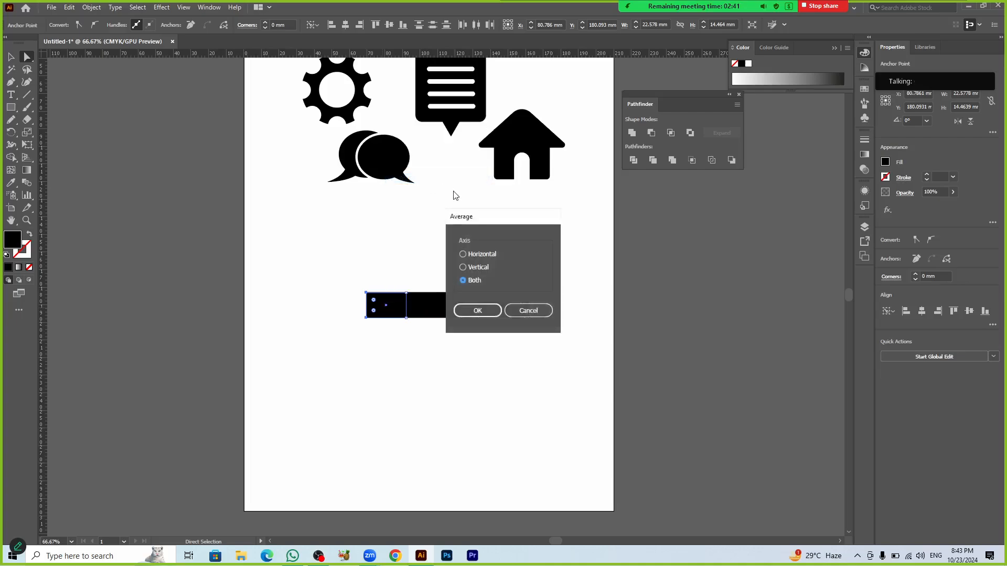
click(469, 310)
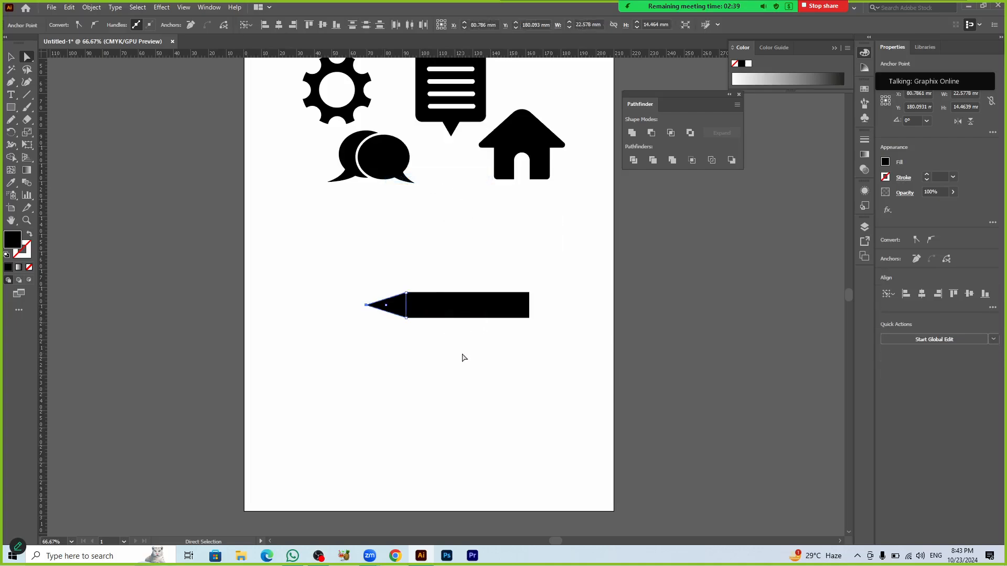
key(v)
click(465, 362)
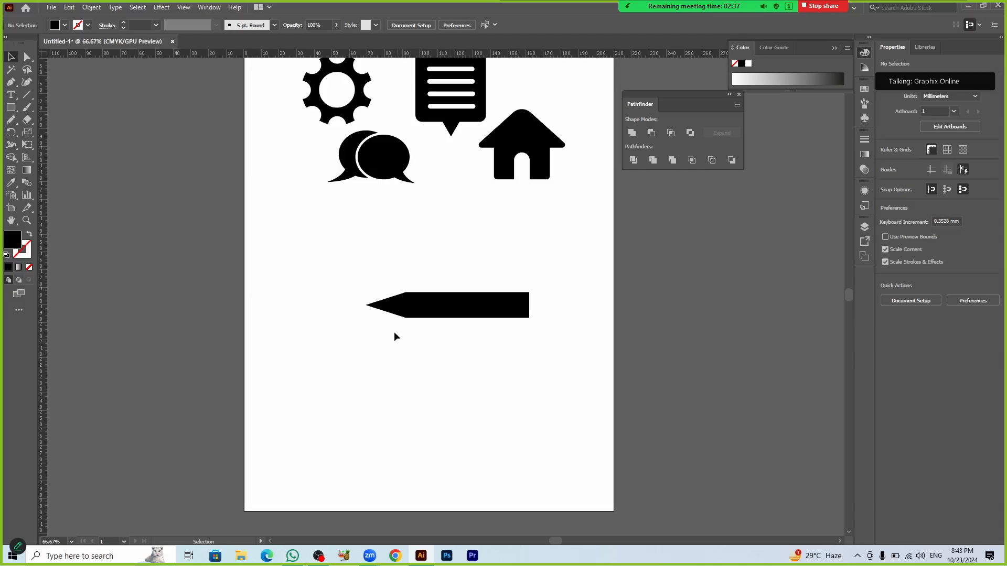
Step: Add a copy about 13 mm wide at the pencil's blunt end and round its two outer corners to about 3.2 mm
drag(497, 316, 552, 306)
key(a)
click(551, 305)
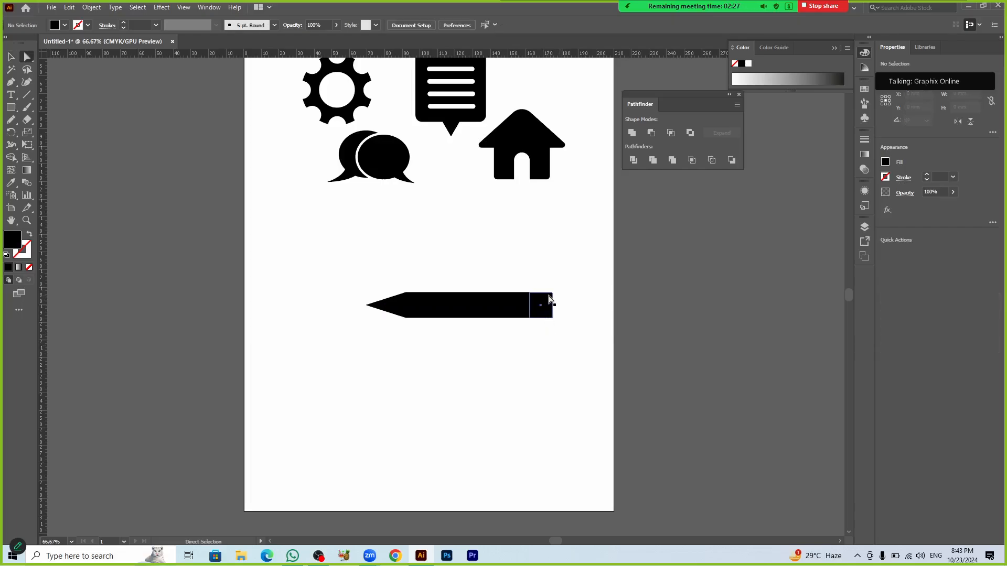
click(552, 293)
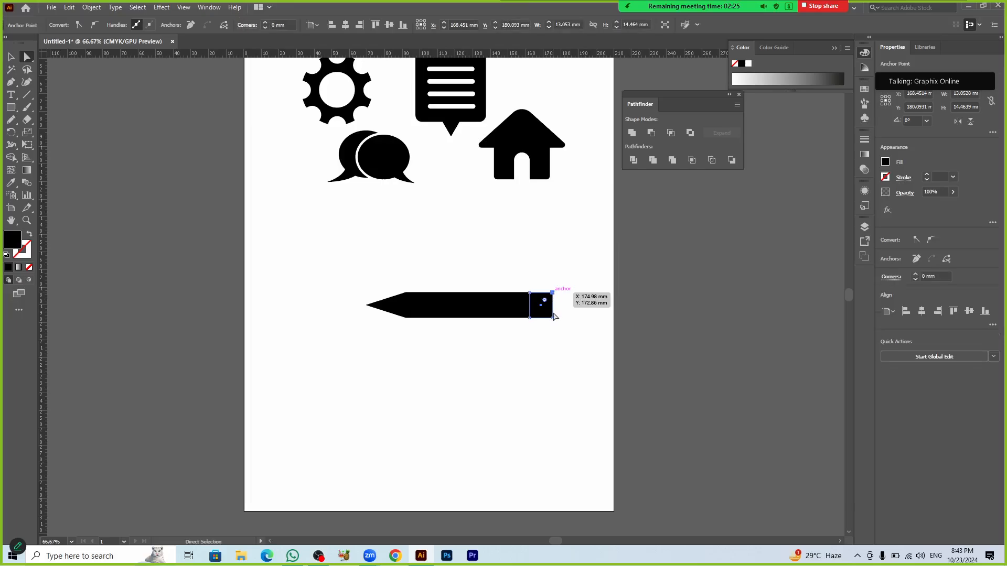
shift+click(552, 318)
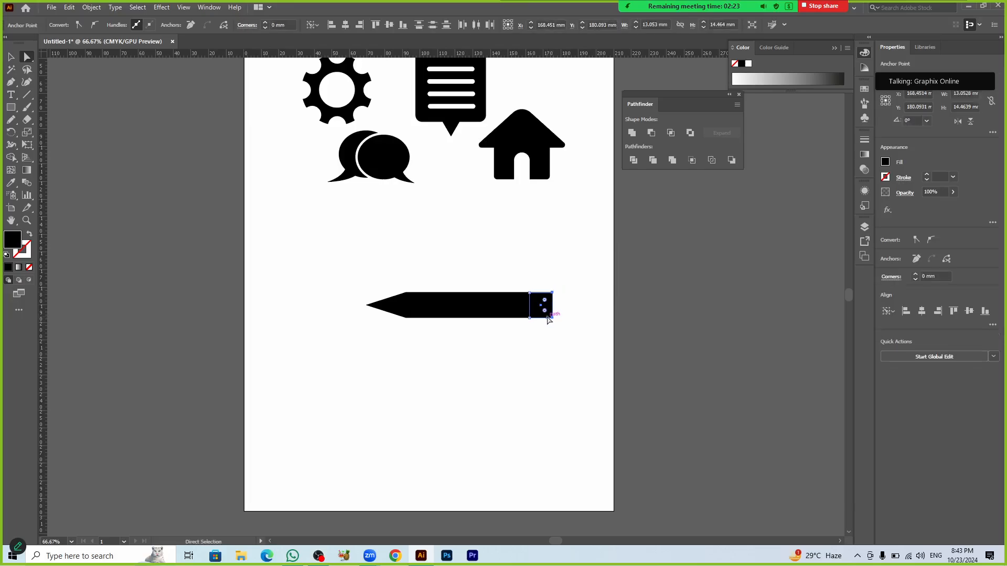
drag(545, 311, 545, 313)
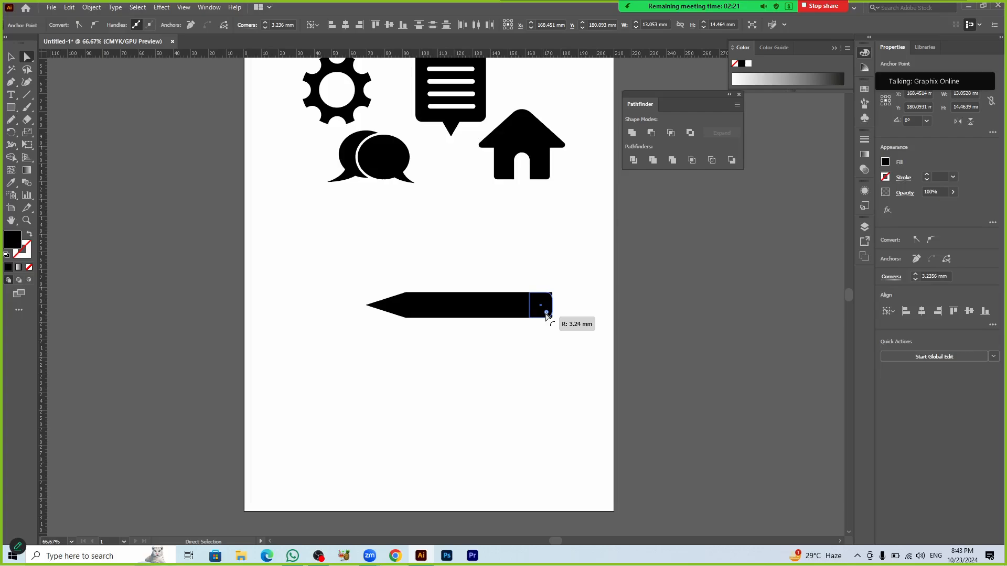
click(547, 368)
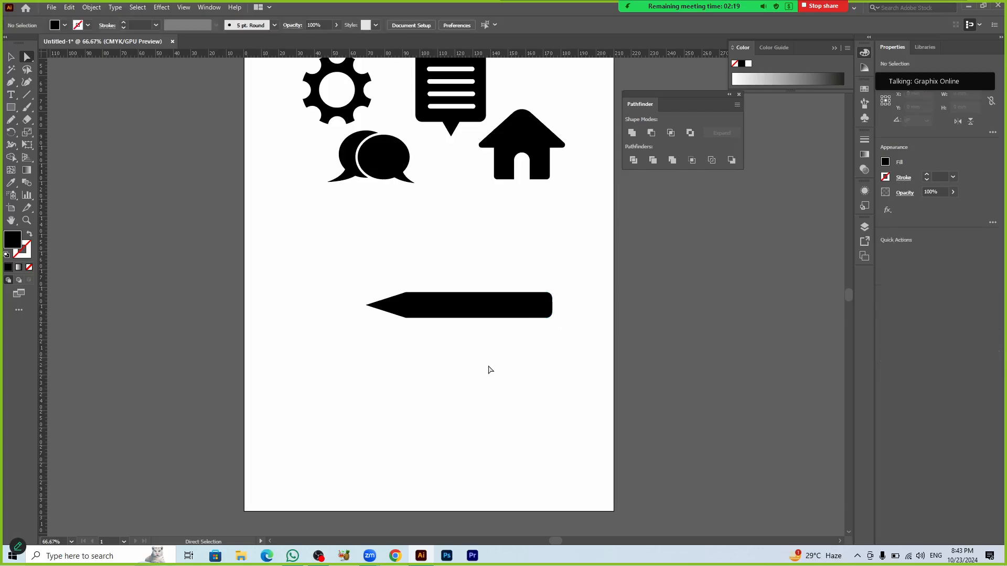
Step: Try a white fill on the pencil's rounded eraser piece and undo it
click(543, 313)
click(885, 163)
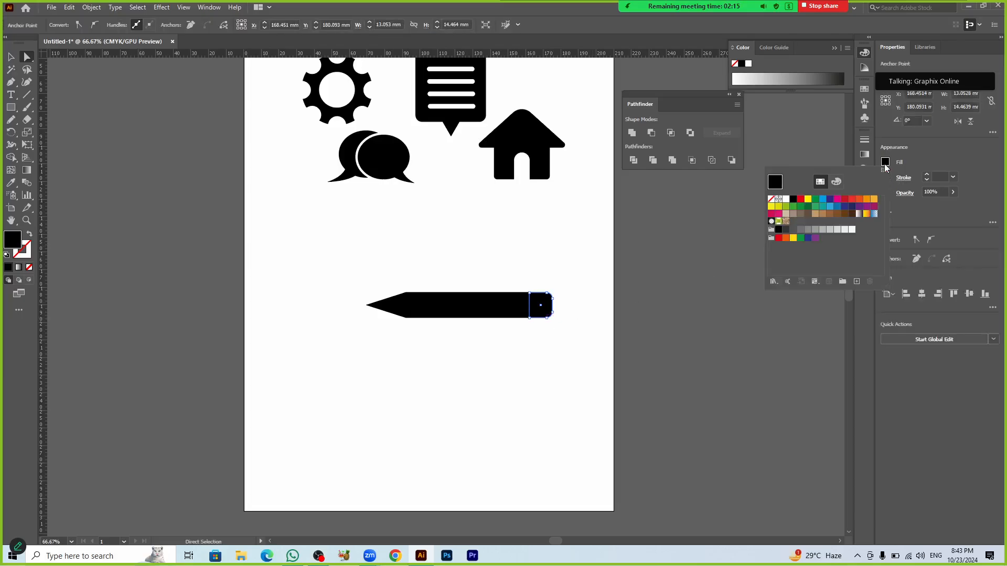
click(786, 200)
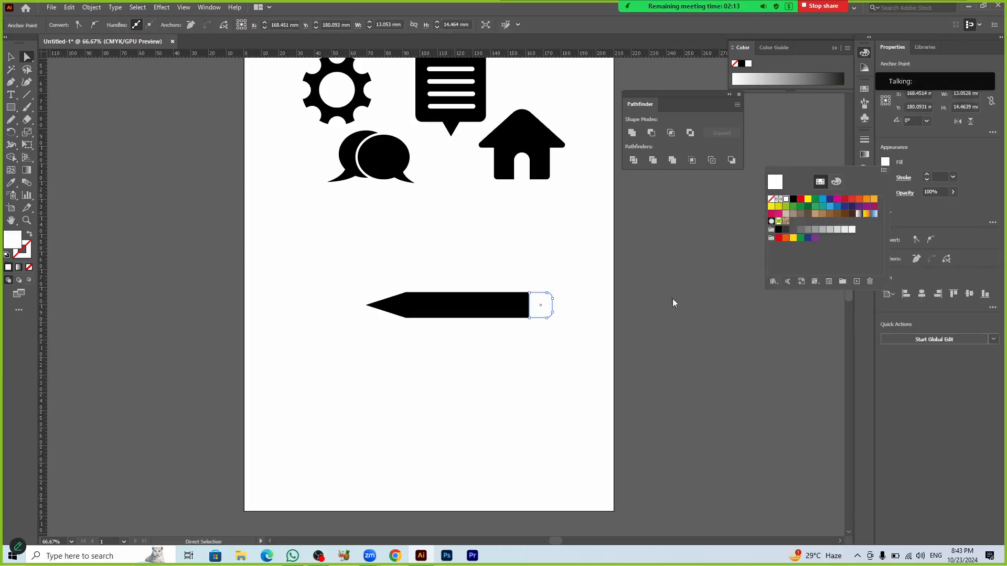
click(594, 341)
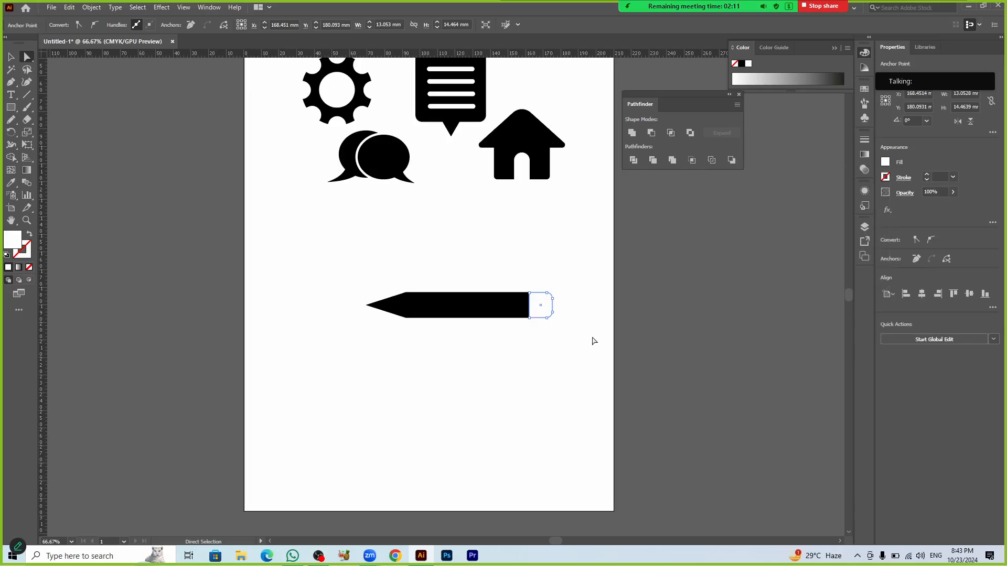
key(ctrl+z)
click(576, 353)
Step: Give the eraser piece a white 1 pt stroke to separate it from the pencil body
click(548, 308)
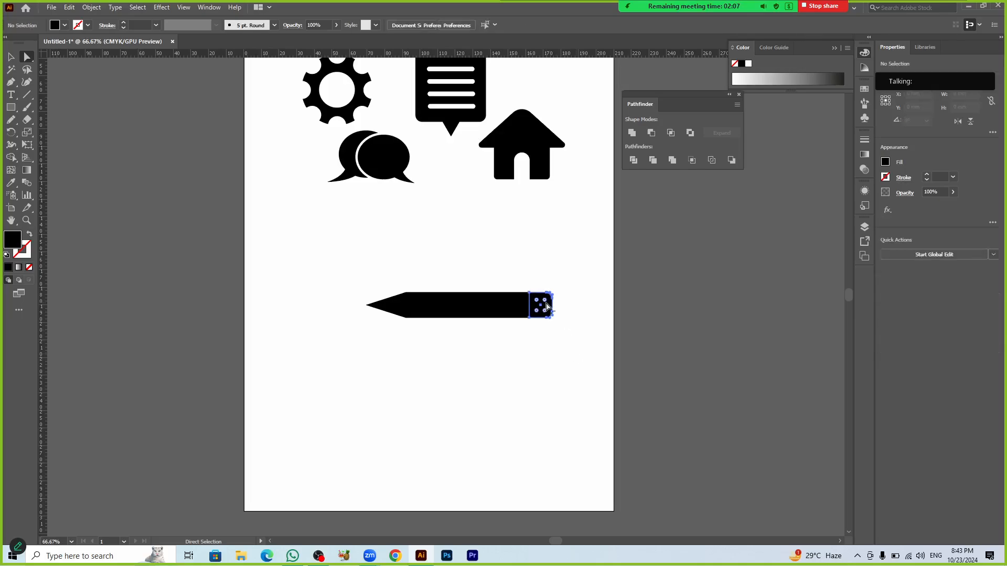
key(v)
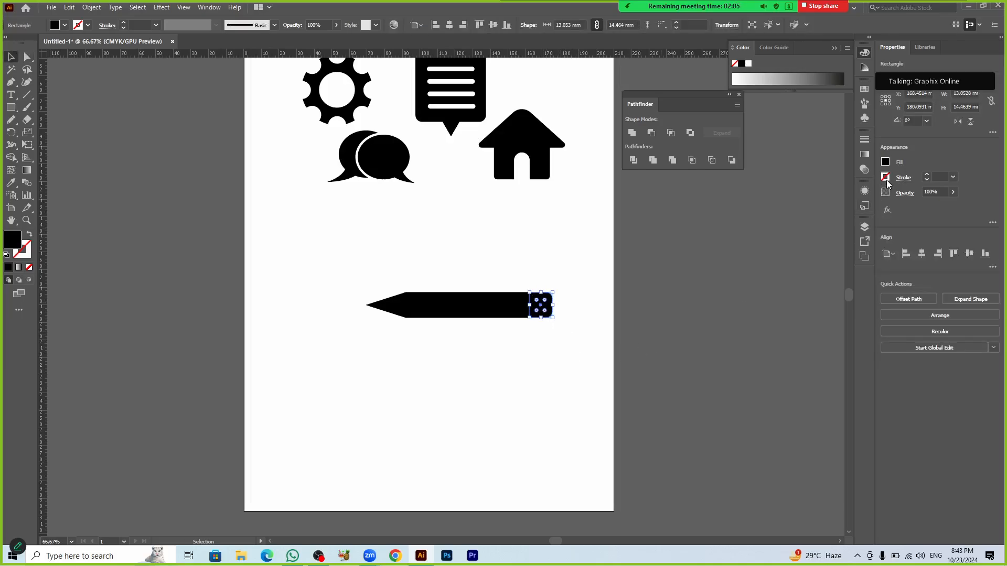
click(887, 178)
click(786, 215)
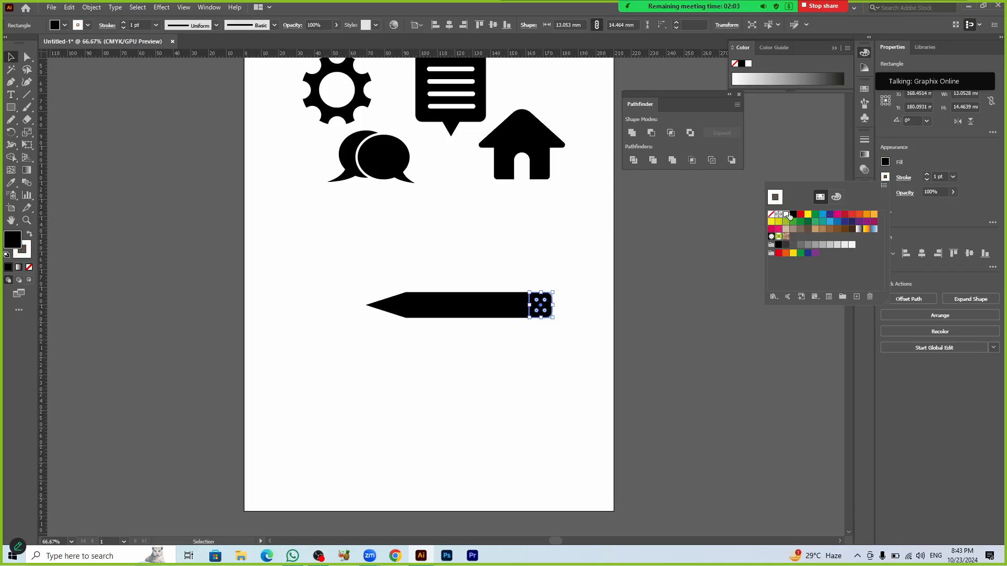
click(588, 368)
click(542, 372)
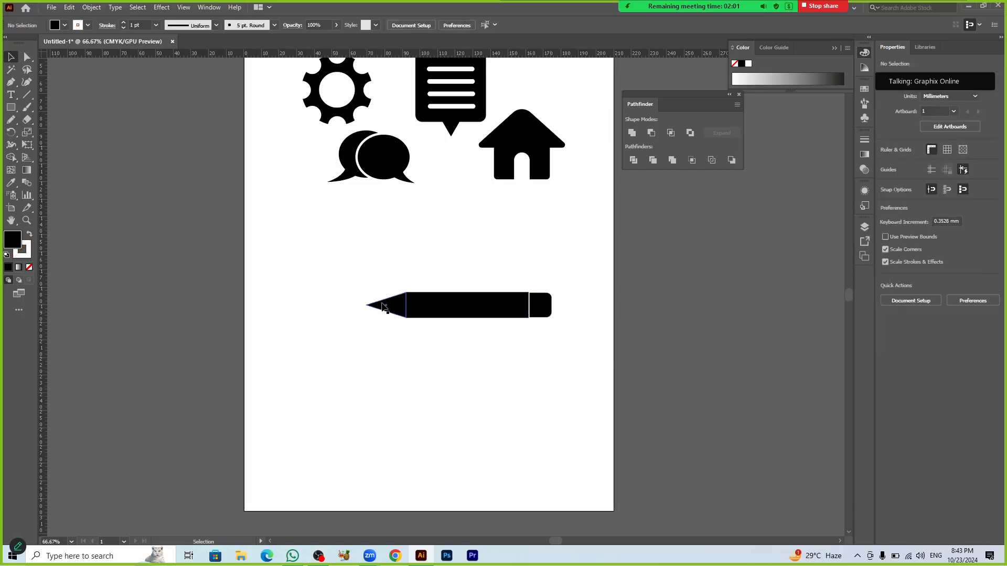
Step: Give the triangular pencil tip a white 1 pt stroke to separate it from the body
click(386, 306)
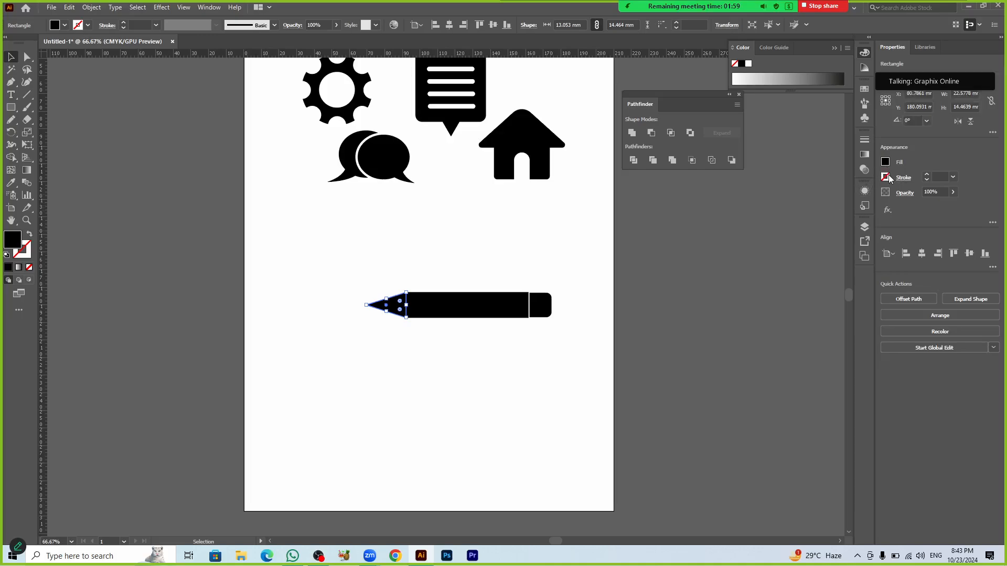
click(886, 177)
click(786, 218)
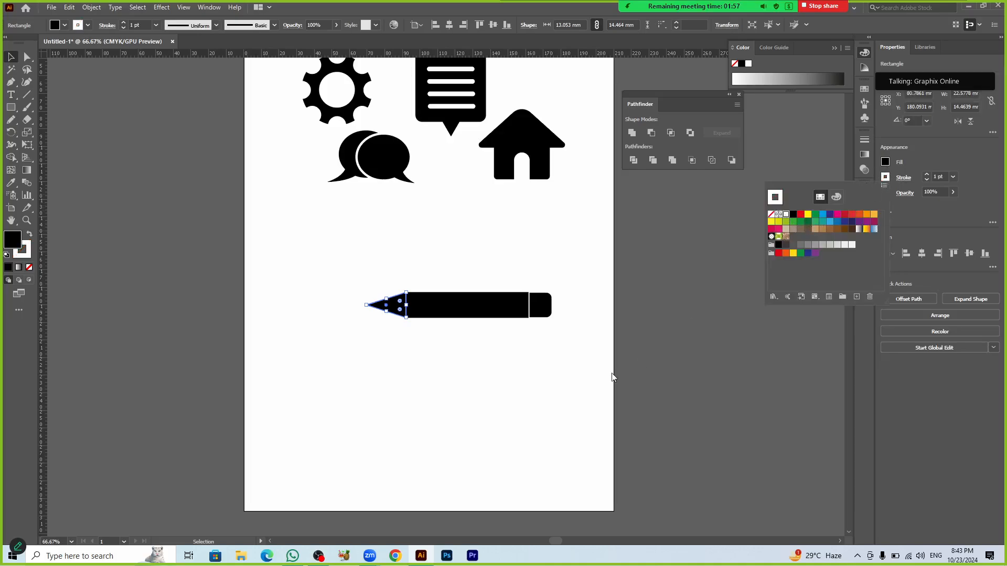
click(548, 388)
click(505, 382)
Step: Cut a lengthwise stripe through the pencil body by subtracting a centred copy about 3.9 mm high with Minus Front
scroll(481, 375, up, 1)
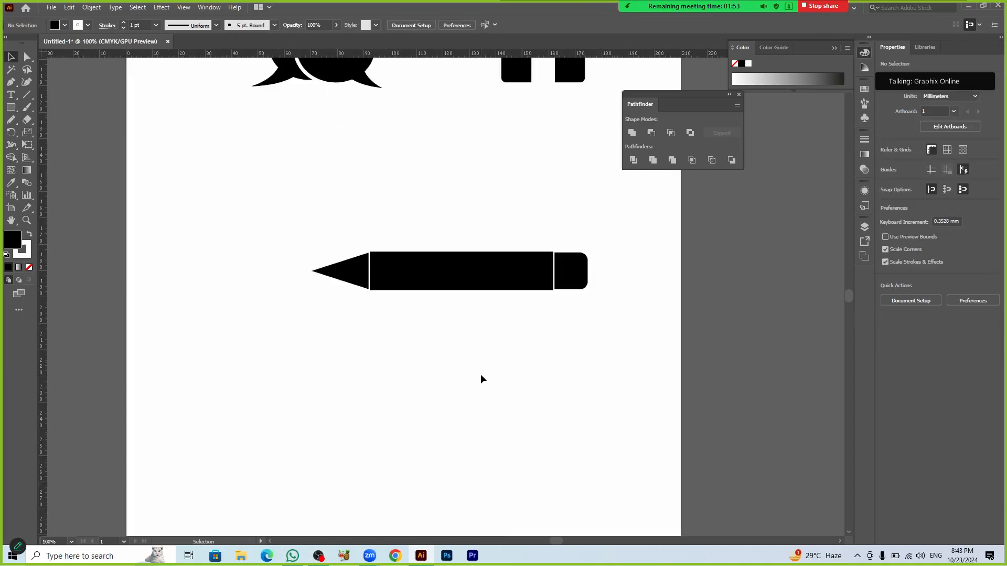
key(a)
click(467, 286)
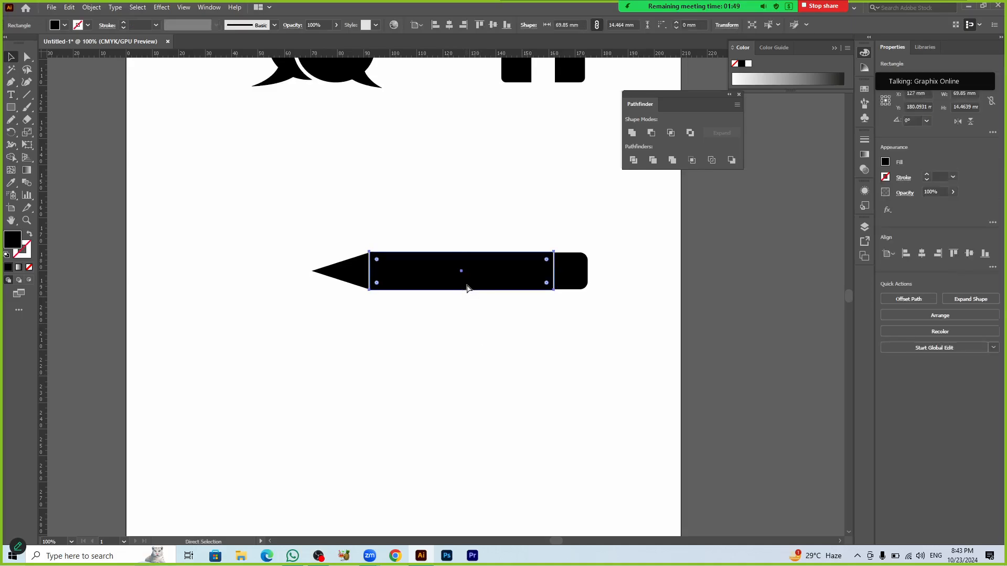
key(v)
drag(464, 294, 462, 276)
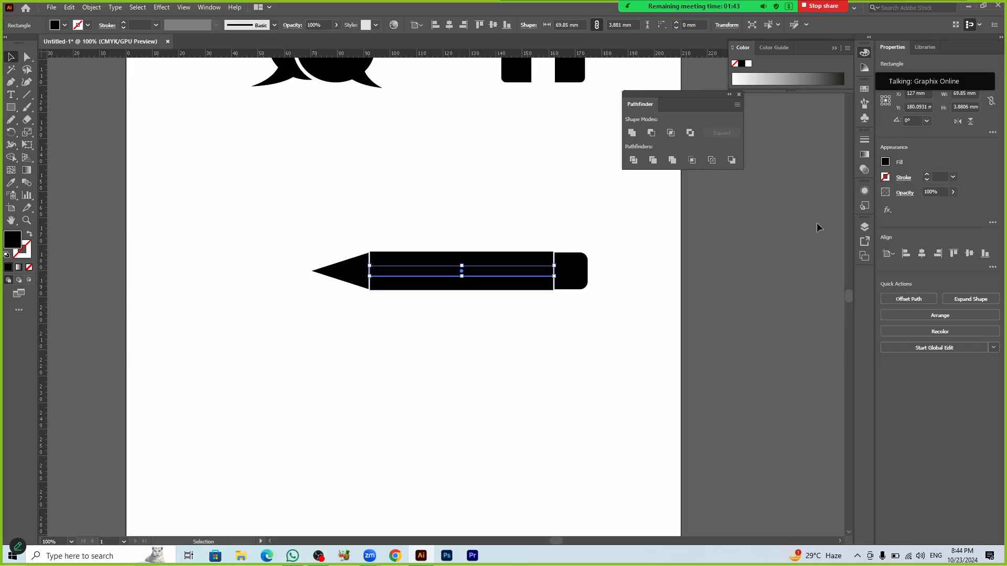
drag(465, 228, 494, 303)
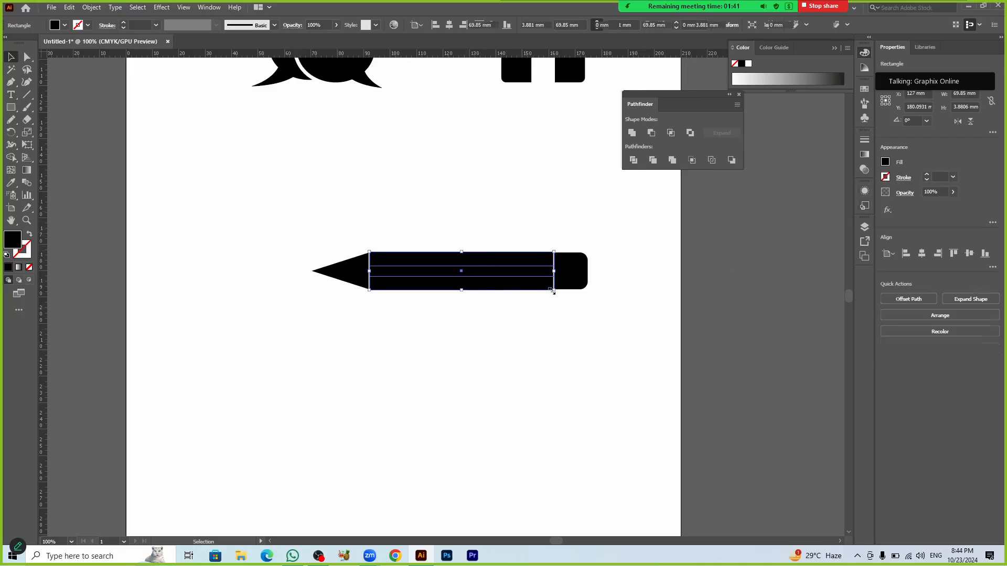
click(650, 133)
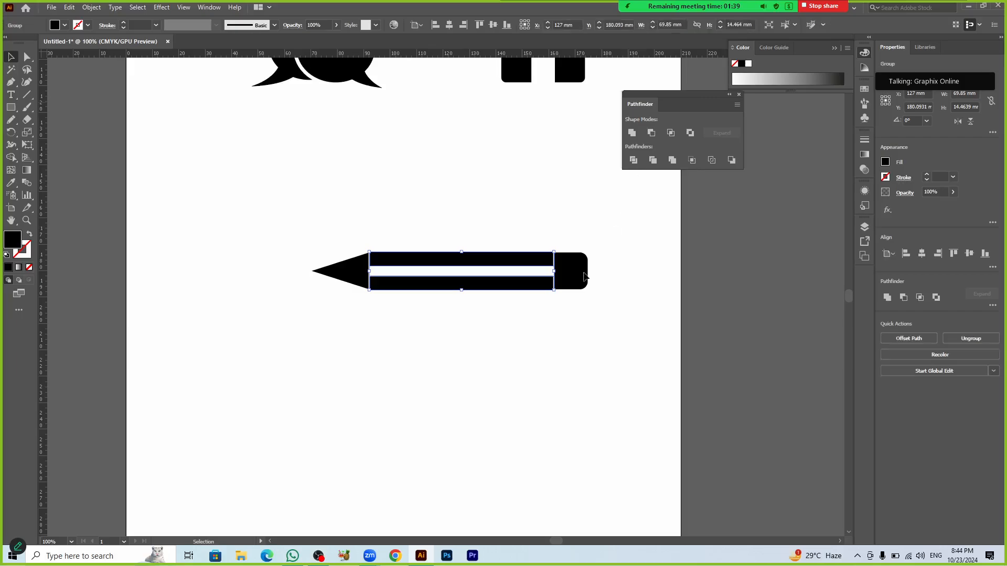
Step: Undo the stripe subtraction in the pencil body and give the body and its centred copy a white 1 pt stroke
click(502, 377)
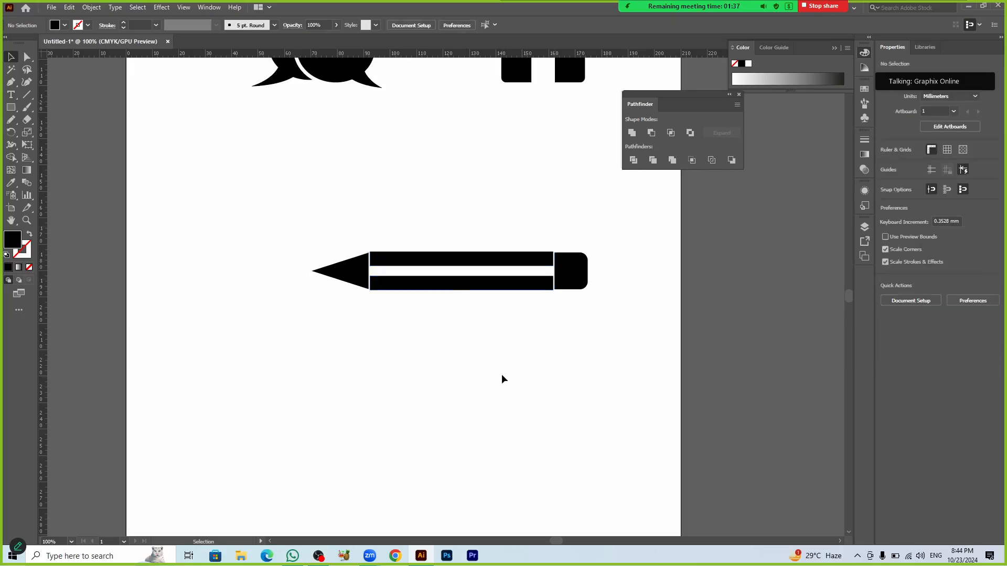
key(ctrl+z)
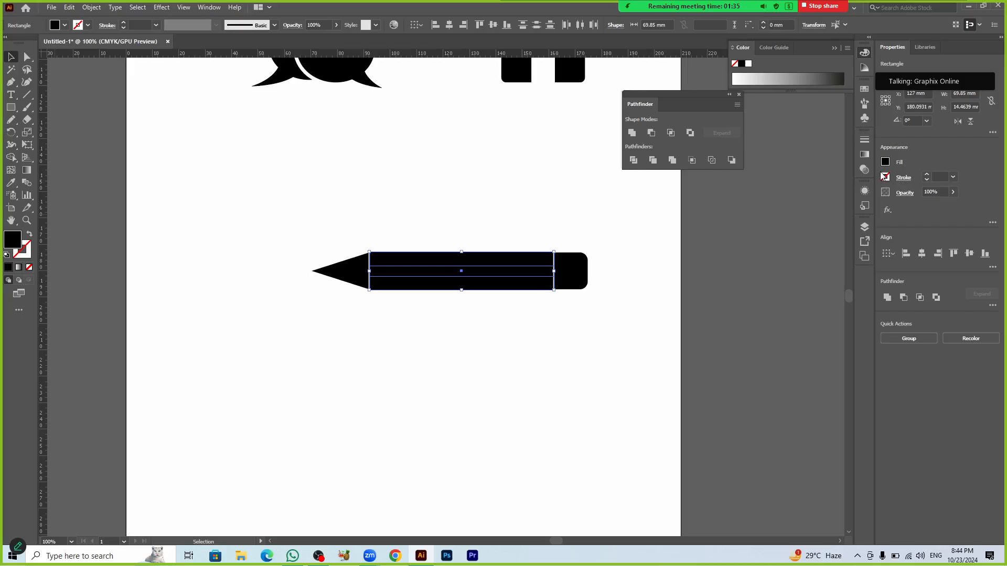
click(885, 177)
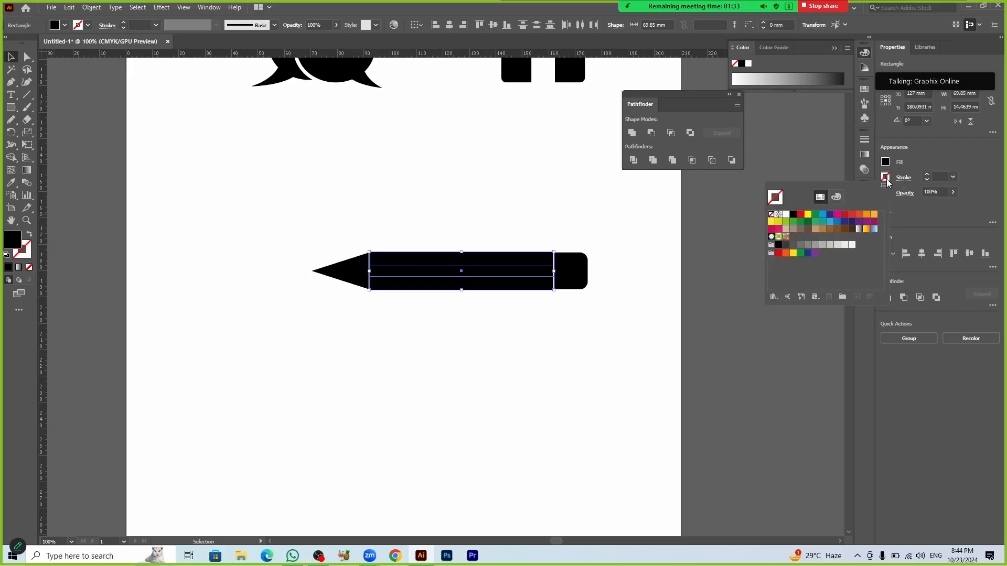
click(786, 216)
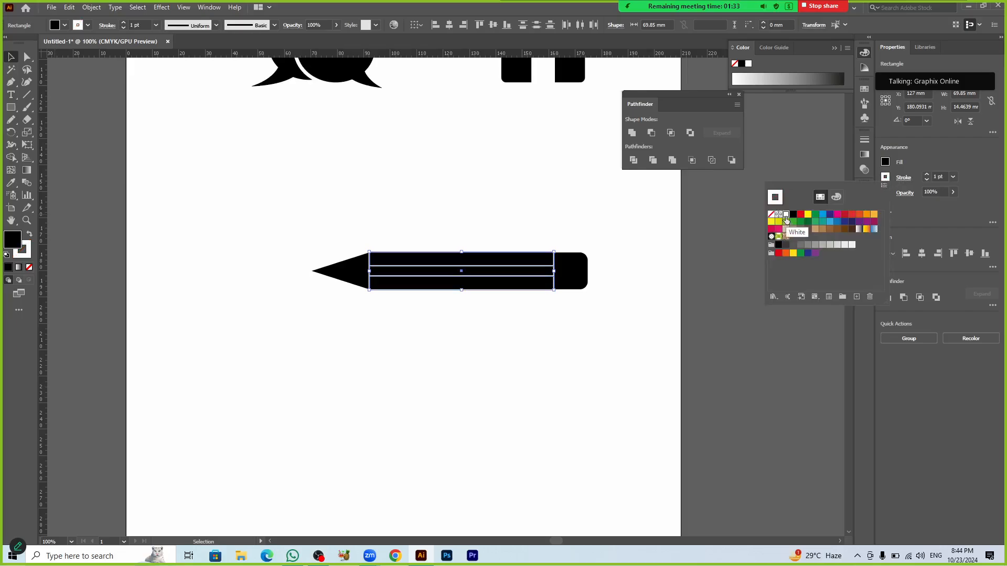
click(571, 346)
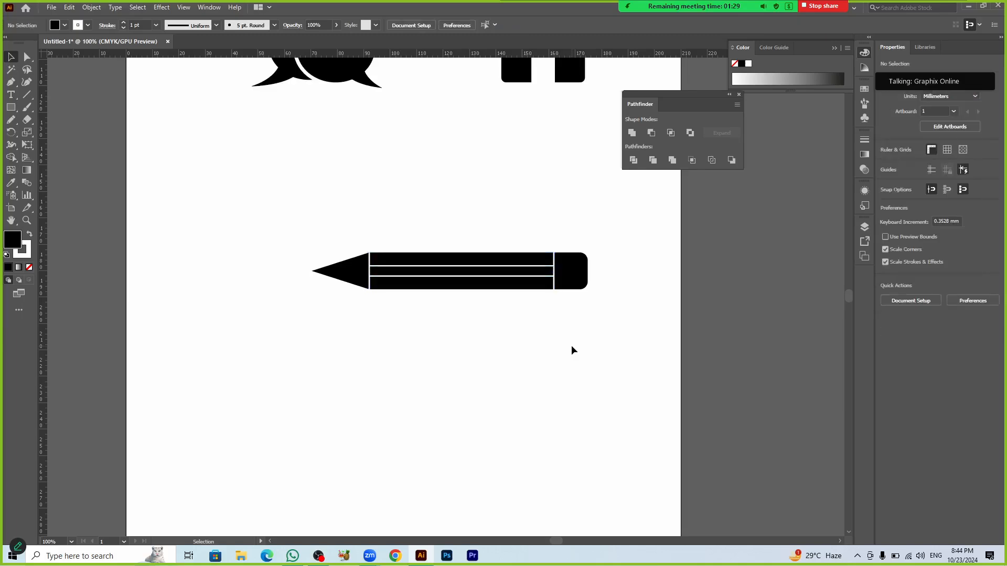
Step: Expand the fill and stroke of all the pencil parts and split them into separate pieces with Divide
scroll(572, 347, up, 1)
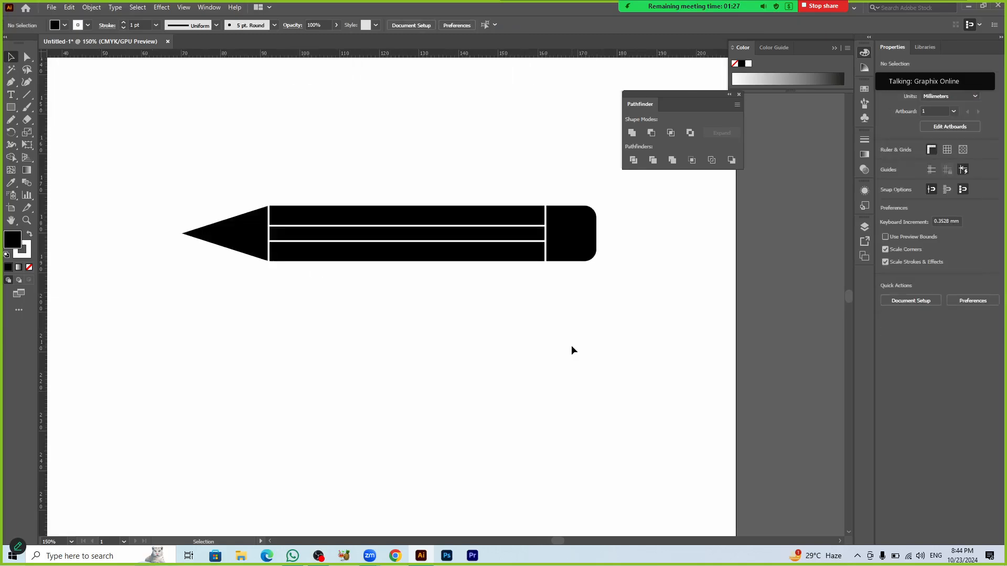
drag(151, 154, 590, 350)
click(85, 11)
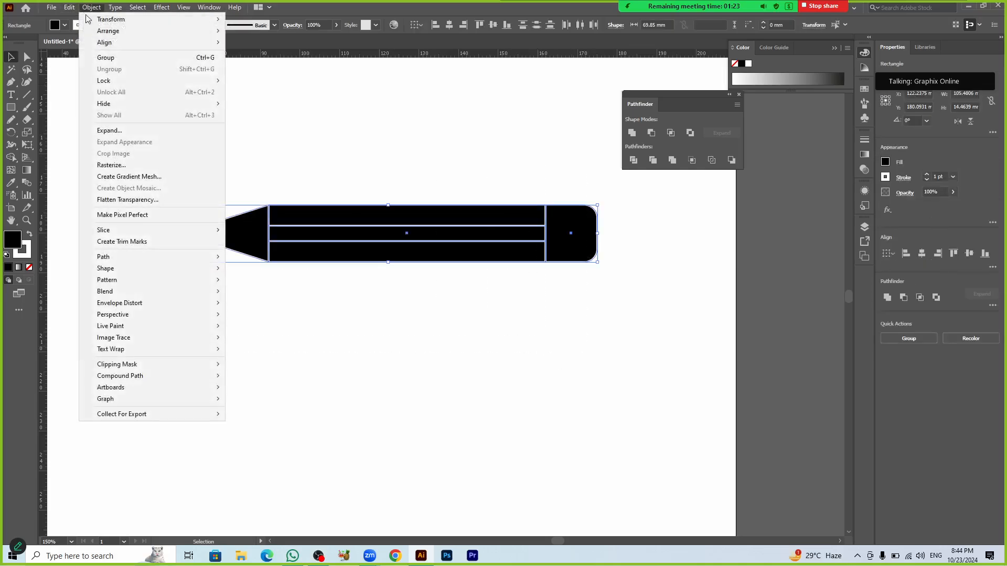
click(128, 132)
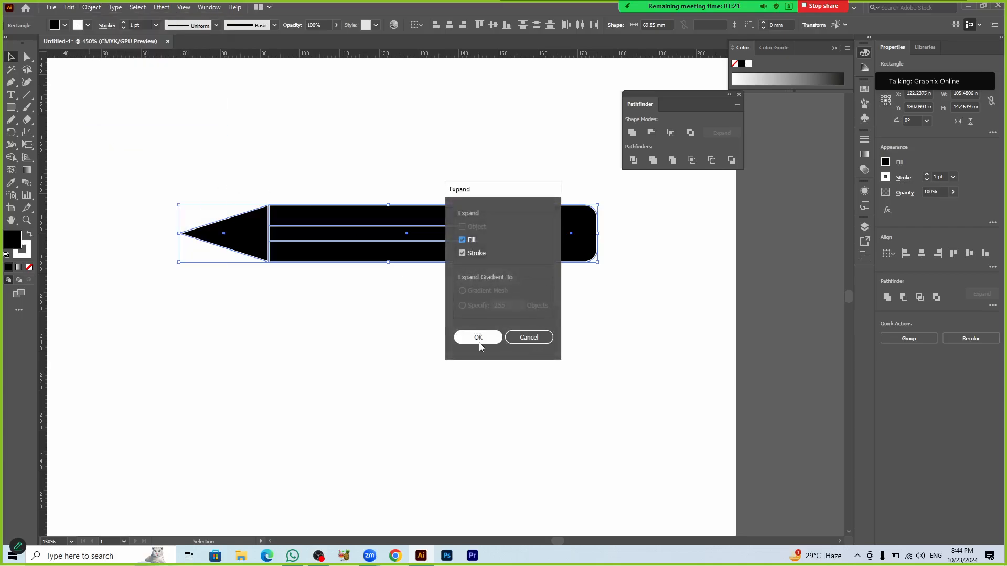
click(478, 340)
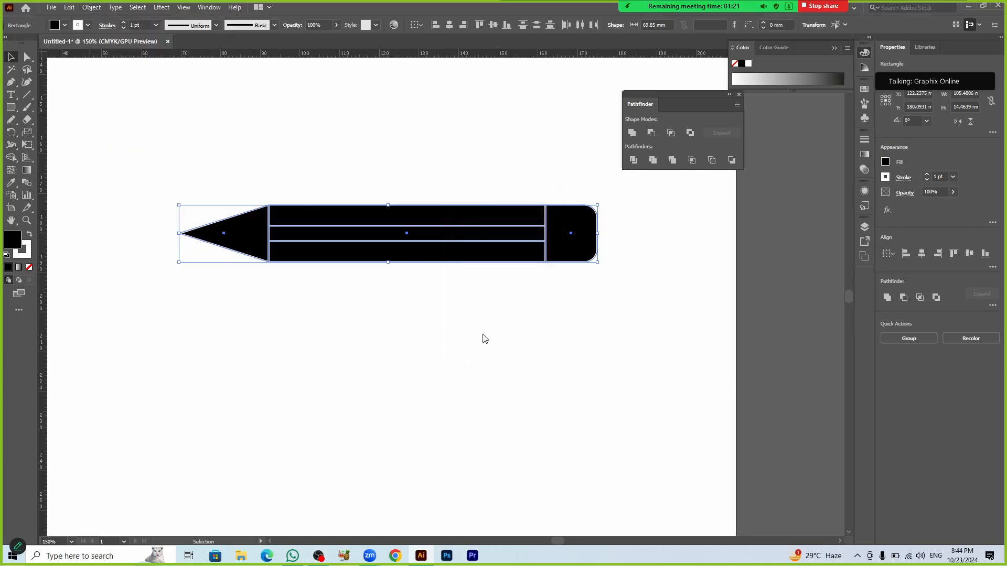
click(632, 160)
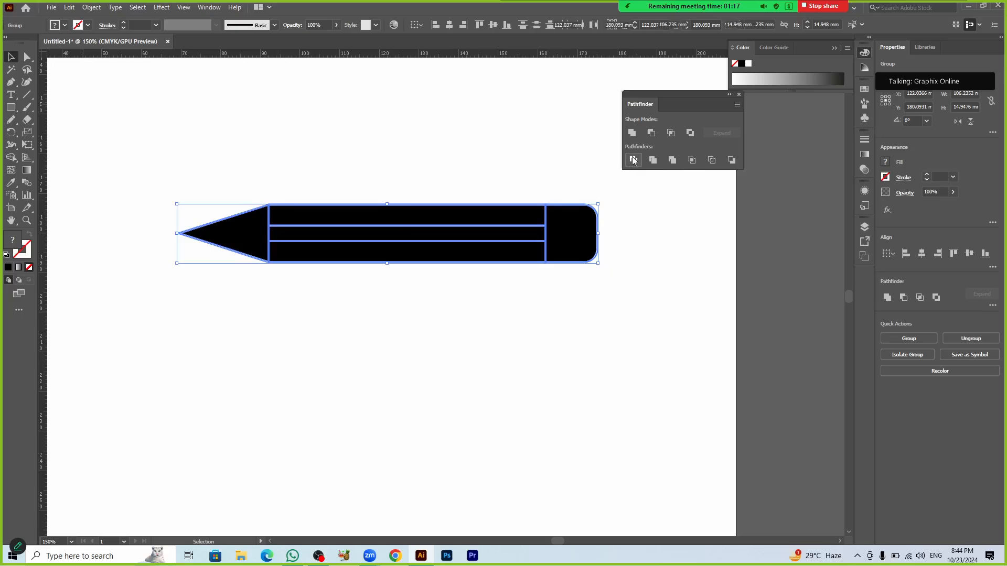
click(656, 229)
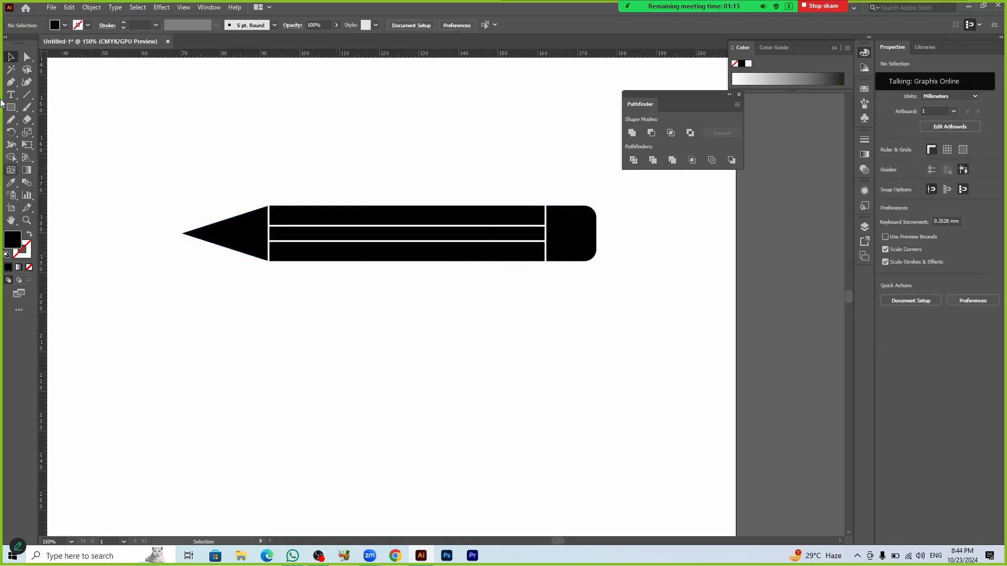
Step: Select all the white pieces between the pencil parts with the Magic Wand and delete them
click(11, 69)
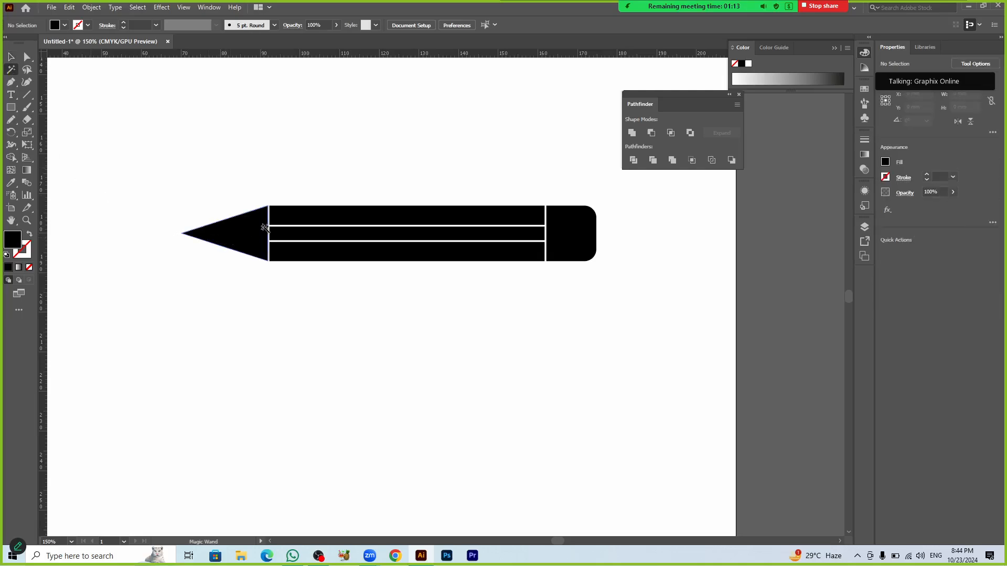
scroll(269, 225, up, 4)
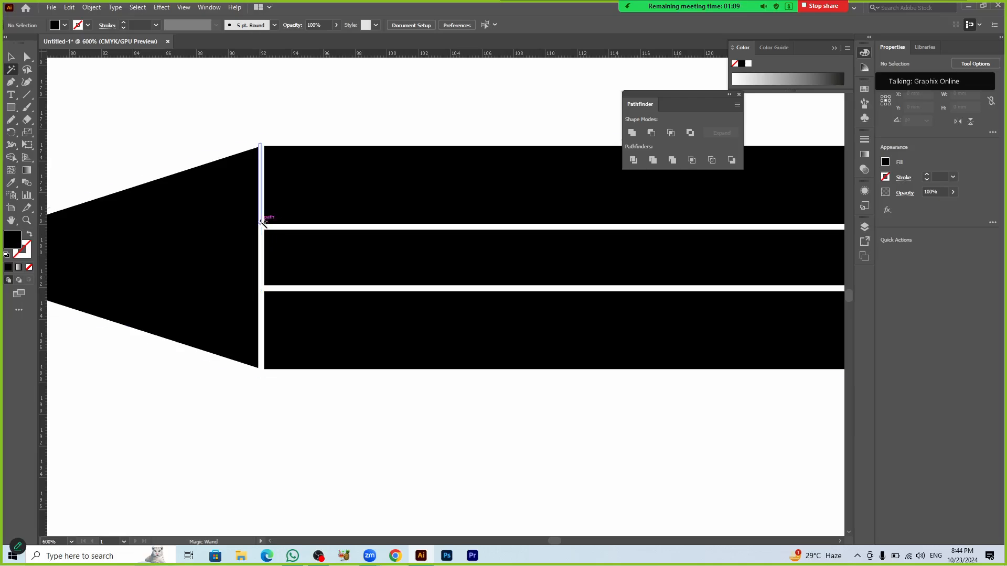
click(262, 223)
key(Delete)
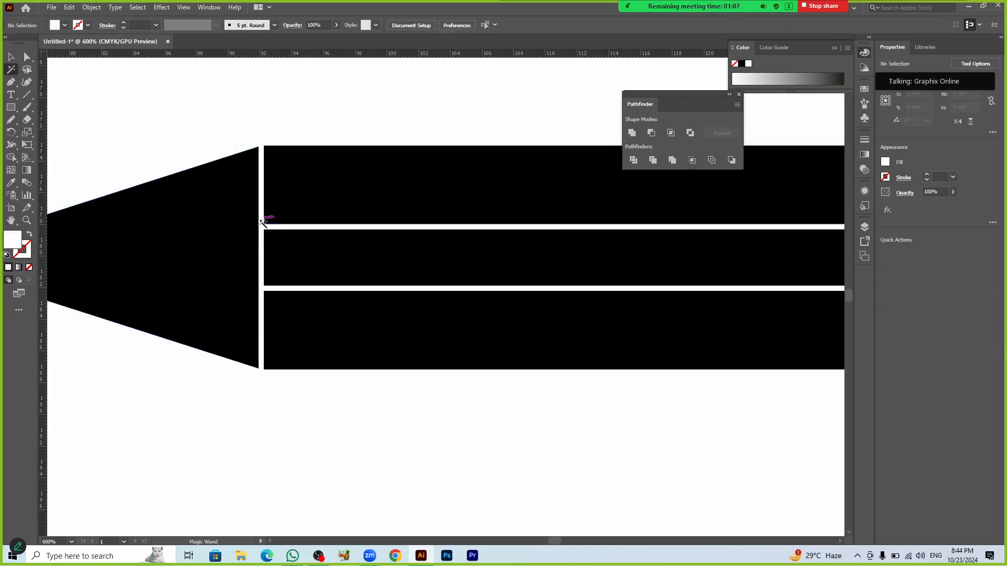
scroll(262, 222, down, 3)
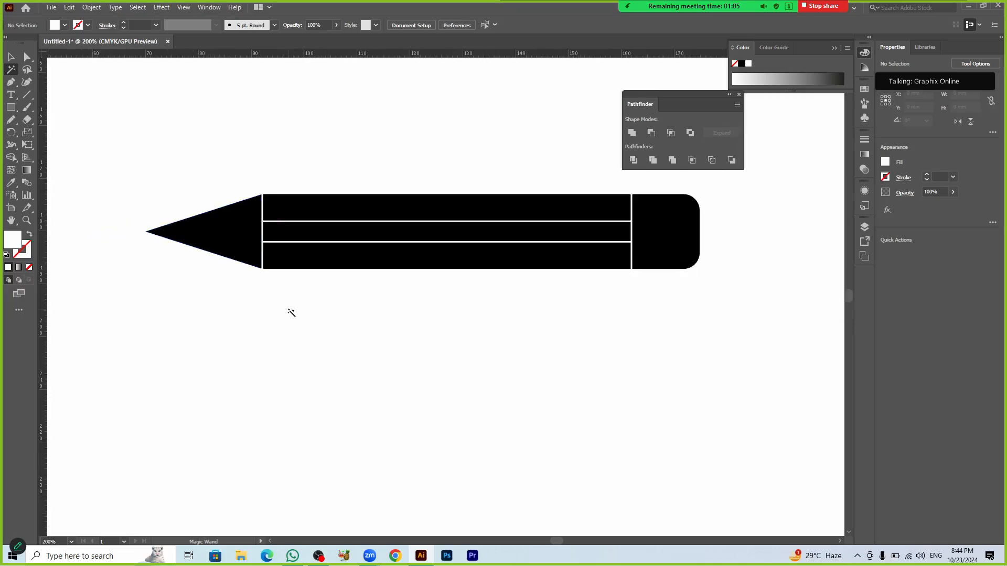
Step: Move the pencil off the artboard onto the dark canvas to check that its gaps are cut through
key(v)
mouse_move(205, 153)
mouse_down()
mouse_move(591, 322)
mouse_move(684, 343)
mouse_up()
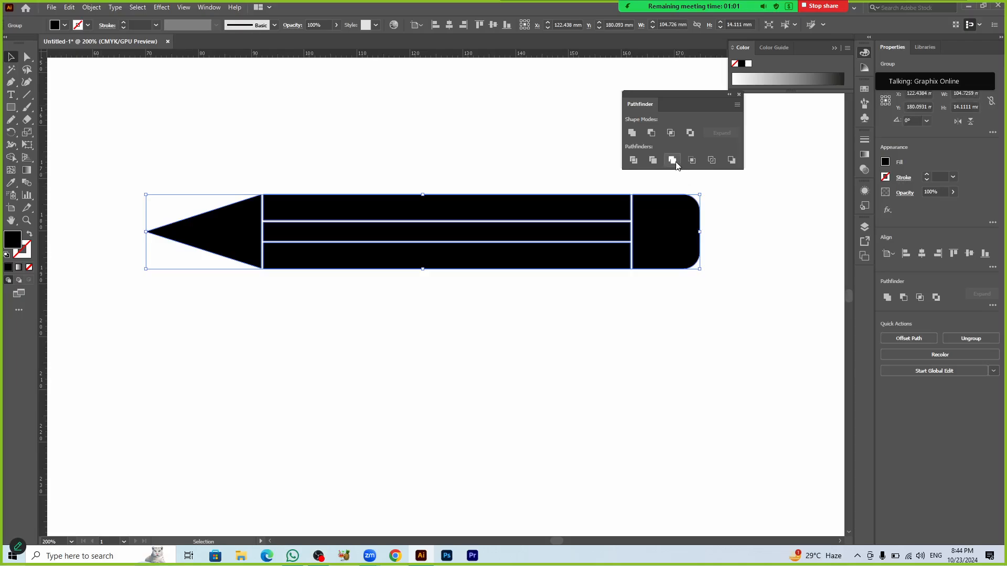
click(523, 326)
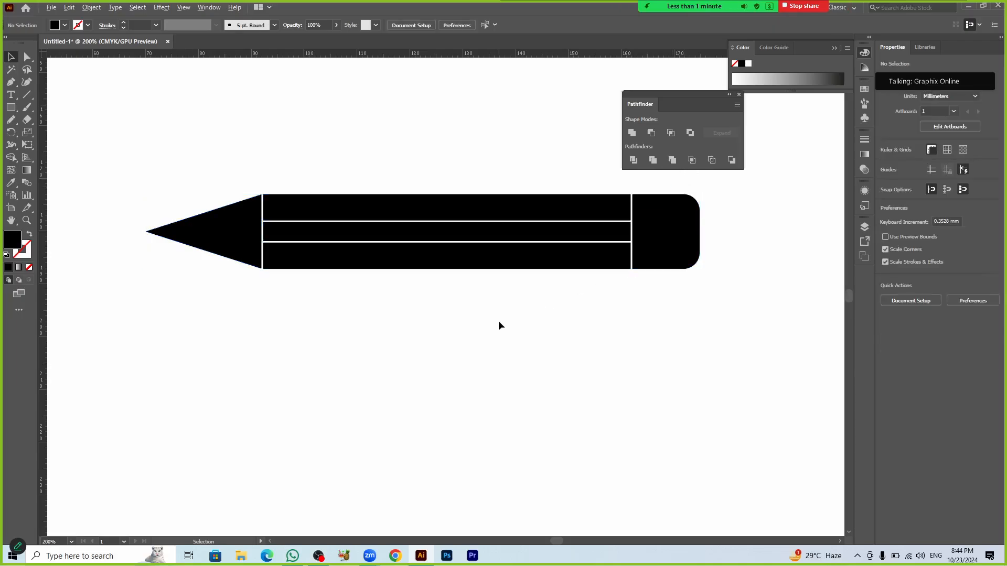
scroll(499, 325, down, 3)
mouse_move(503, 300)
mouse_down()
mouse_move(795, 272)
mouse_move(758, 272)
mouse_up()
click(746, 307)
scroll(746, 306, up, 4)
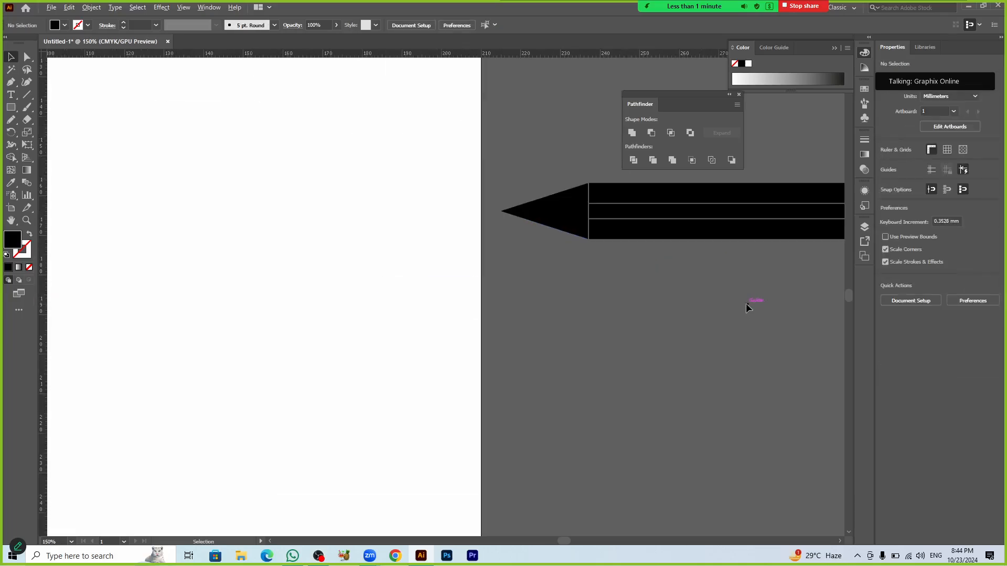
scroll(746, 303, down, 4)
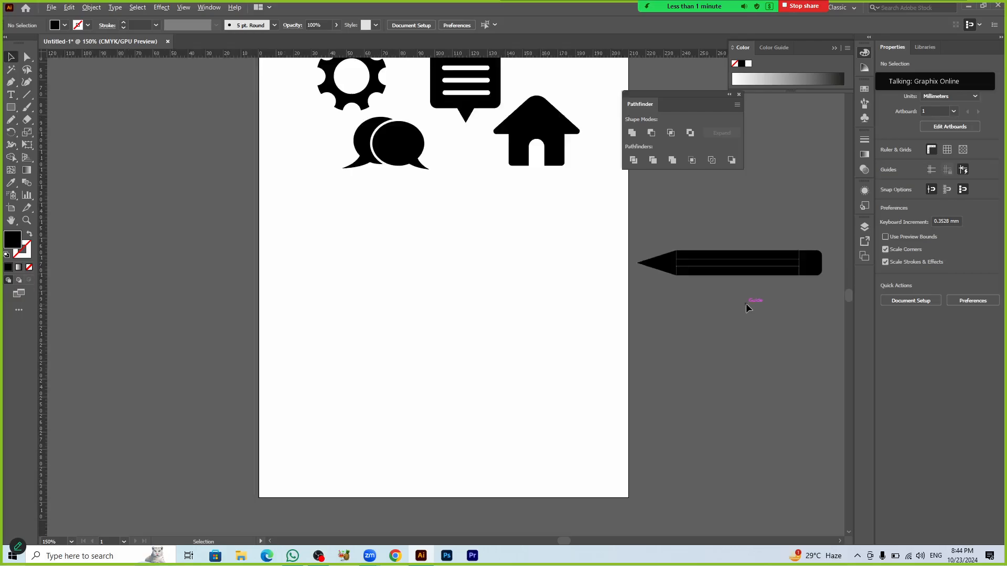
Step: Place the pencil back on the artboard below the other icons, scaled down to about 50.8 mm wide and rotated to about 341°
drag(737, 274, 477, 286)
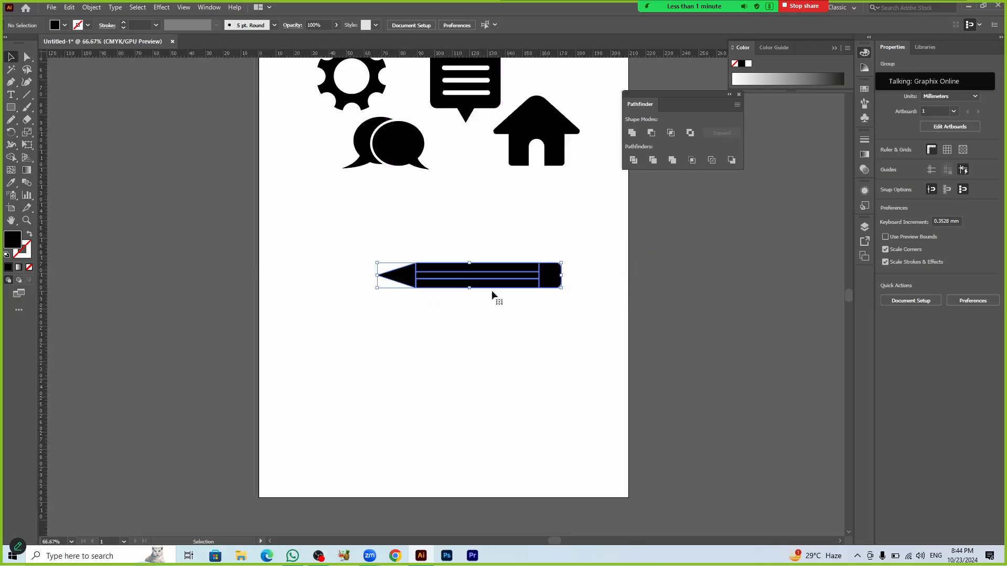
mouse_move(567, 290)
mouse_down()
mouse_move(559, 326)
mouse_move(543, 306)
mouse_move(513, 298)
mouse_move(498, 231)
mouse_move(506, 190)
mouse_move(493, 180)
mouse_move(508, 218)
mouse_move(465, 346)
mouse_up()
scroll(492, 385, up, 5)
scroll(493, 381, down, 5)
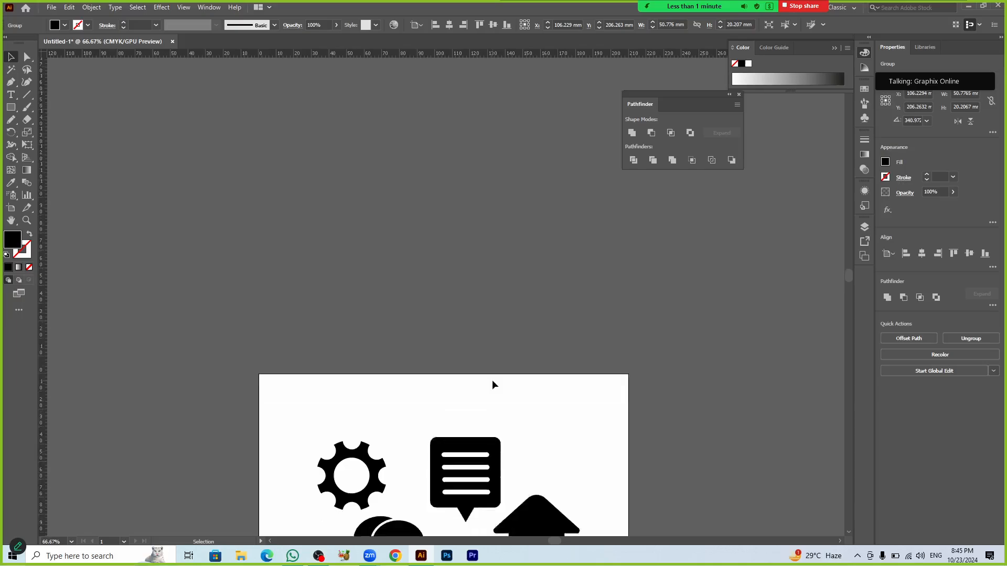
scroll(492, 385, down, 2)
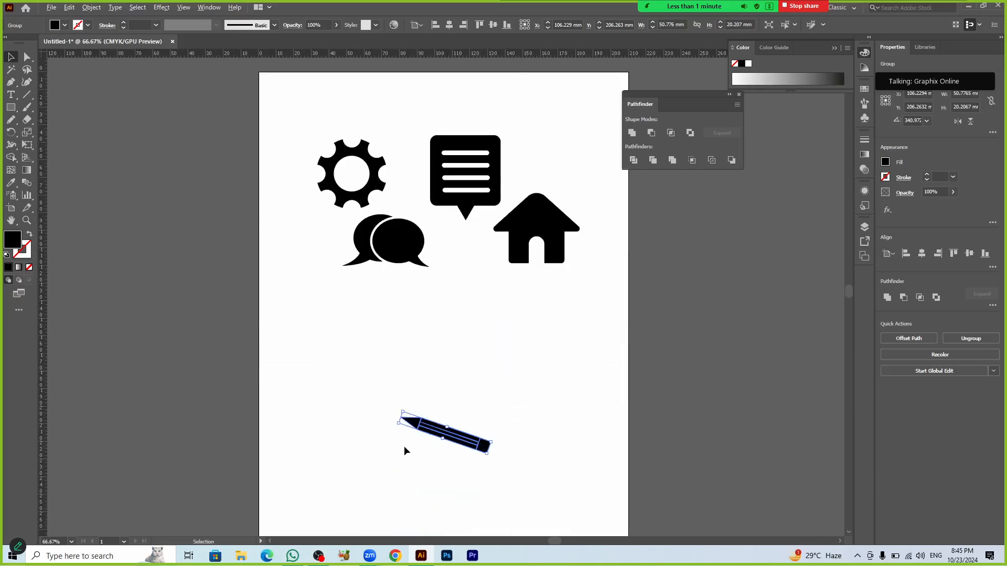
alt+scroll(407, 449, up, 4)
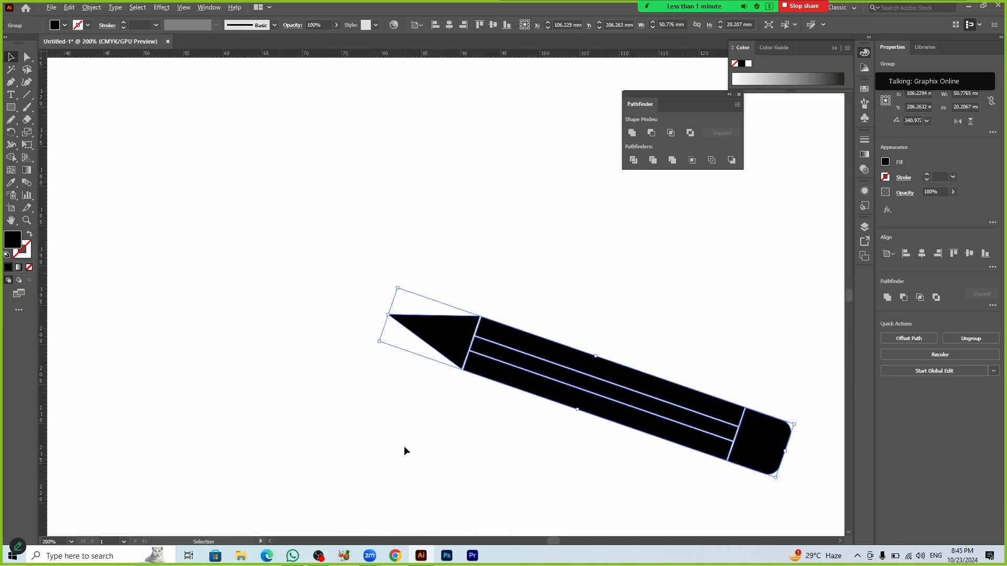
Step: Draw a diagonal line spanning about 3.5 by 3.5 mm across the pencil's point and split the pencil along it with Divide
click(413, 397)
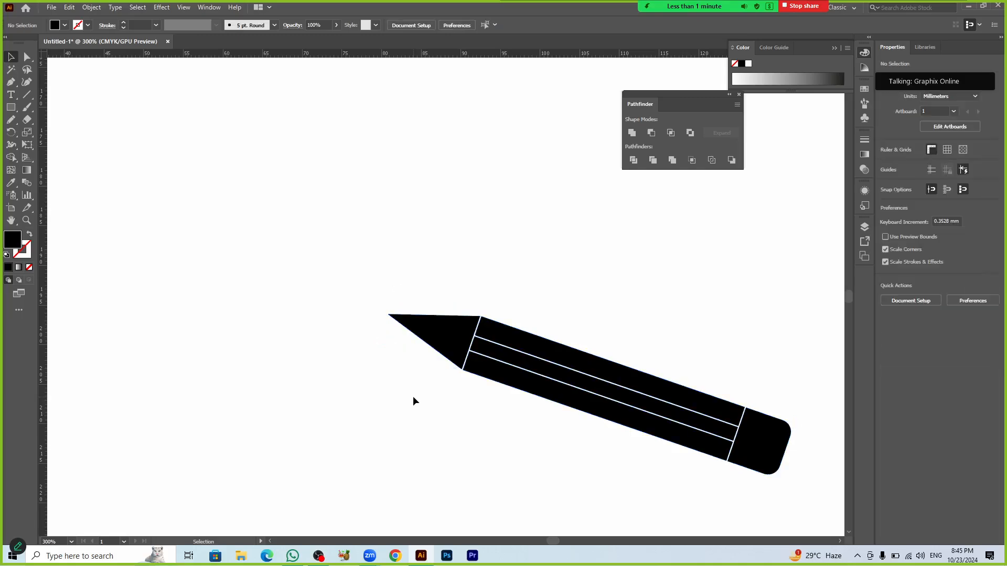
click(28, 96)
drag(409, 305, 379, 333)
key(v)
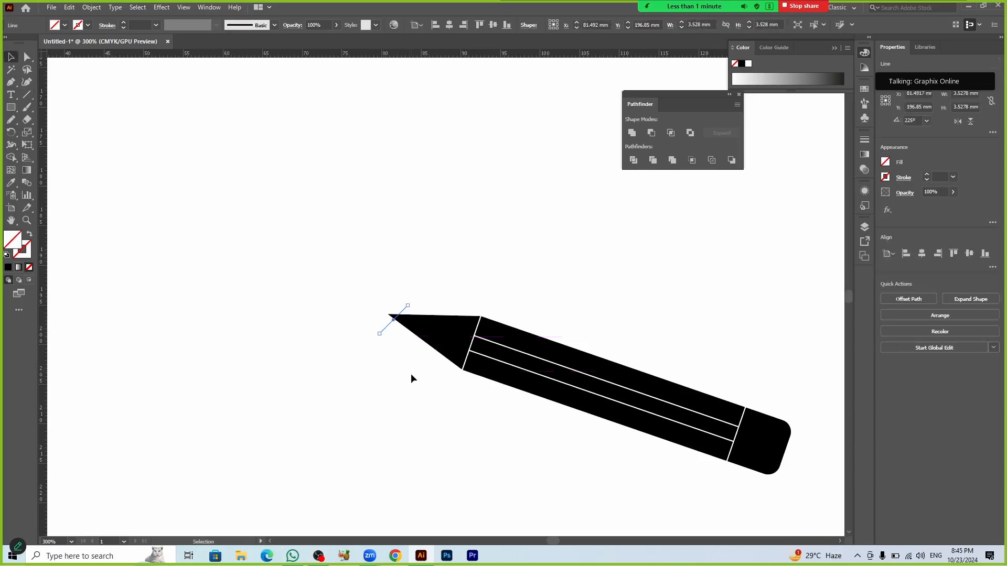
drag(342, 265, 429, 367)
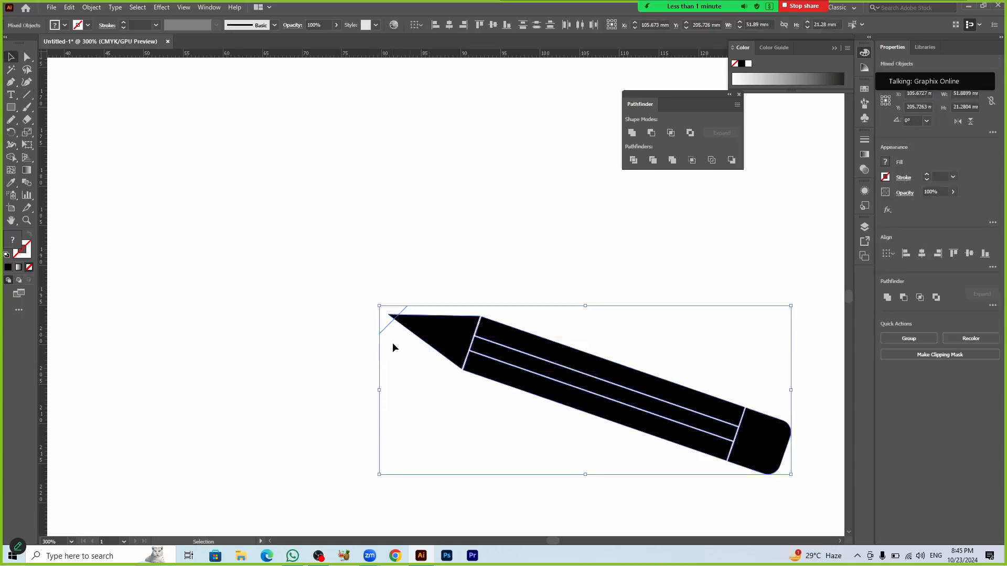
click(632, 164)
click(524, 217)
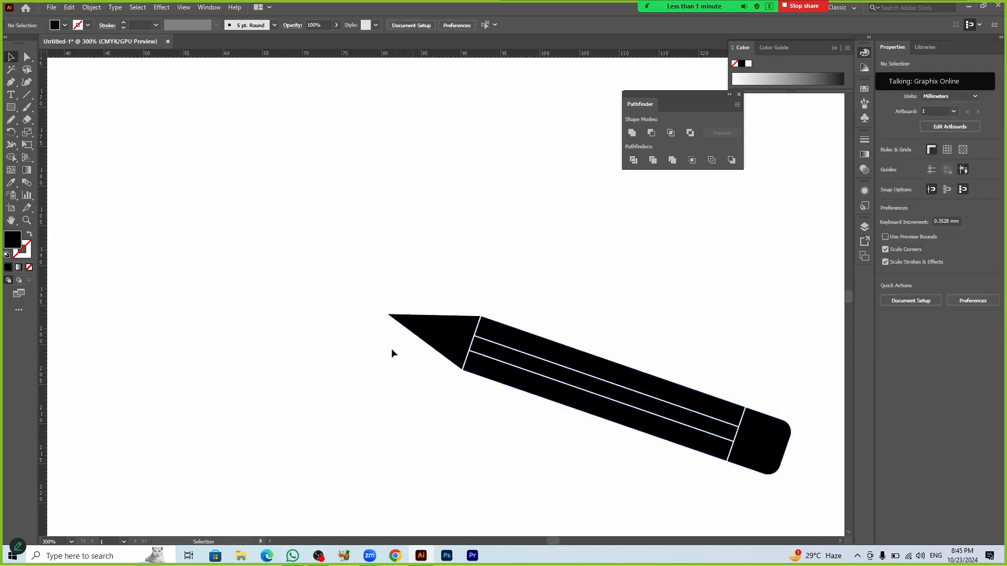
Step: Fill the small triangular piece at the pencil's point with dark red
key(a)
scroll(389, 350, up, 2)
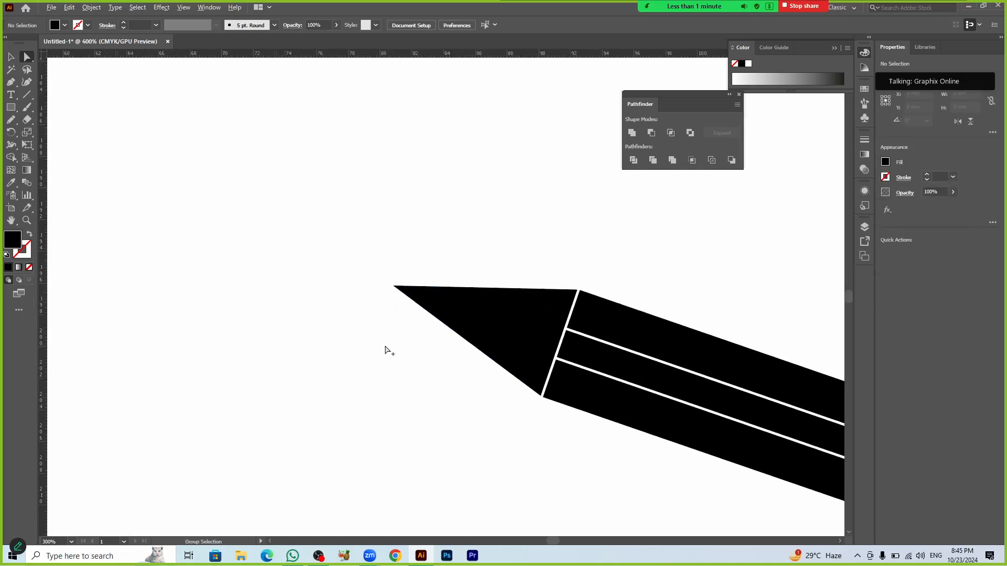
scroll(389, 350, up, 1)
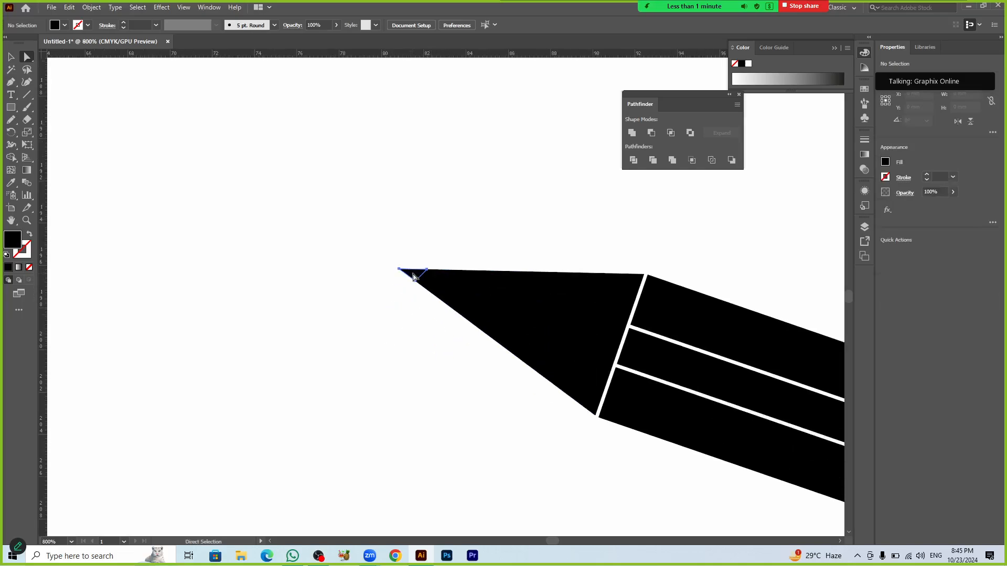
click(414, 276)
key(v)
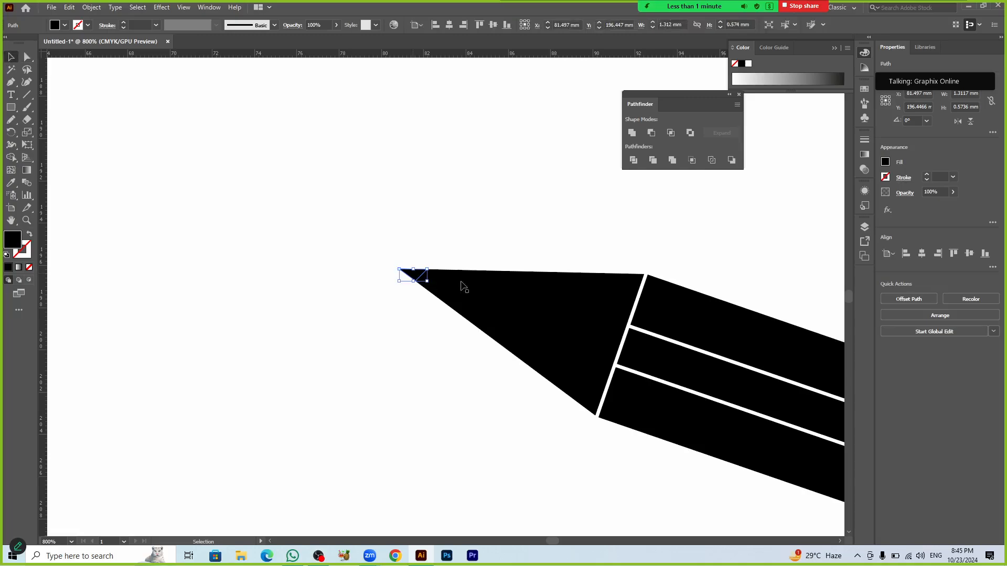
click(886, 161)
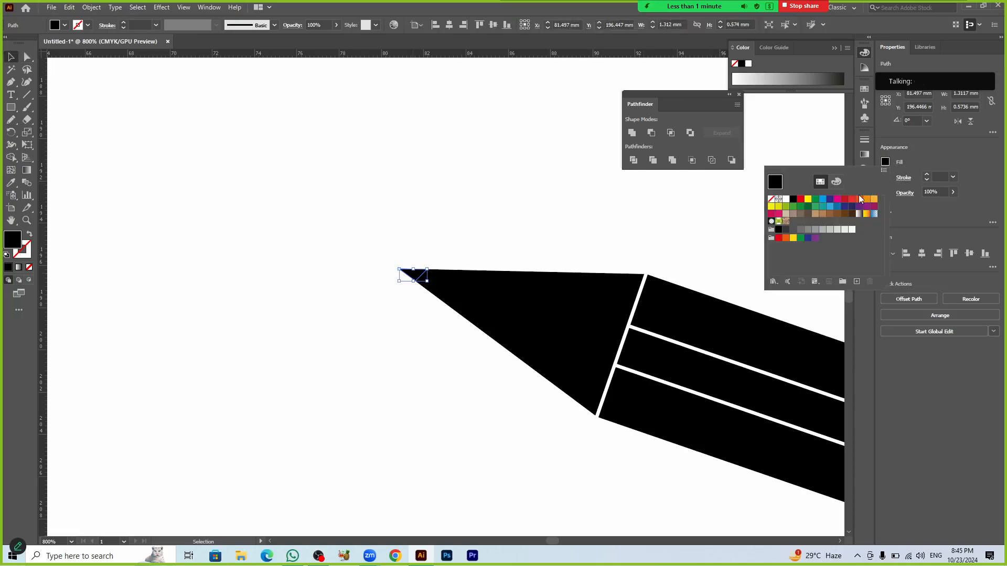
click(845, 199)
click(571, 203)
click(571, 197)
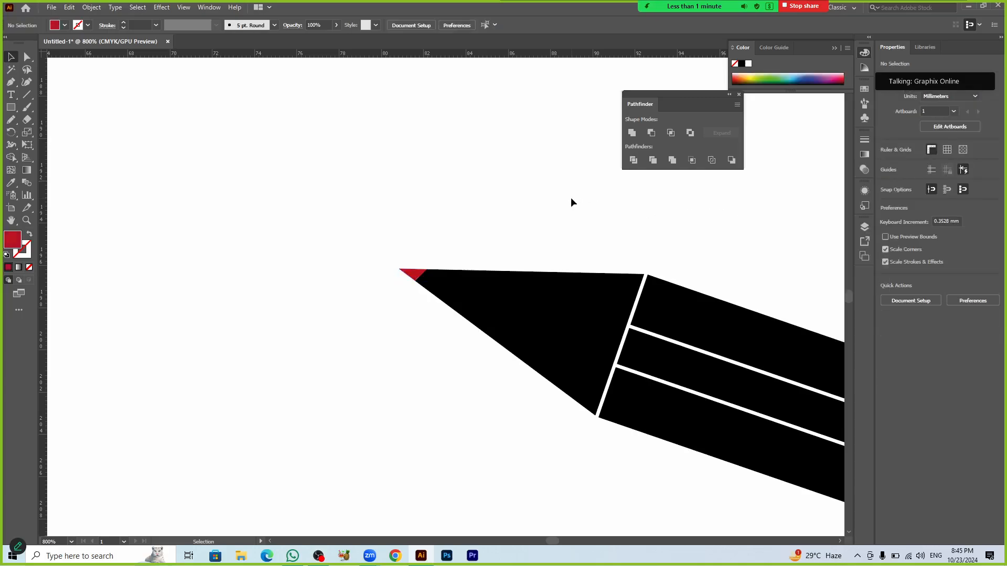
Step: Select the whole pencil and apply the Crop pathfinder to it
scroll(571, 197, down, 3)
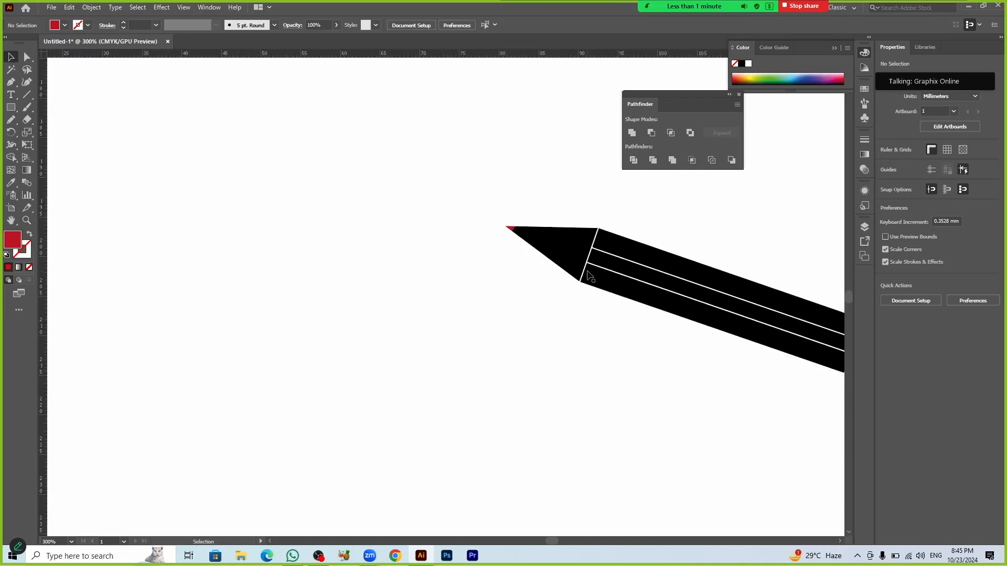
mouse_move(524, 257)
mouse_down()
mouse_move(394, 303)
mouse_move(348, 292)
mouse_up()
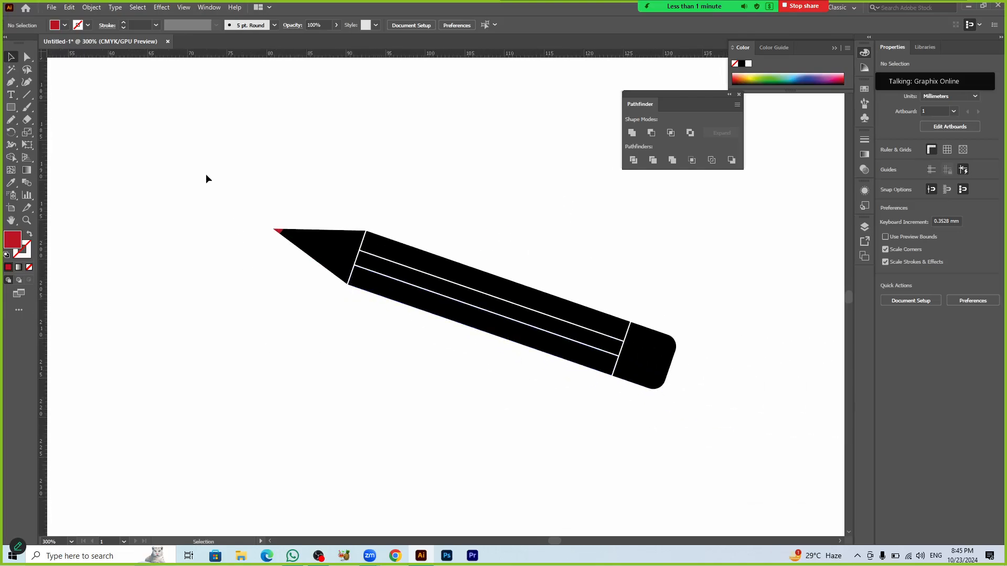
drag(218, 177, 700, 445)
click(695, 159)
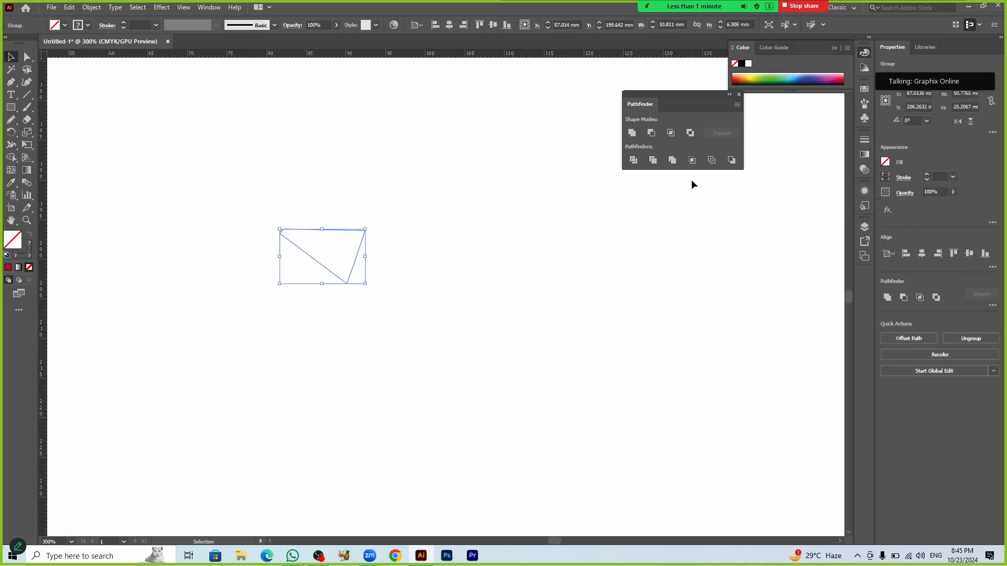
Step: Undo the Crop pathfinder on the pencil and scale the pencil down
key(ctrl+z)
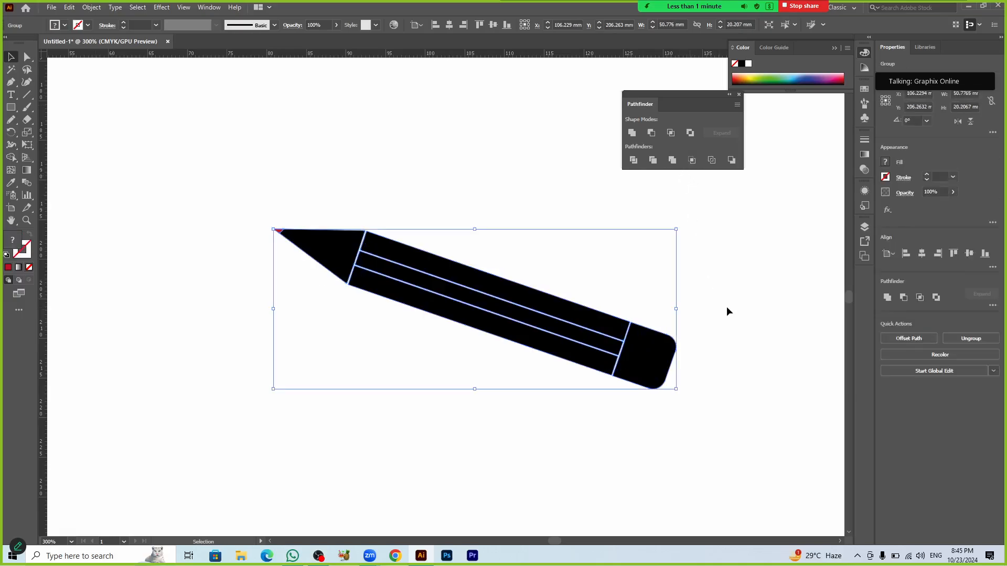
click(726, 306)
click(625, 378)
mouse_move(675, 386)
mouse_down()
mouse_move(628, 358)
mouse_move(583, 350)
mouse_up()
click(509, 381)
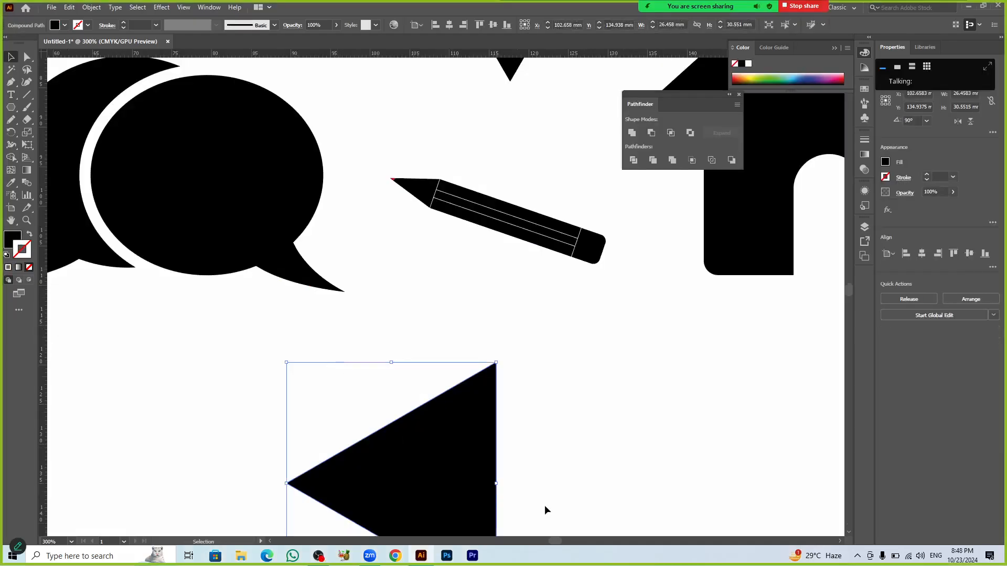
Step: Draw a diagonal line spanning about 8.5 by 8.5 mm across the triangle's pointed tip and move it further into the triangle
drag(574, 435, 614, 312)
click(241, 430)
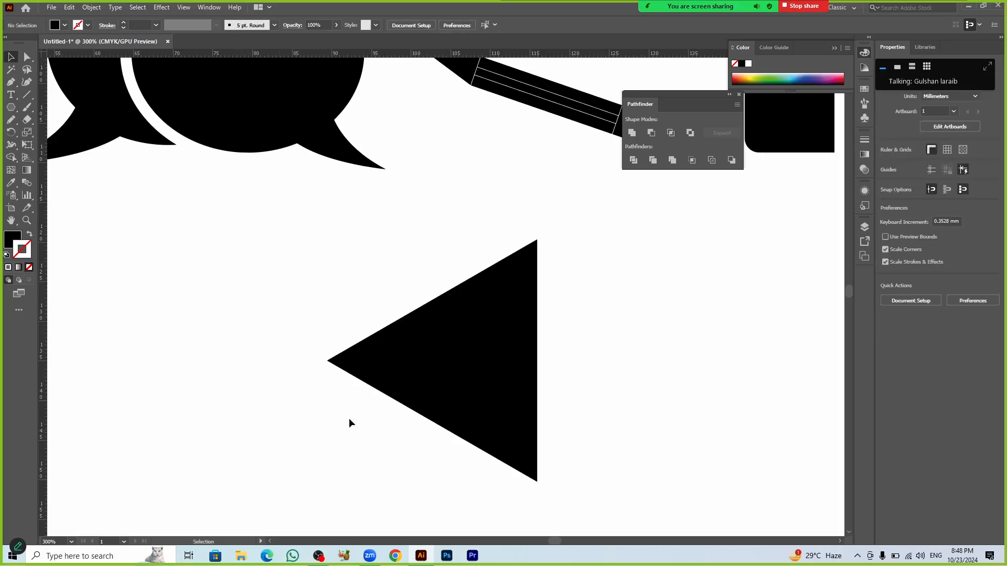
scroll(392, 408, up, 3)
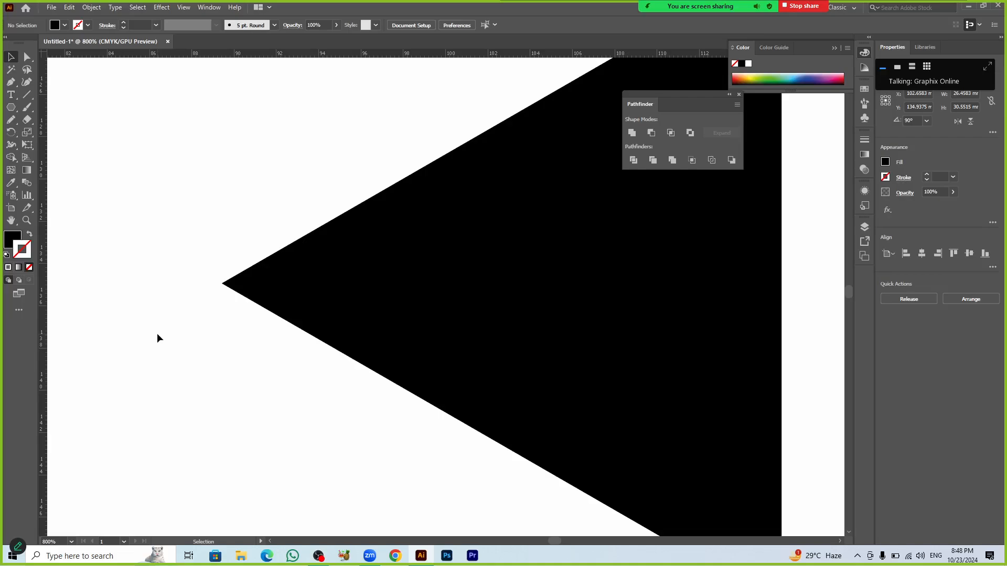
click(27, 94)
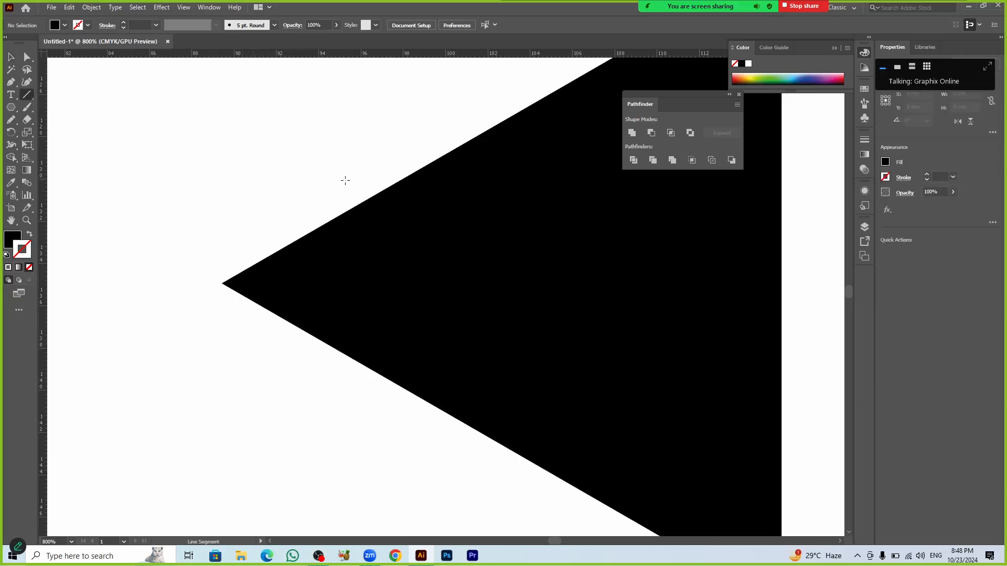
drag(345, 180, 221, 418)
key(v)
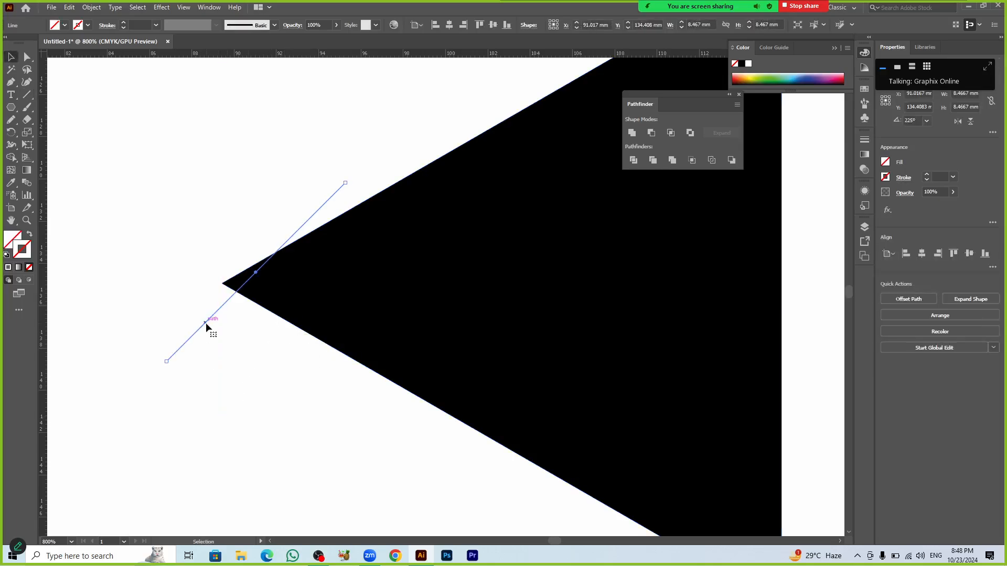
drag(206, 323, 256, 313)
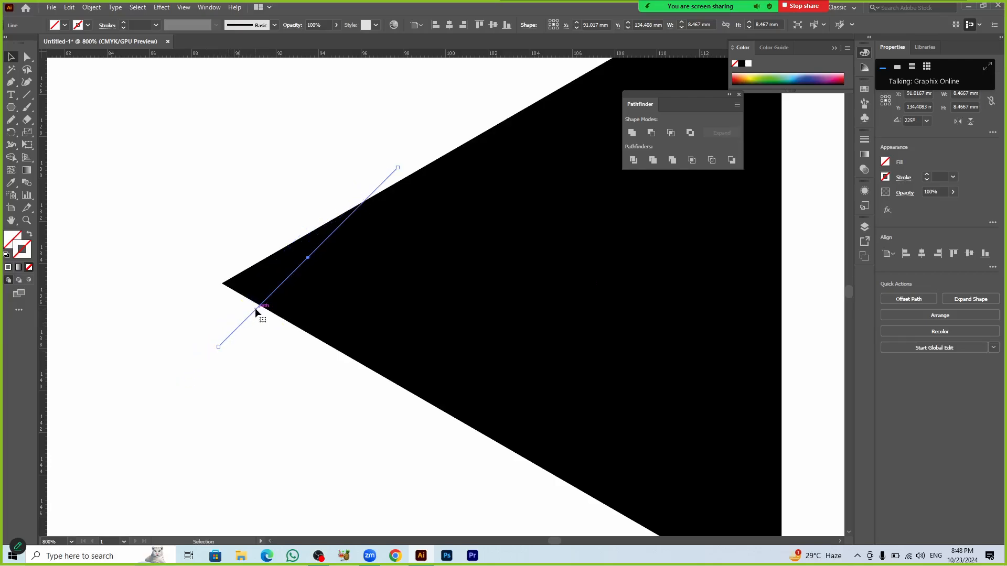
Step: Give the line a white fill and 1 pt black stroke, and rotate it steeper so it fully crosses the triangle's tip
click(292, 388)
drag(189, 200, 309, 359)
click(231, 346)
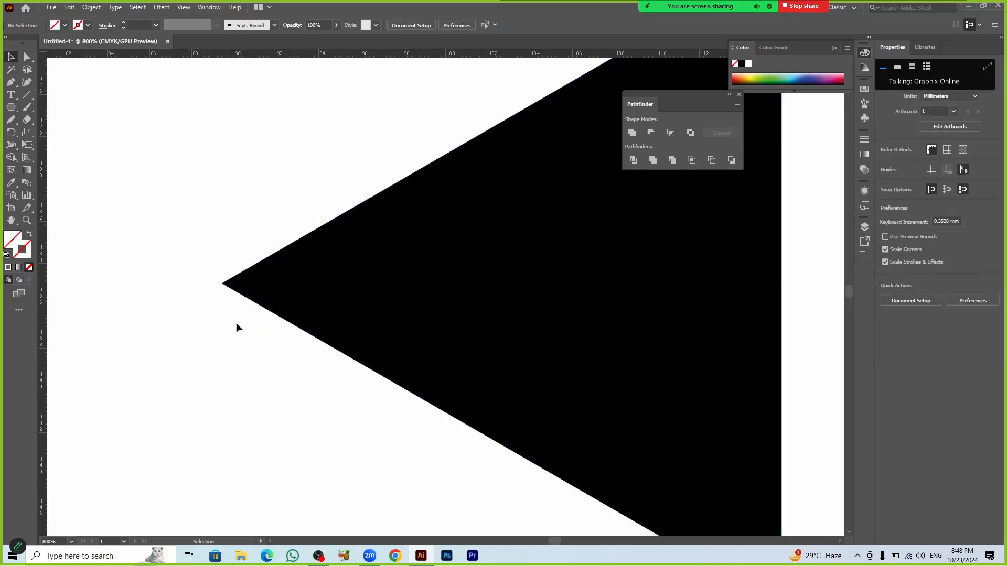
click(240, 322)
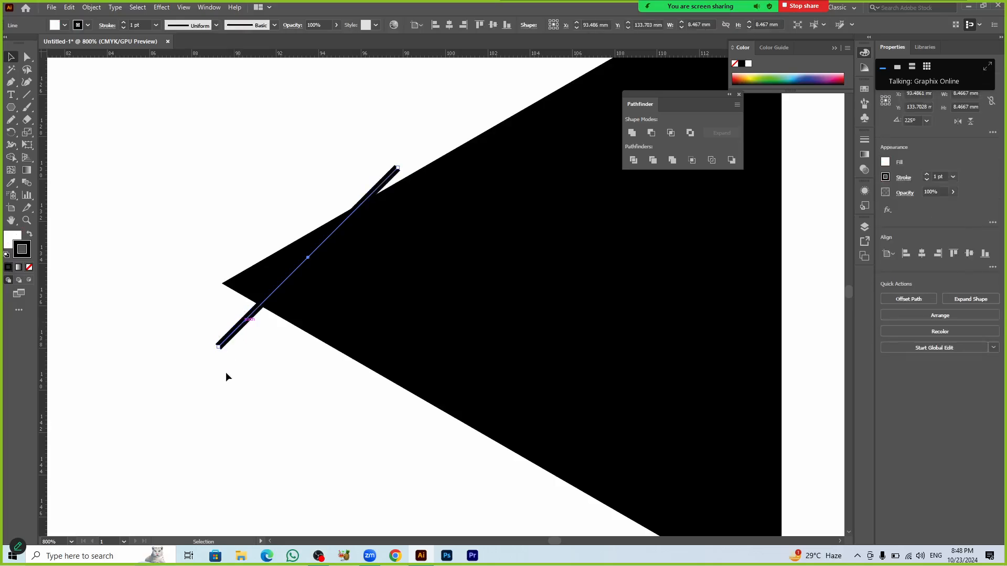
drag(217, 353, 256, 370)
drag(273, 334, 280, 356)
click(355, 423)
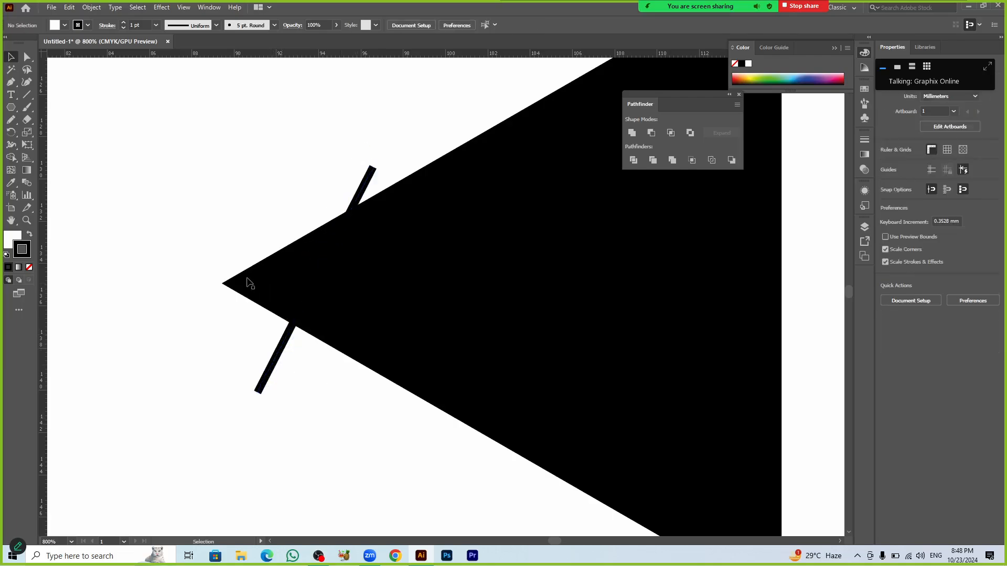
Step: Split the triangle along the crossing line with the Divide pathfinder
drag(195, 207, 381, 348)
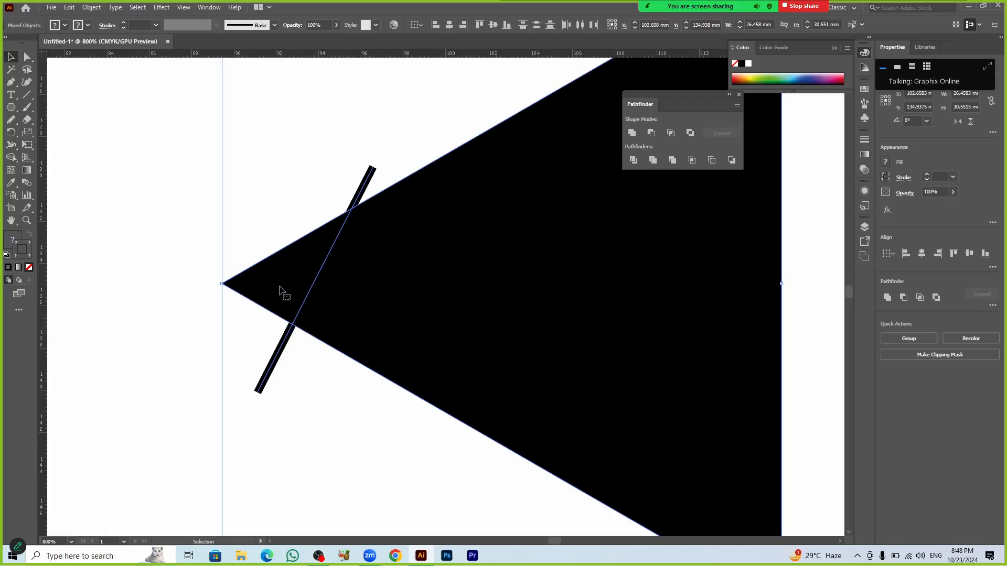
click(632, 161)
click(332, 392)
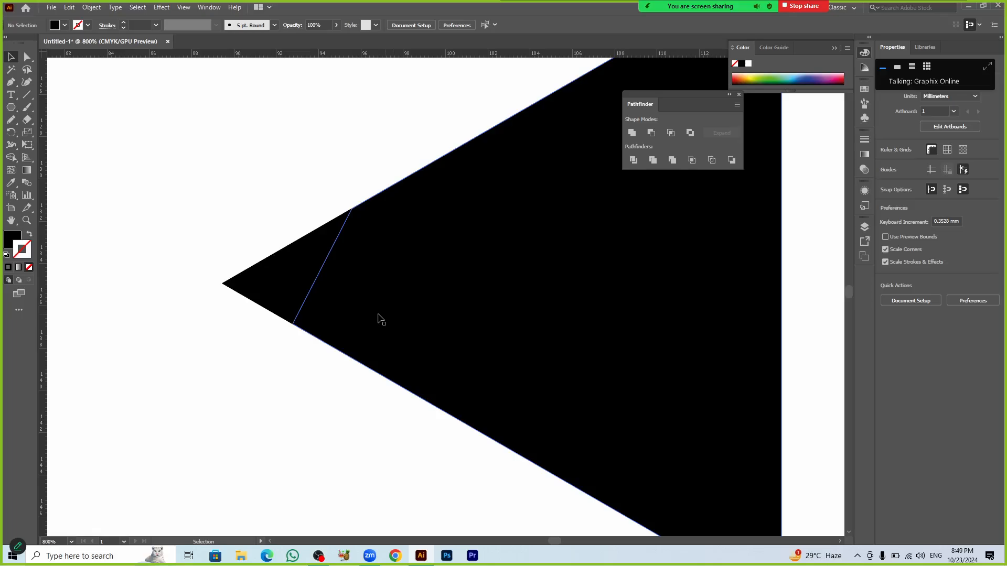
Step: Fill the small piece at the triangle's tip with red
key(a)
click(297, 284)
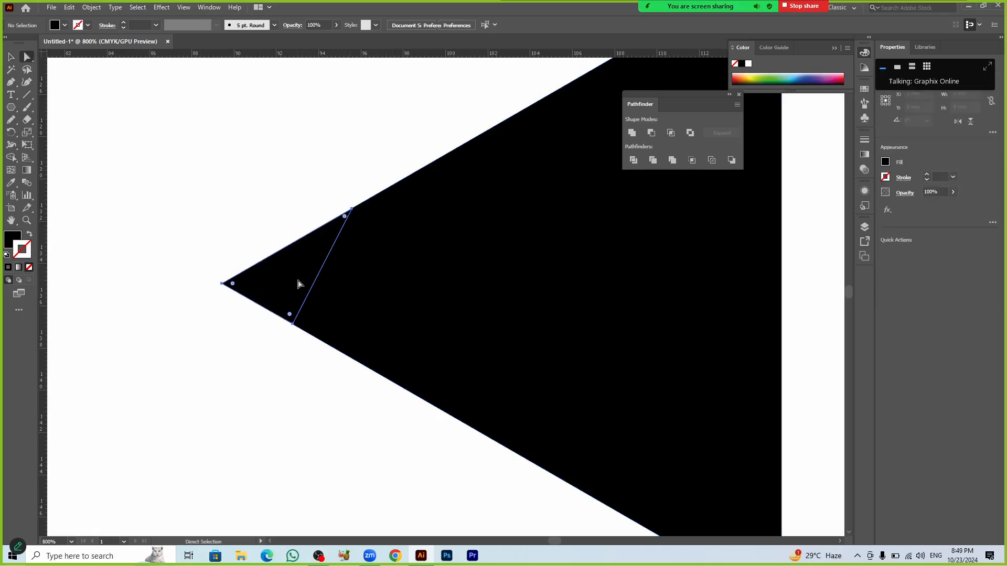
click(885, 162)
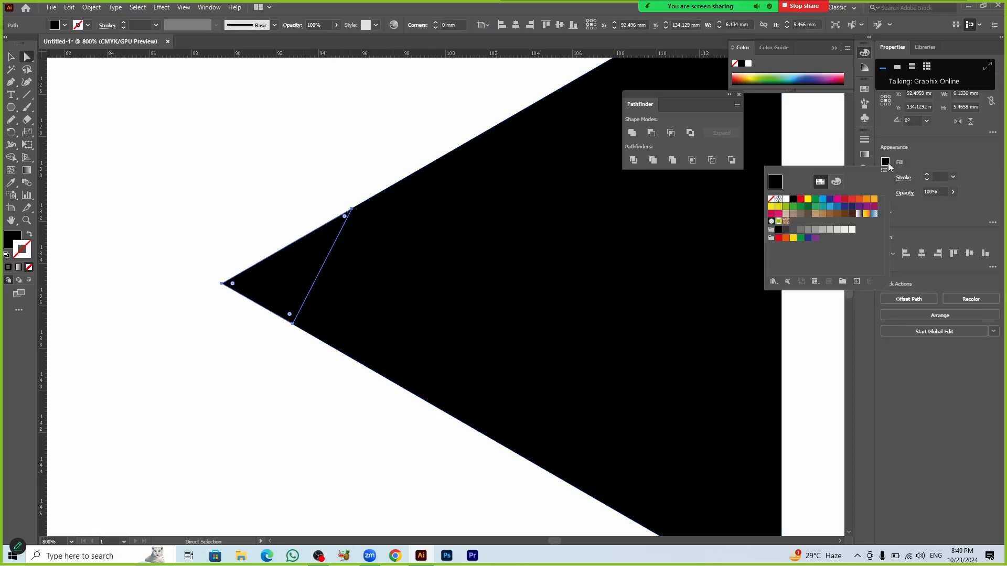
click(800, 200)
click(231, 457)
Step: Delete the divided triangle below the icons
scroll(241, 409, down, 2)
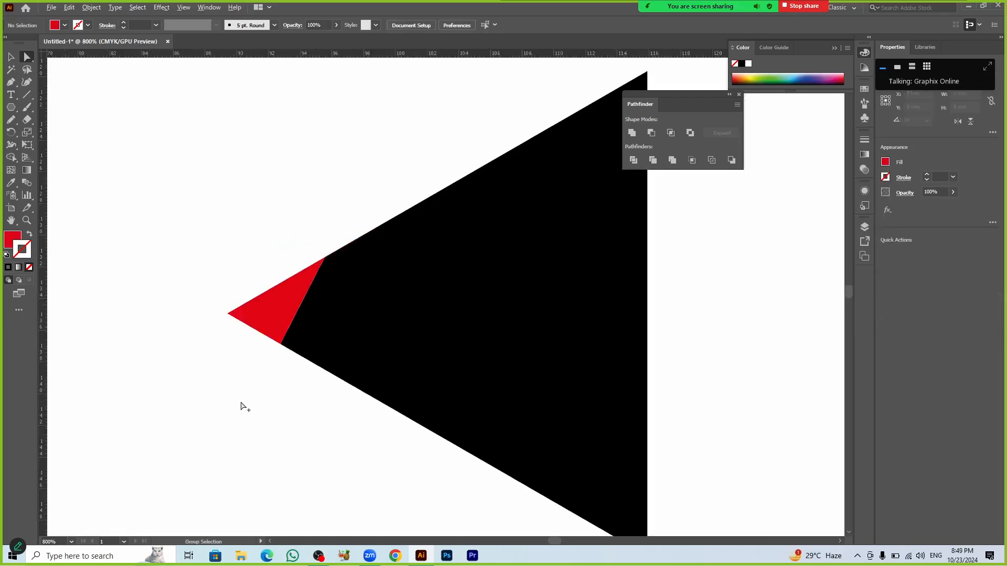
scroll(254, 446, down, 1)
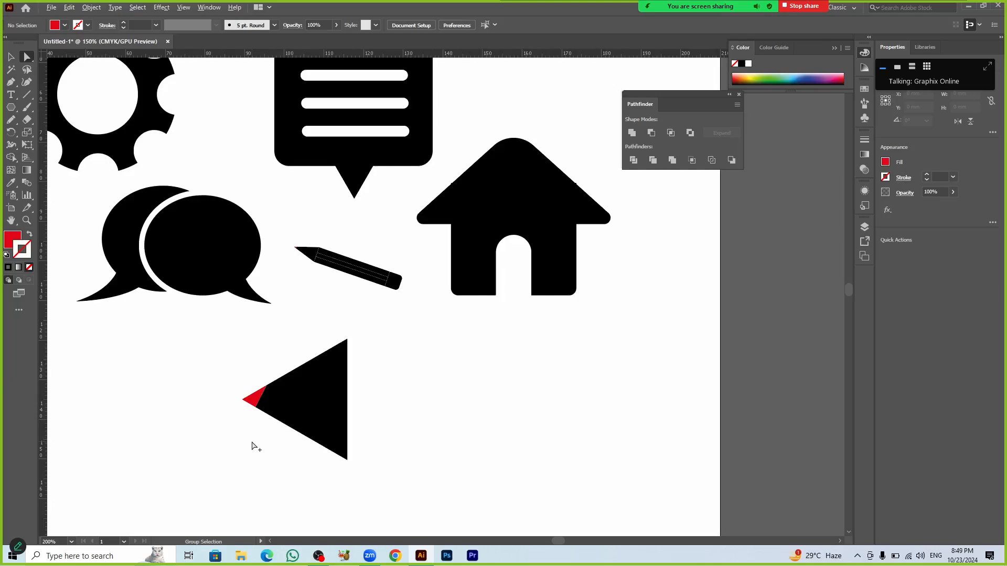
scroll(256, 446, down, 1)
drag(227, 384, 346, 458)
key(v)
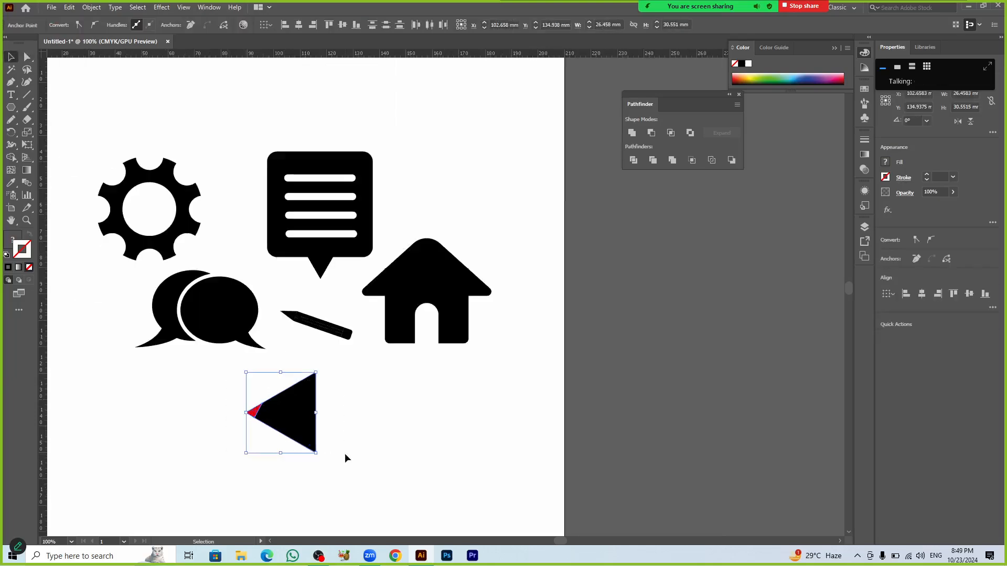
key(Delete)
drag(295, 349, 343, 403)
key(Delete)
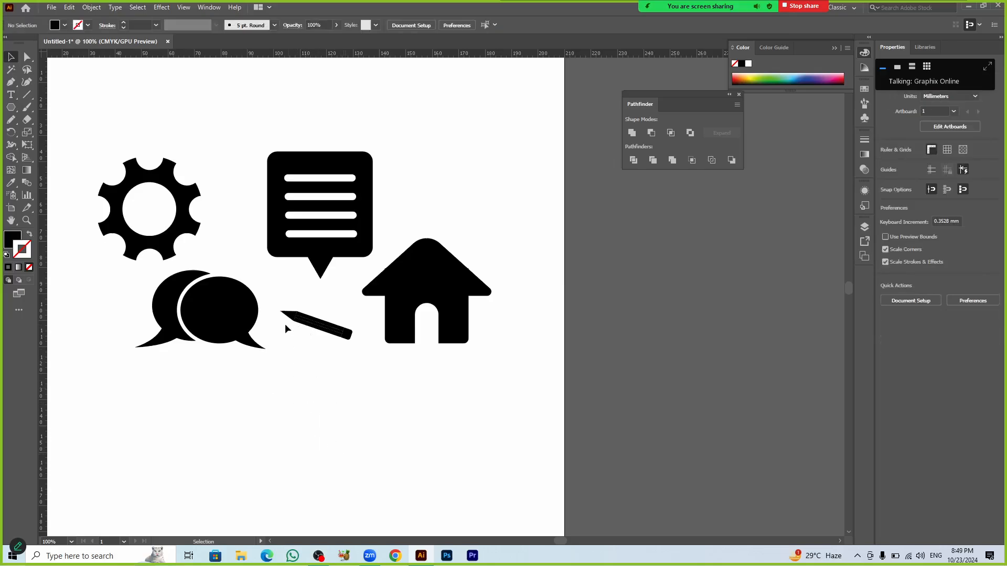
Step: Fill the small triangular piece at the pencil's point with yellow
scroll(285, 323, up, 7)
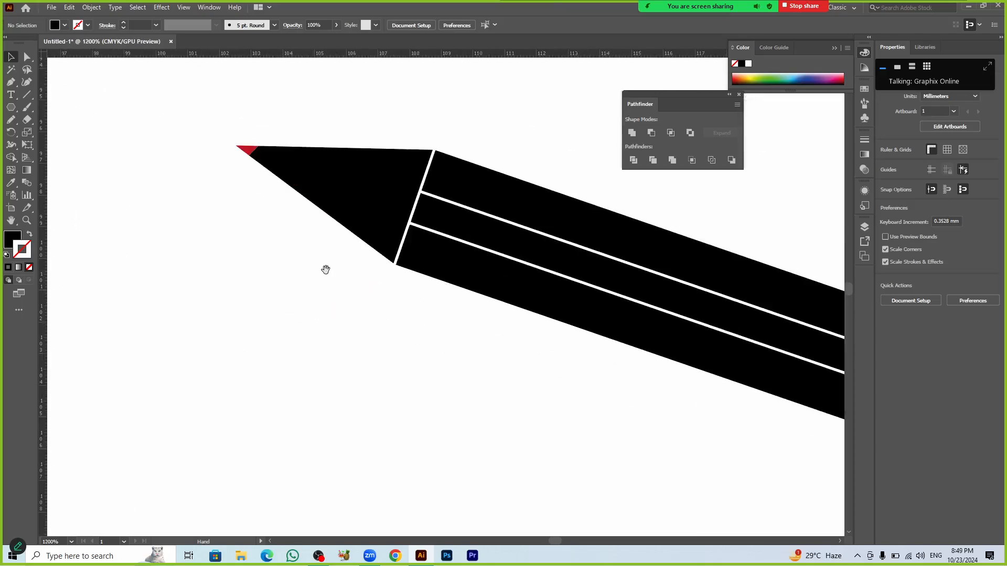
drag(326, 269, 331, 348)
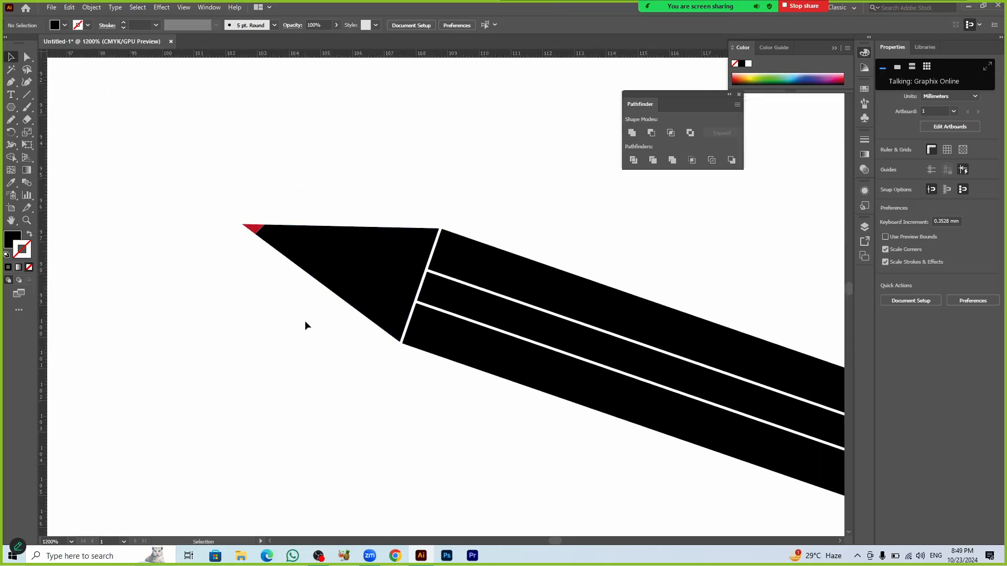
click(249, 227)
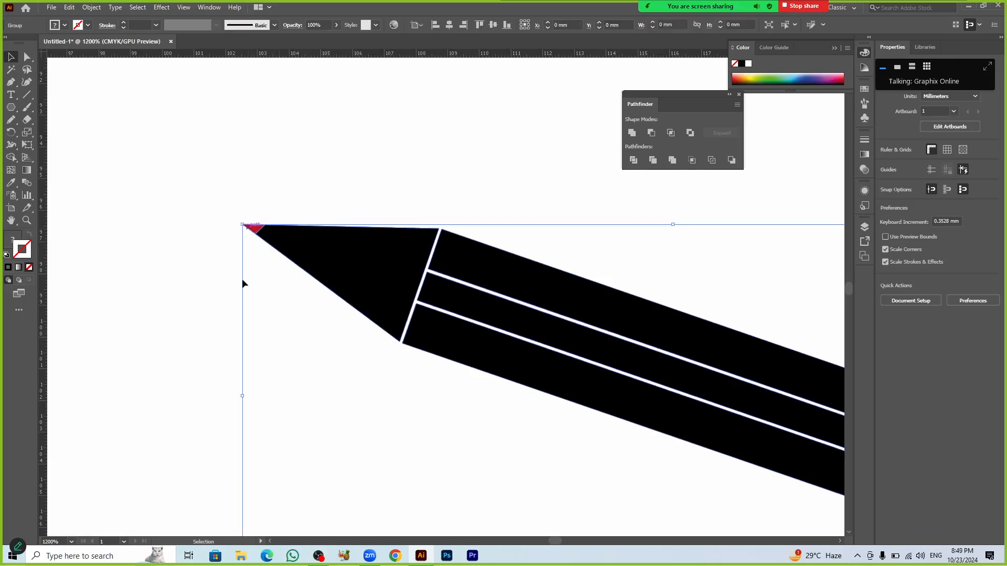
click(204, 292)
key(a)
click(253, 230)
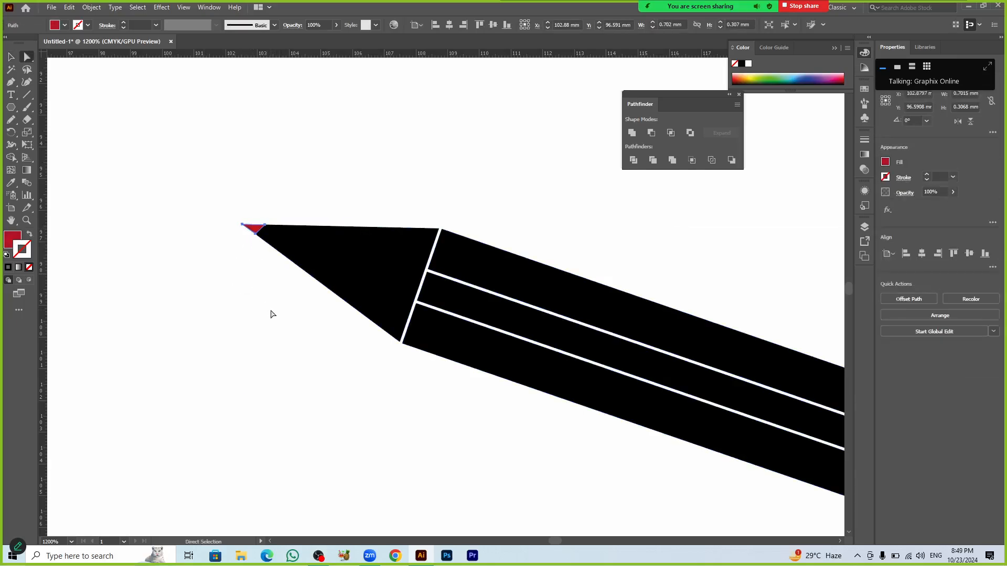
key(v)
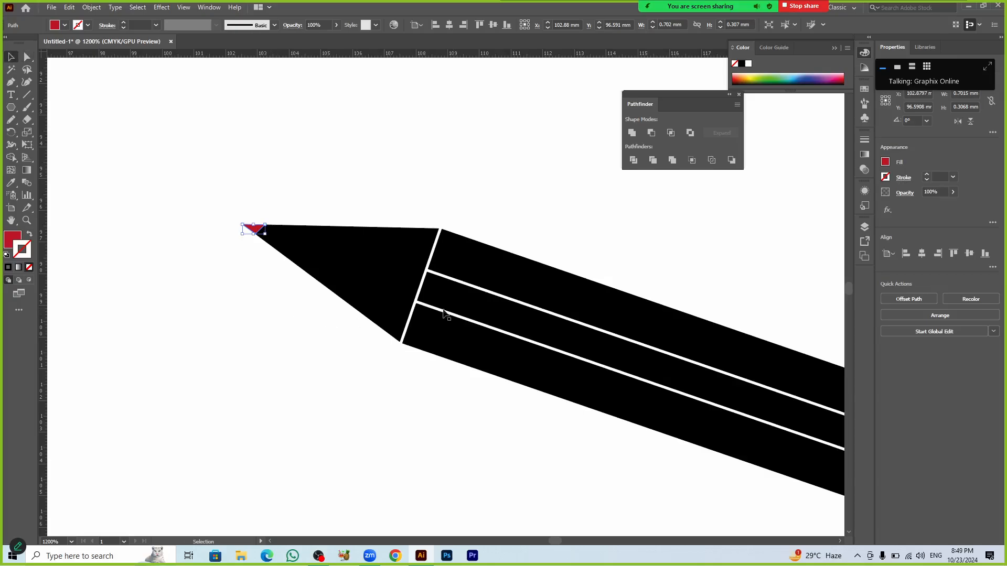
click(885, 162)
click(807, 199)
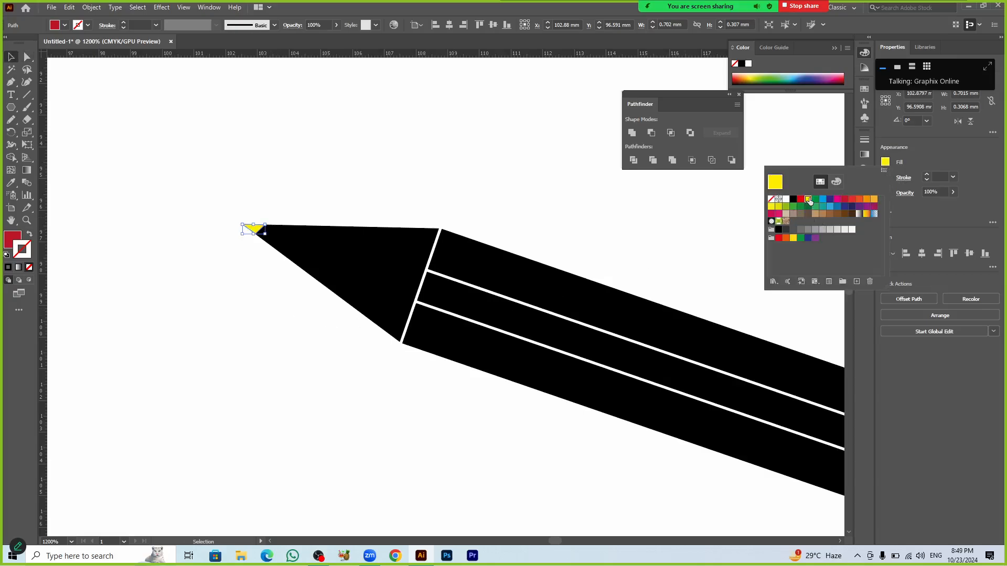
click(403, 205)
click(405, 213)
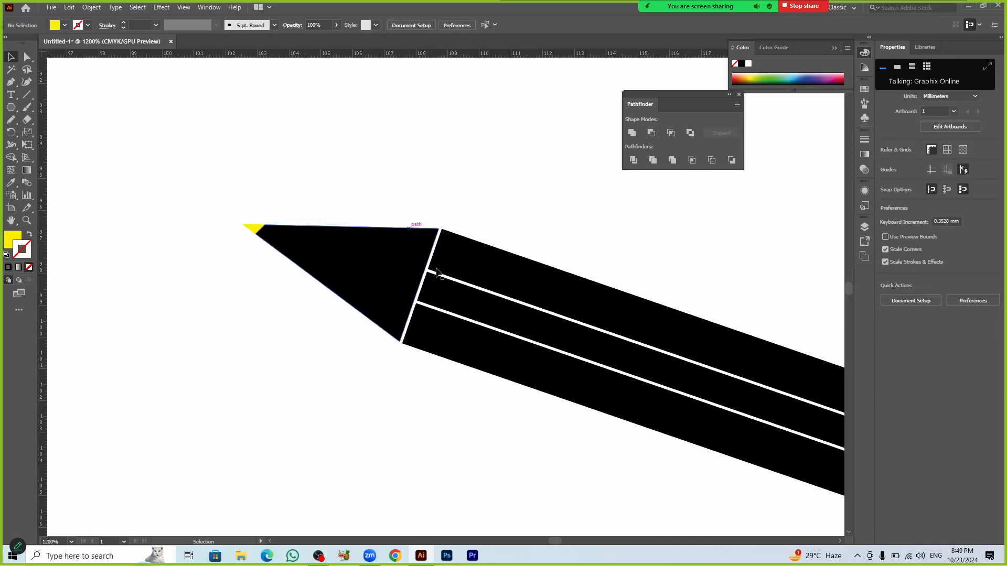
Step: Set a black fill with no stroke and draw a rectangle about 58.2 by 27.2 mm in the empty area below the icons
scroll(414, 313, down, 2)
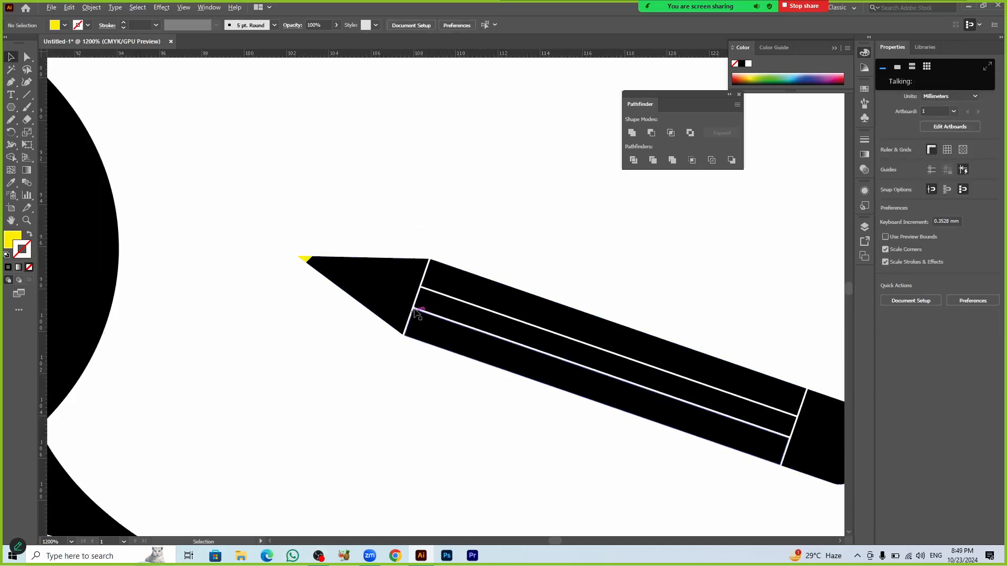
scroll(415, 313, down, 4)
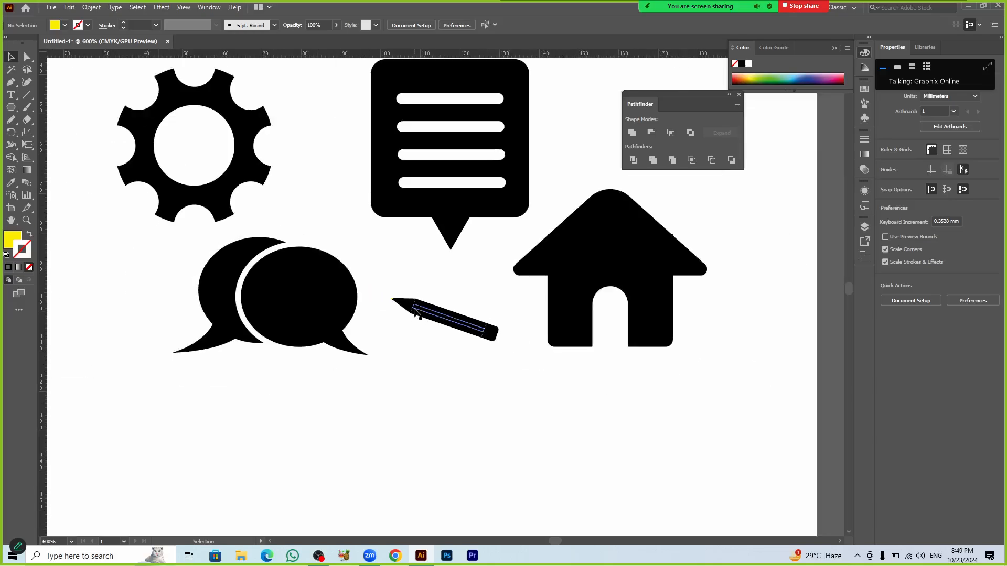
drag(451, 400, 430, 314)
scroll(430, 314, down, 1)
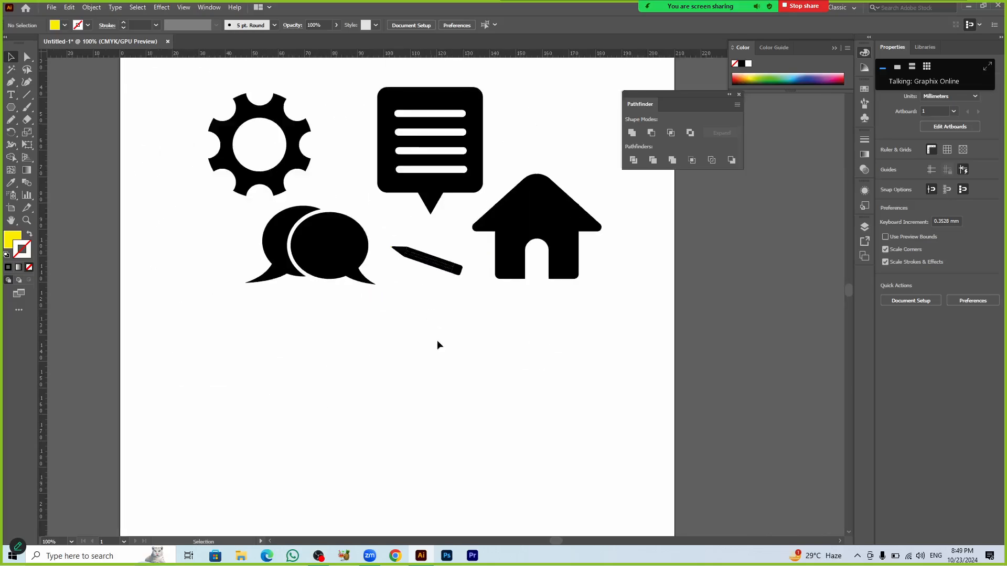
drag(437, 357, 418, 284)
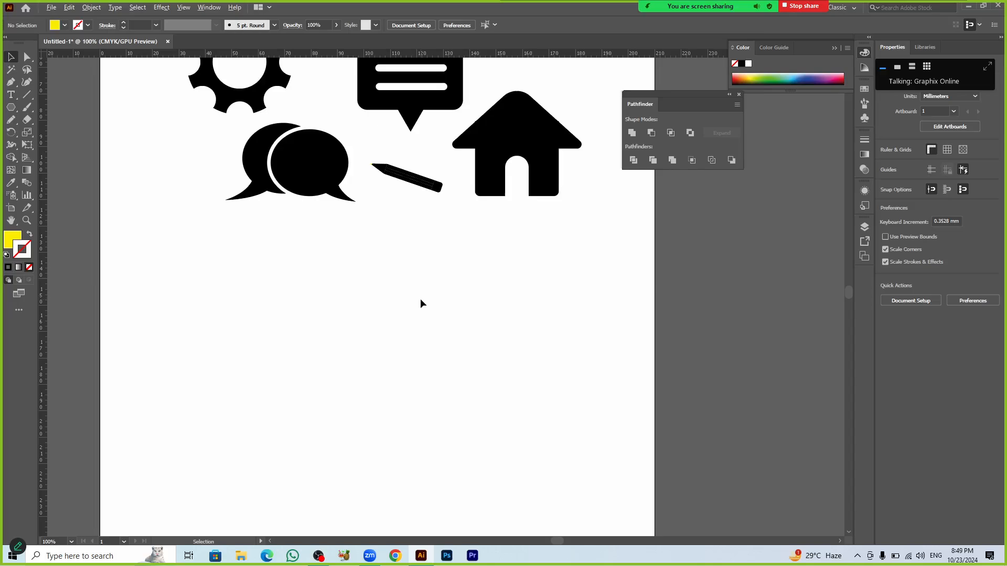
scroll(420, 300, down, 1)
key(d)
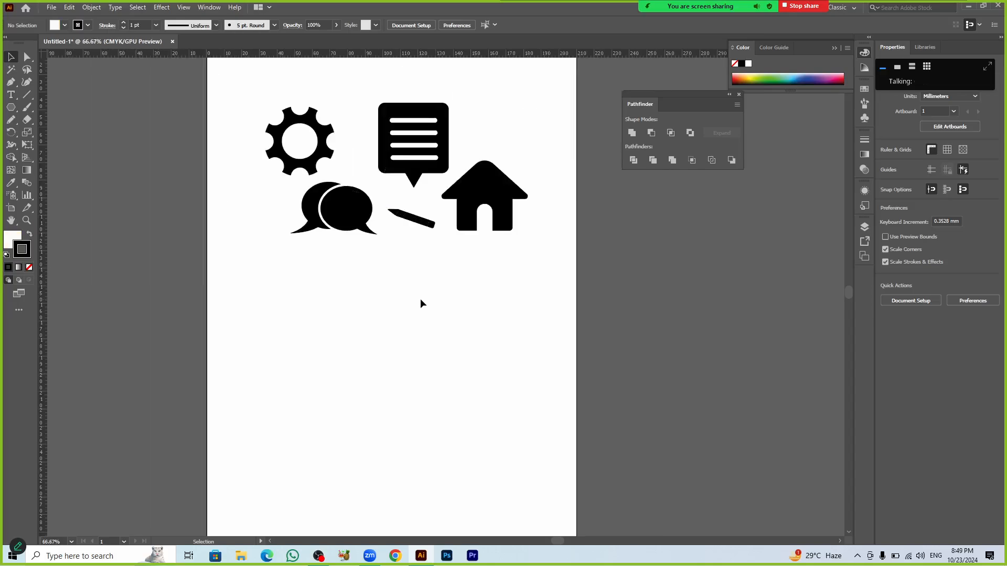
scroll(420, 299, up, 1)
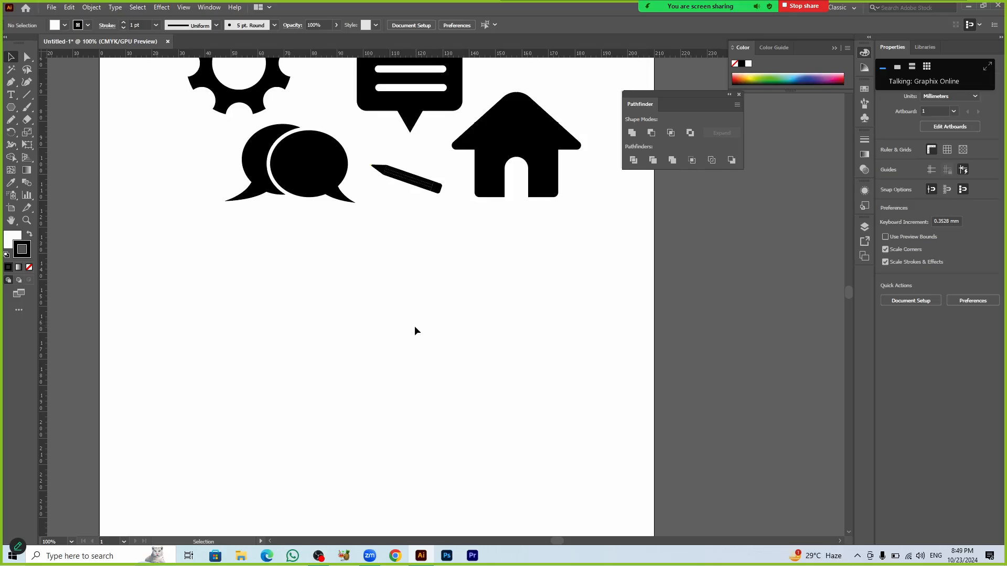
key(shift+x)
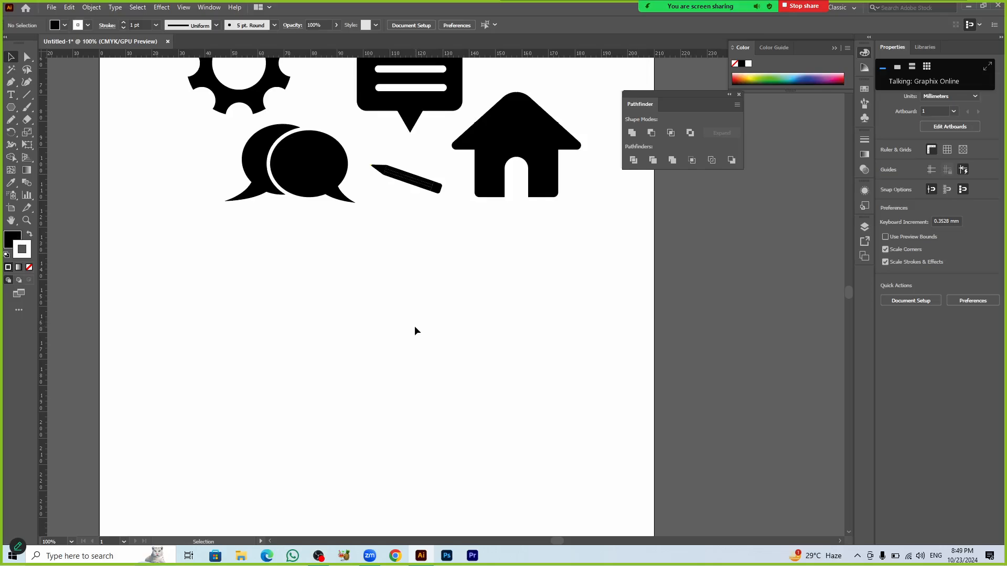
key(slash)
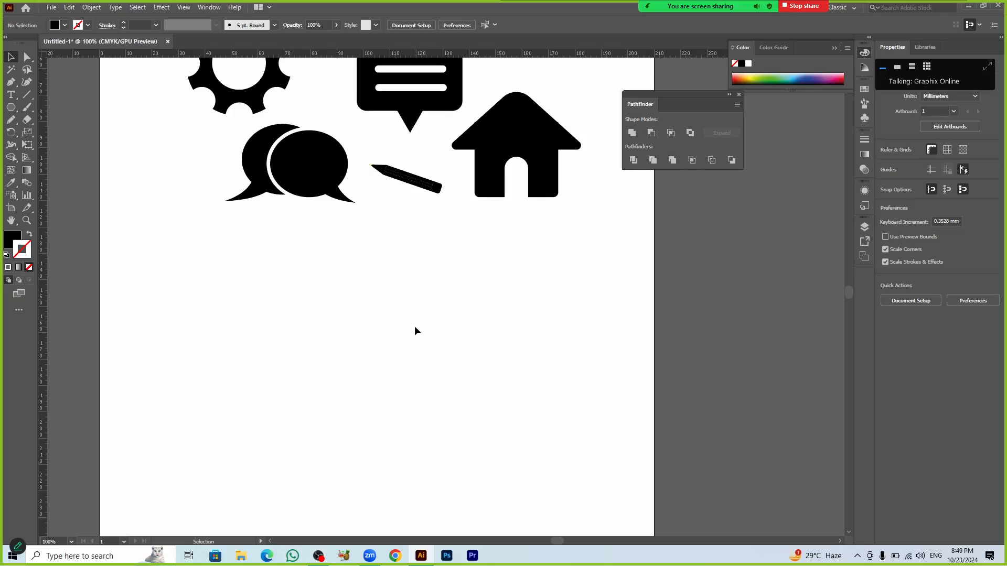
key(x)
key(m)
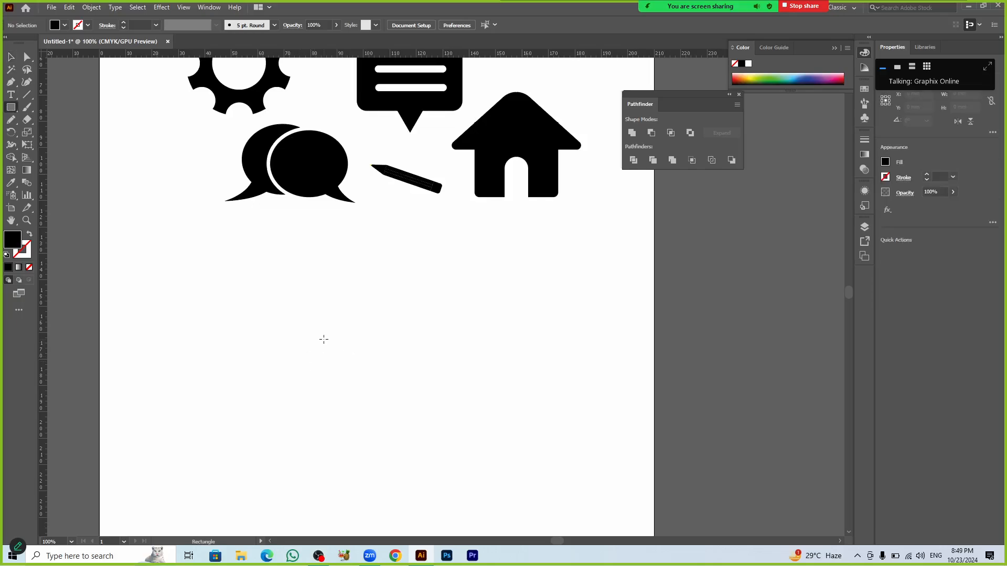
drag(317, 343, 471, 414)
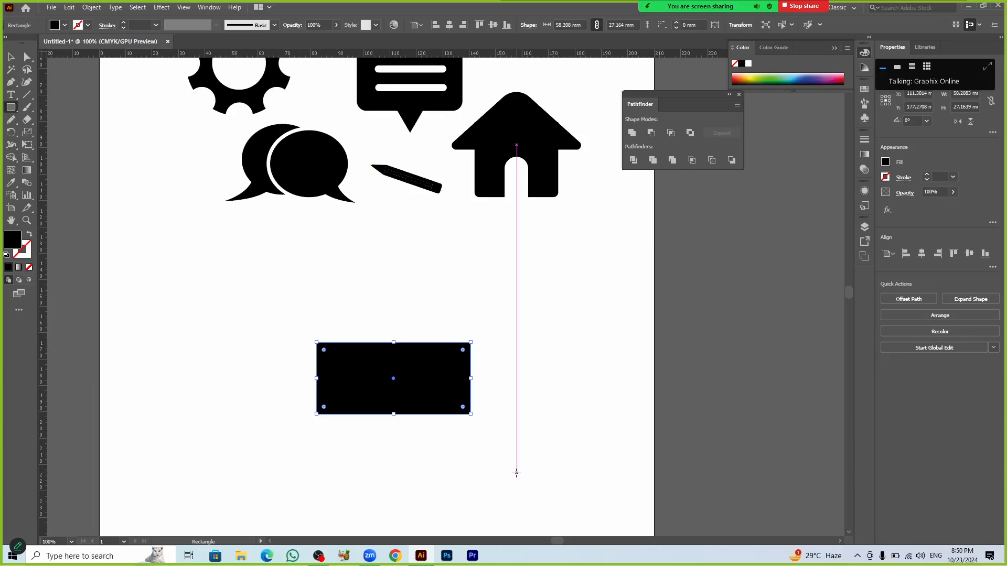
Step: Narrow the black rectangle symmetrically to about 49 mm wide and place a copy flush against each of its sides
key(v)
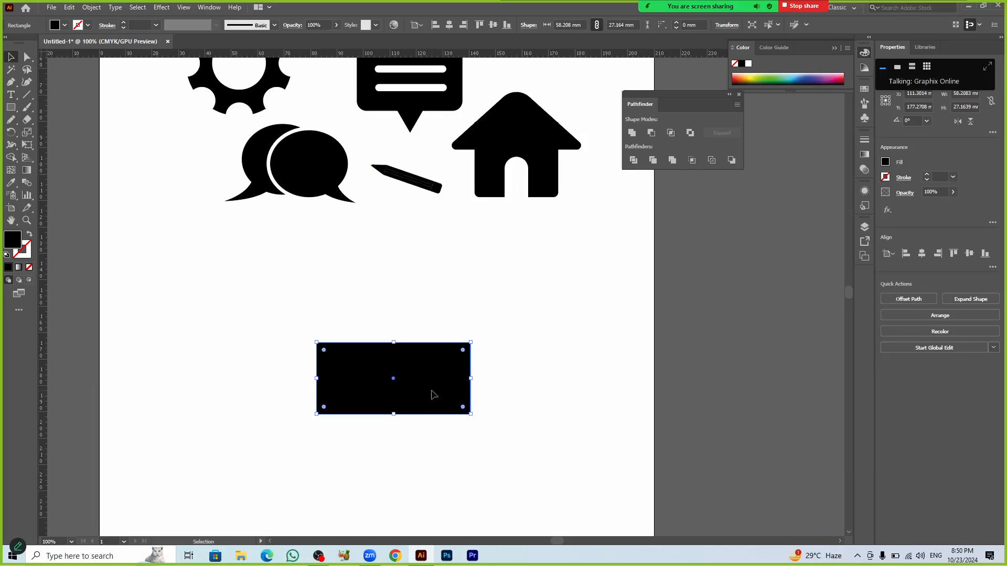
drag(470, 378, 457, 380)
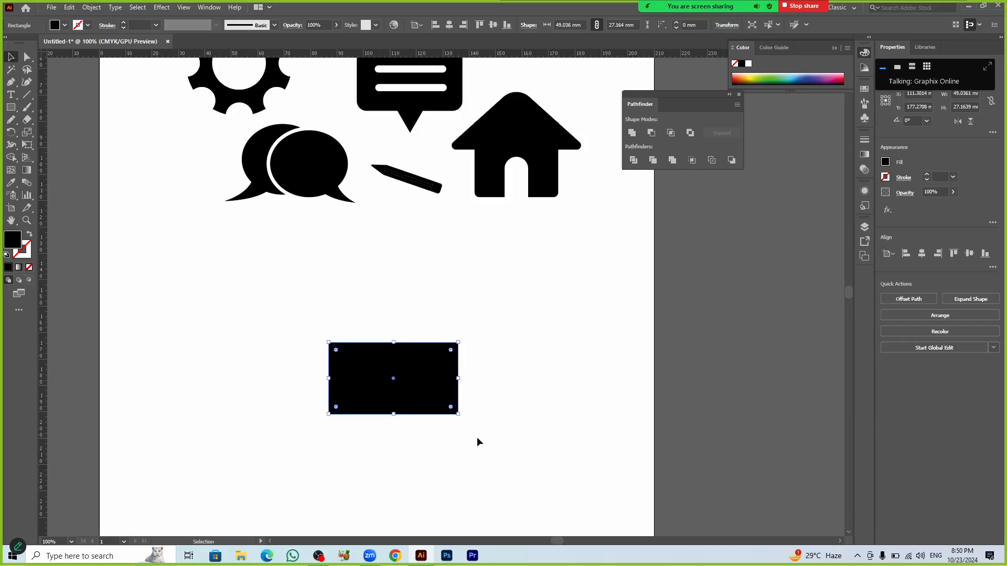
drag(542, 409, 272, 406)
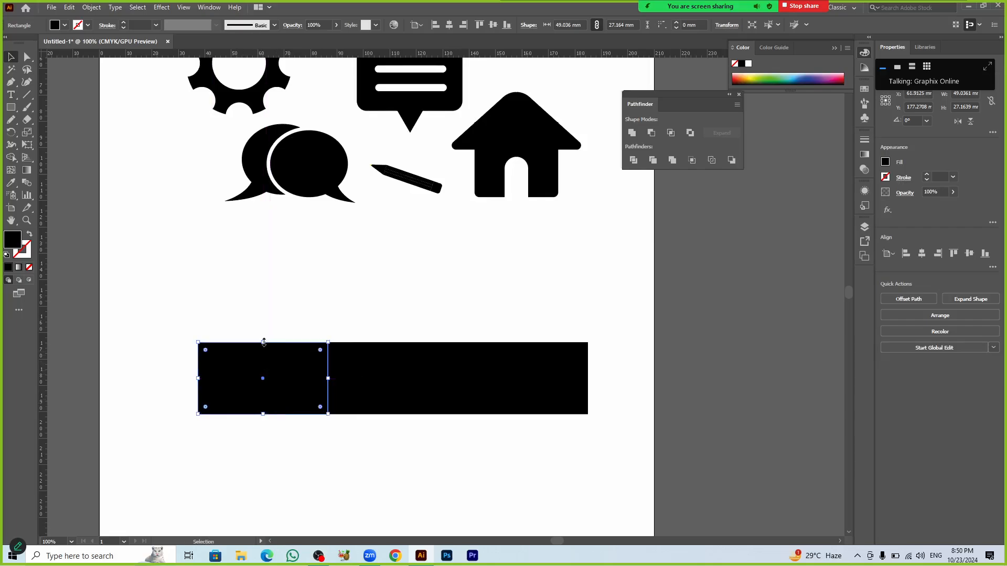
Step: Lower the top edges of the outer rectangles, making the left one about 16.6 mm tall and the right one about 12 mm tall
drag(263, 342, 264, 370)
click(444, 479)
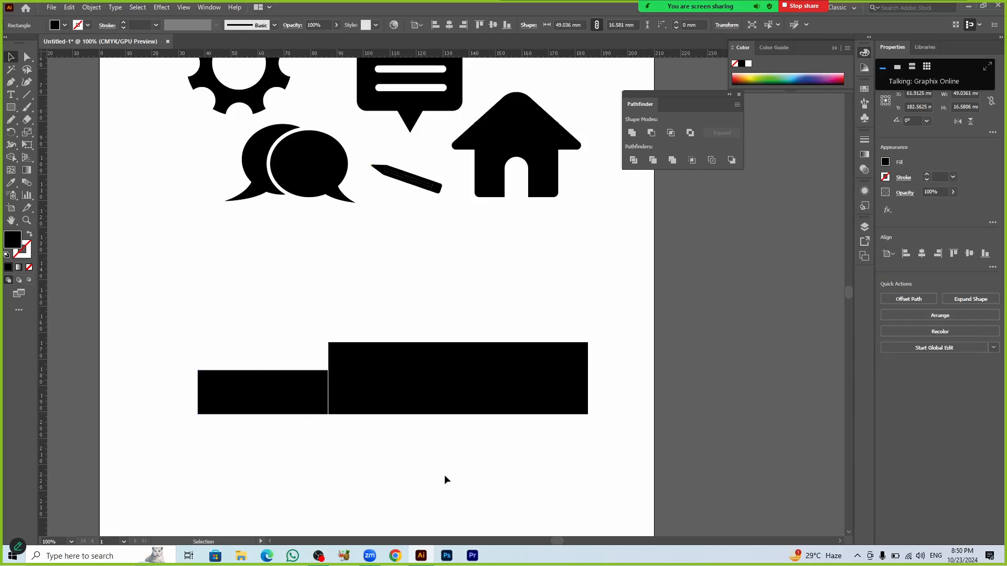
click(577, 405)
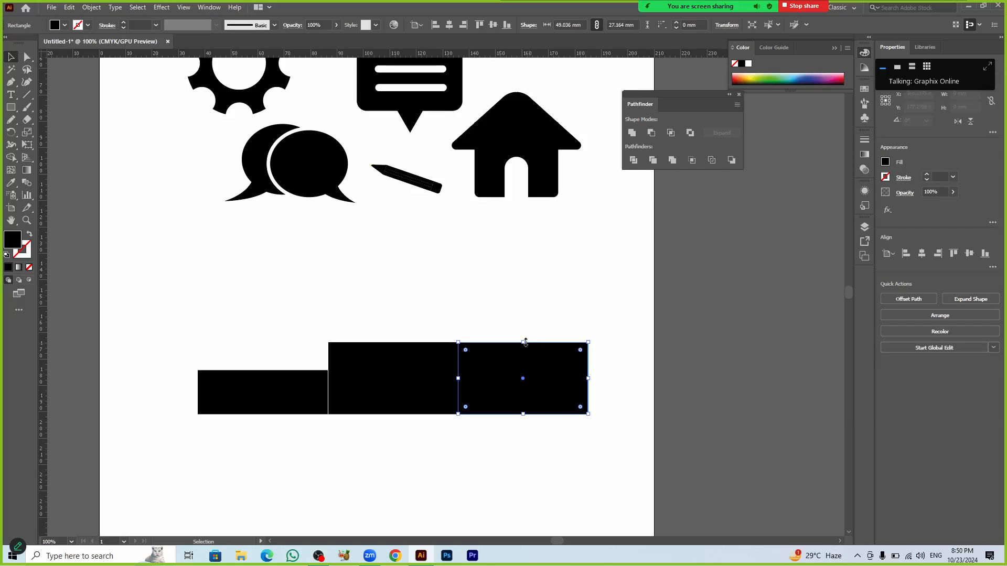
drag(523, 342, 523, 384)
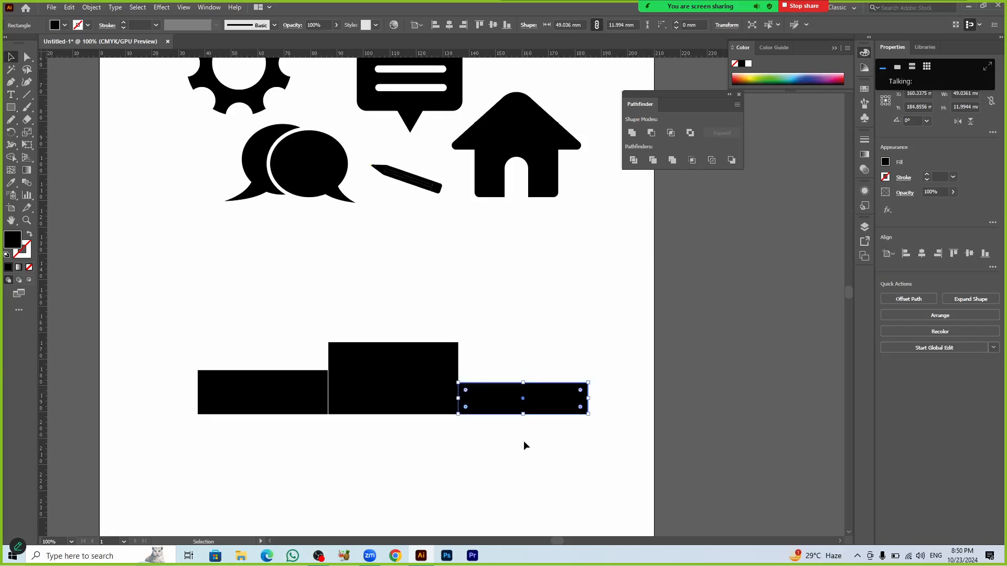
click(523, 442)
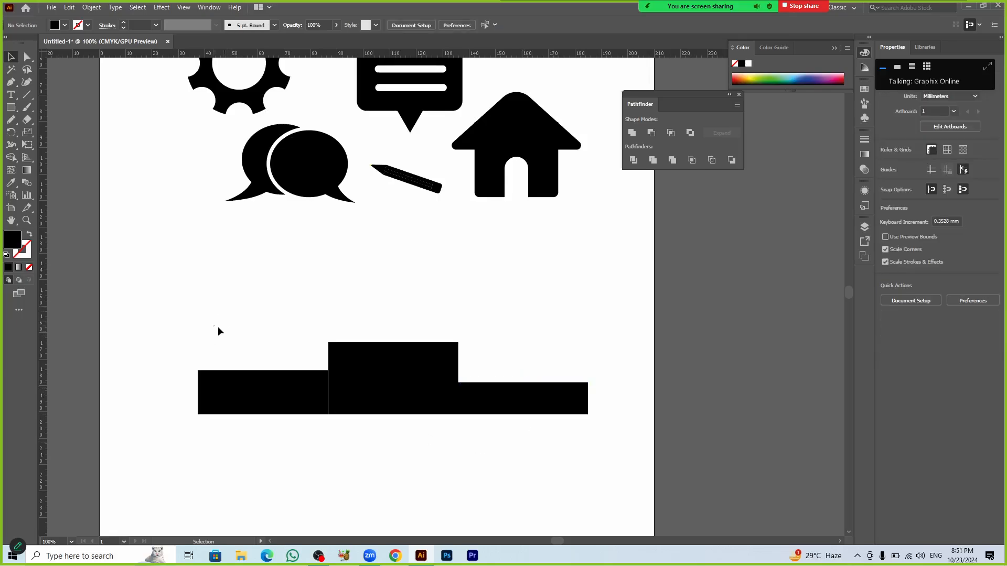
Step: Shift the left rectangle slightly toward the middle one to close the thin gap between them
scroll(287, 460, up, 2)
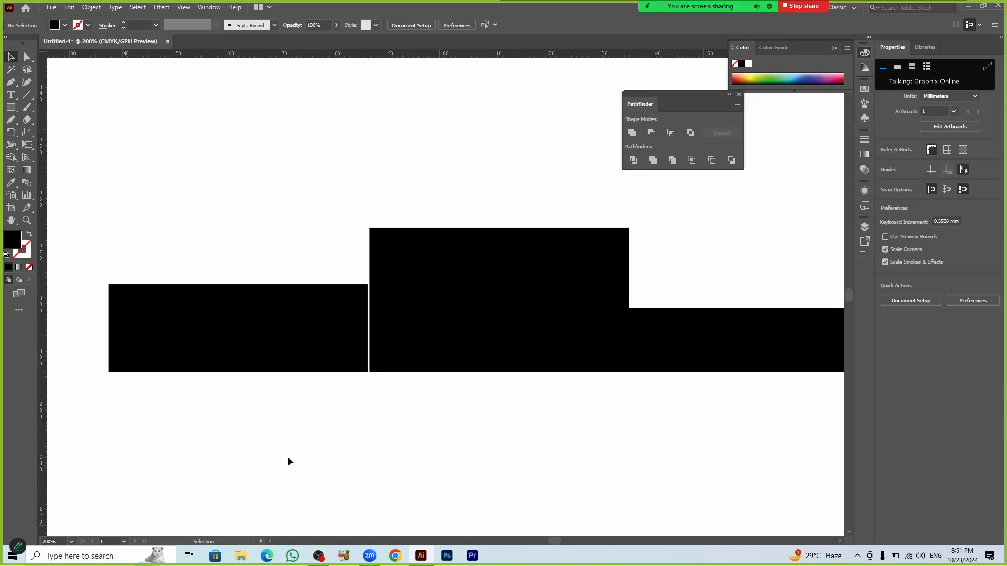
click(333, 337)
drag(336, 338, 338, 339)
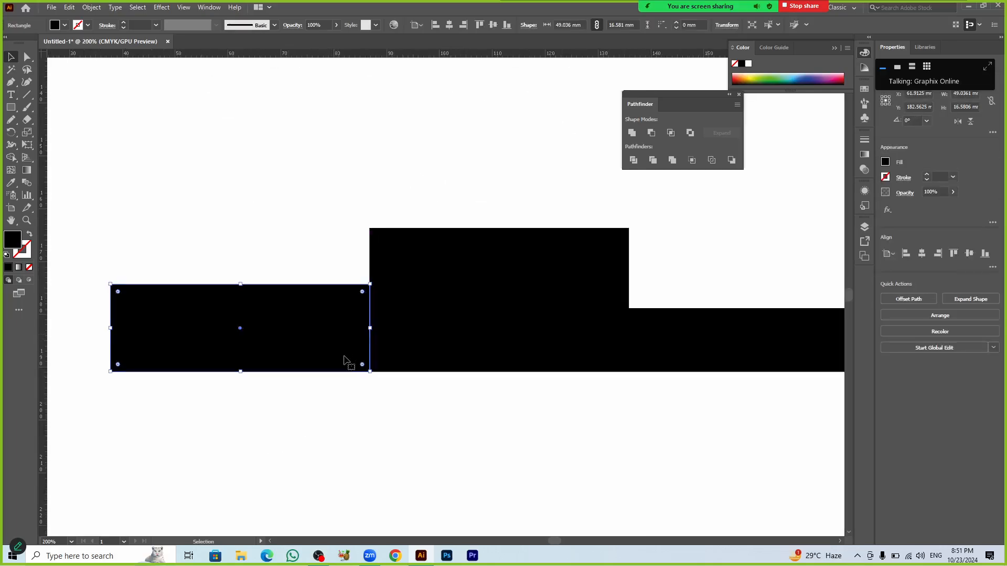
click(383, 411)
scroll(383, 411, down, 1)
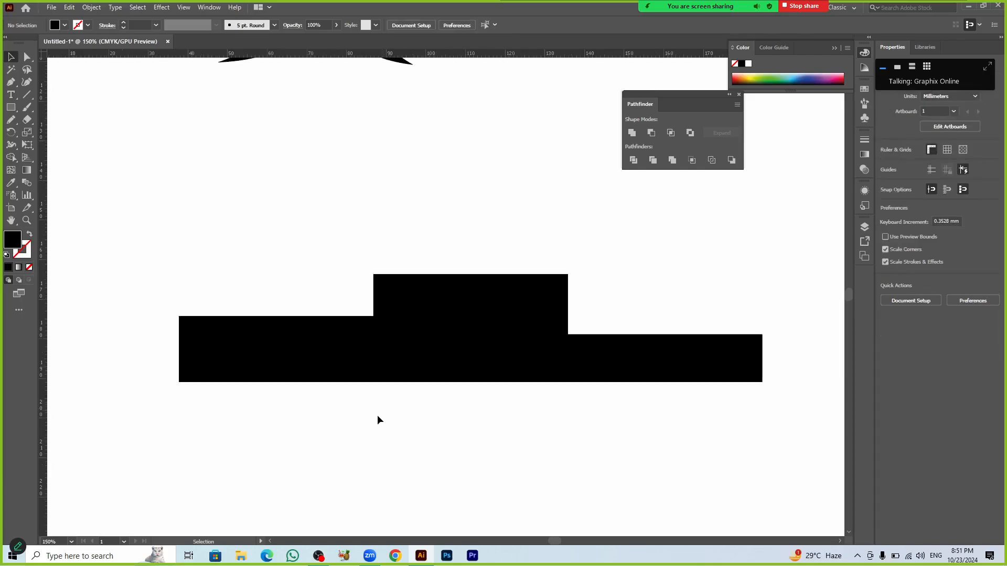
Step: Shorten the outer ends of the side rectangles, making the left one about 35.6 mm wide and the right one about 41.3 mm wide
click(316, 361)
drag(179, 349, 233, 343)
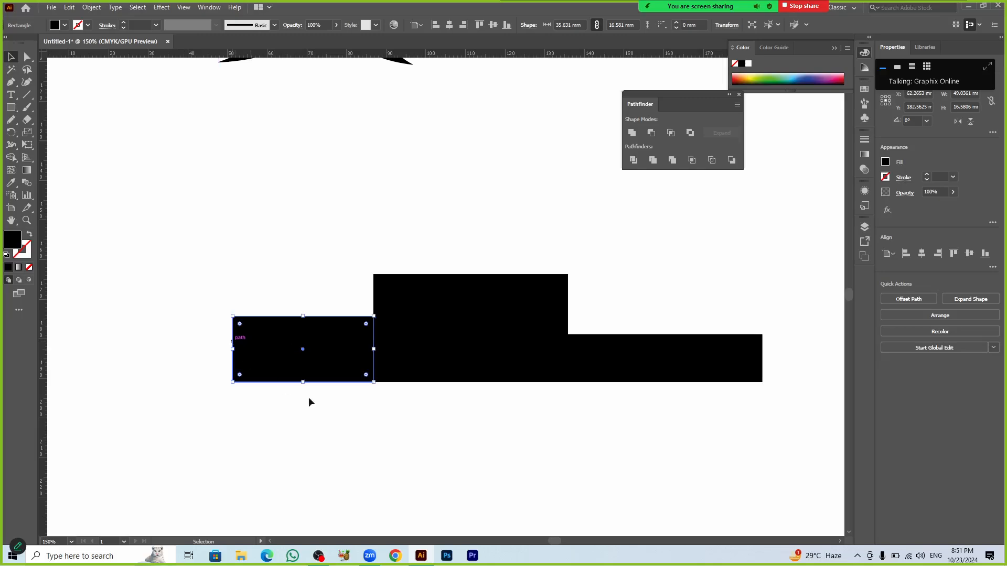
click(395, 420)
click(725, 371)
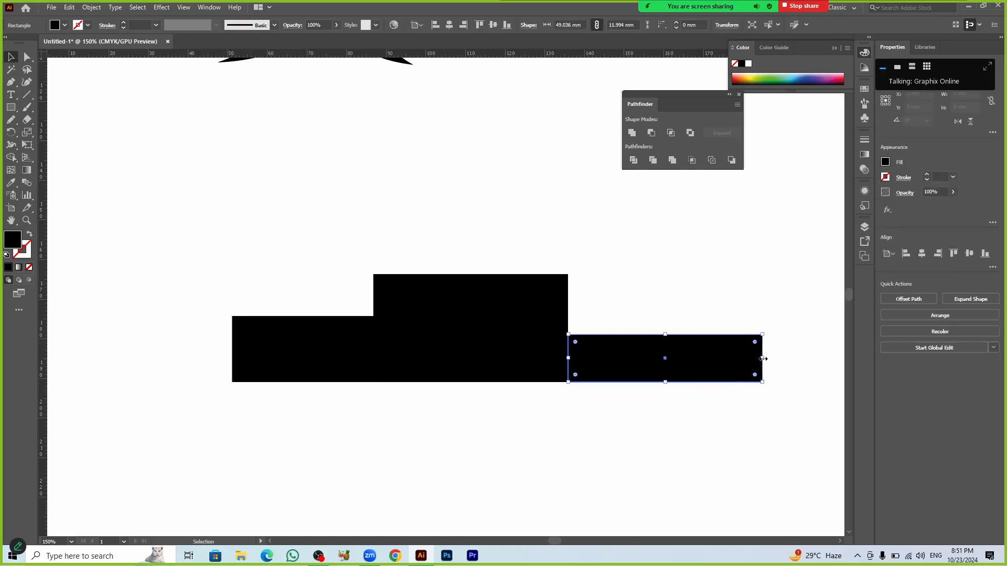
drag(762, 357, 732, 357)
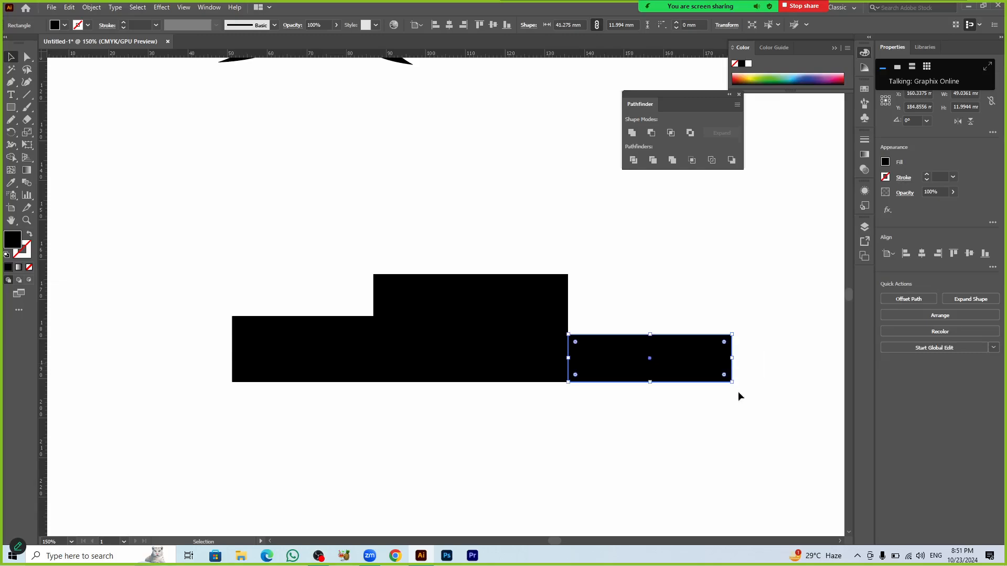
click(735, 412)
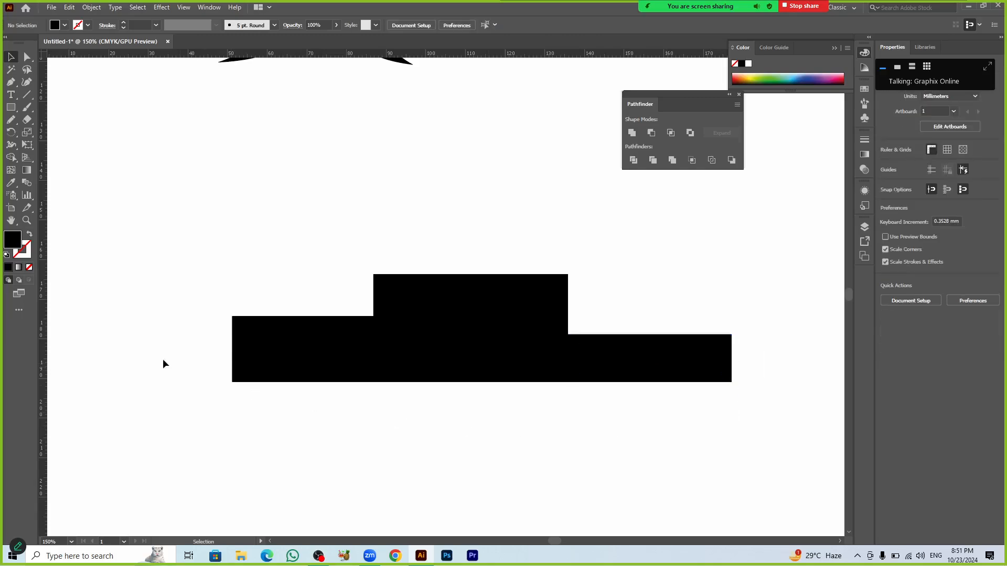
Step: Round the left block's outer top corner moderately and the right block's outer top corner to the maximum radius of about 12 mm
key(a)
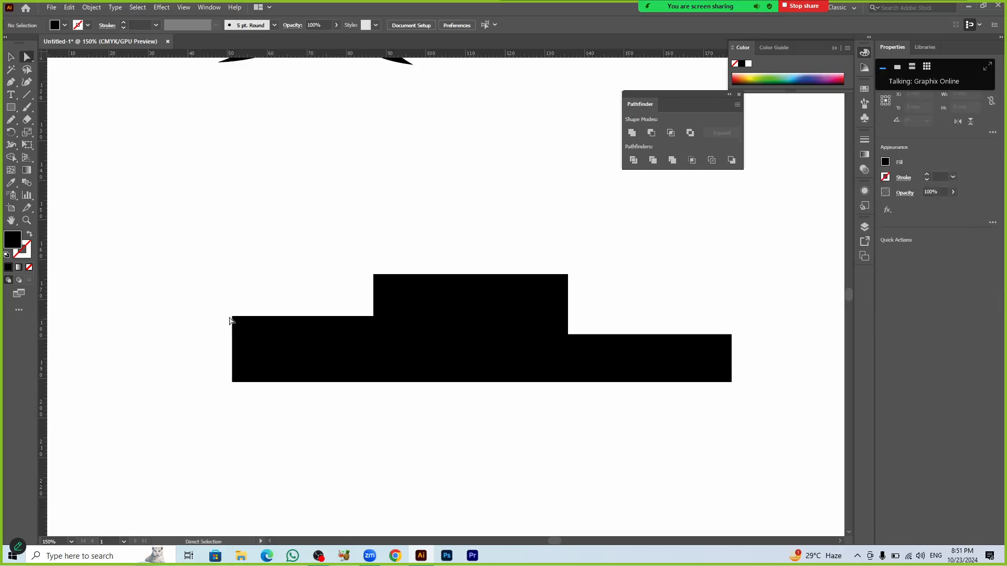
click(232, 317)
drag(238, 326, 253, 353)
click(273, 444)
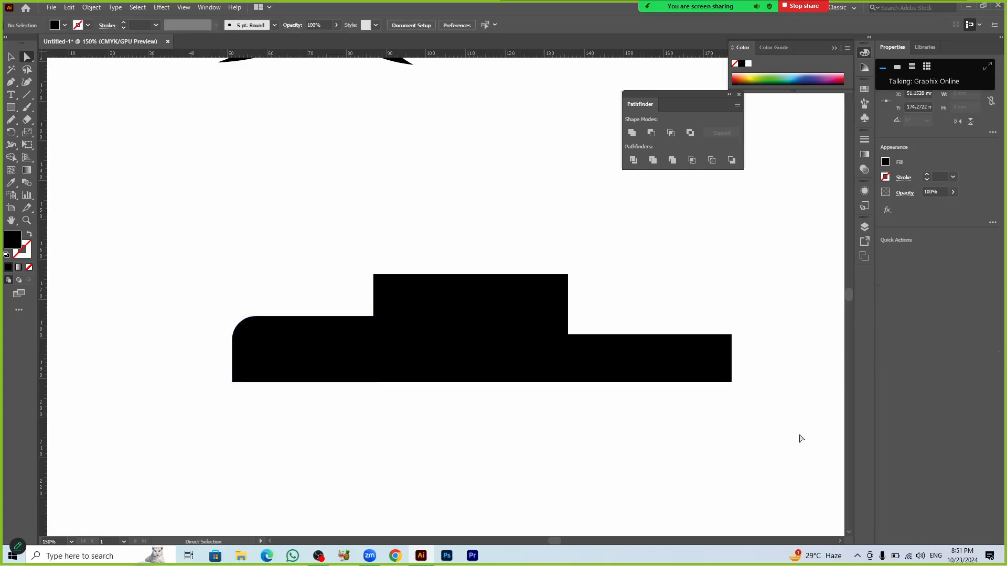
click(731, 335)
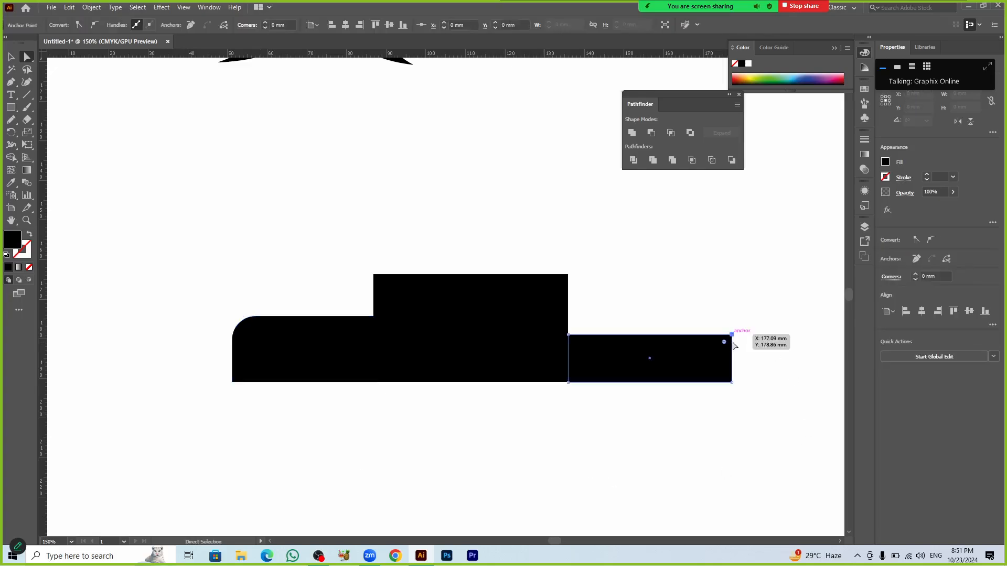
drag(724, 342, 605, 427)
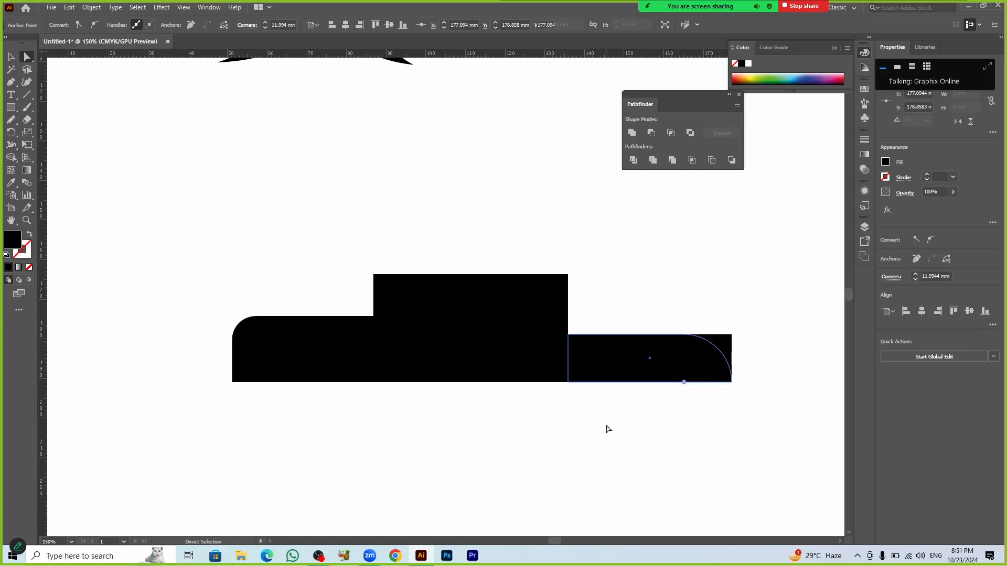
click(607, 429)
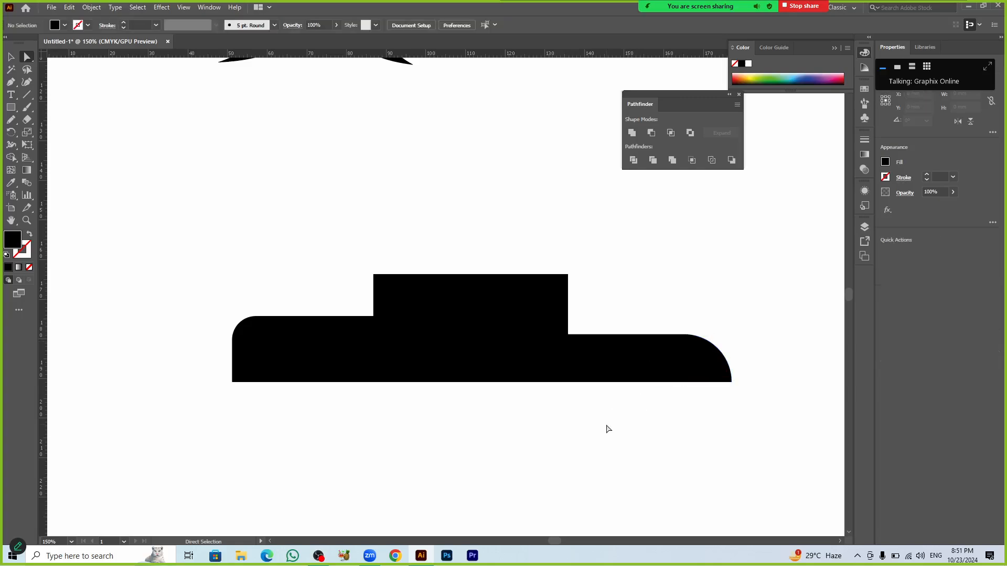
Step: Extend the middle rectangle upward to about 30.3 mm tall, keeping its base in line with the side blocks
click(480, 304)
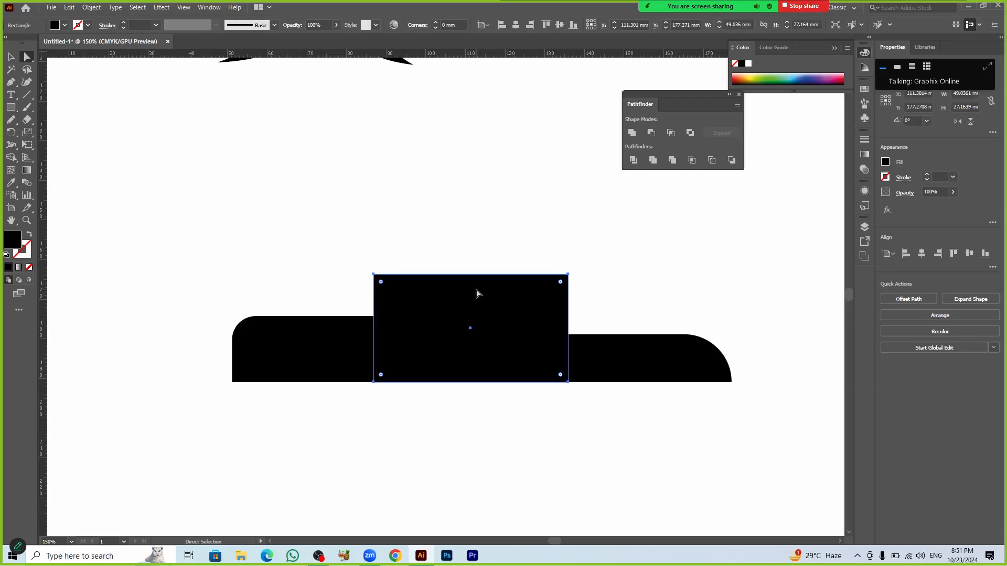
key(v)
drag(470, 274, 473, 262)
click(528, 435)
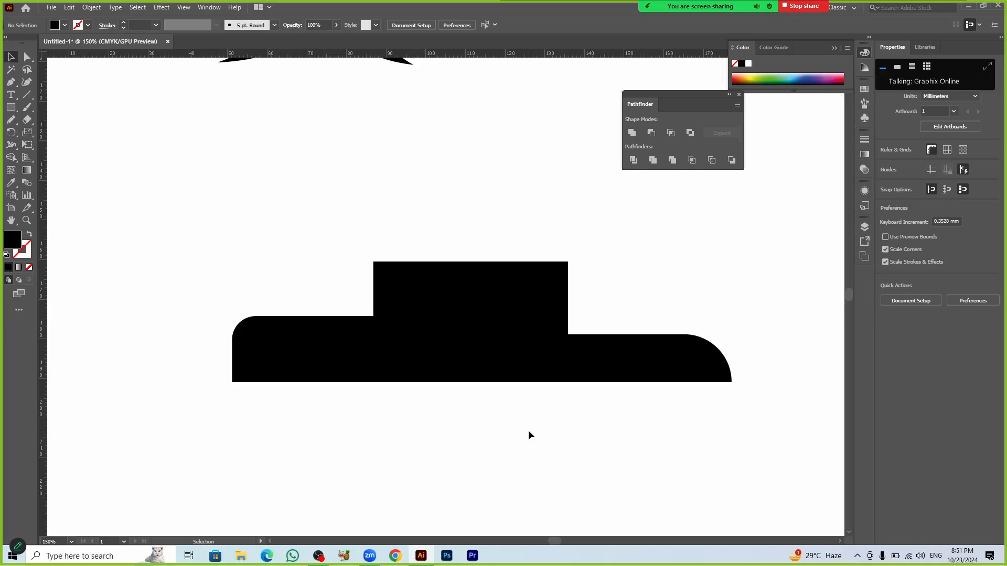
key(a)
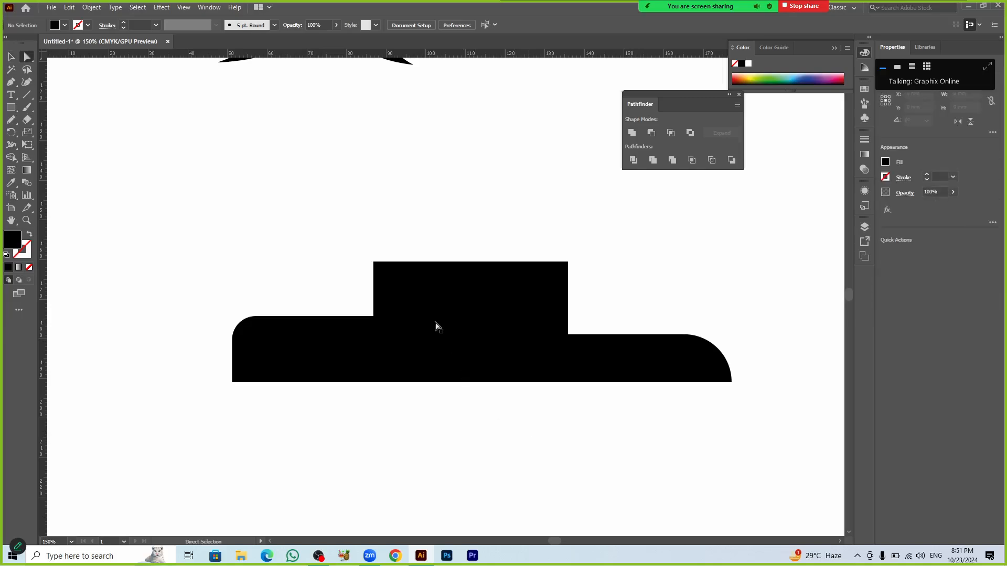
click(374, 263)
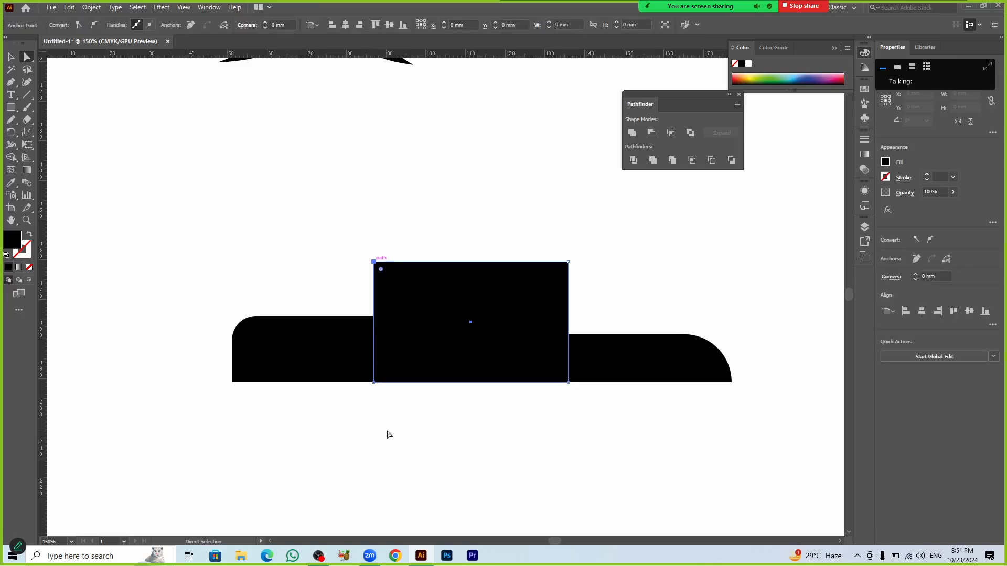
key(shift+Right)
key(shift+Right)
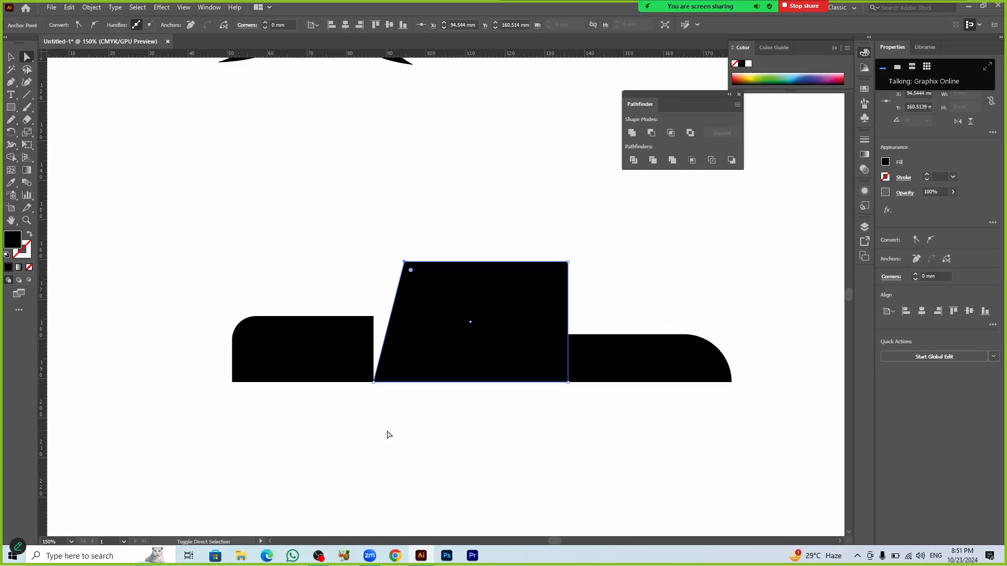
key(shift+Left)
key(shift+Left)
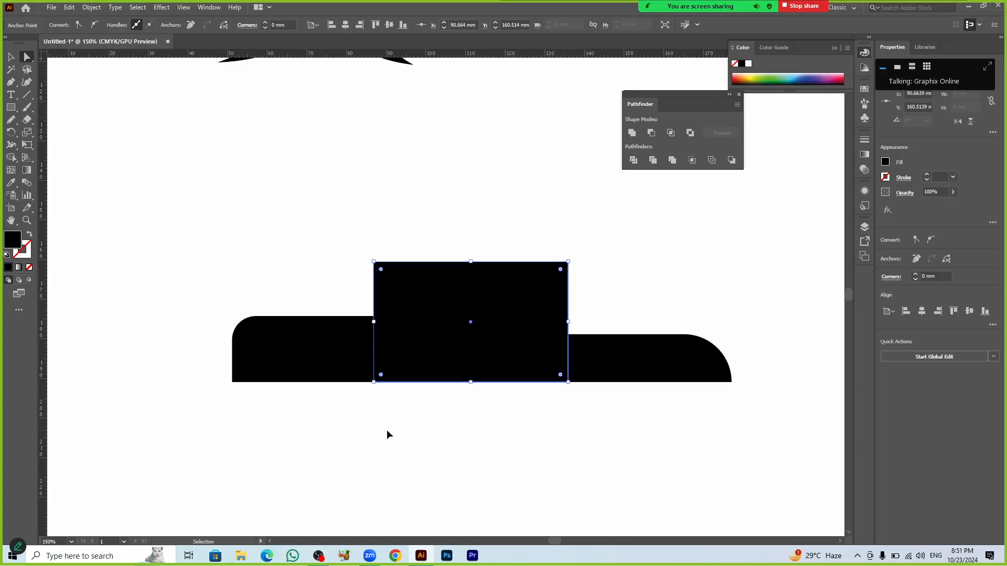
click(441, 463)
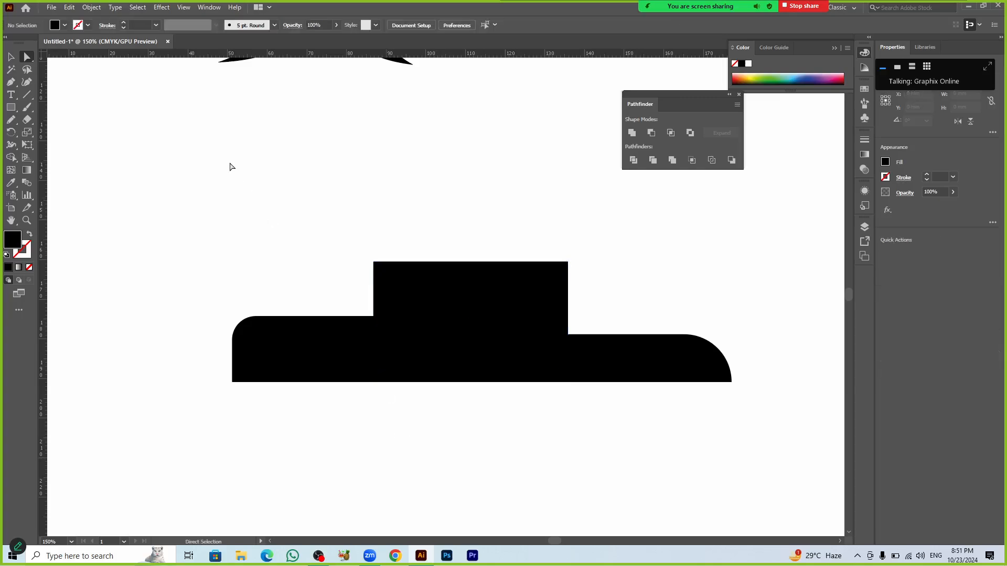
Step: Unite the three adjoining blocks into a single car body shape
key(v)
drag(231, 159, 636, 408)
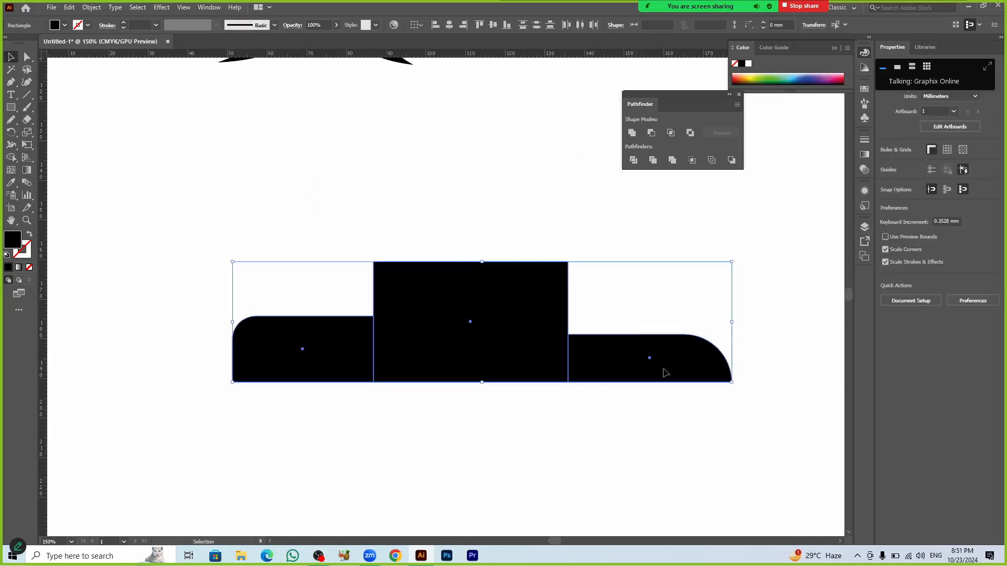
click(887, 297)
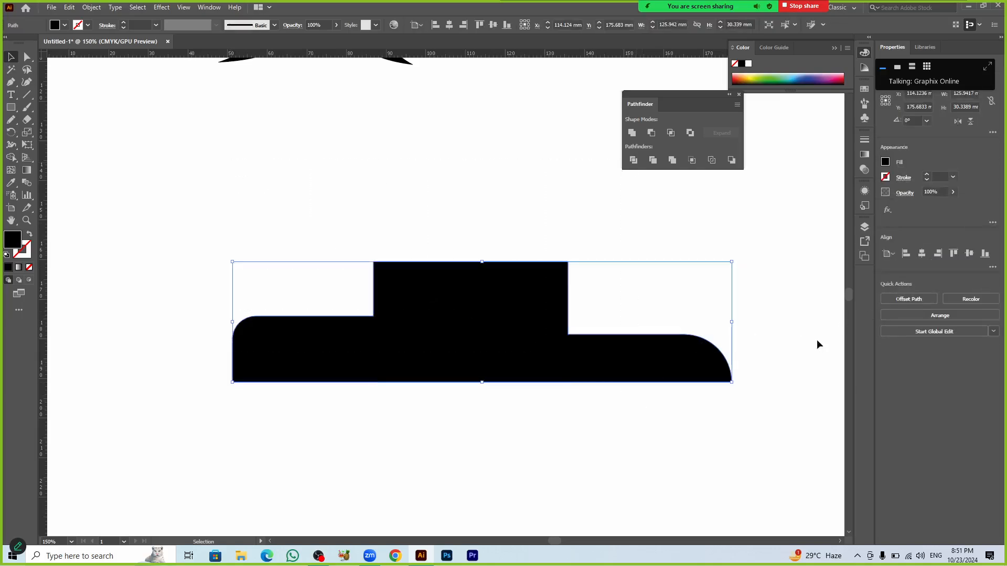
click(621, 437)
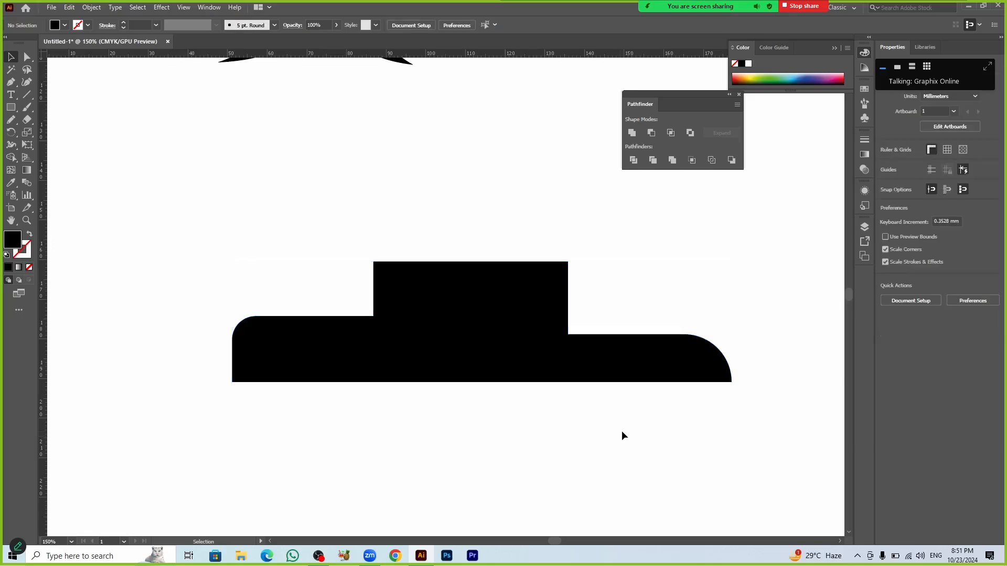
Step: Slant both sides of the raised cabin by moving each of its top corner points inward about 7.8 mm
key(a)
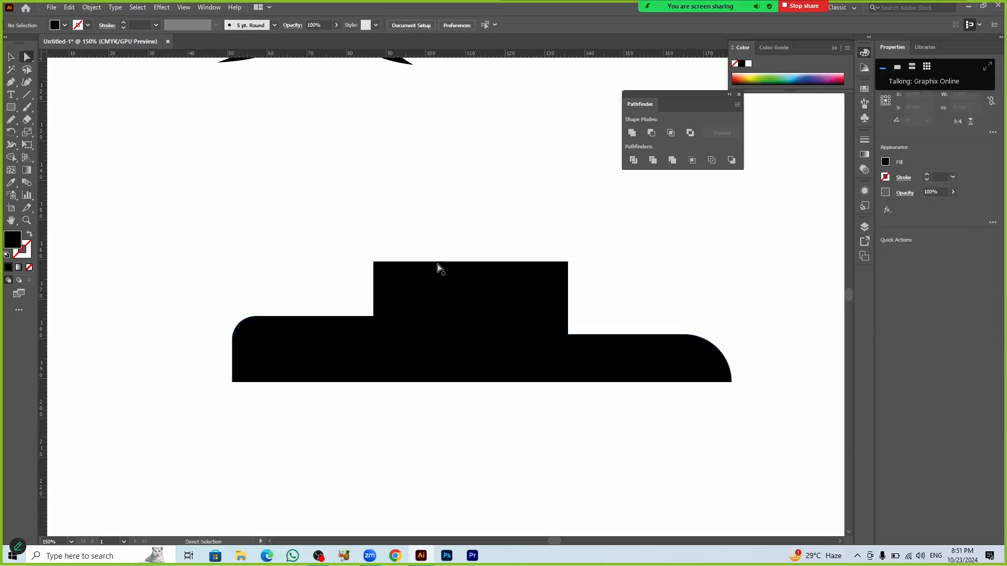
click(374, 262)
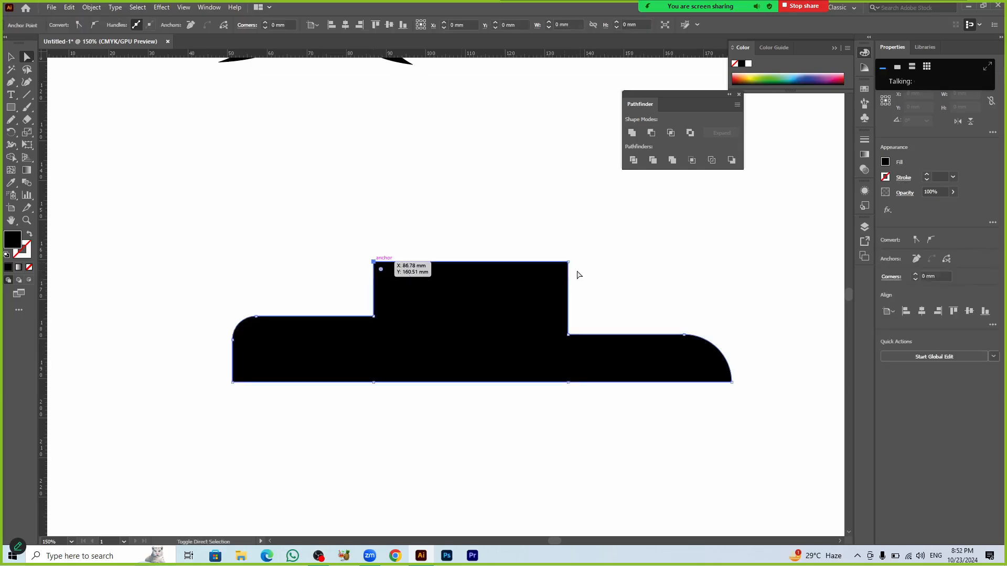
key(shift+Right)
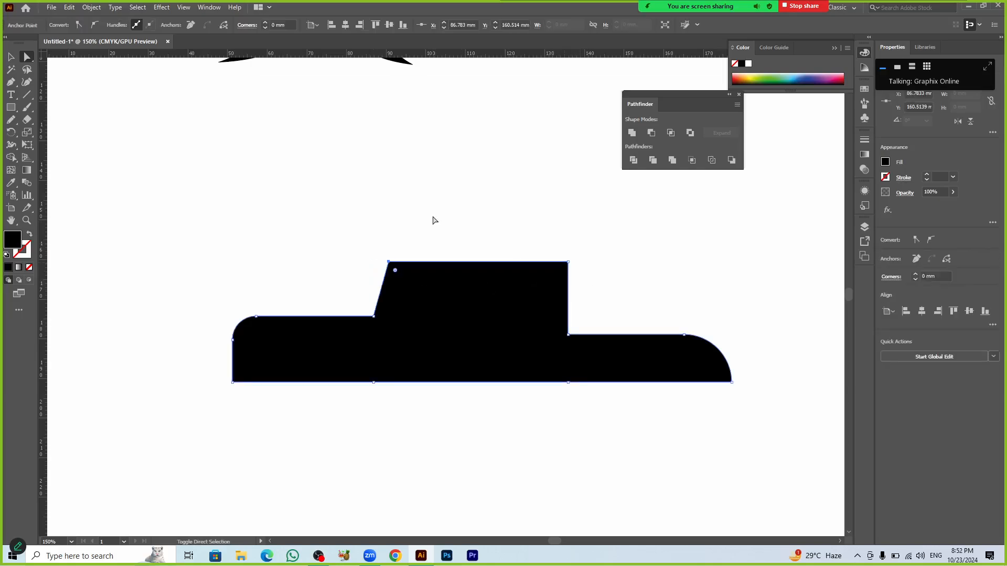
key(shift+Right)
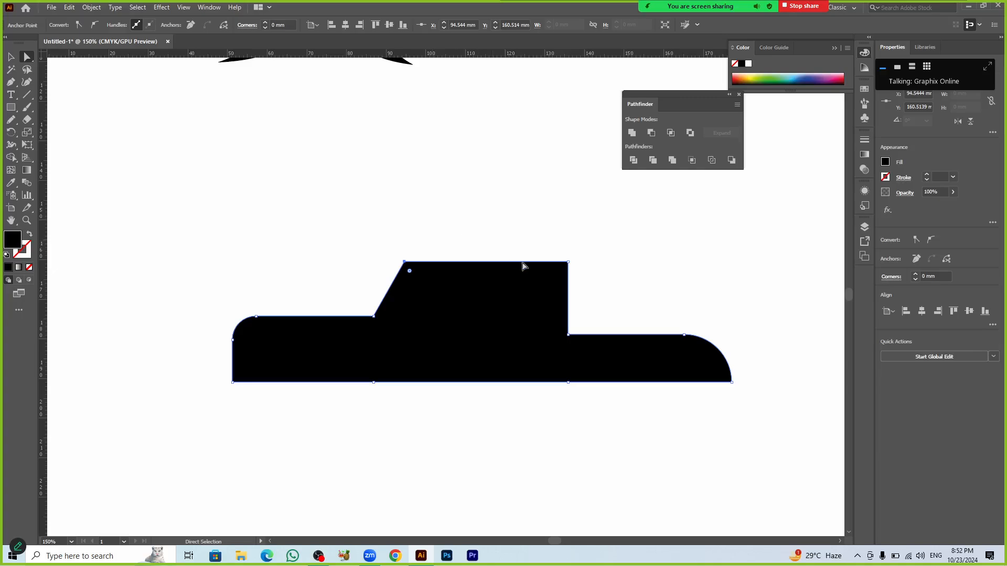
click(568, 261)
key(shift+Left)
key(shift+Left)
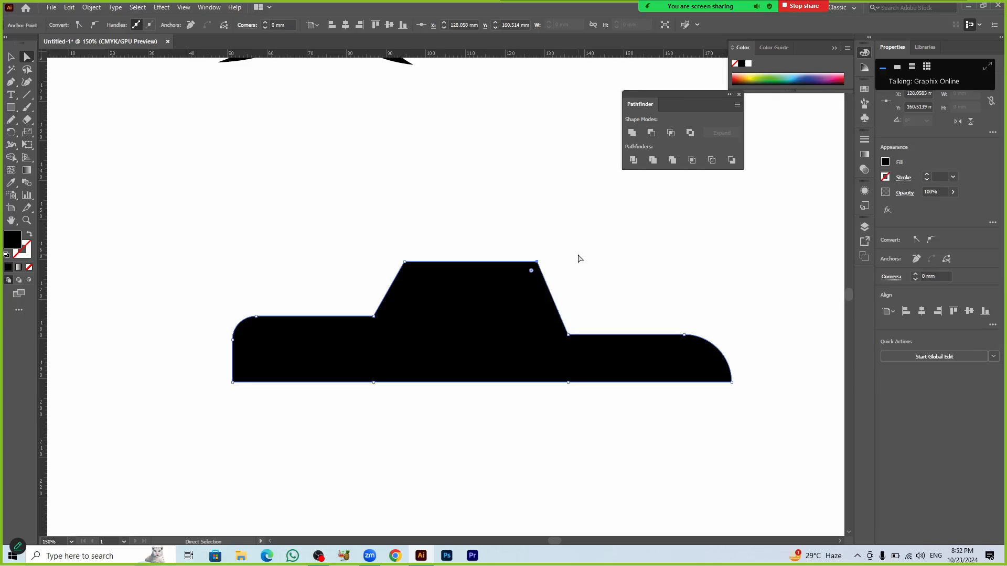
click(579, 258)
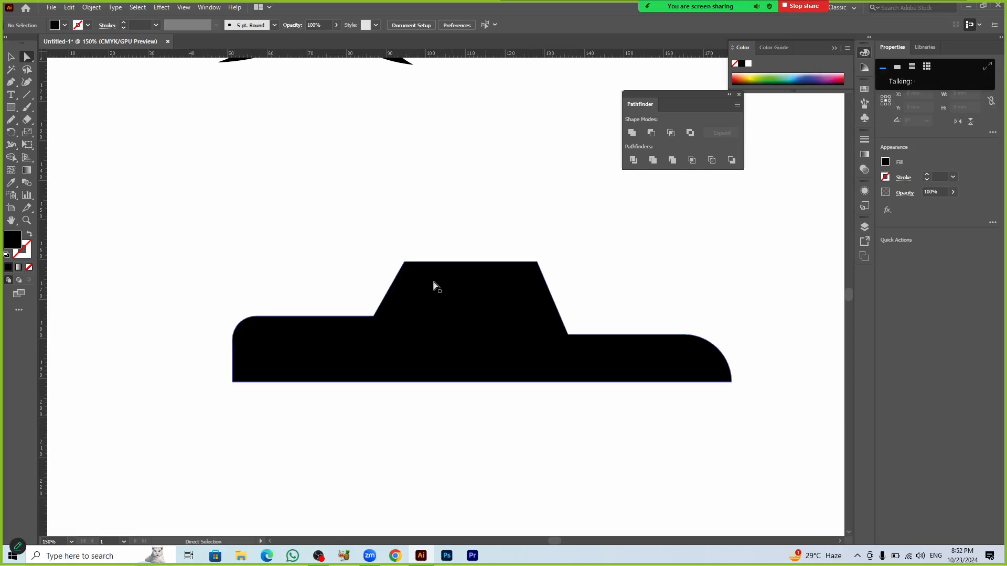
Step: Round both top corners of the car's cabin to a radius of about 5 mm
click(407, 264)
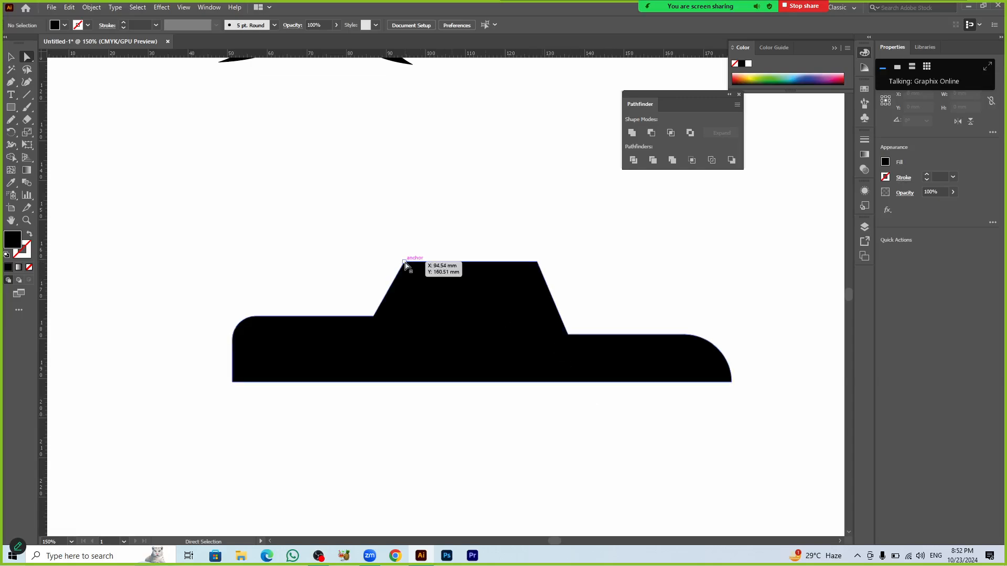
shift+click(538, 267)
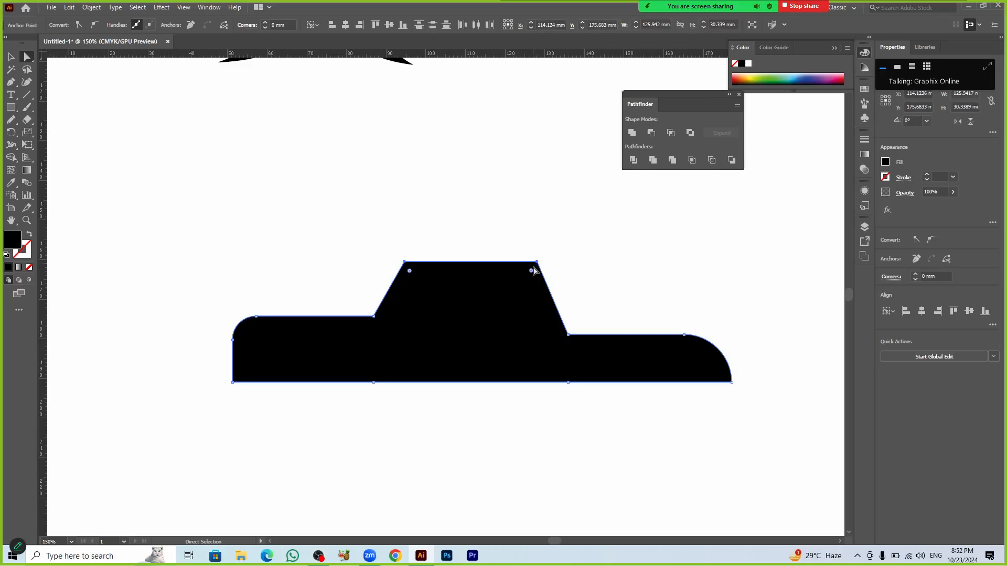
drag(532, 271, 524, 283)
click(533, 422)
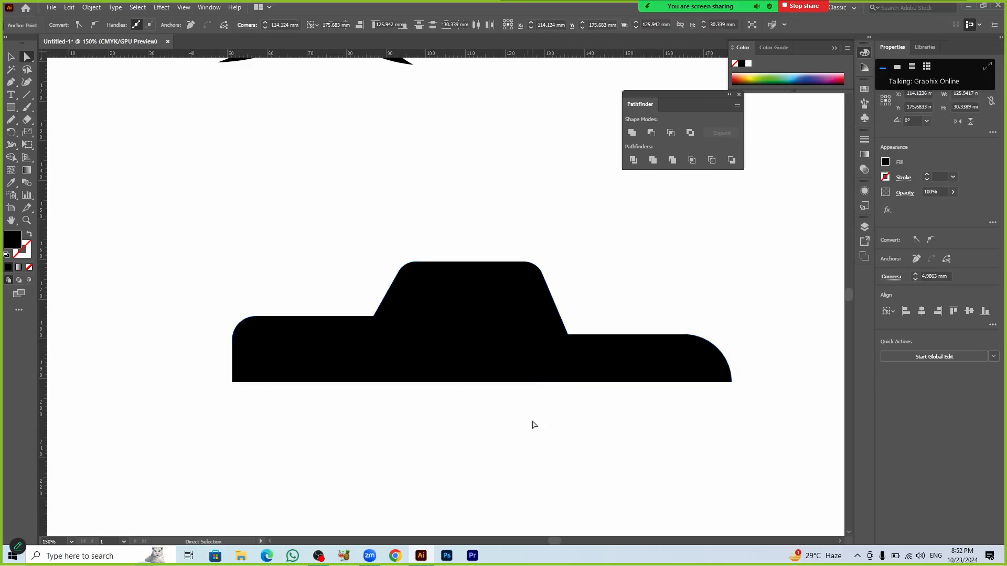
Step: Round the concave corners at both sides of the cabin's base, the right one to about 5 mm
click(569, 339)
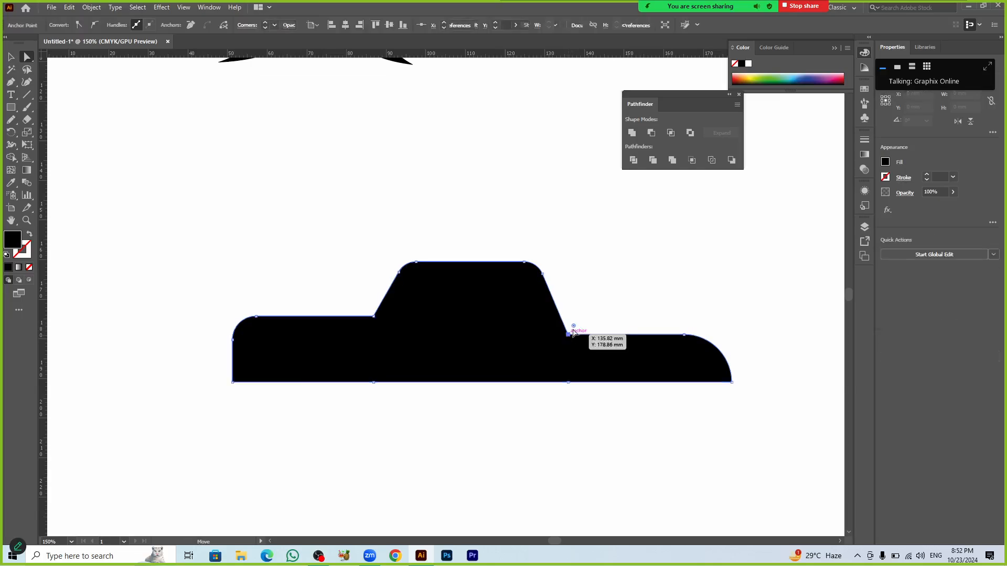
drag(574, 328, 581, 316)
click(568, 432)
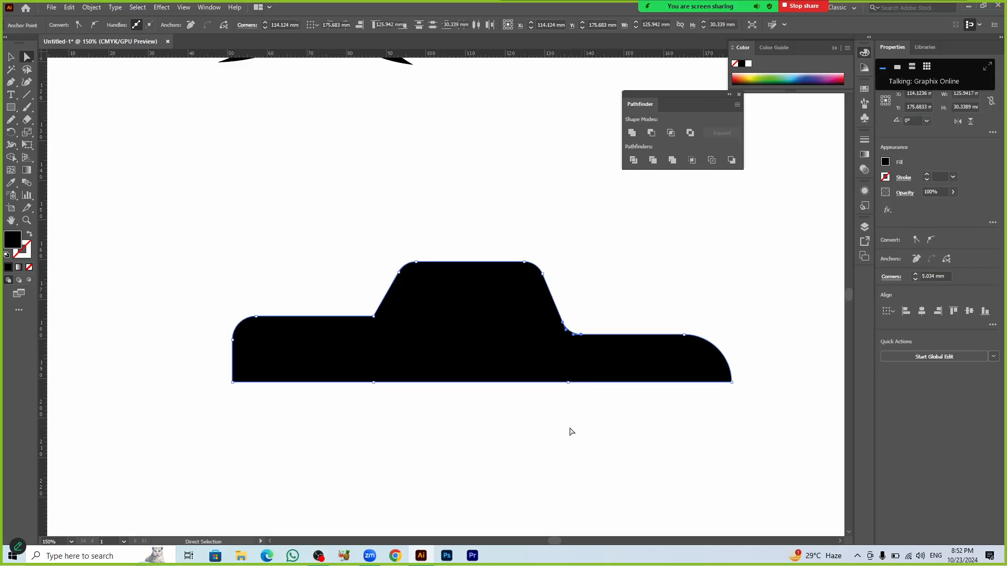
click(374, 317)
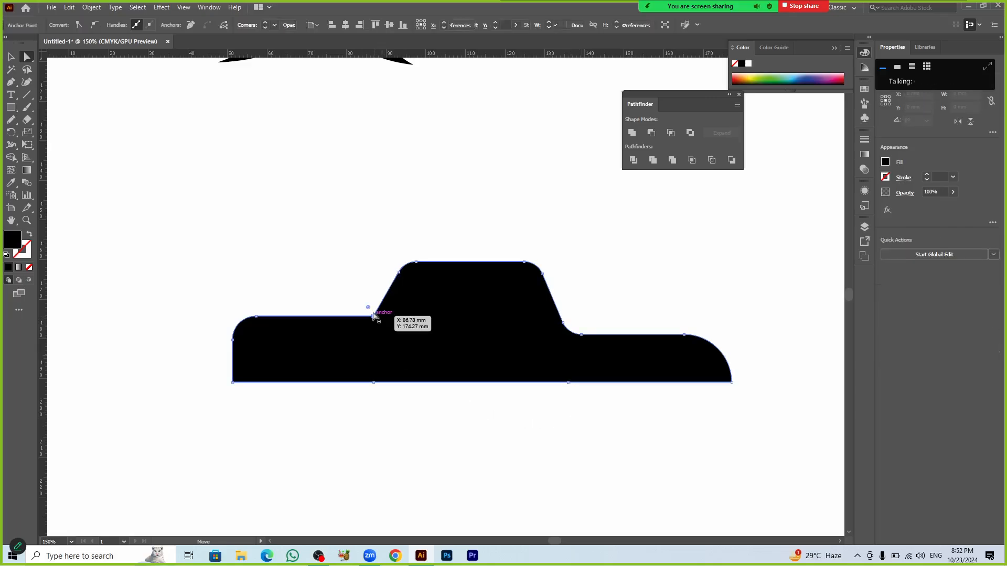
drag(365, 299, 366, 313)
click(424, 414)
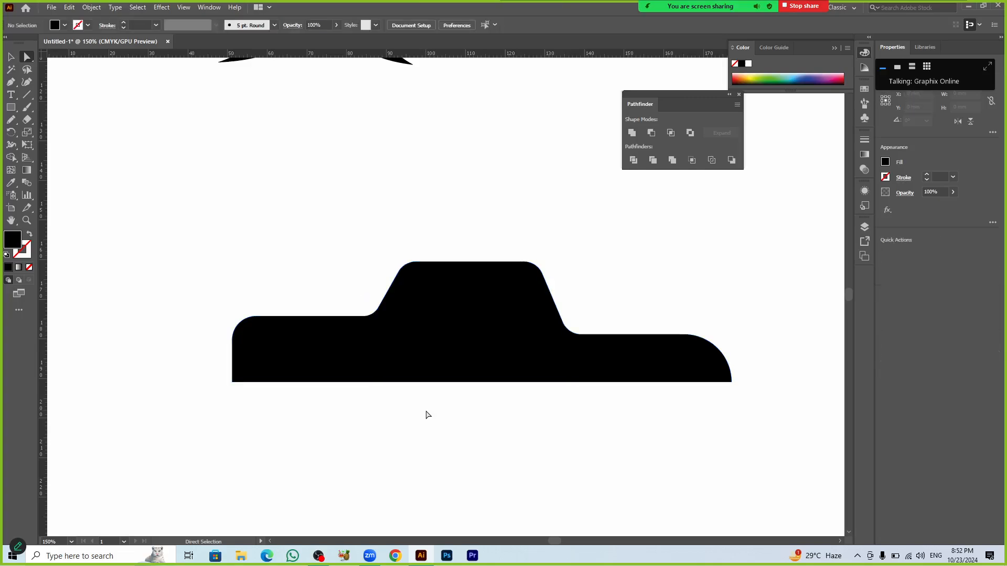
Step: Tighten the rounding of the concave corner at the right side of the cabin's base
drag(588, 312, 574, 331)
click(589, 426)
click(579, 436)
Step: Draw a full-width strip about 125.9 mm by 2.1 mm directly beneath the car body and fill it with gray
click(11, 108)
drag(232, 382, 732, 392)
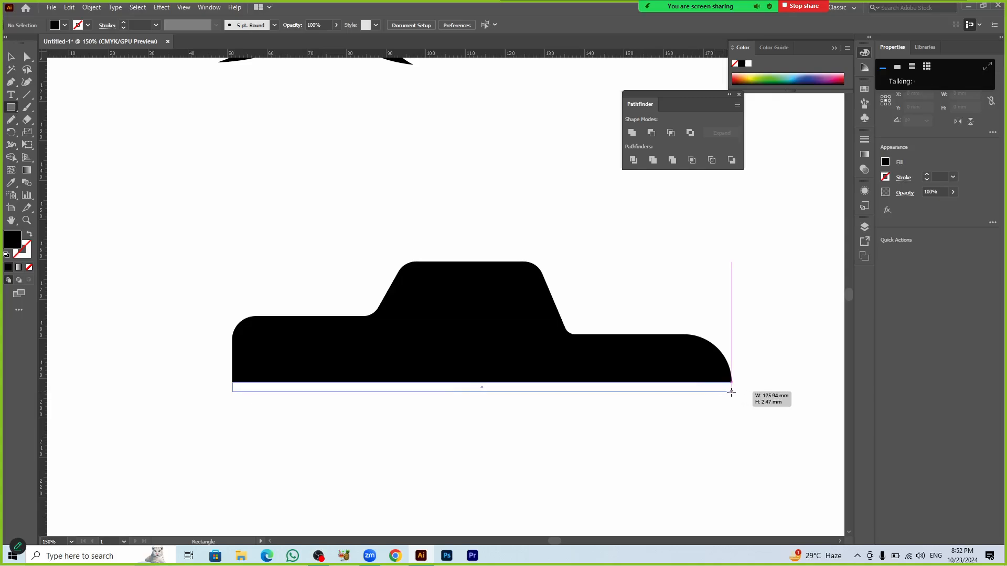
drag(732, 391, 732, 390)
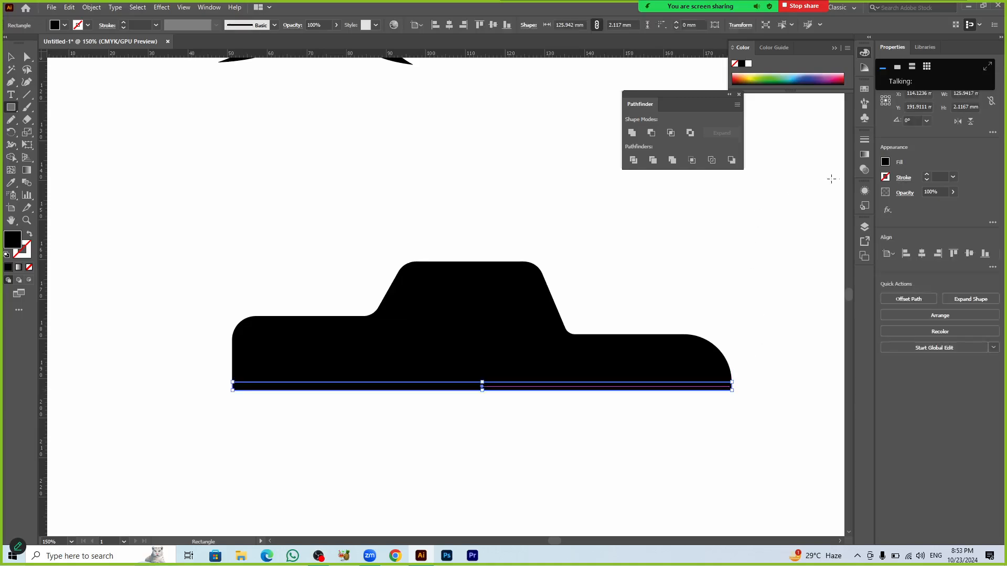
click(885, 162)
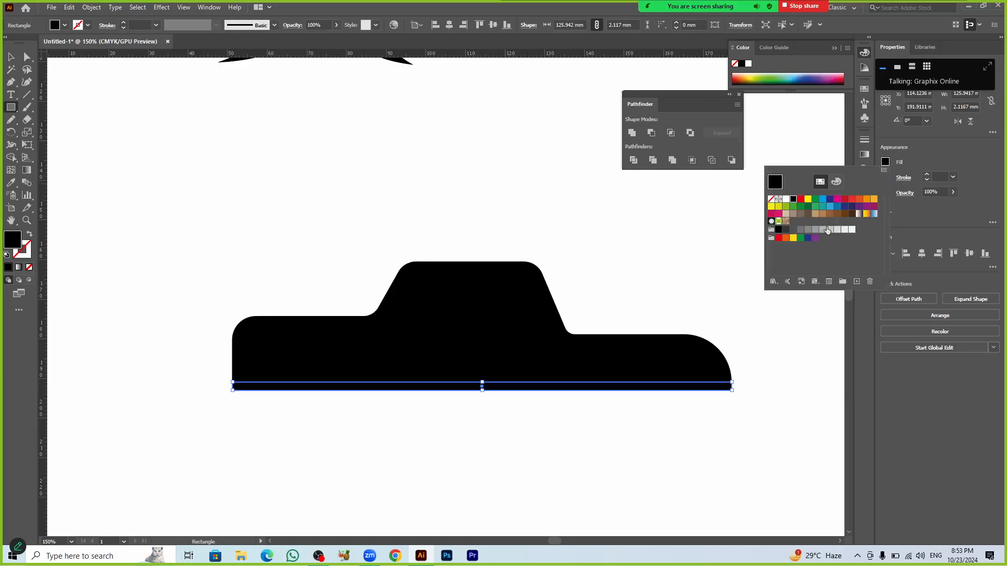
click(801, 231)
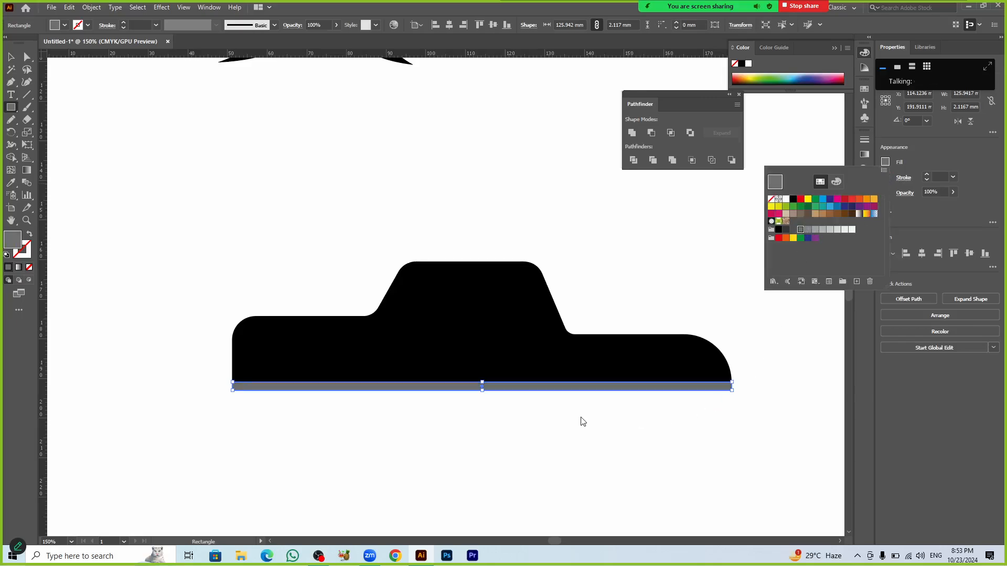
key(v)
click(532, 438)
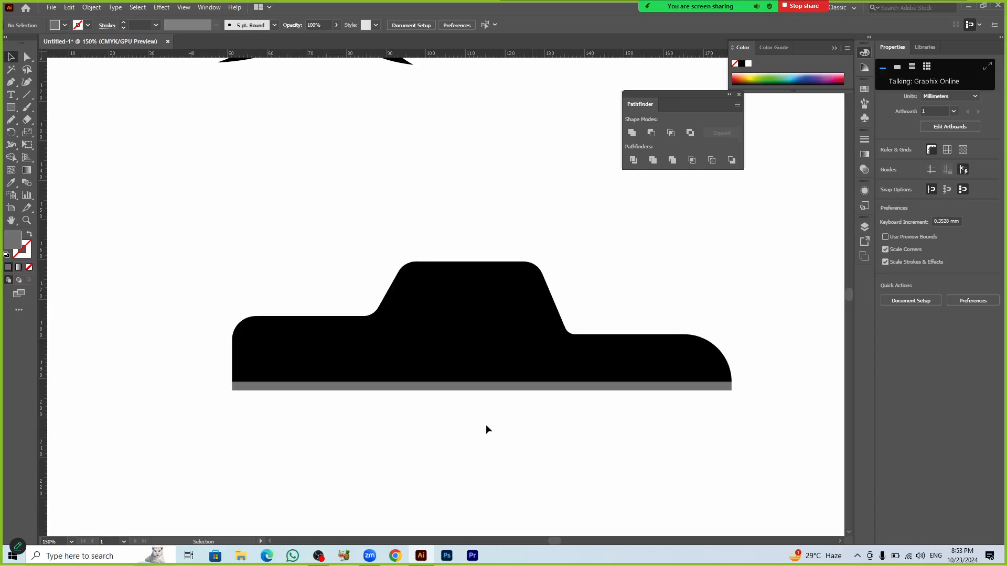
click(237, 346)
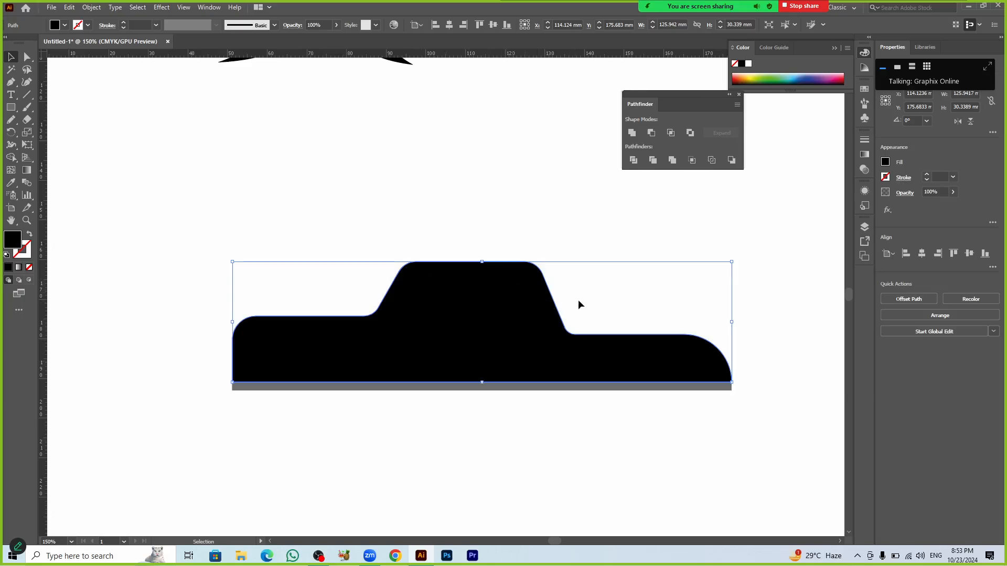
click(541, 445)
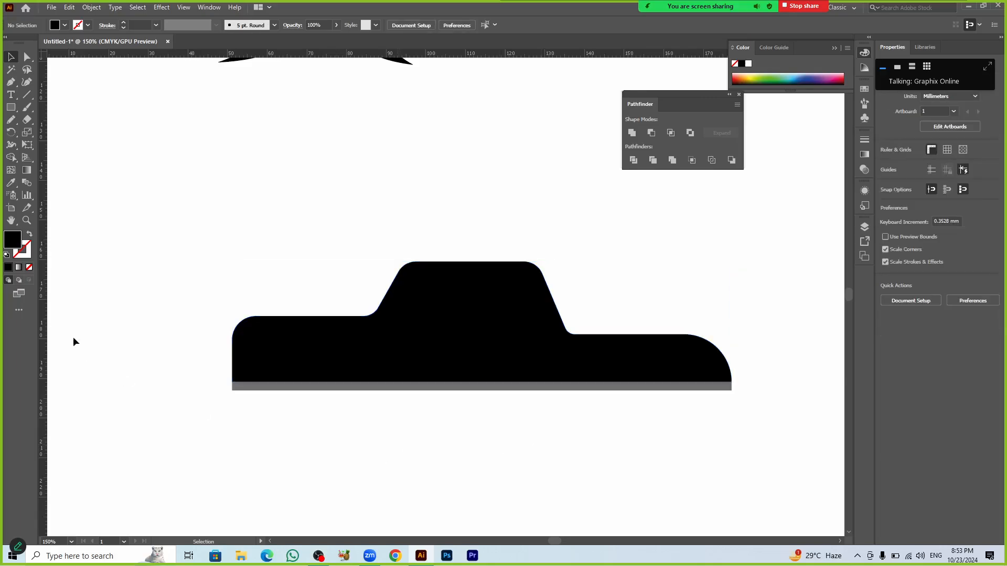
Step: Draw two concentric circles about 16.2 mm and 11.3 mm in diameter below the car and cut them into a wheel ring
key(m)
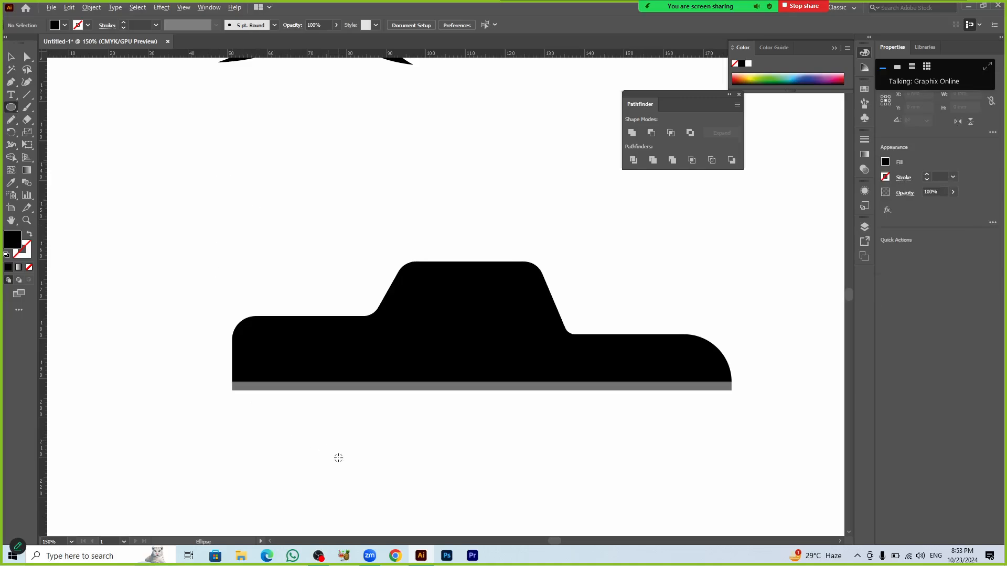
drag(339, 458, 362, 480)
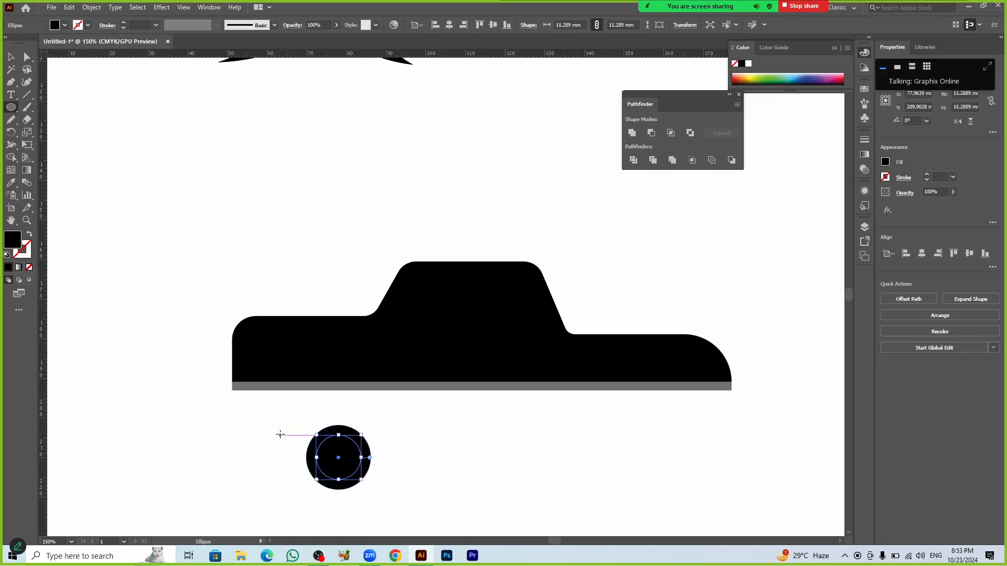
key(v)
drag(283, 430, 366, 487)
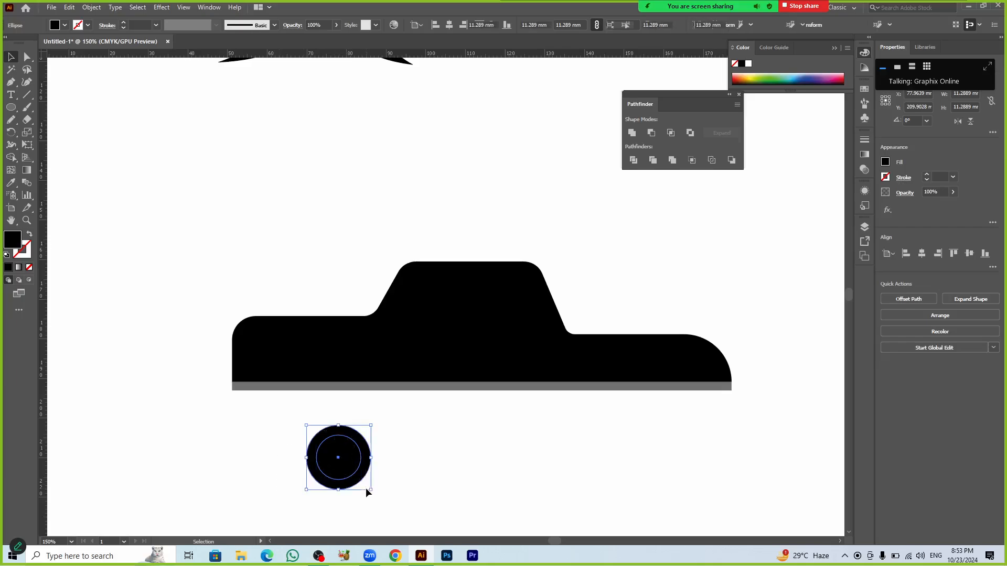
click(904, 298)
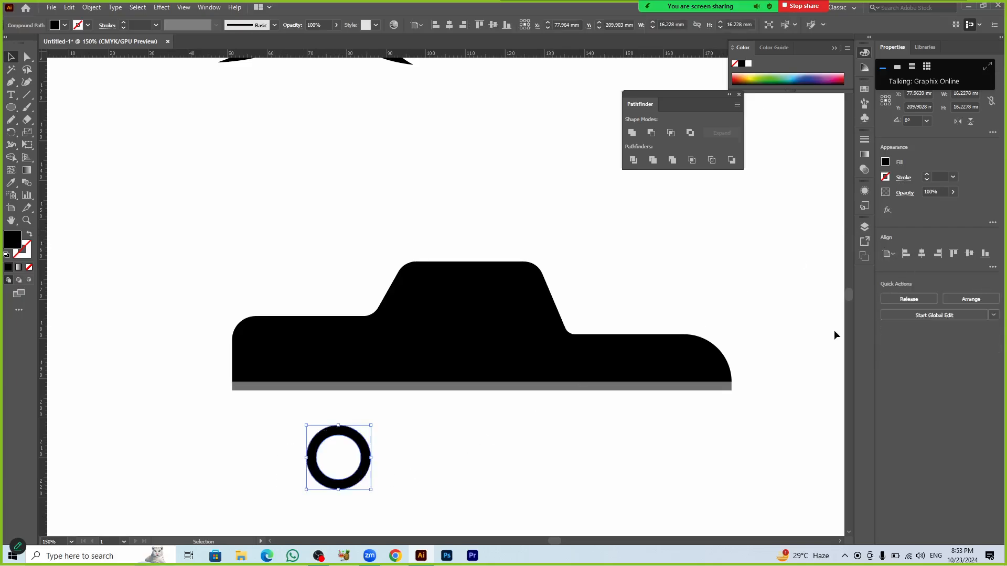
click(513, 447)
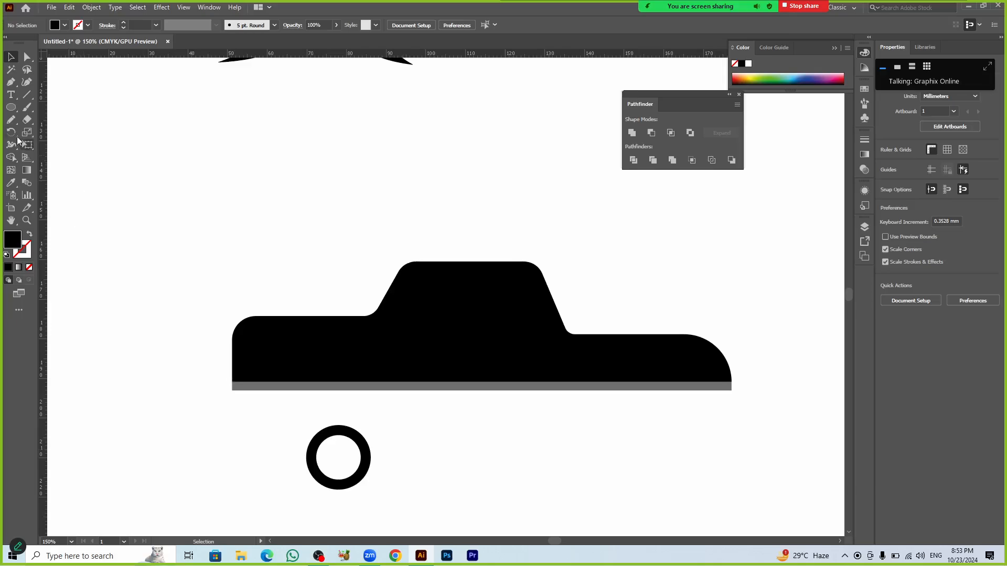
Step: Draw a vertical spoke line about 5.6 mm long from the ring's inner top edge to its centre, with a 2 pt black stroke
click(27, 95)
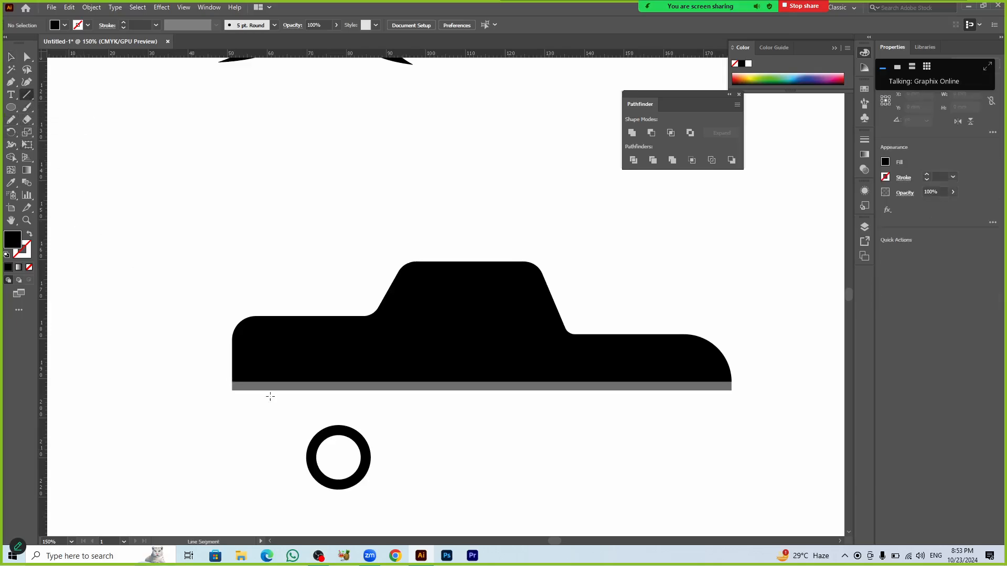
scroll(356, 488, up, 2)
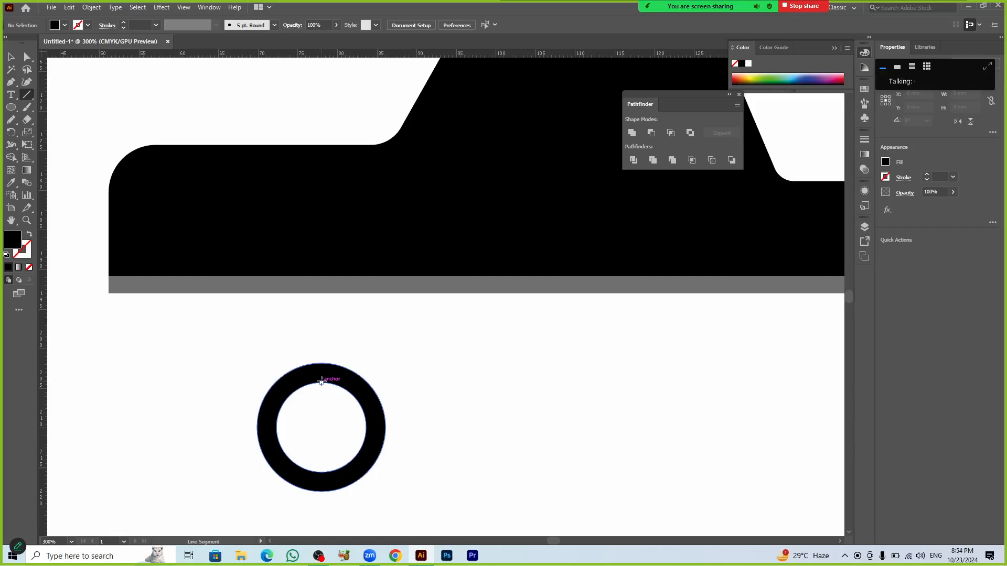
drag(322, 383, 321, 426)
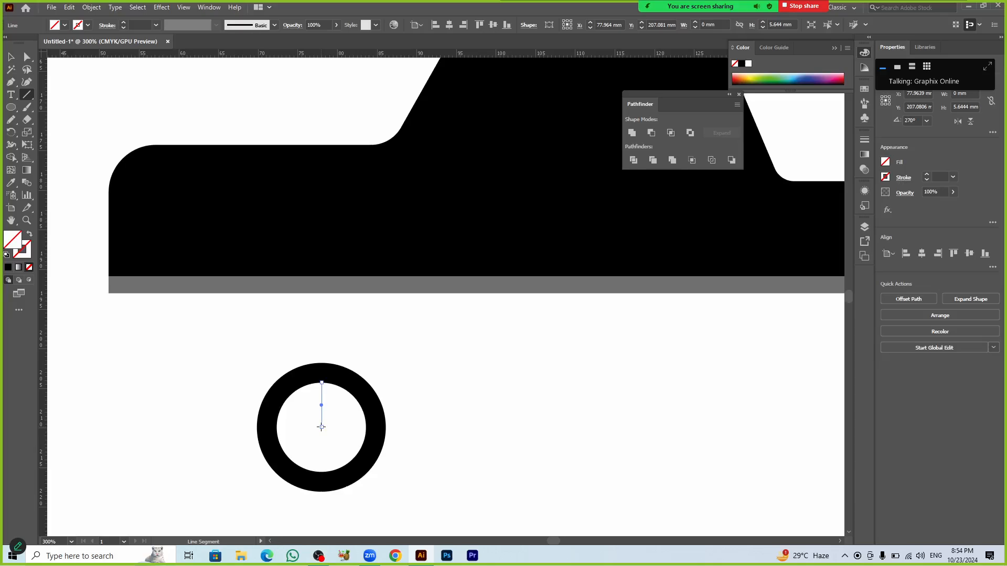
key(d)
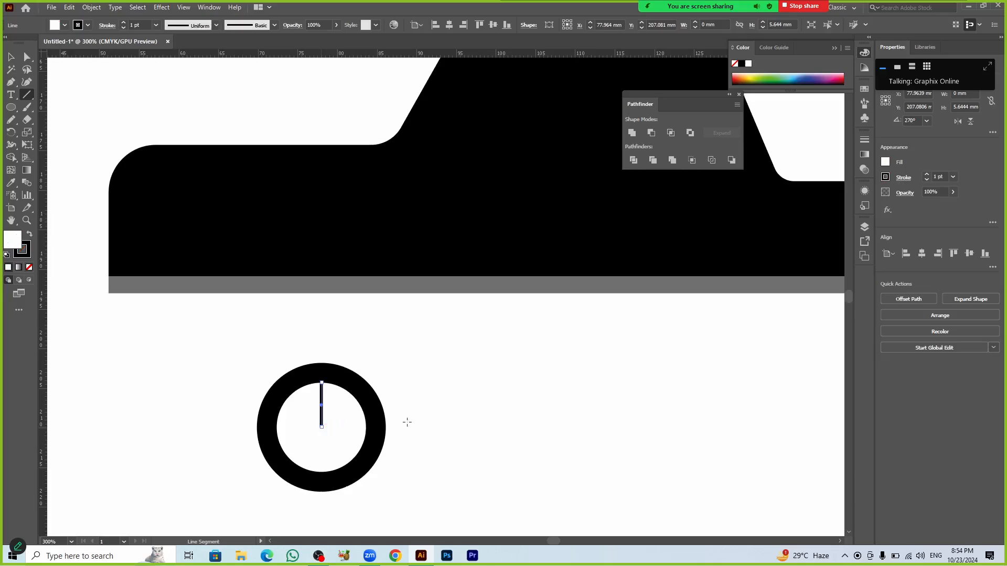
click(926, 175)
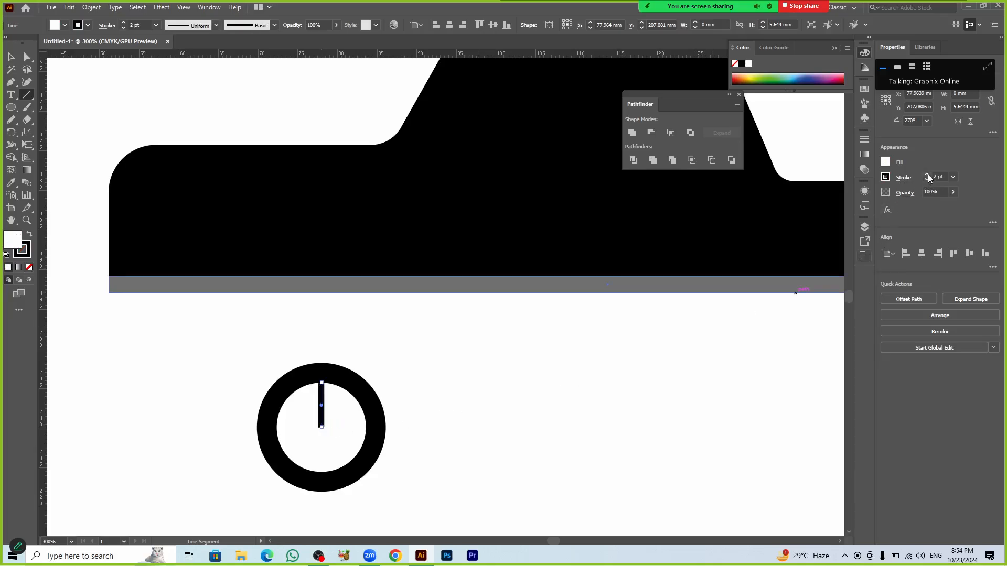
Step: Taper the spoke with the Width tool, widening its outer end to about 6.1 pt and narrowing the centre end to a point
click(14, 136)
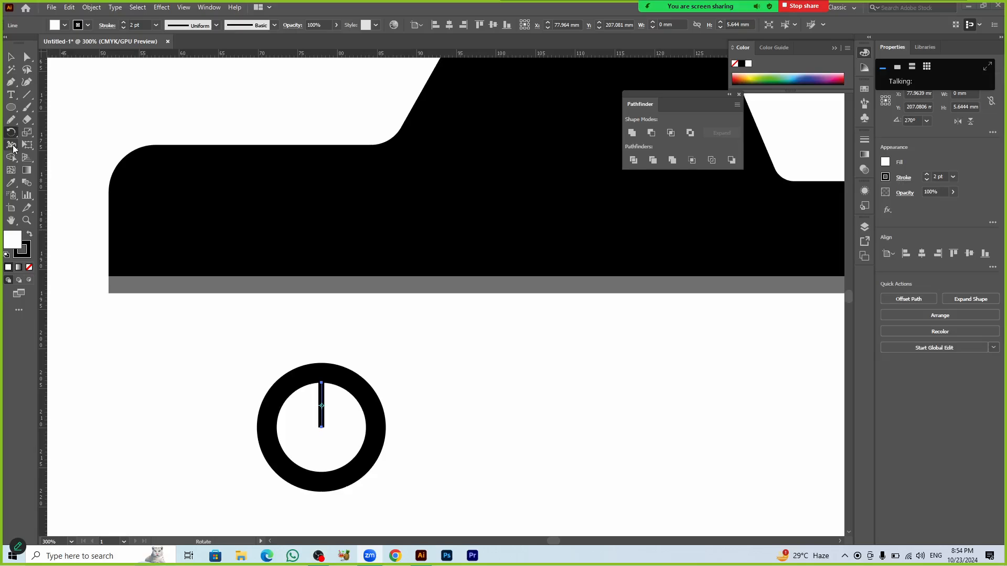
drag(13, 147, 21, 146)
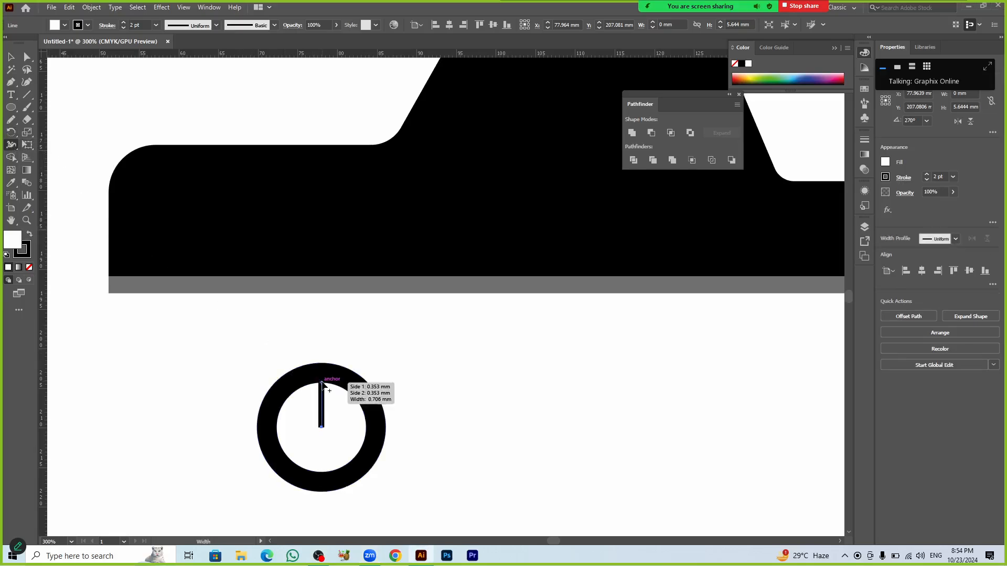
drag(321, 384, 330, 383)
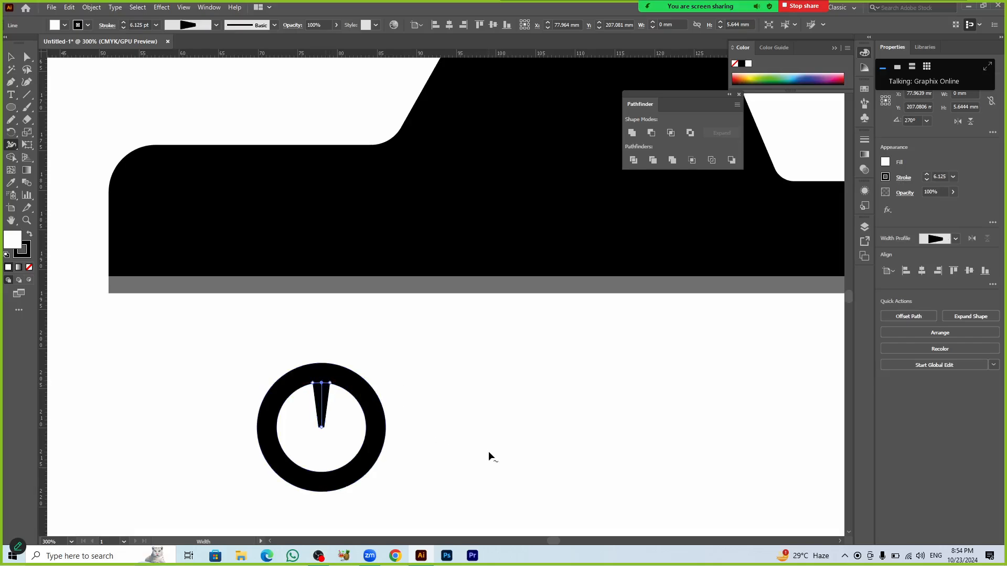
scroll(298, 444, up, 3)
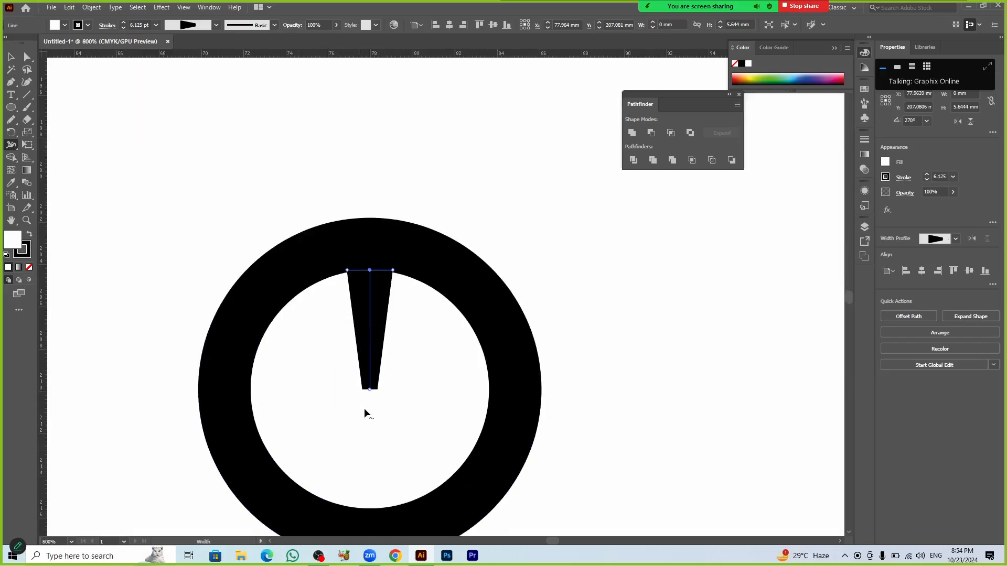
click(379, 388)
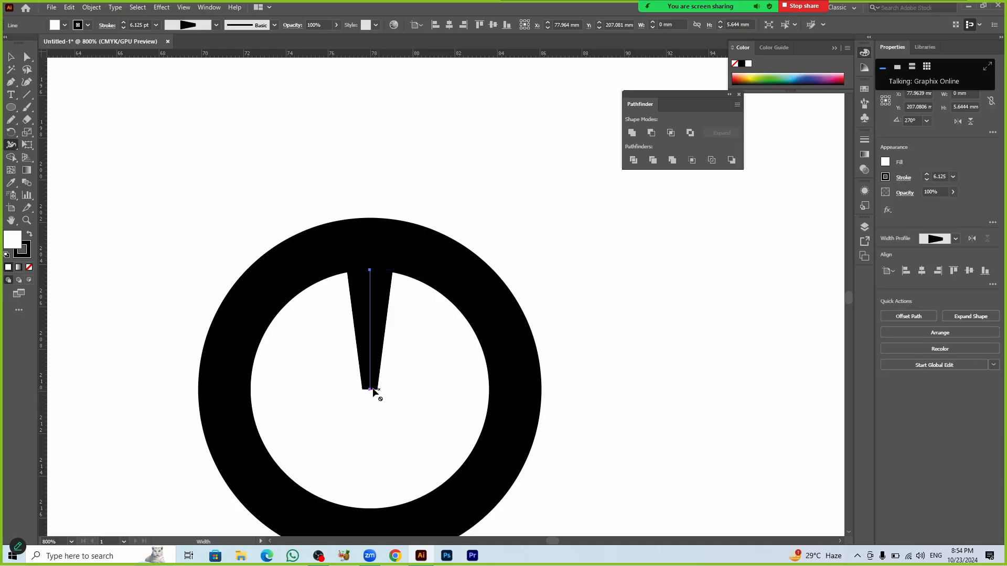
drag(371, 389, 371, 392)
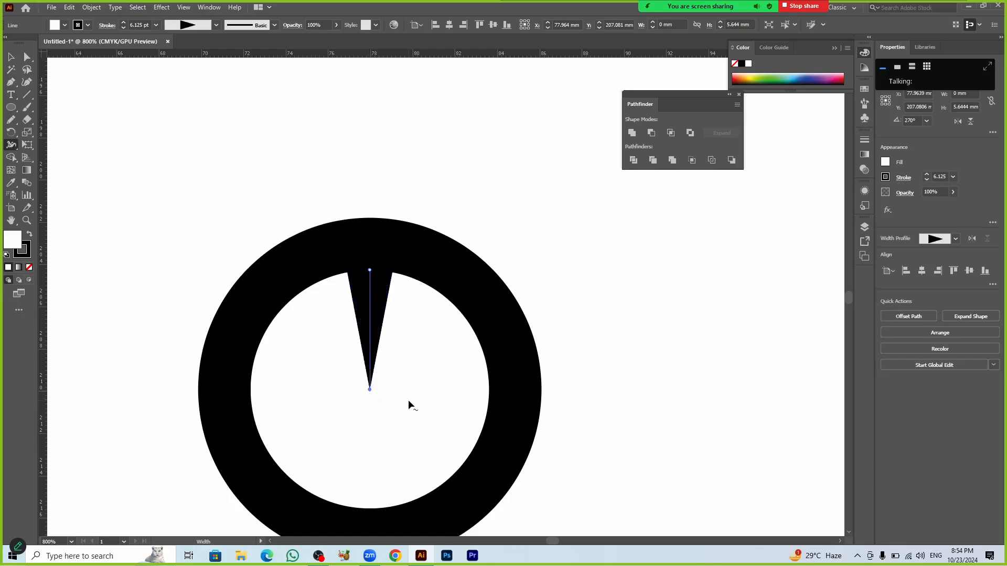
Step: Create a copy of the tapered spoke rotated 45° about the centre of the ring
key(v)
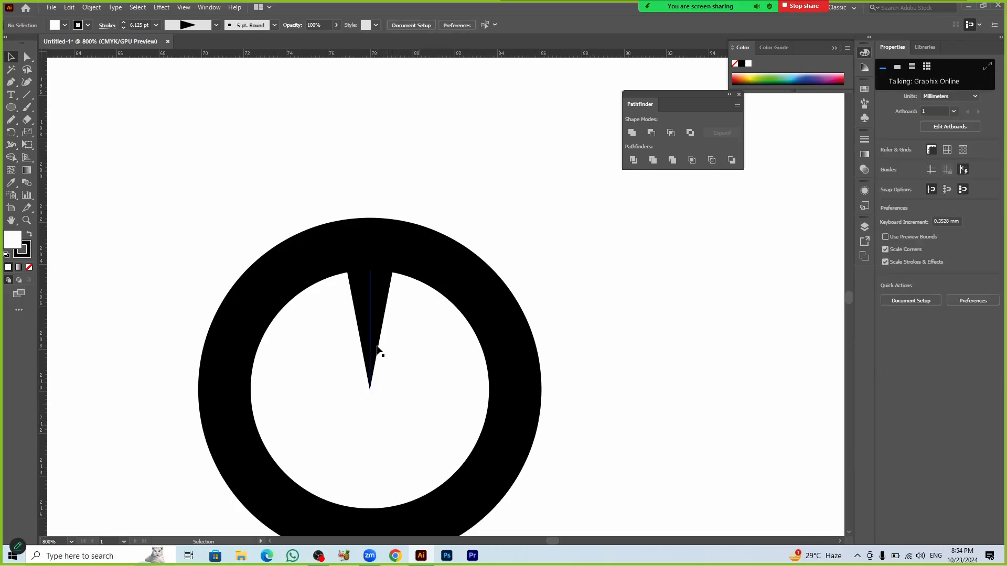
key(r)
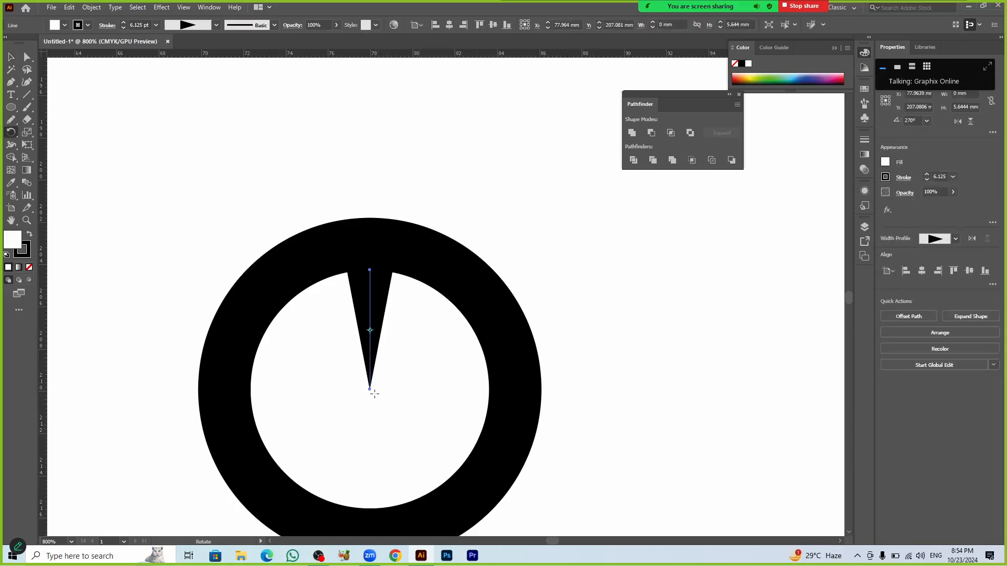
alt+click(370, 390)
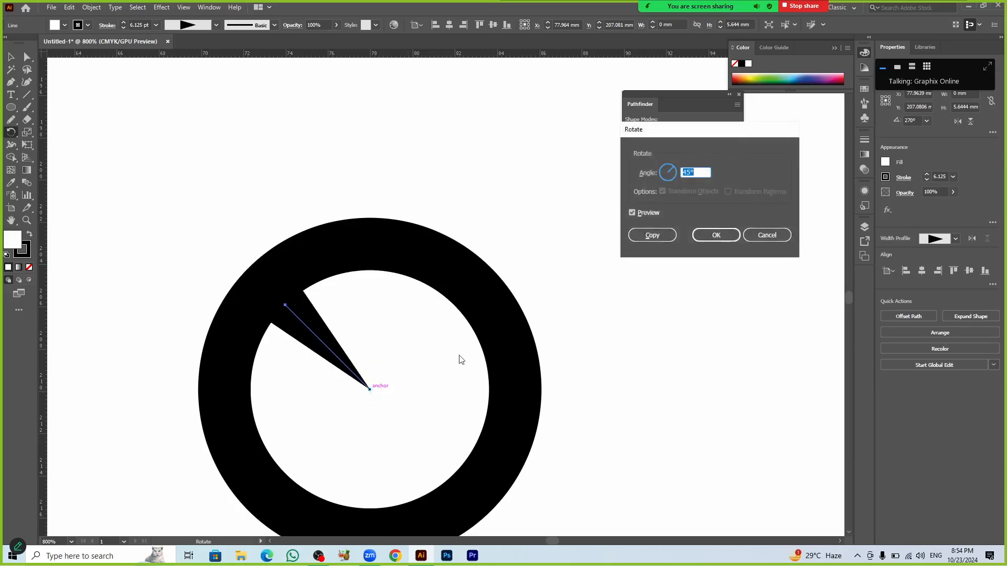
click(648, 239)
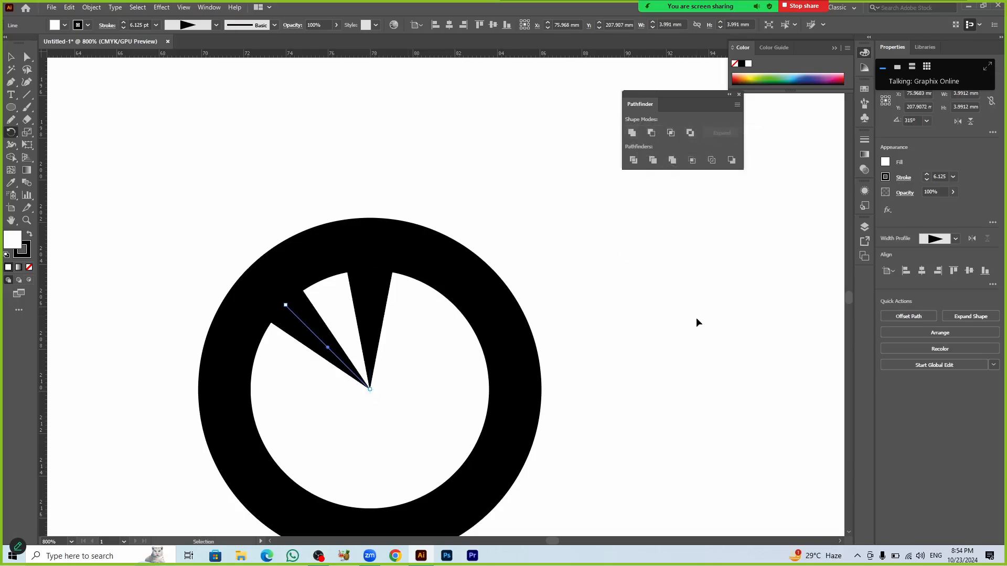
ctrl+click(697, 323)
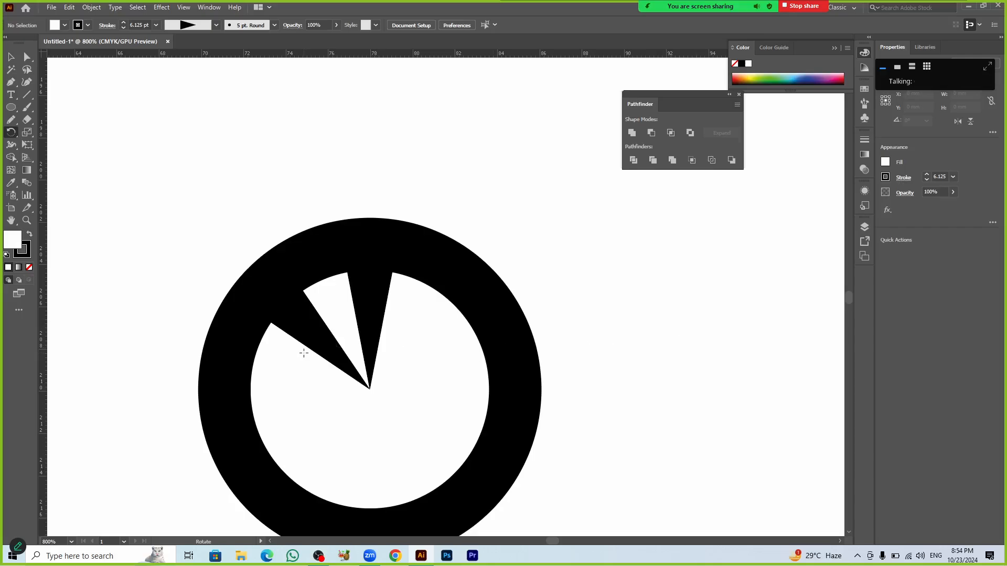
Step: Repeat the rotated copy six times so that eight evenly spaced spokes fill the ring
key(v)
click(303, 326)
key(ctrl+d)
key(ctrl+d)
key(ctrl+d)
key(ctrl+d)
key(ctrl+d)
key(ctrl+d)
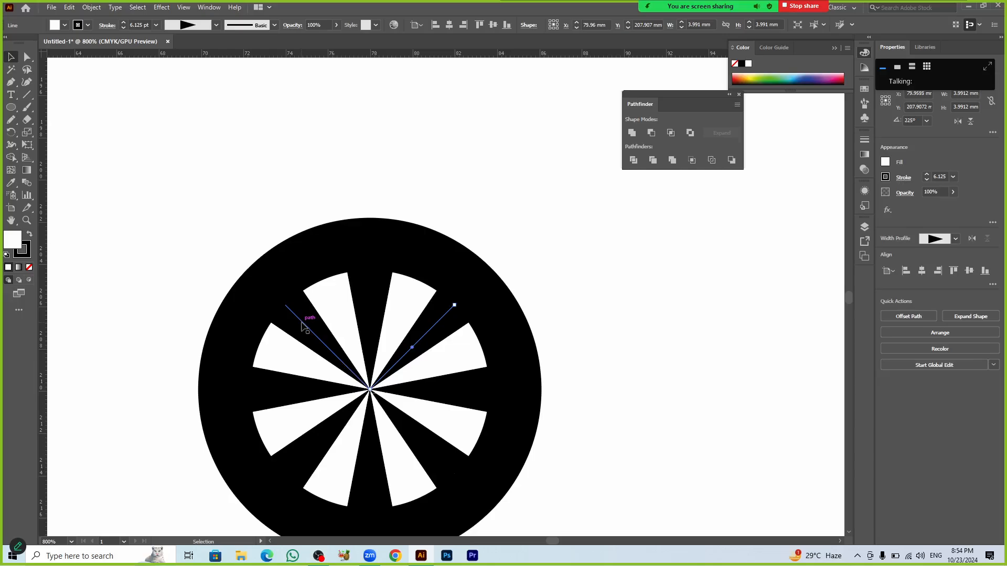
click(599, 369)
Step: Try to combine the ring and all spokes with the Minus Front shape mode
scroll(470, 326, down, 1)
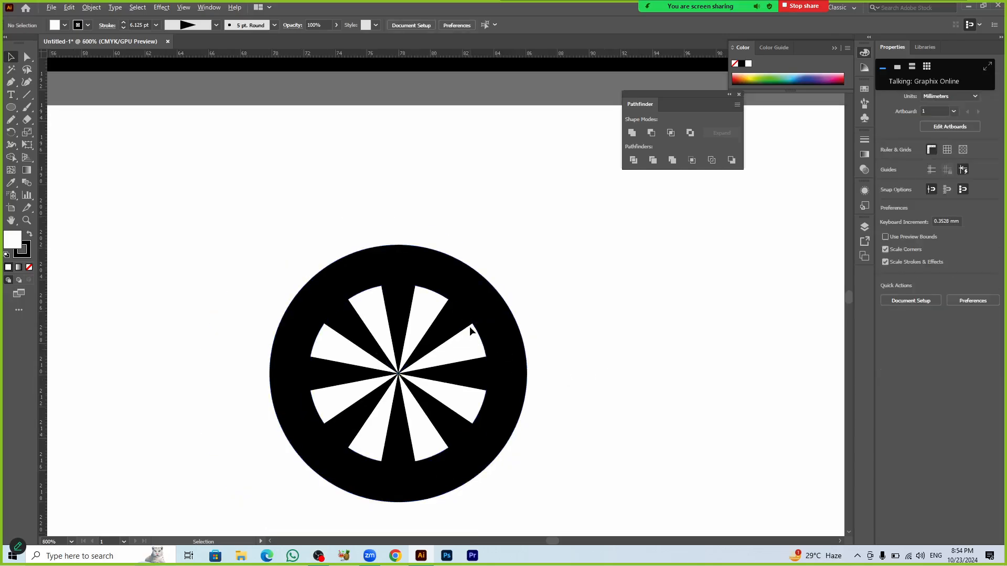
drag(206, 206, 601, 525)
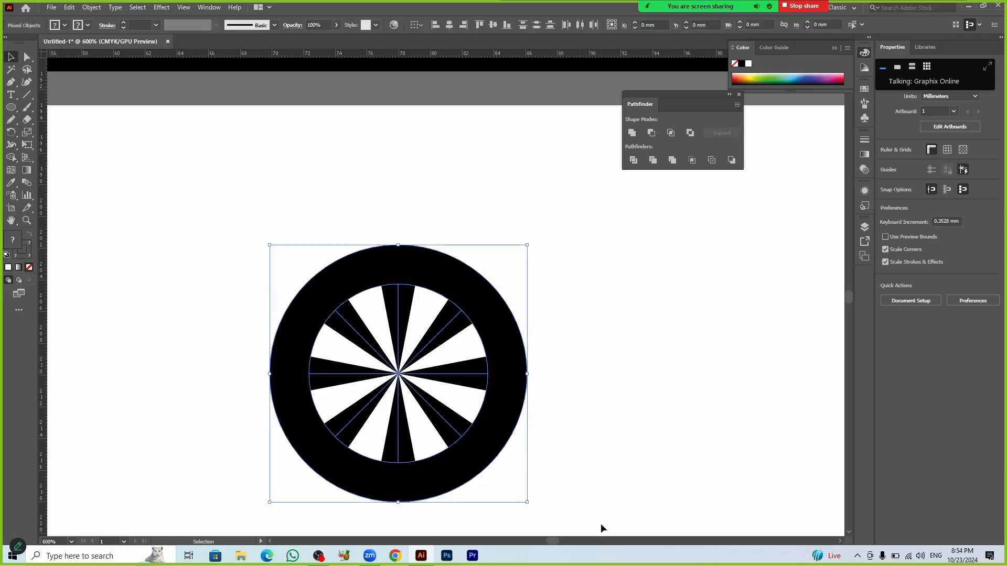
click(655, 137)
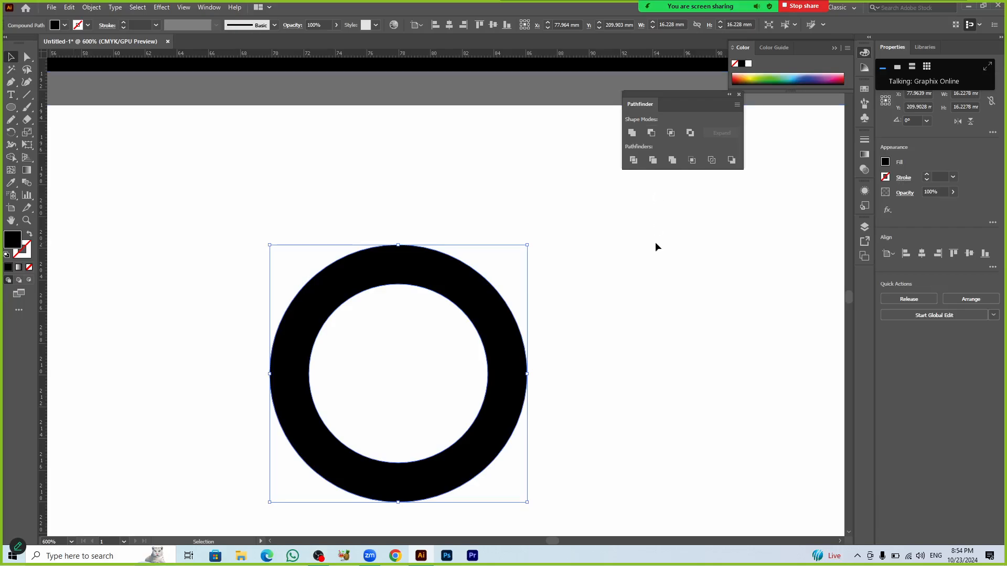
key(ctrl+z)
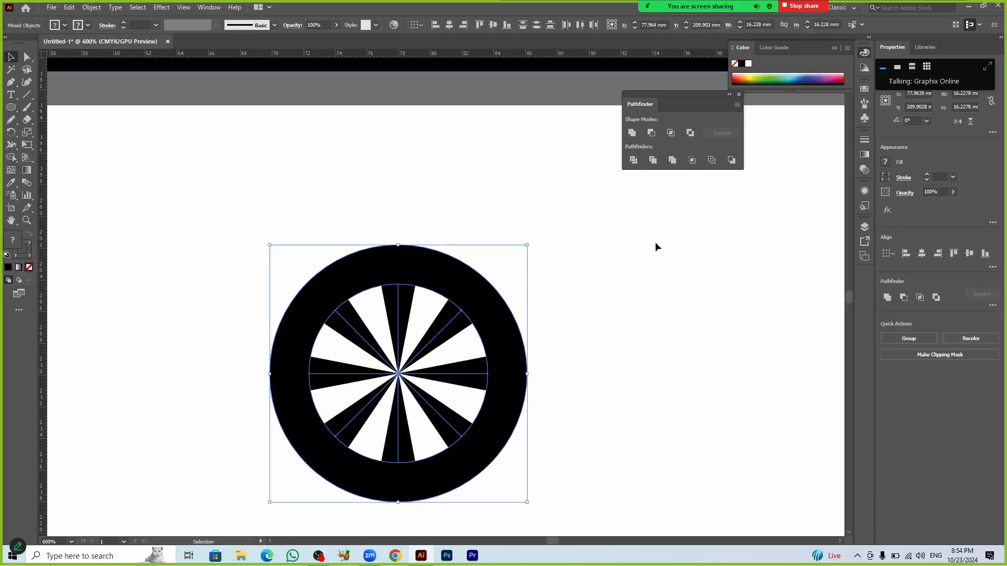
Step: Try to combine the unexpanded spokes and the ring with Pathfinder Merge
click(672, 160)
click(672, 167)
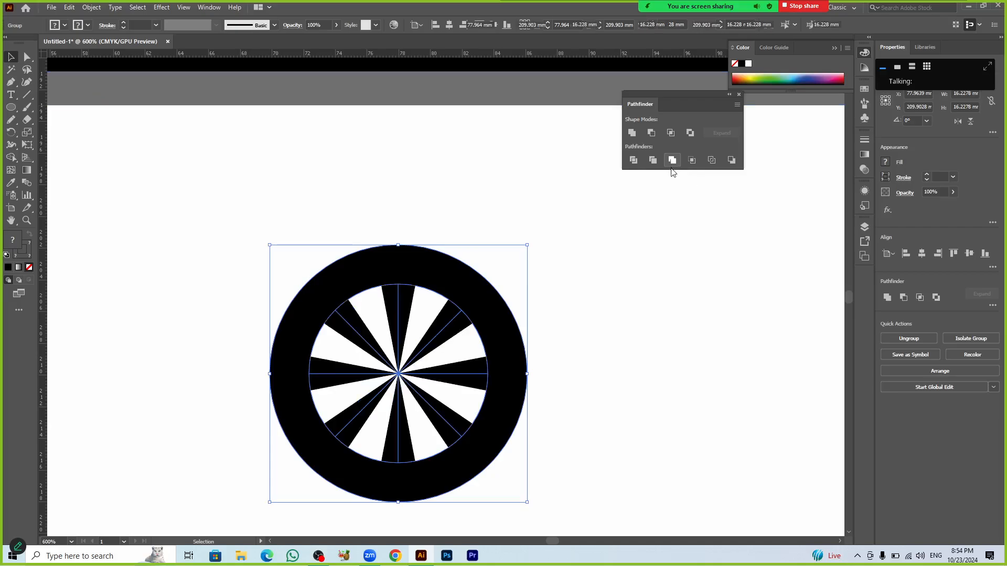
click(614, 329)
scroll(614, 328, down, 3)
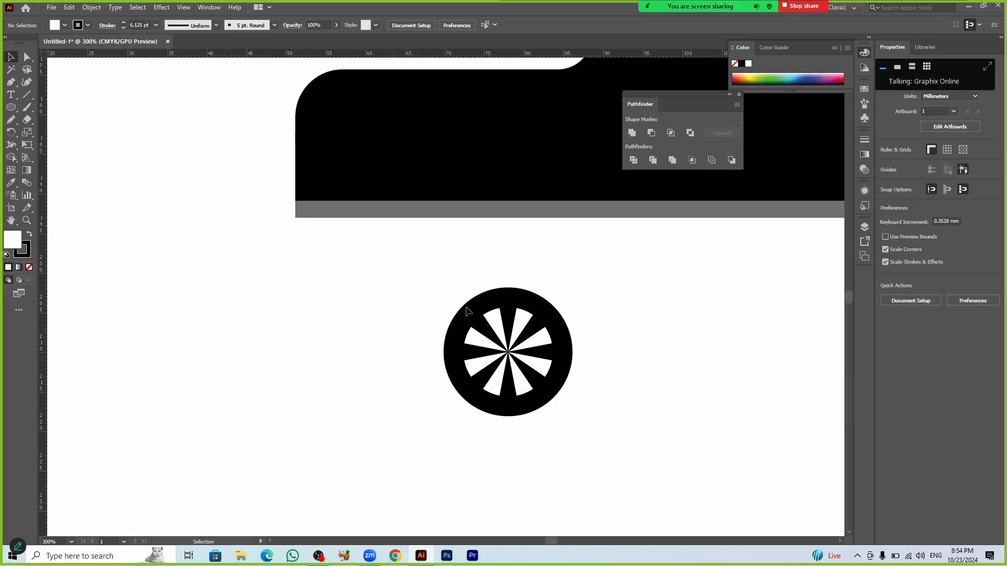
drag(418, 273, 624, 430)
click(627, 376)
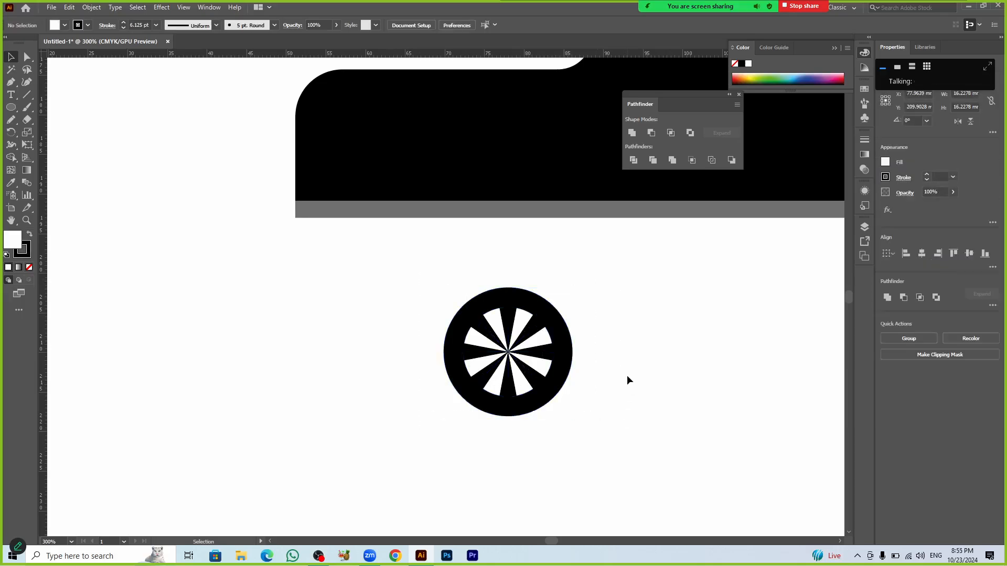
Step: Expand the appearance of all the wheel's spokes except the one pointing straight up
click(532, 376)
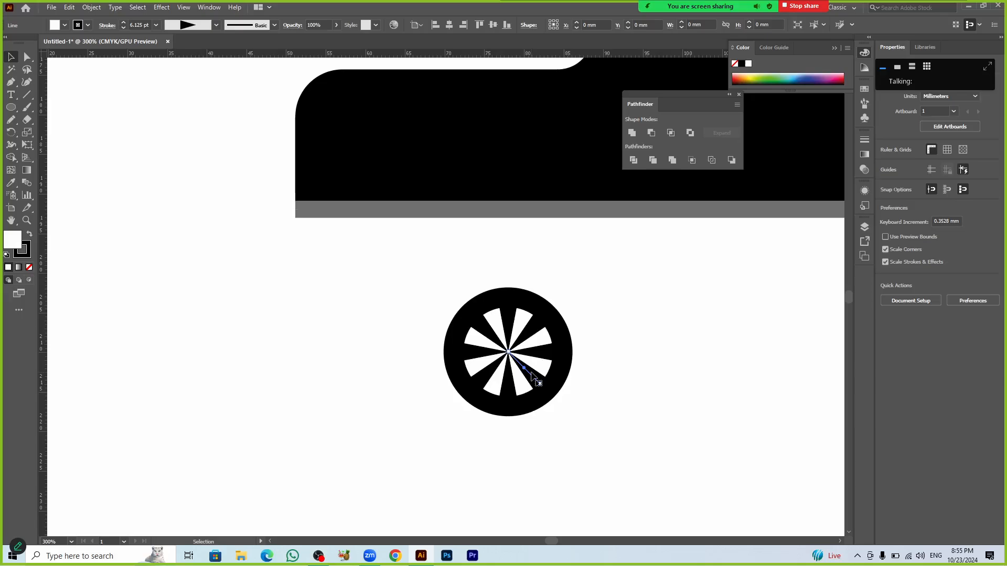
shift+click(511, 390)
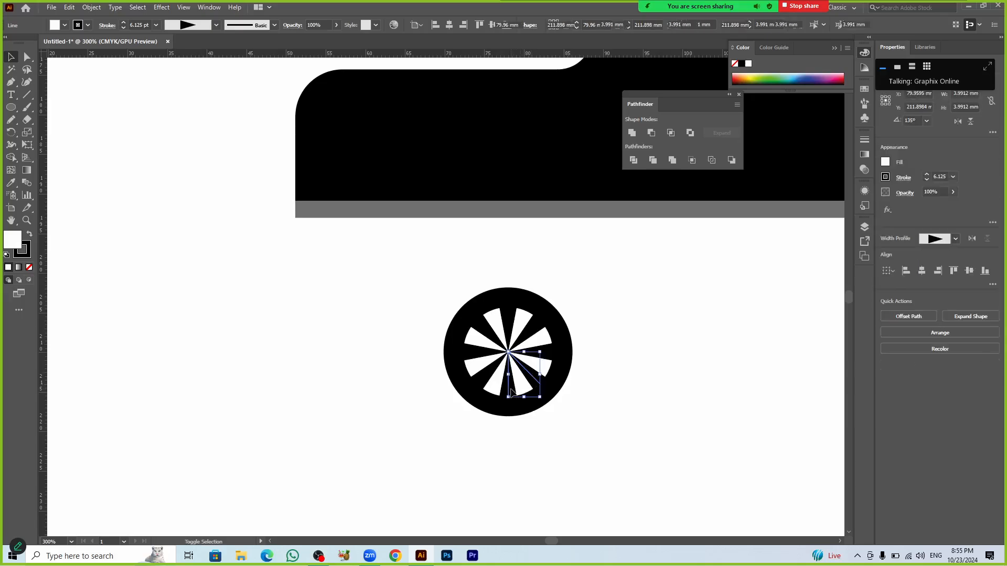
shift+click(482, 379)
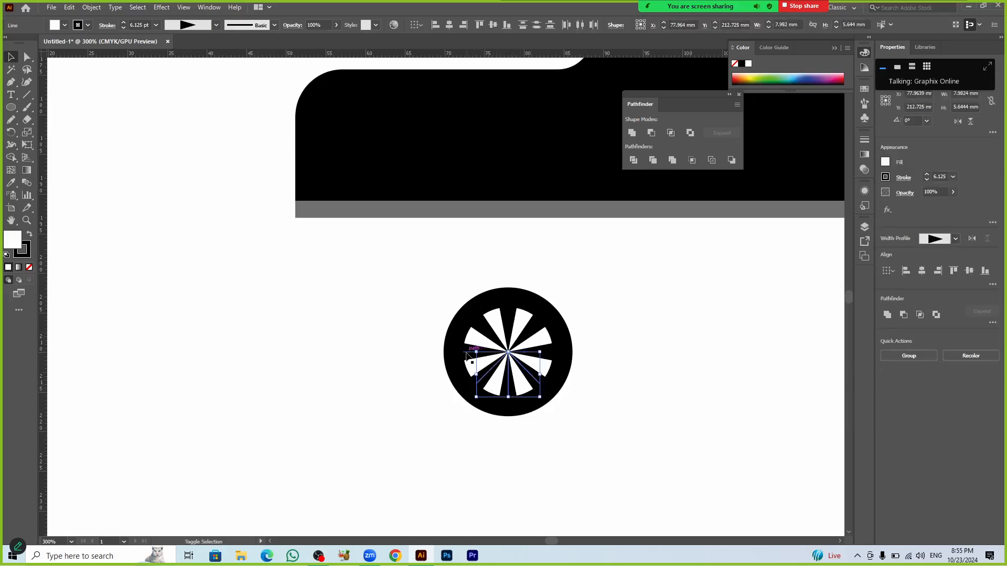
shift+click(475, 368)
shift+click(486, 334)
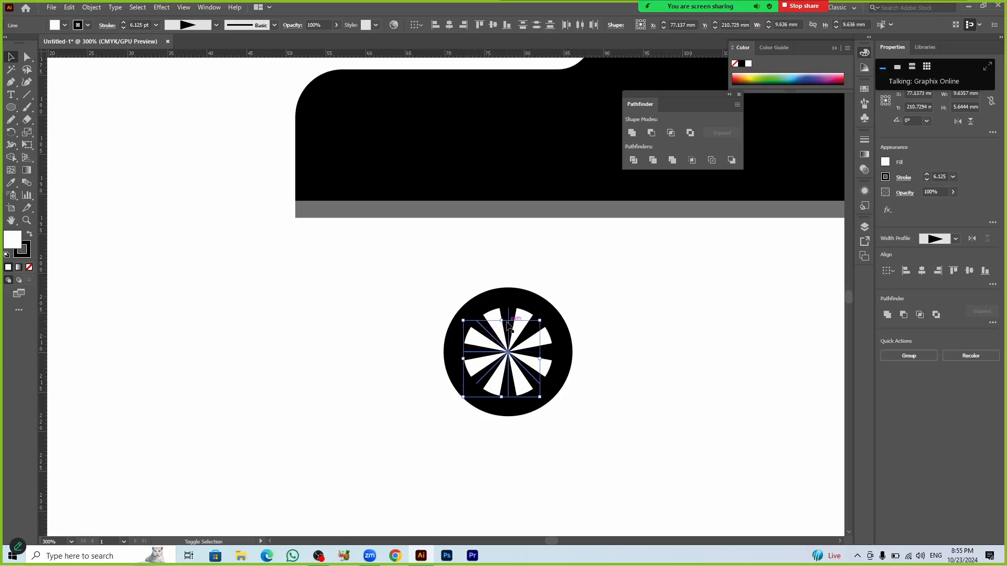
shift+click(548, 349)
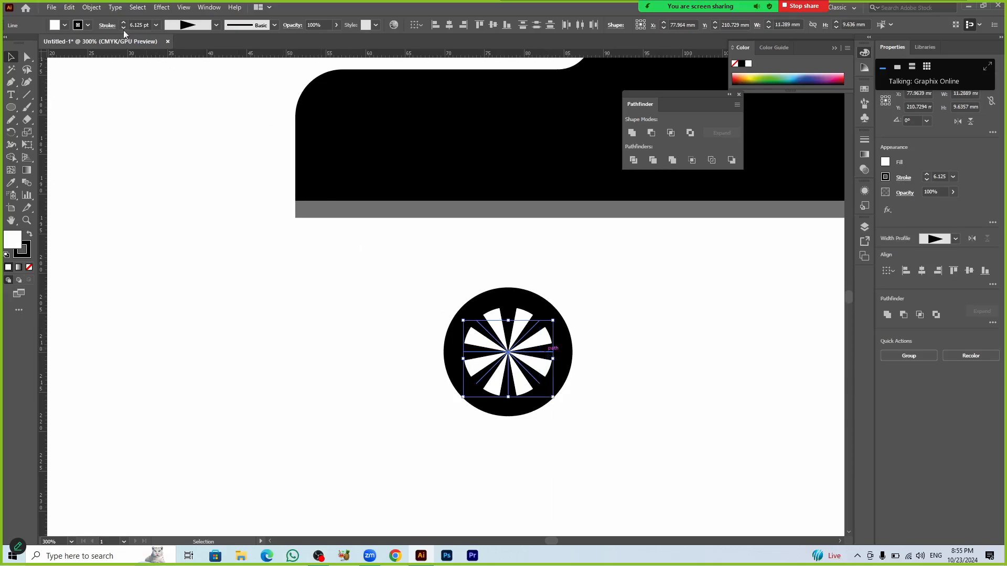
click(91, 8)
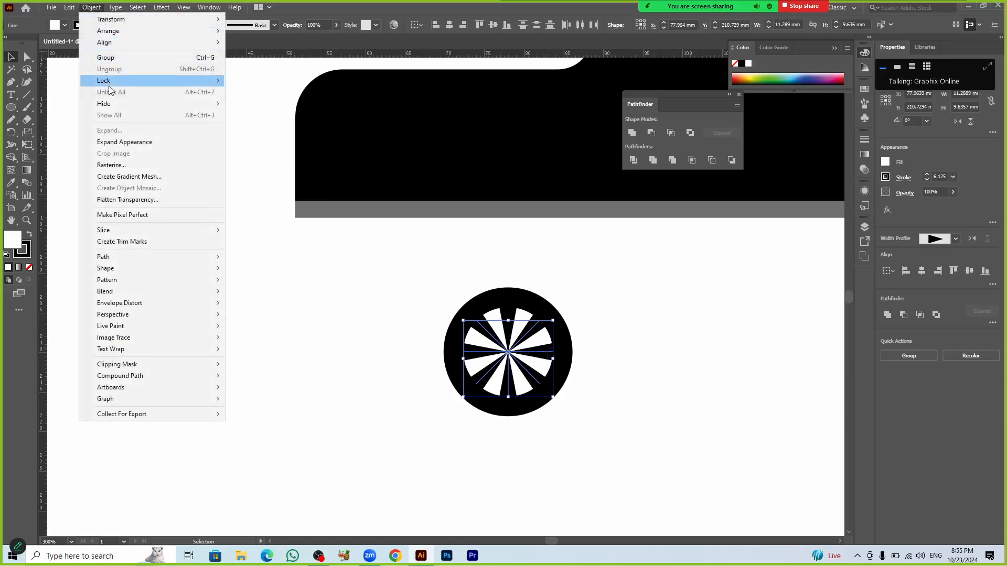
click(120, 142)
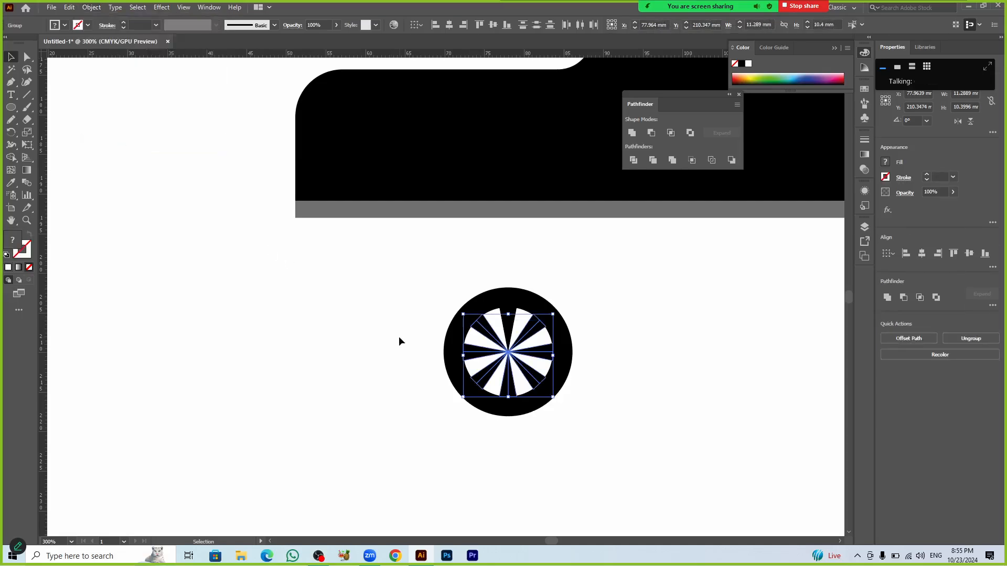
drag(553, 402, 560, 402)
click(588, 427)
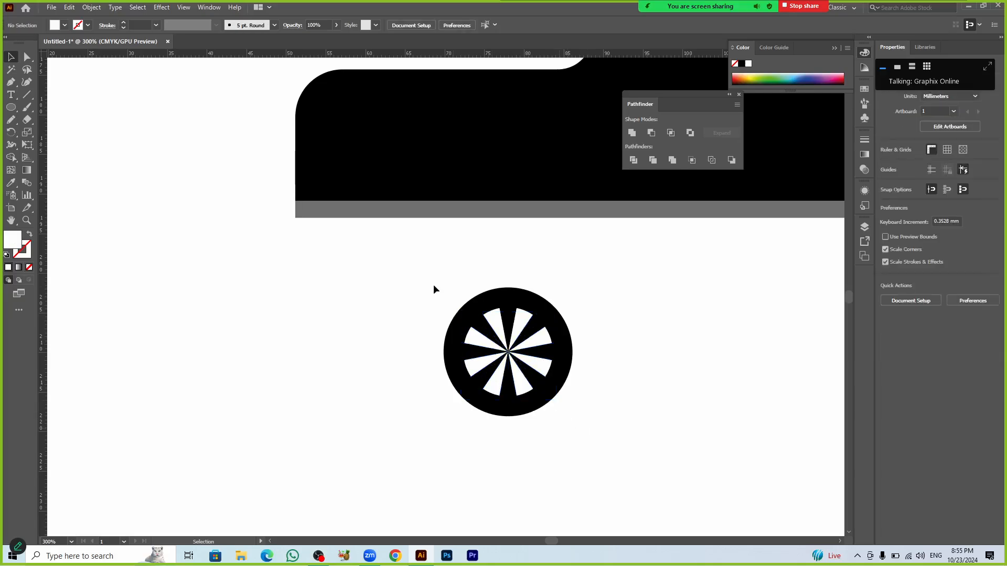
Step: Try to merge the ring and spokes with Pathfinder Merge while the upper vertical spoke is still unexpanded
drag(434, 285, 651, 452)
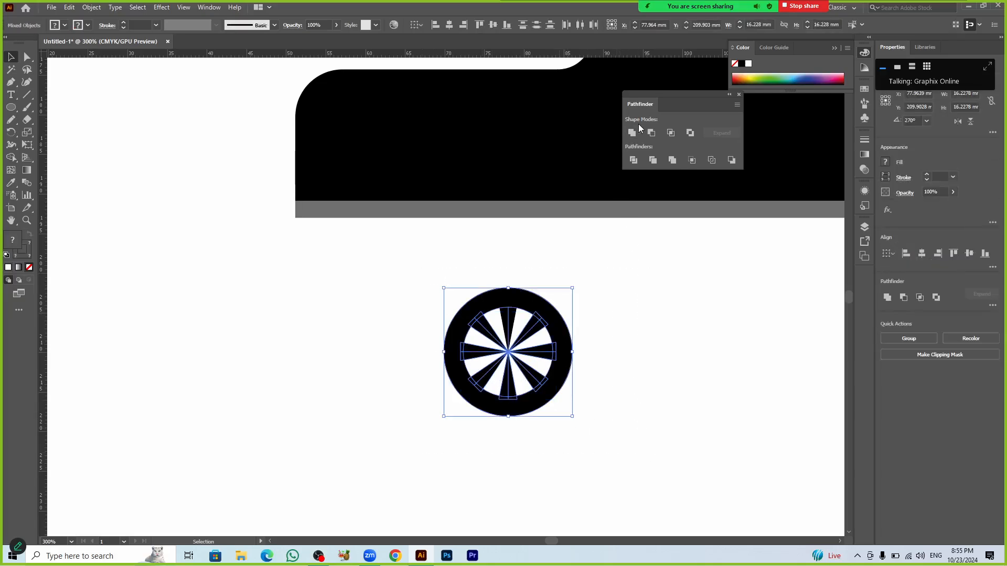
click(685, 160)
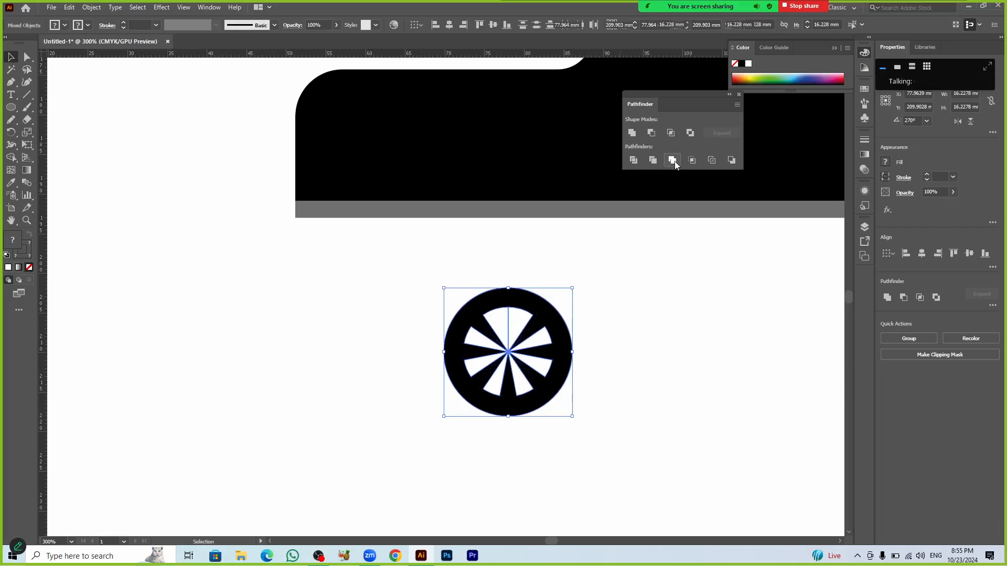
click(656, 333)
Step: Expand the appearance of the spoke pointing straight up
click(509, 321)
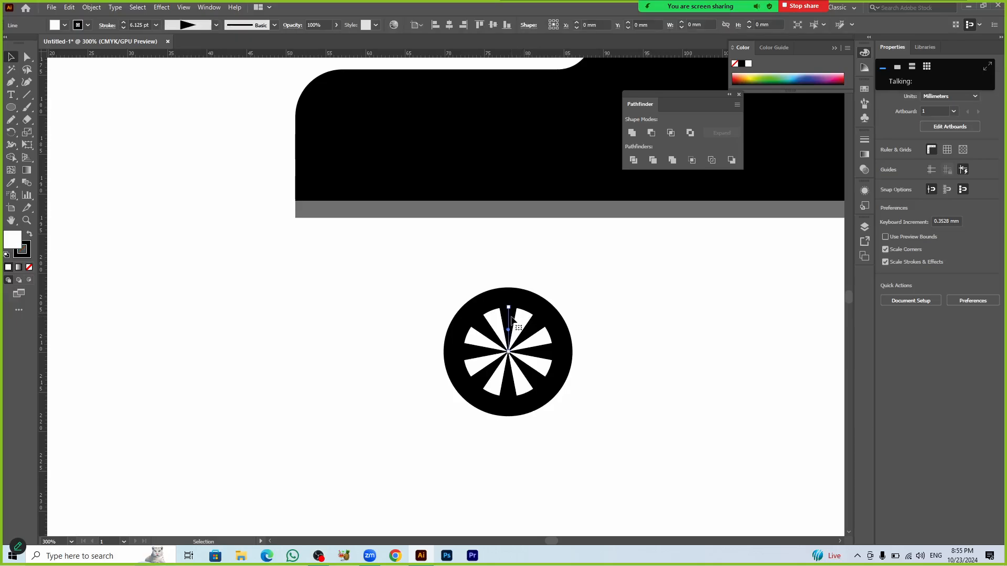
click(88, 8)
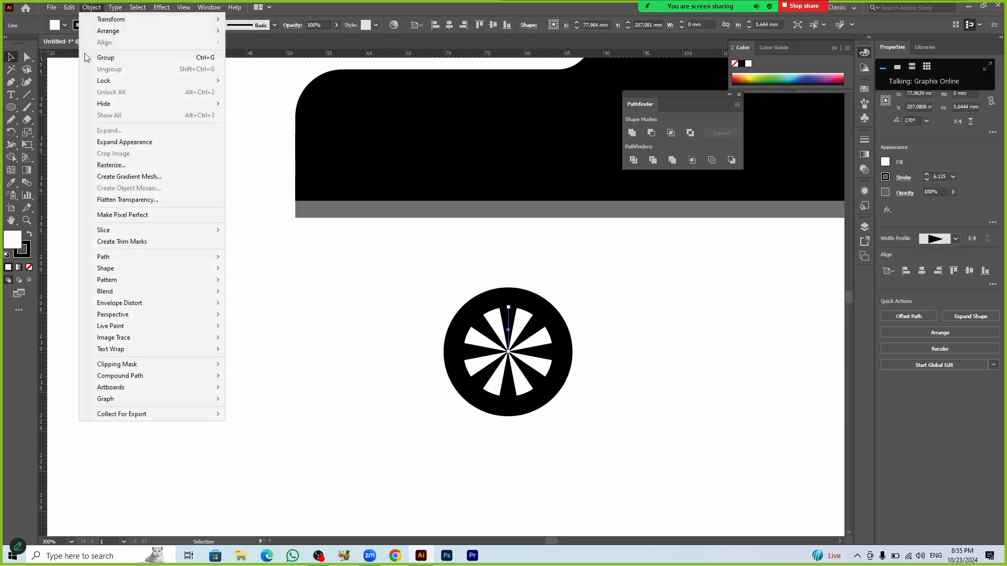
click(108, 142)
Step: Merge the ring and all eight expanded spokes of the wheel with Pathfinder Merge
drag(405, 267, 603, 450)
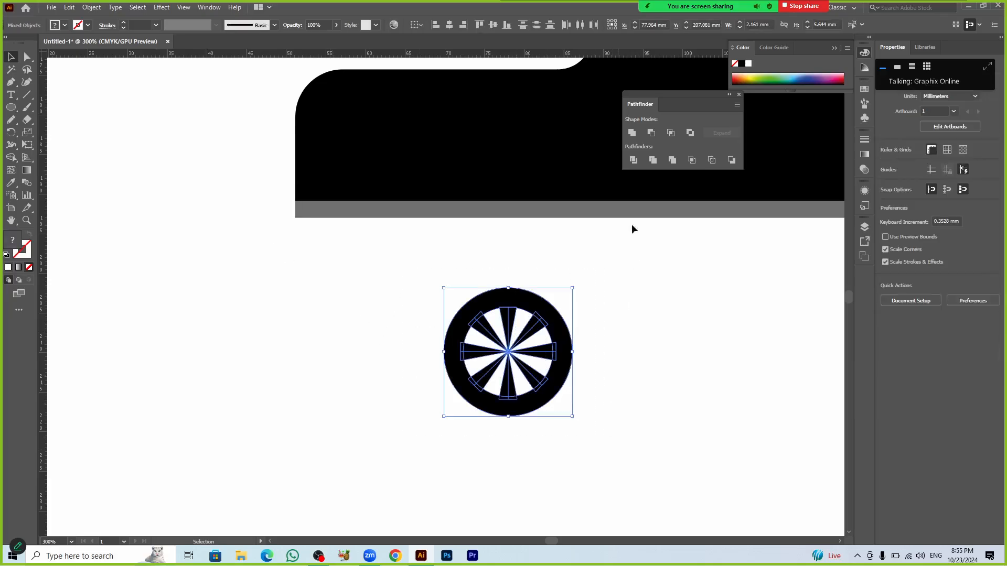
click(671, 160)
click(679, 388)
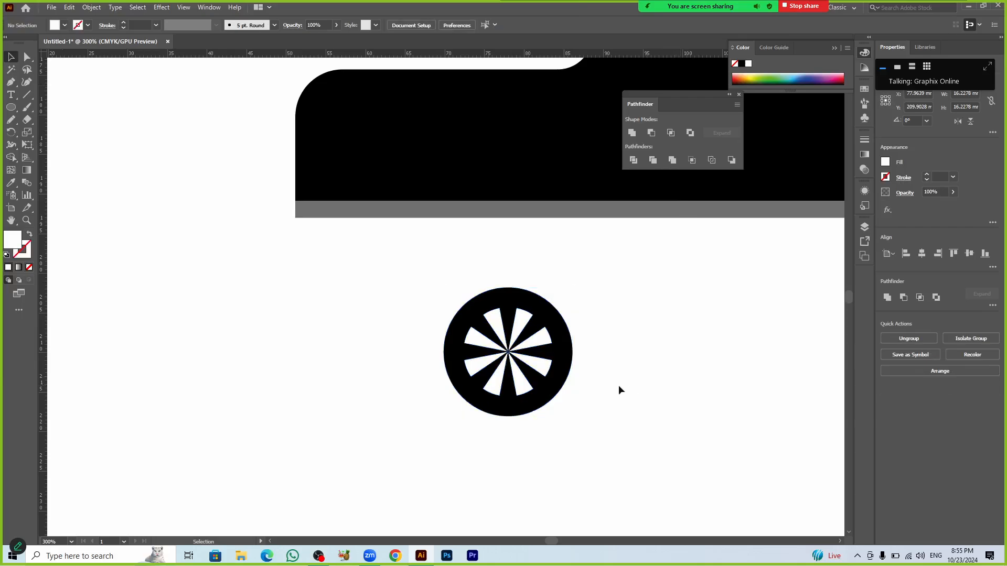
Step: Place the wheel across the grey strip under the black body, at about X 77.3 mm, Y 193 mm, and send it backward behind the body
click(550, 399)
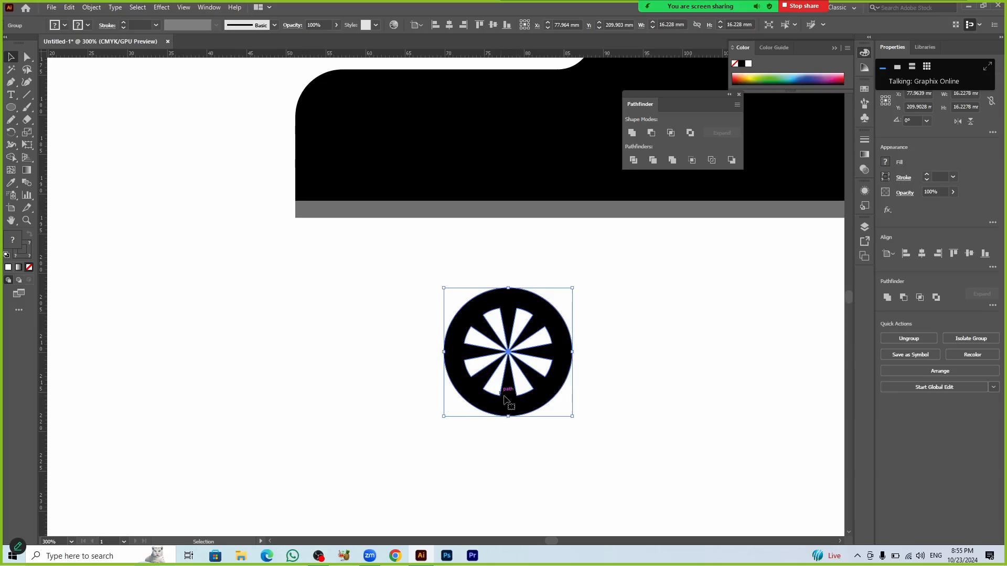
drag(503, 383, 502, 259)
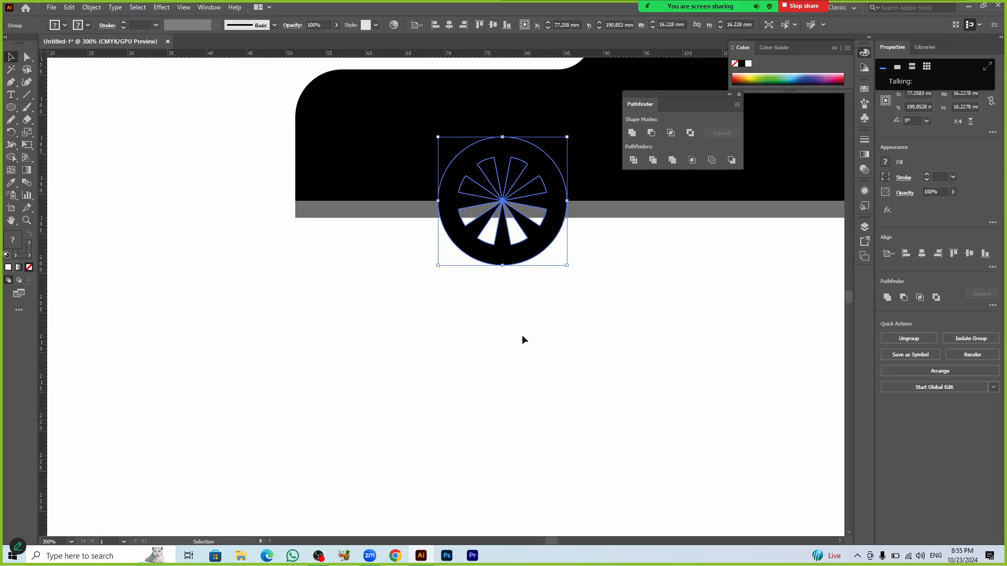
key(ctrl+[)
click(522, 339)
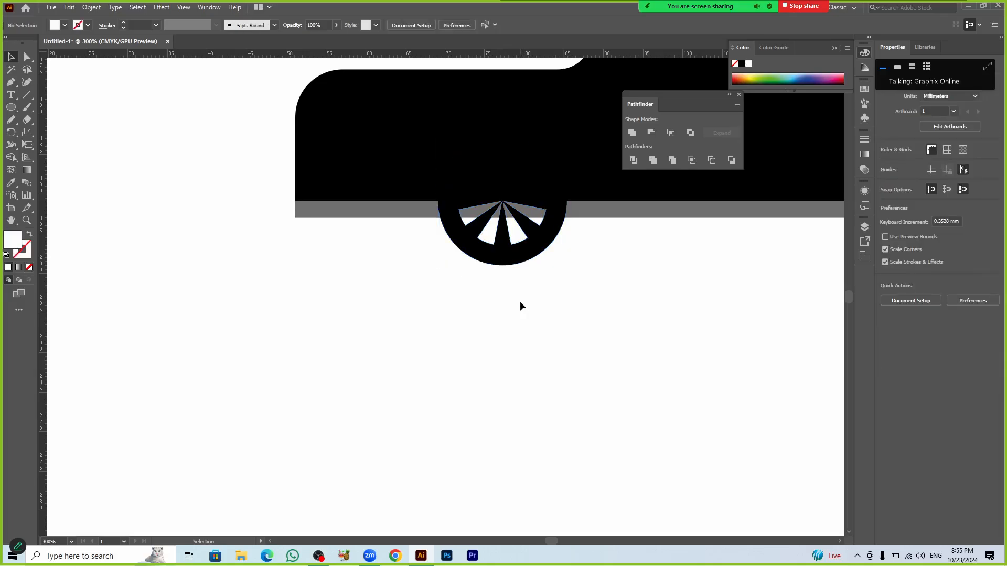
drag(520, 263, 517, 272)
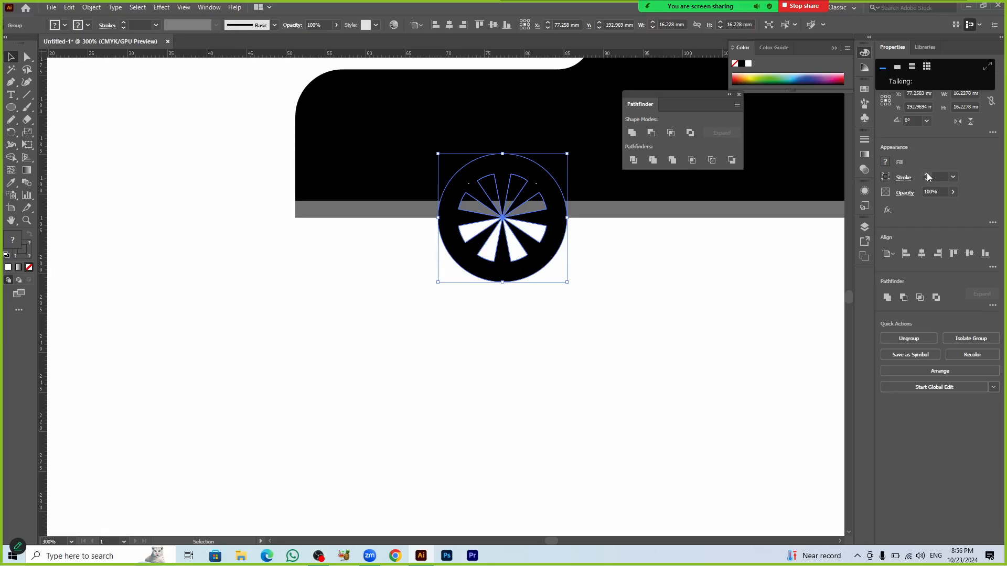
click(603, 331)
Step: Expand the fill and stroke of the placed wheel
click(545, 270)
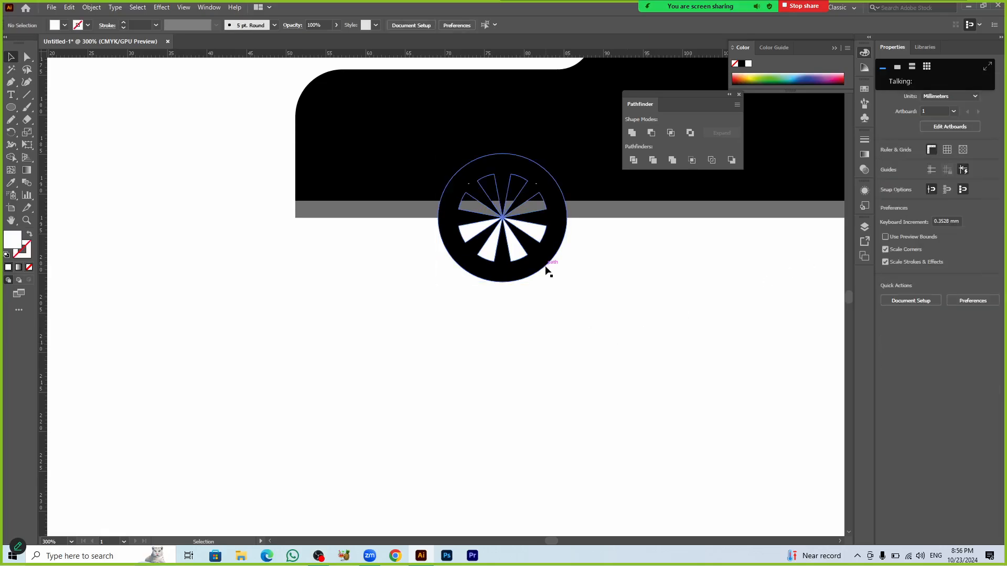
click(91, 7)
click(109, 134)
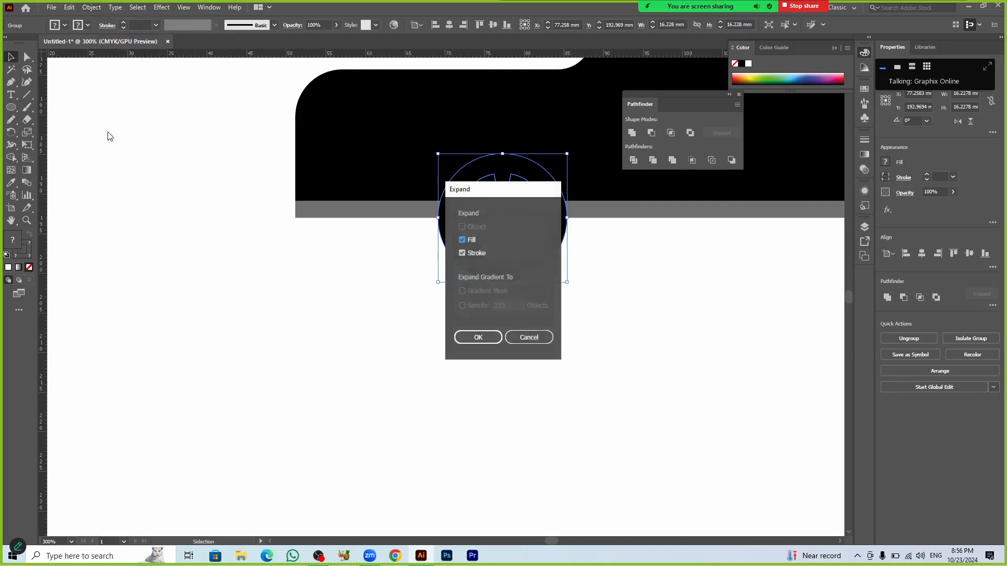
click(475, 337)
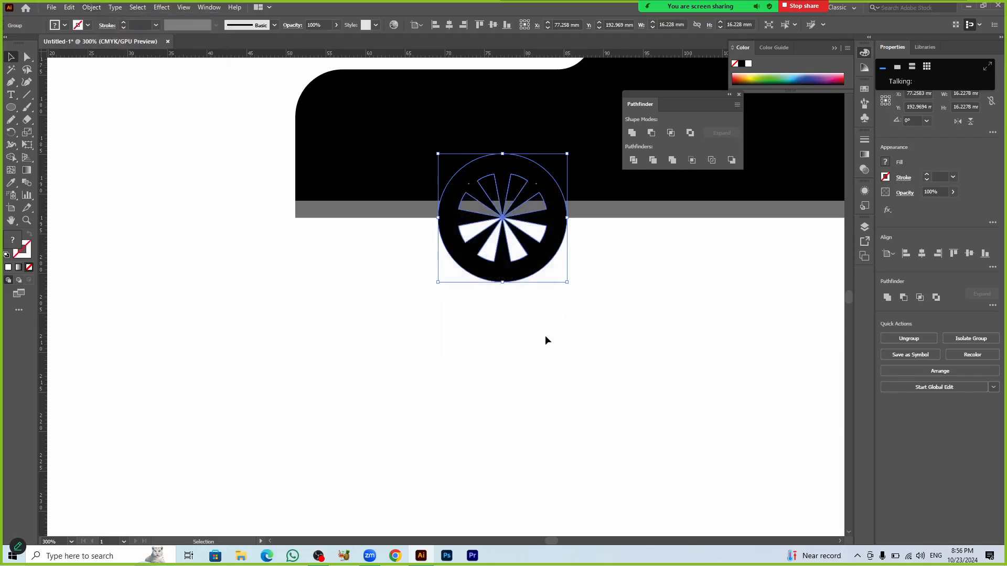
click(556, 328)
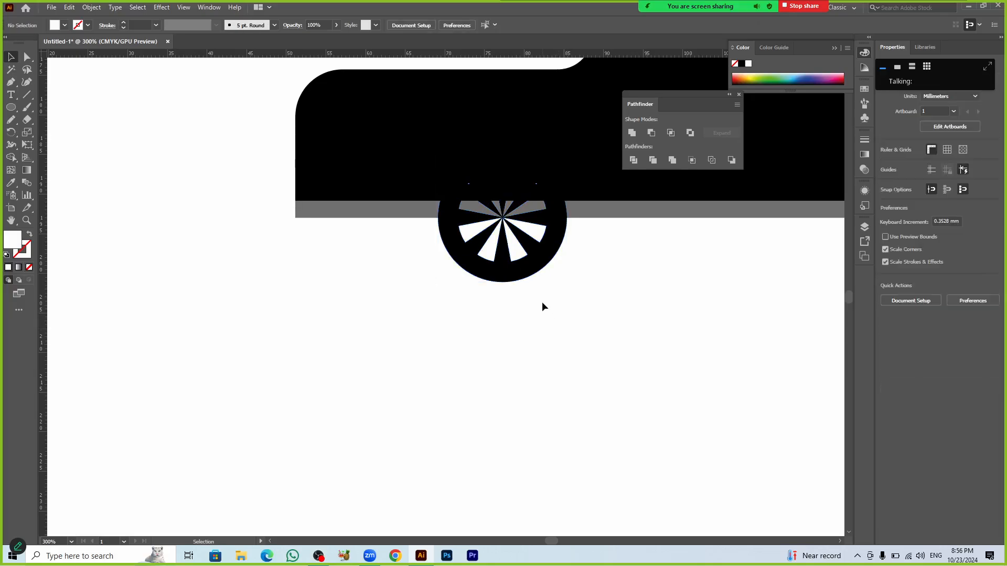
click(528, 278)
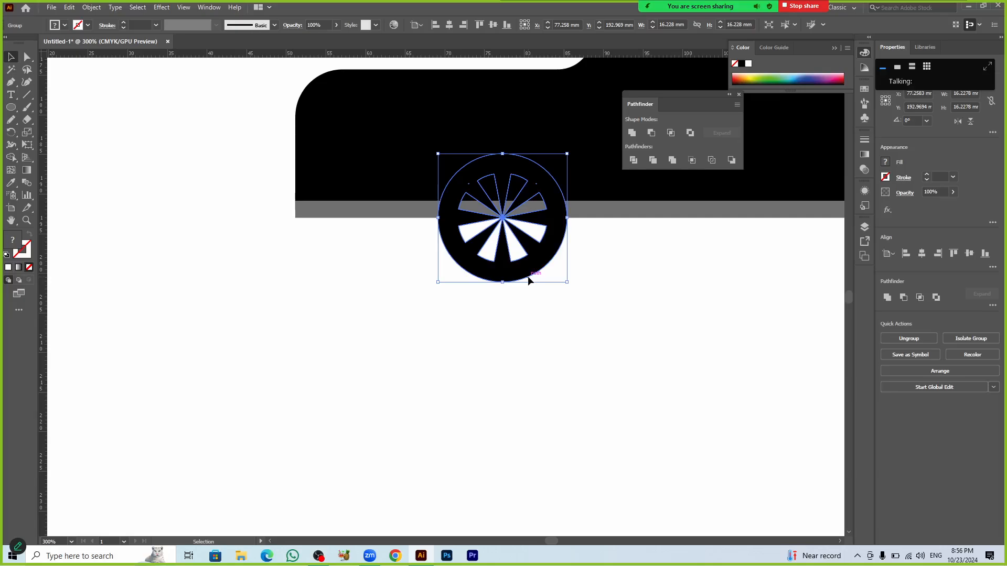
click(537, 335)
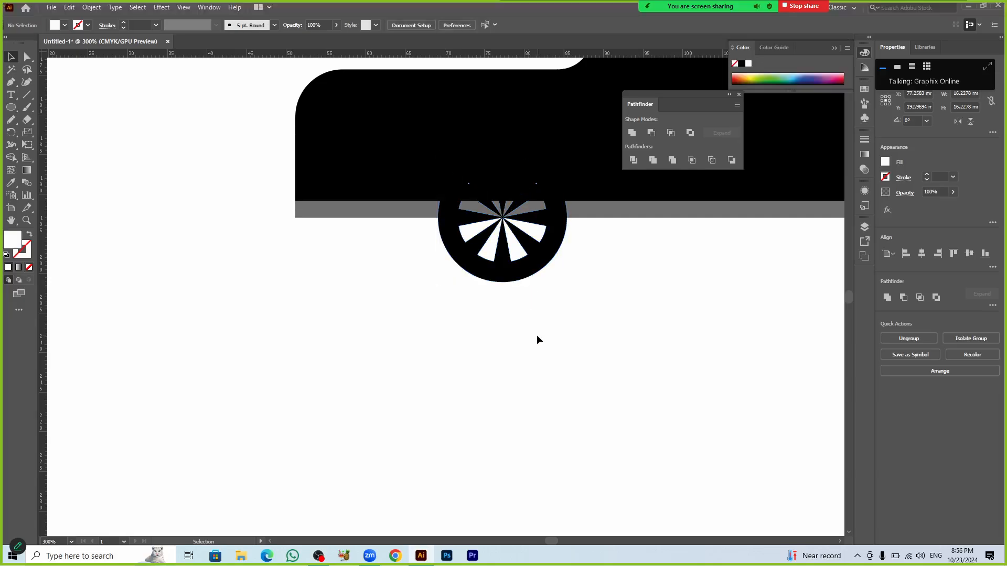
scroll(536, 334, up, 1)
scroll(536, 340, down, 1)
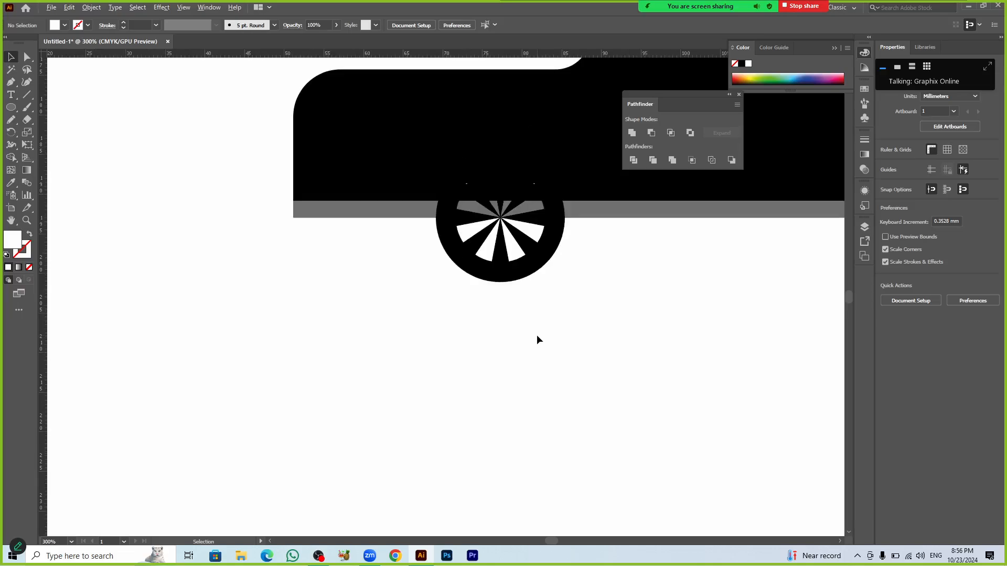
scroll(537, 339, down, 1)
scroll(536, 340, up, 1)
scroll(537, 336, down, 1)
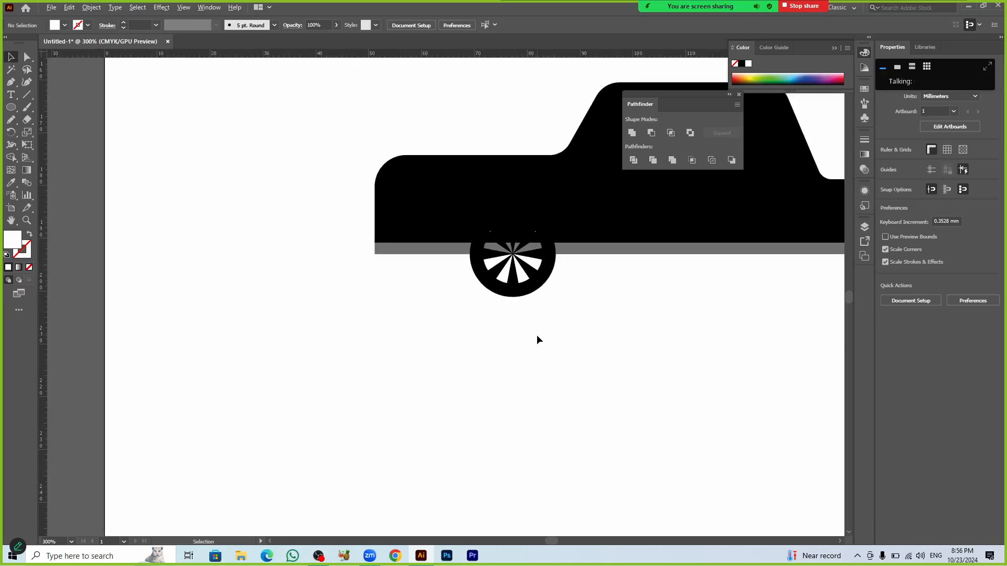
scroll(537, 336, up, 1)
Step: Fill the wheel's four upper openings with white using the Shape Builder, with the wheel, body and grey strip selected
drag(256, 108, 546, 300)
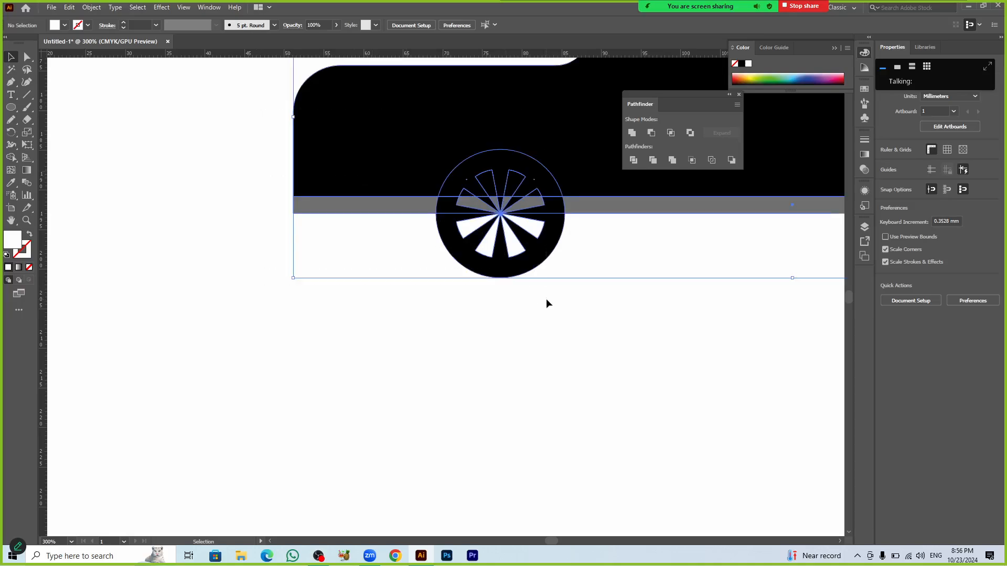
click(11, 157)
scroll(518, 291, up, 3)
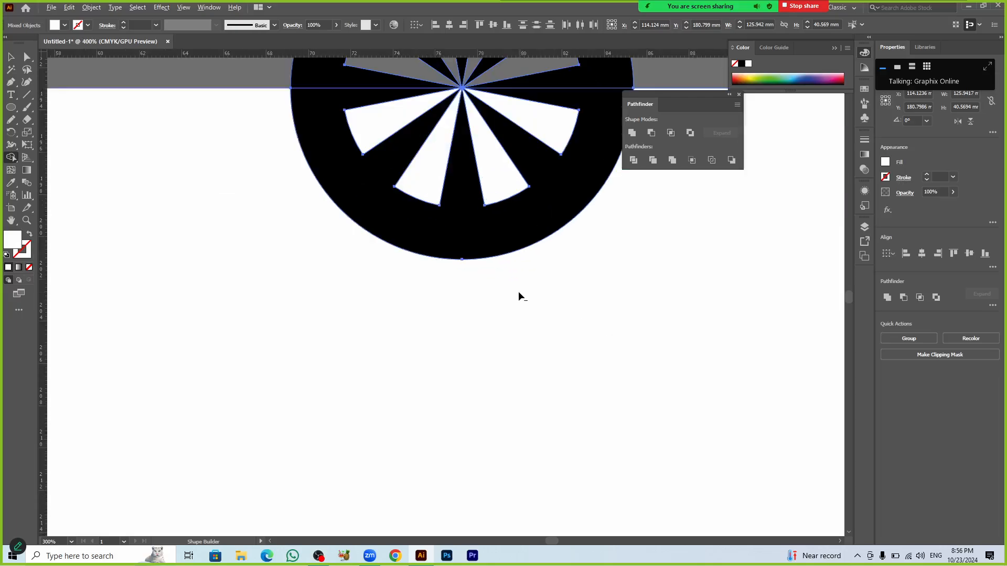
drag(656, 243, 608, 498)
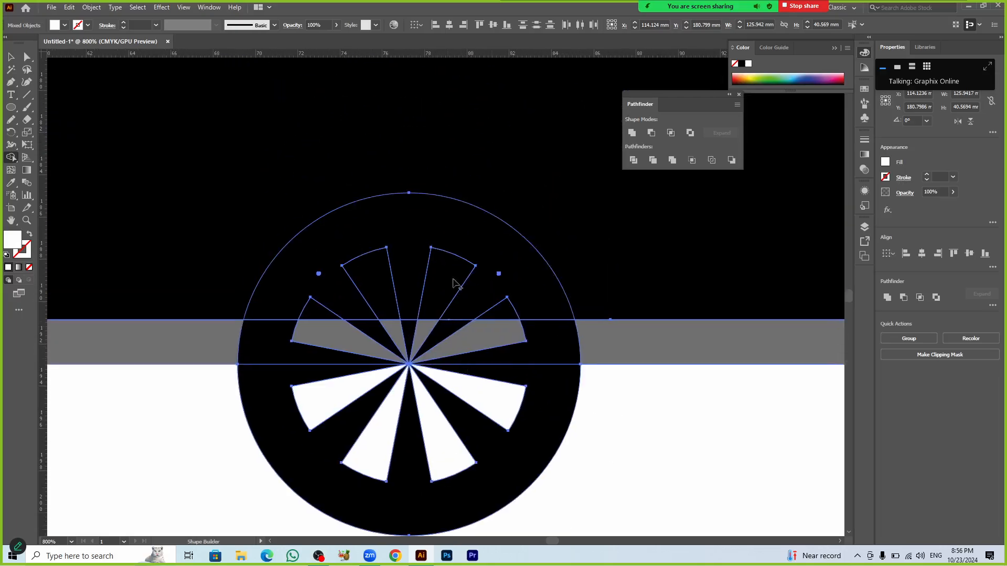
drag(448, 275, 434, 330)
drag(368, 282, 395, 336)
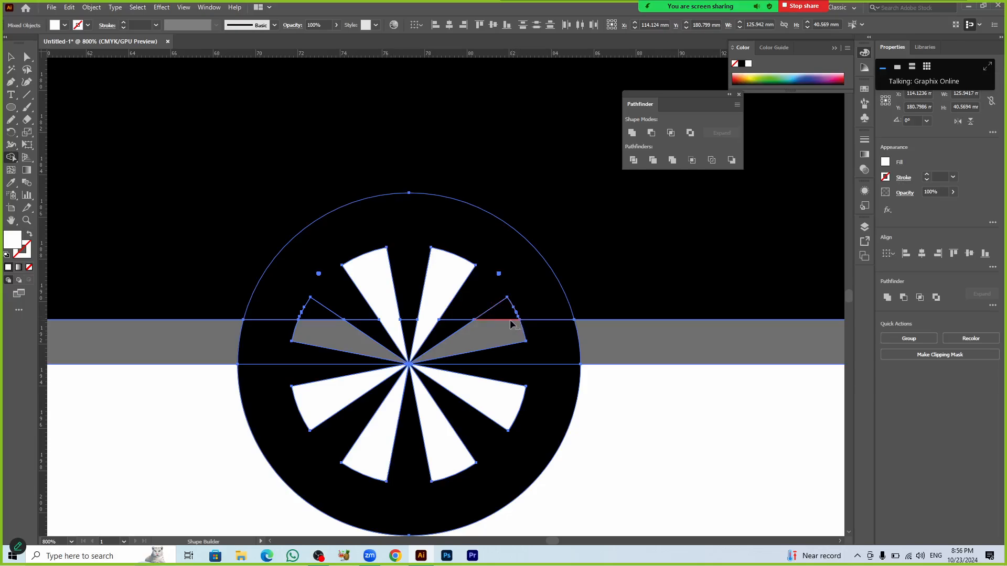
drag(505, 314, 462, 347)
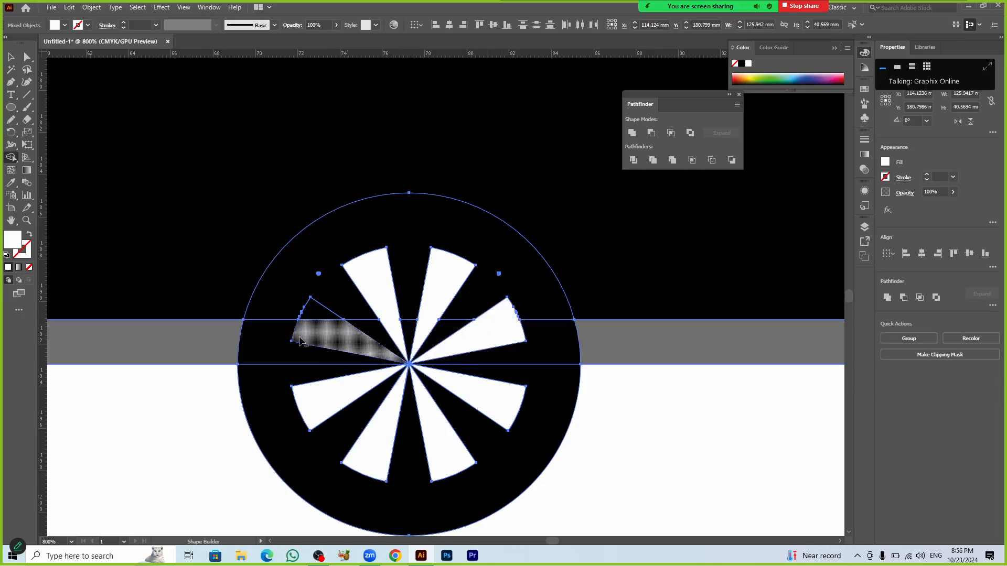
drag(313, 317, 329, 341)
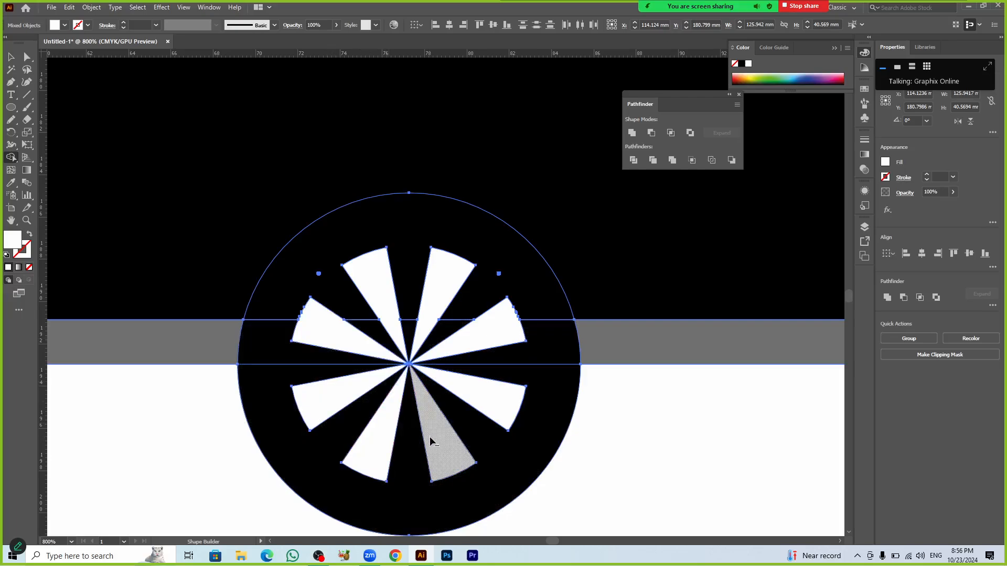
key(v)
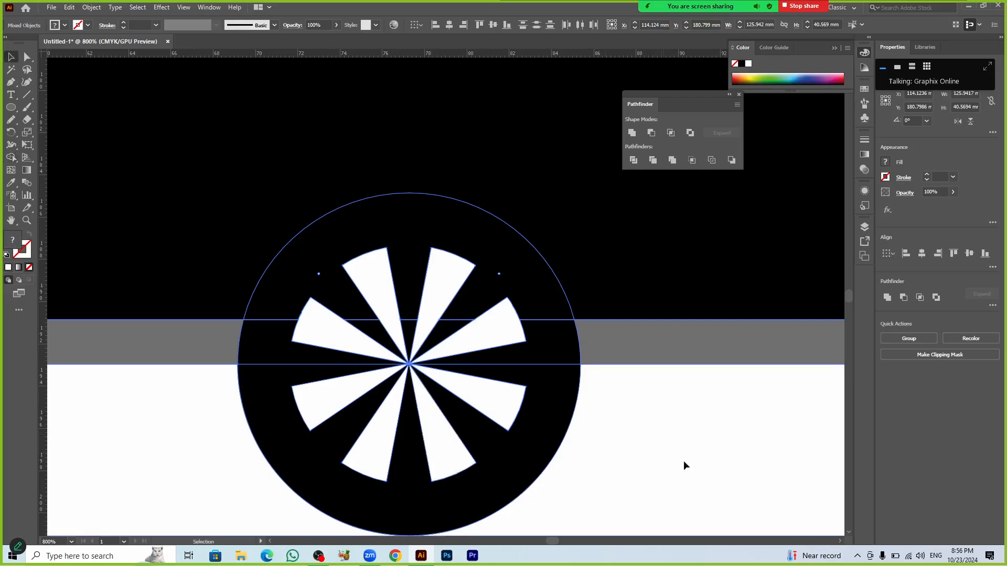
click(644, 449)
Step: Give the whole wheel a white 1 pt stroke
click(558, 449)
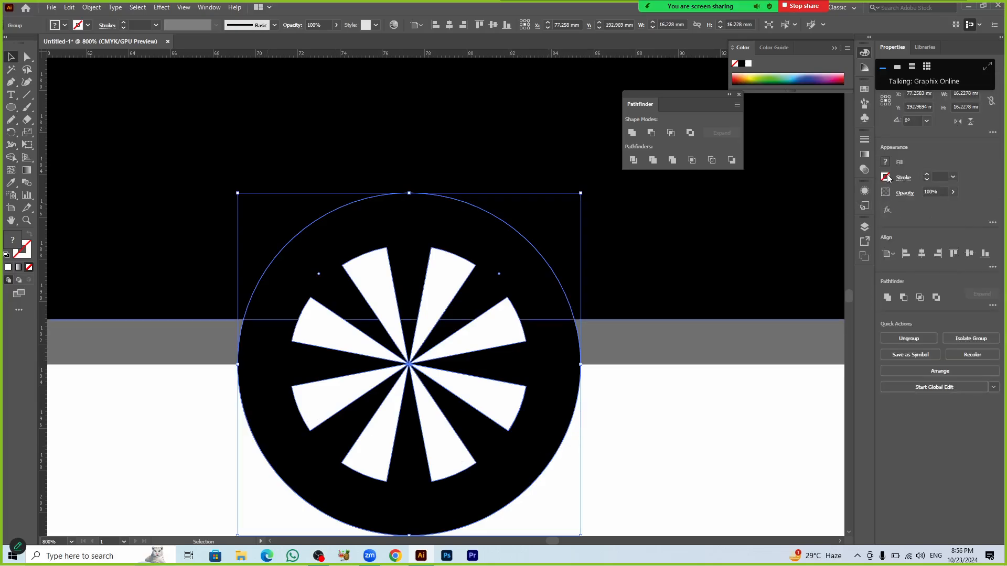
click(885, 177)
click(786, 215)
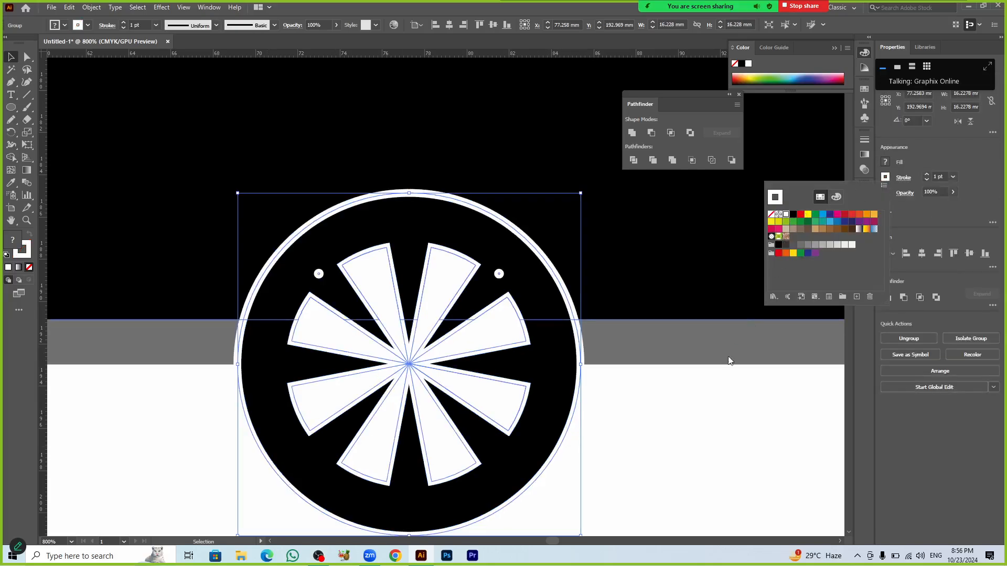
click(708, 390)
click(696, 407)
Step: Try a 2 pt stroke on the wheel, and set it back to 1 pt
scroll(693, 403, down, 2)
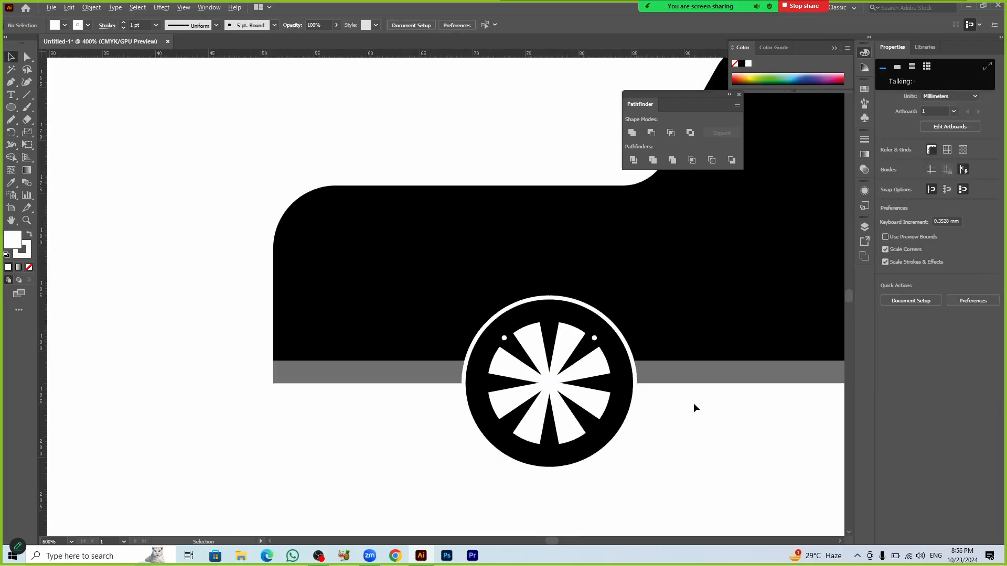
drag(724, 440, 577, 399)
scroll(577, 397, down, 1)
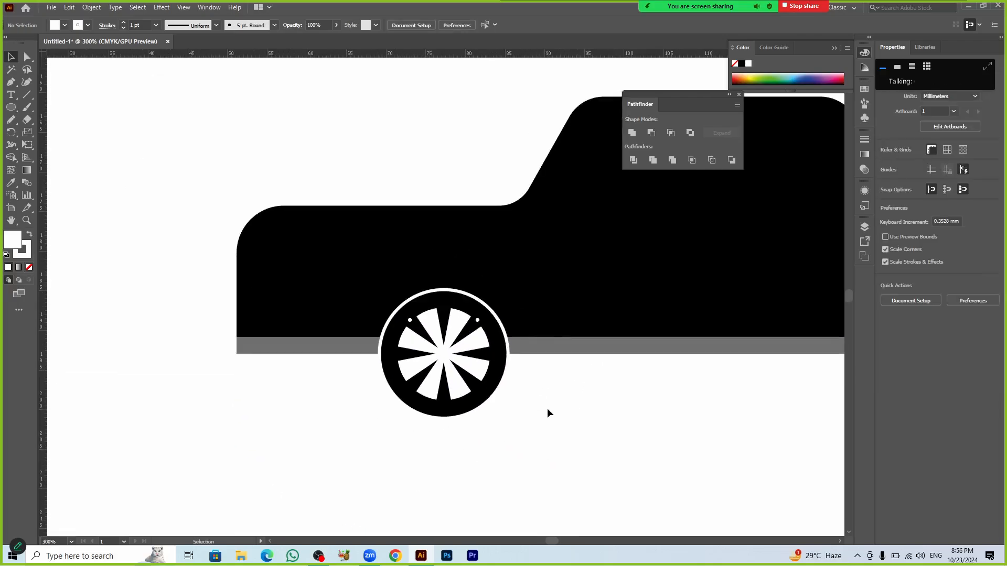
click(491, 400)
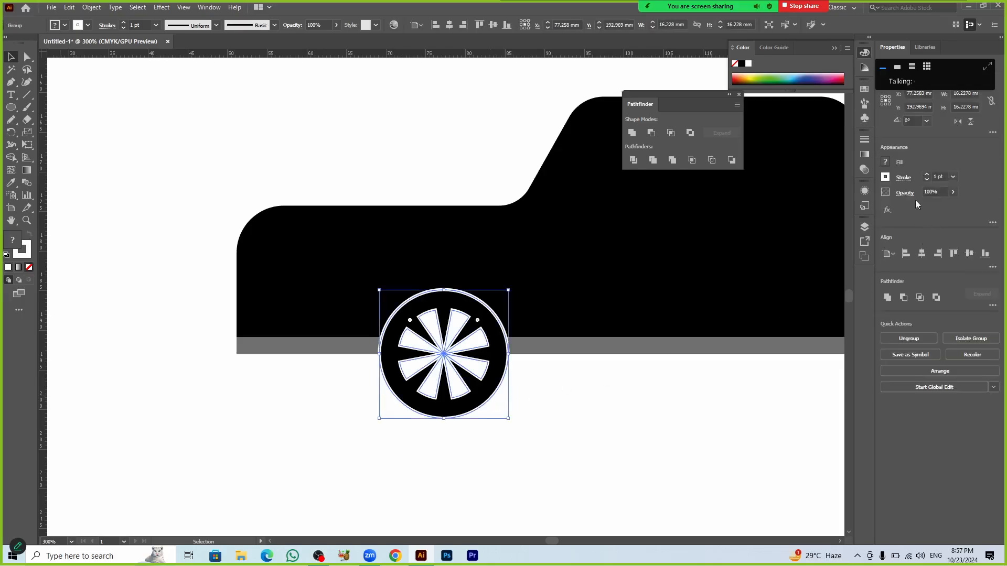
click(928, 175)
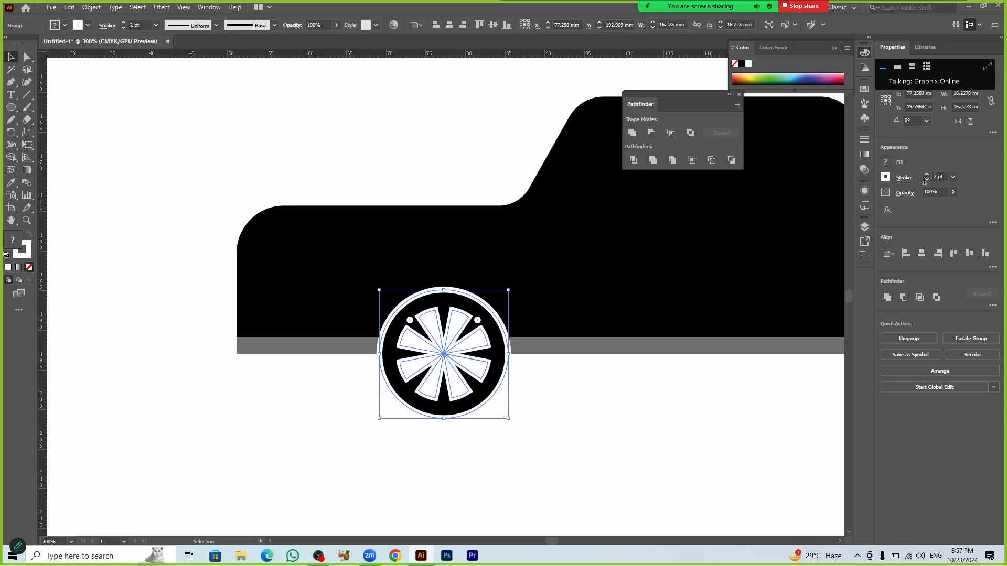
click(927, 180)
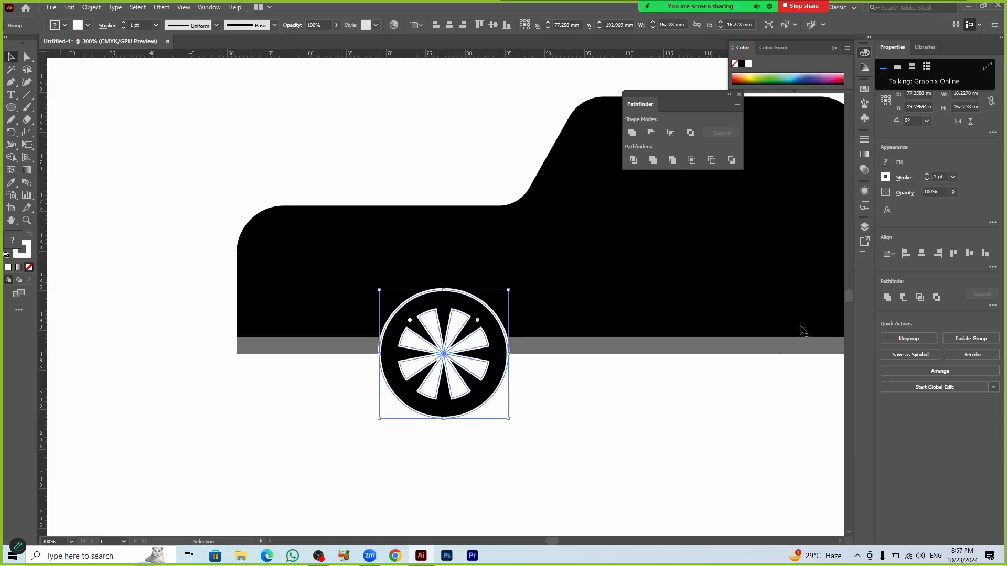
click(672, 405)
Step: Duplicate the wheel horizontally to under the low curved end of the body, at about X 145.3 mm, Y 193 mm
scroll(672, 405, down, 1)
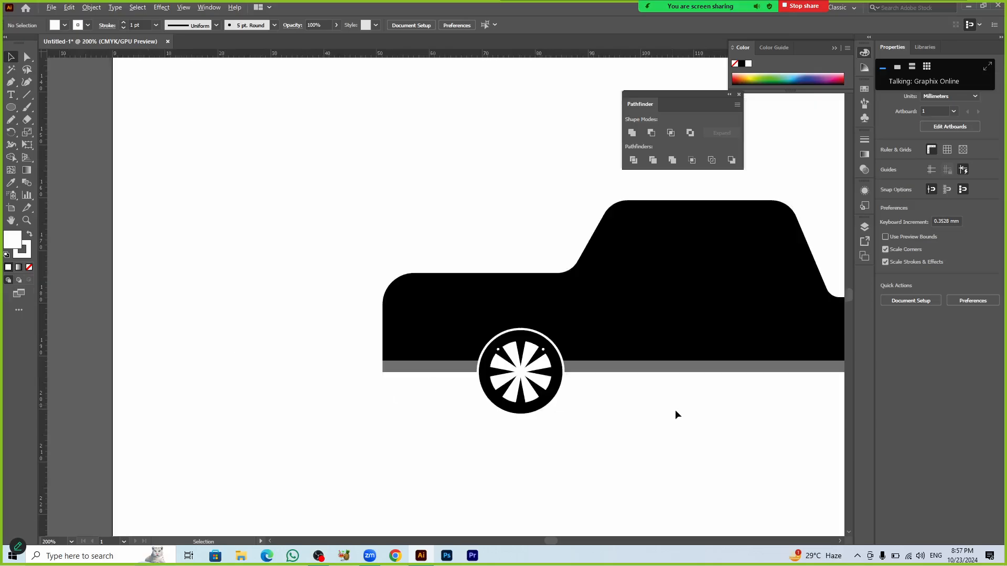
drag(675, 410, 369, 379)
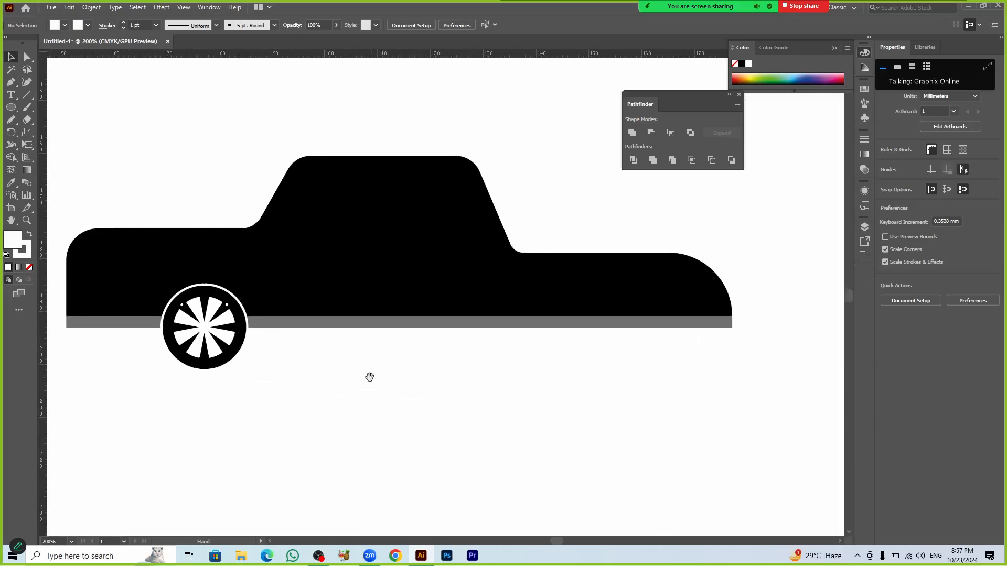
drag(231, 346, 597, 332)
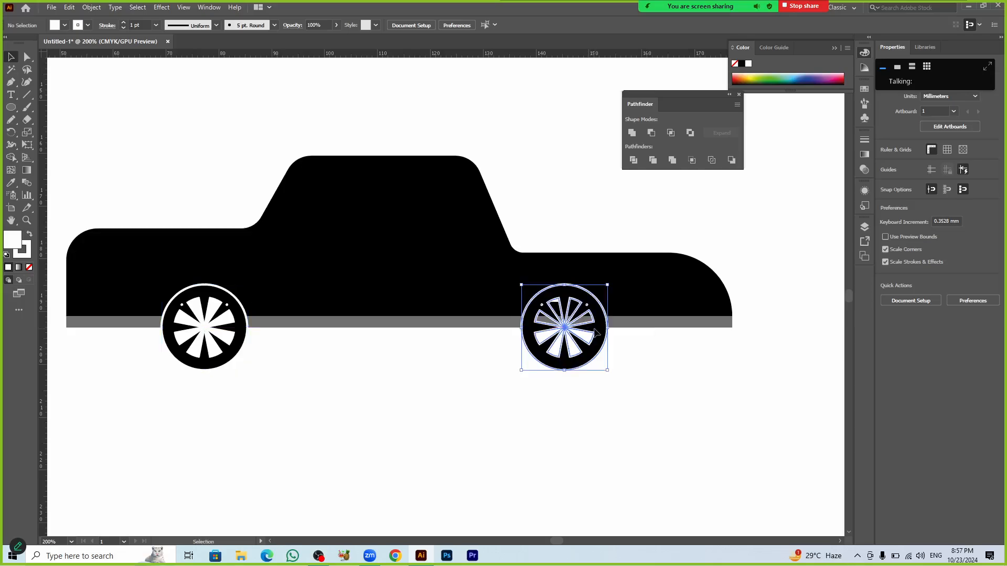
click(629, 397)
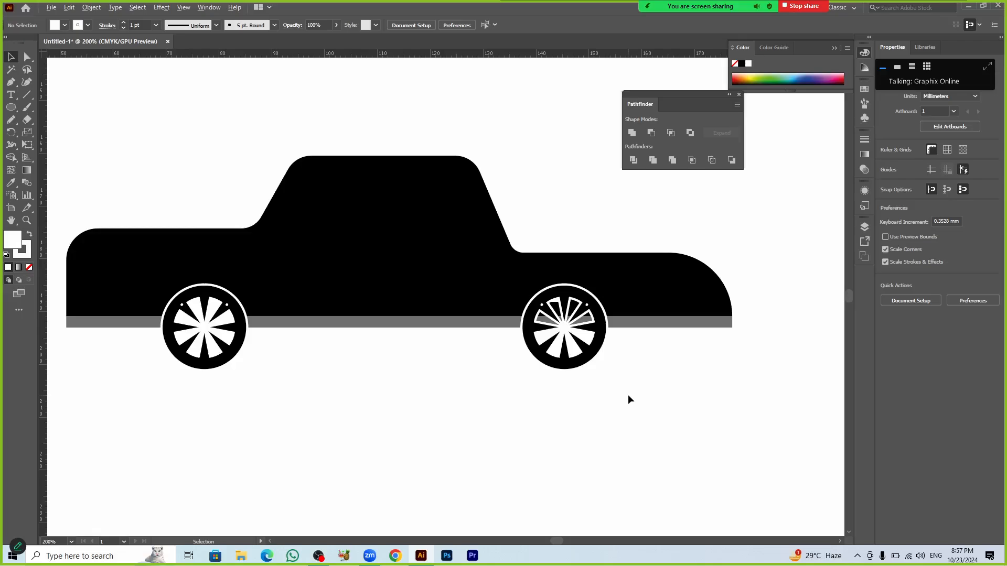
Step: Fill the two uppermost openings of the duplicated wheel with white where they overlap the black body, using the Shape Builder
scroll(627, 395, up, 2)
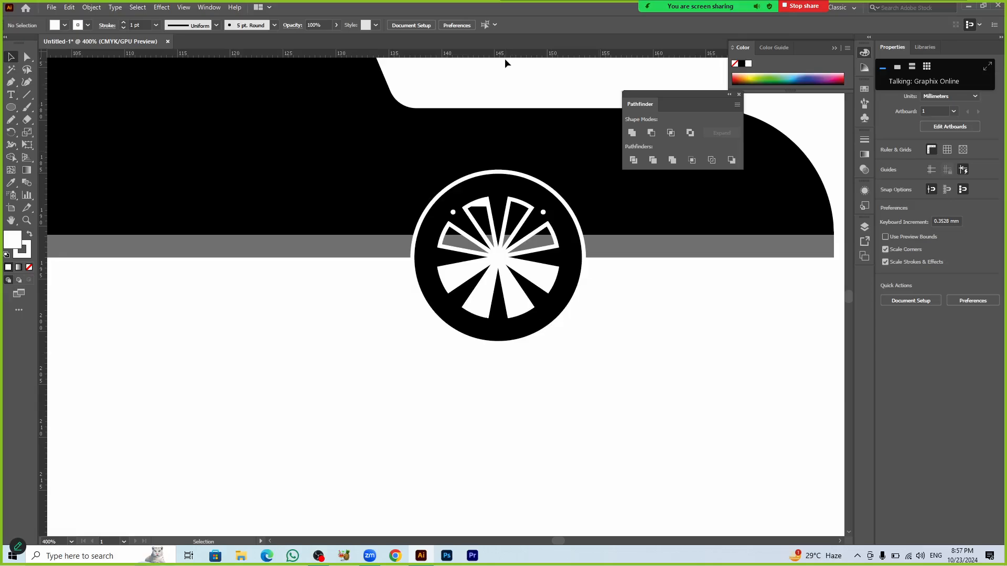
click(537, 214)
shift+click(676, 228)
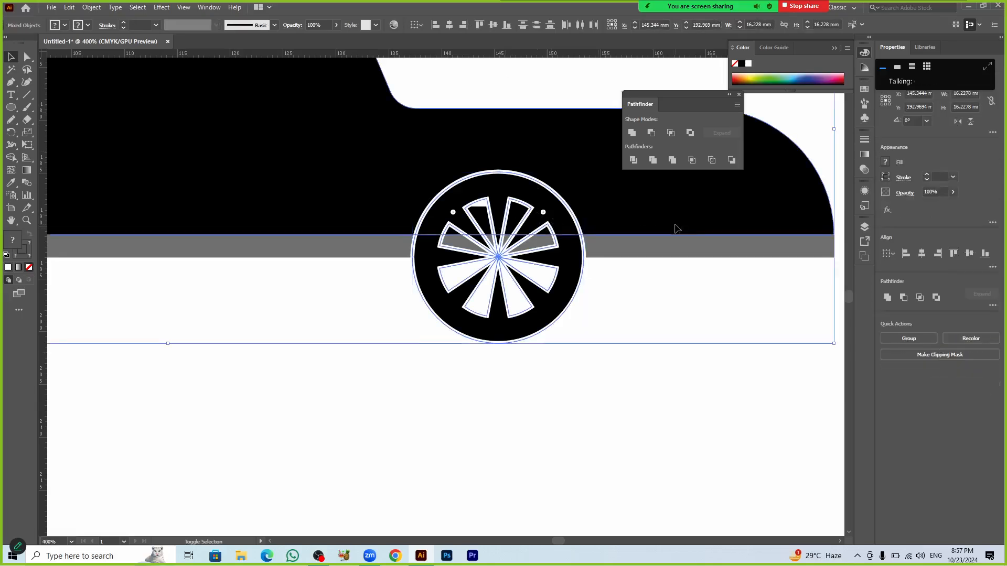
key(shift+m)
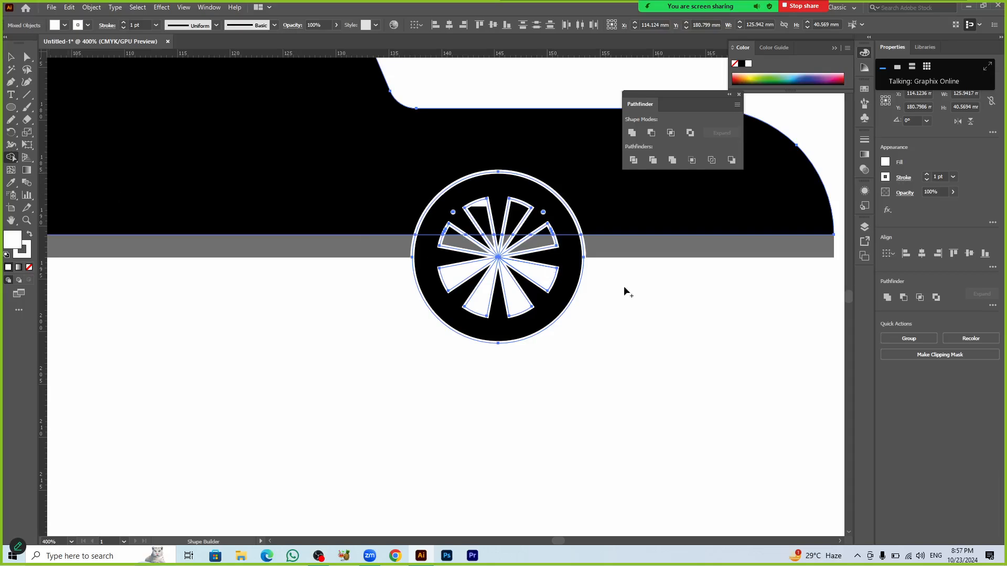
click(480, 210)
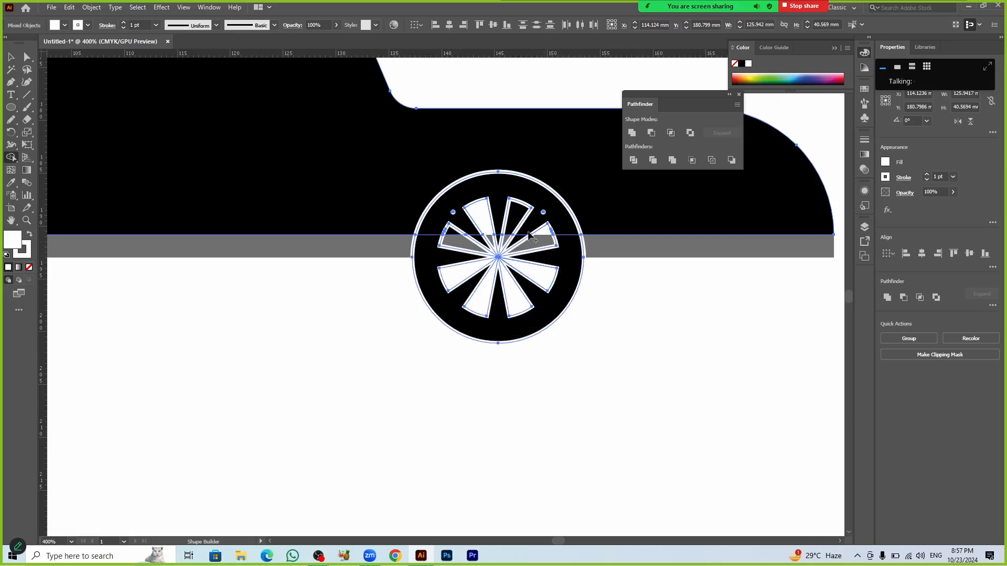
click(513, 224)
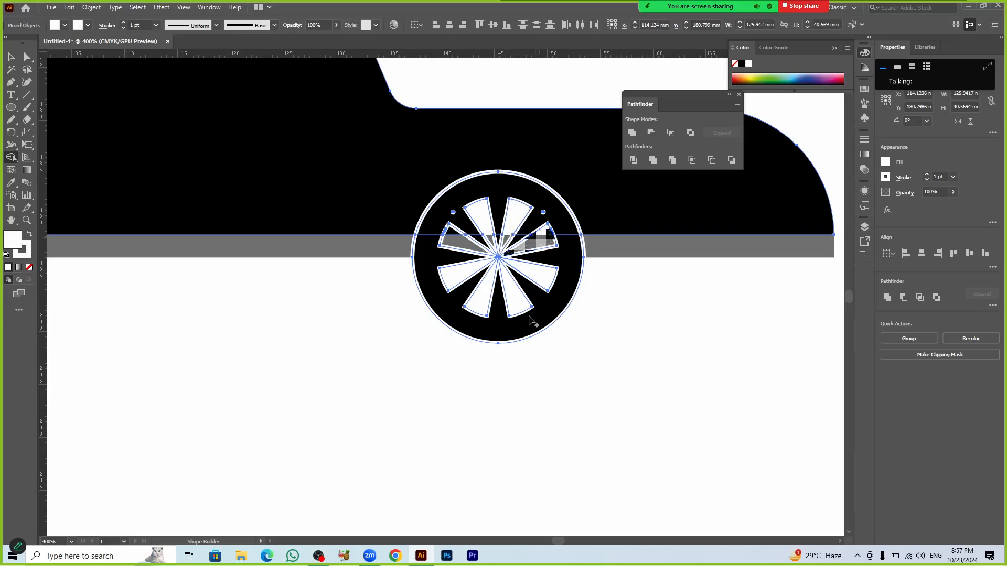
scroll(504, 293, up, 3)
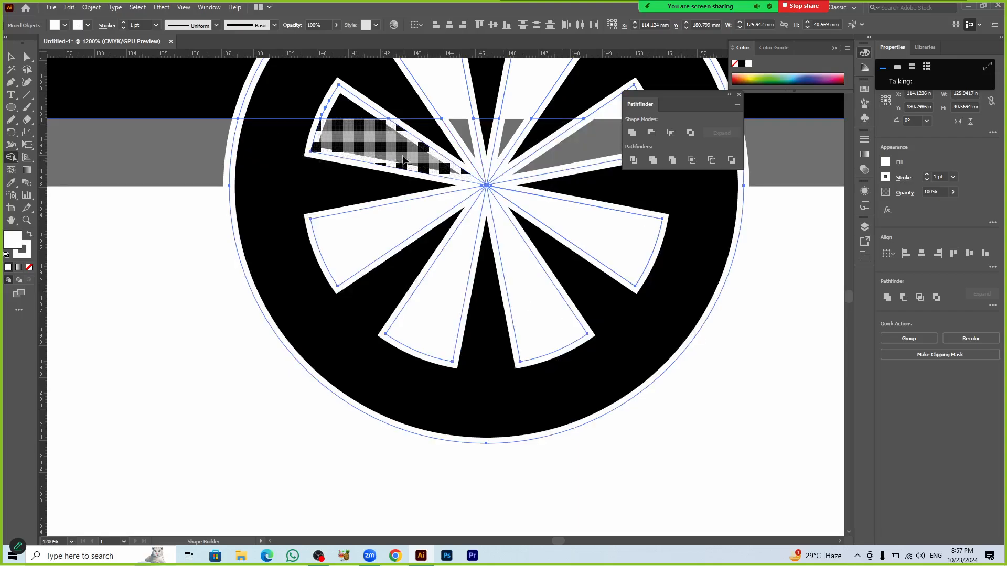
Step: Try to remove the stroke from the selected duplicate wheel and body
click(886, 179)
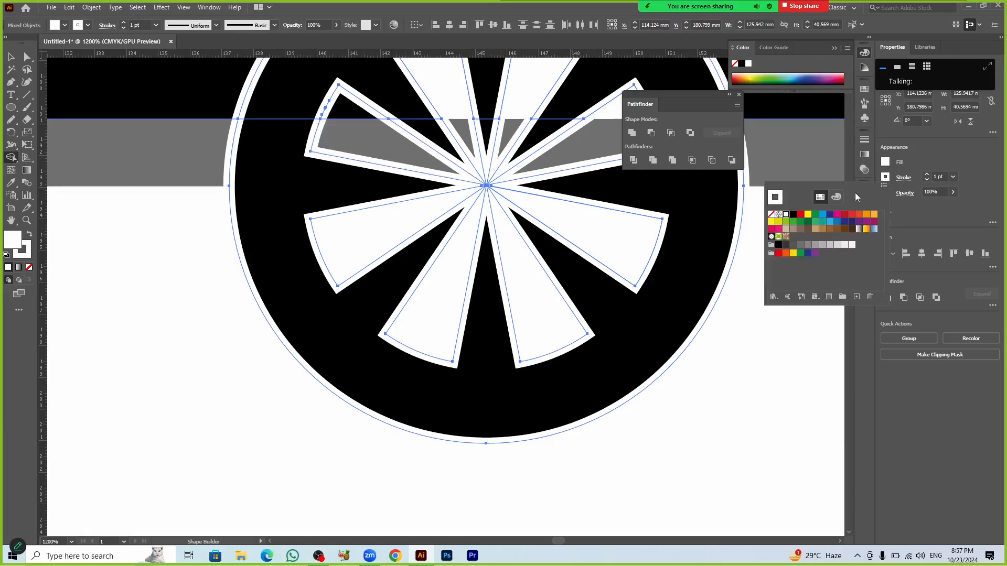
click(770, 214)
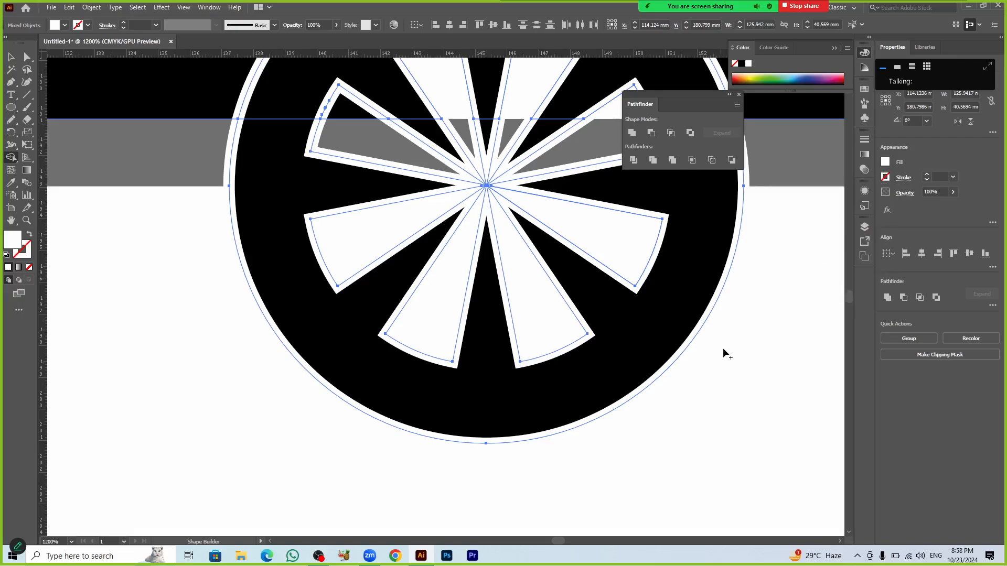
key(v)
click(737, 401)
Step: Delete both wheels under the vehicle body, leaving the separate white opening pieces in place
scroll(737, 401, down, 3)
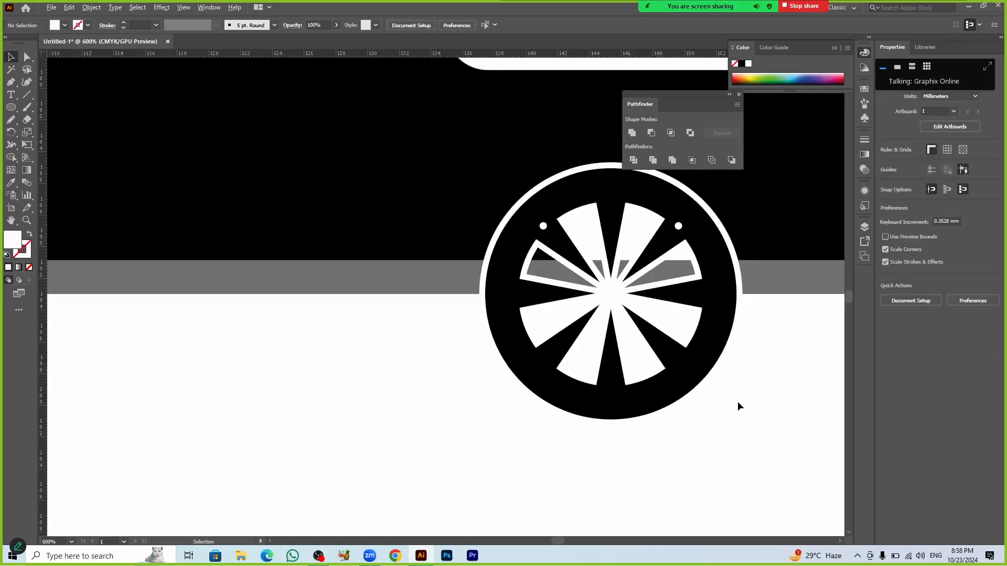
scroll(737, 402, down, 3)
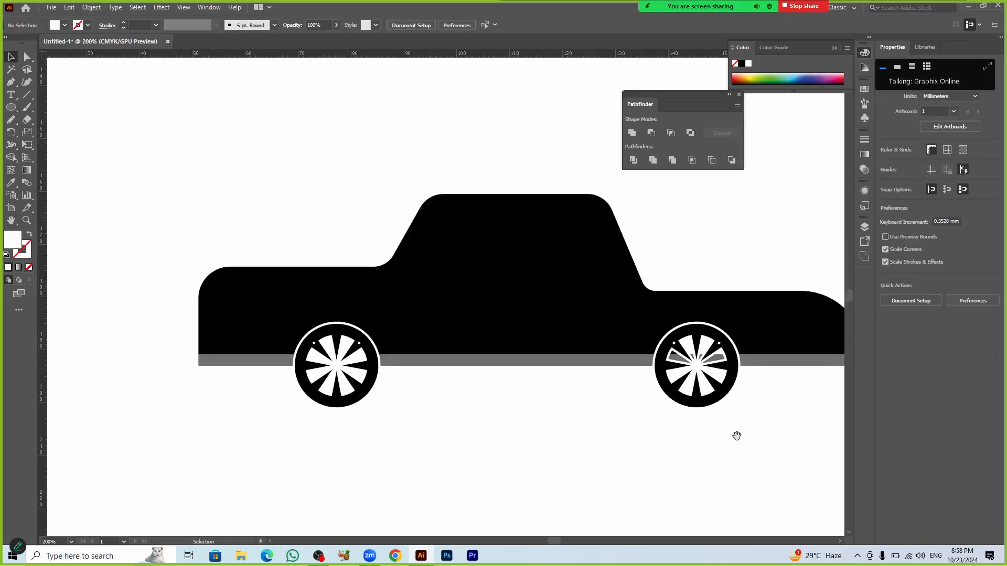
drag(737, 436, 614, 425)
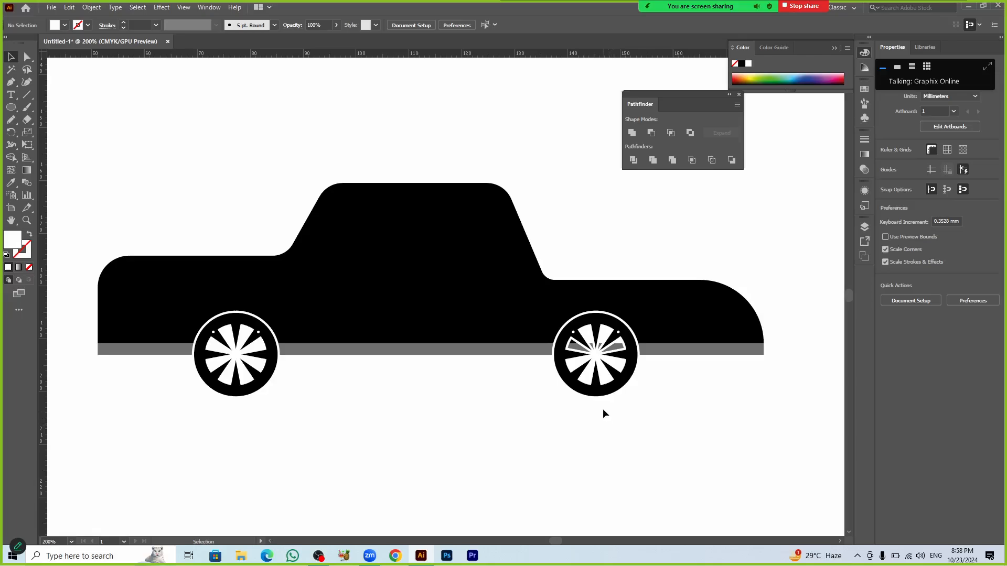
click(598, 367)
key(ctrl+shift+bracketleft)
click(315, 365)
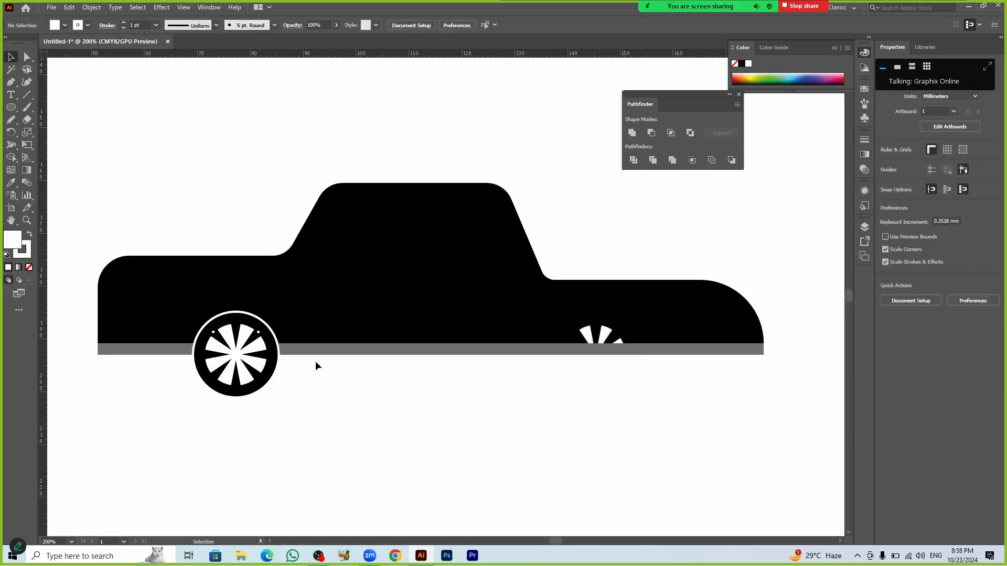
click(268, 373)
key(ctrl+shift+bracketleft)
click(373, 388)
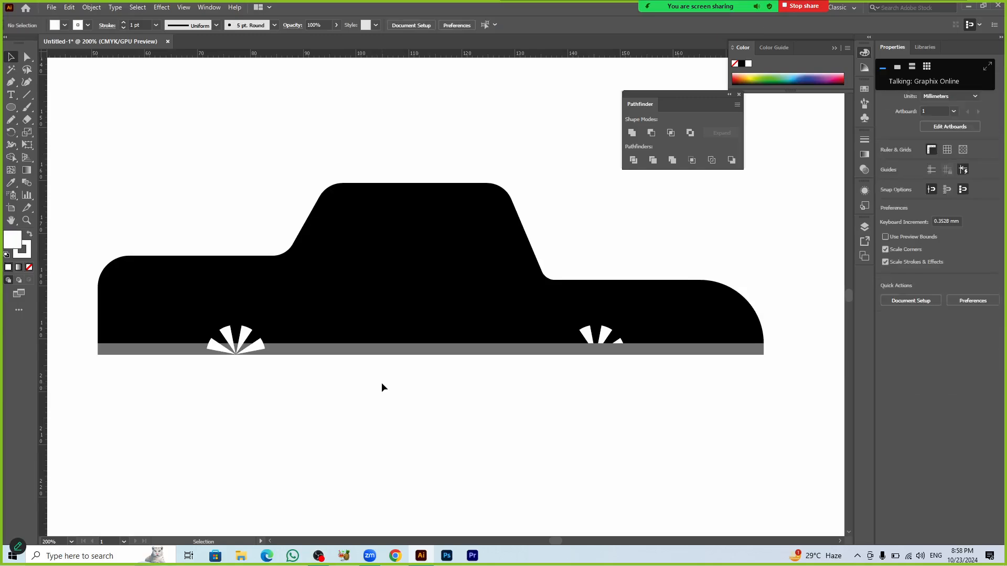
Step: Undo the wheel deletion, the duplicate wheel and the white opening fills, back to the single grouped wheel under the vehicle body
click(590, 337)
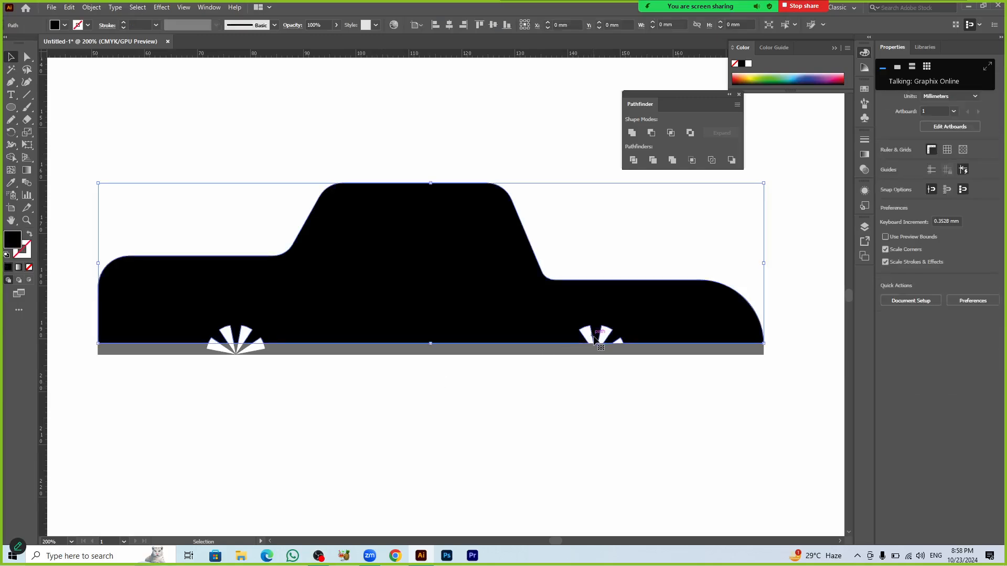
key(a)
key(ctrl+shift+bracketleft)
shift+click(599, 381)
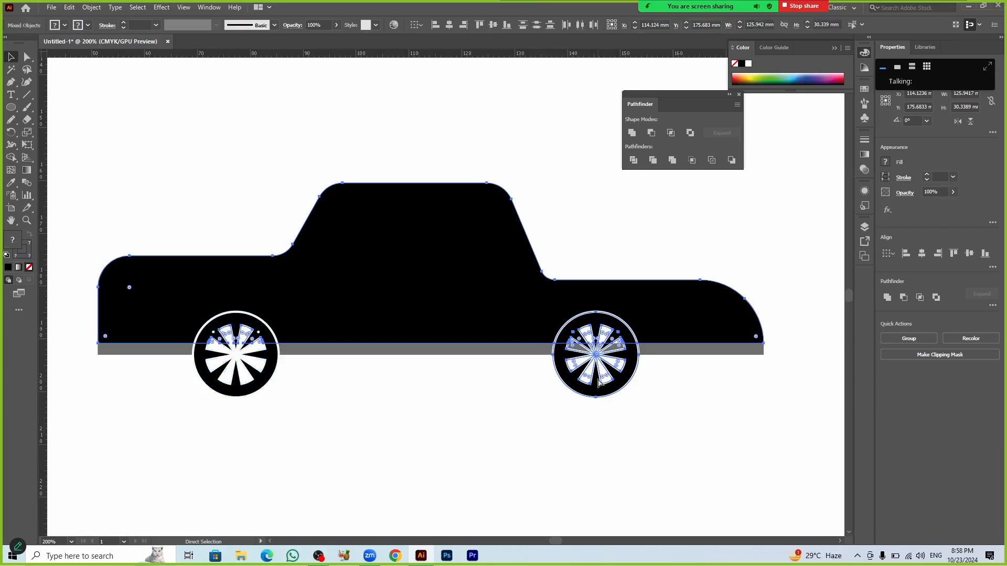
key(ctrl+z)
key(ctrl+z)
key(ctrl+z)
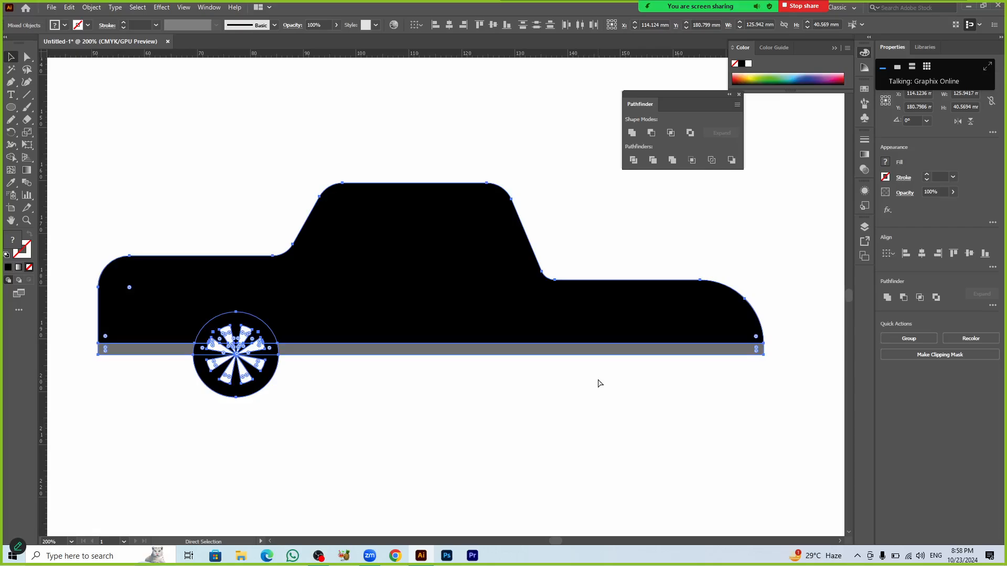
key(ctrl+z)
key(ctrl+z)
key(ctrl+z)
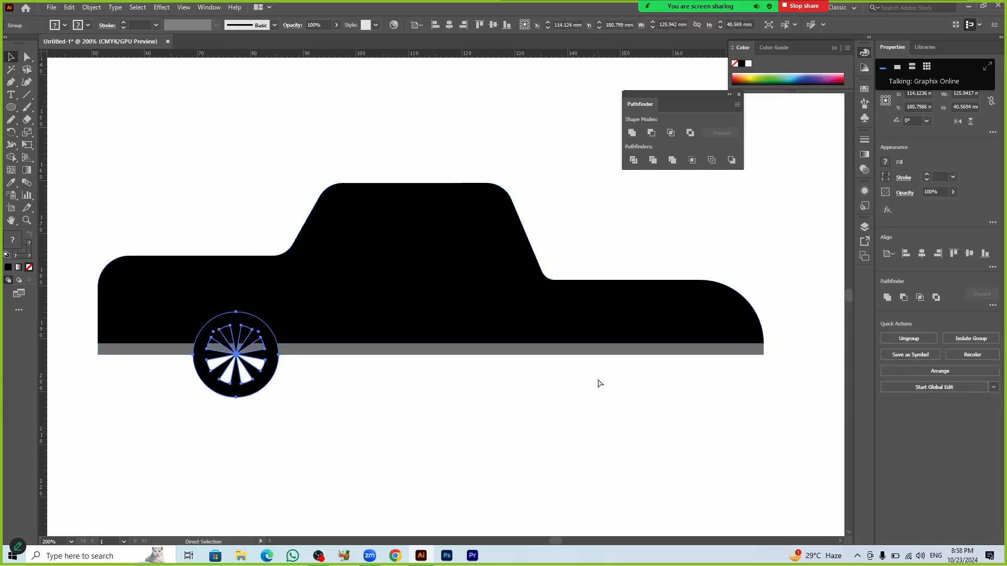
Step: Delete the remaining spoked wheel from under the vehicle body
key(v)
click(389, 442)
click(258, 394)
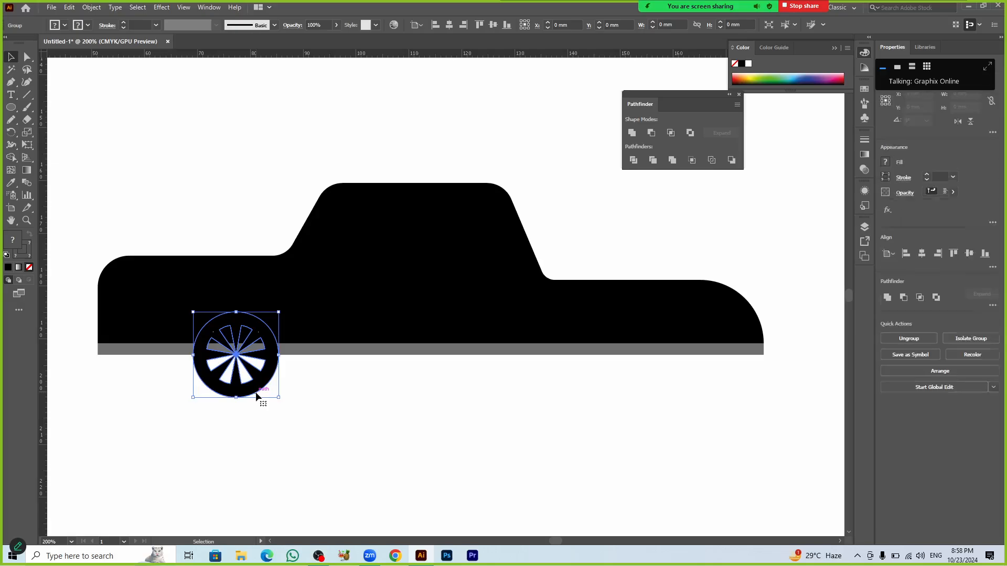
key(Delete)
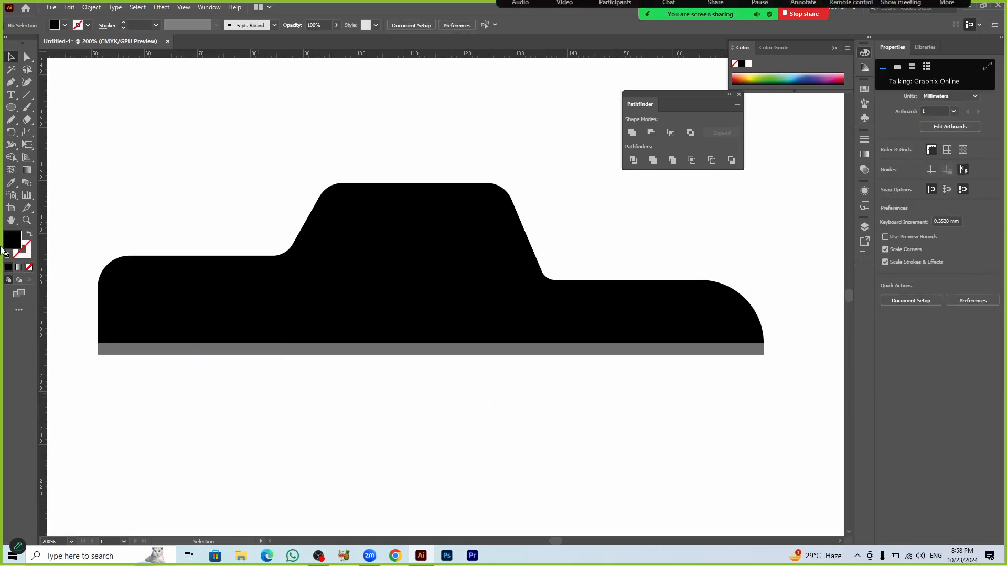
Step: Draw two concentric black circles below the body, about 17.6 mm and 11.3 mm in diameter, centred at about X 114.3 mm, Y 204.6 mm
click(11, 107)
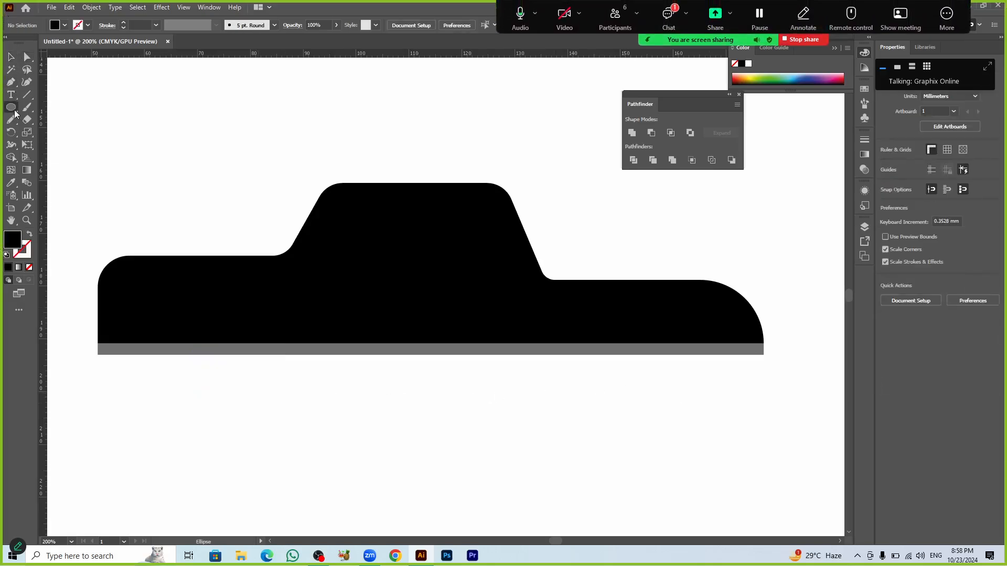
mouse_move(430, 416)
mouse_down()
mouse_move(479, 463)
mouse_move(468, 451)
mouse_up()
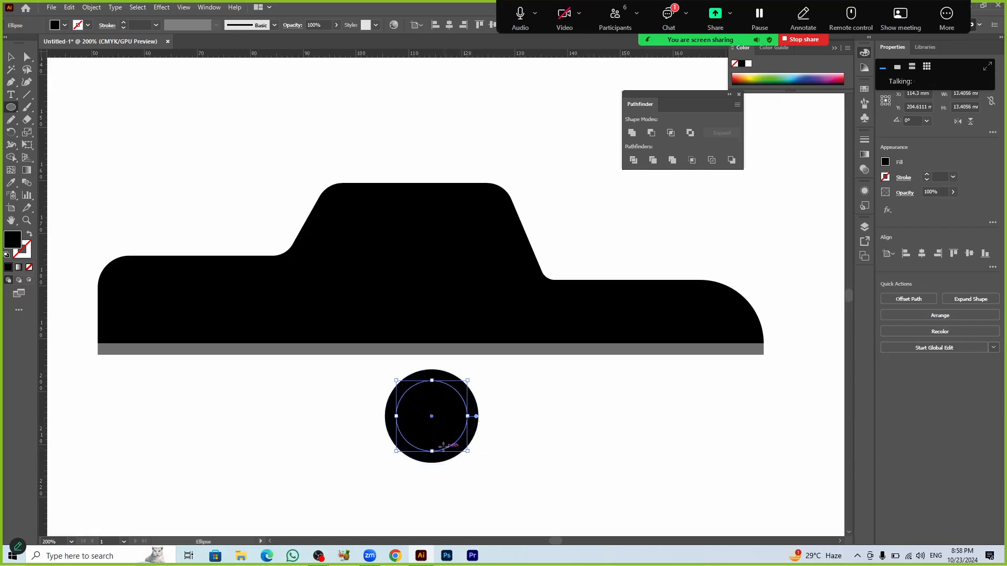
click(468, 454)
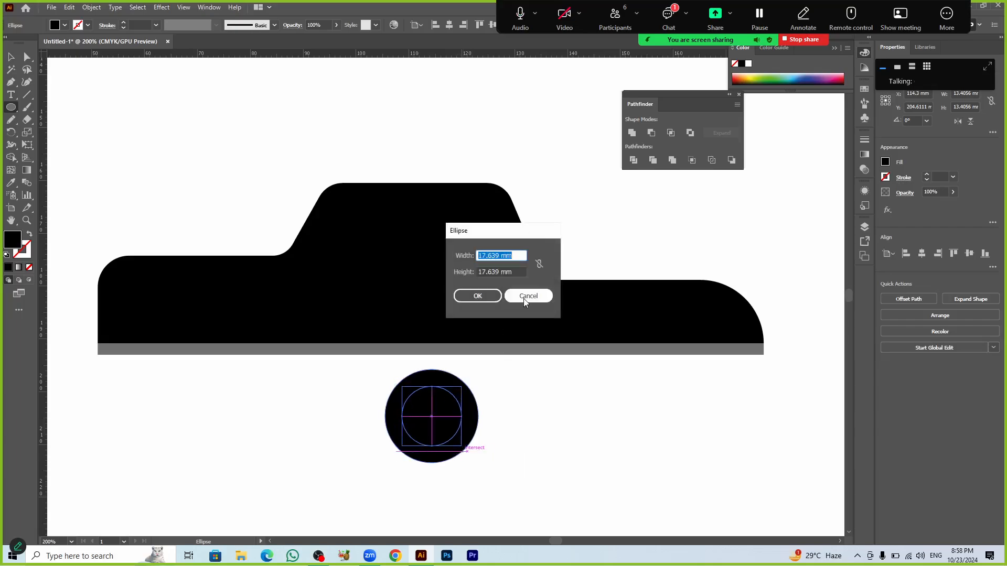
click(524, 297)
Step: Subtract the inner circle from the outer circle to form a ring
key(v)
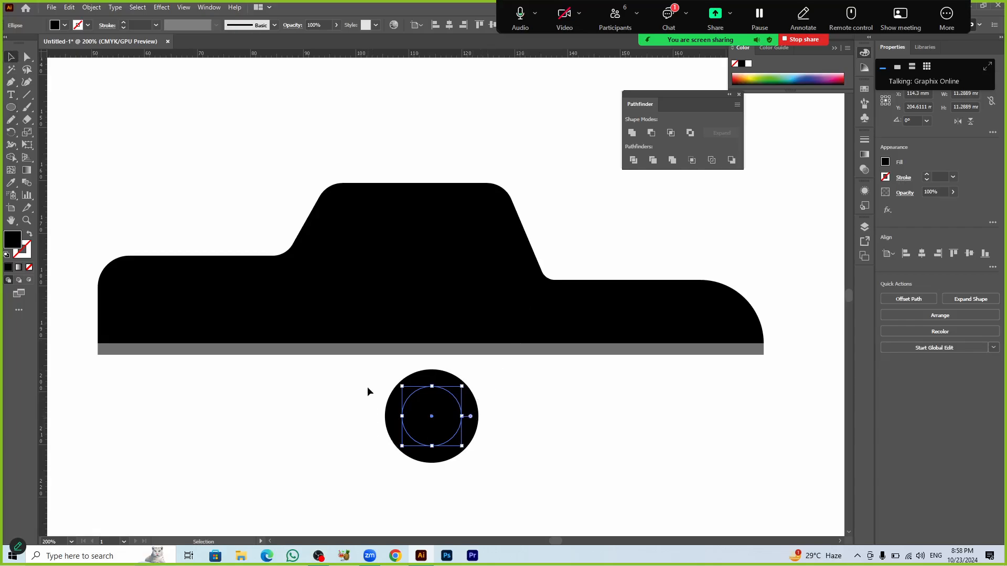
drag(368, 386, 480, 455)
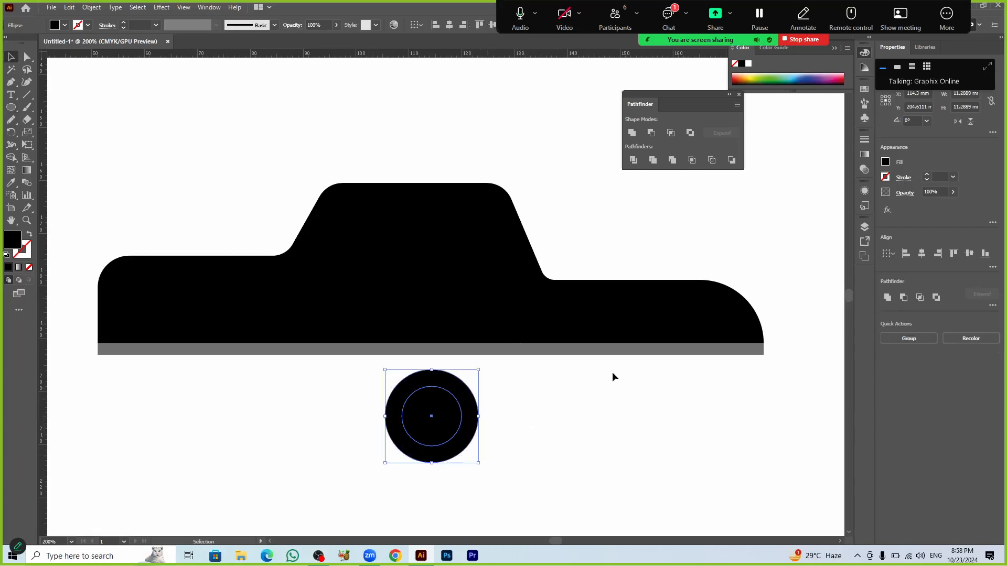
click(903, 296)
click(644, 438)
Step: Give the black ring a white stroke with a weight of 3 pt
click(468, 435)
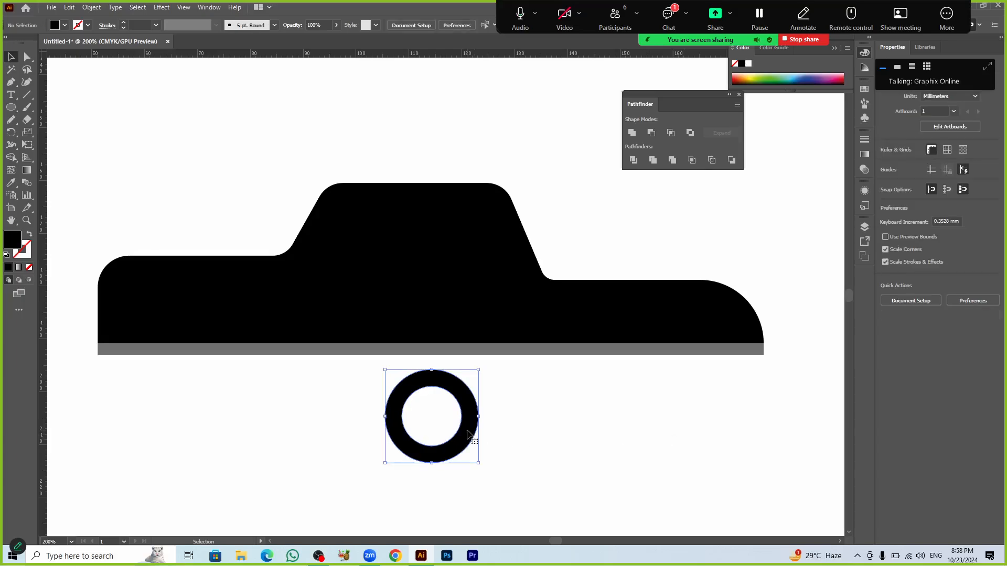
click(886, 179)
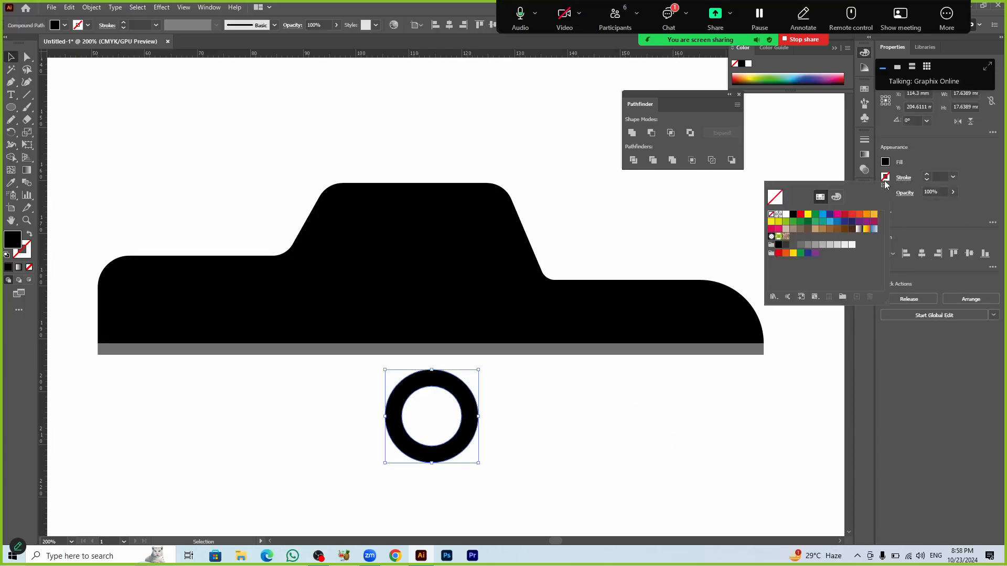
click(785, 215)
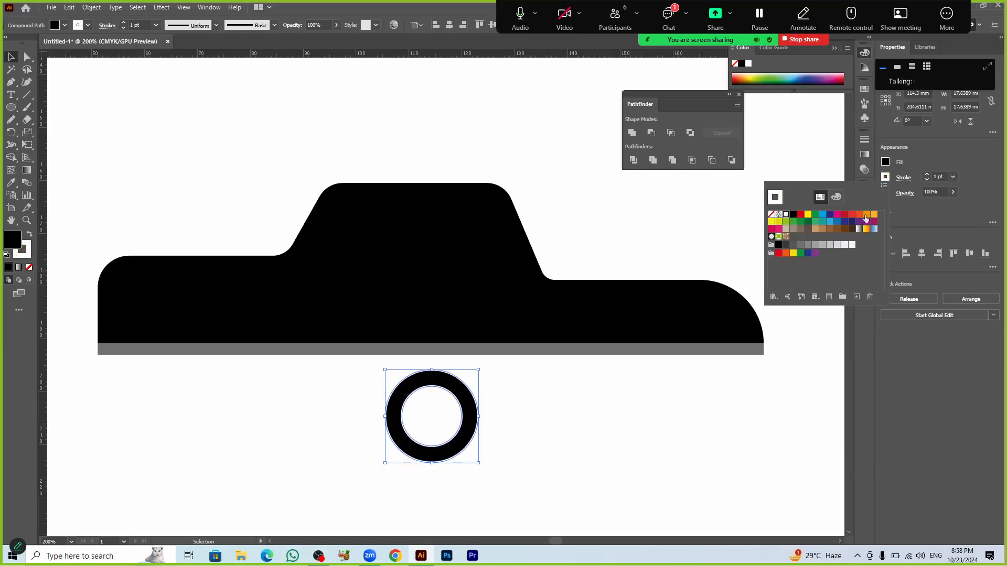
click(937, 165)
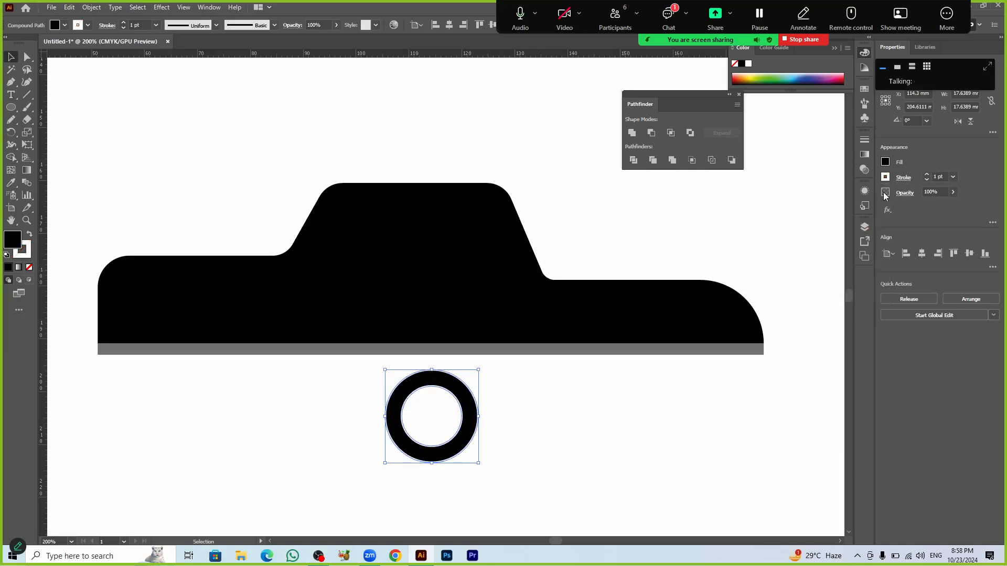
click(926, 176)
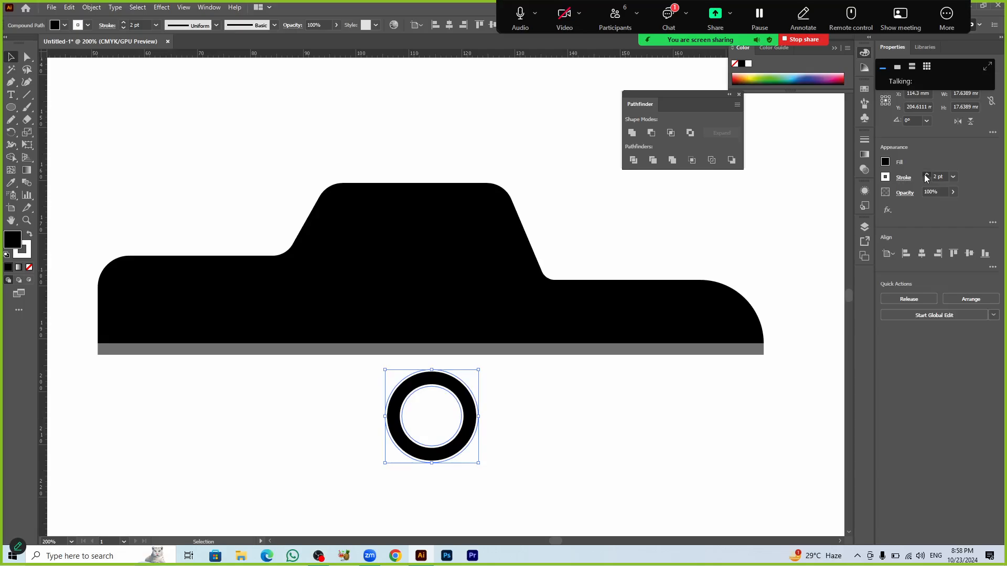
click(926, 177)
click(926, 177)
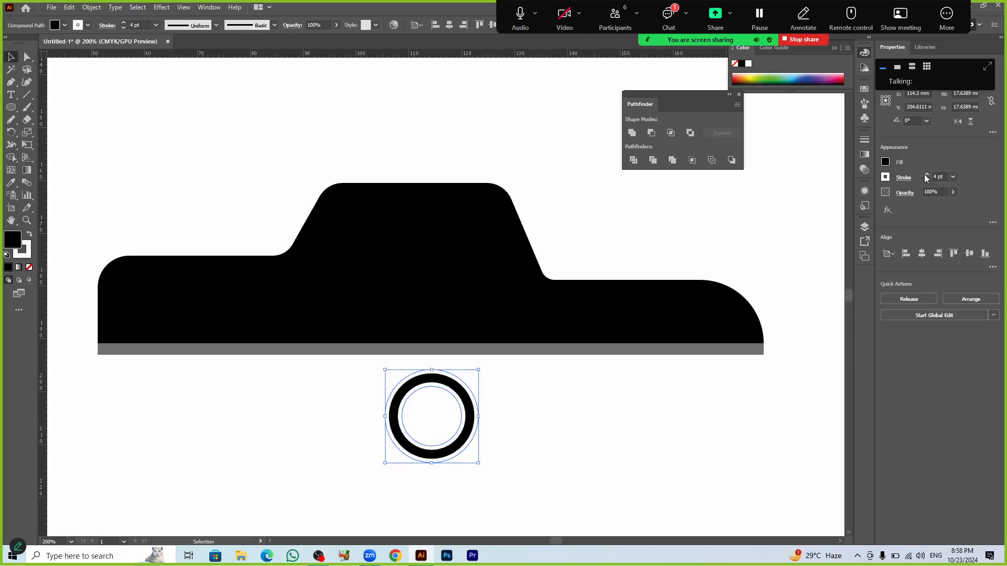
click(926, 181)
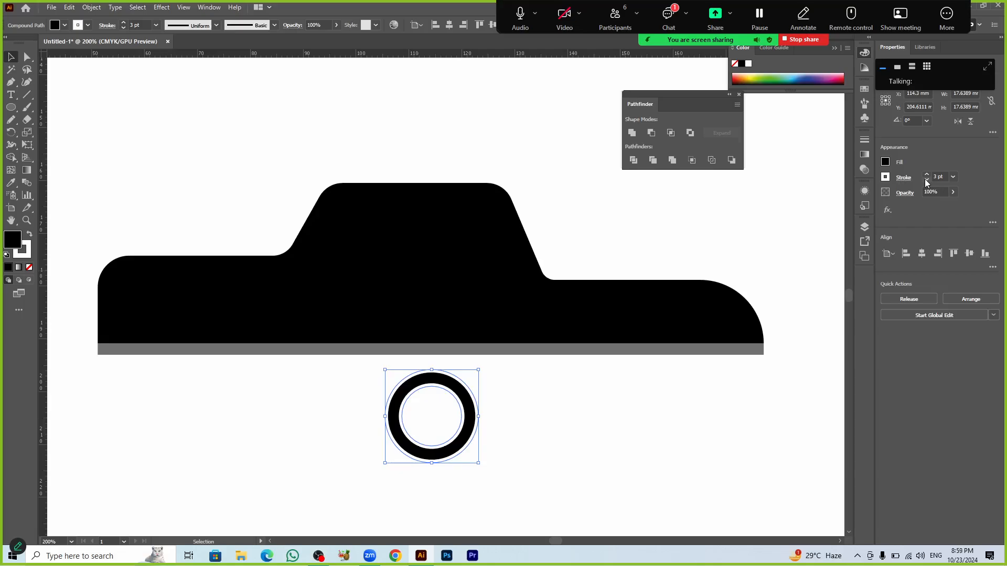
click(927, 181)
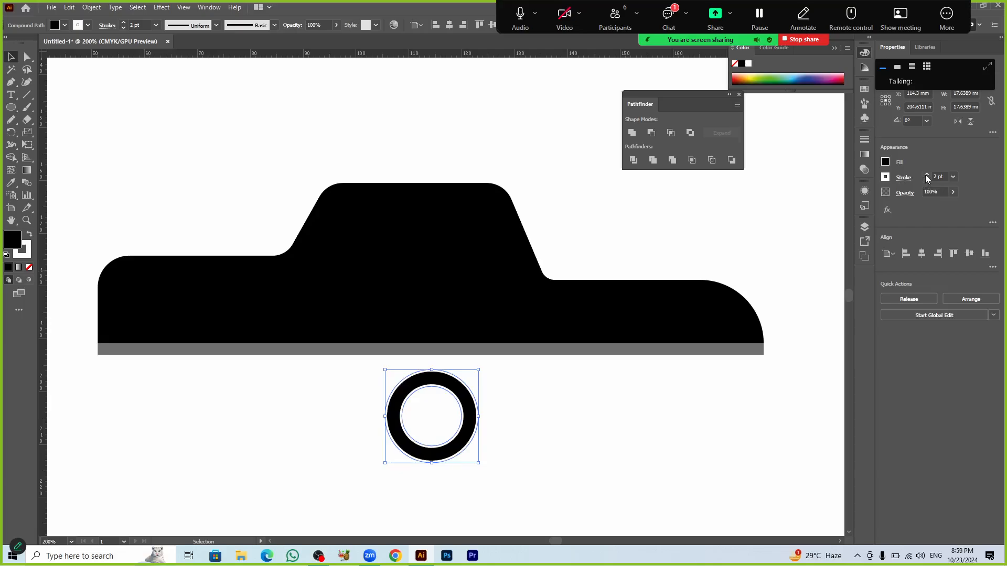
click(926, 176)
click(603, 423)
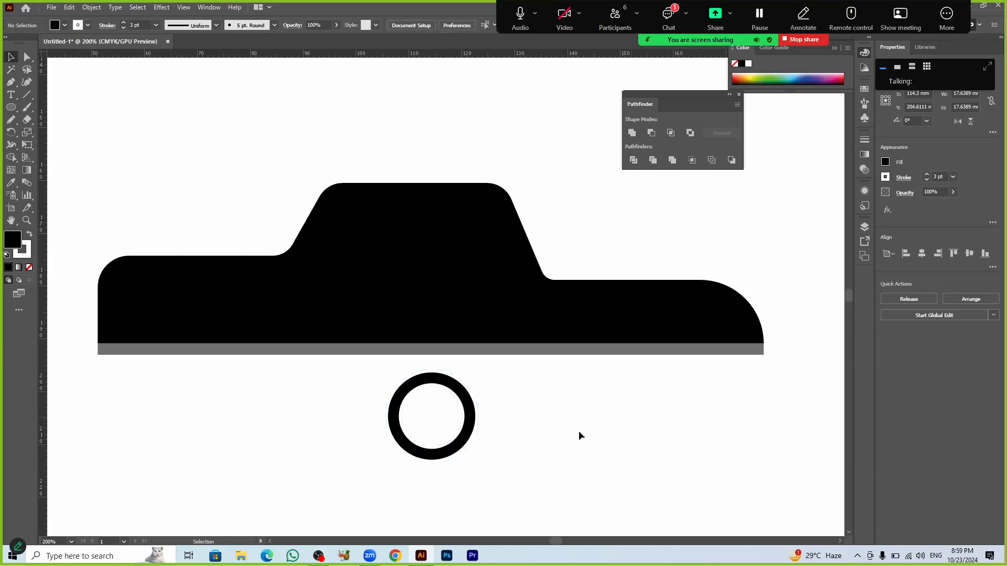
Step: Expand the ring's fill and stroke into shapes and split them with Pathfinder Divide
drag(321, 382, 463, 465)
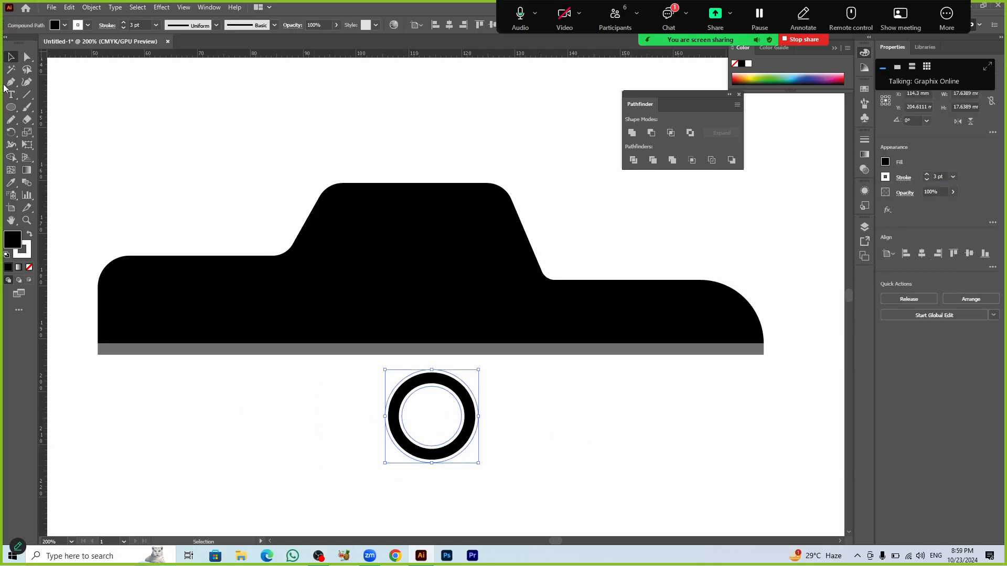
click(90, 11)
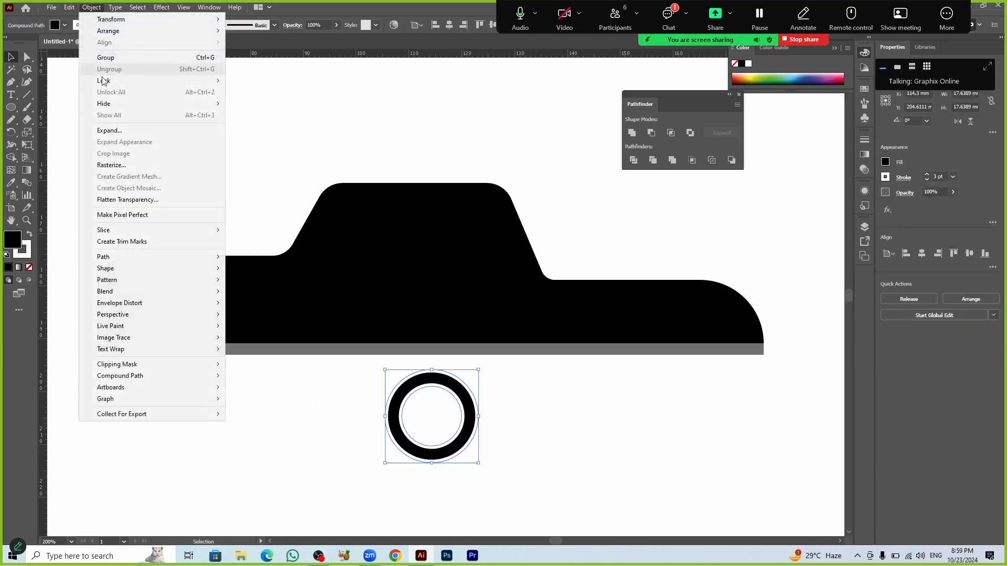
click(116, 130)
click(482, 341)
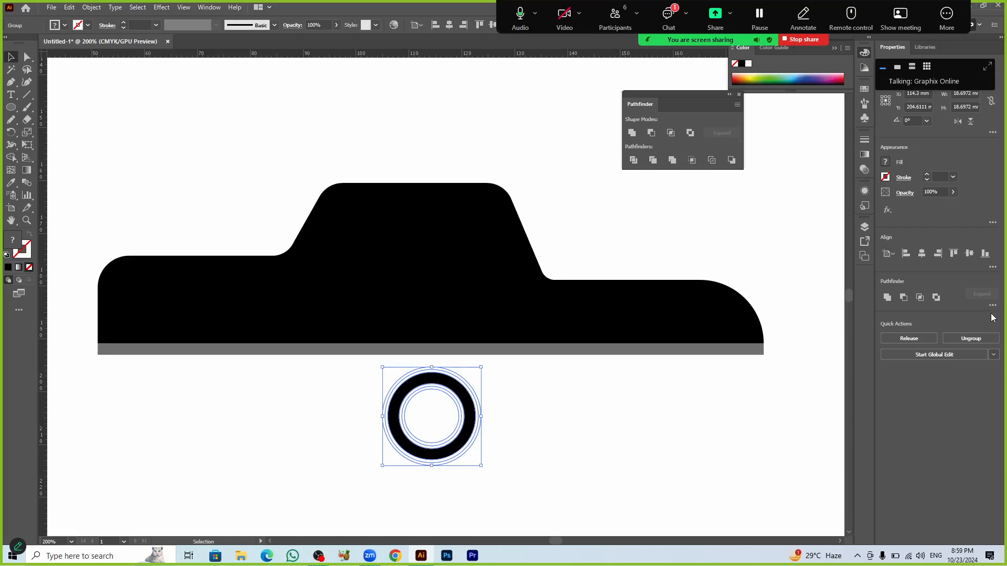
click(627, 162)
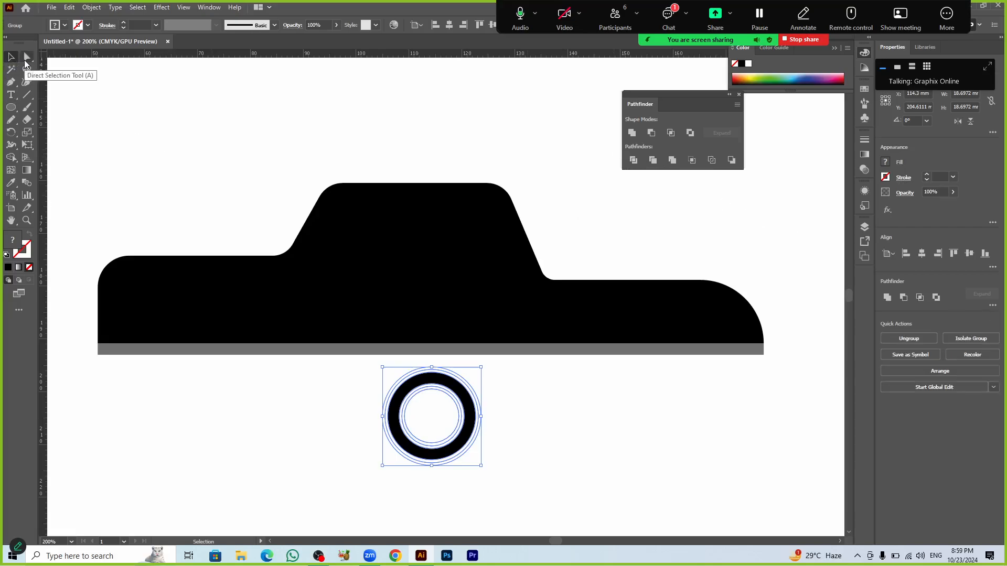
Step: Try to delete the white pieces of the divided ring, selecting them by colour with the Magic Wand
click(10, 70)
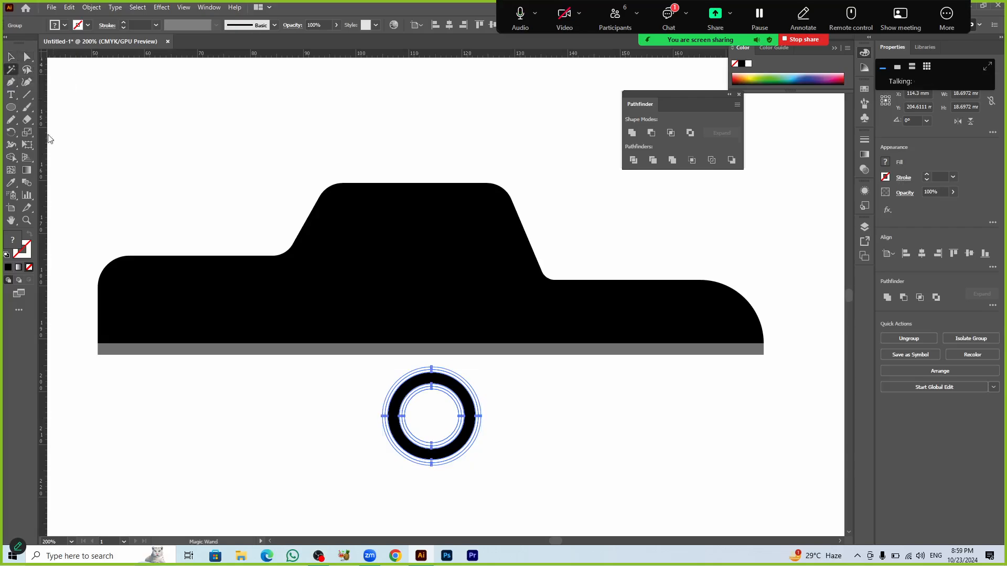
scroll(456, 394, up, 3)
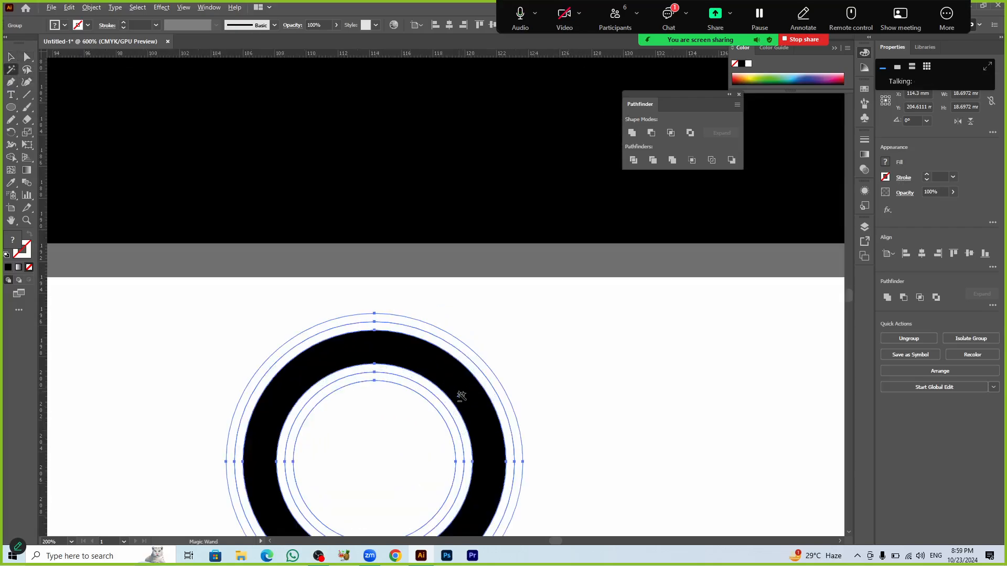
click(472, 361)
key(Delete)
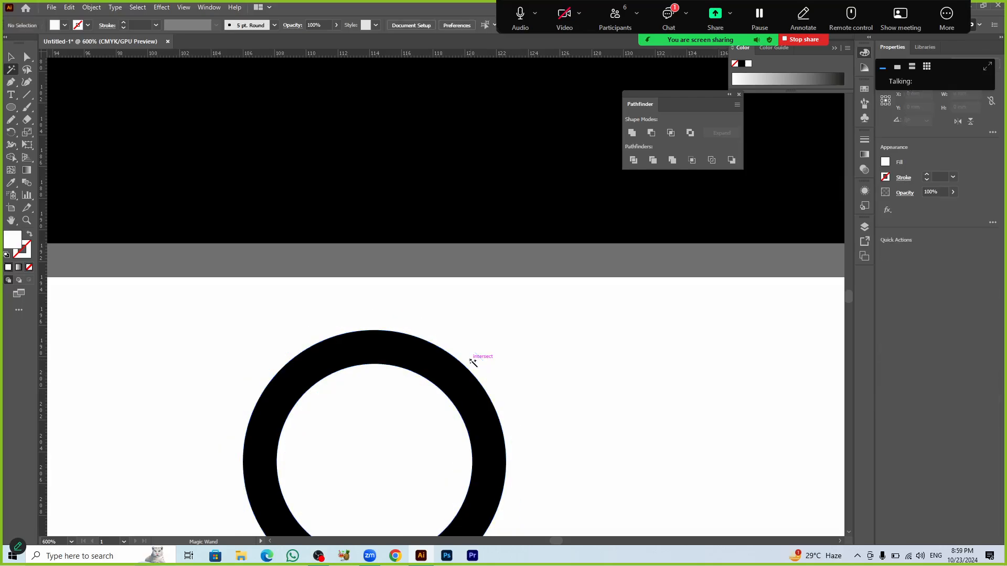
Step: Try the bare black ring on the body's lower edge, and undo back to the ring with its white pieces
scroll(473, 363, down, 4)
key(v)
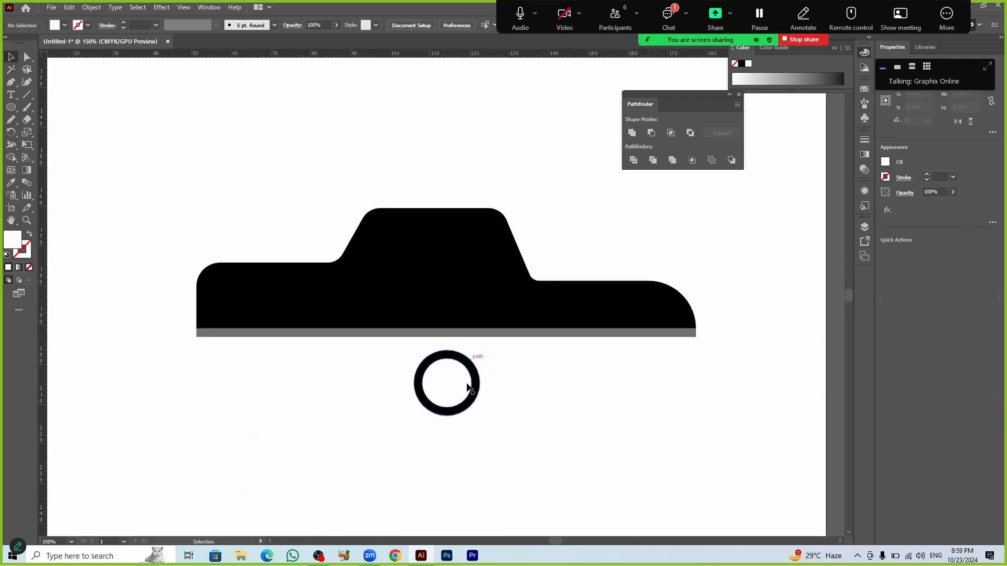
drag(467, 409, 309, 351)
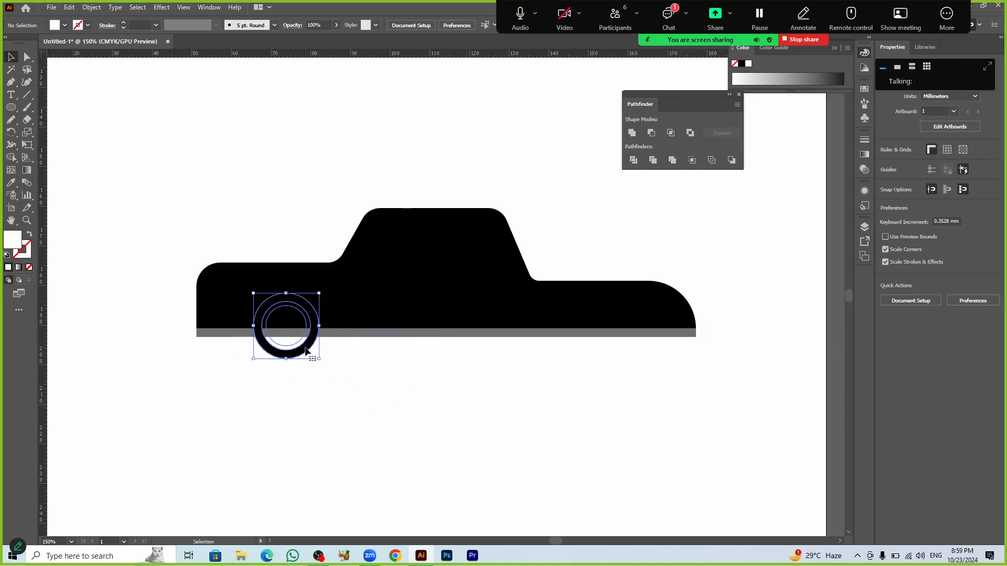
click(345, 377)
key(a)
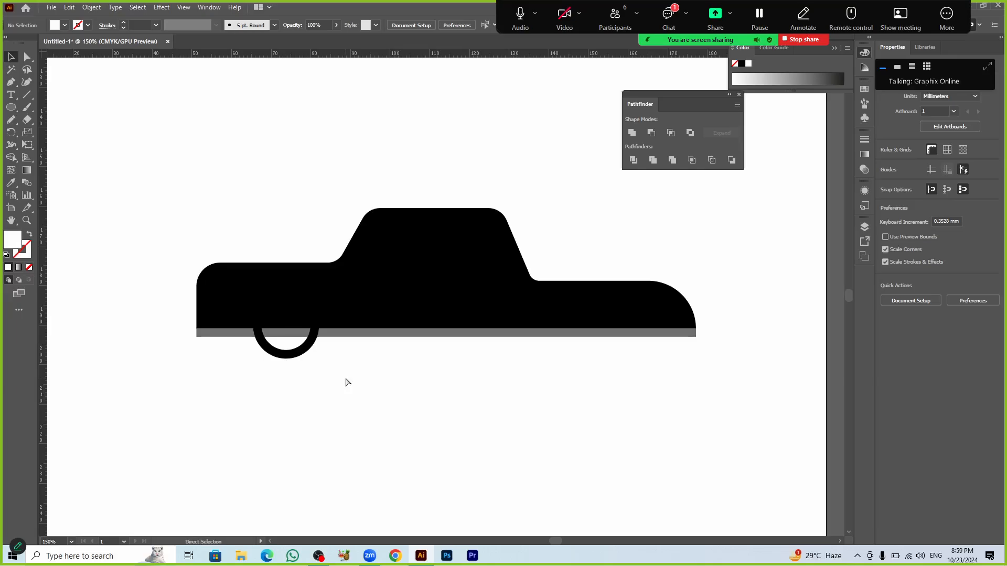
key(ctrl+z)
key(v)
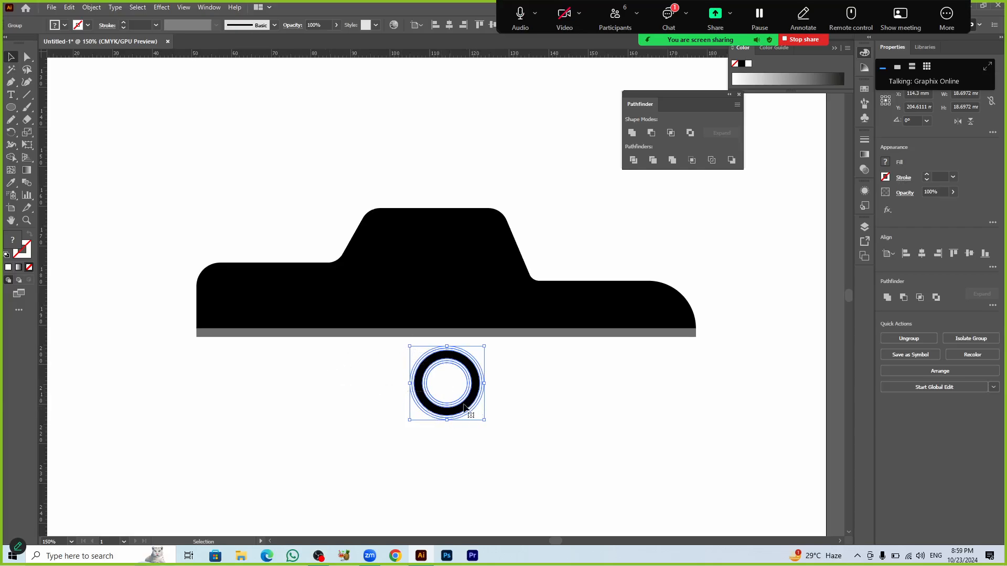
Step: Place the white-outlined ring and a copy as the vehicle's two wheels on the lower edge, one at about X 146 mm, Y 193 mm
drag(464, 408, 588, 360)
click(641, 423)
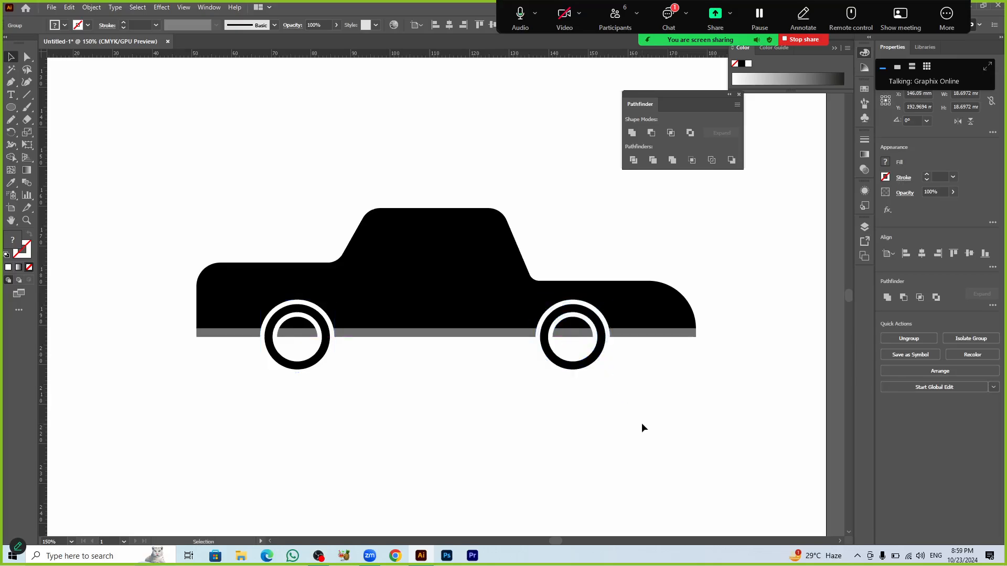
scroll(434, 416, down, 1)
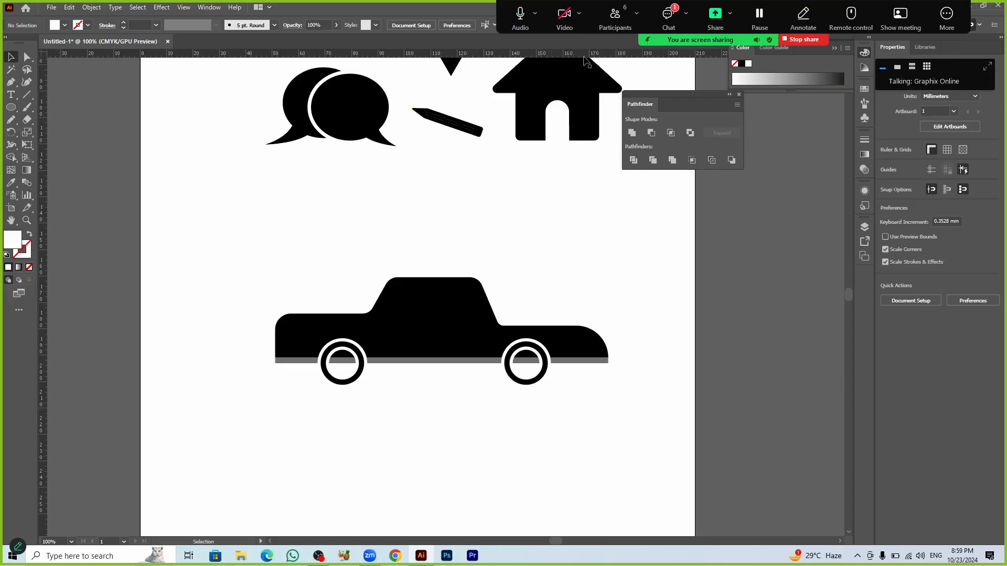
Step: Check the new message in the Zoom meeting chat and close the chat window
click(670, 15)
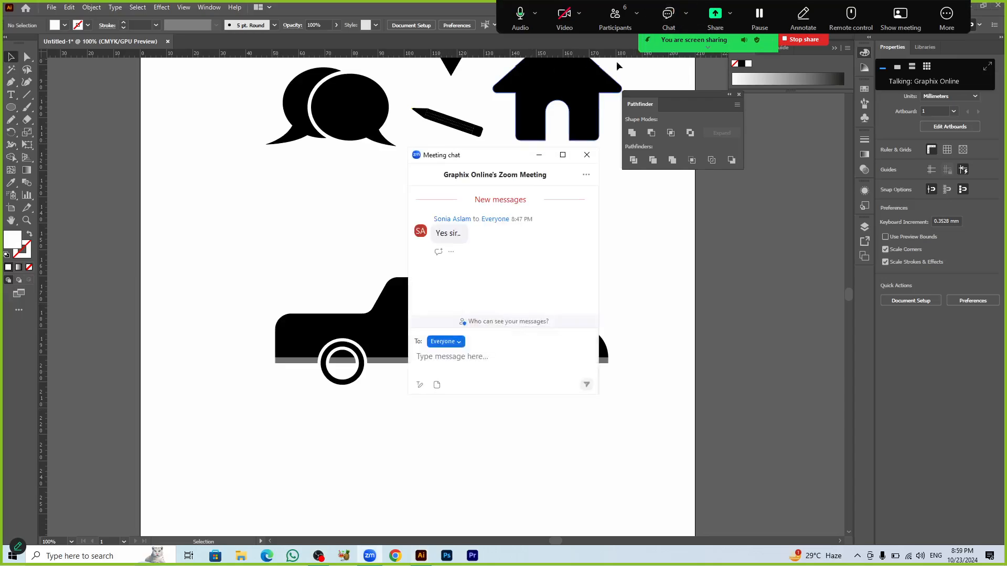
click(586, 155)
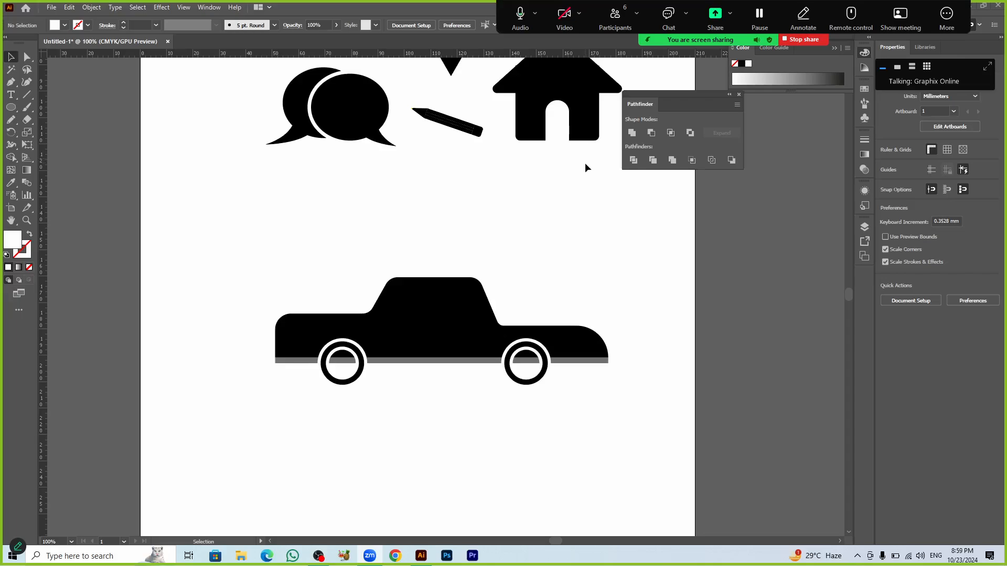
Step: Check the Zoom meeting's participants list and close it
click(612, 27)
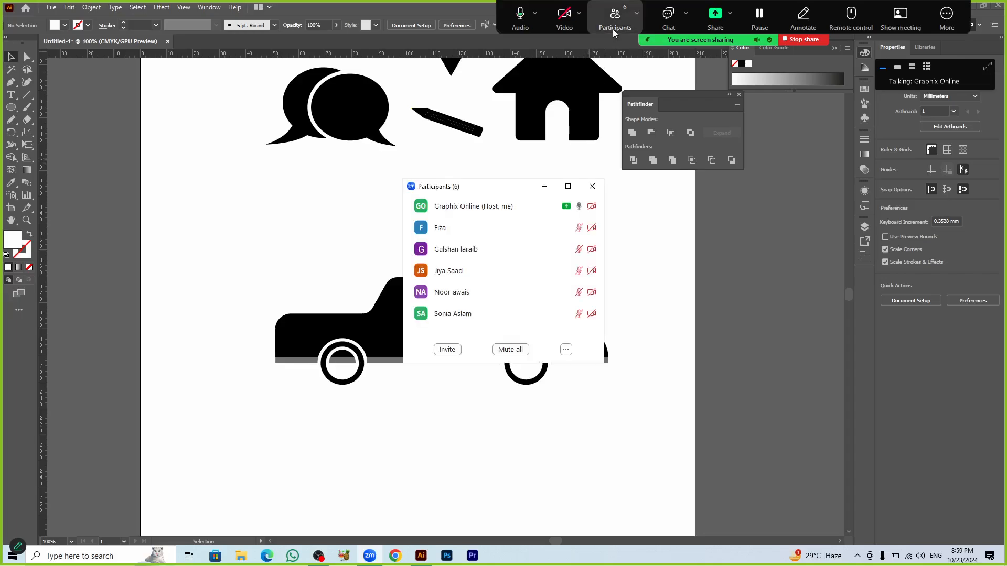
click(592, 188)
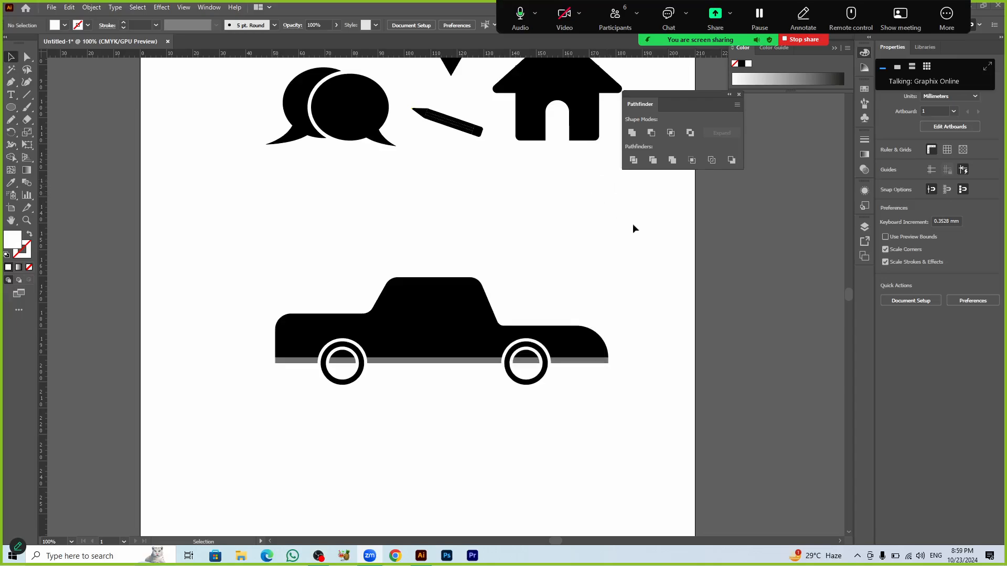
Step: Delete both ring-shaped wheels from the vehicle's lower edge
click(533, 386)
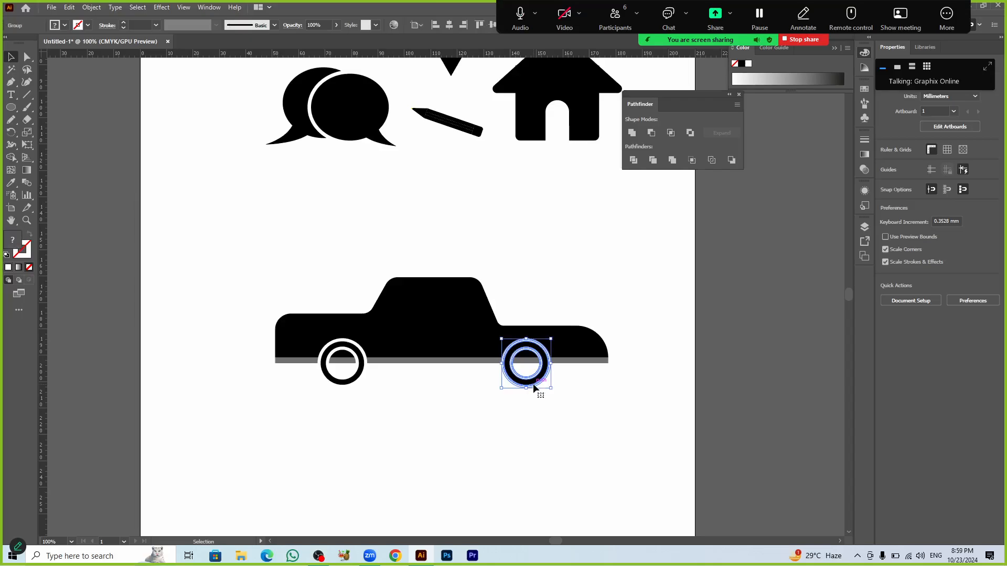
key(Delete)
click(355, 383)
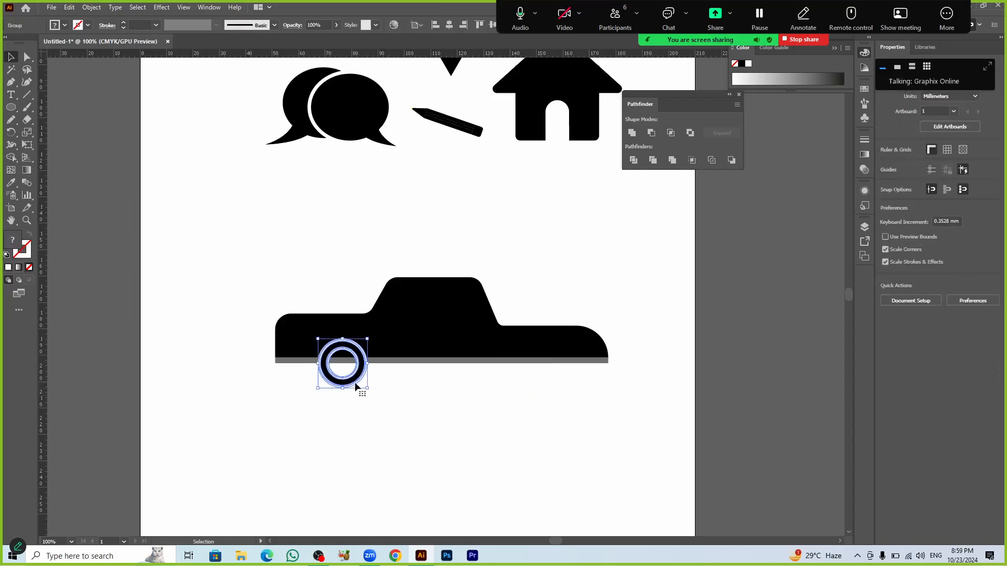
key(Delete)
Step: Draw a circle about 25.4 mm wide below the vehicle, with a black fill and a 6 pt white stroke
key(l)
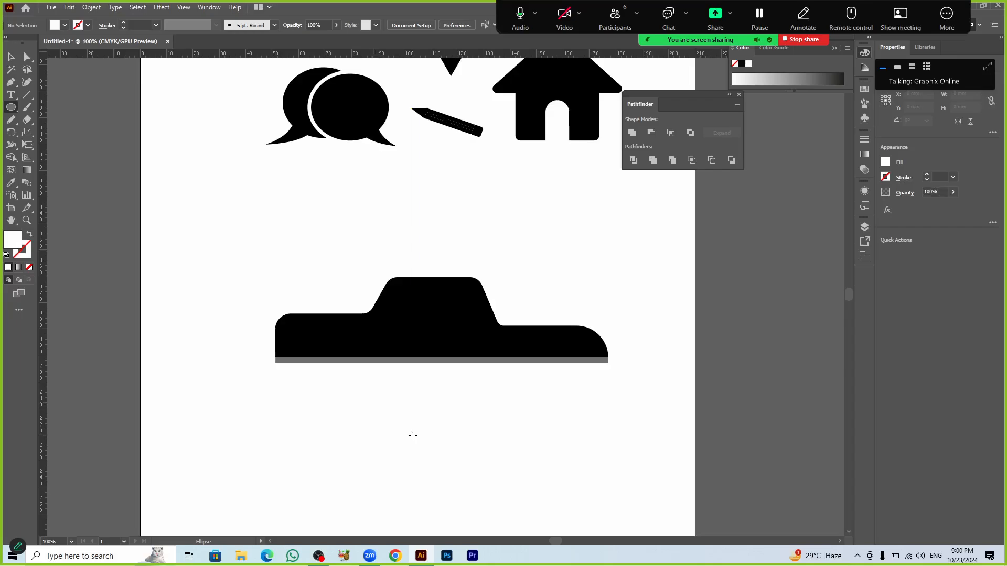
drag(405, 434, 425, 469)
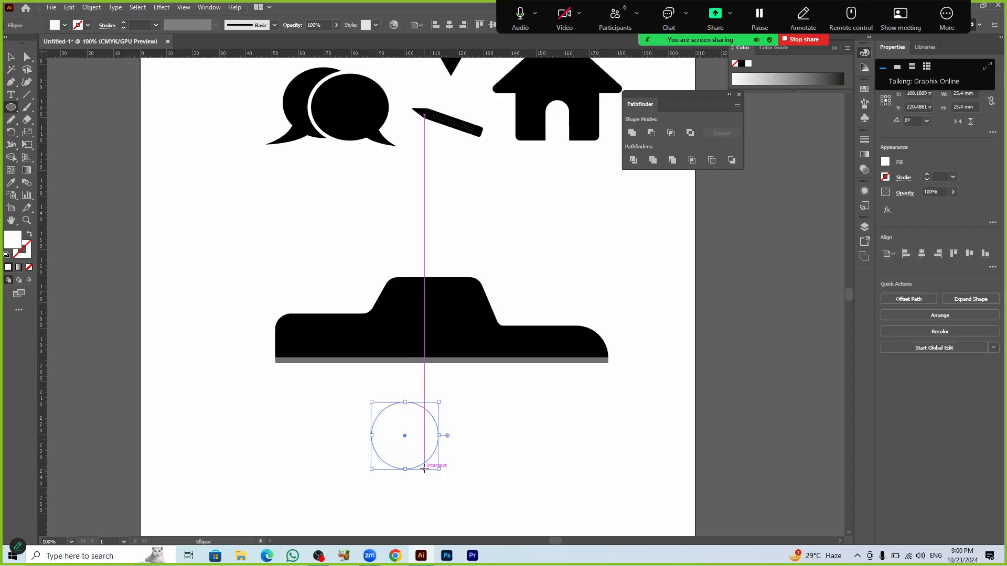
key(d)
key(shift+x)
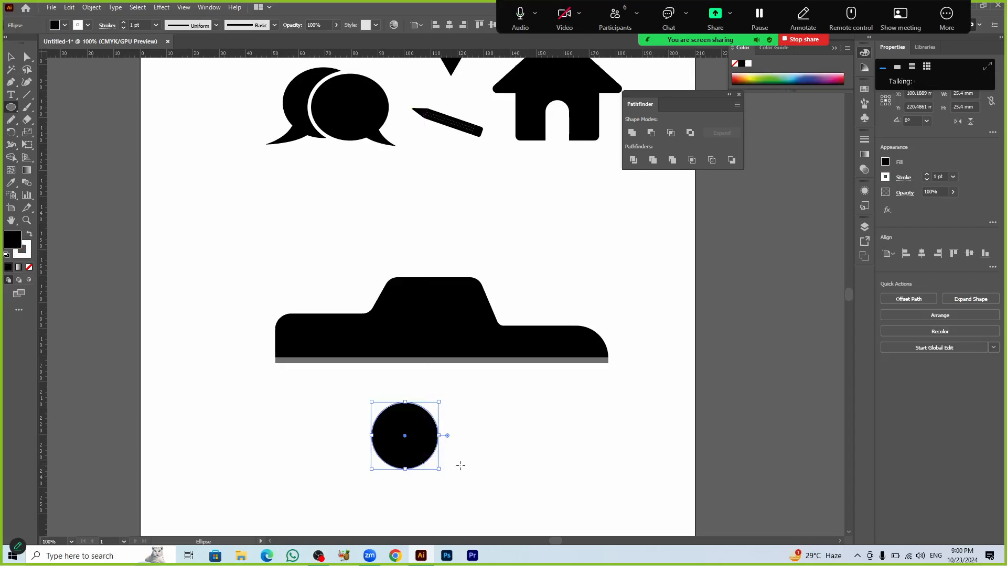
key(v)
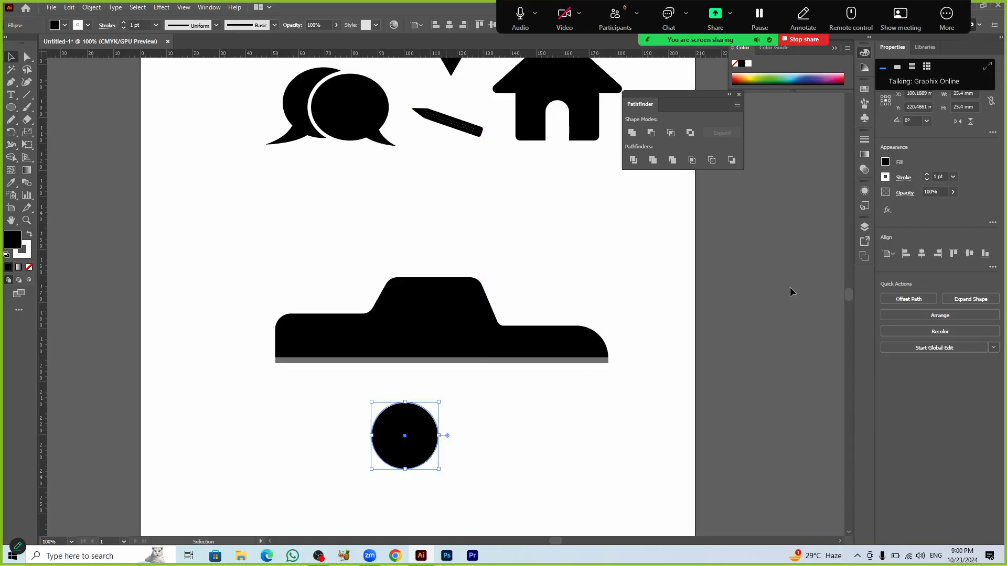
click(927, 176)
click(927, 176)
click(927, 176)
click(927, 175)
click(927, 175)
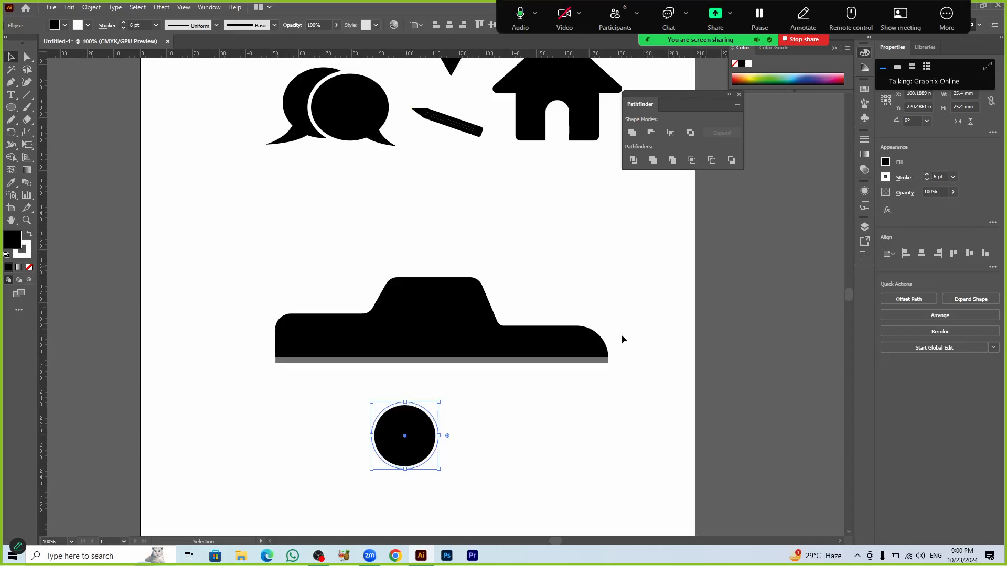
Step: Place the circle and a copy as wheels on the vehicle's lower edge, and scale both down to about 16.2 mm
click(502, 446)
drag(408, 441, 542, 377)
shift+click(346, 373)
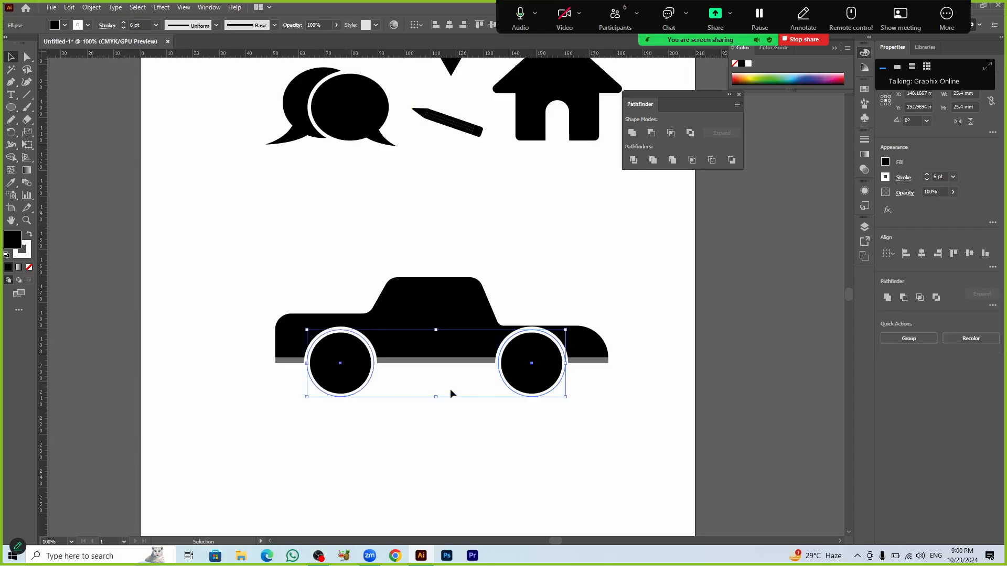
mouse_move(567, 398)
mouse_down()
mouse_move(556, 385)
mouse_move(556, 401)
mouse_up()
click(555, 422)
Step: Move the two wheels outward along the lower edge, with the front wheel at about X 145.3 mm
drag(502, 377, 524, 379)
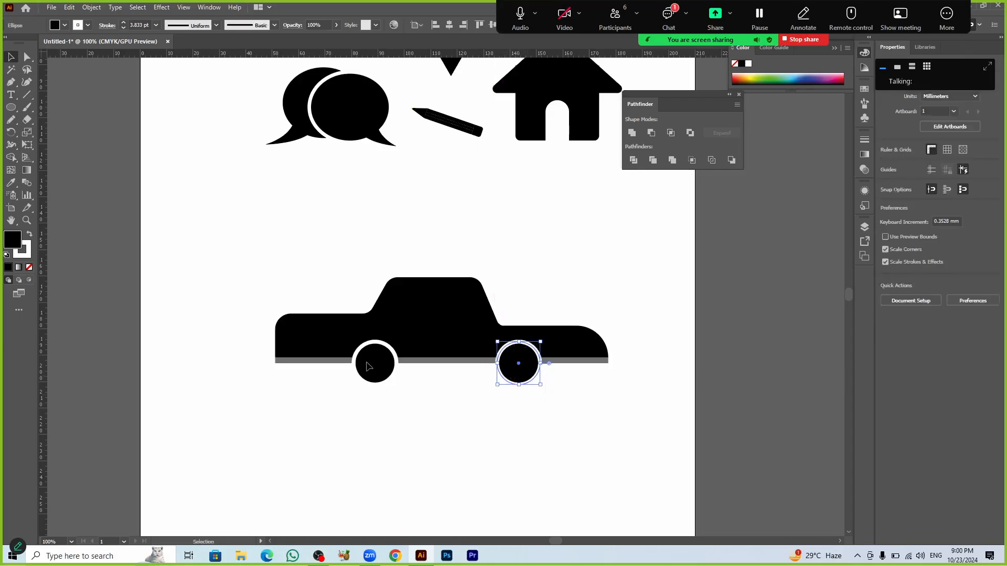
drag(374, 372, 354, 372)
click(423, 414)
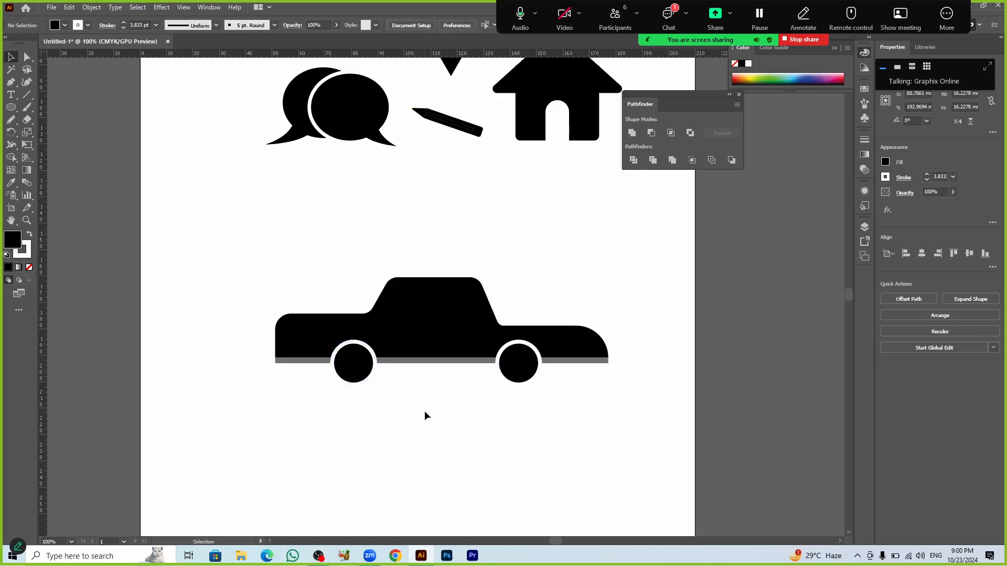
drag(353, 367, 349, 367)
drag(294, 275, 509, 400)
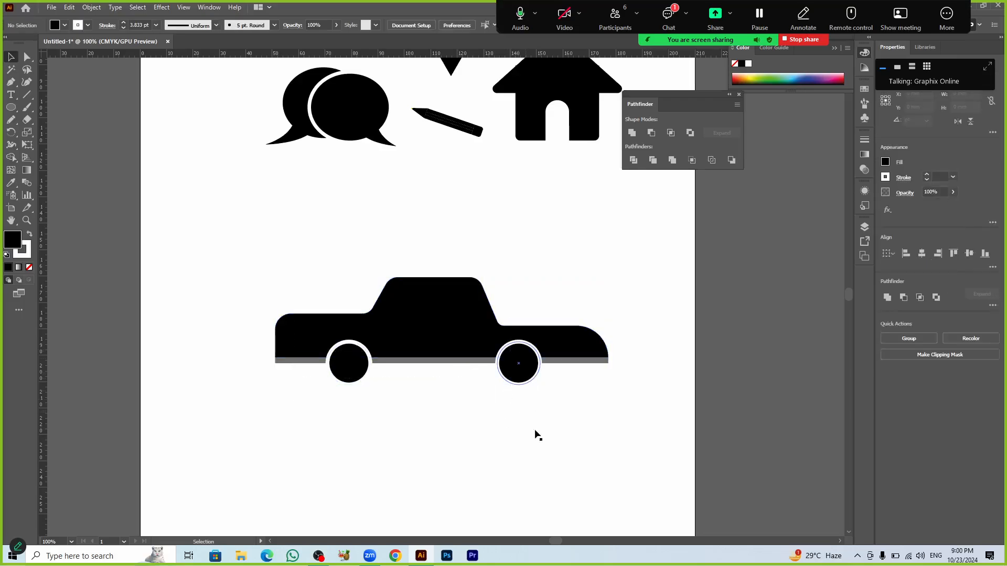
click(519, 364)
drag(523, 372, 524, 373)
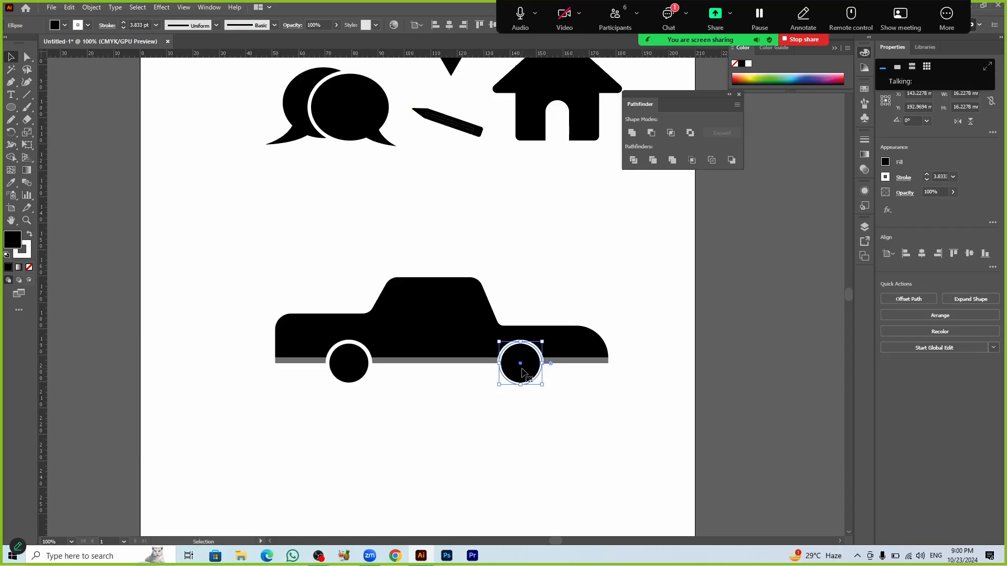
key(Right)
key(Right)
key(Right)
key(Right)
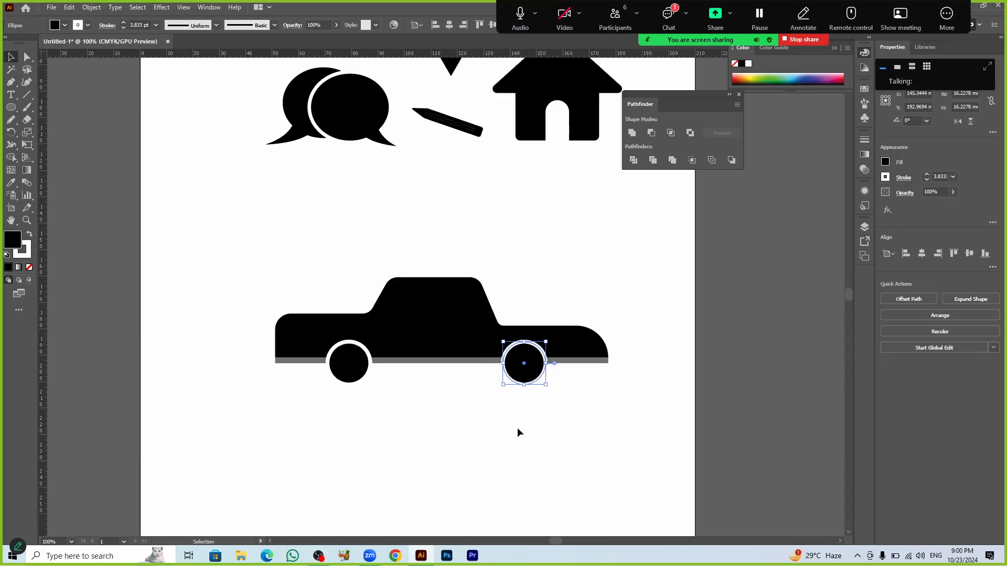
Step: Divide the vehicle's body, lower strip and both wheels with the Pathfinder
click(270, 259)
drag(239, 240, 559, 421)
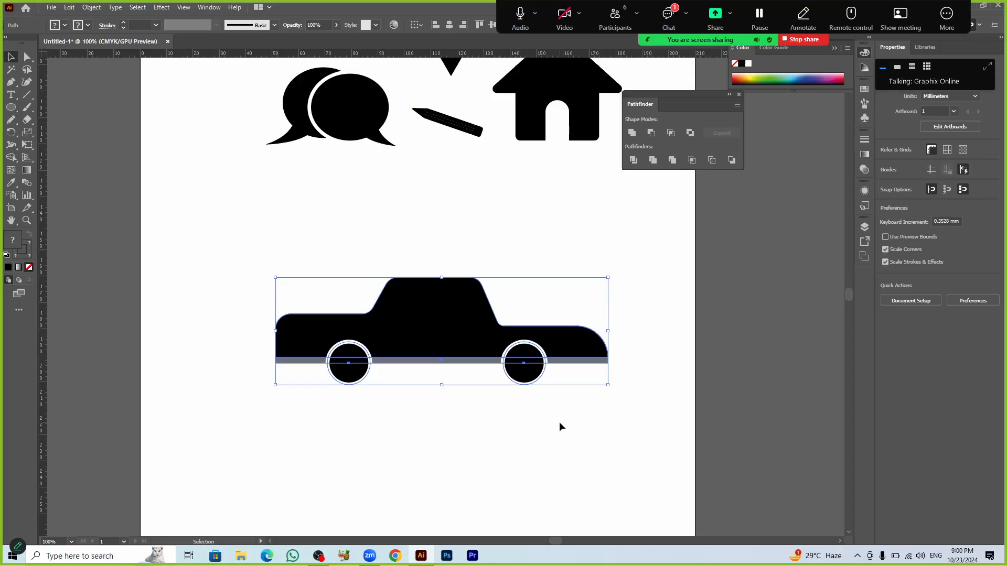
key(ctrl+g)
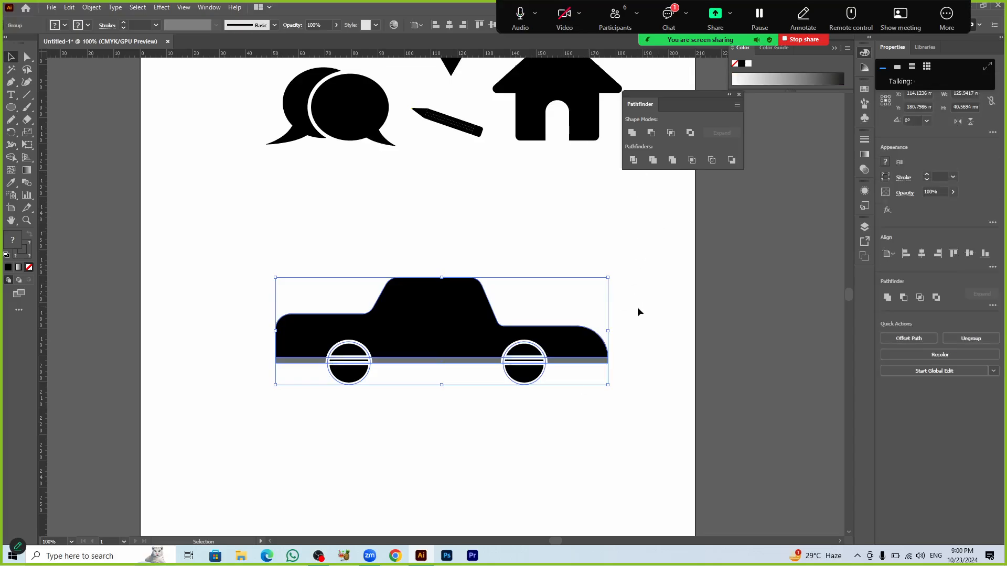
click(381, 432)
Step: Try to delete the white wheel outlines by selecting them with the Magic Wand, and undo the deletion
scroll(365, 424, up, 1)
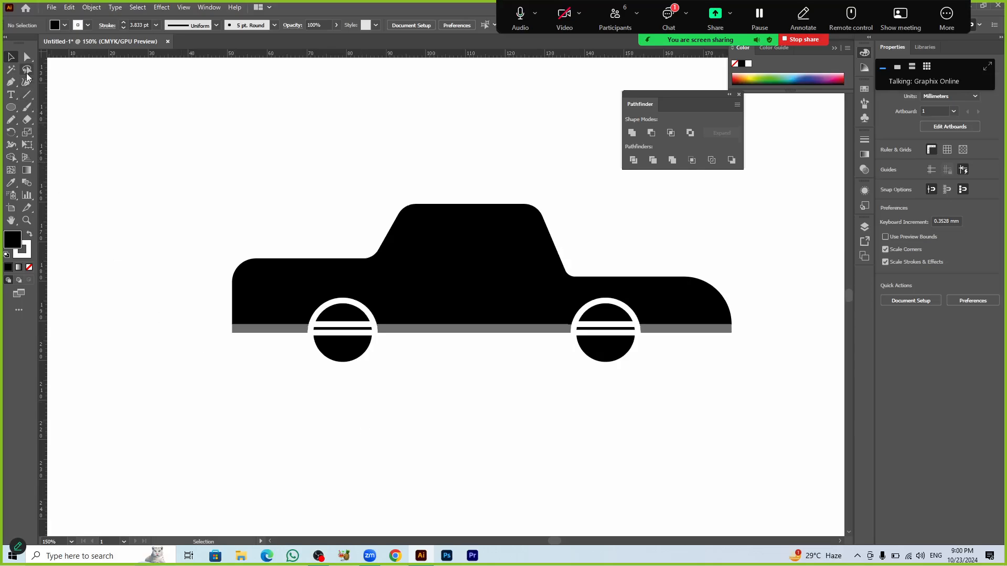
click(11, 70)
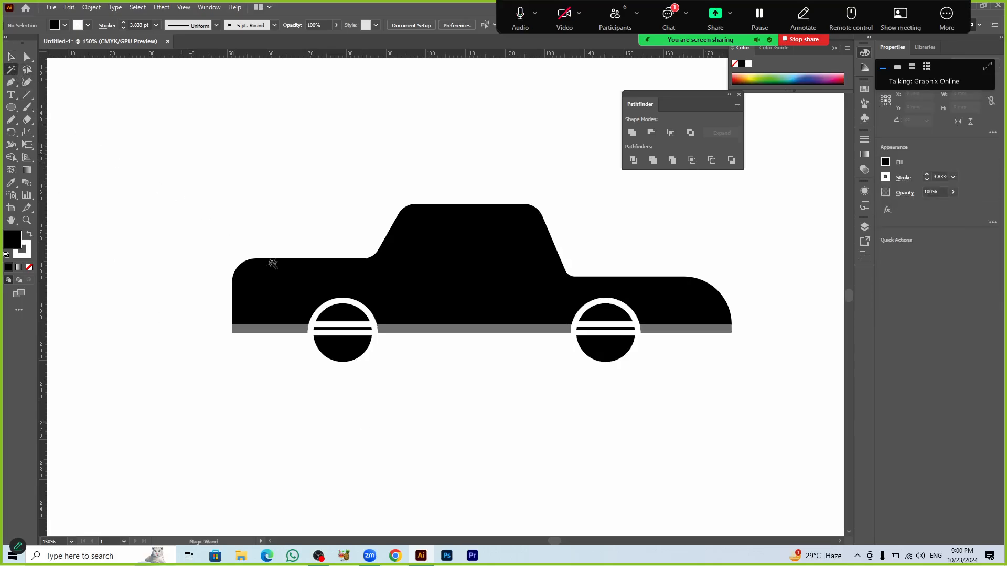
click(336, 303)
key(Delete)
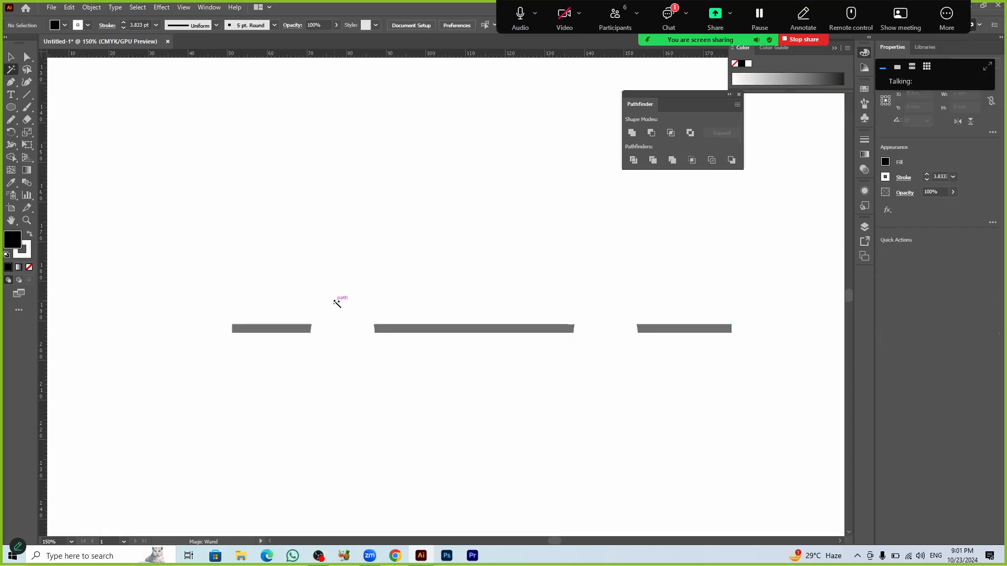
key(ctrl+z)
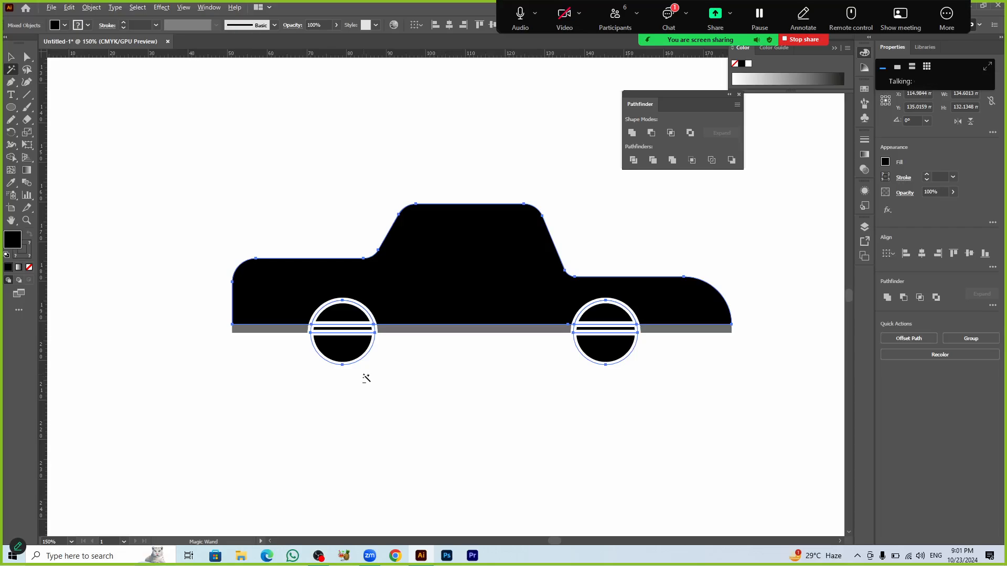
Step: Ungroup the divided vehicle and deselect its pieces
scroll(366, 377, up, 1)
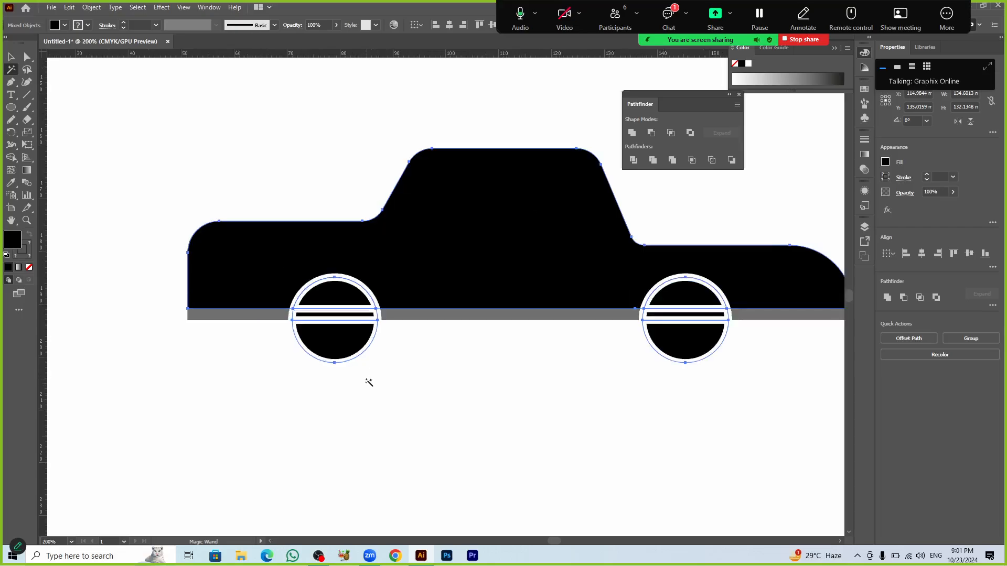
key(v)
click(378, 373)
click(371, 340)
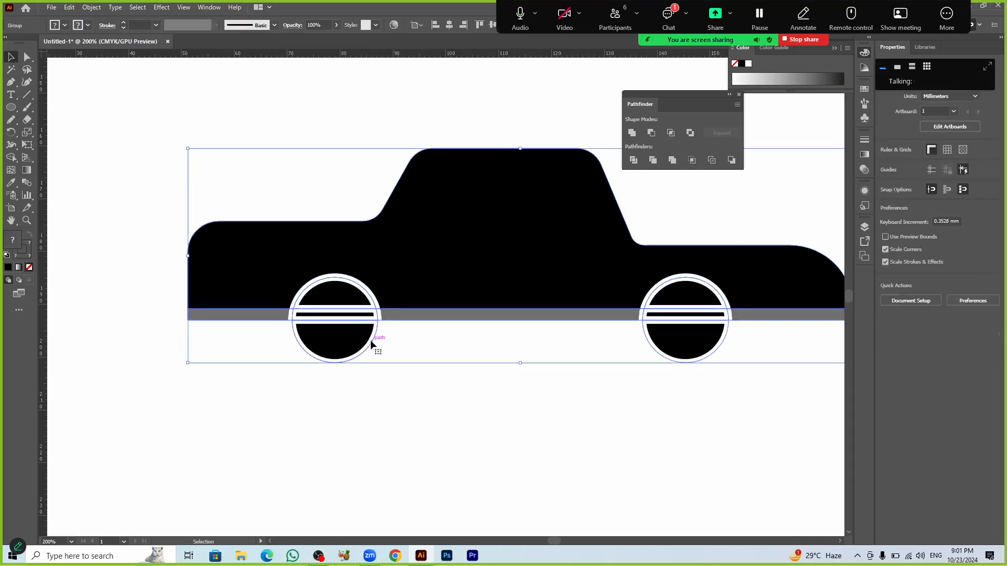
right_click(371, 339)
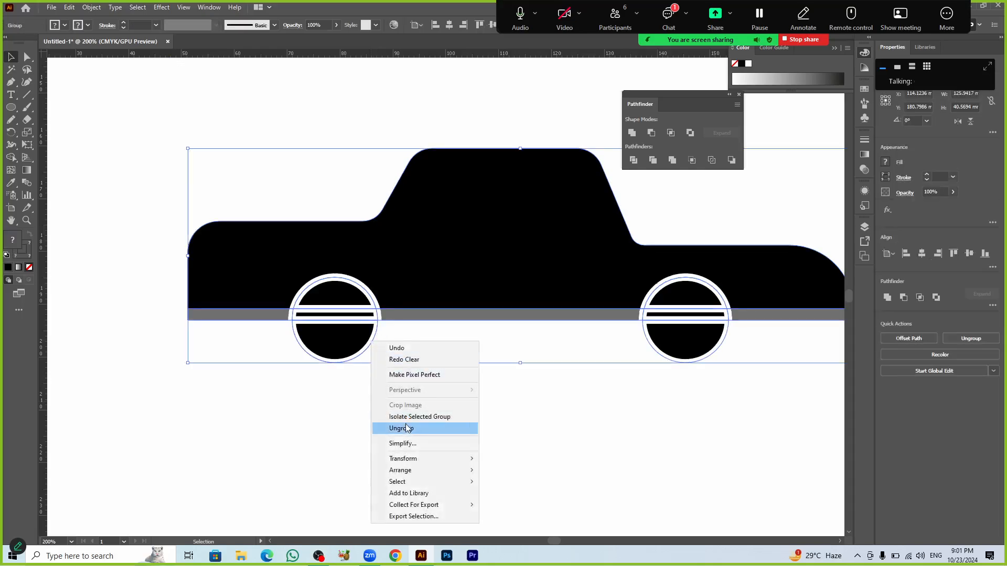
click(407, 427)
click(371, 421)
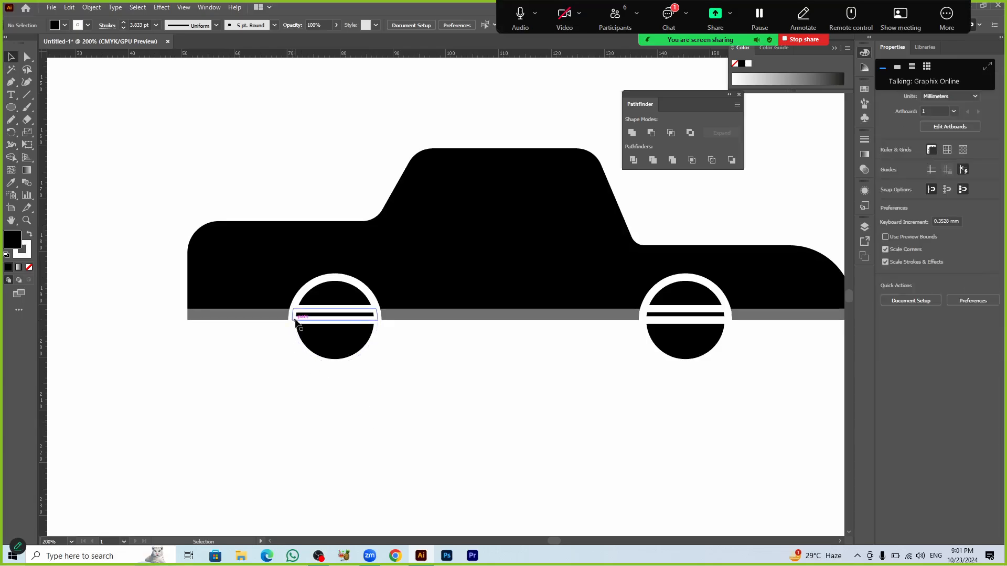
Step: Try the Magic Wand deletion again on the ungrouped wheel pieces, and undo it
click(11, 69)
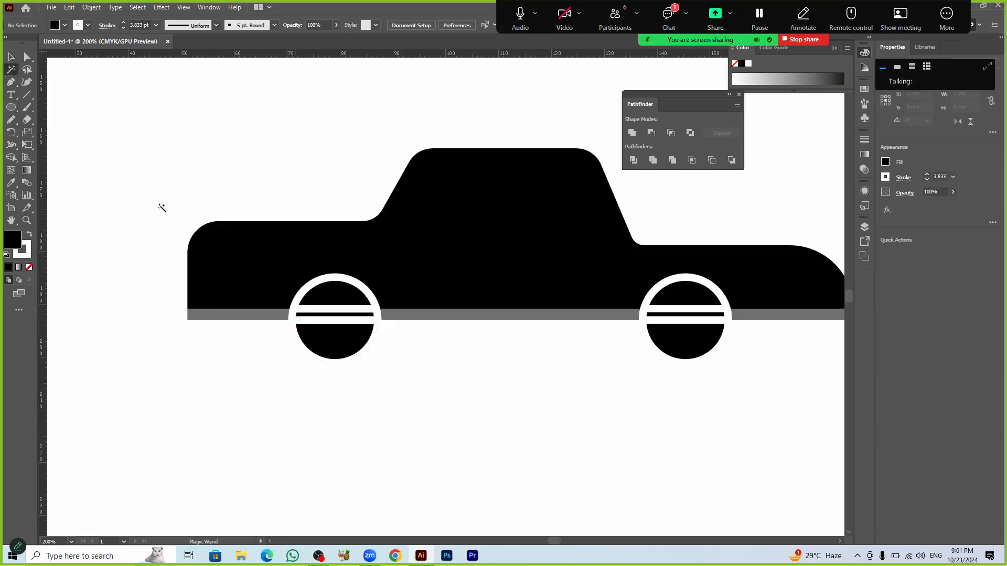
click(296, 313)
key(Delete)
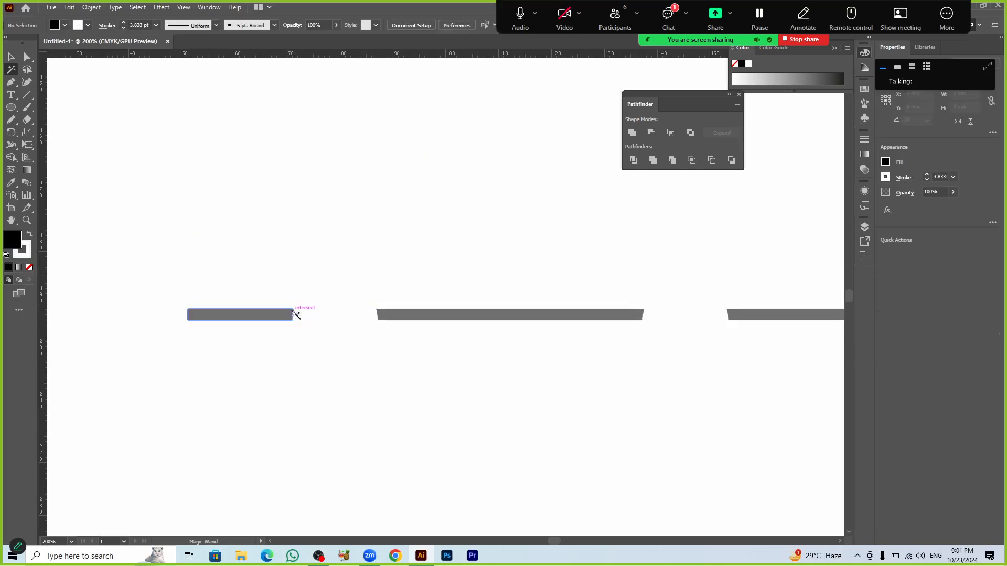
key(ctrl+z)
click(472, 447)
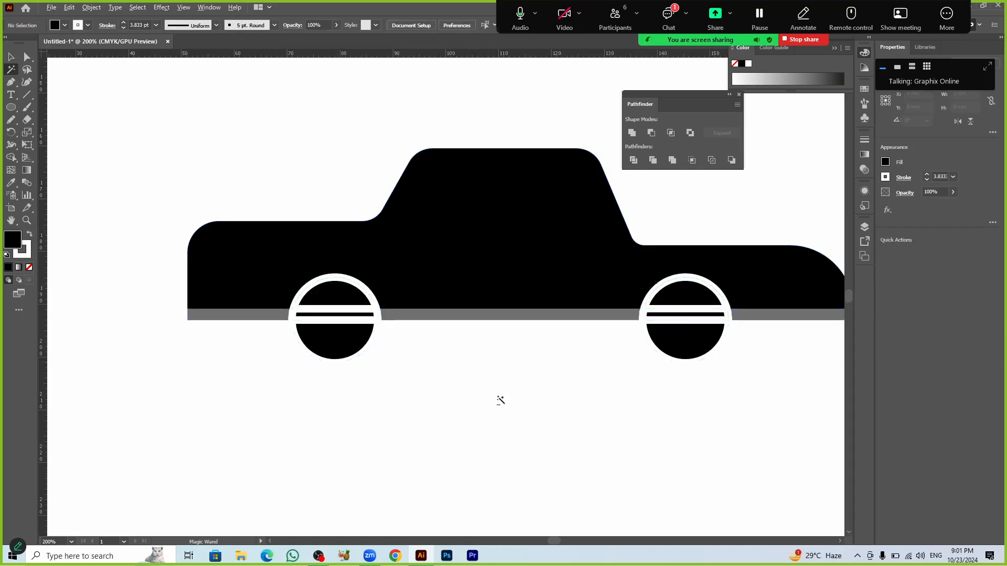
key(ctrl+minus)
Step: Read the new messages in the Zoom meeting chat and close the chat window
click(660, 24)
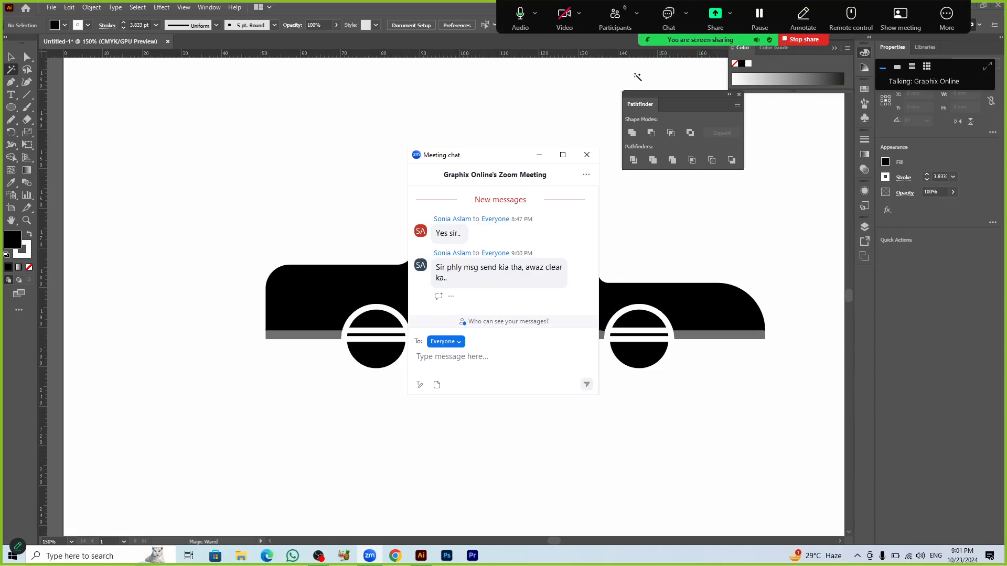
click(586, 155)
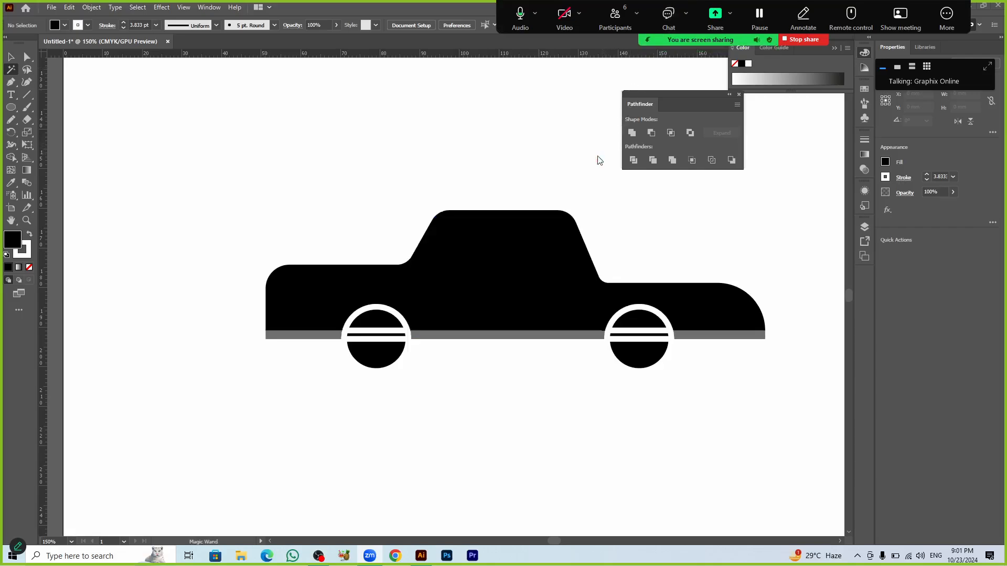
Step: Undo the ungrouping and the Divide, back to the vehicle's whole body, strip and wheel shapes
scroll(551, 399, down, 1)
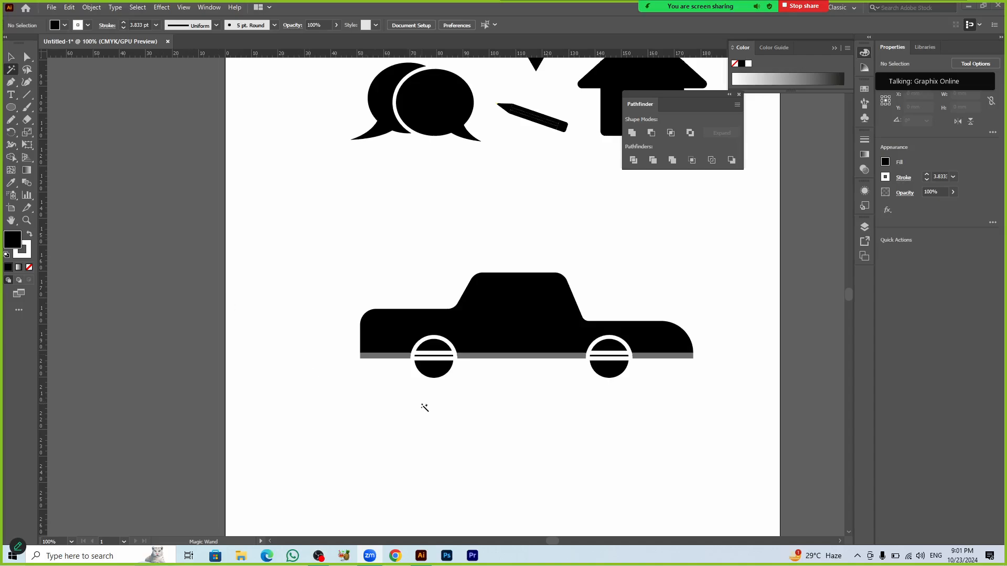
key(v)
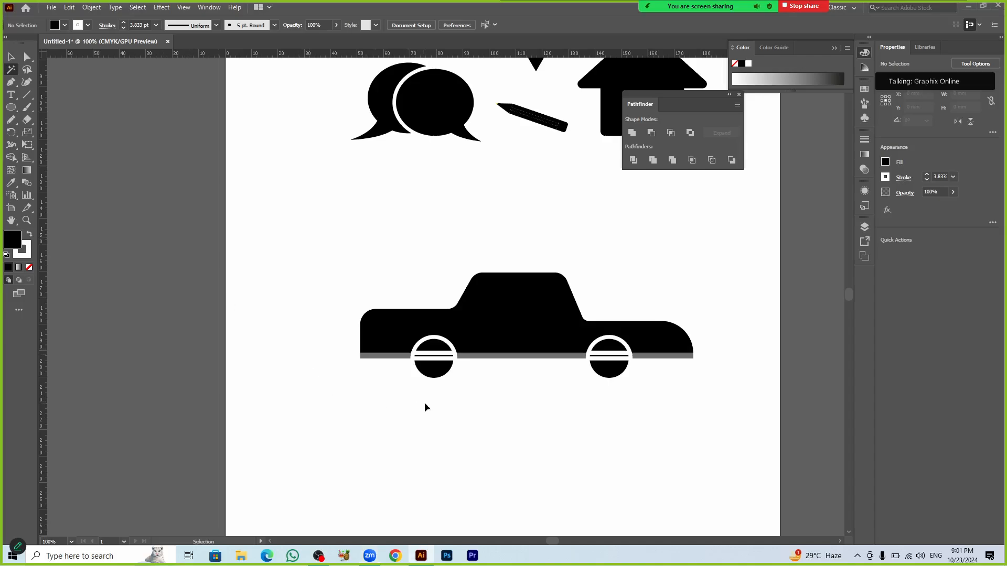
key(ctrl+a)
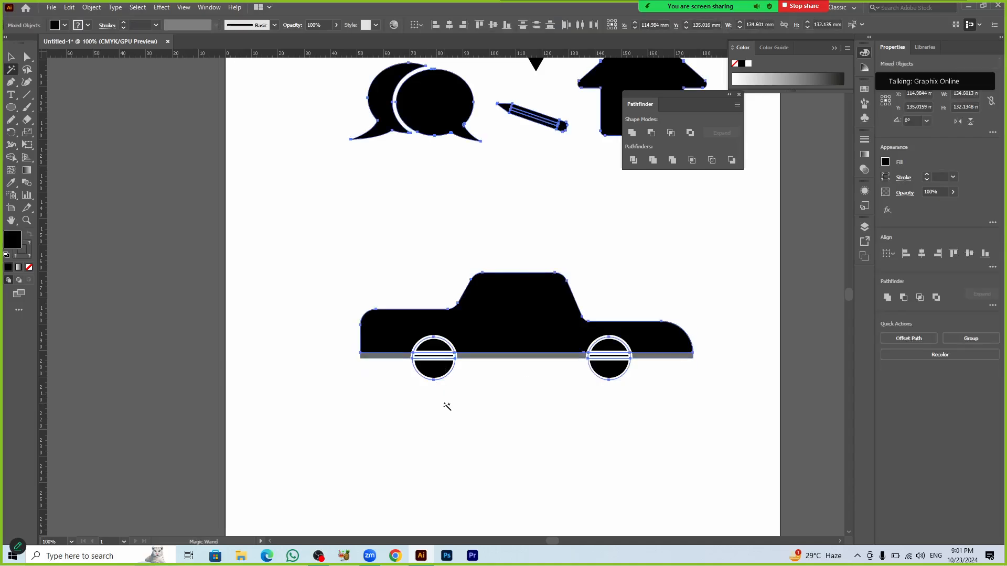
click(445, 408)
click(439, 375)
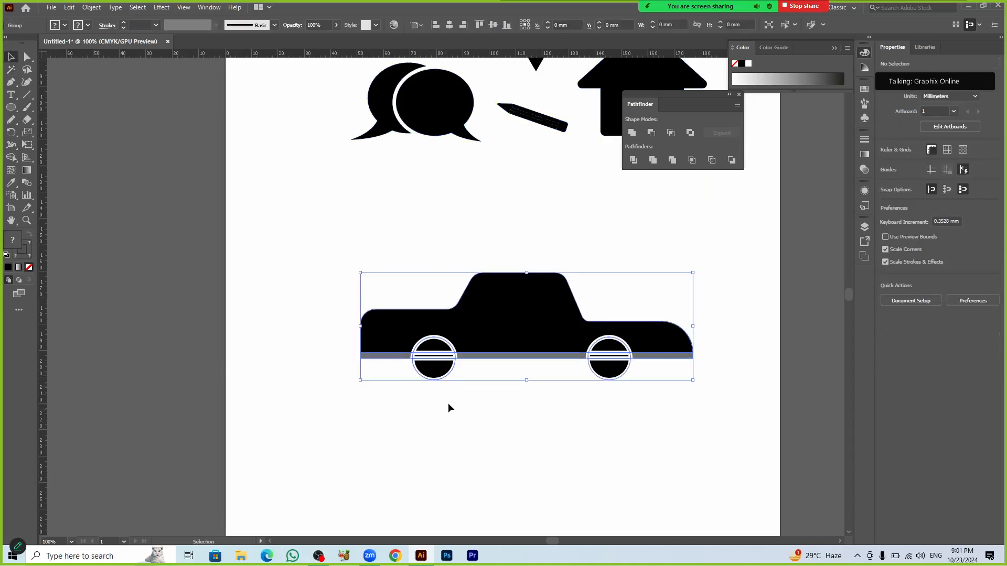
key(a)
key(ctrl+z)
key(ctrl+z)
key(ctrl+z)
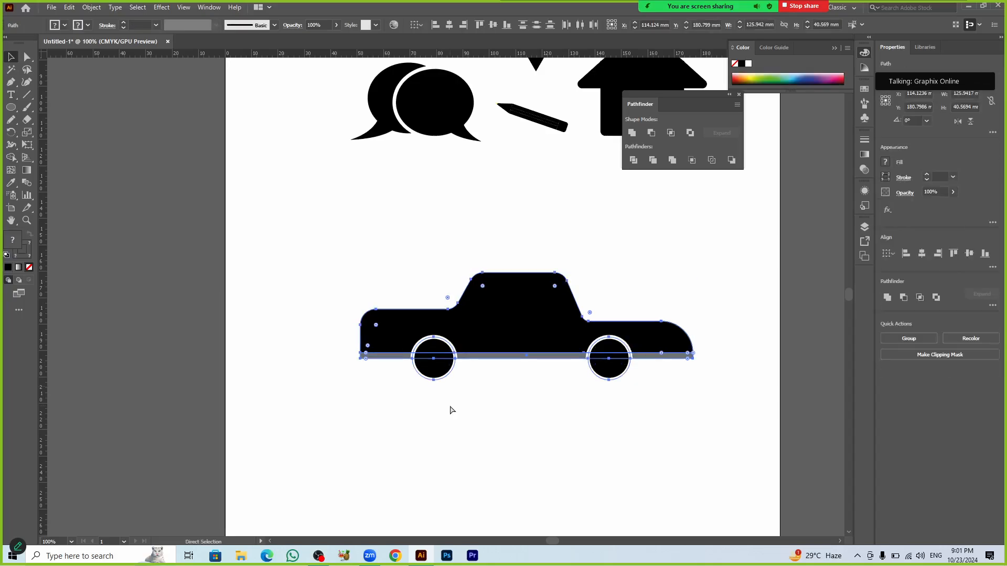
Step: Expand the fill and stroke of both wheel circles into separate shapes
click(449, 406)
key(v)
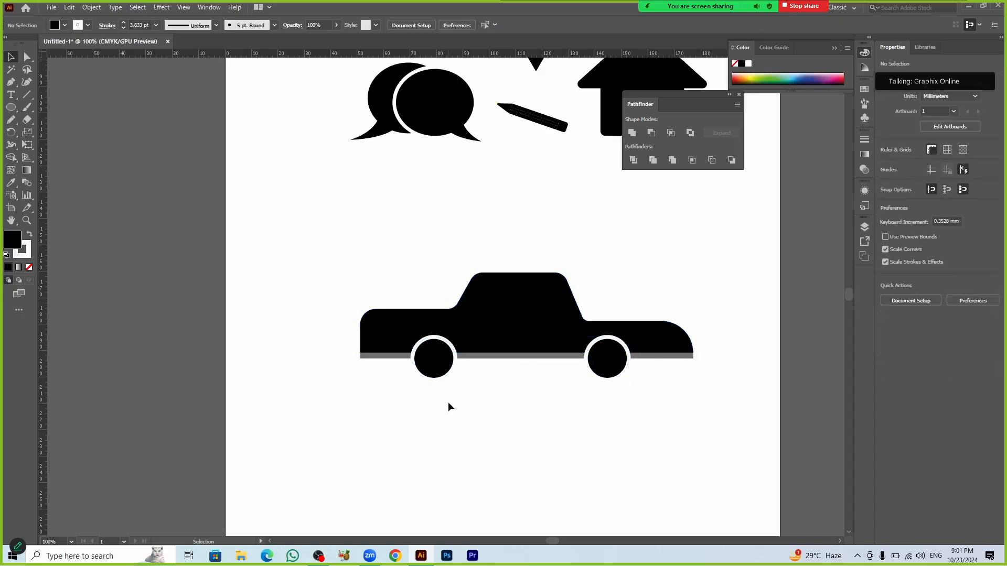
scroll(449, 403, up, 1)
scroll(448, 402, up, 2)
click(425, 305)
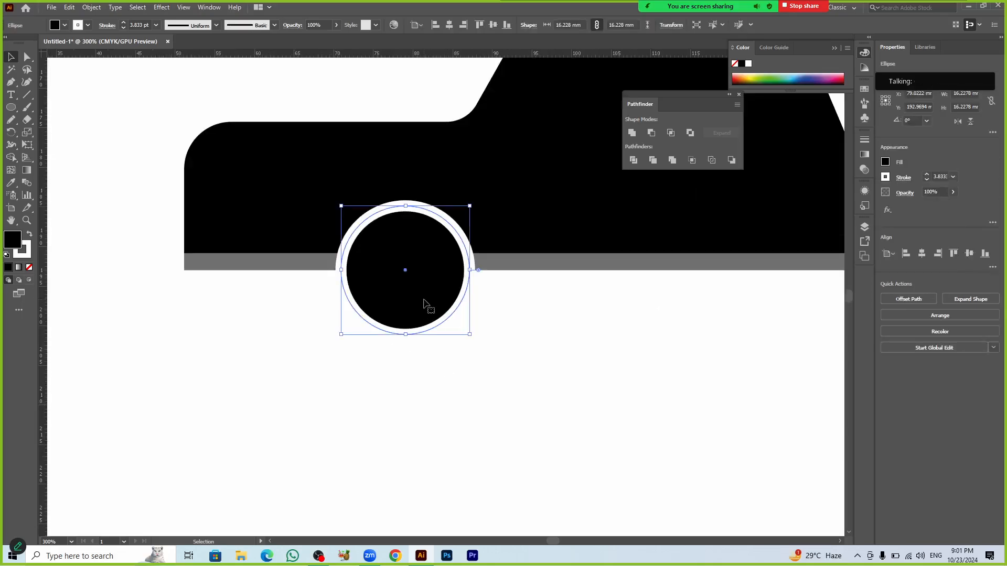
scroll(367, 315, right, 5)
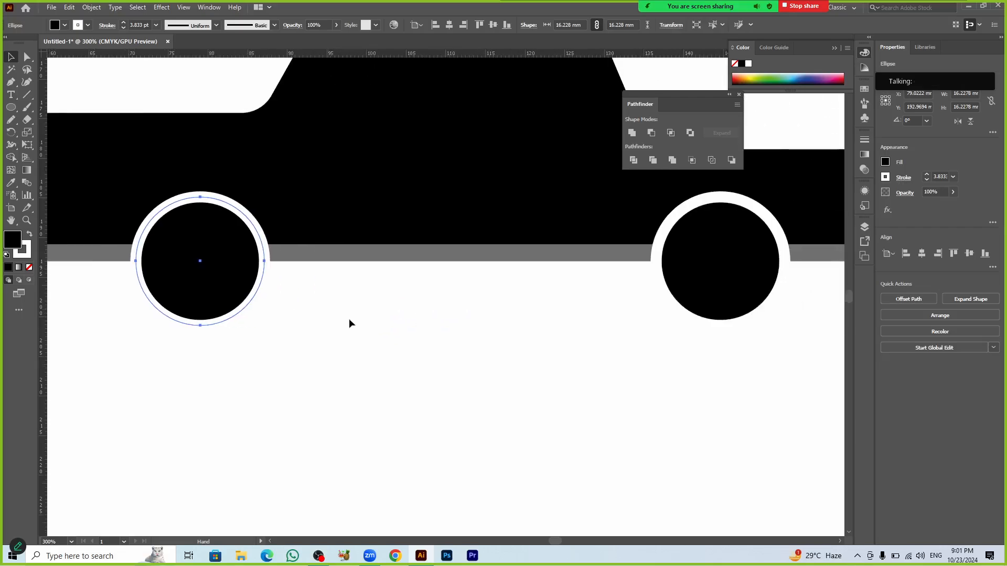
shift+click(711, 276)
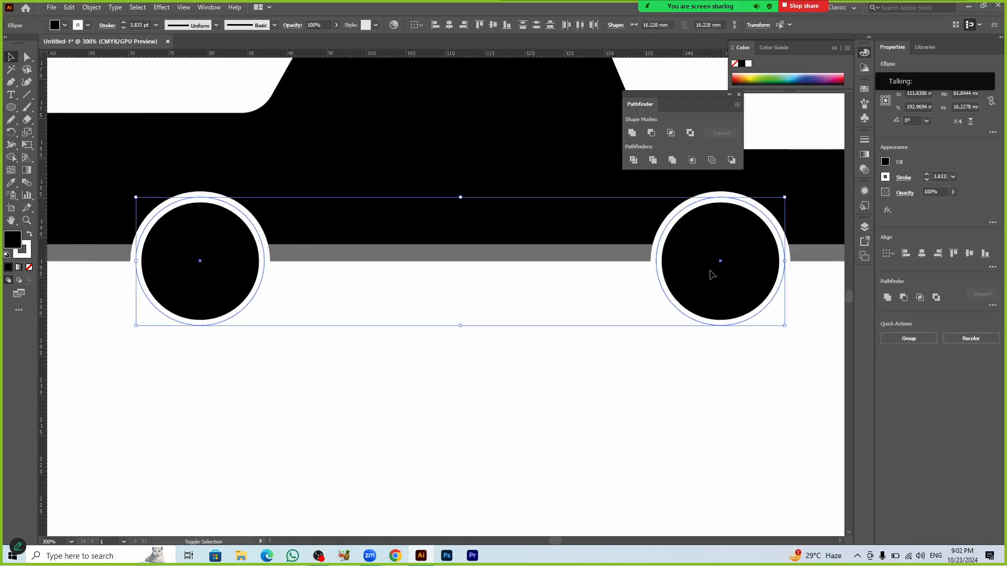
click(91, 8)
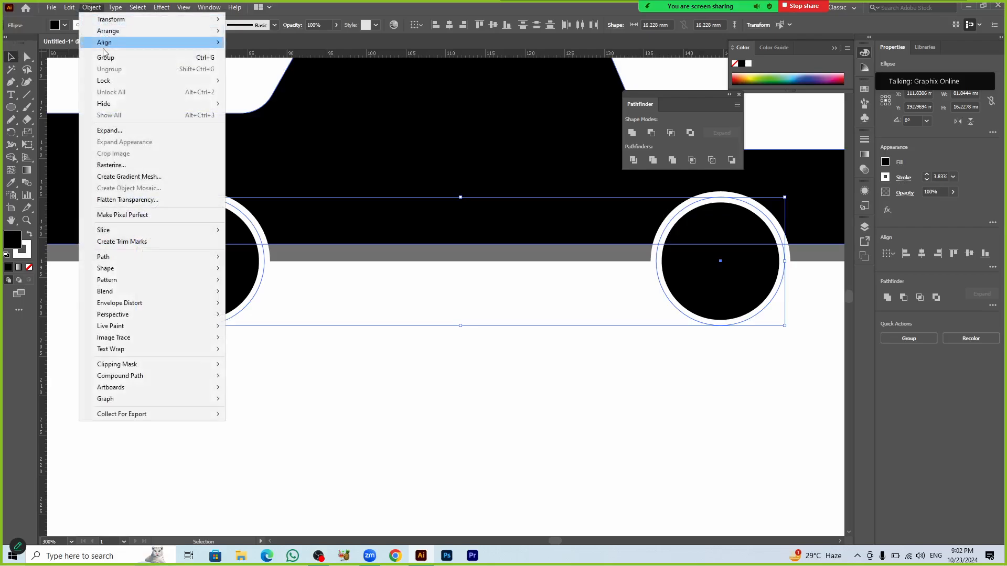
click(116, 131)
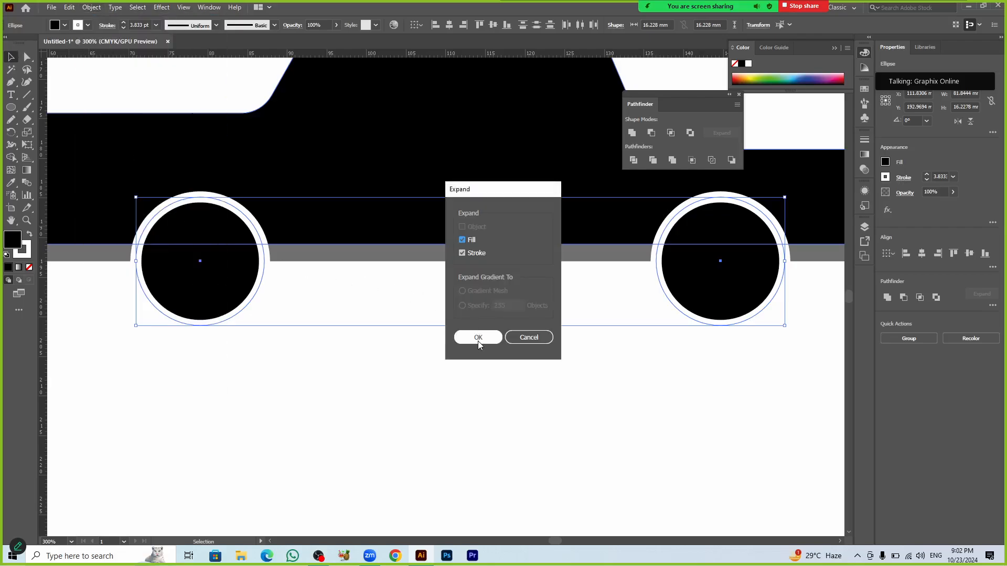
click(476, 340)
click(410, 384)
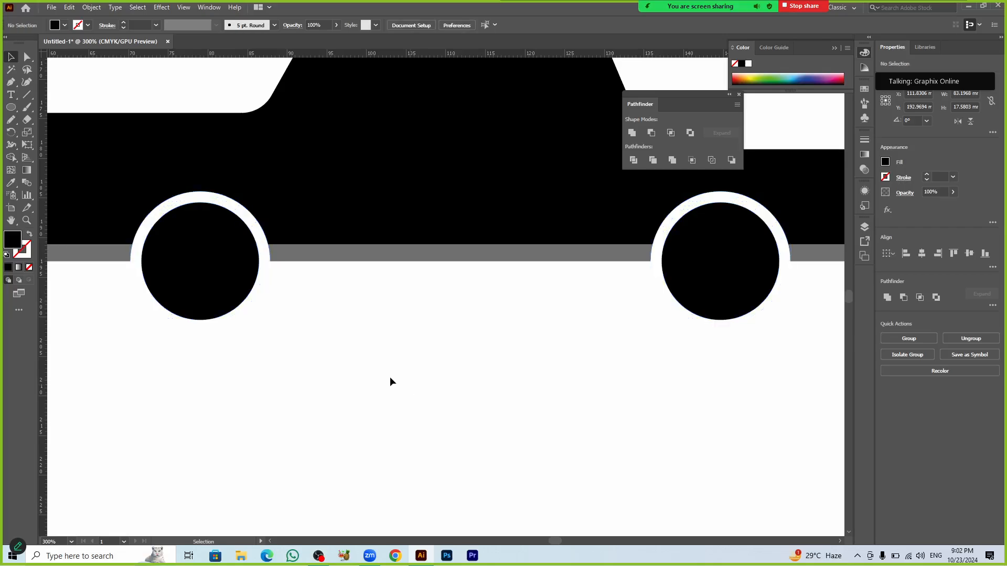
Step: Divide the vehicle's body, grey strip and expanded wheels along their overlaps with Pathfinder
drag(132, 80, 678, 328)
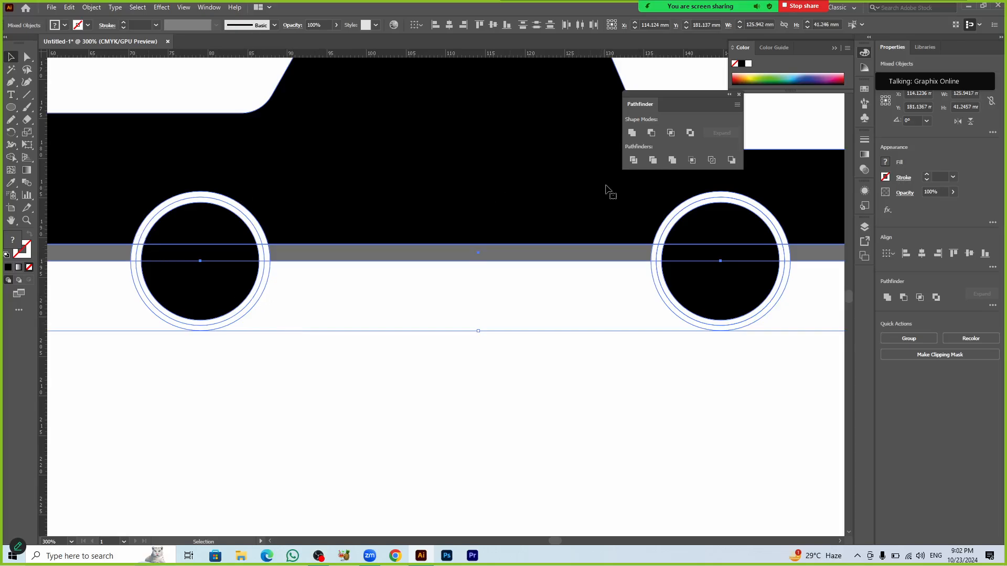
click(633, 161)
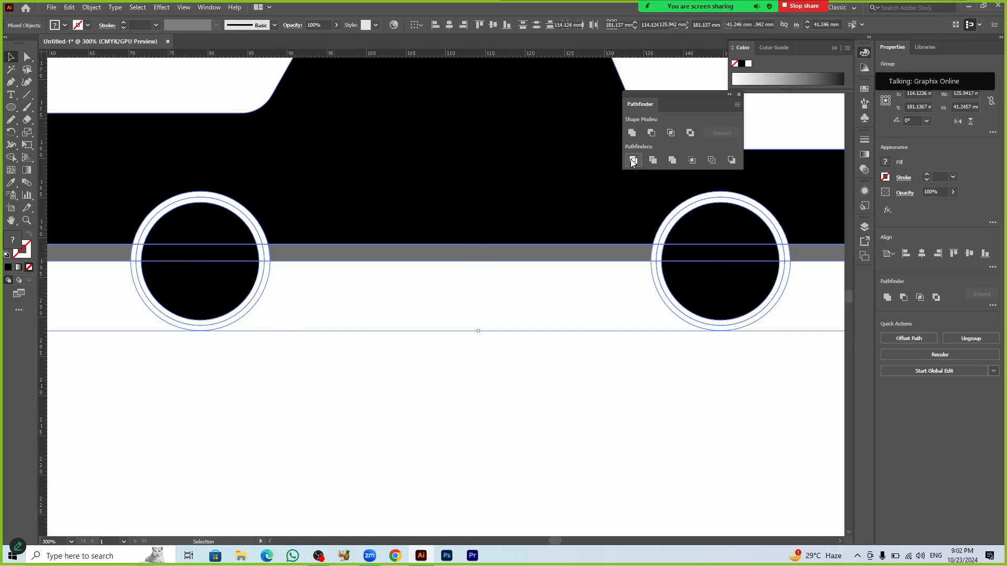
click(370, 364)
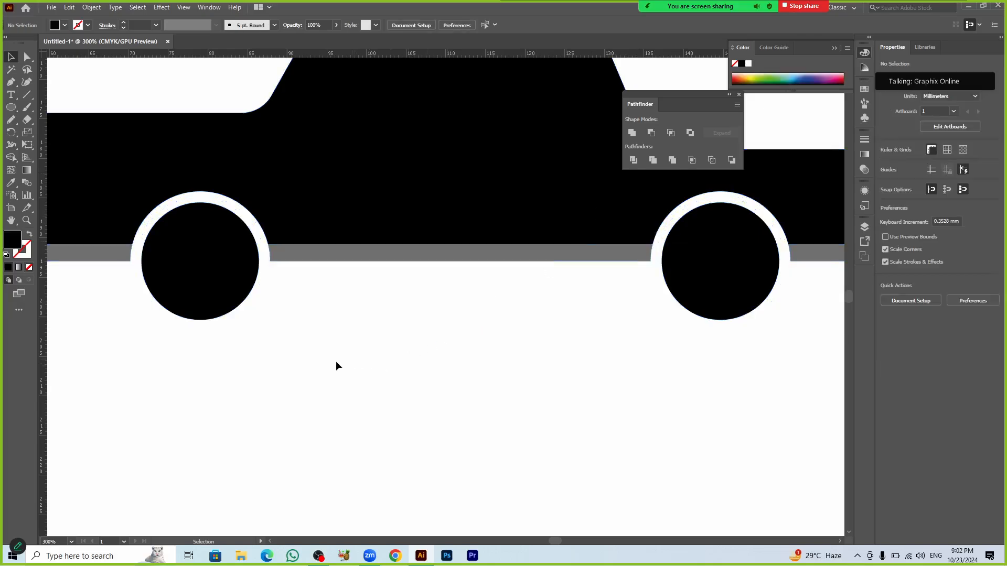
Step: Select the white ring pieces around both wheels with the Magic Wand and delete them
click(11, 68)
click(229, 203)
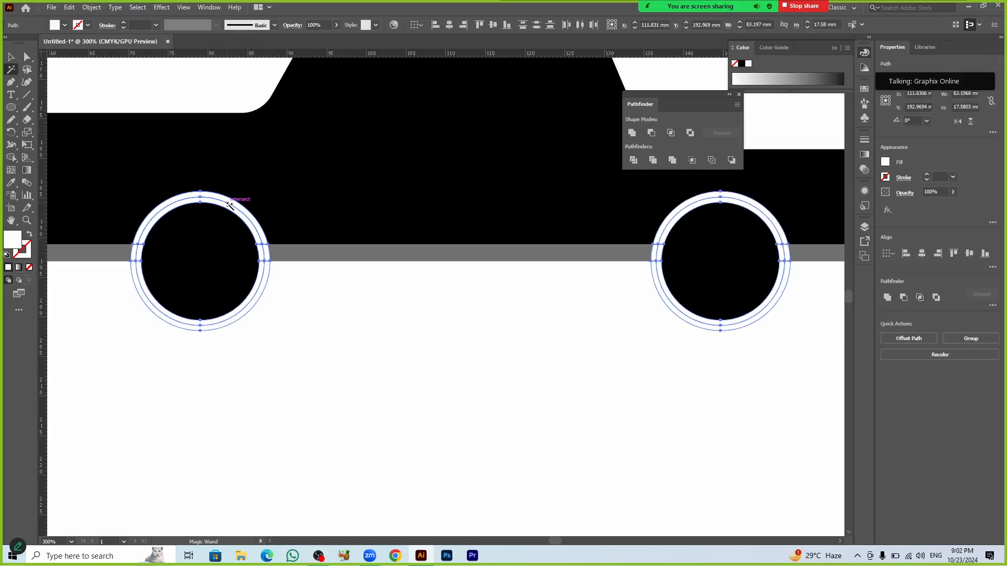
key(ctrl+shift+a)
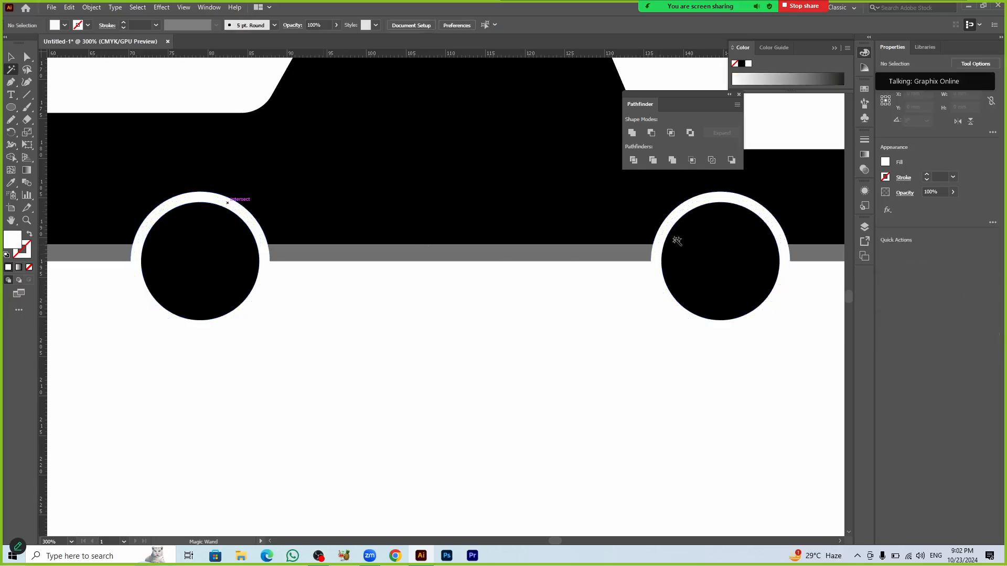
Step: Try another Magic Wand deletion beside the front wheel, undo it and deselect everything
click(677, 210)
key(Delete)
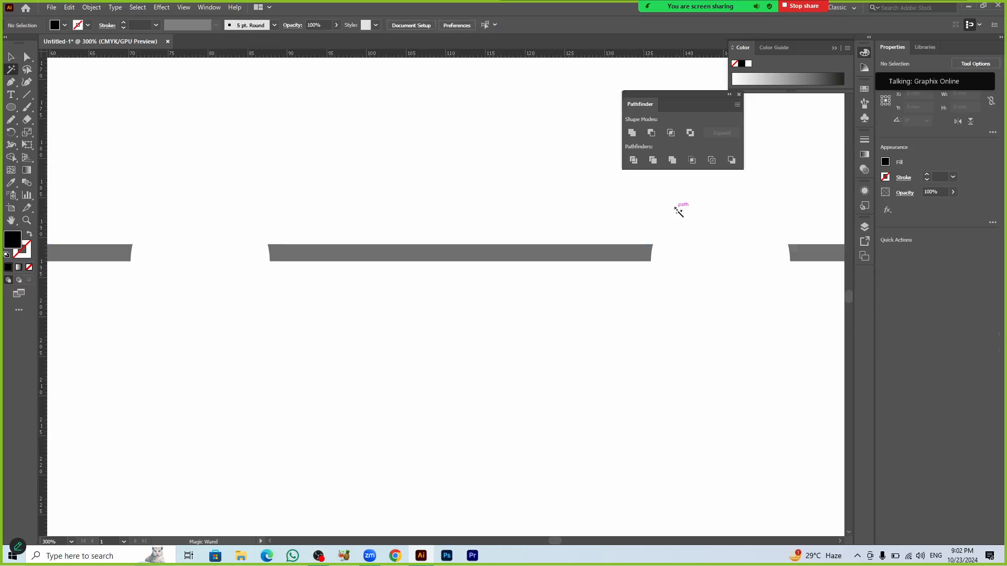
key(ctrl+z)
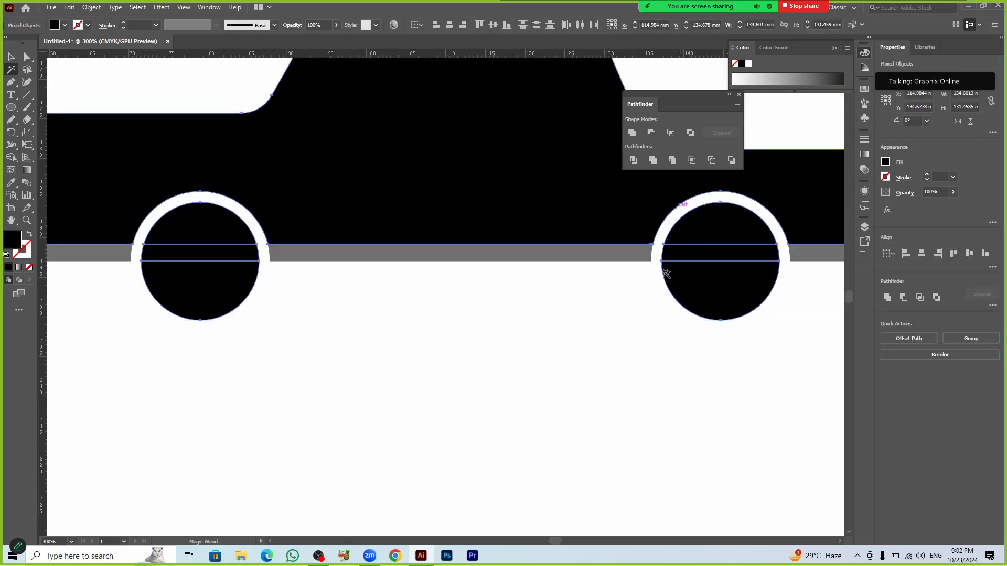
click(635, 364)
Step: Scale the whole vehicle down proportionally to about 83 mm wide
scroll(634, 364, down, 2)
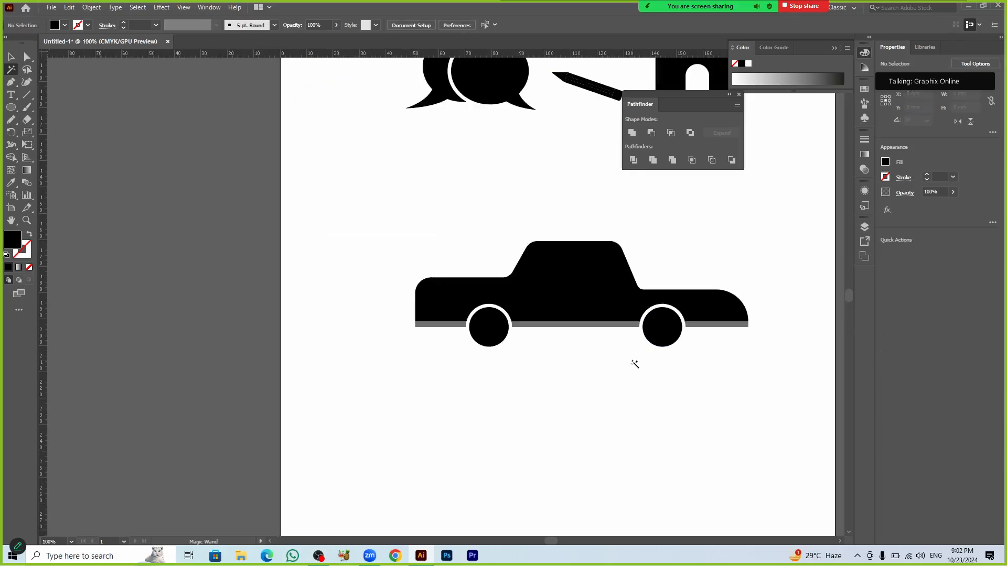
key(v)
drag(368, 209, 692, 329)
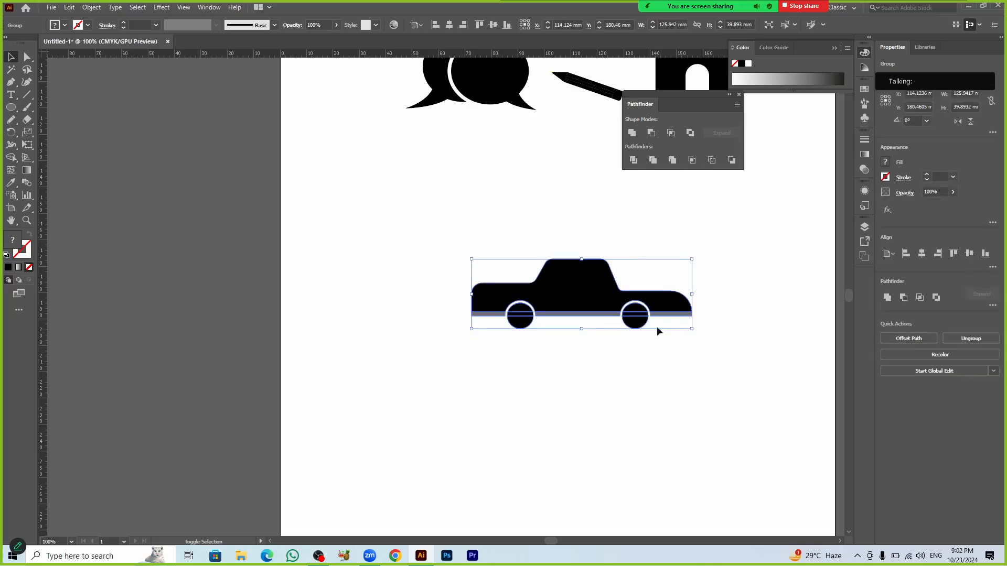
Step: Move the vehicle onto the grey pasteboard and inspect the gaps around its wheels
drag(574, 304, 163, 234)
click(195, 325)
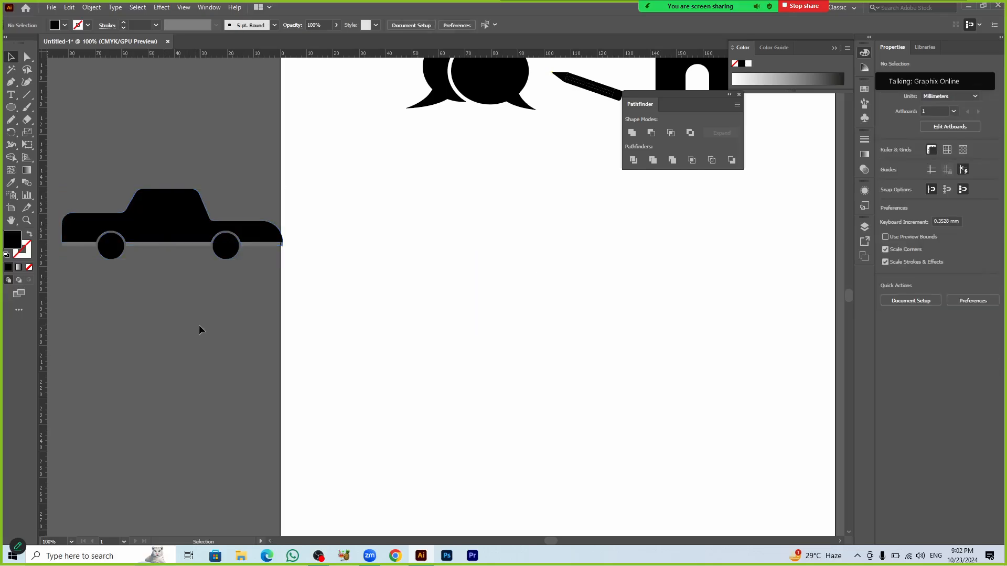
scroll(199, 329, up, 3)
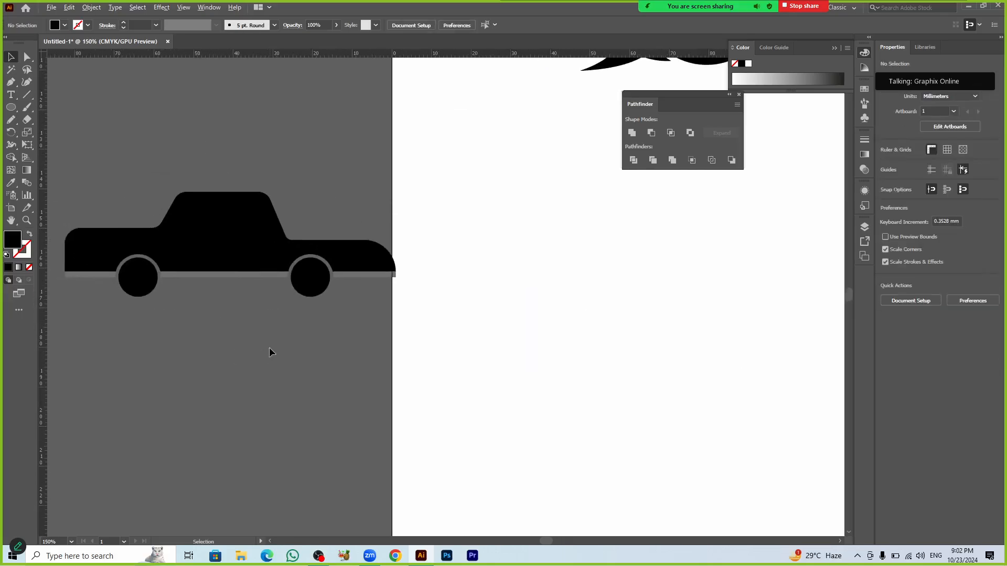
scroll(269, 347, up, 3)
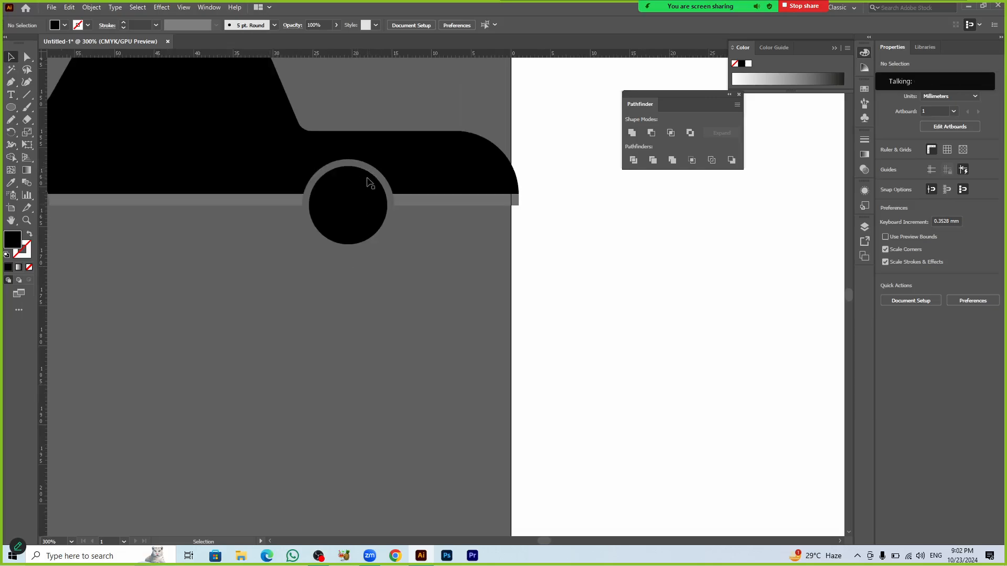
scroll(356, 273, down, 3)
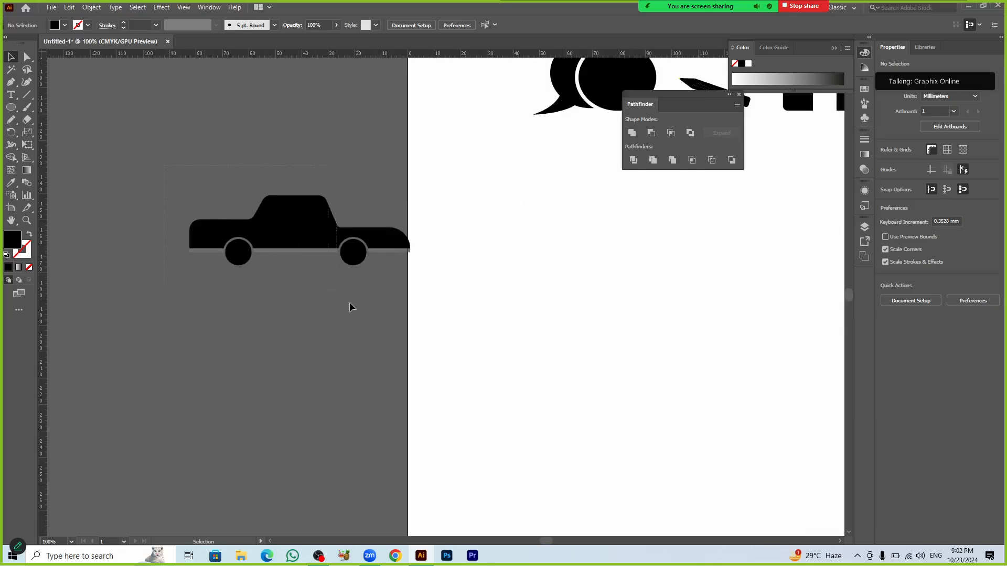
Step: Move the vehicle back onto the artboard and place it just beneath the speech bubbles, pencil and house icons
drag(350, 303, 376, 317)
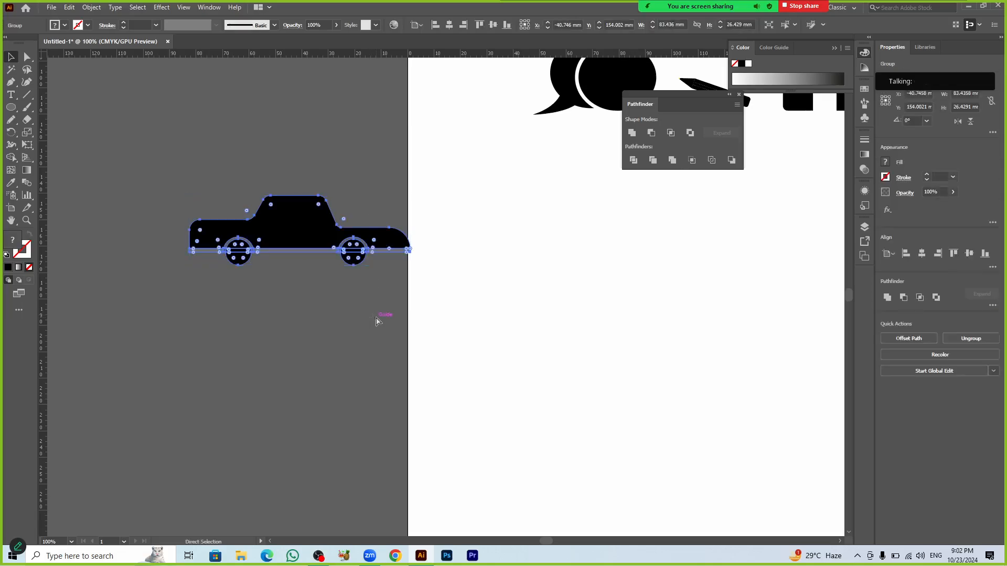
key(v)
drag(286, 230, 596, 270)
click(622, 359)
drag(620, 360, 335, 372)
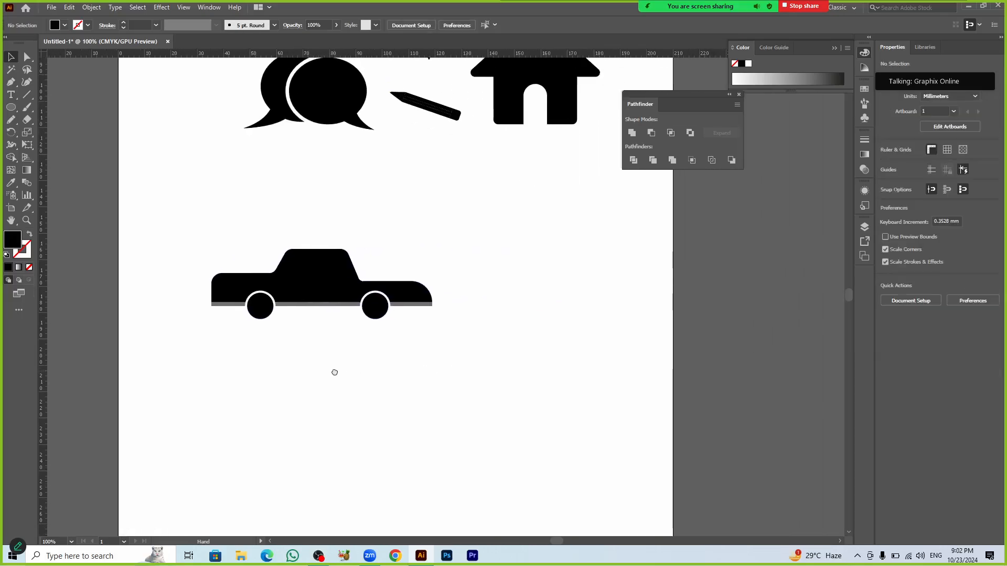
drag(312, 283, 406, 263)
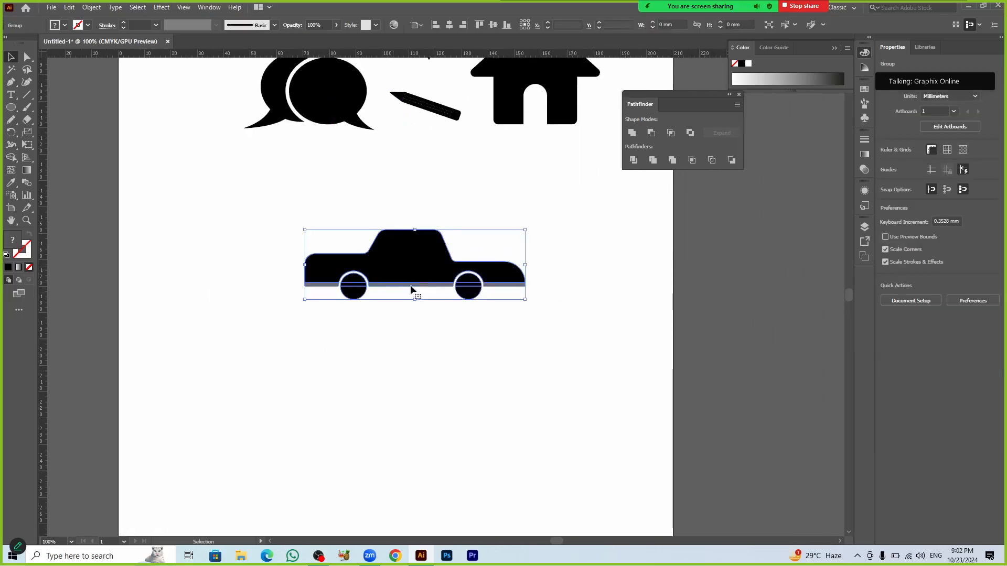
click(446, 367)
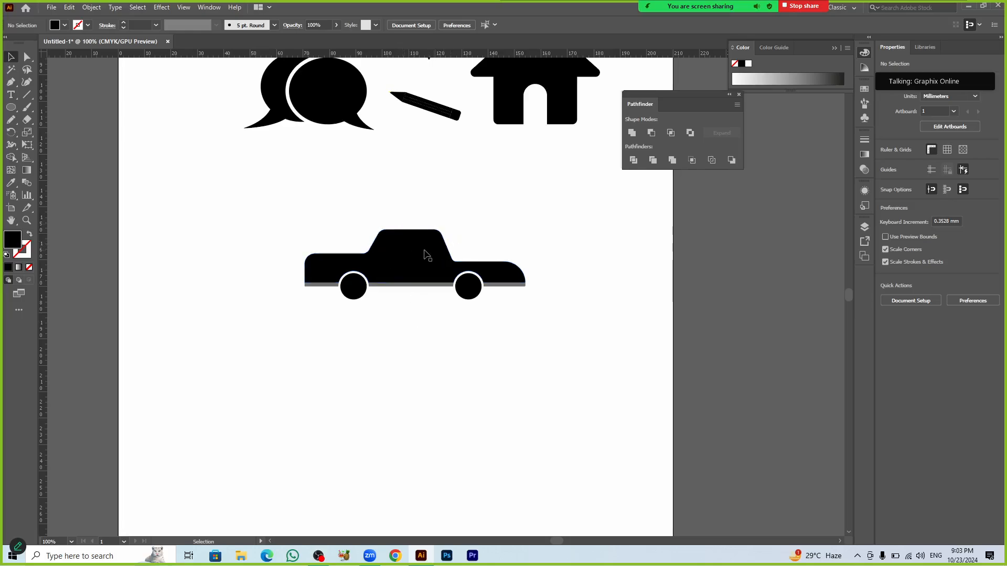
drag(418, 258, 422, 190)
click(439, 320)
Step: Delete all the icons to clear the artboard
key(ctrl+minus)
key(ctrl+minus)
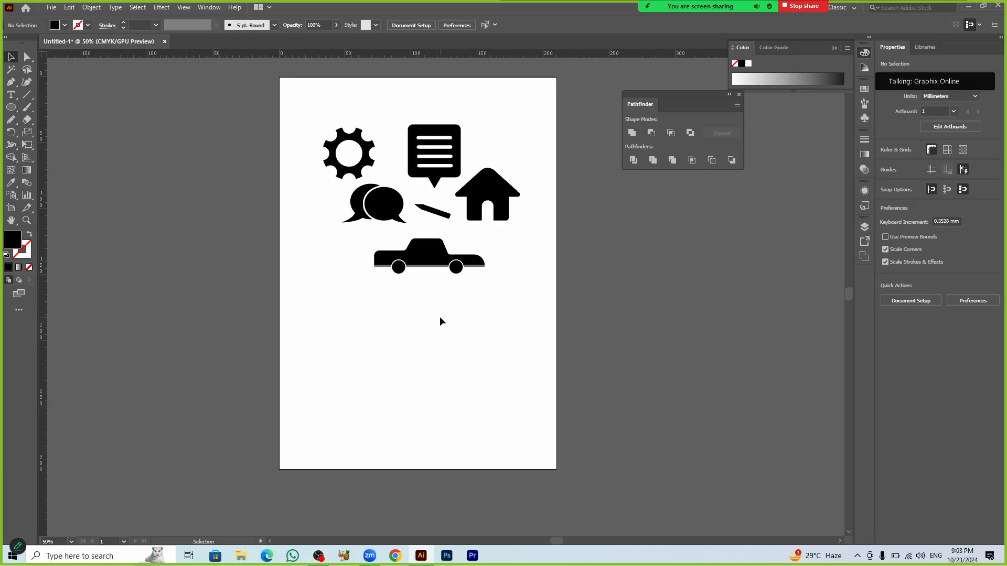
key(ctrl+a)
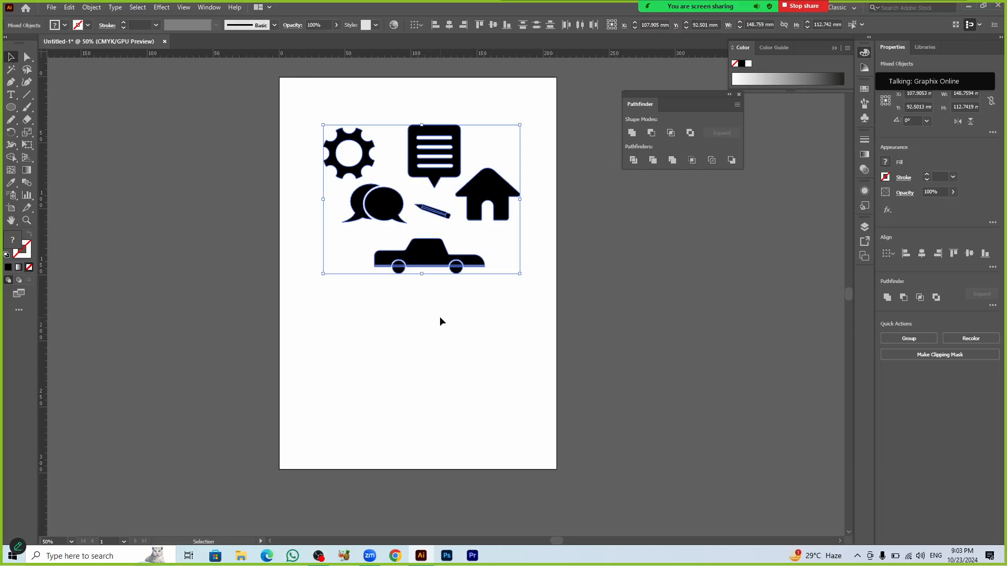
key(Delete)
key(a)
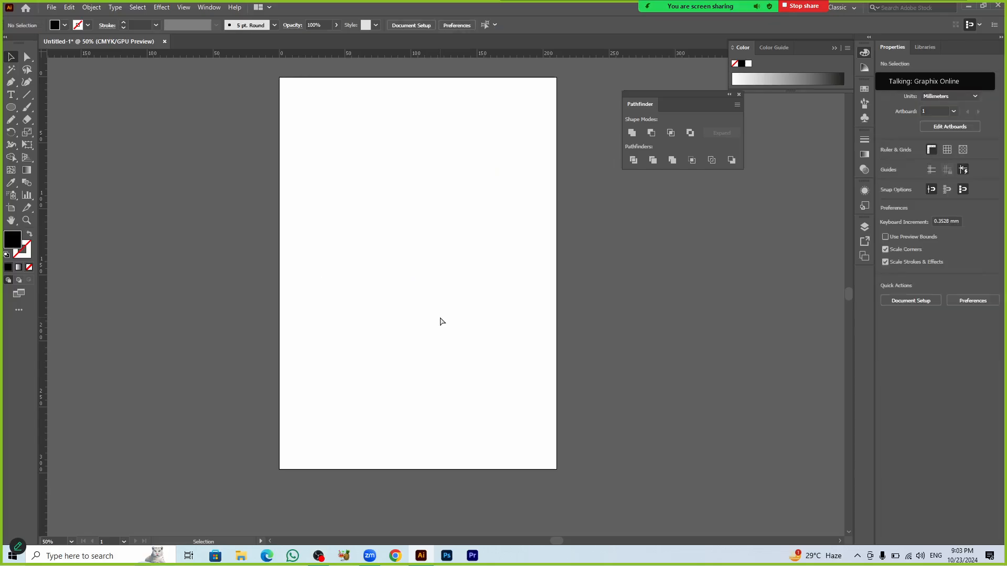
Step: Draw a black circle about 48 mm in diameter in the upper-left part of the empty artboard
key(ctrl+0)
key(v)
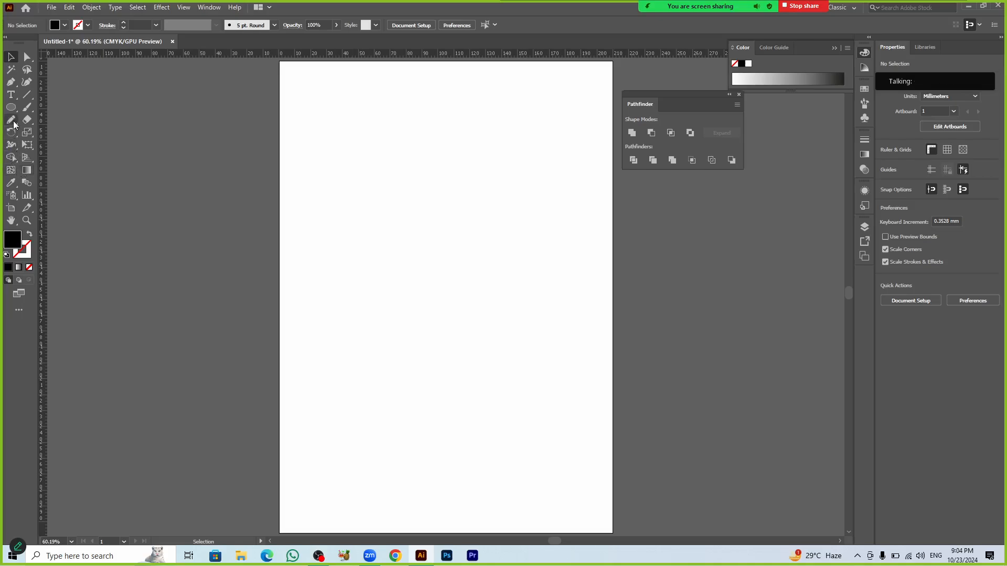
click(11, 107)
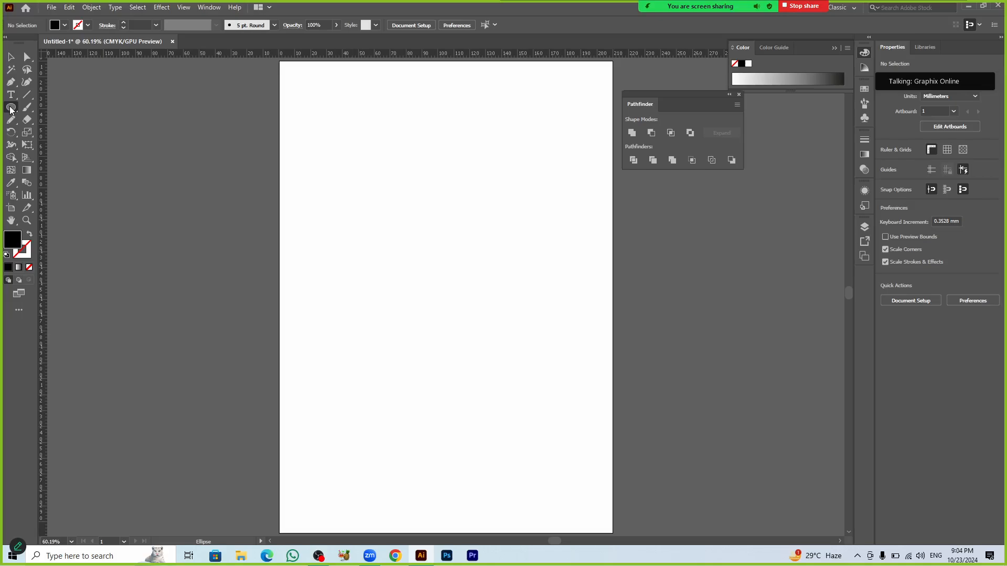
drag(363, 195, 427, 275)
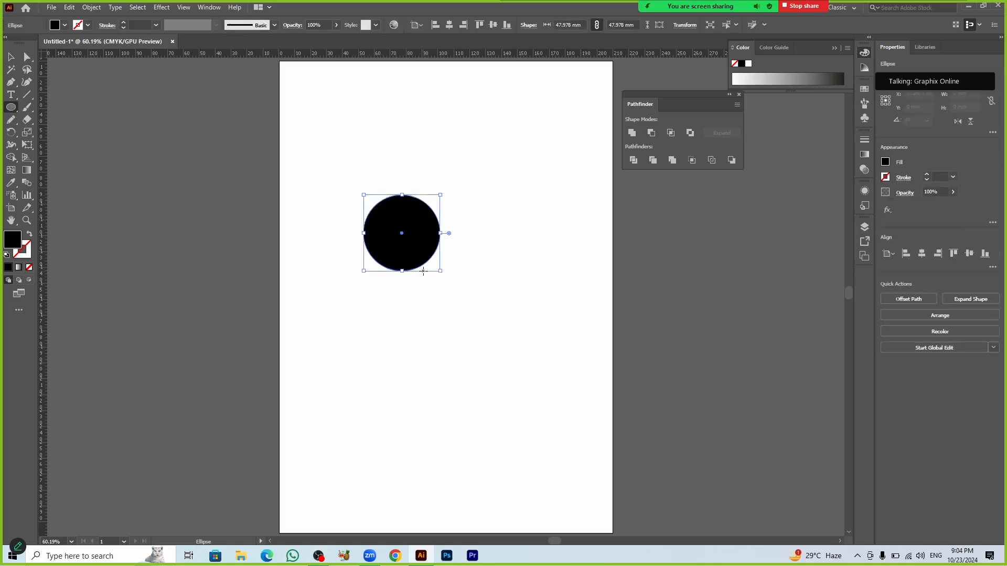
Step: Try red, the Orange, Yellow gradient and the blue-to-white gradient as the circle's fill, and settle on the white-to-black gradient
click(889, 158)
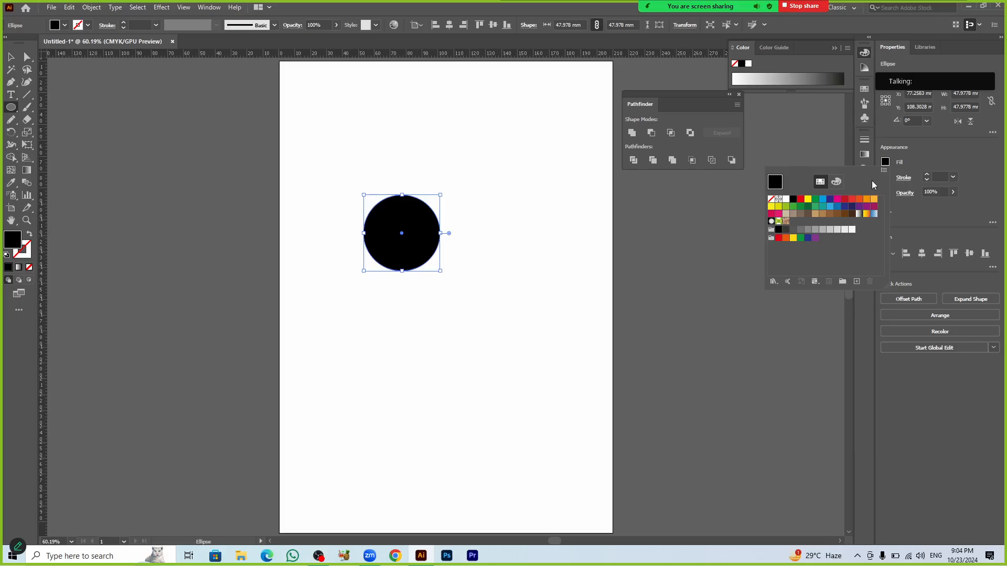
click(852, 199)
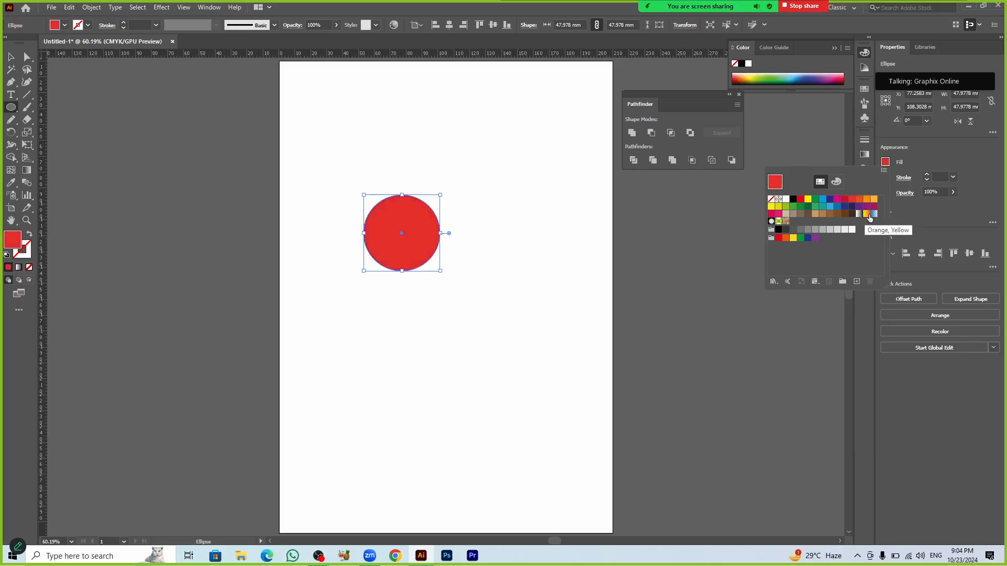
click(867, 214)
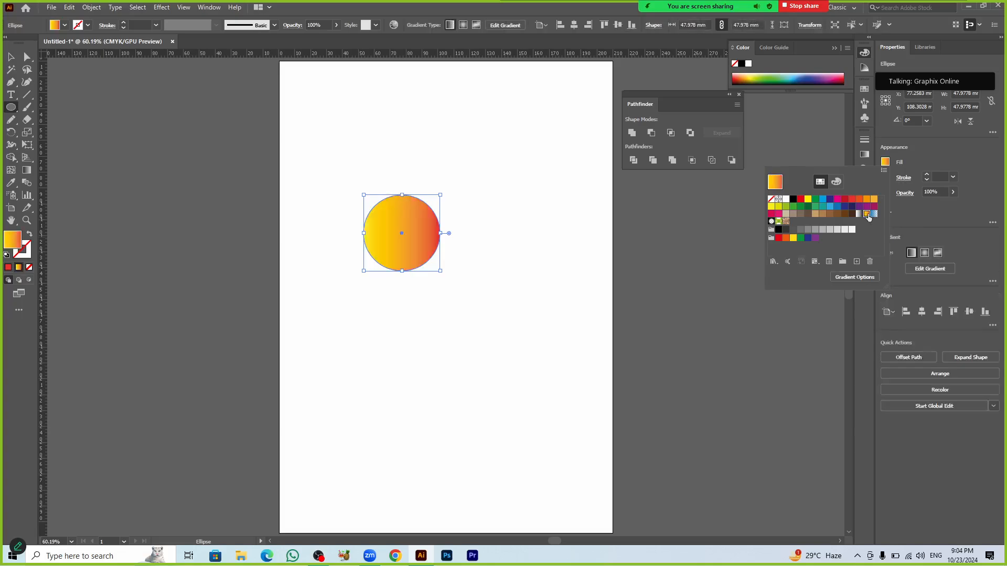
click(875, 214)
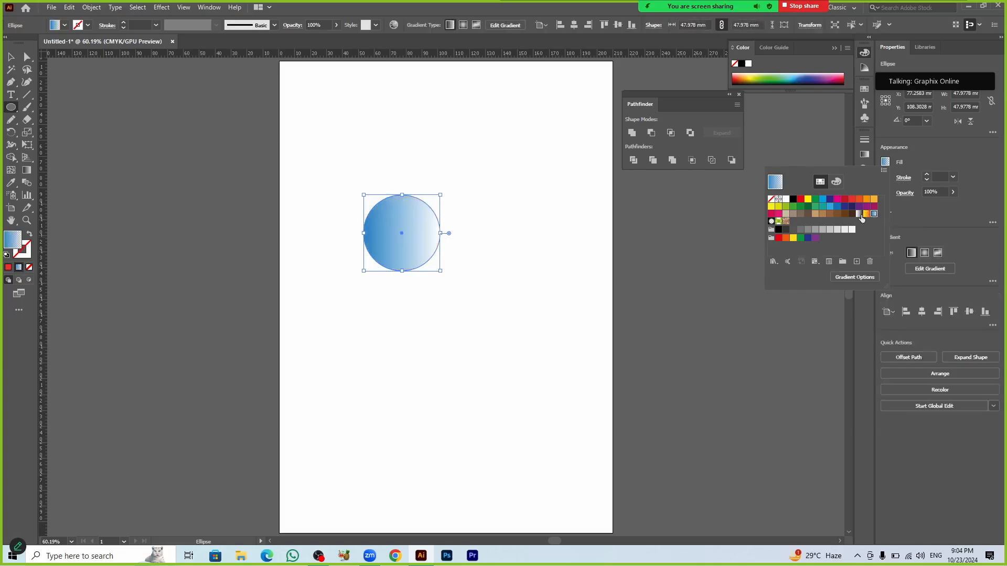
click(860, 214)
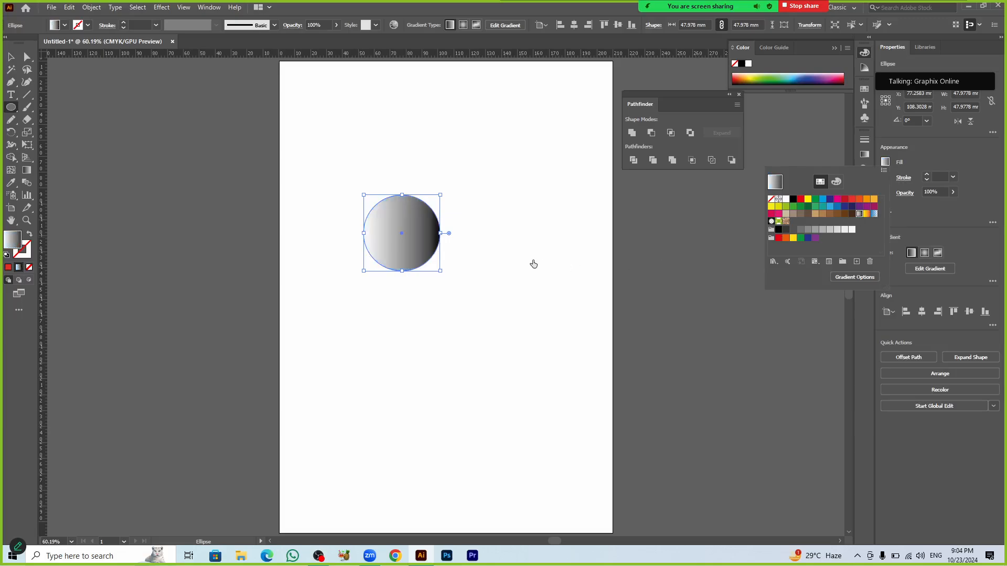
Step: Reset the circle to the default white fill and black stroke
key(v)
click(509, 259)
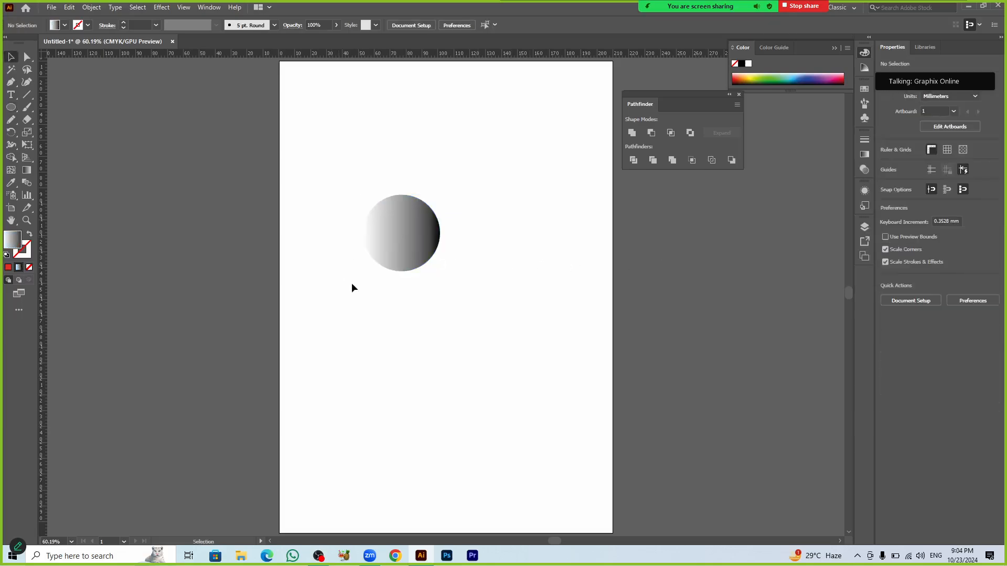
click(388, 255)
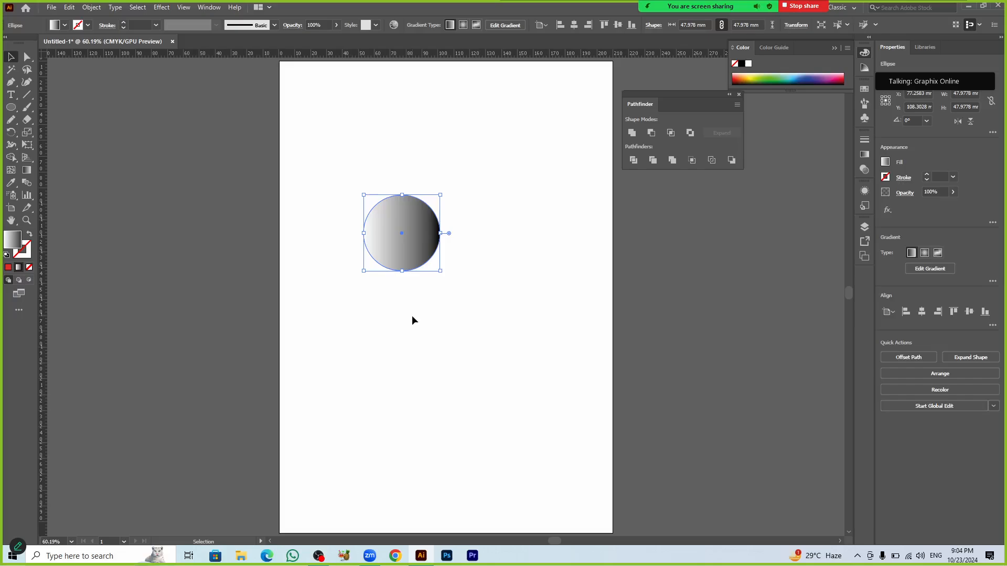
key(d)
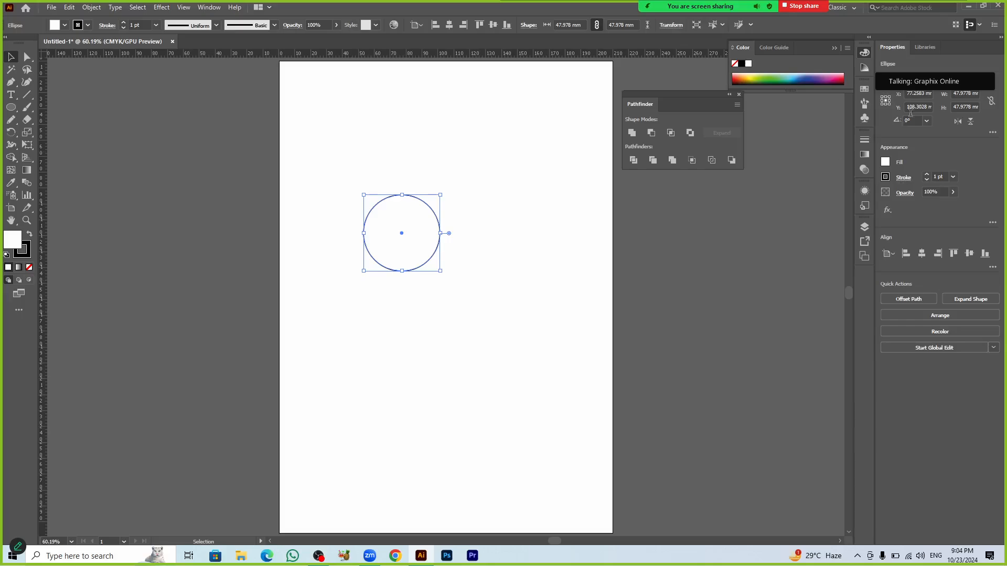
Step: Open the Gradient settings, detach them as a floating window beside the artboard, and collapse the leftover Transparency settings
click(863, 155)
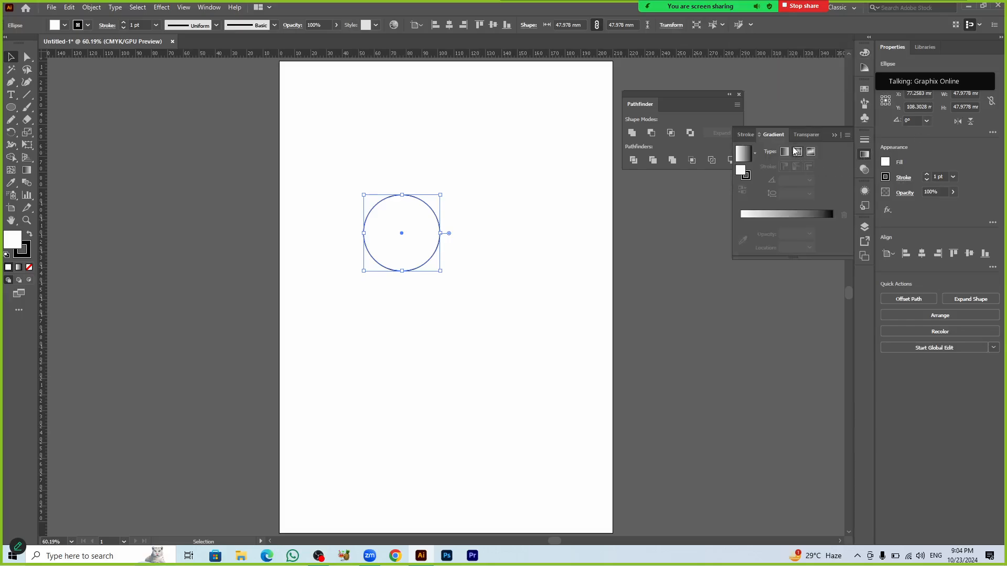
mouse_move(775, 134)
mouse_down()
mouse_move(717, 289)
mouse_move(639, 289)
mouse_up()
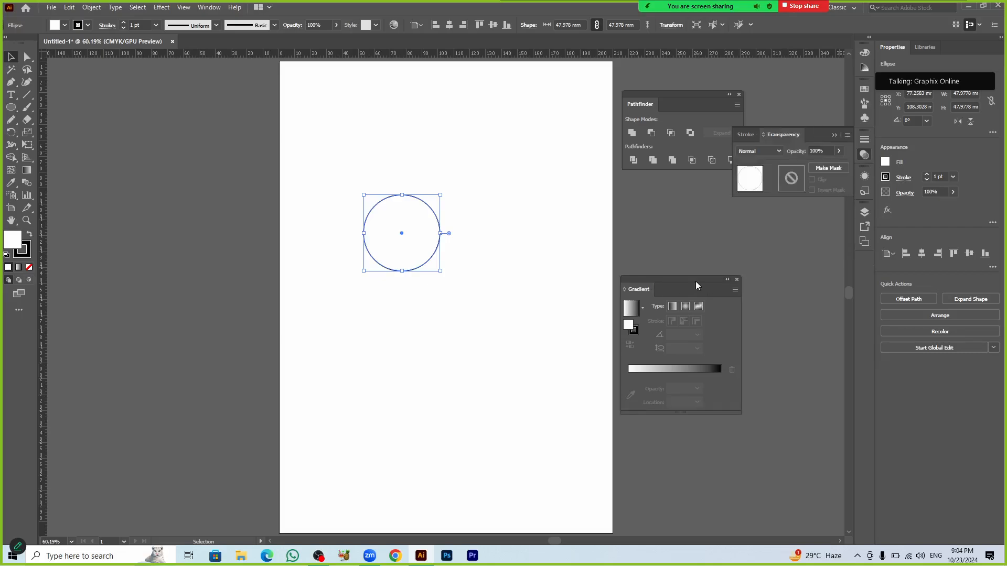
click(835, 134)
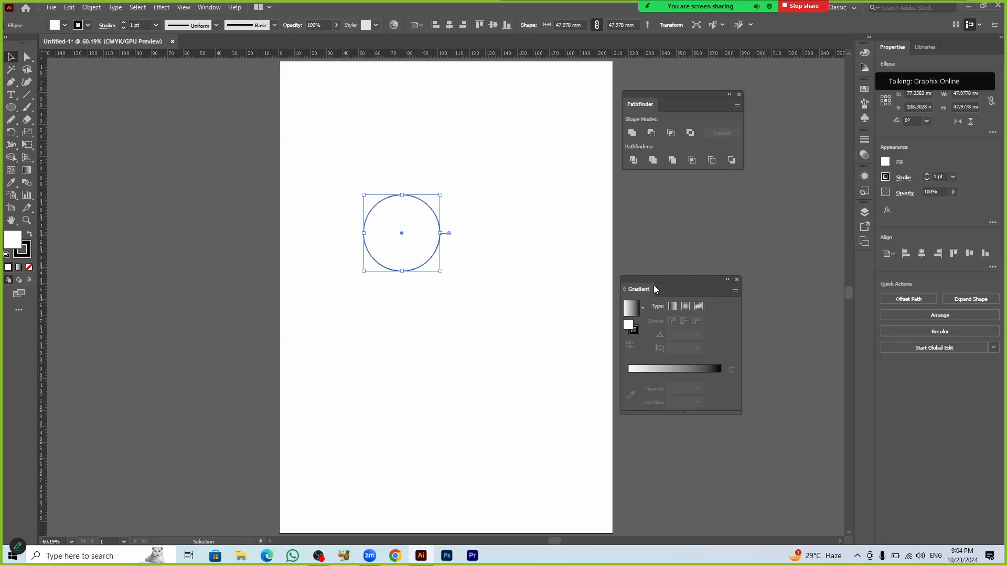
drag(663, 282, 708, 235)
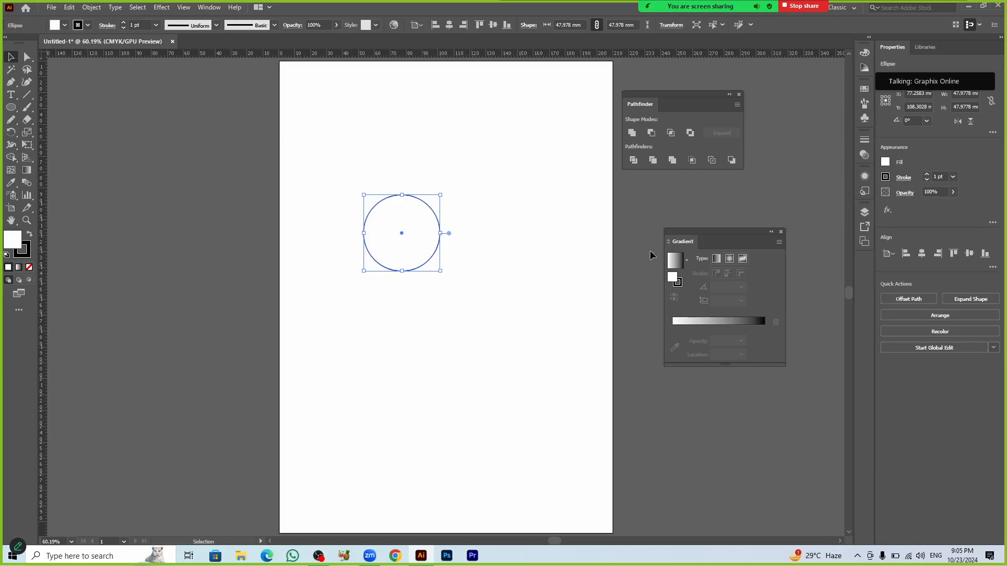
Step: Fill the circle with the white-to-black gradient, set its stroke to None, and deselect it
click(886, 178)
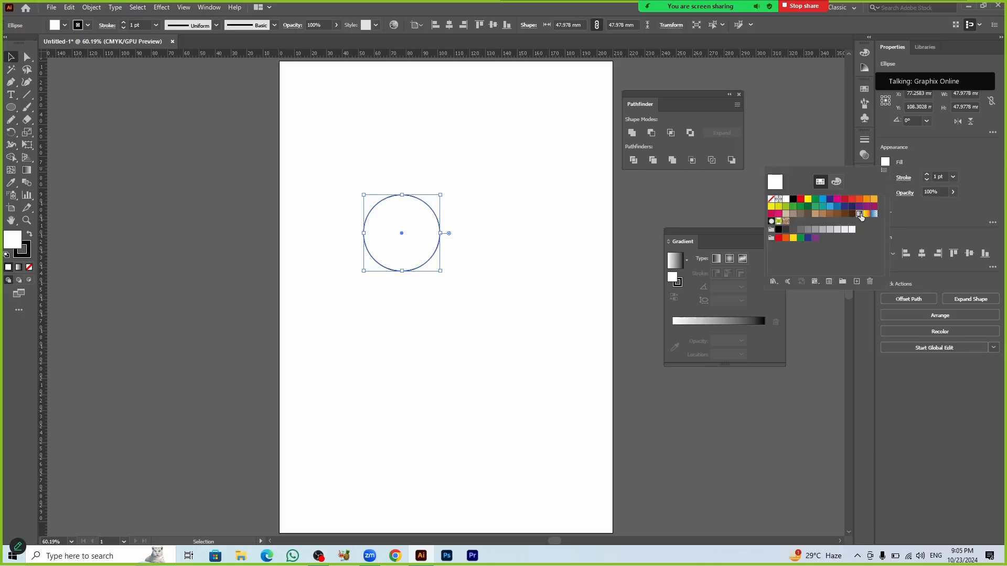
click(860, 215)
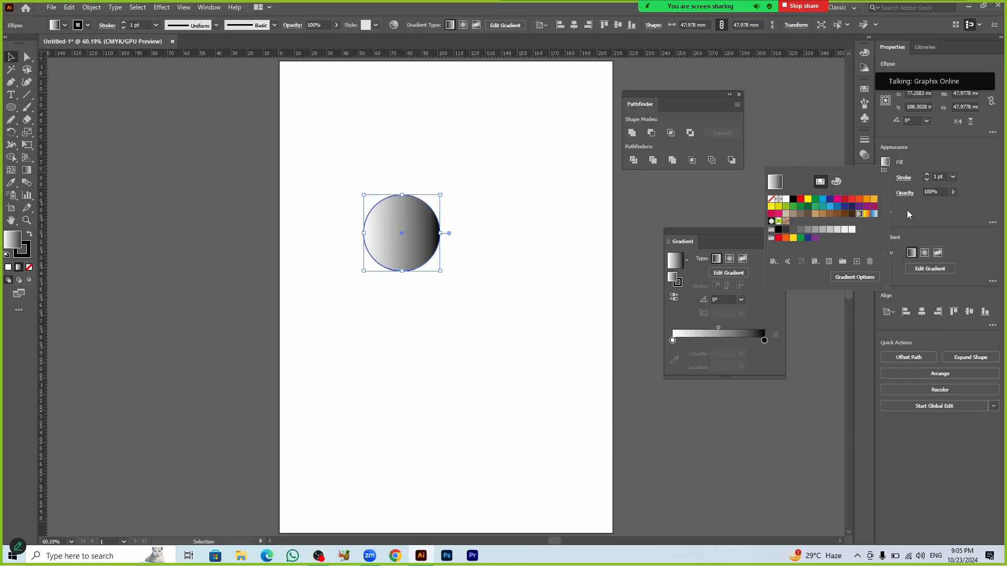
click(979, 154)
click(887, 179)
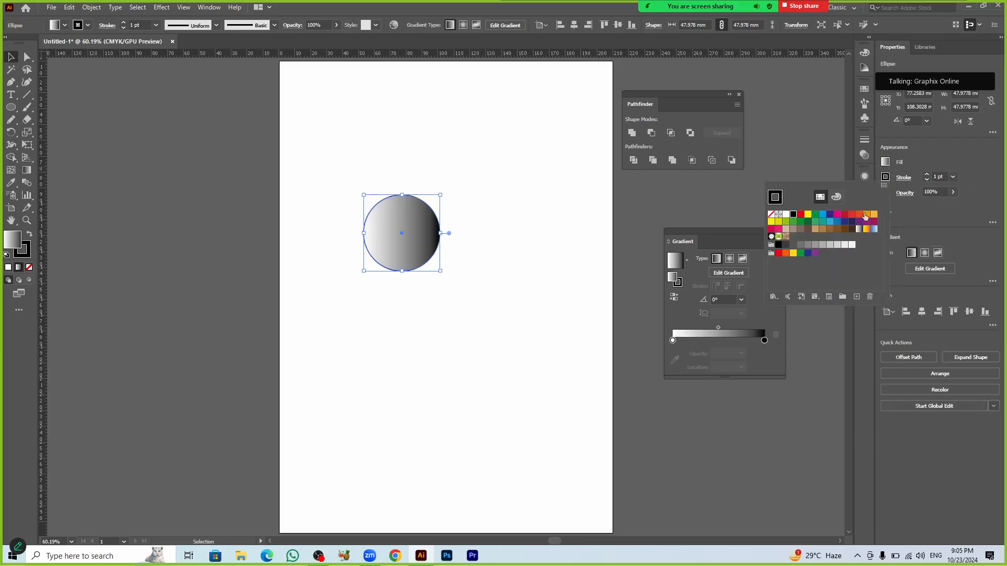
click(771, 214)
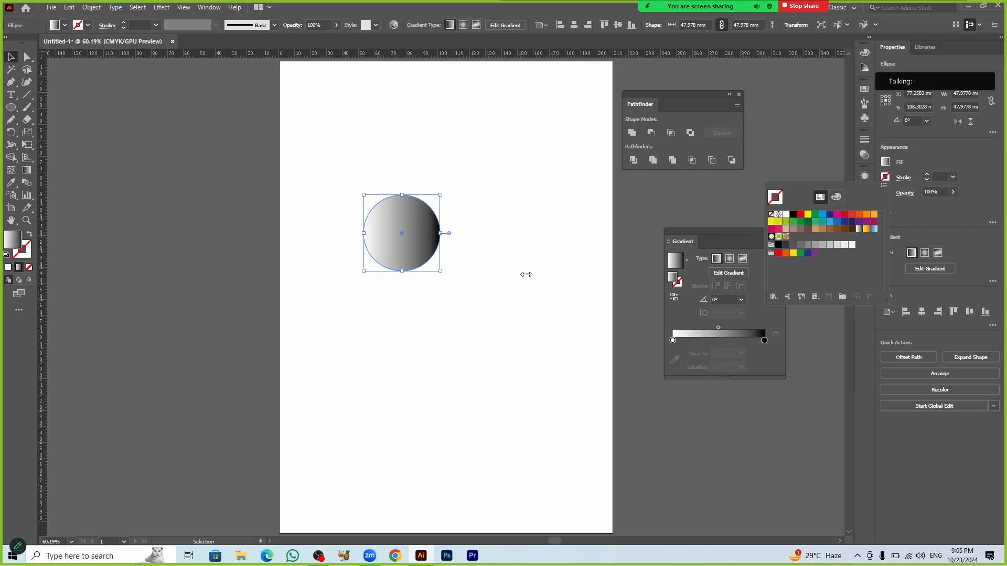
key(Escape)
click(508, 274)
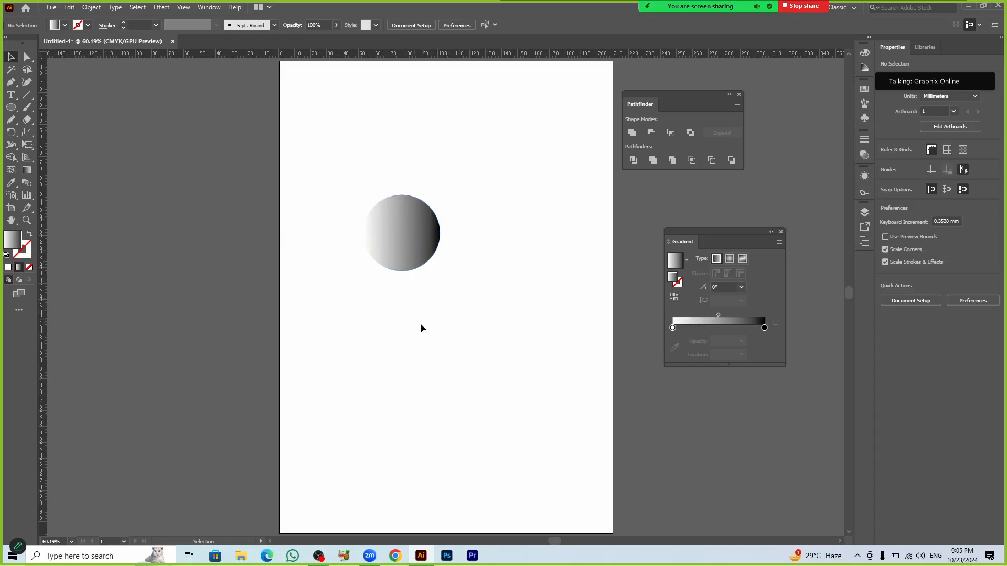
Step: Draw a gradient-filled square about 68 mm wide beneath the circle and deselect it
key(m)
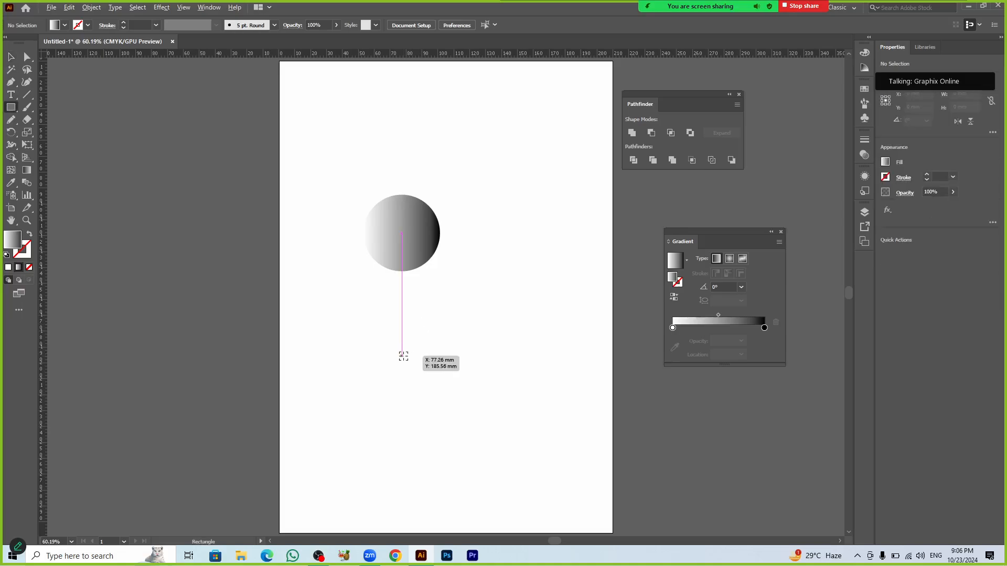
drag(404, 358, 460, 413)
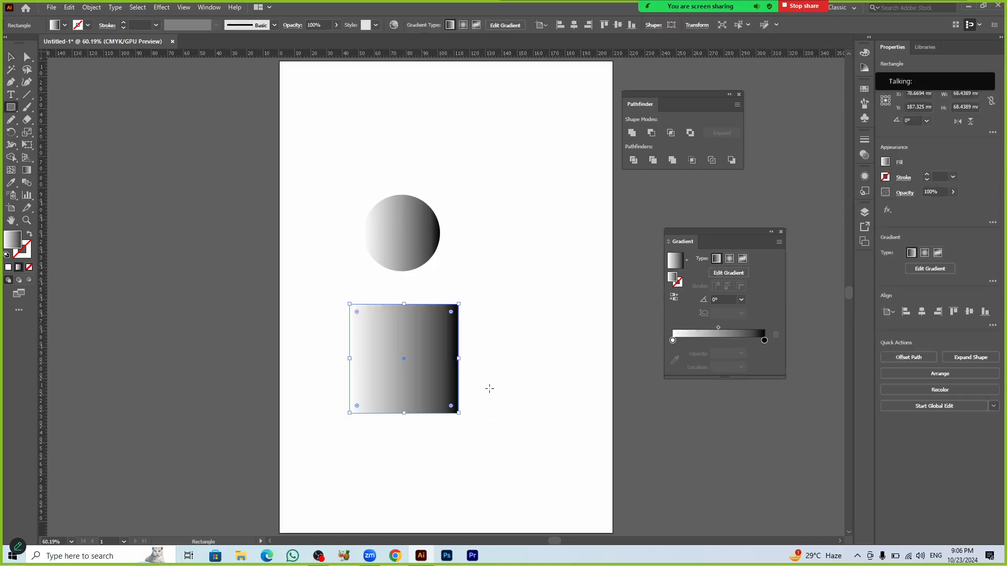
key(v)
click(507, 399)
key(ctrl+1)
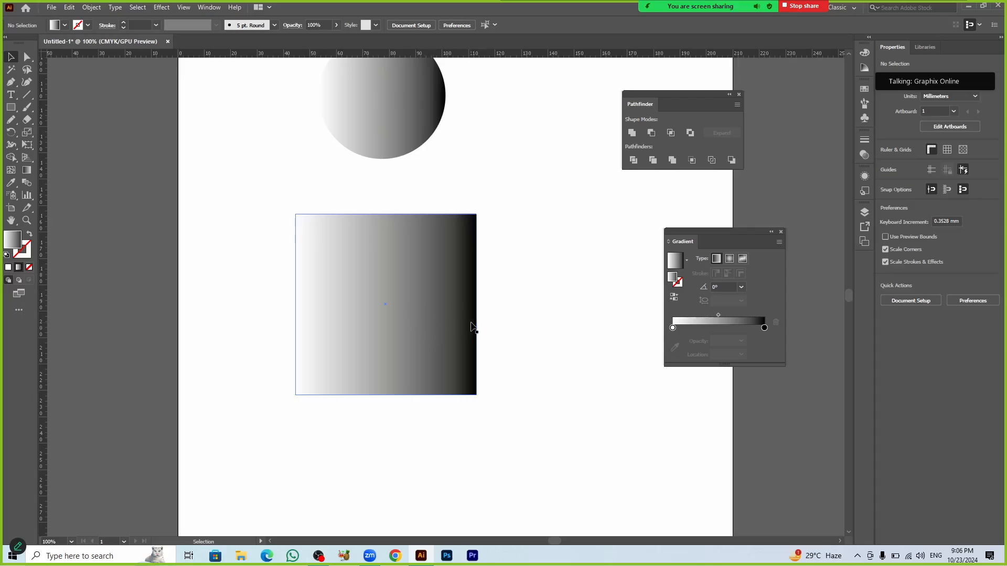
Step: Try shifting the white stop of the square's gradient, ending at about 42%
click(434, 332)
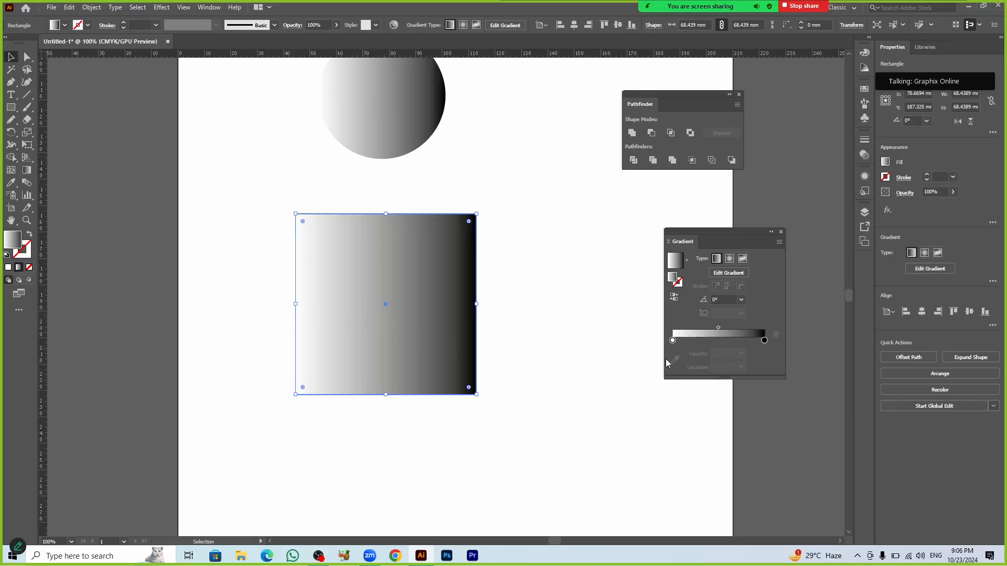
drag(672, 340, 701, 339)
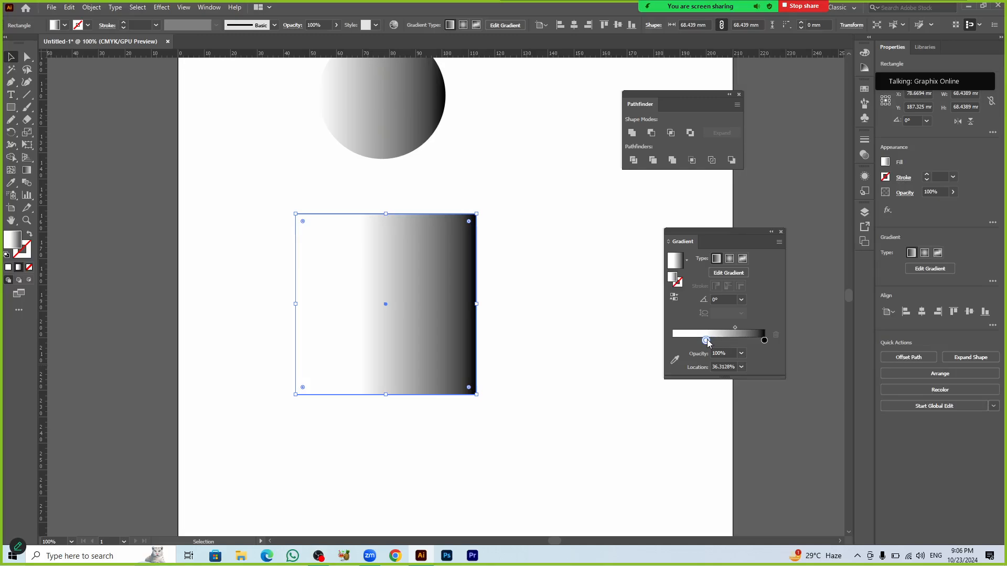
drag(706, 341, 671, 342)
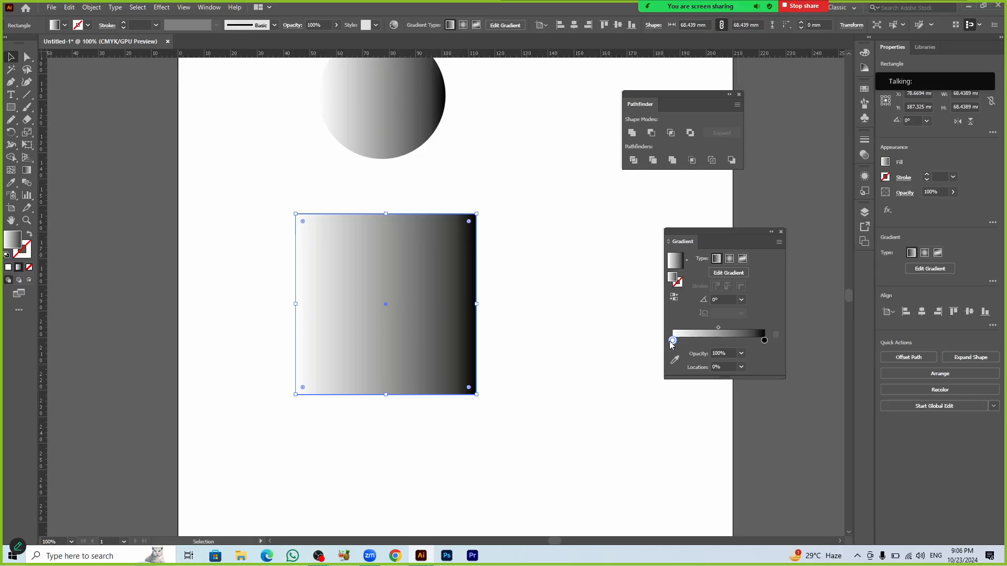
drag(672, 341, 712, 341)
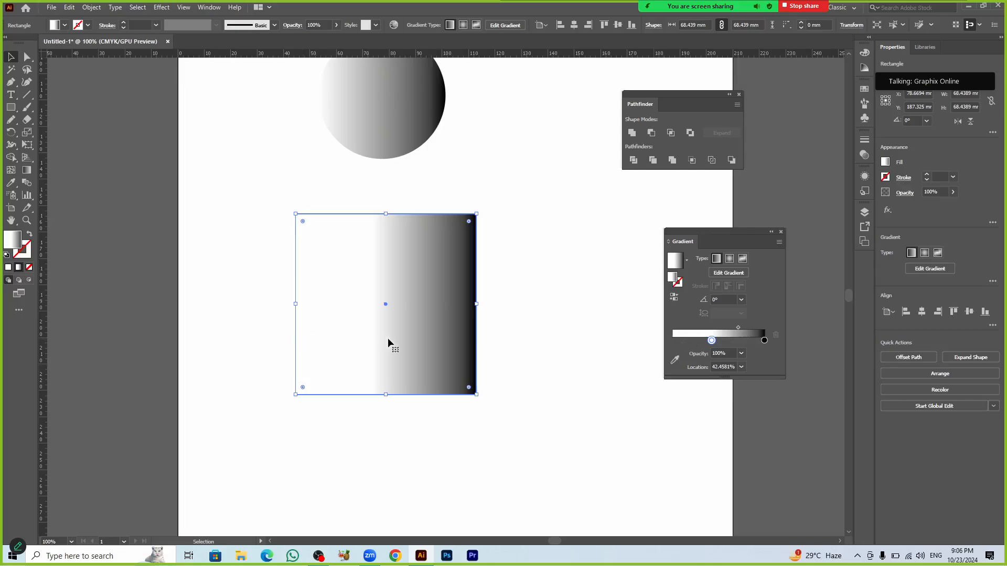
Step: Try the square across the artboard's left edge, and add and remove an extra gradient stop at 0%
drag(388, 338, 202, 344)
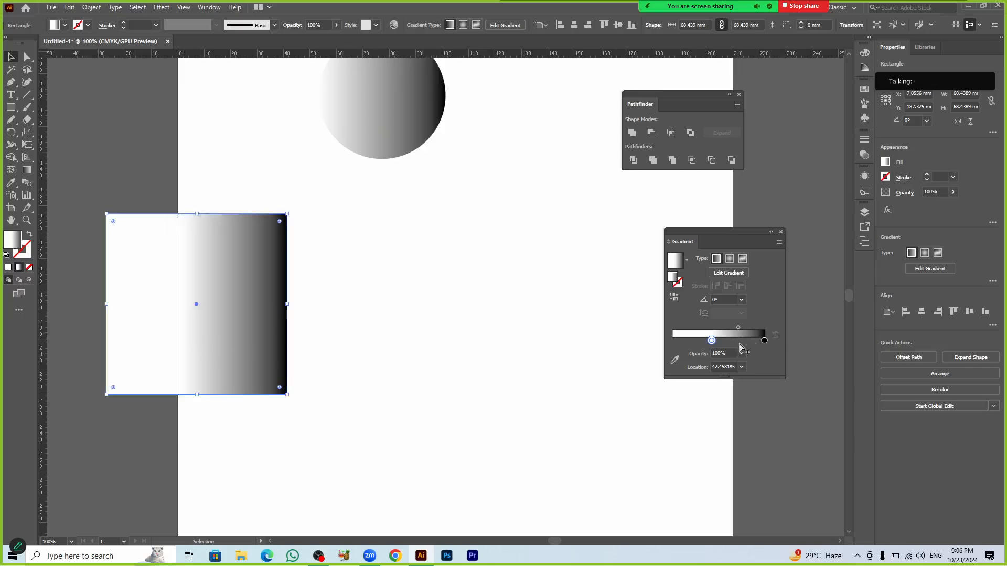
drag(703, 341, 671, 342)
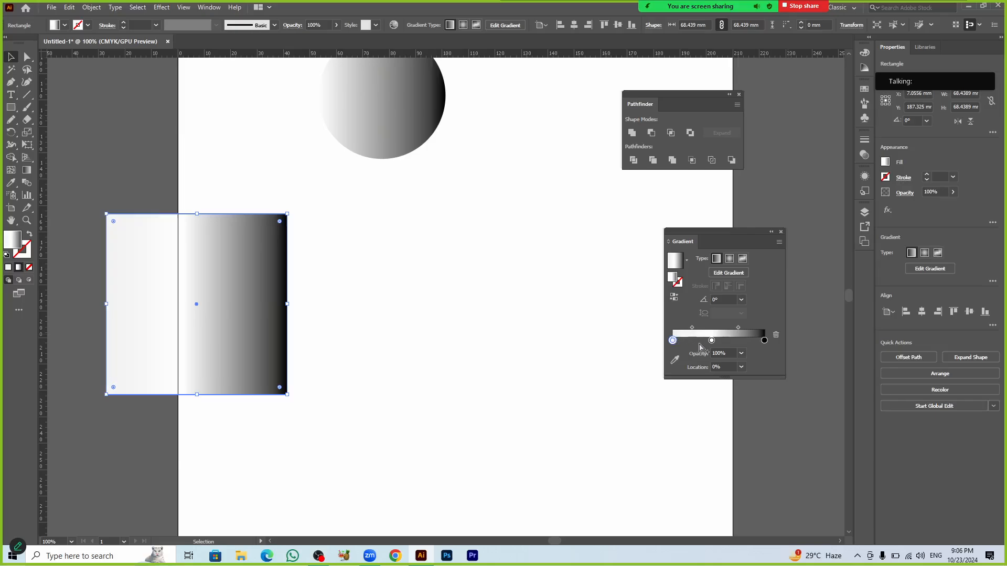
key(Delete)
click(501, 378)
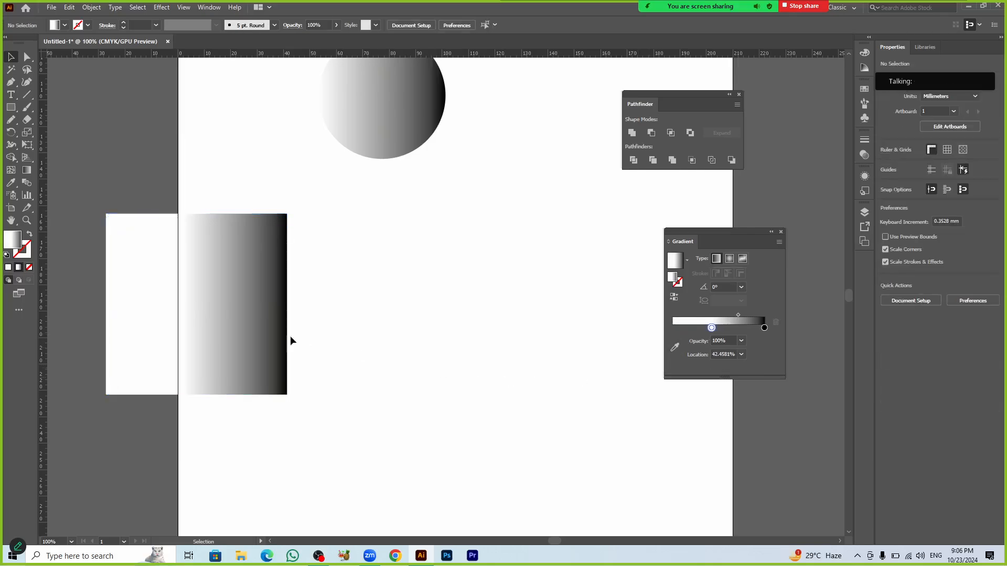
Step: Undo the square's move and the last shift of its white gradient stop
click(285, 340)
key(ctrl+z)
key(ctrl+z)
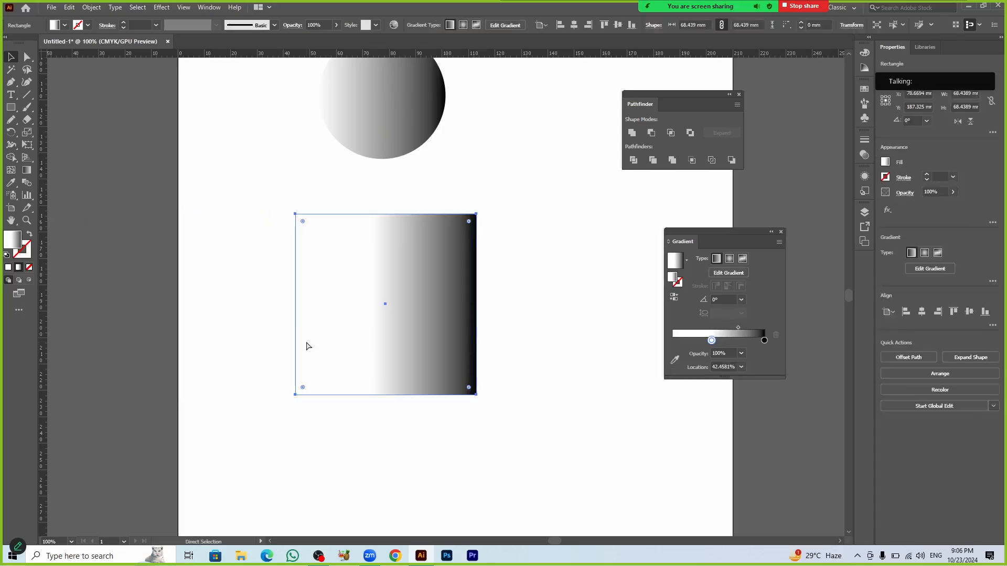
key(ctrl+z)
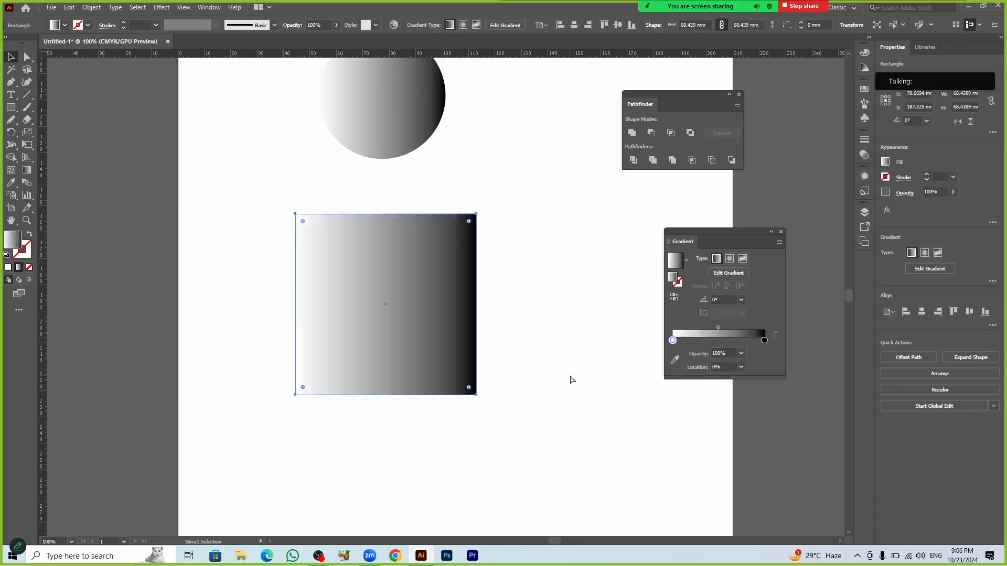
Step: Swap the ends of the square's gradient back and forth, finishing with black to white from left to right
click(579, 378)
key(v)
click(401, 348)
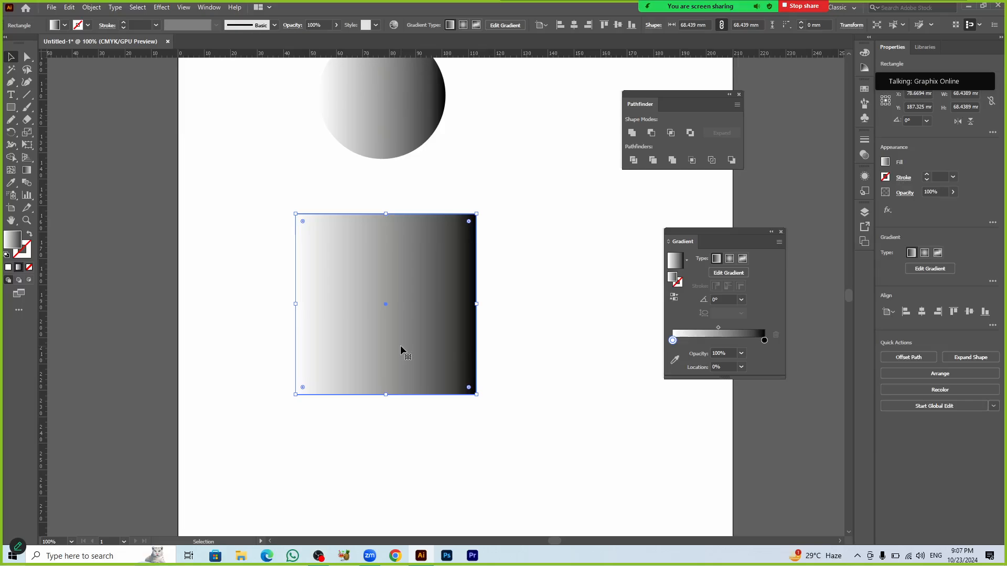
click(886, 162)
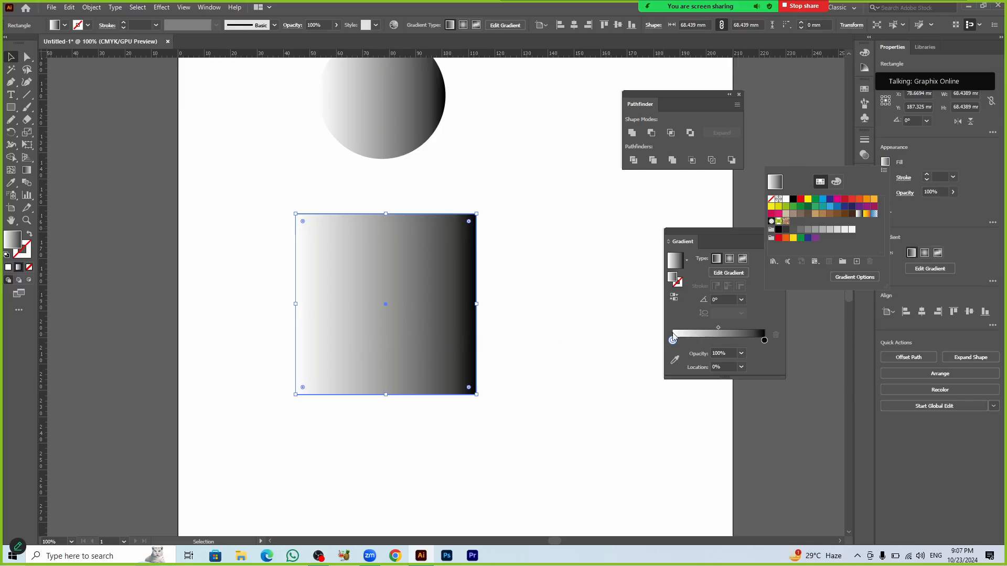
click(673, 299)
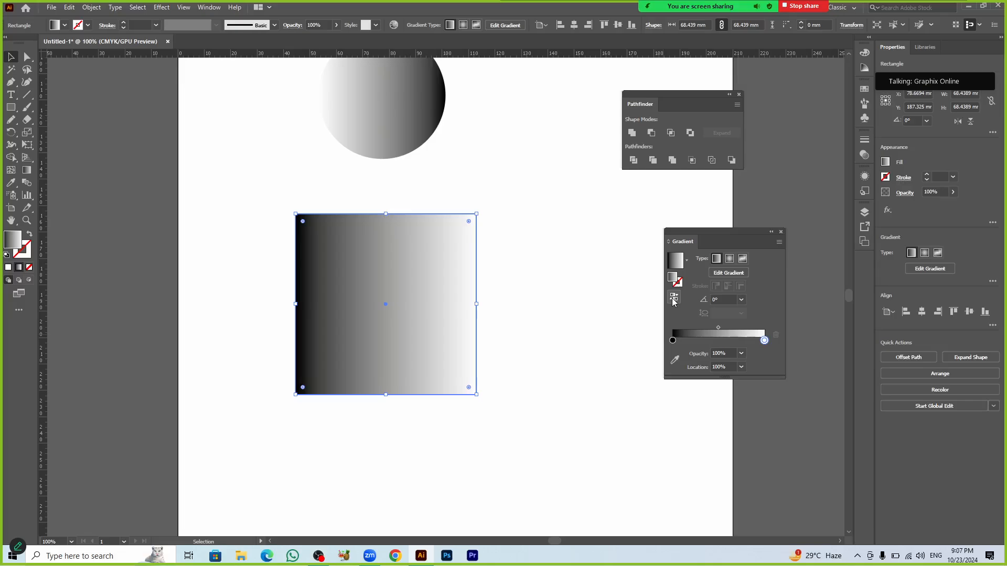
click(674, 299)
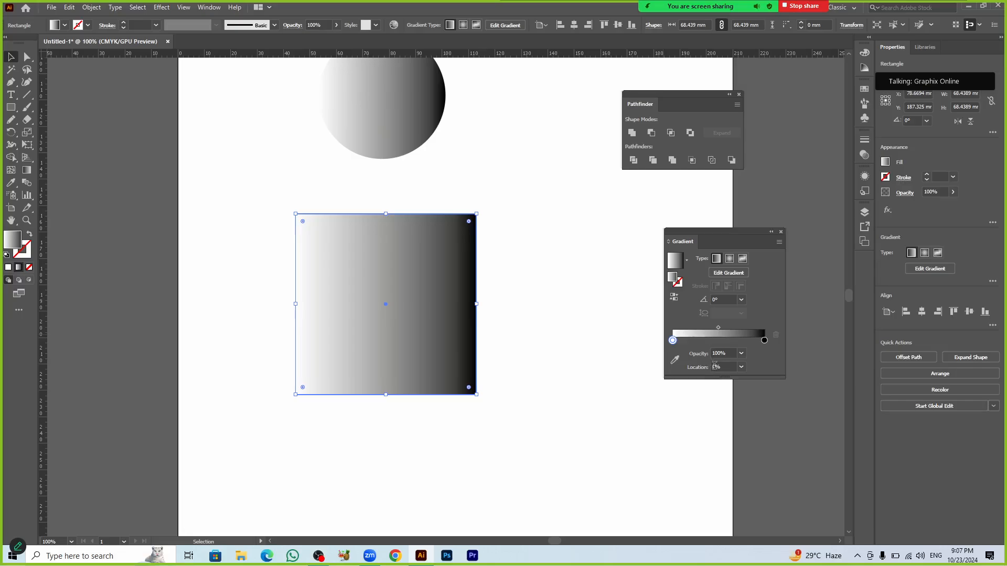
drag(673, 340, 768, 338)
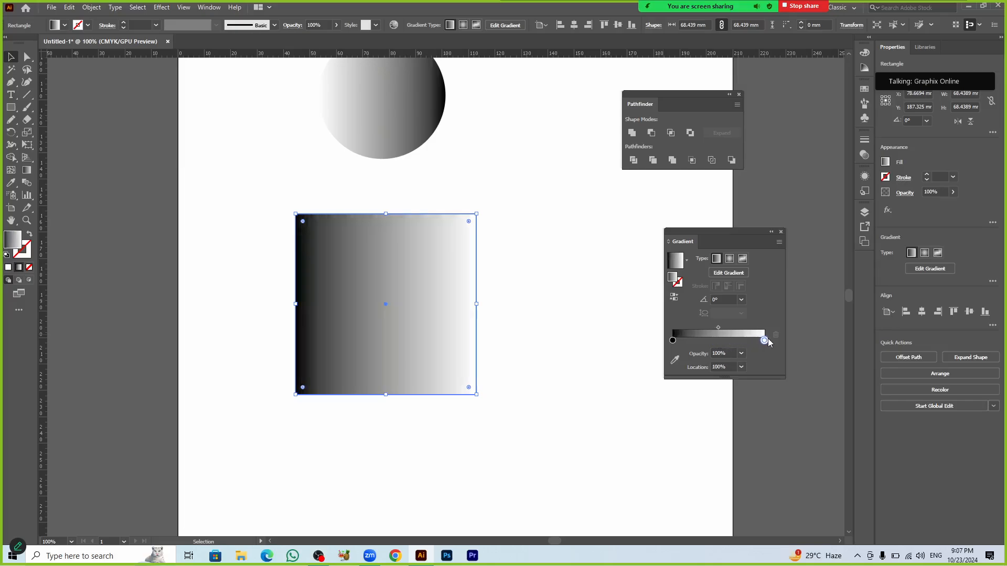
click(674, 299)
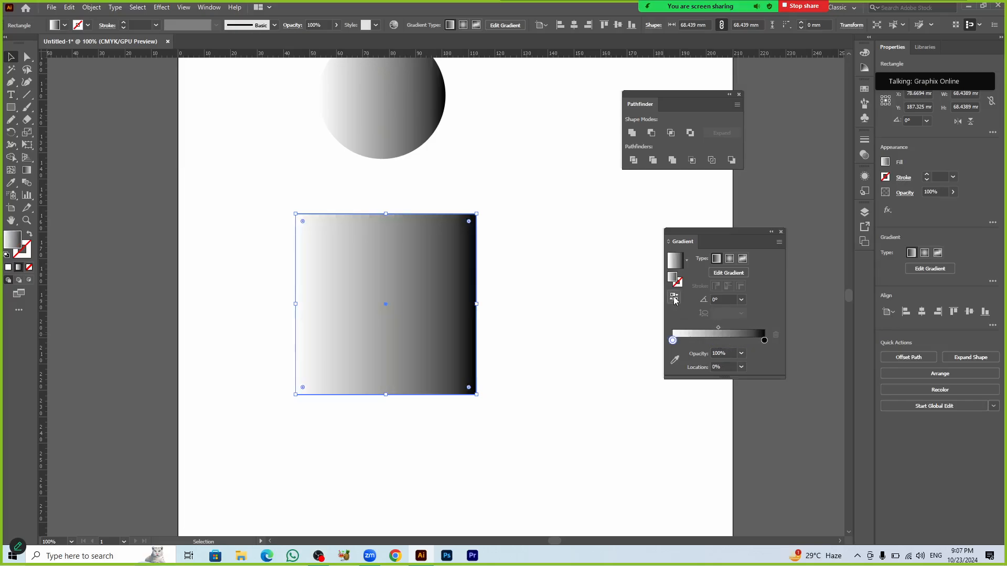
click(675, 299)
click(675, 298)
click(675, 298)
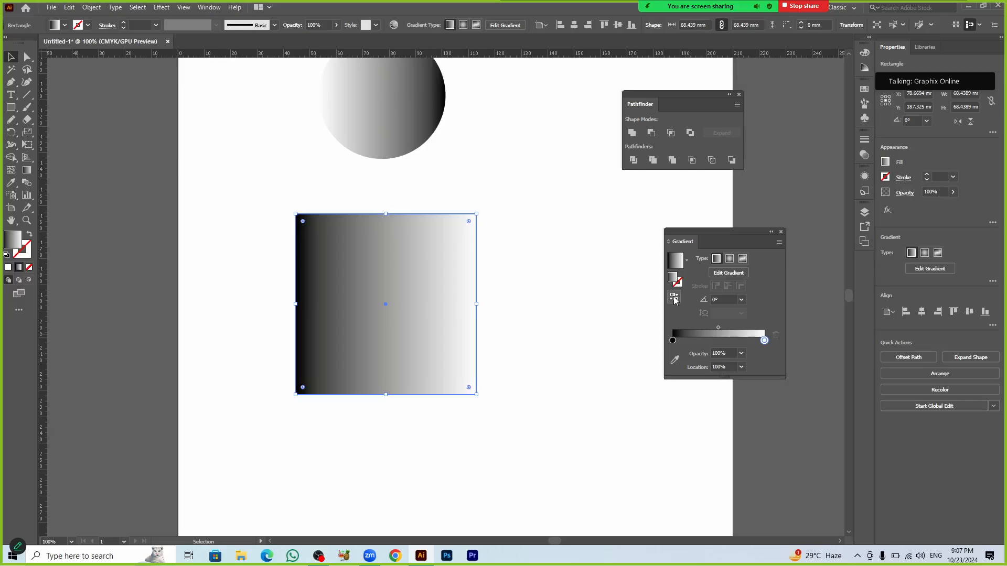
Step: Recolor the black stop of the square's gradient, trying a dark red from the spectrum and settling on a red swatch
click(673, 341)
double_click(674, 342)
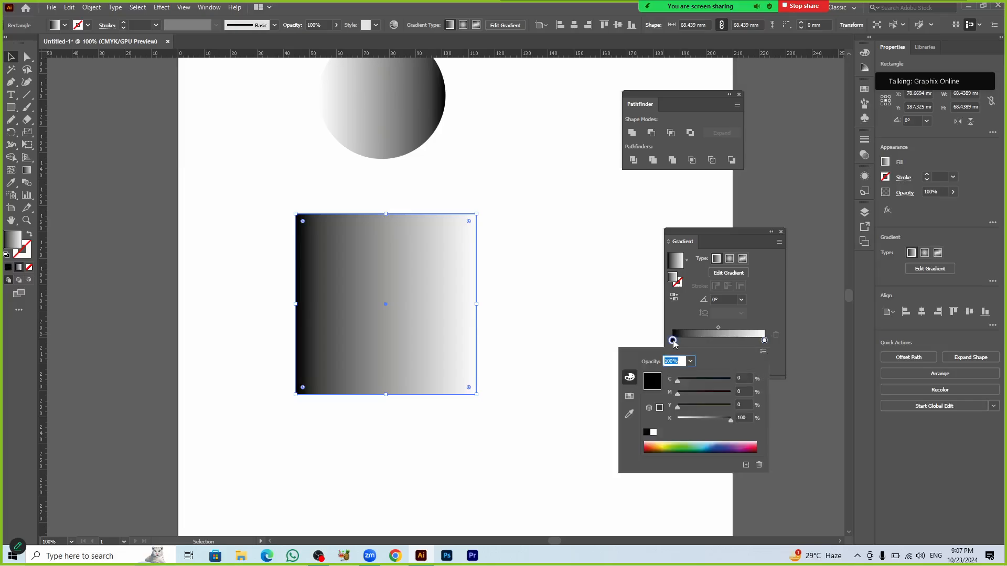
click(650, 445)
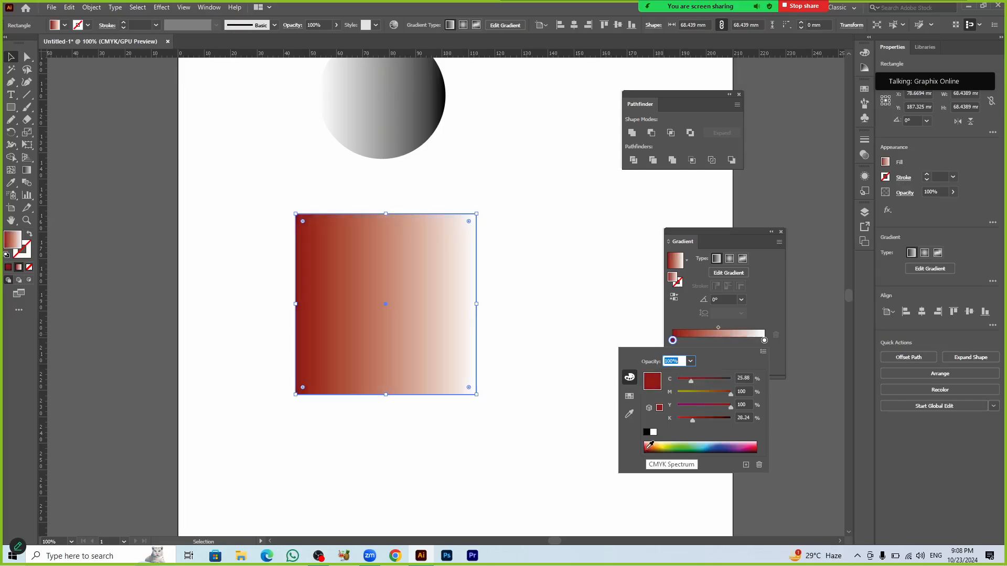
click(628, 396)
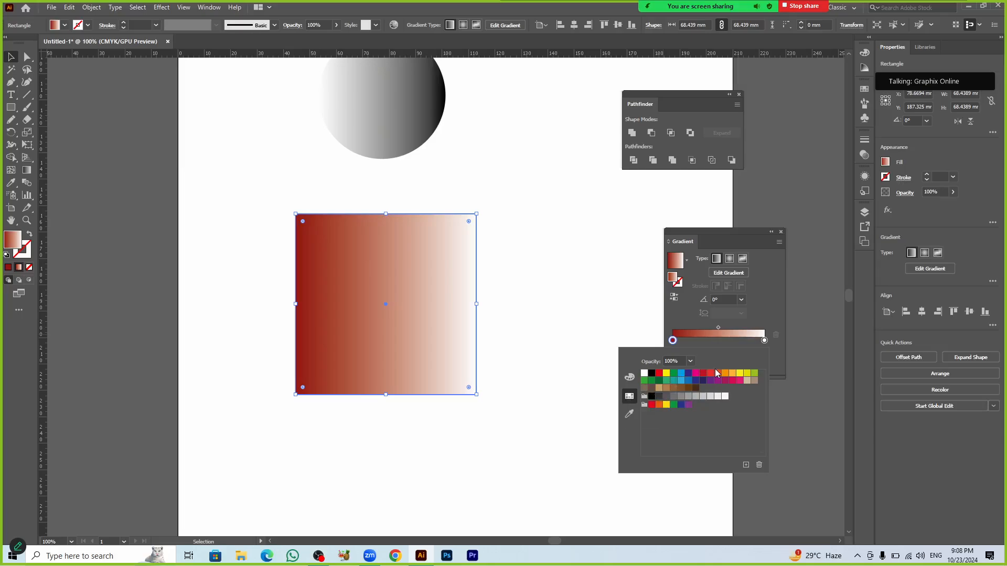
click(701, 373)
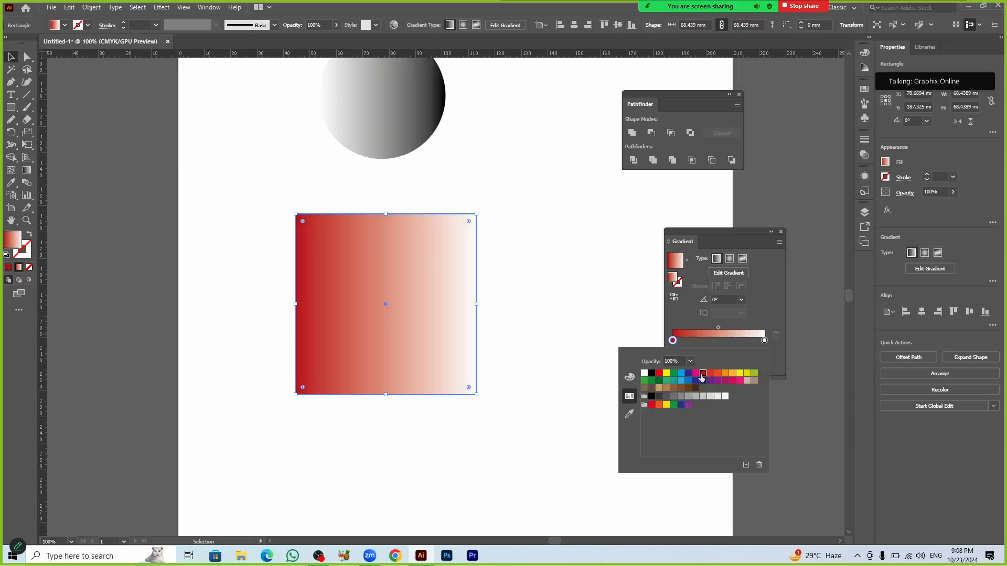
Step: Recolor the white end stop of the square's gradient with a yellow swatch
click(752, 345)
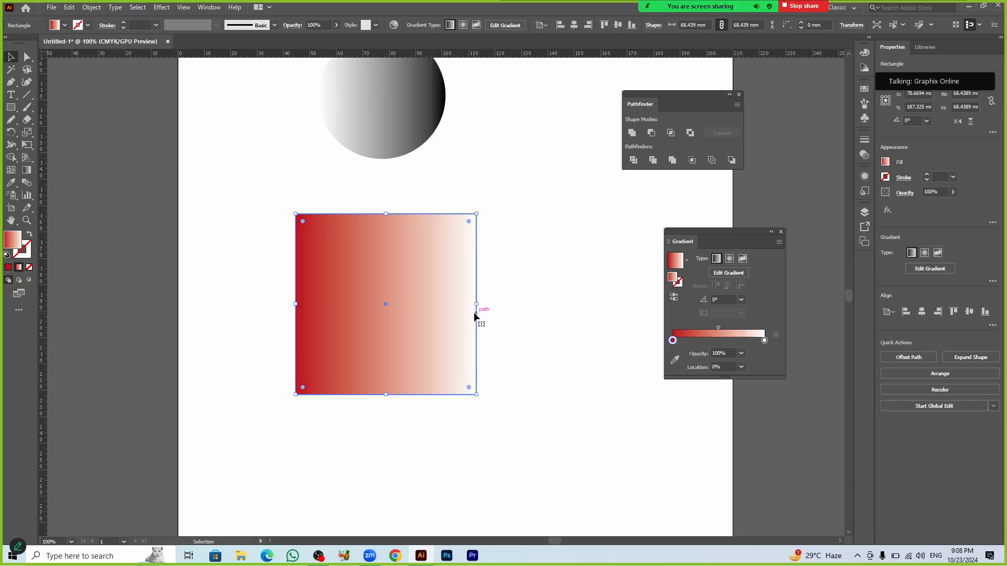
click(765, 341)
double_click(764, 341)
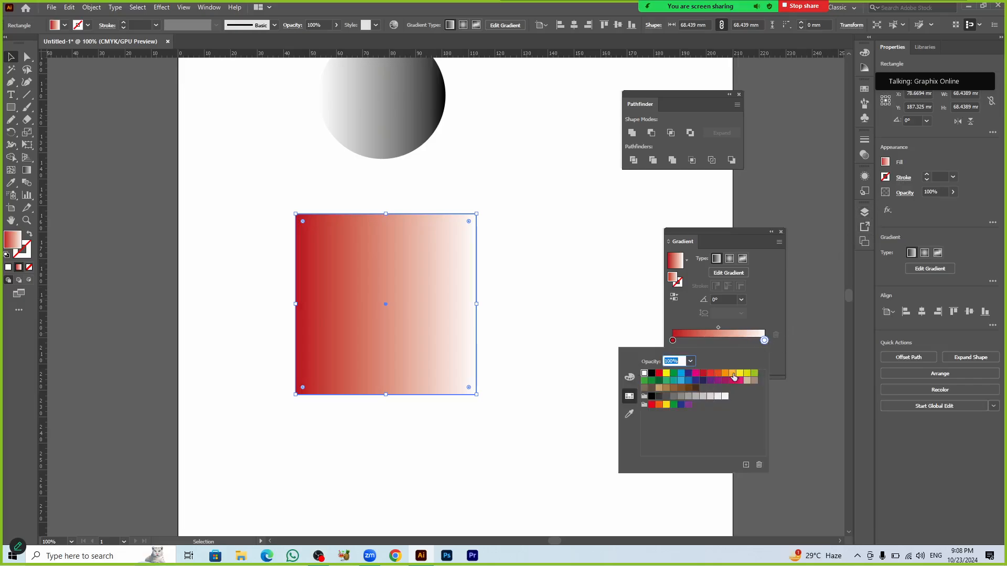
click(739, 374)
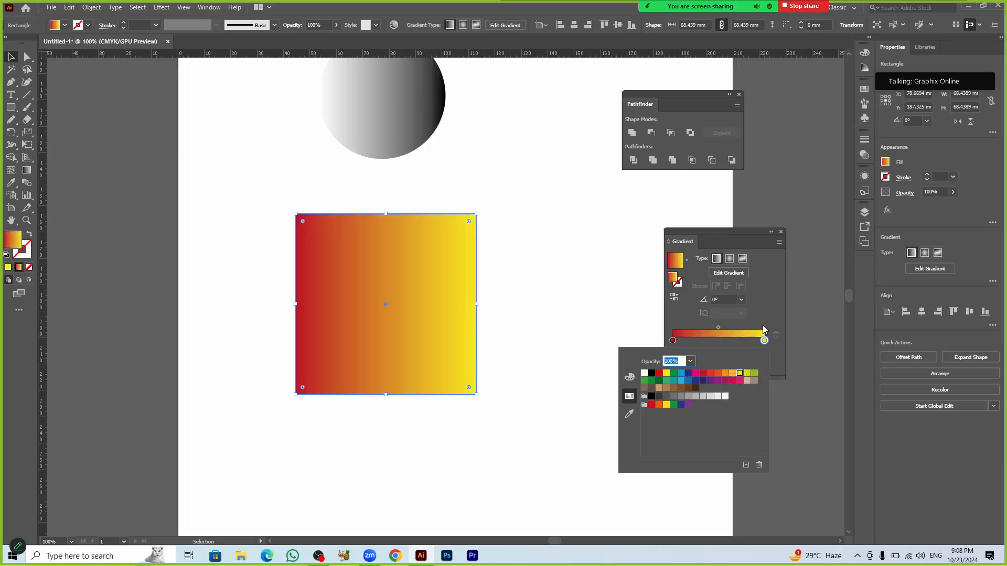
click(769, 314)
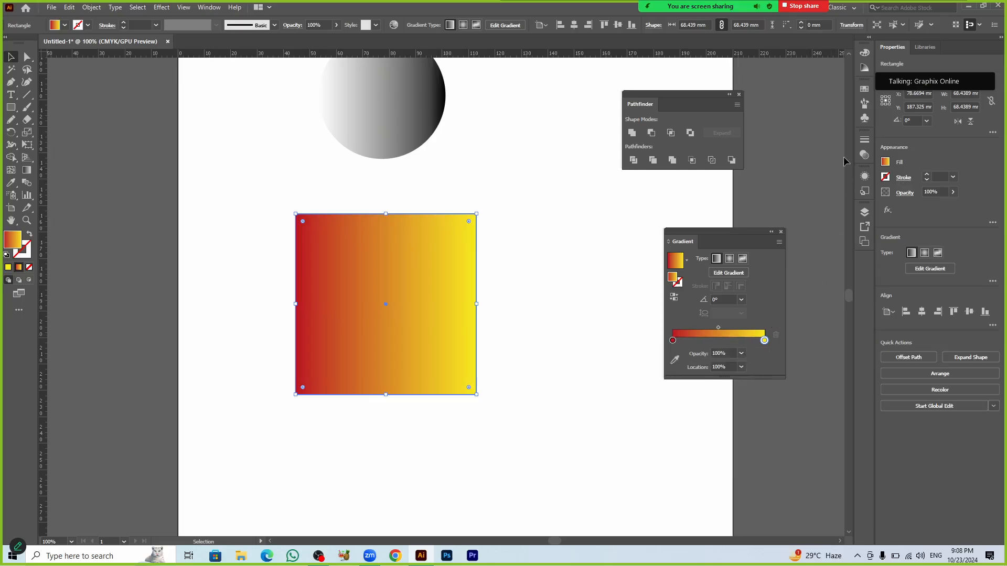
Step: Recolor the same end stop, trying a blue swatch and gray sampled from the circle, and settling on a yellow swatch
click(864, 92)
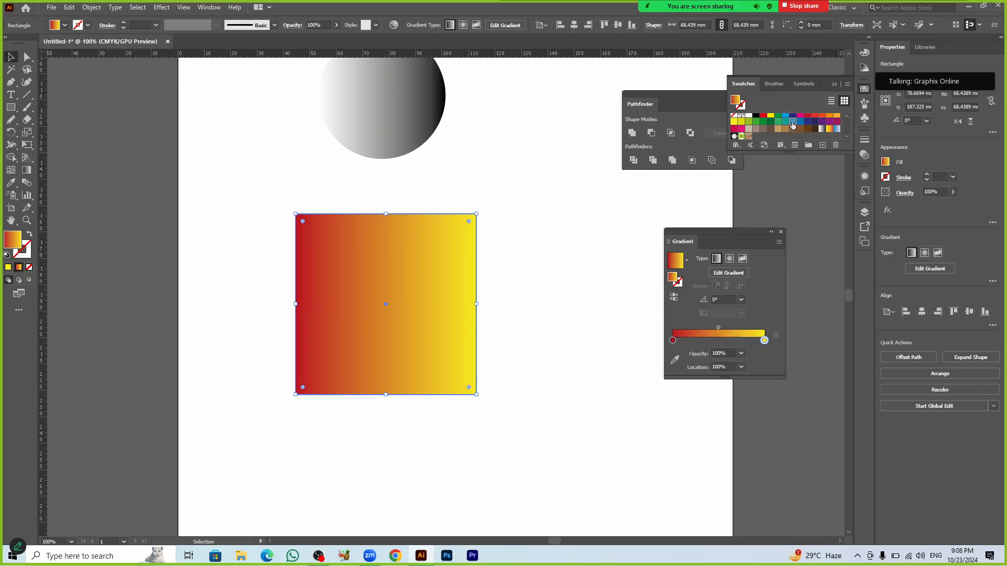
drag(793, 122, 764, 341)
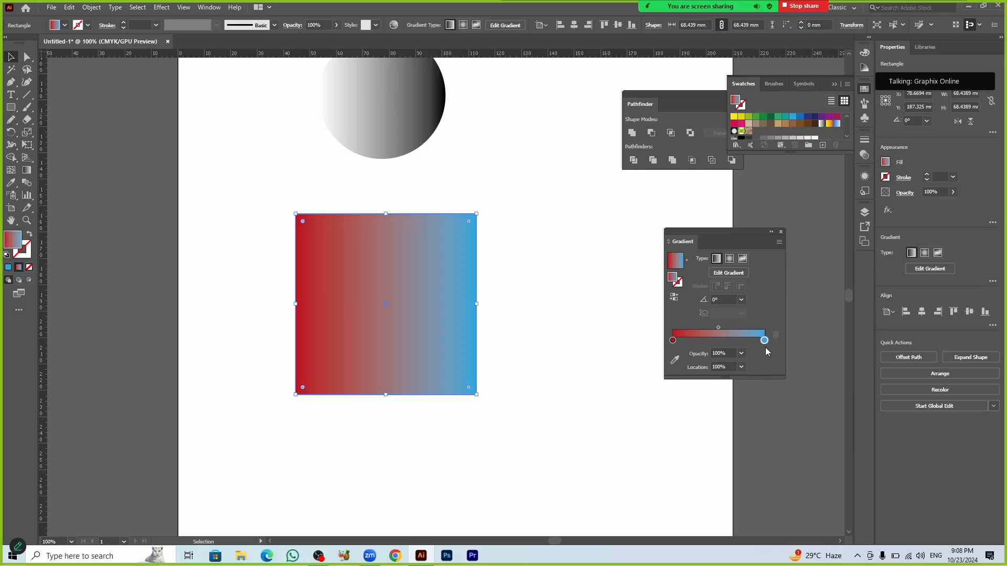
double_click(765, 340)
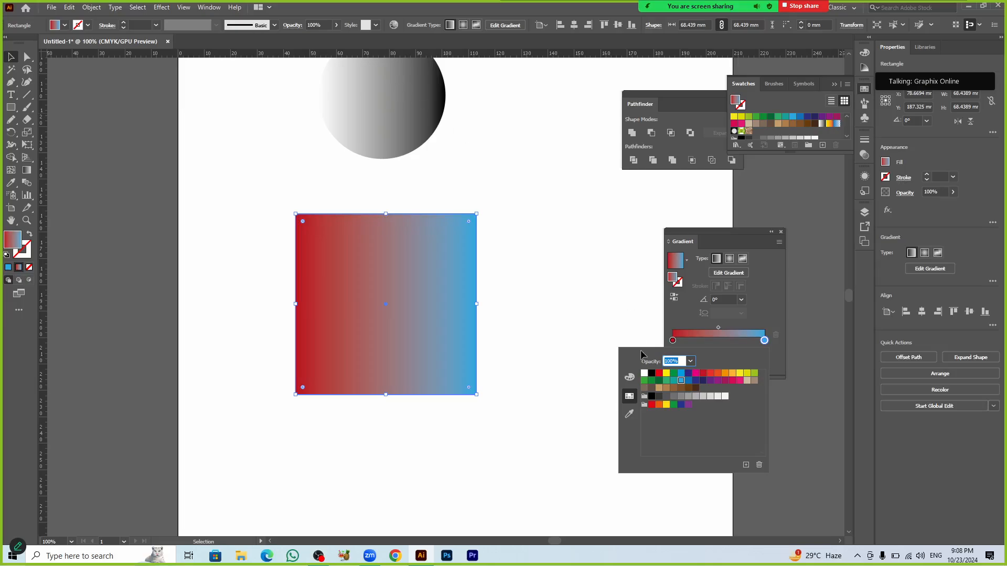
click(629, 414)
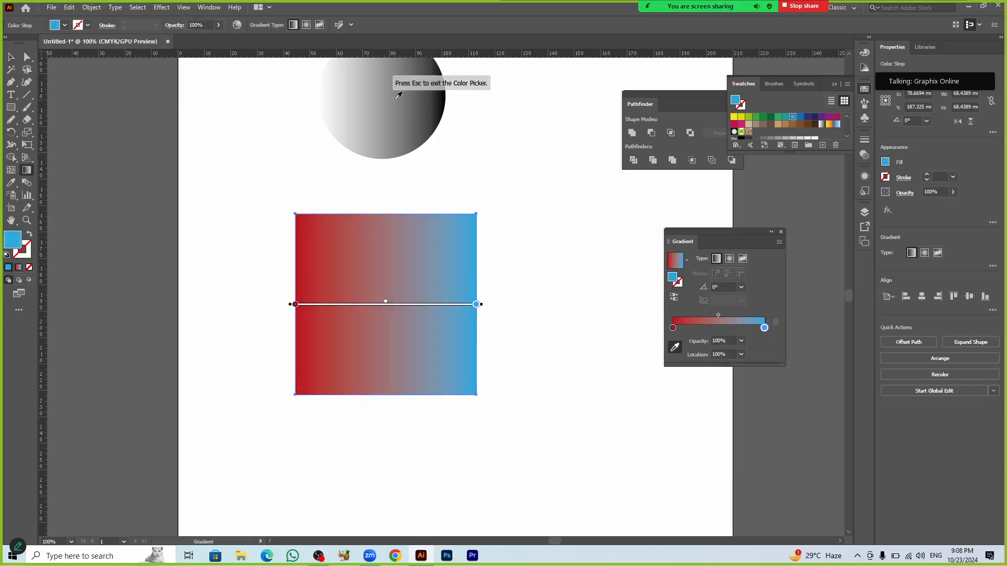
click(400, 92)
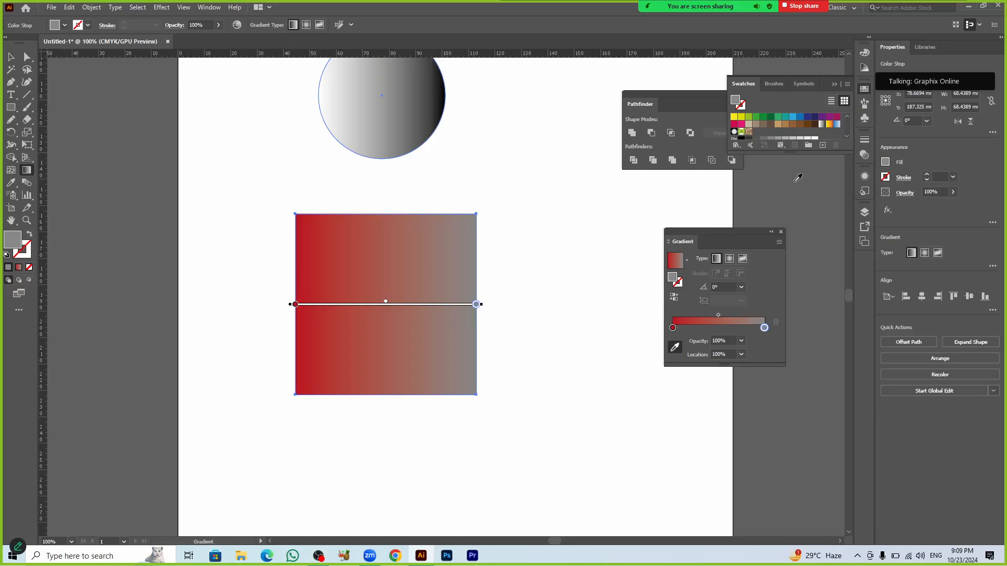
click(735, 118)
drag(735, 117, 764, 328)
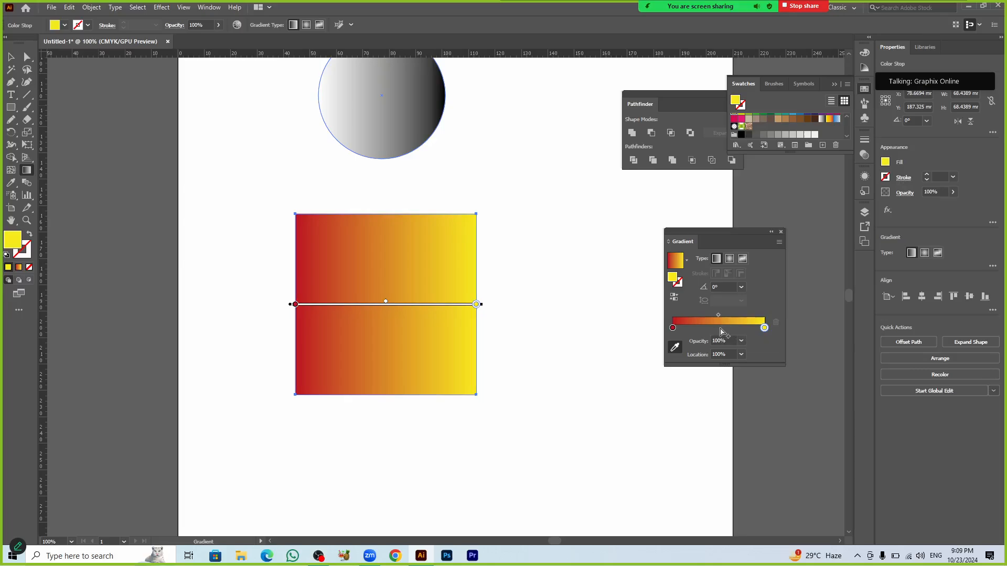
Step: Add a middle stop at about 52% to the square's gradient and color it with a yellow-green swatch
click(721, 330)
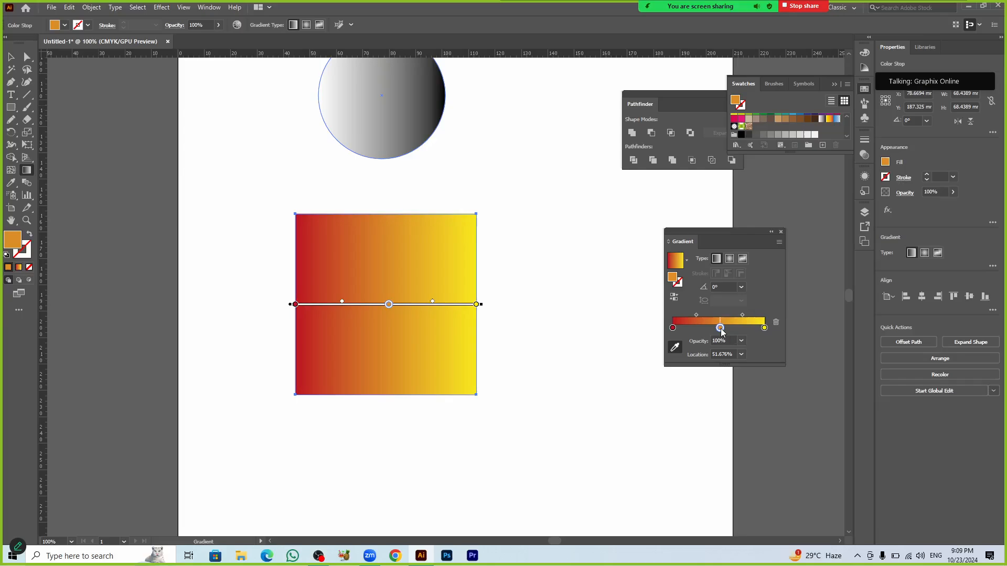
double_click(721, 331)
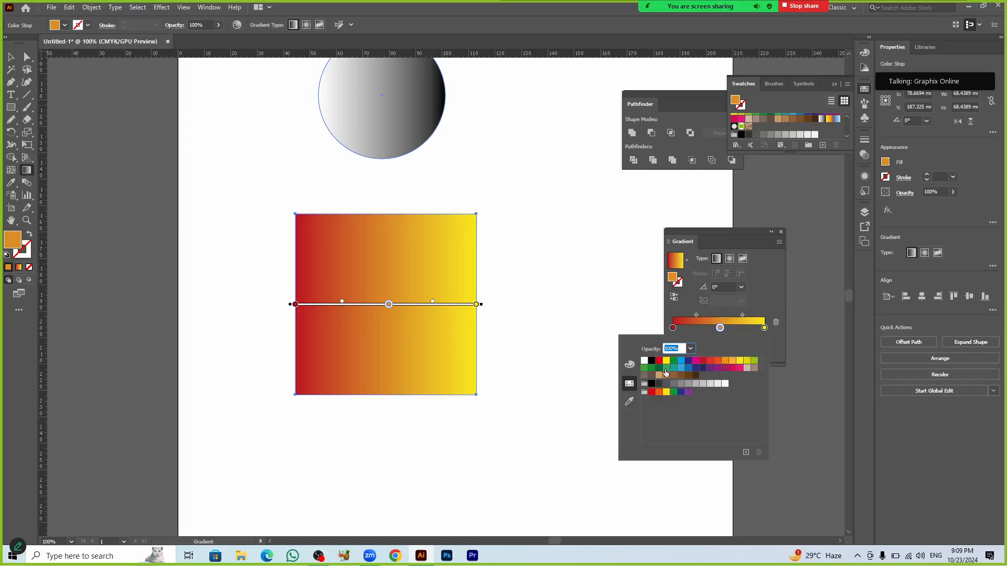
click(754, 361)
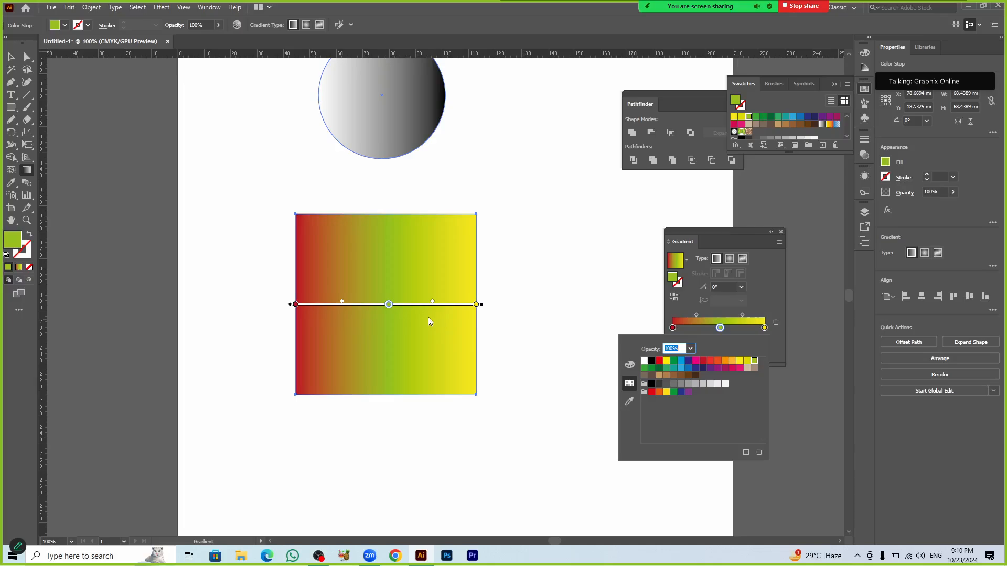
key(ctrl)
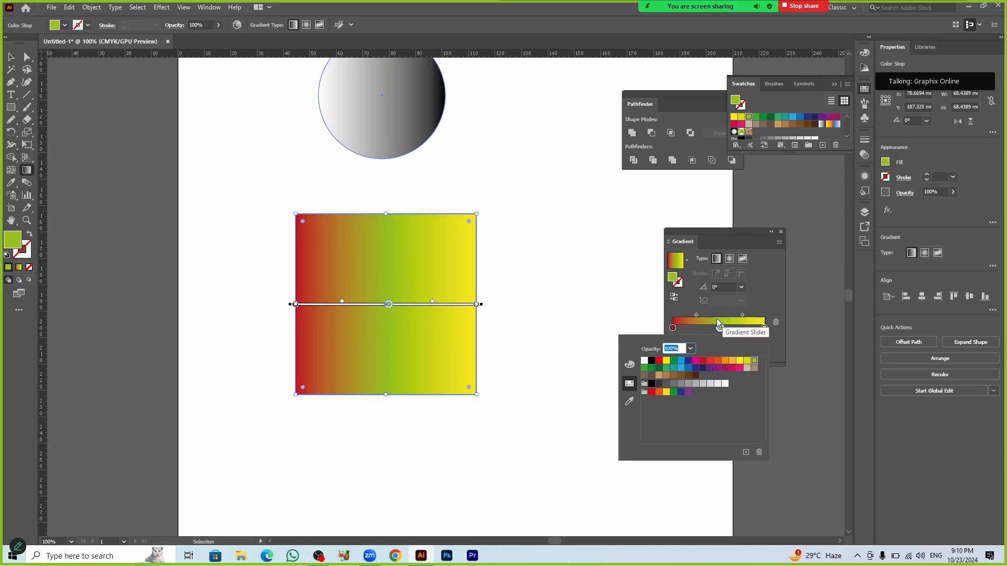
click(697, 315)
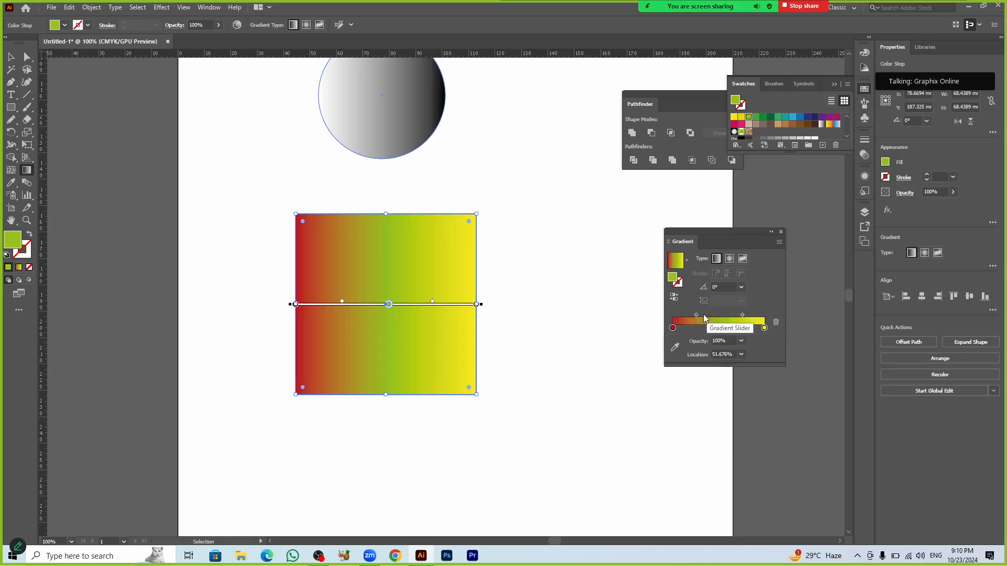
Step: Shift both midpoints of the square's gradient back and forth freehand, leaving the red-green midpoint at about 46%
mouse_move(698, 315)
mouse_down()
mouse_move(707, 315)
mouse_move(692, 316)
mouse_up()
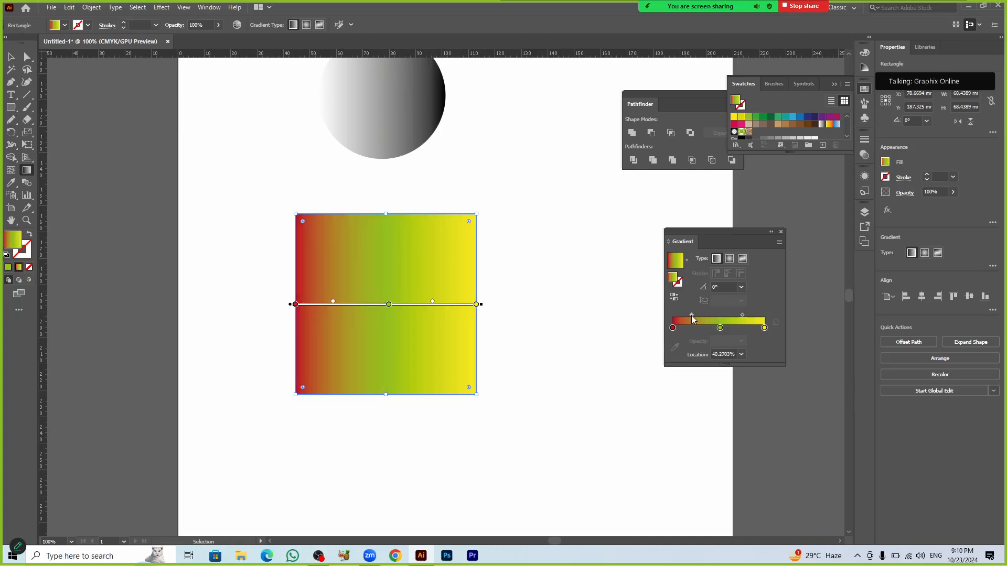
click(742, 315)
drag(742, 316, 713, 318)
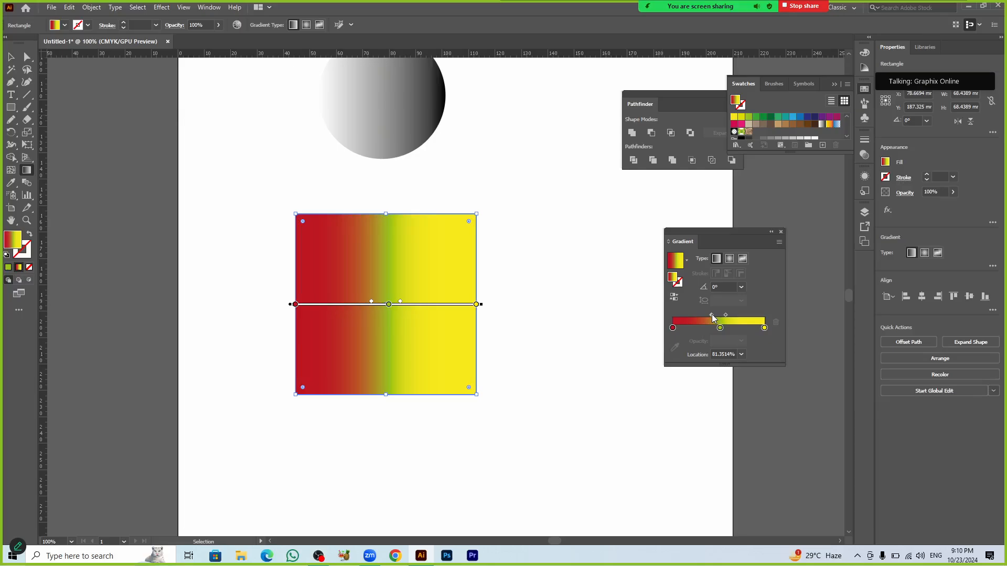
drag(711, 315, 694, 315)
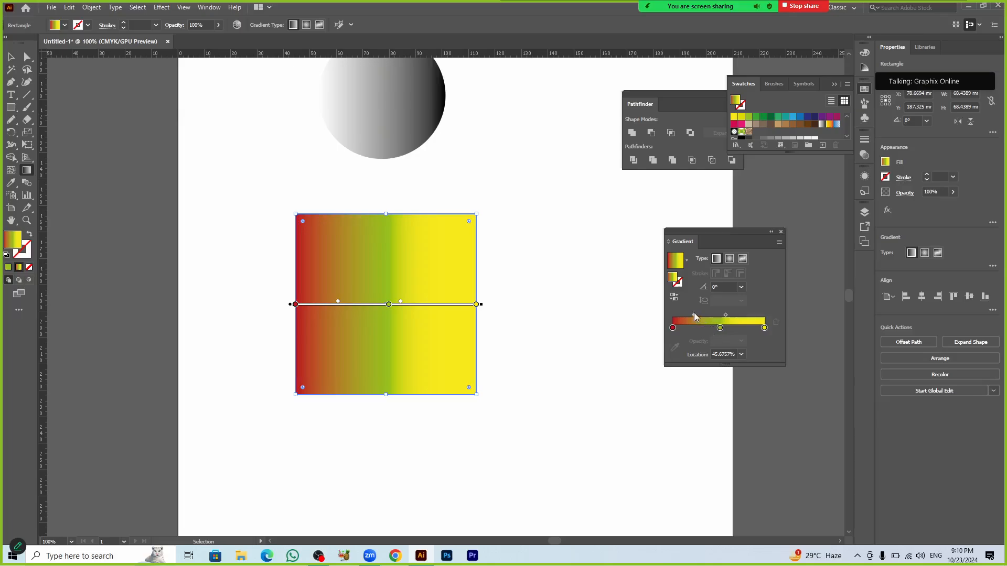
Step: Set the red-green midpoint's location to 25% and the green-yellow midpoint's location to 75%
click(717, 355)
double_click(724, 355)
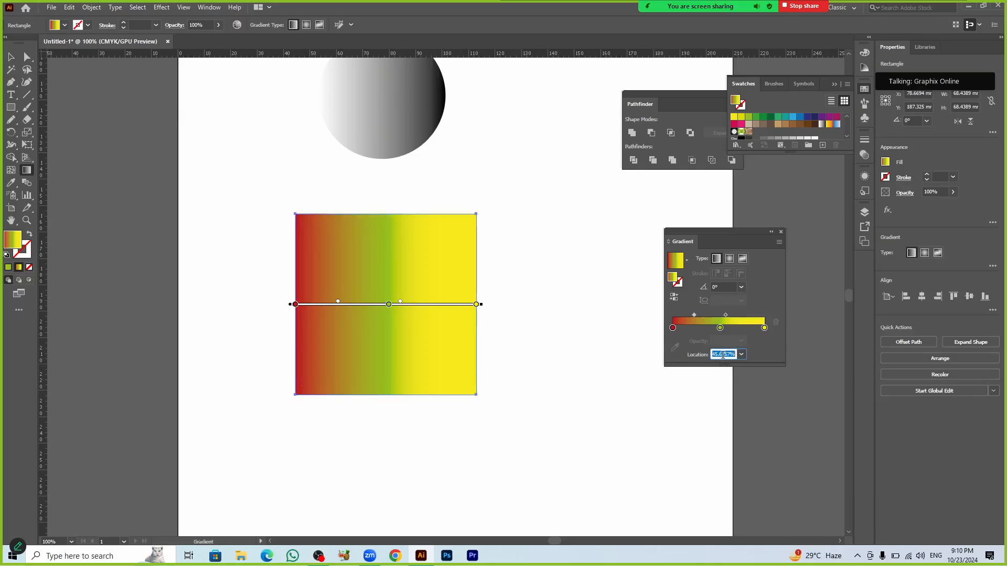
text(25)
key(Tab)
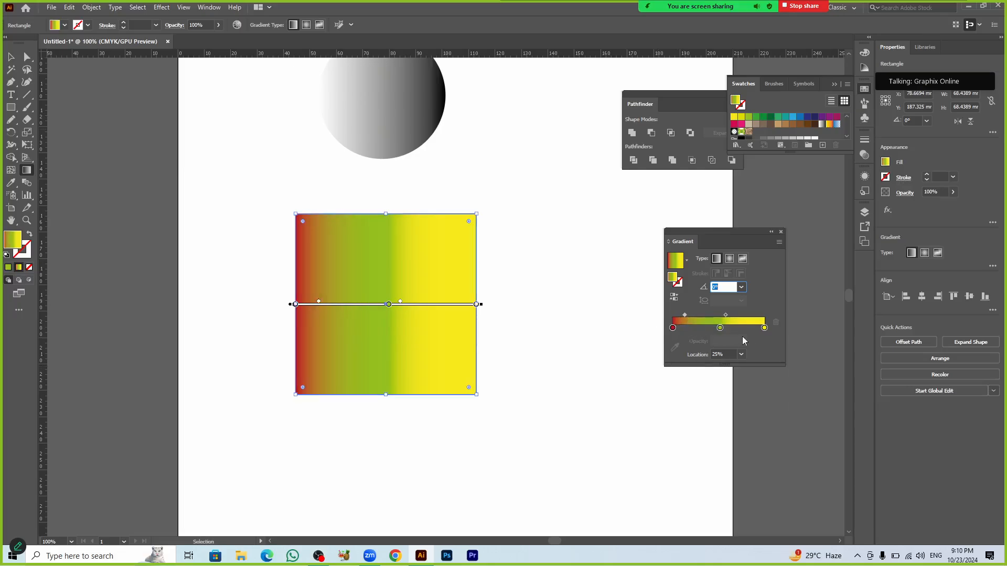
click(725, 315)
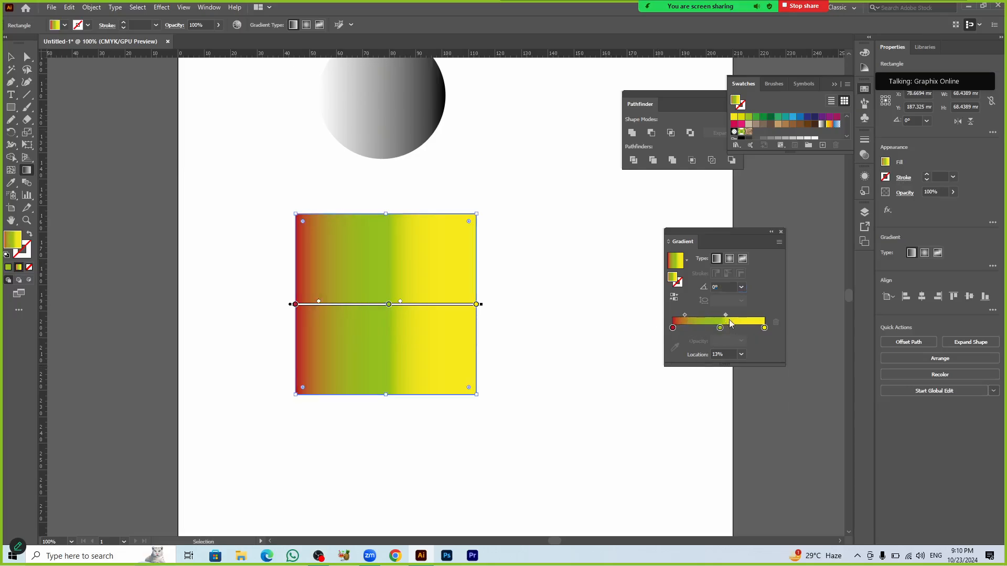
click(716, 355)
text(75)
key(Return)
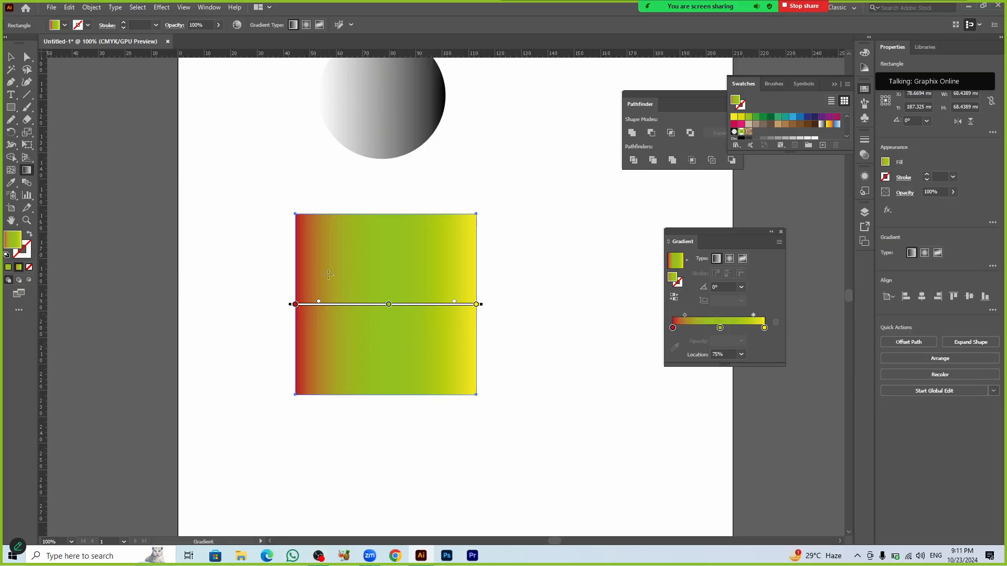
Step: Shift both midpoints closer to the green stop directly on the square's gradient line
drag(319, 302, 357, 315)
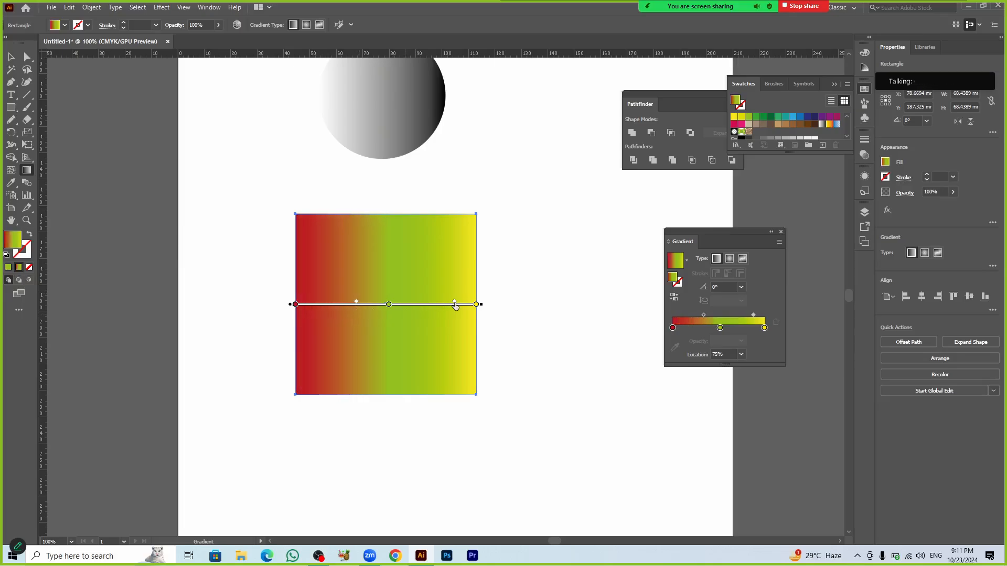
mouse_move(450, 304)
mouse_down()
mouse_move(391, 306)
mouse_move(453, 321)
mouse_up()
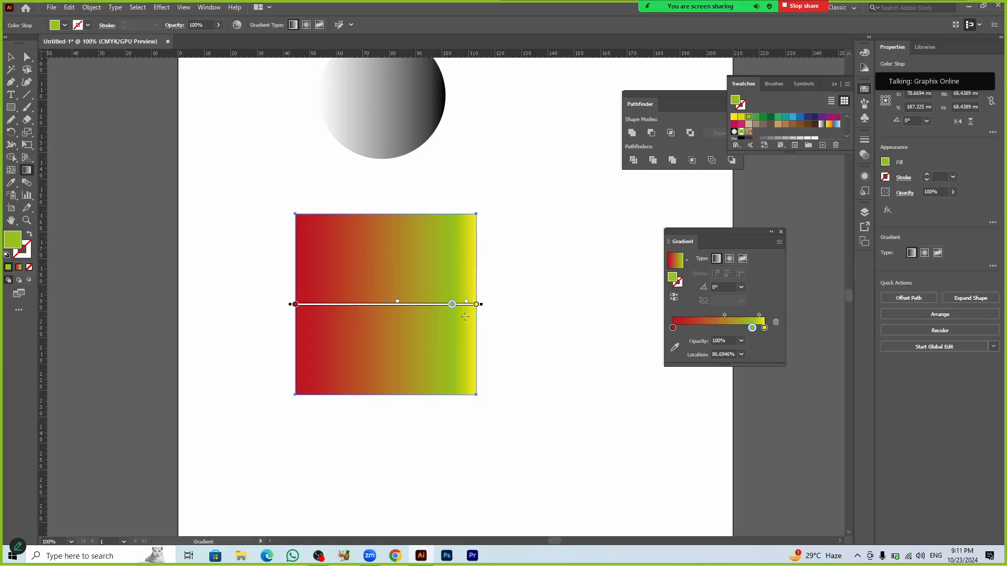
Step: Try the green stop at about 97% and about 3% along the square's gradient, and undo the stop's moves
drag(452, 306, 470, 313)
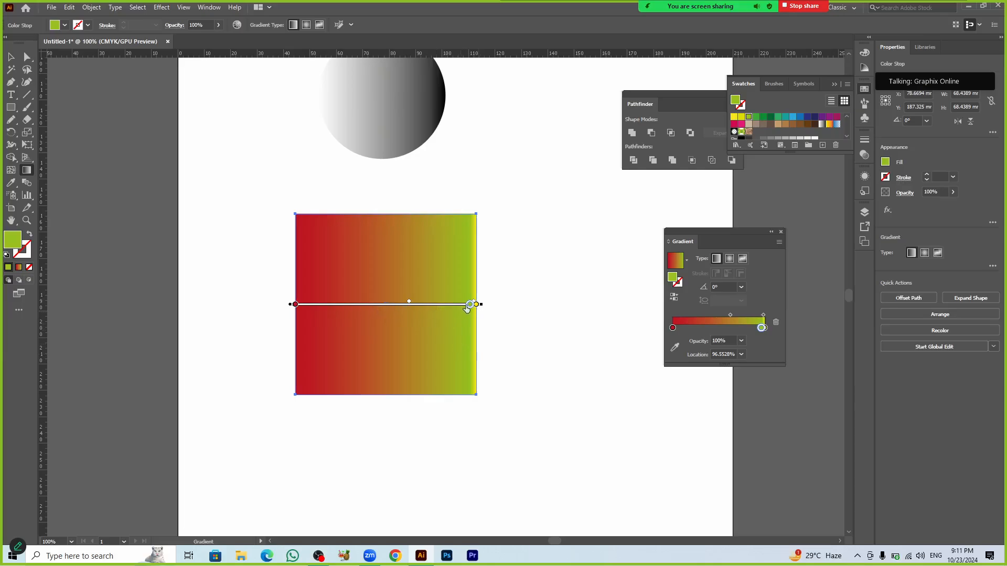
drag(466, 309, 301, 324)
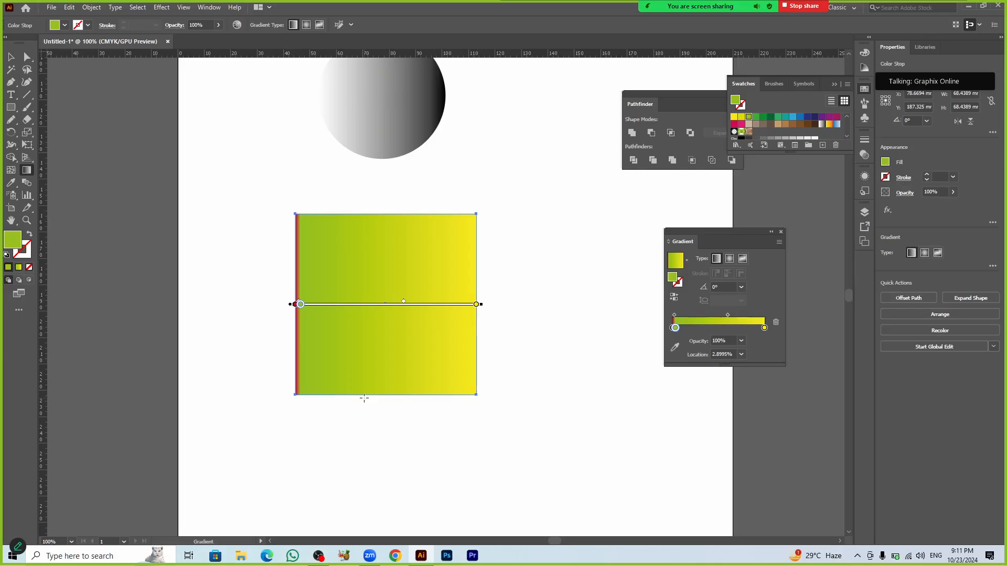
key(ctrl+z)
key(ctrl+z)
key(ctrl+z)
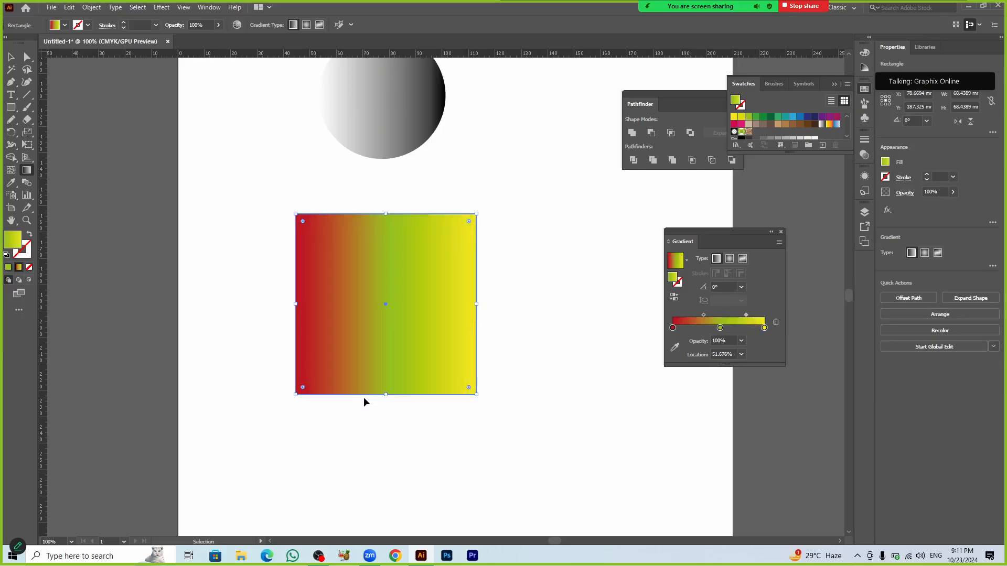
Step: Add a stop at about 27% and another between green and yellow, and color the latter light blue
key(g)
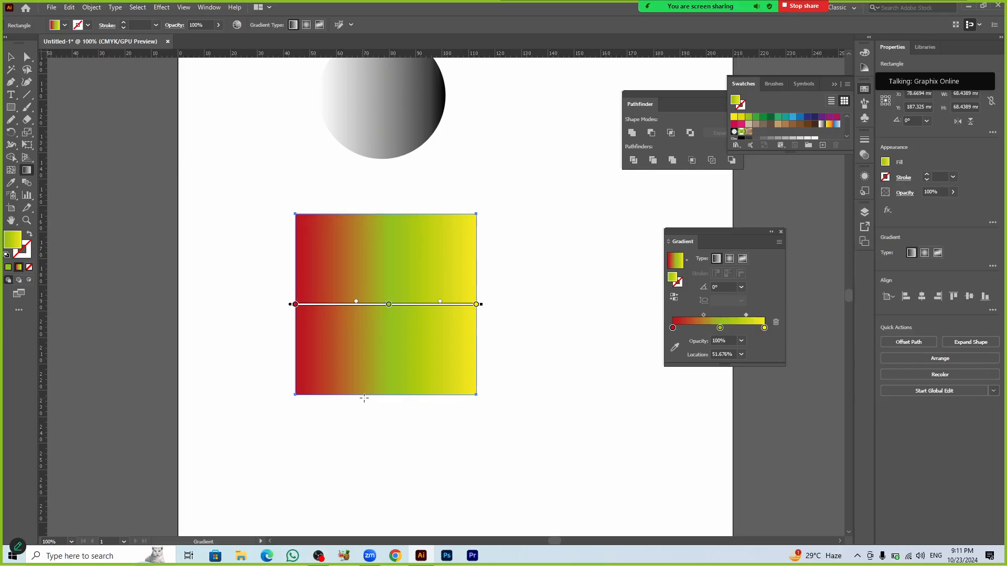
click(697, 328)
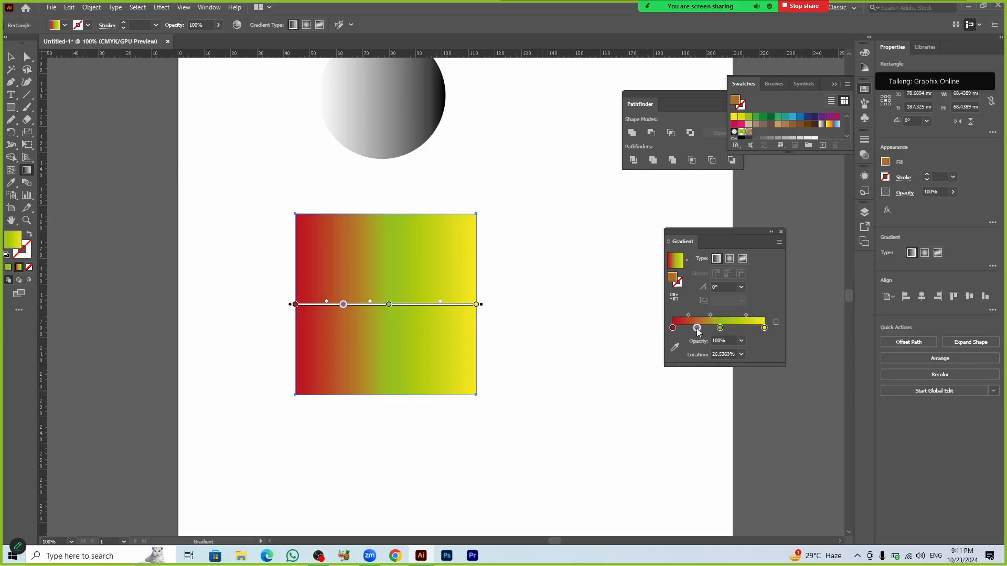
click(746, 329)
double_click(745, 329)
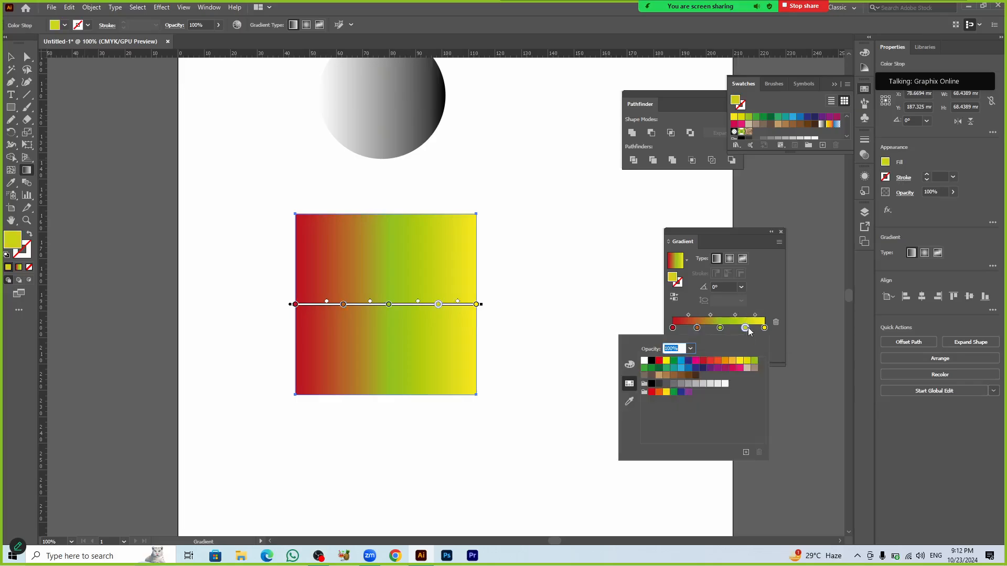
click(680, 368)
Step: Recolor the stop at about 27% of the square's gradient with a magenta swatch
click(697, 328)
click(696, 329)
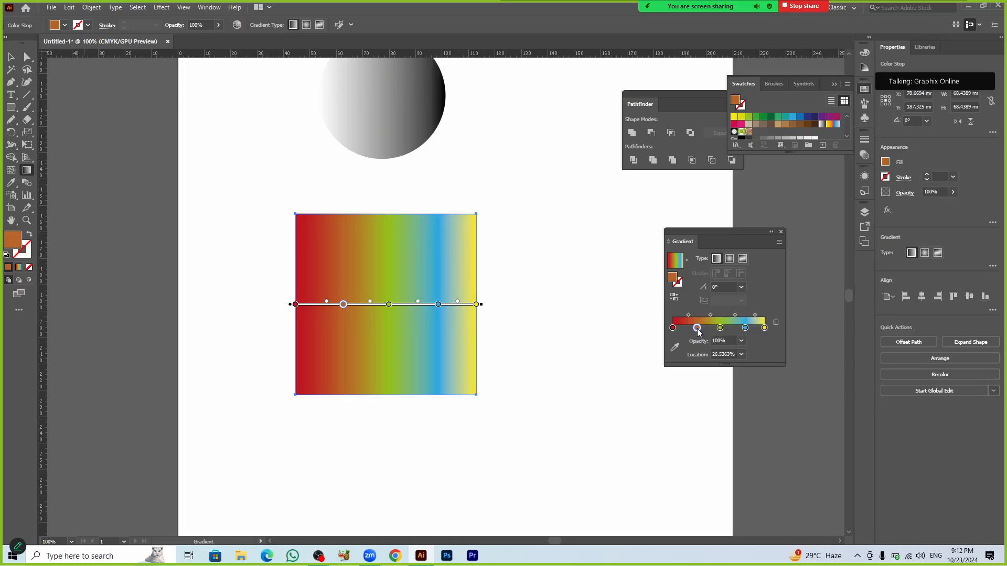
double_click(697, 329)
click(695, 361)
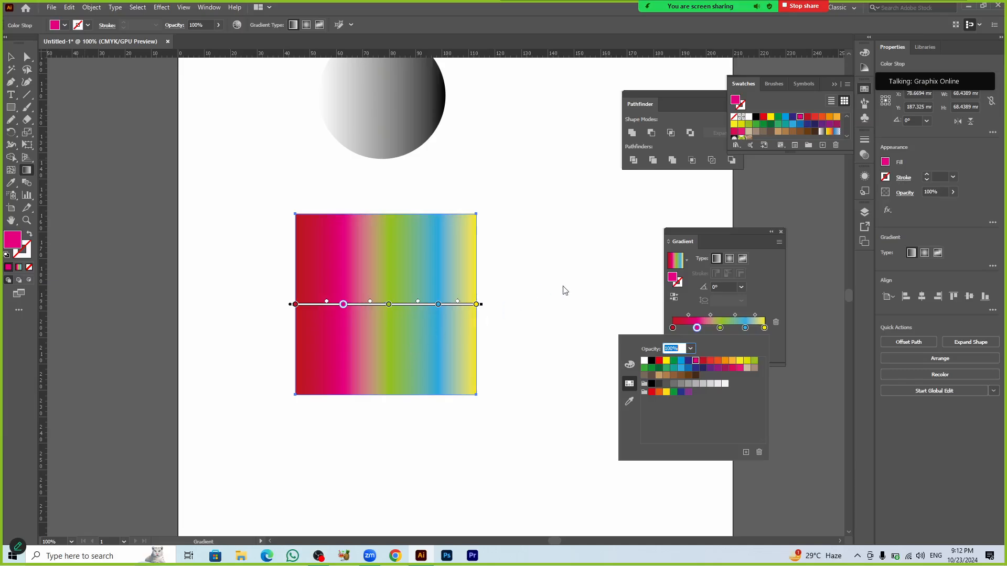
key(ctrl)
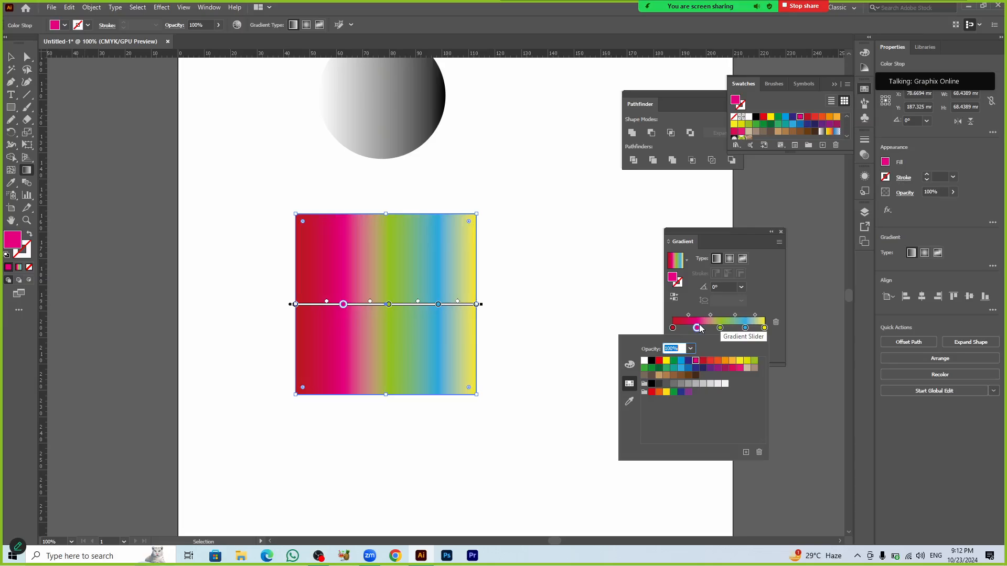
click(765, 306)
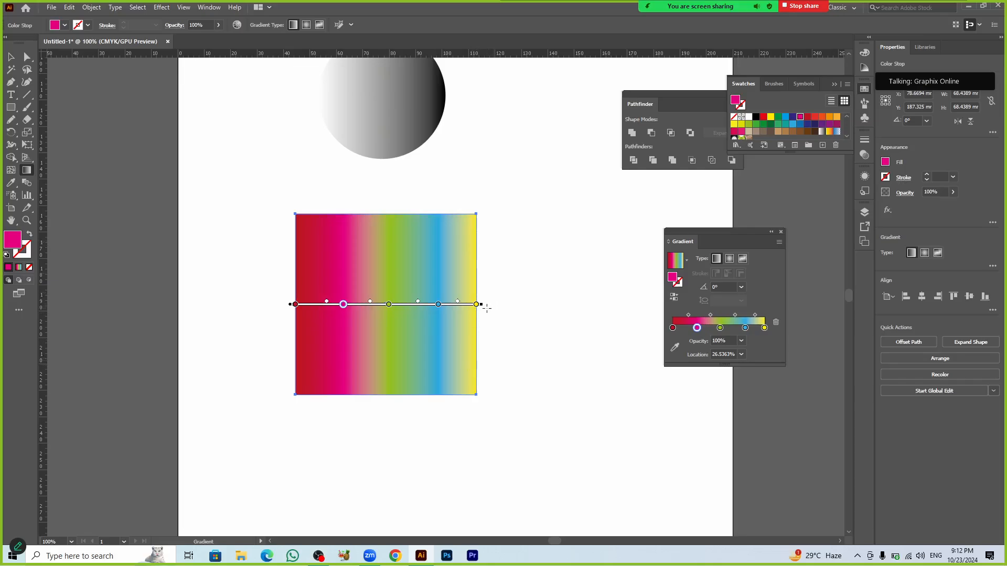
Step: Adjust the end of the square's gradient line freehand, tilting it to about -0.15°
mouse_move(484, 306)
mouse_down()
mouse_move(465, 397)
mouse_move(432, 442)
mouse_move(468, 357)
mouse_move(415, 229)
mouse_move(377, 214)
mouse_move(409, 251)
mouse_move(429, 304)
mouse_up()
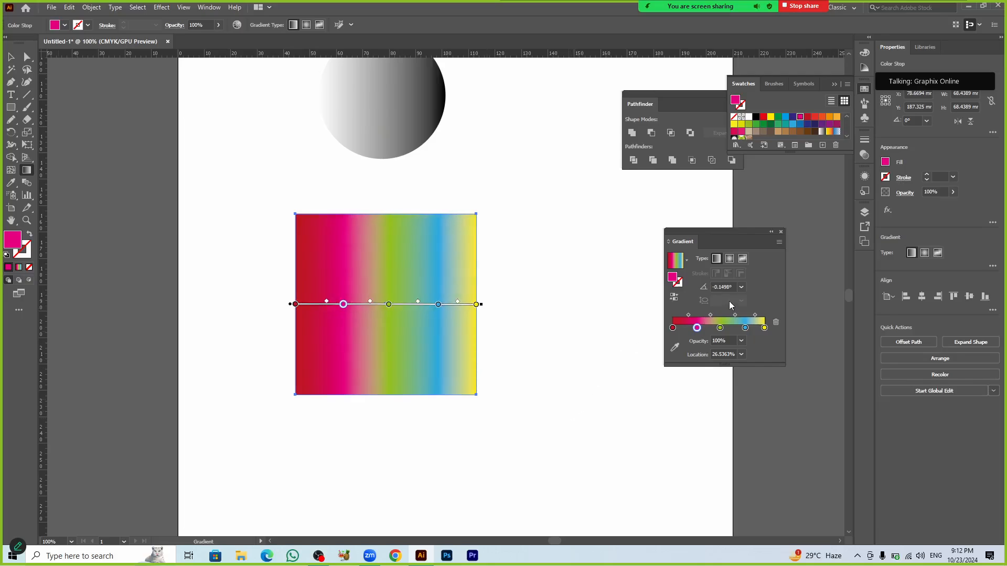
Step: Try gradient angles of -90°, 90° and 0° on the square
click(728, 287)
text(-90)
key(Return)
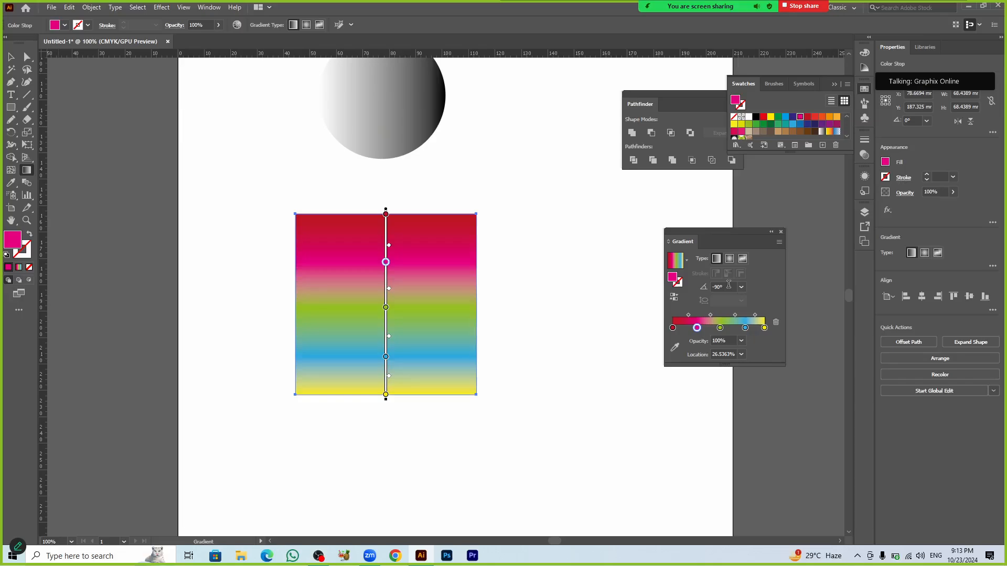
click(729, 284)
key(BackSpace)
text(90)
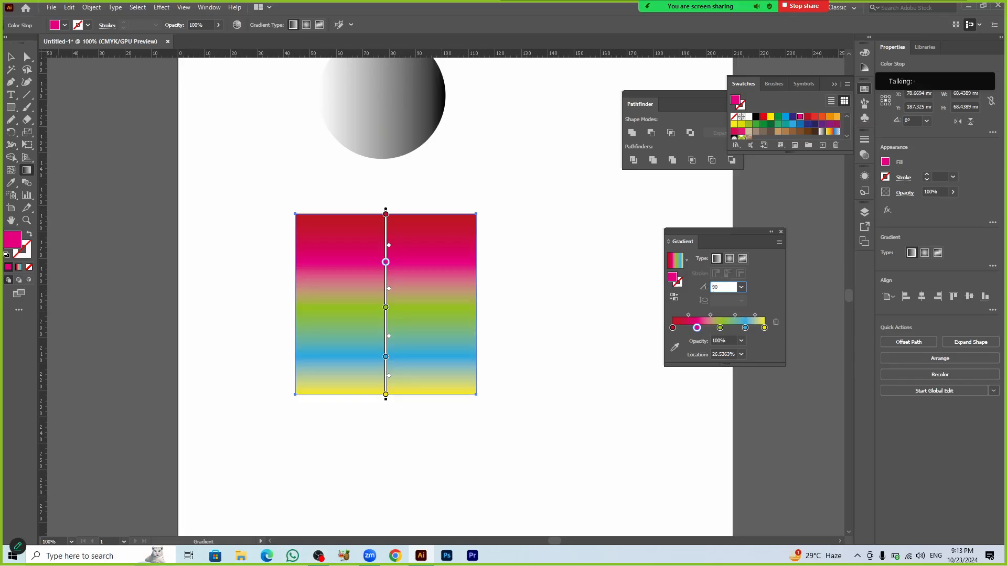
key(Tab)
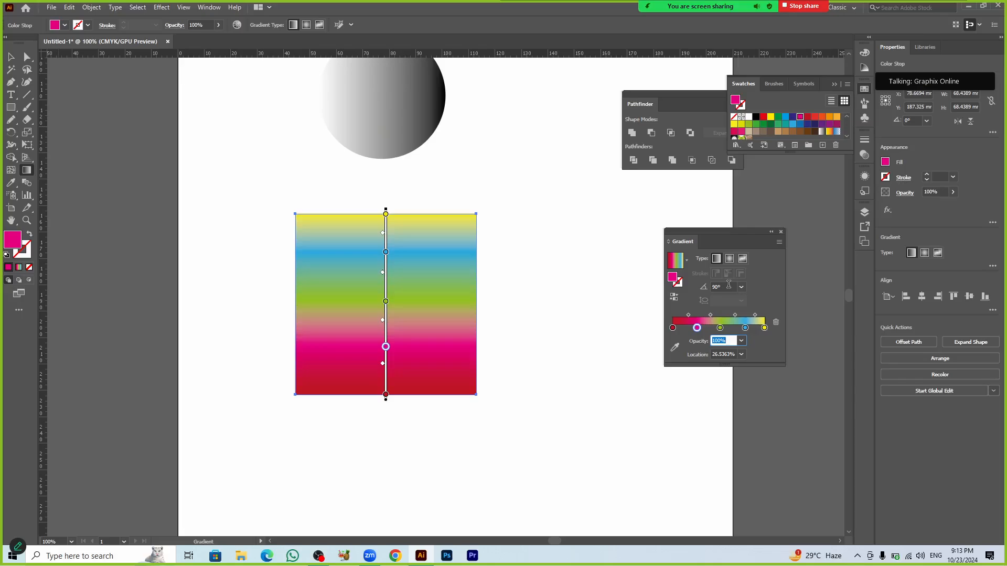
click(728, 283)
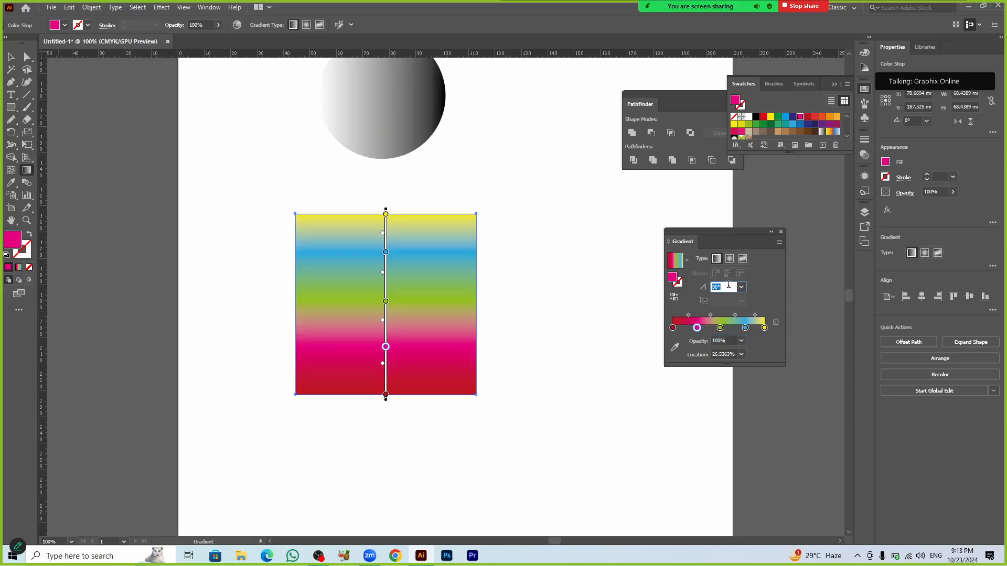
text(0)
key(Tab)
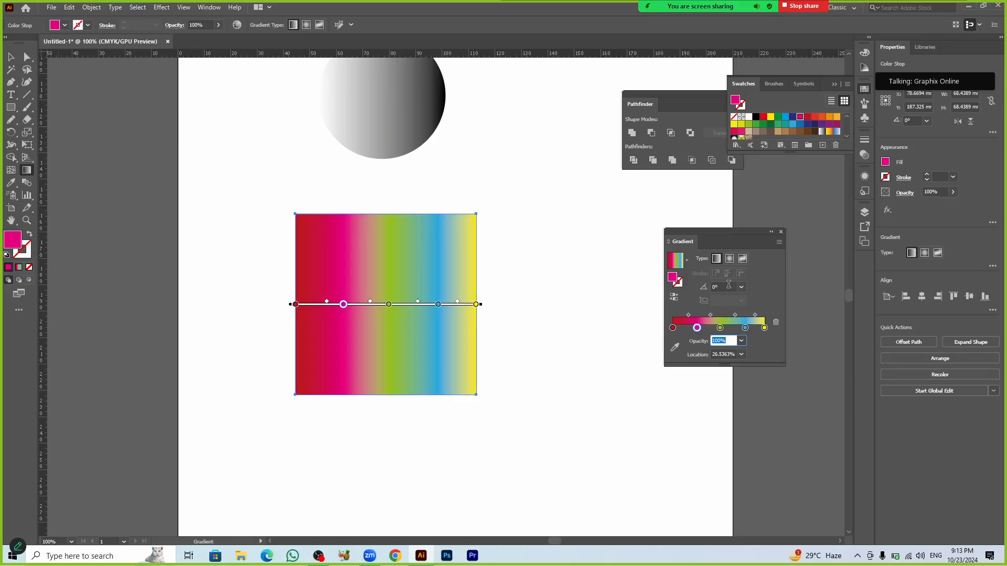
Step: Set the square's gradient angle to 45°, and redraw its gradient line freehand along the diagonal at about 45.45°
click(728, 285)
text(45)
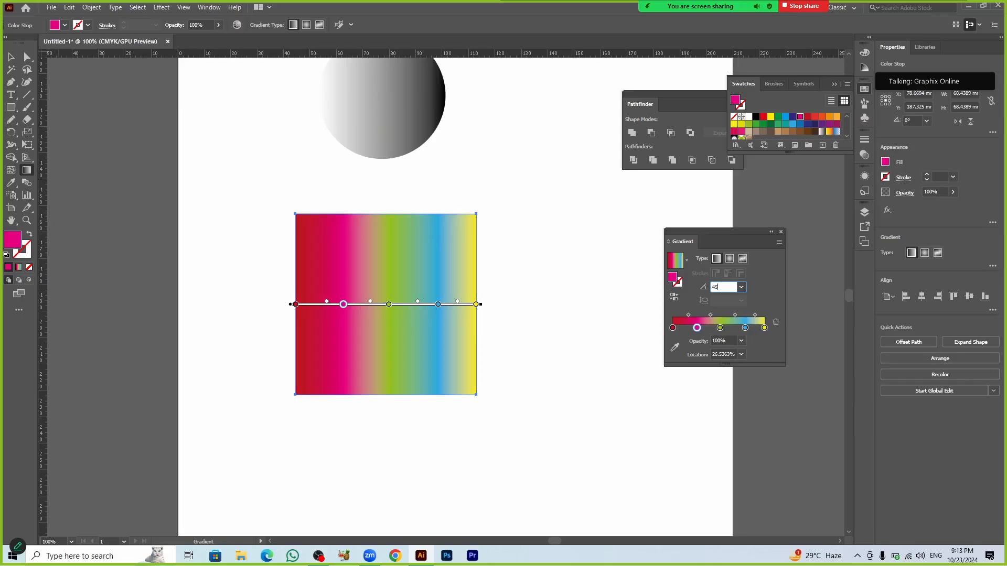
key(Tab)
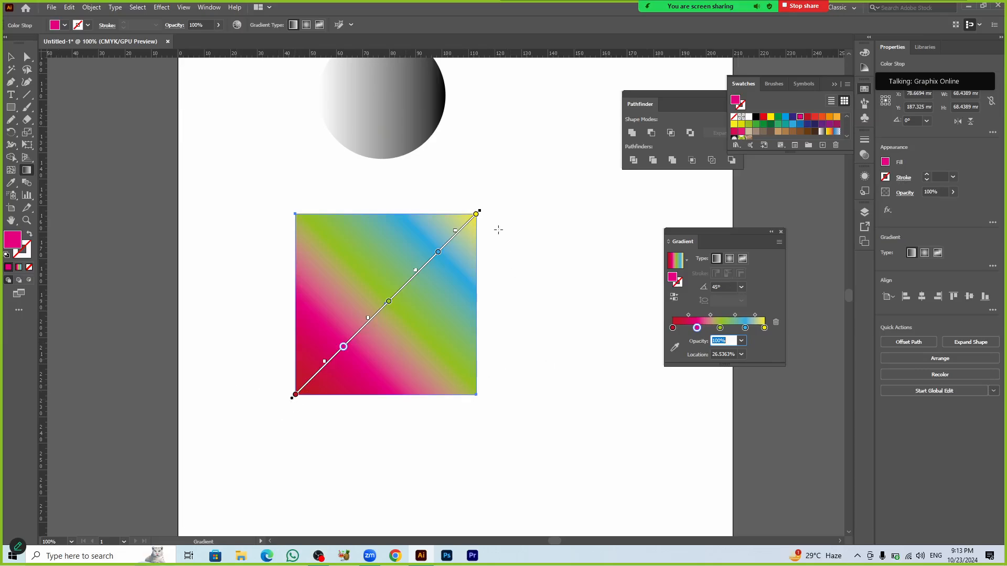
mouse_move(487, 206)
mouse_down()
mouse_move(534, 309)
mouse_move(506, 244)
mouse_move(444, 189)
mouse_move(332, 203)
mouse_move(283, 252)
mouse_move(274, 277)
mouse_move(283, 263)
mouse_move(388, 301)
mouse_up()
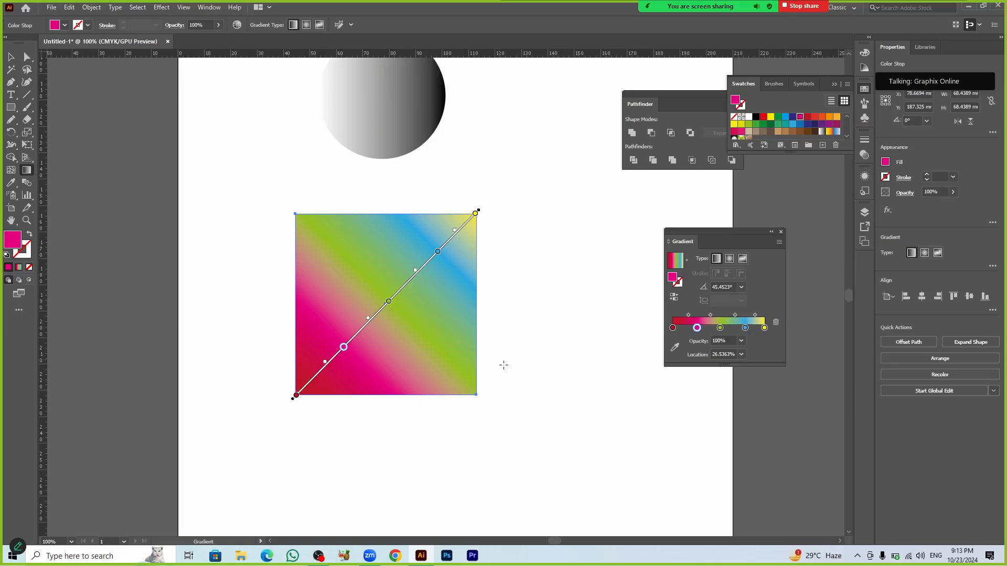
Step: Move the green stop of the square's gradient to about 54% and deselect the square
click(721, 329)
drag(723, 330, 724, 330)
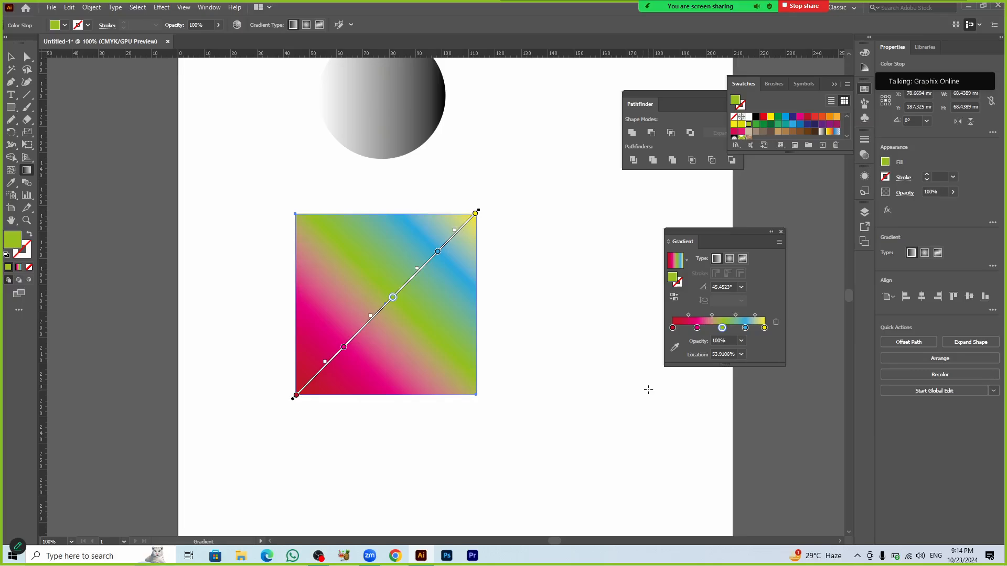
key(v)
click(625, 393)
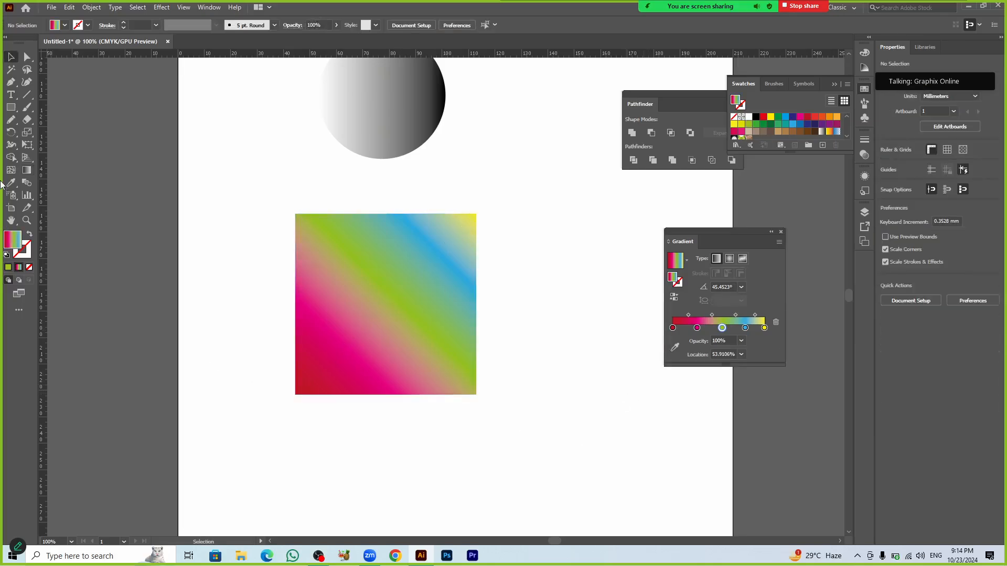
Step: Draw a star about 18 mm wide below and beside the square, and give it the default white fill and black stroke
click(11, 107)
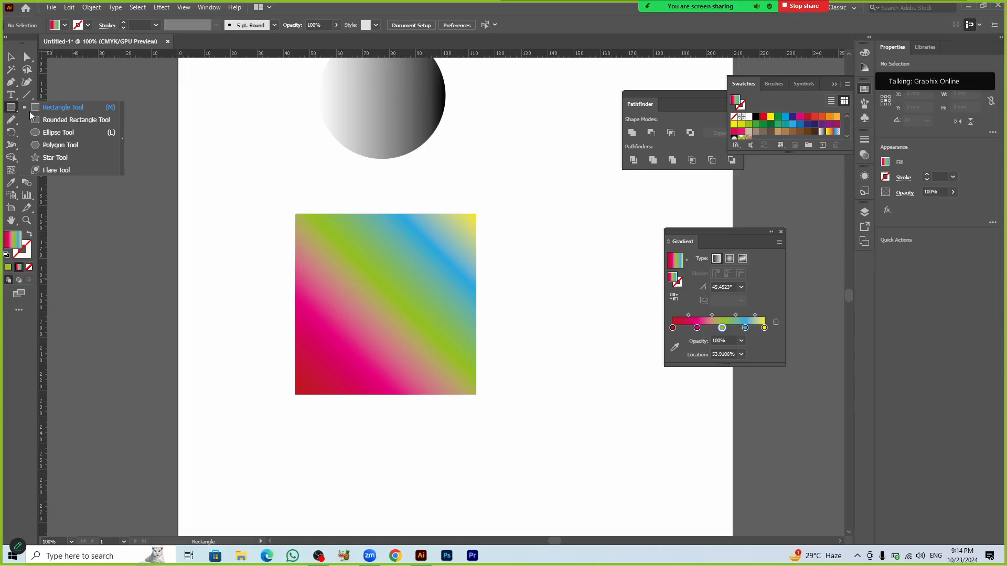
click(55, 158)
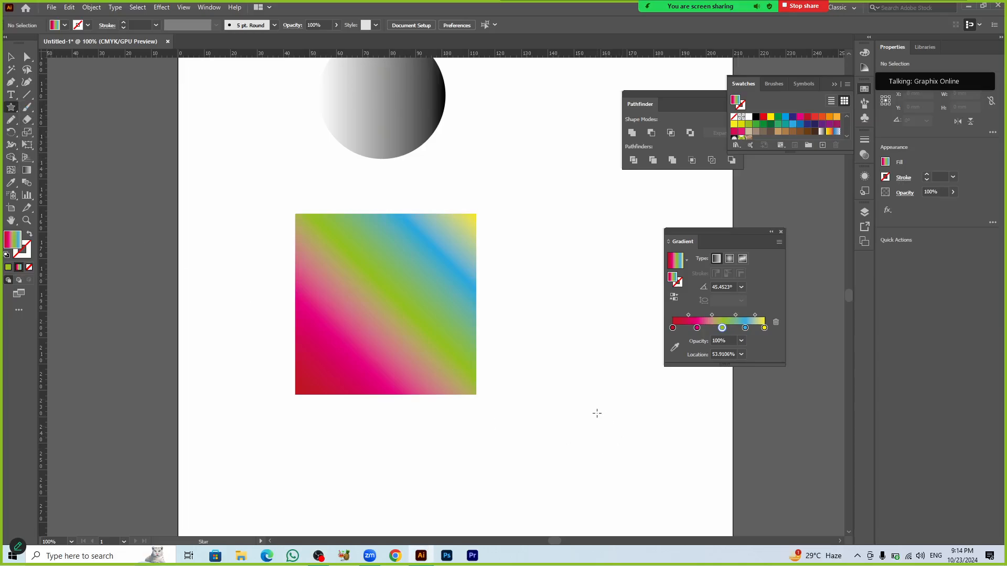
drag(596, 413, 613, 433)
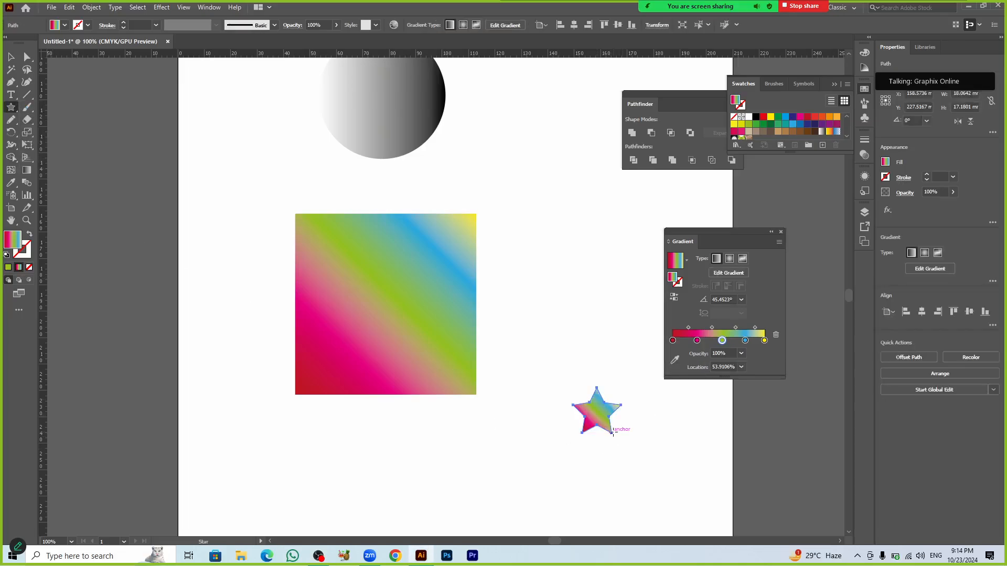
key(d)
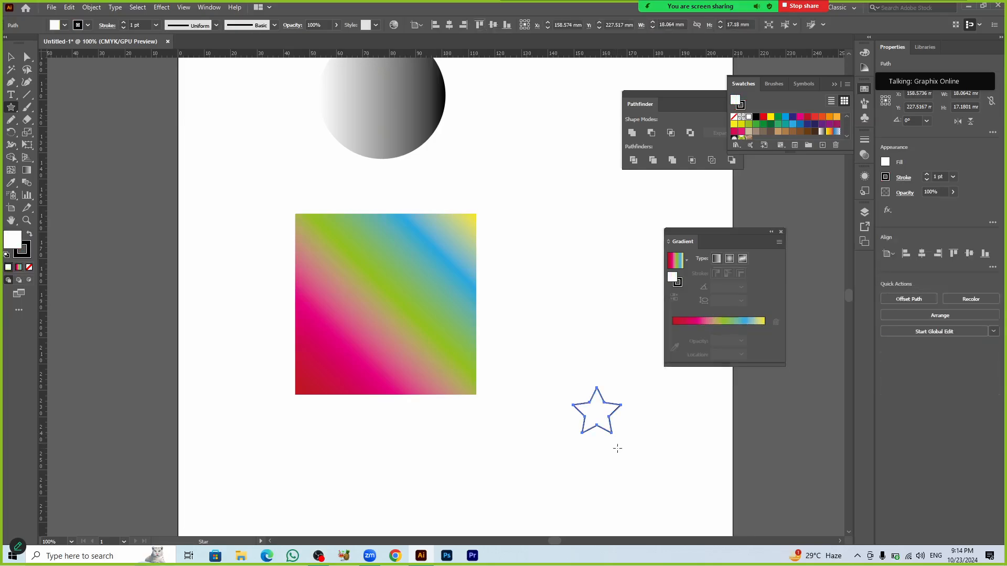
key(v)
click(618, 452)
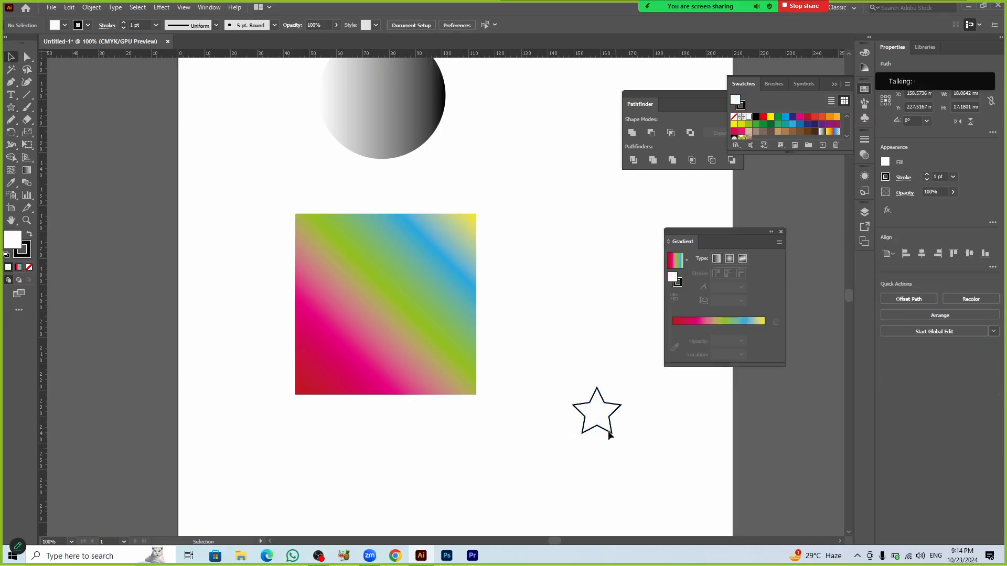
Step: Move the star onto the middle of the square and send it to the back
drag(601, 416, 394, 306)
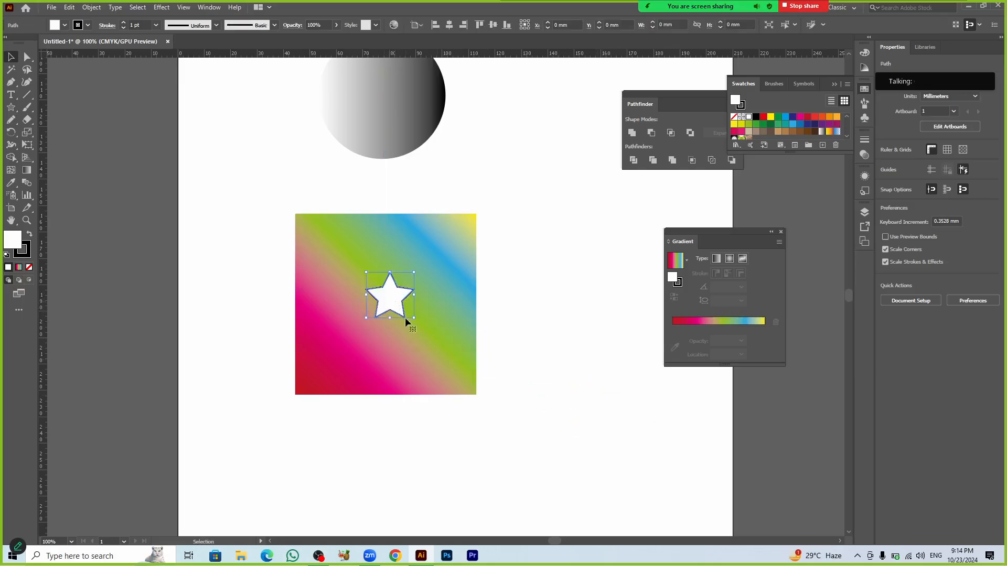
key(ctrl)
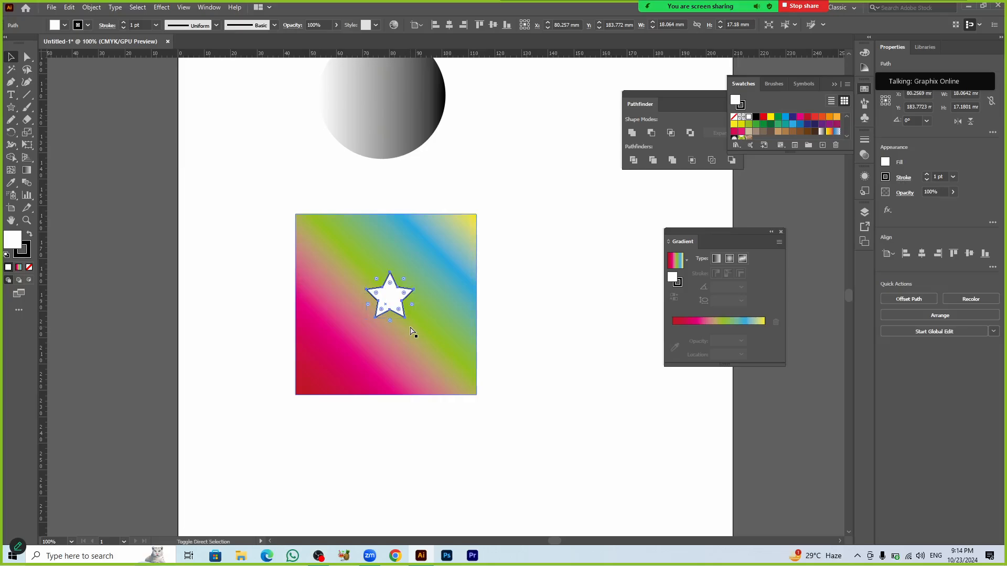
key(ctrl+shift+bracketleft)
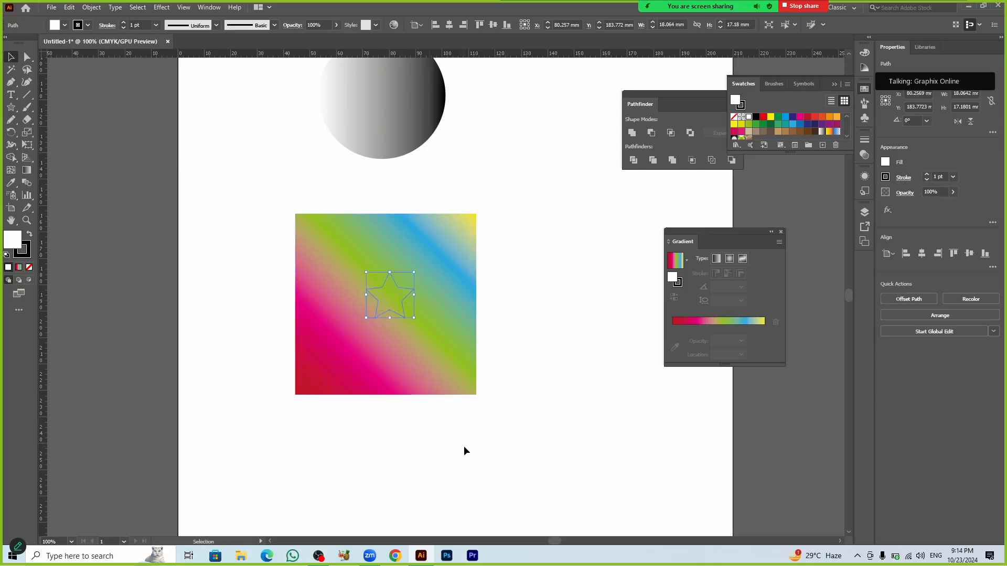
click(464, 447)
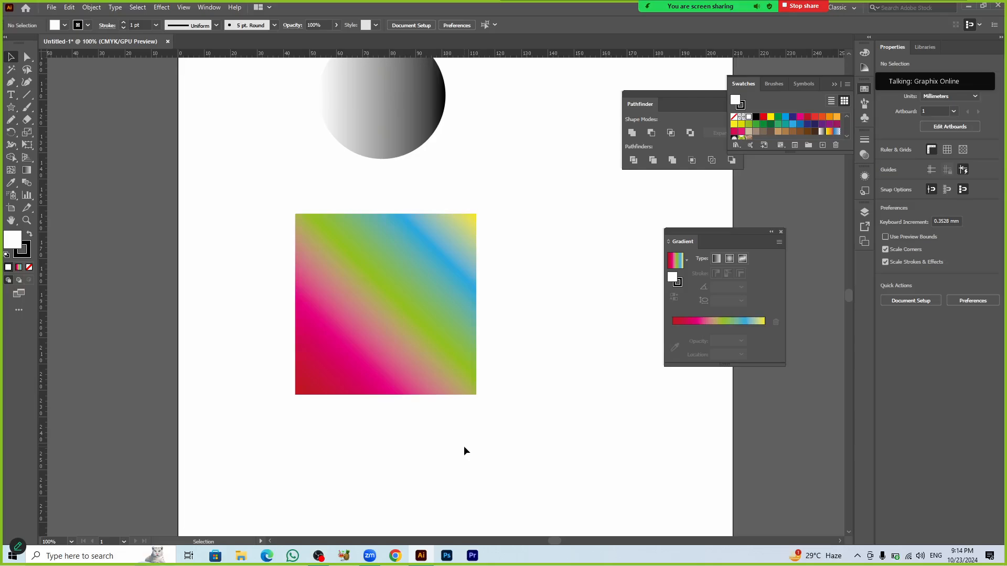
Step: Set the opacity of the green stop in the square's gradient to 30%
click(424, 350)
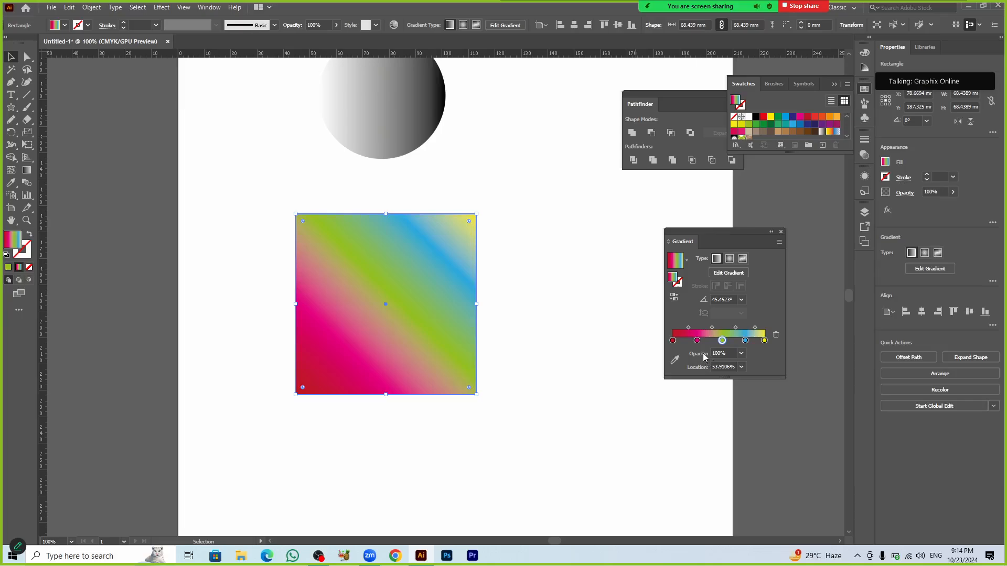
click(741, 353)
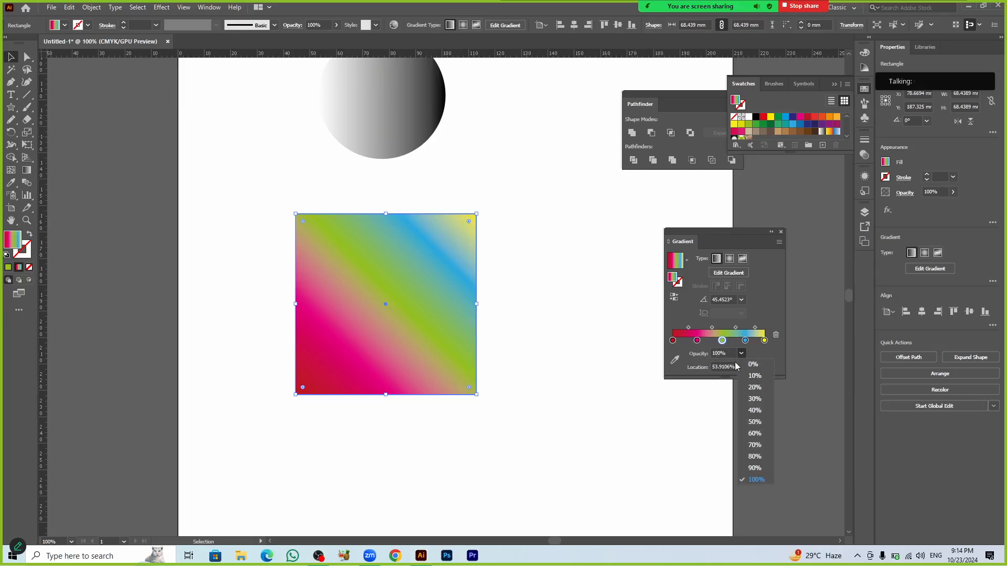
click(751, 398)
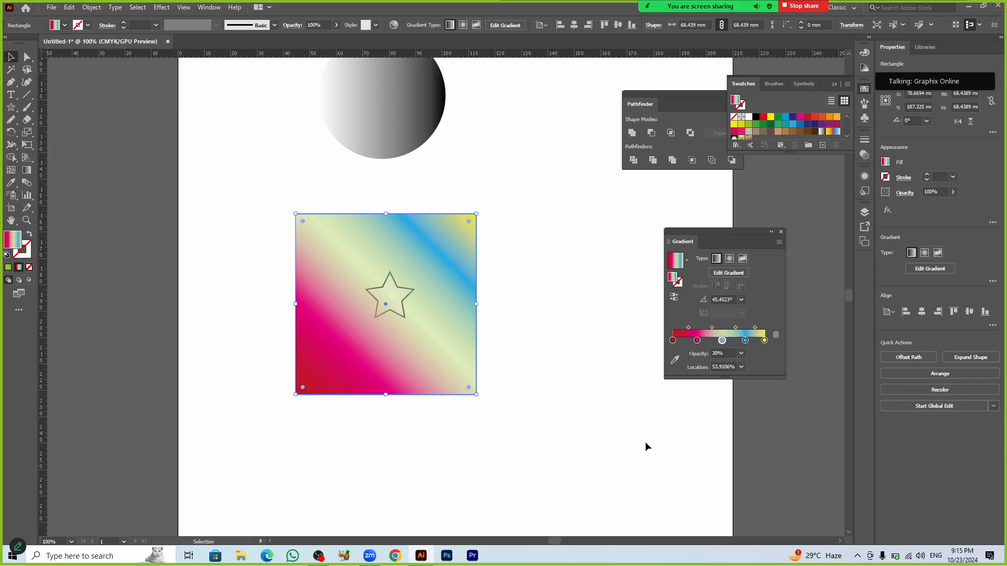
Step: Undo the stop's opacity change and the star's restyling and move, and delete the star
key(ctrl+z)
key(ctrl+z)
key(ctrl+z)
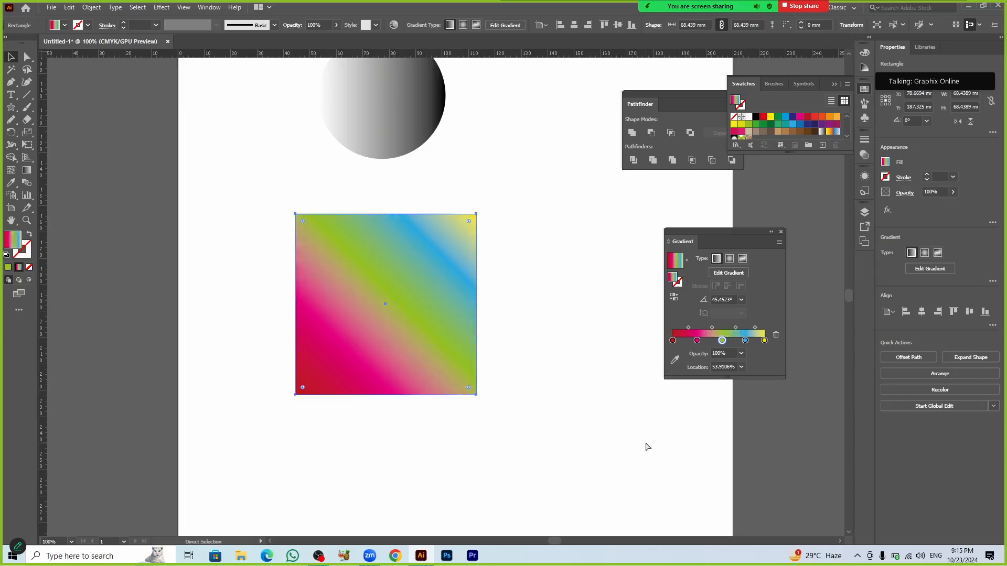
key(ctrl+z)
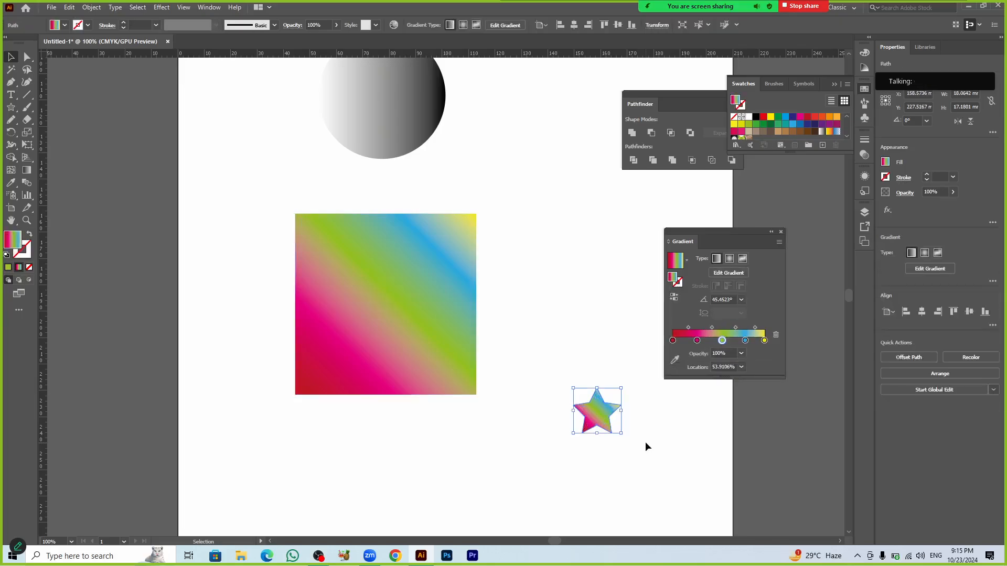
click(649, 455)
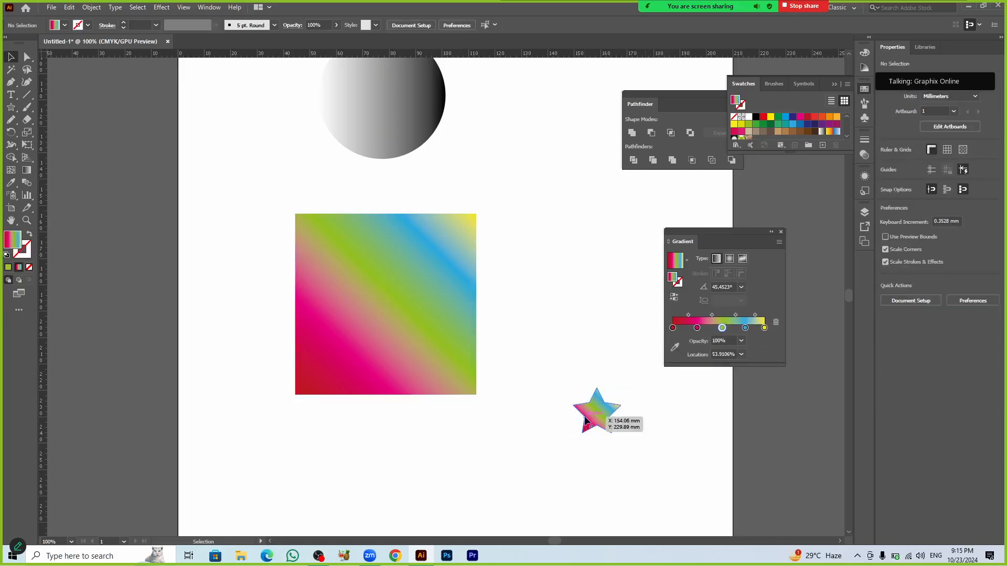
click(585, 418)
key(Delete)
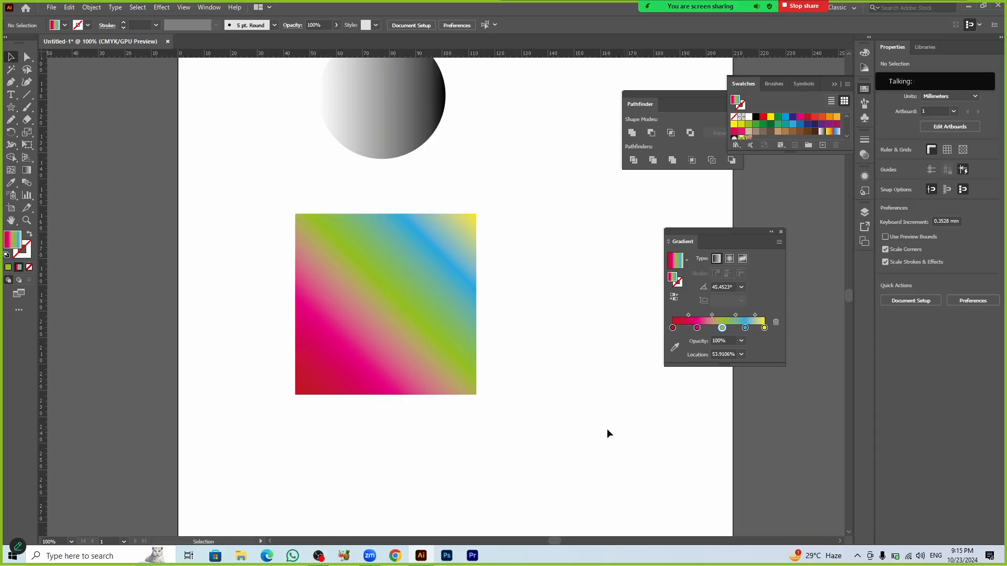
Step: Make the square's gradient radial and reverse its colors, trying the linear type before returning to radial
click(366, 362)
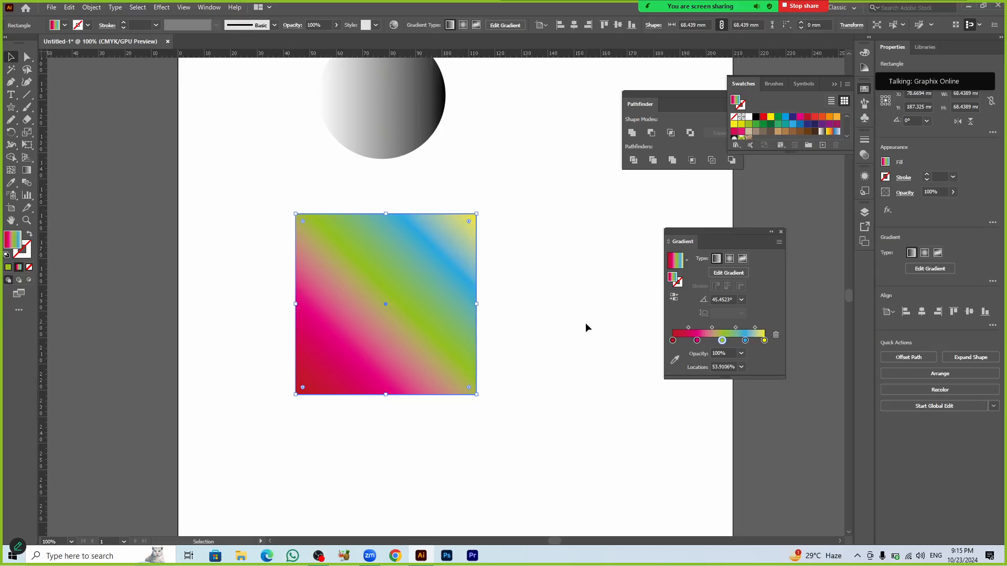
click(731, 259)
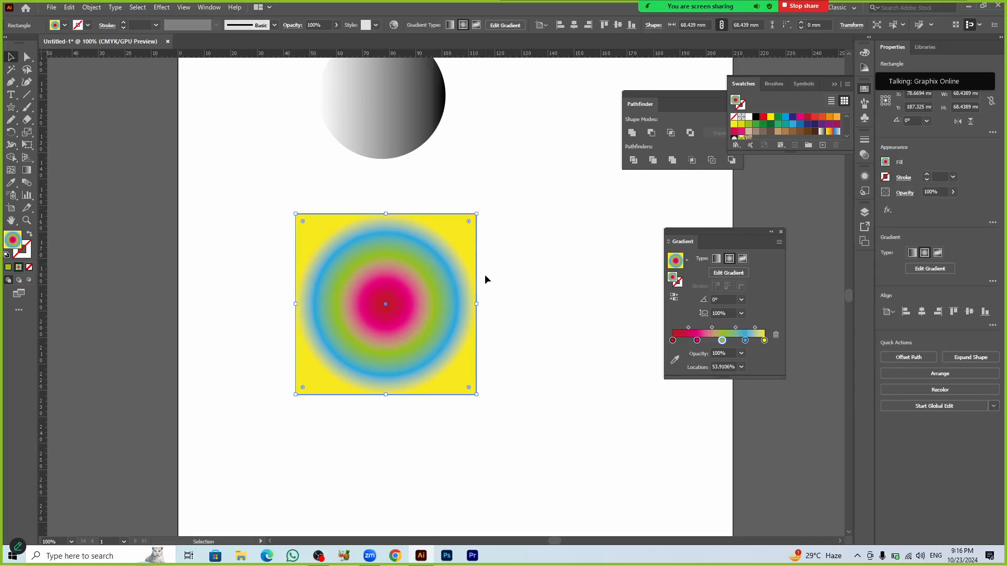
click(675, 297)
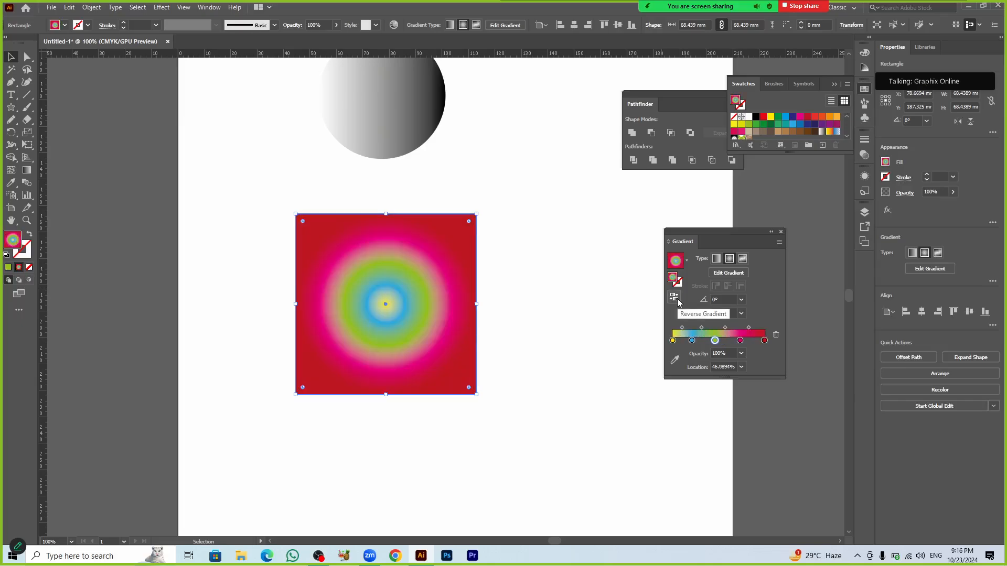
click(716, 259)
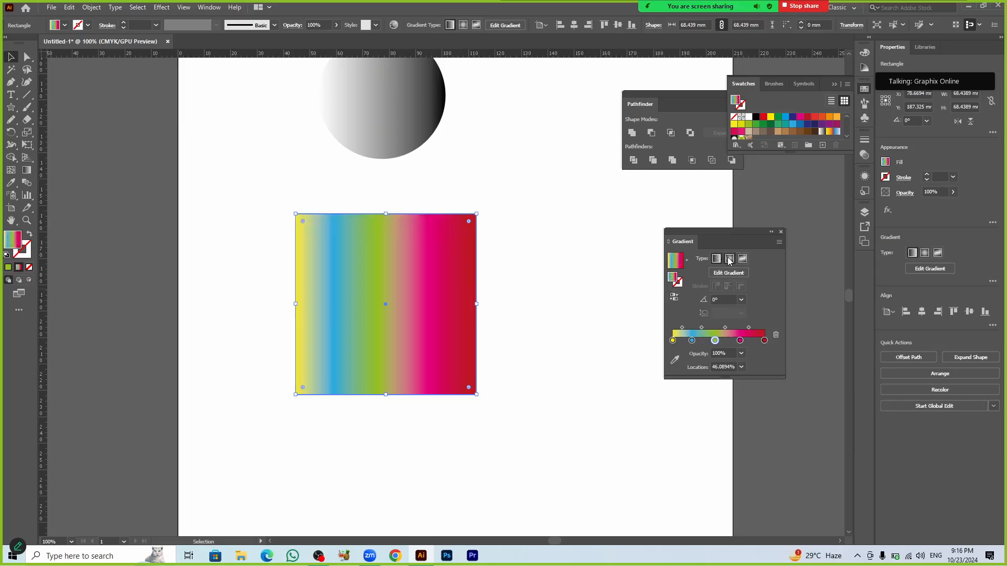
click(729, 259)
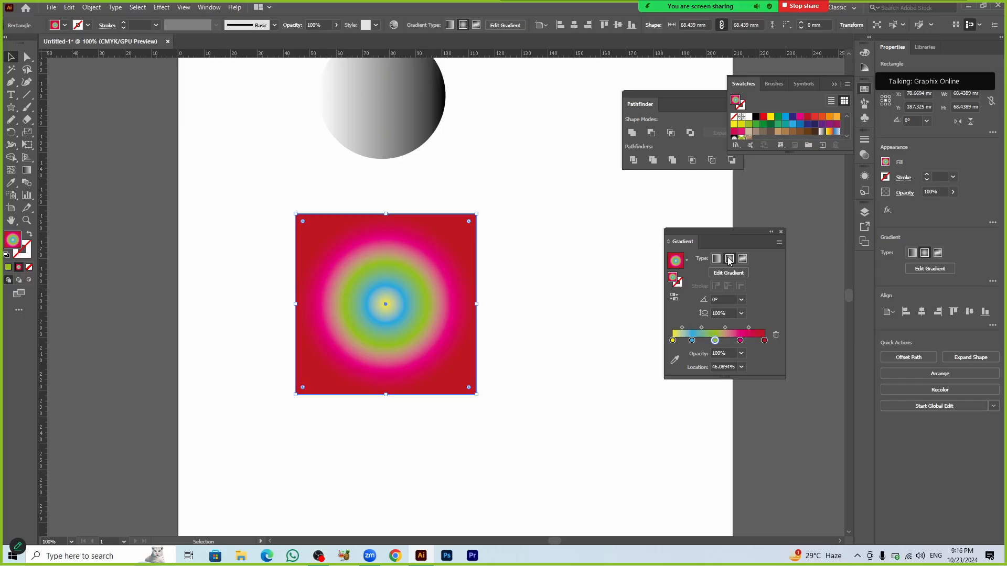
Step: Delete the red end stop and spread the magenta, green and blue stops outward, placing magenta at the end and blue at about 38%
click(764, 341)
click(776, 335)
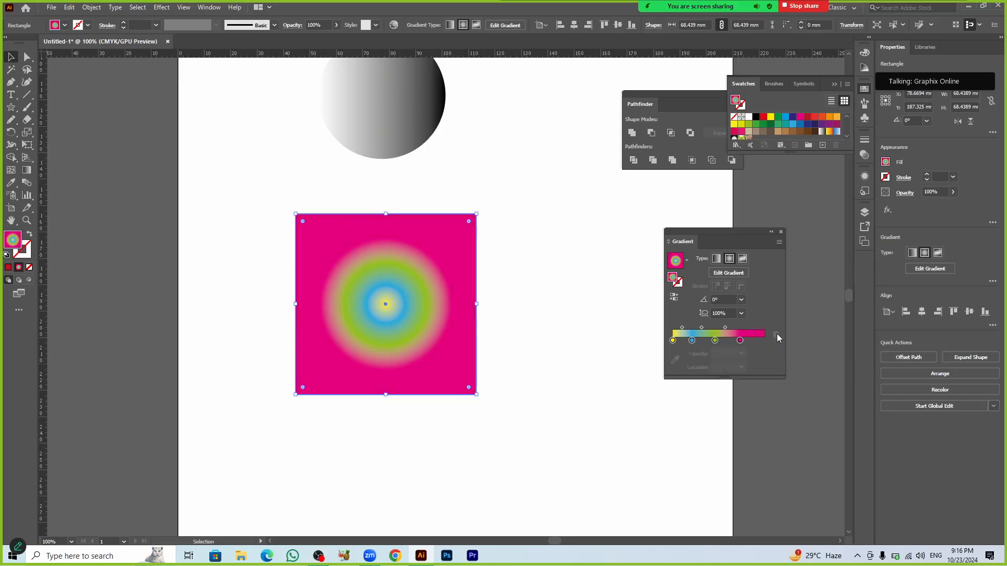
drag(741, 342, 710, 345)
click(692, 342)
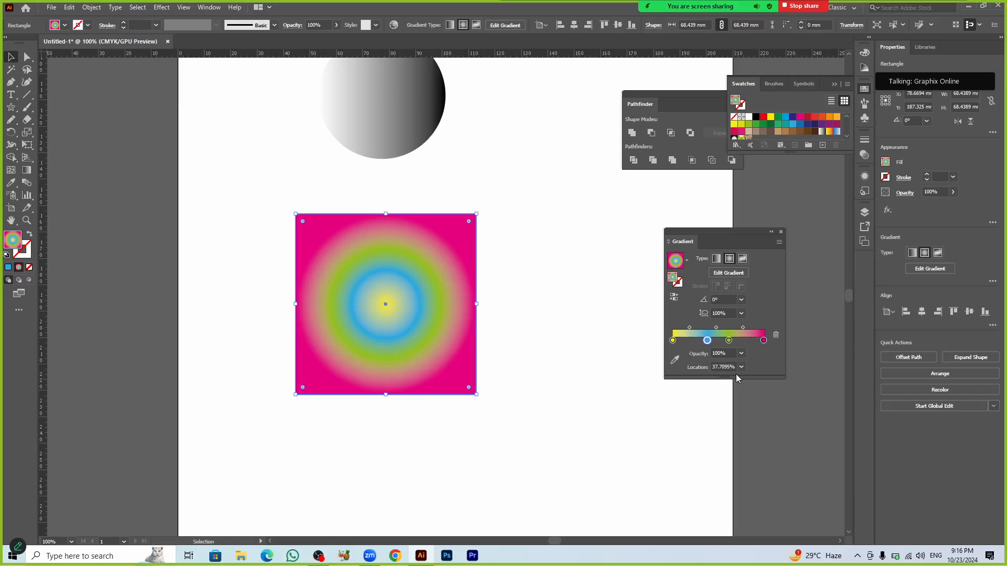
Step: Try removing the magenta stop with green at the end and blue at about 53%, and undo these stop changes
click(763, 341)
drag(762, 342, 722, 343)
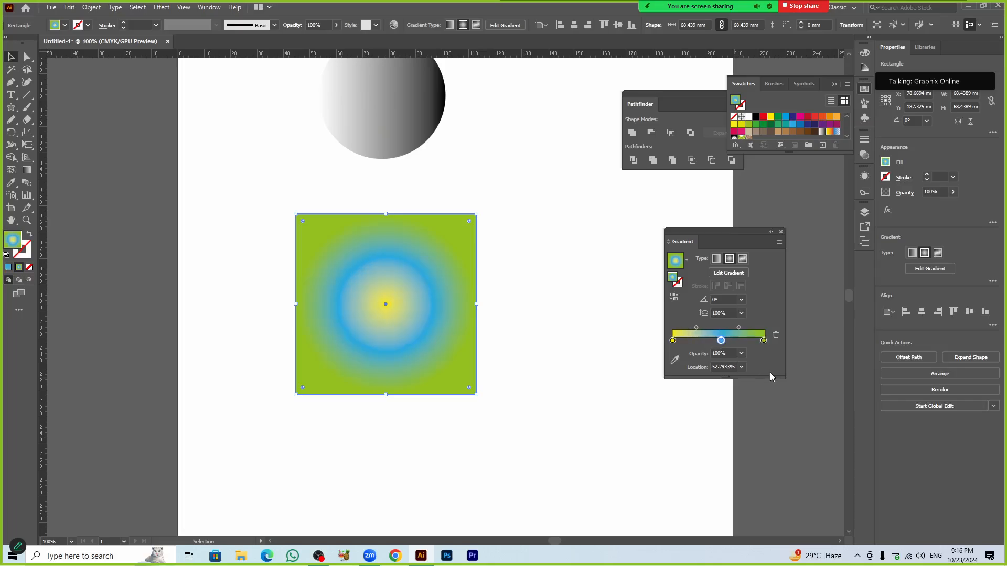
key(ctrl+z)
key(ctrl+z)
key(ctrl+z)
key(ctrl+z)
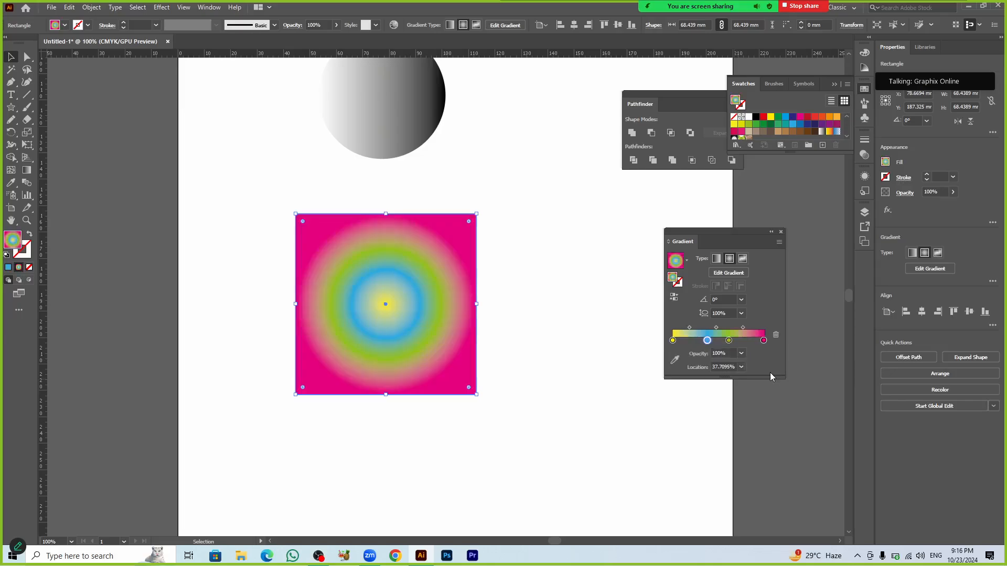
Step: Undo the spreading of the square's gradient stops and the deletion of its red end stop, dismiss the Zoom pop-up, and deselect the square
key(ctrl+z)
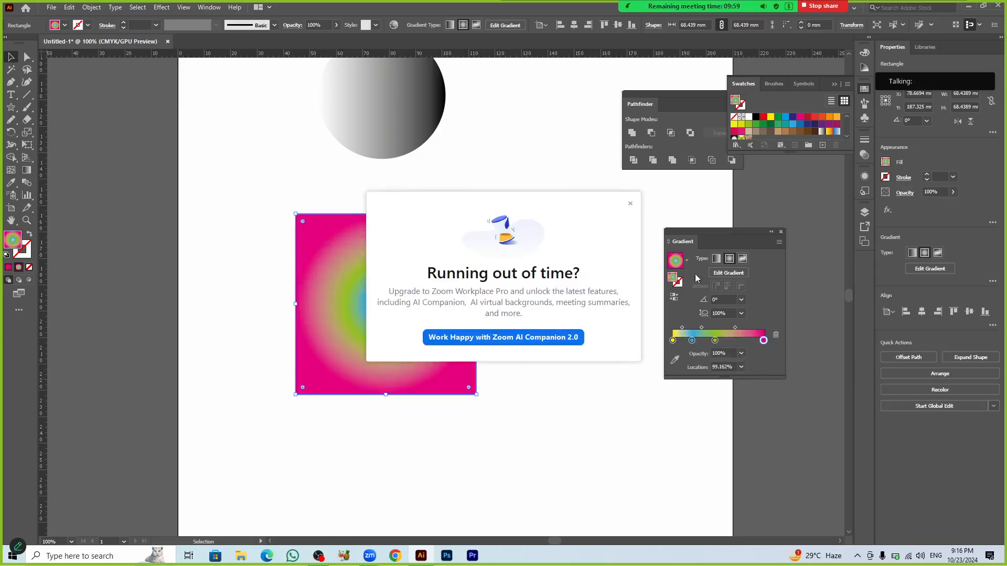
click(631, 204)
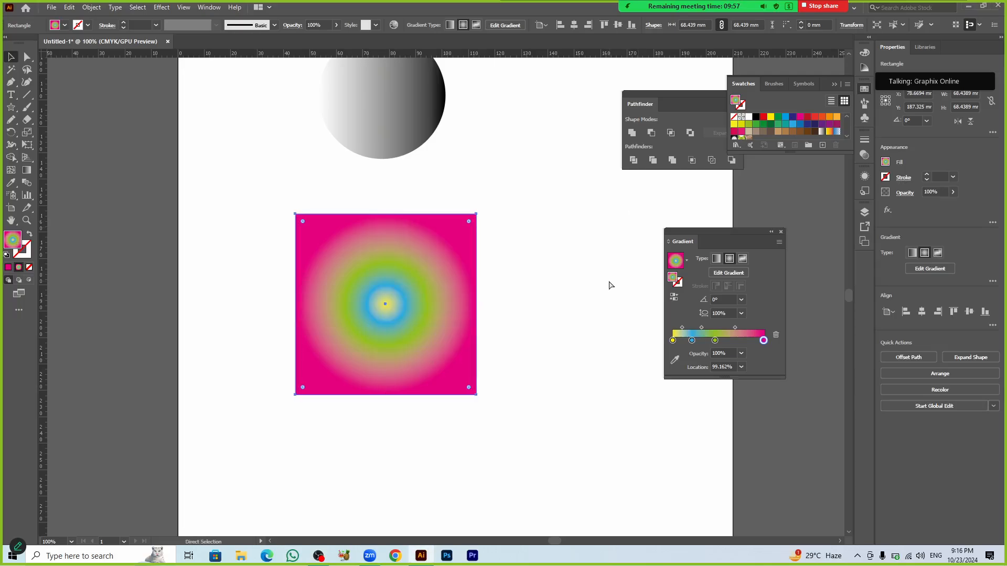
key(ctrl+z)
key(ctrl+z)
key(v)
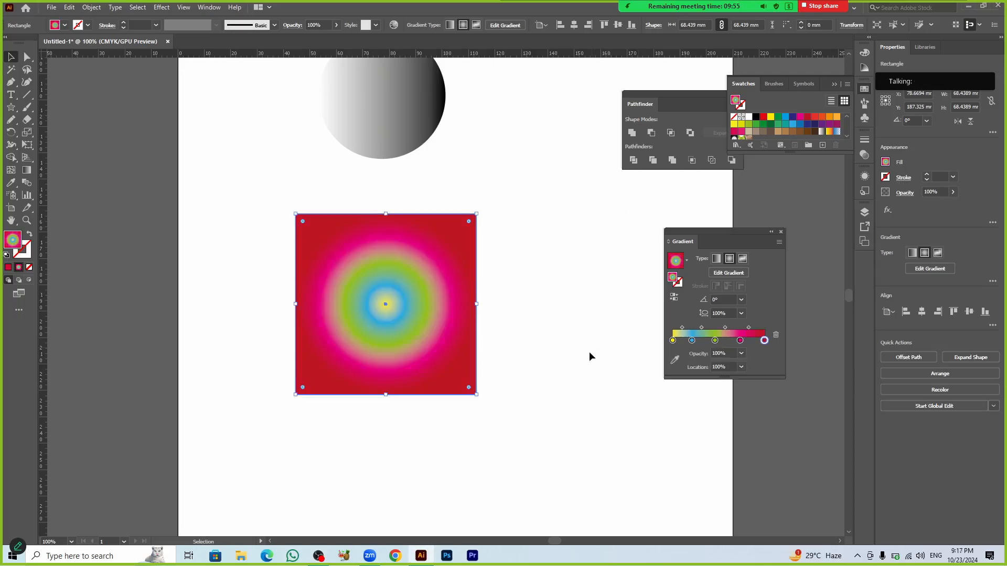
click(574, 378)
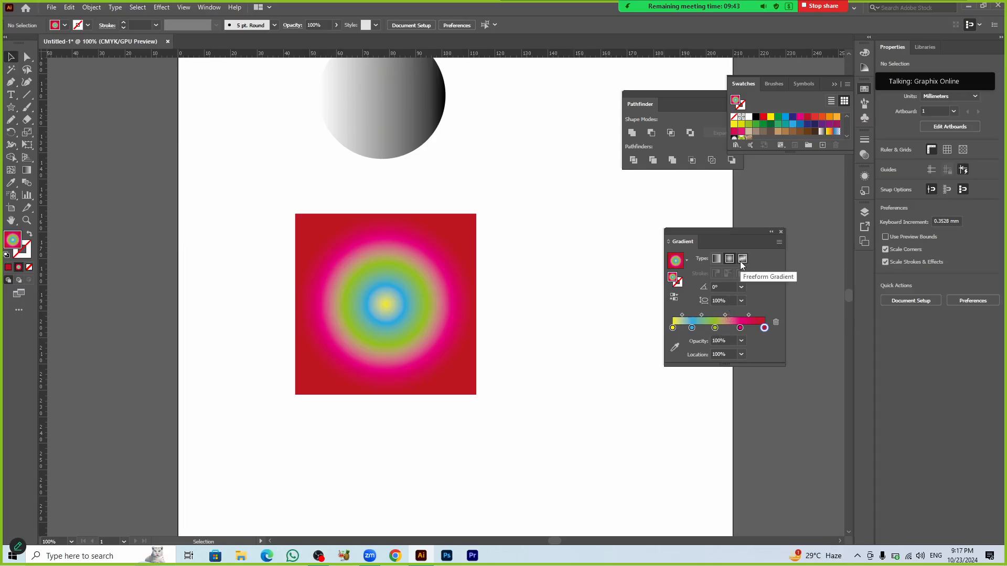
Step: Move the square up and to the left, and draw a circle about 41.6 mm across beside it with the default white fill and black stroke
click(439, 370)
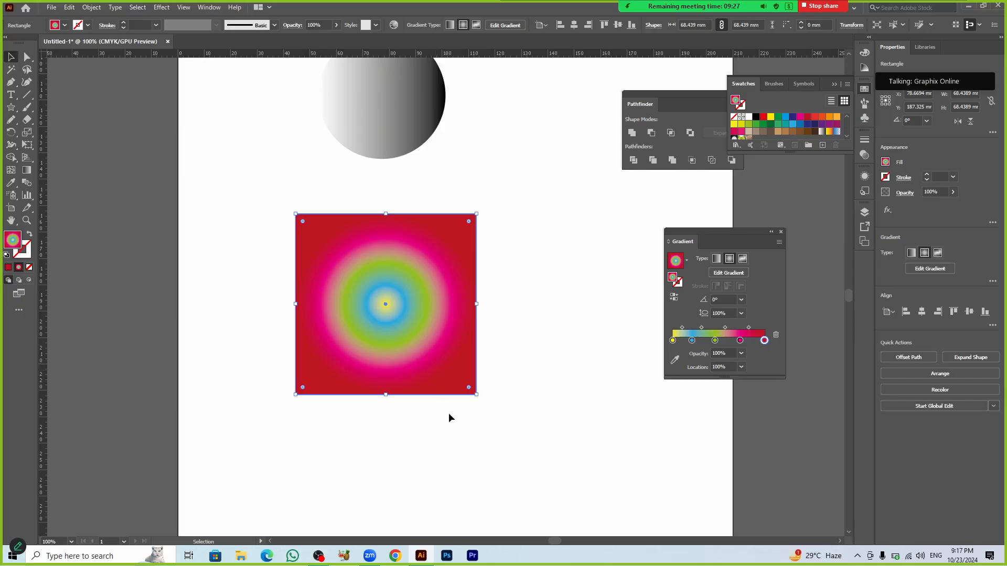
drag(449, 385, 366, 331)
key(l)
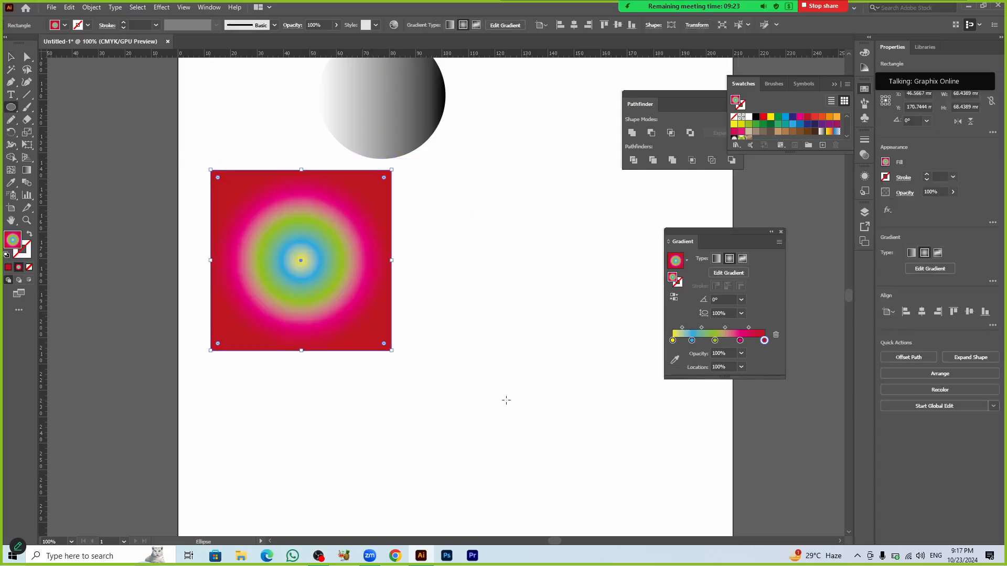
drag(505, 352, 543, 406)
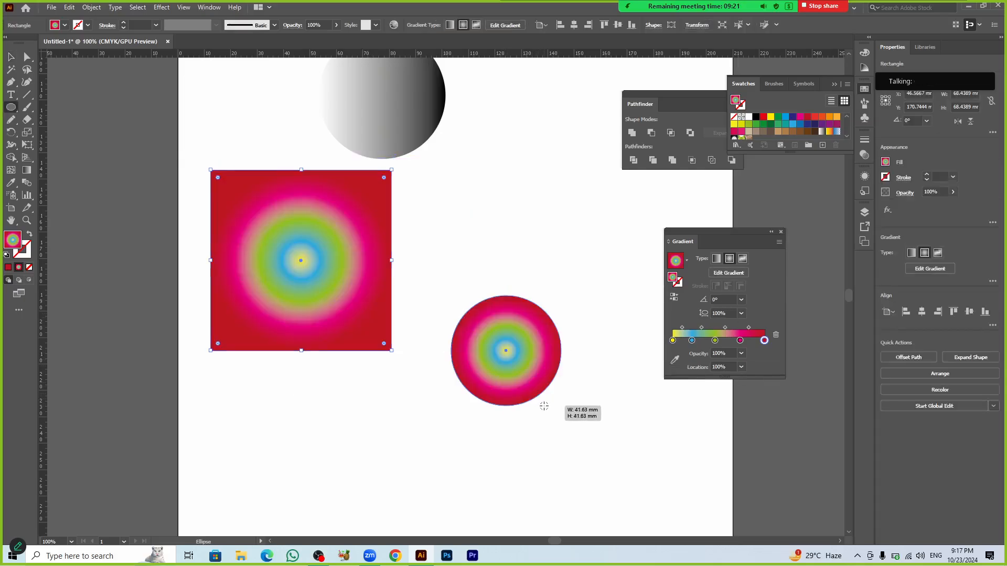
key(d)
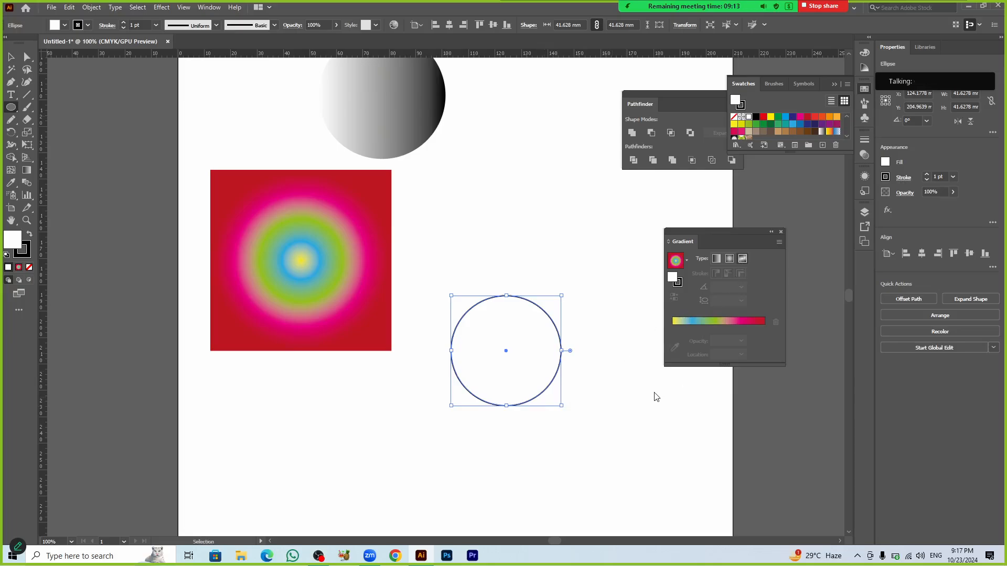
Step: Apply a freeform gradient to the new circle's fill and open its color points for editing
click(550, 392)
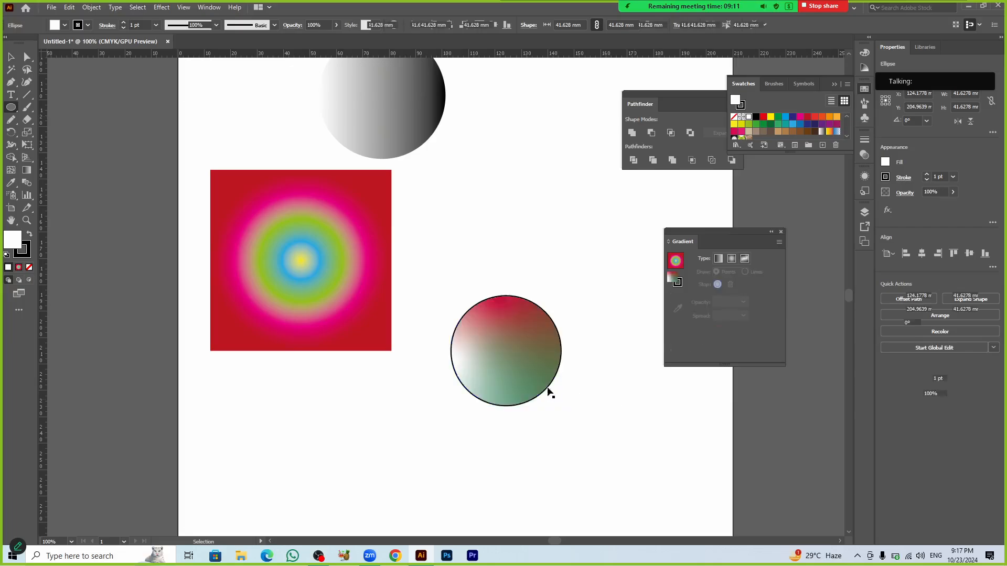
key(v)
click(535, 371)
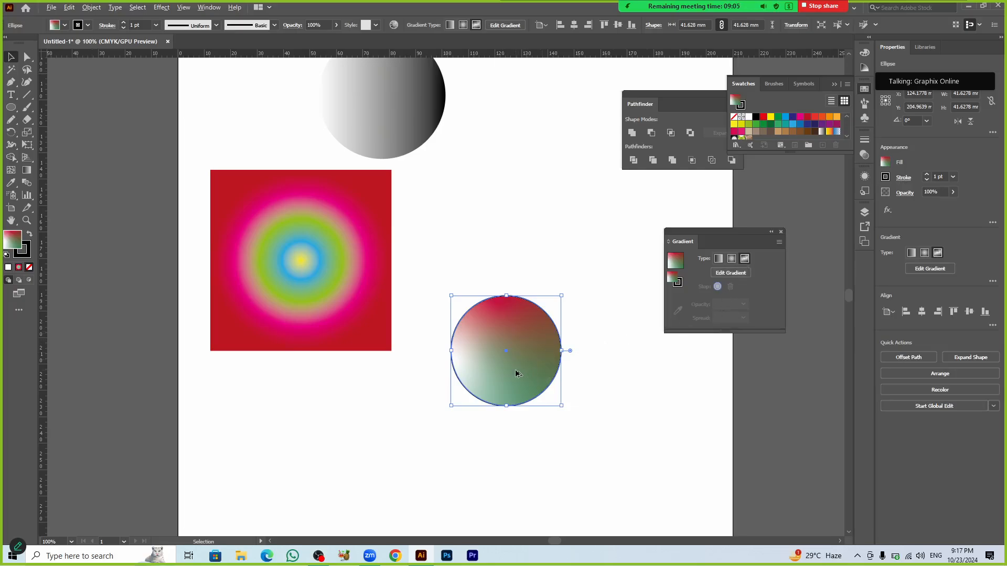
scroll(516, 374, up, 2)
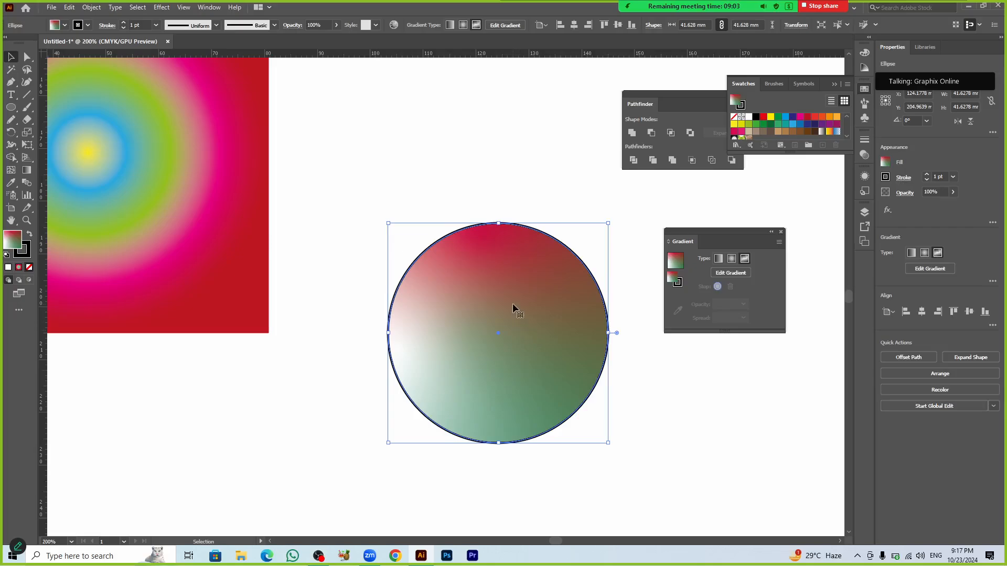
click(727, 273)
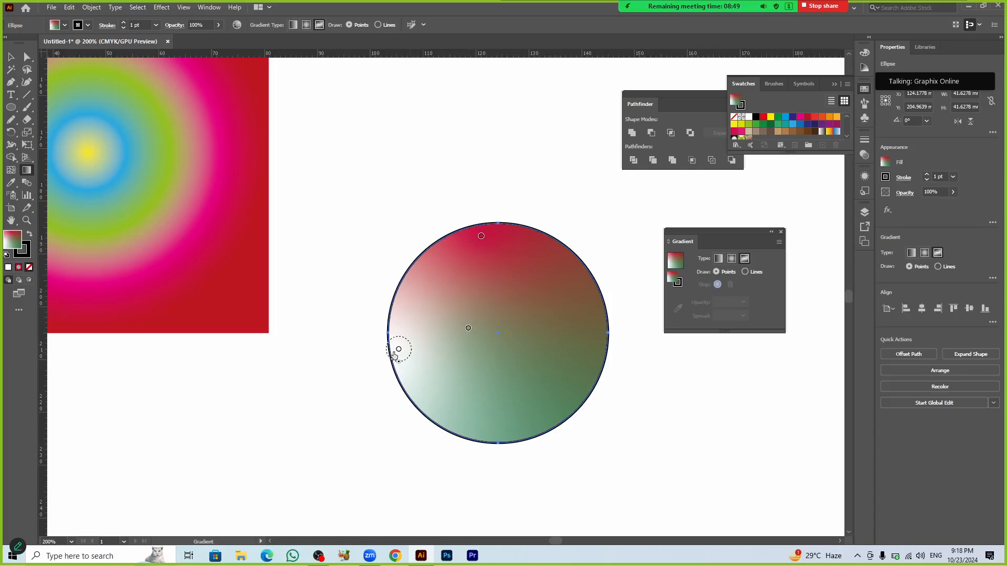
Step: Recolor the circle's freeform stops: red at the left edge, yellow near the center, and yellow-green at the top, dismissing the low-battery alert
click(399, 349)
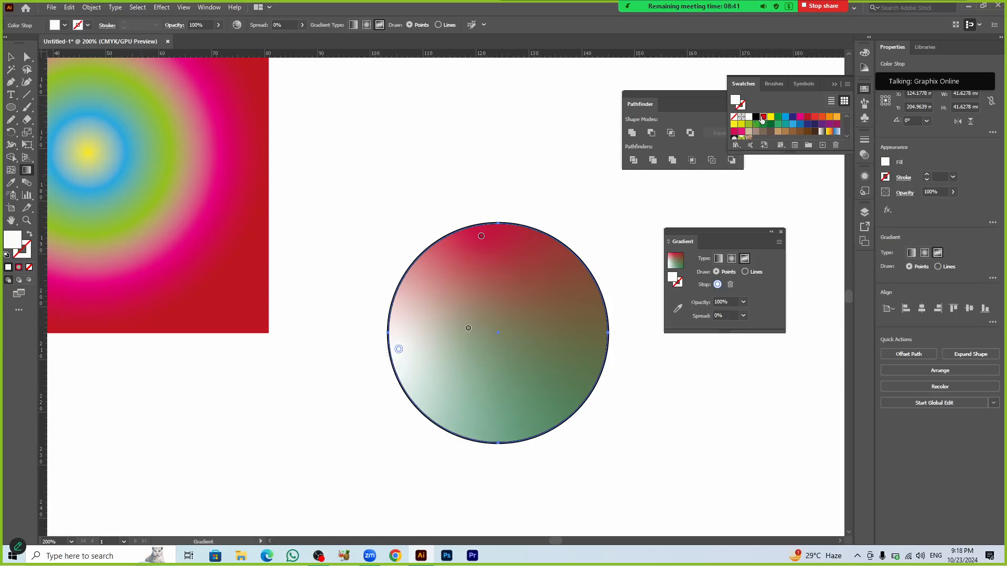
click(763, 117)
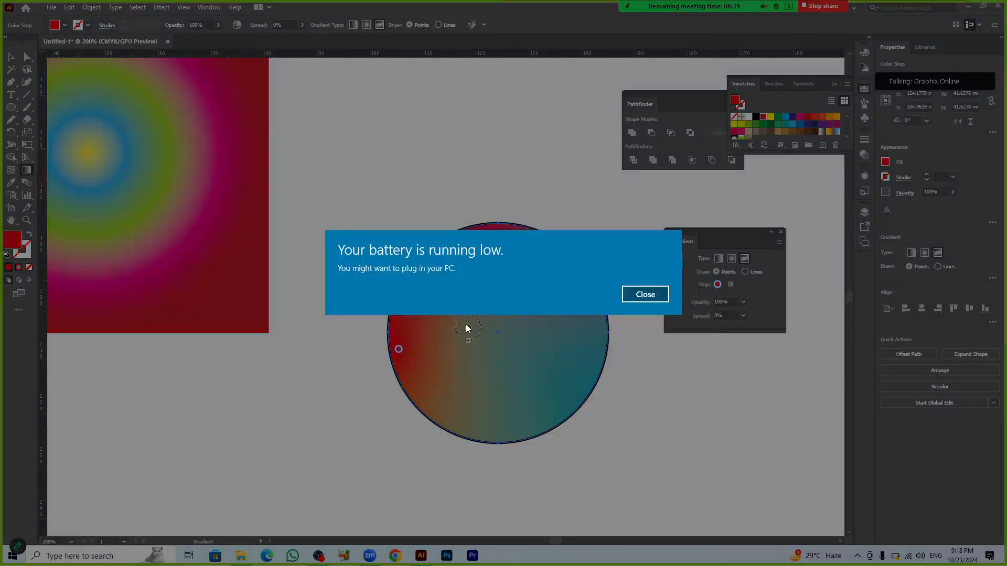
click(638, 293)
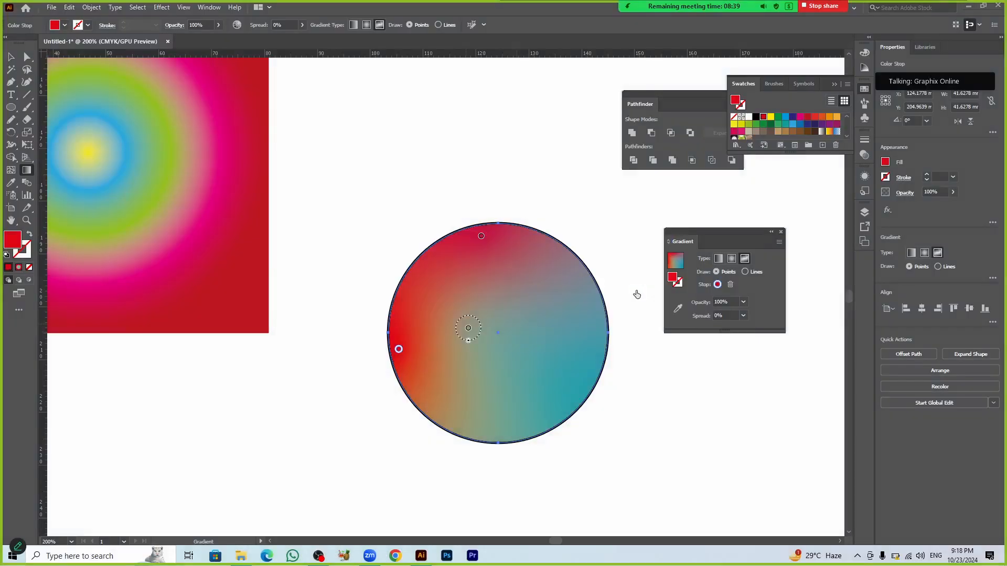
click(468, 328)
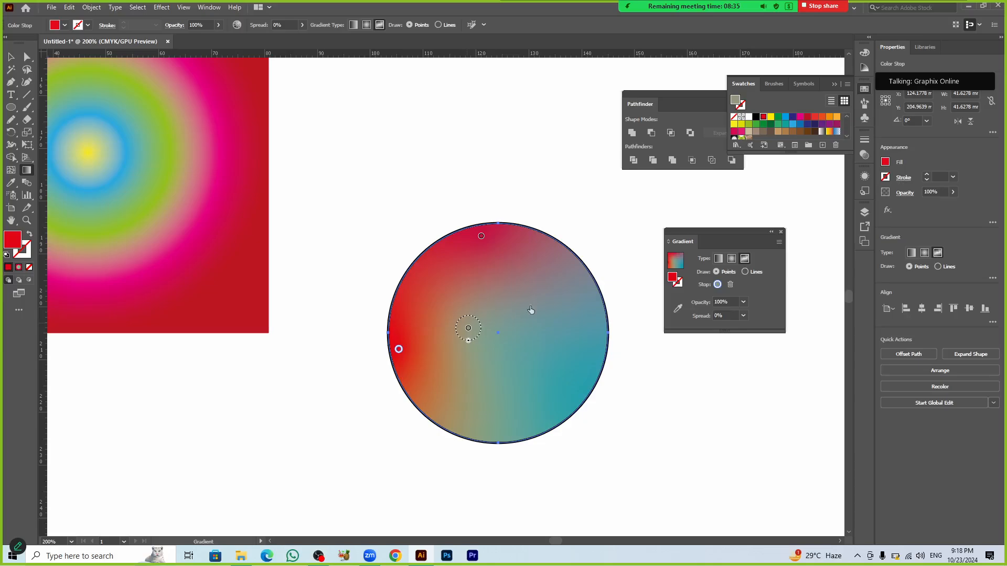
click(770, 117)
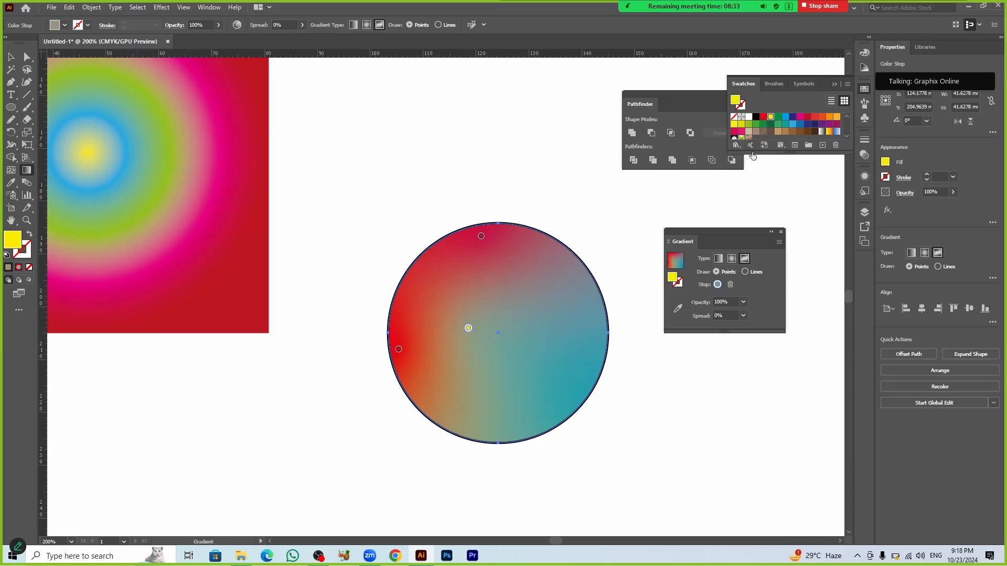
click(480, 236)
click(740, 131)
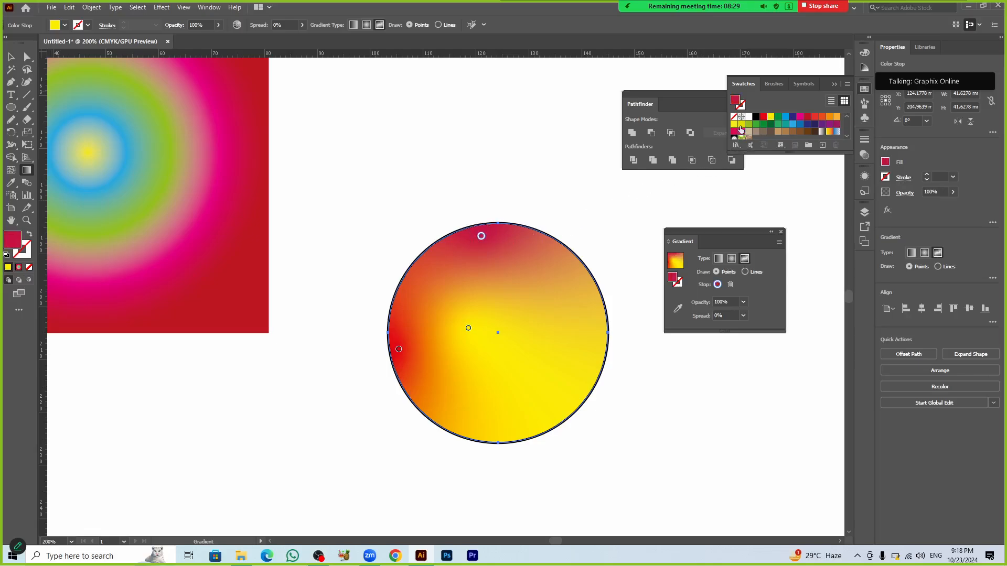
click(741, 125)
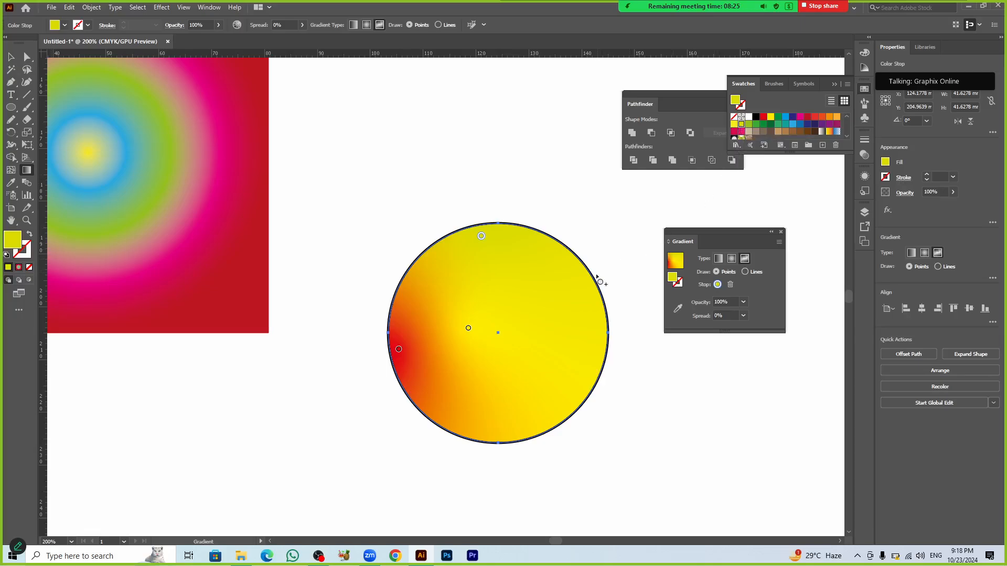
Step: Add five freeform color stops across the circle's right half, from the upper right down to the bottom edge and right side
click(541, 272)
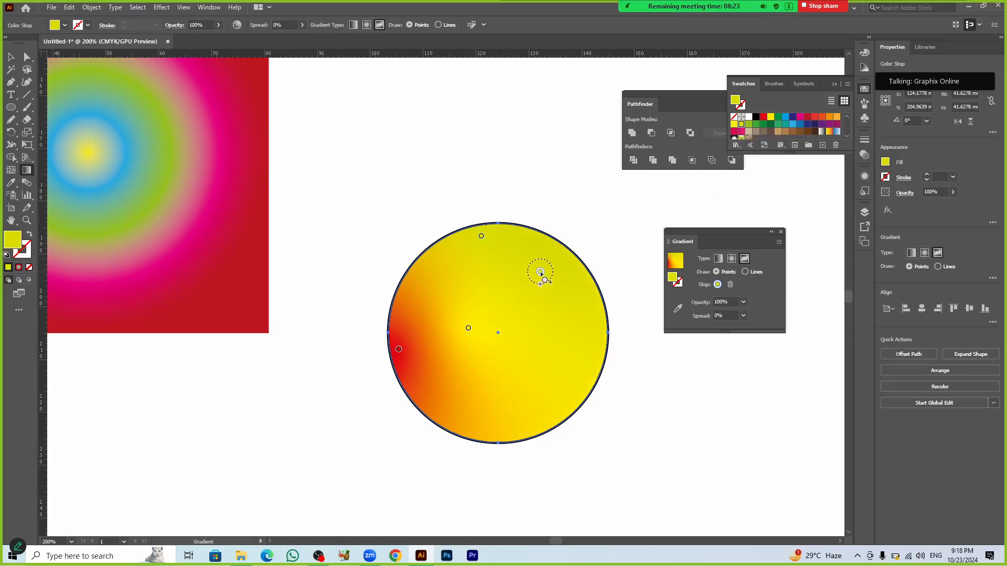
click(544, 331)
click(544, 384)
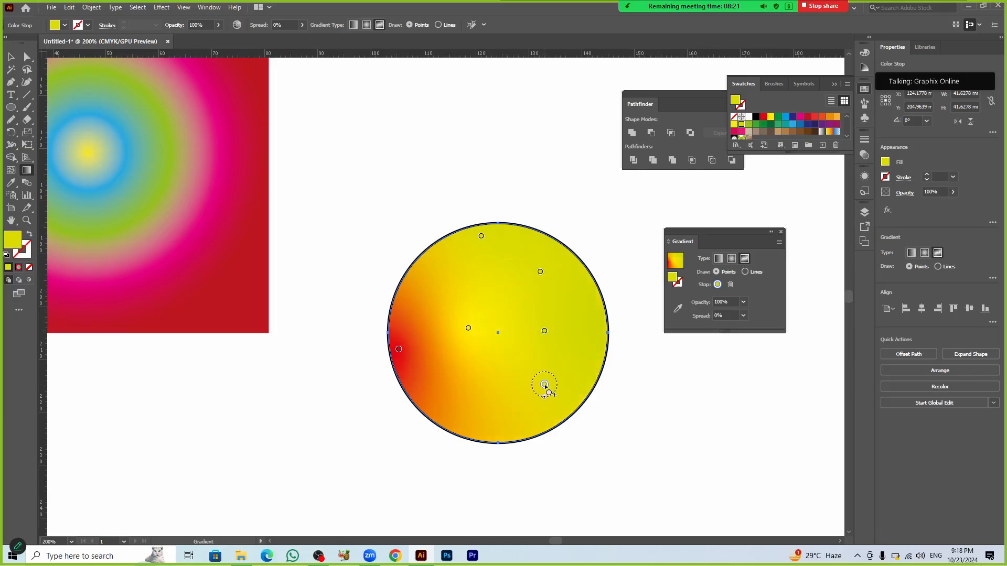
click(505, 420)
click(577, 355)
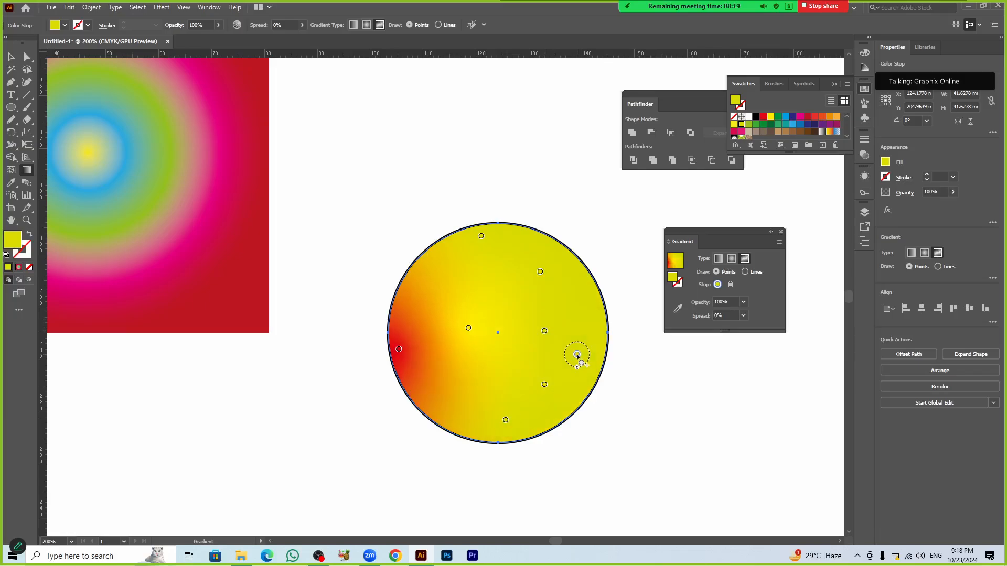
Step: Recolor the circle's rightmost stop light blue, the stop right of center magenta, and the upper-right stop orange
click(792, 124)
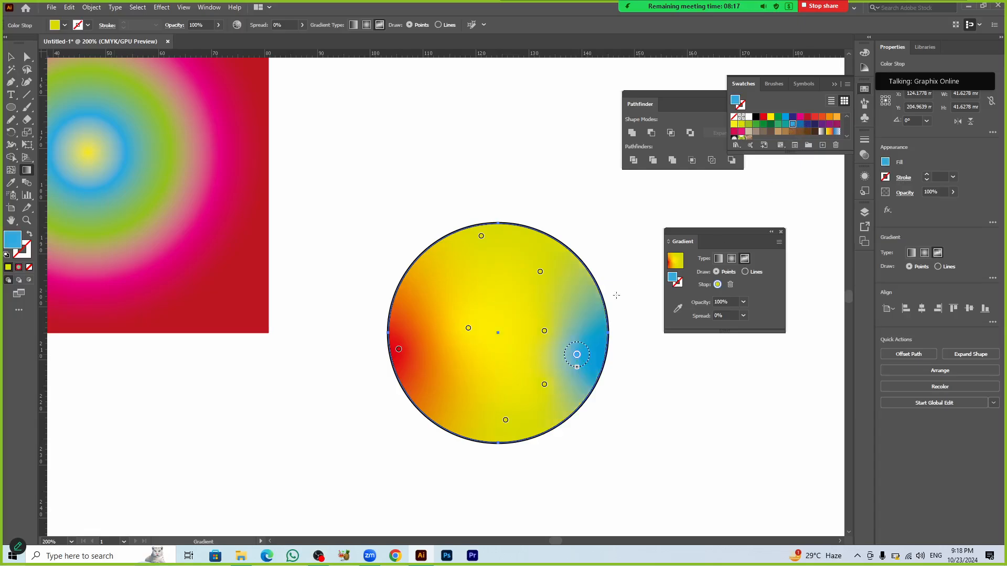
click(544, 331)
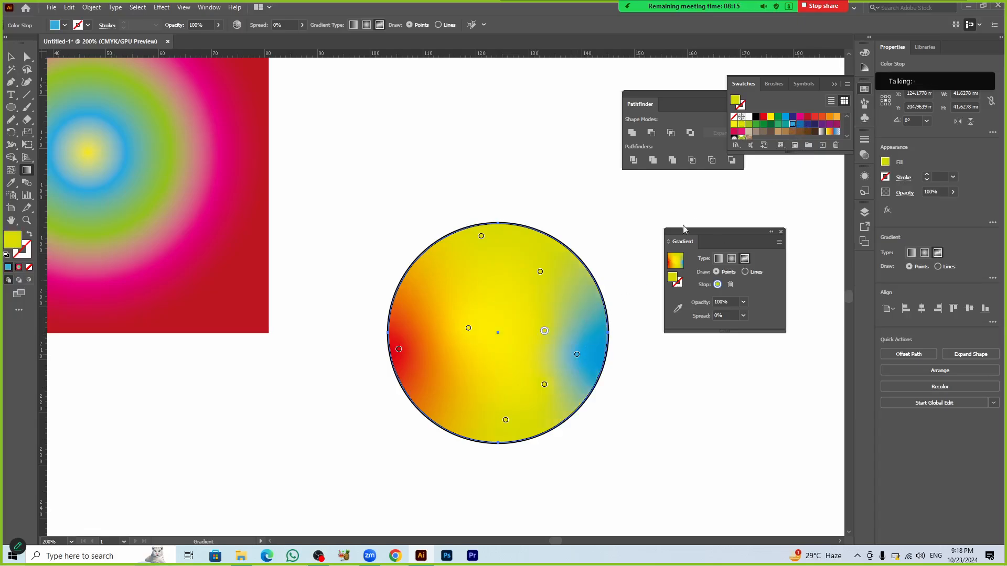
click(800, 118)
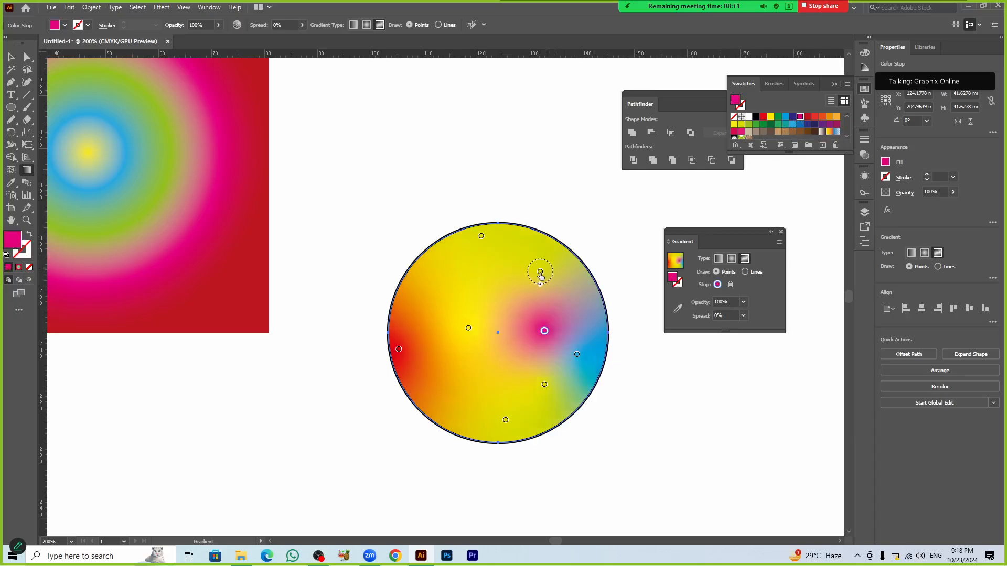
click(540, 273)
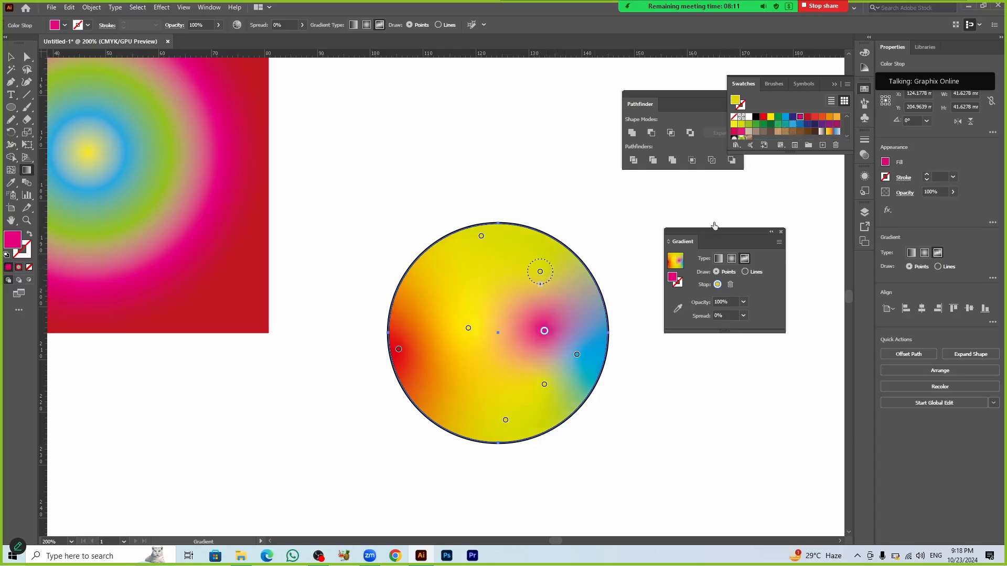
click(823, 117)
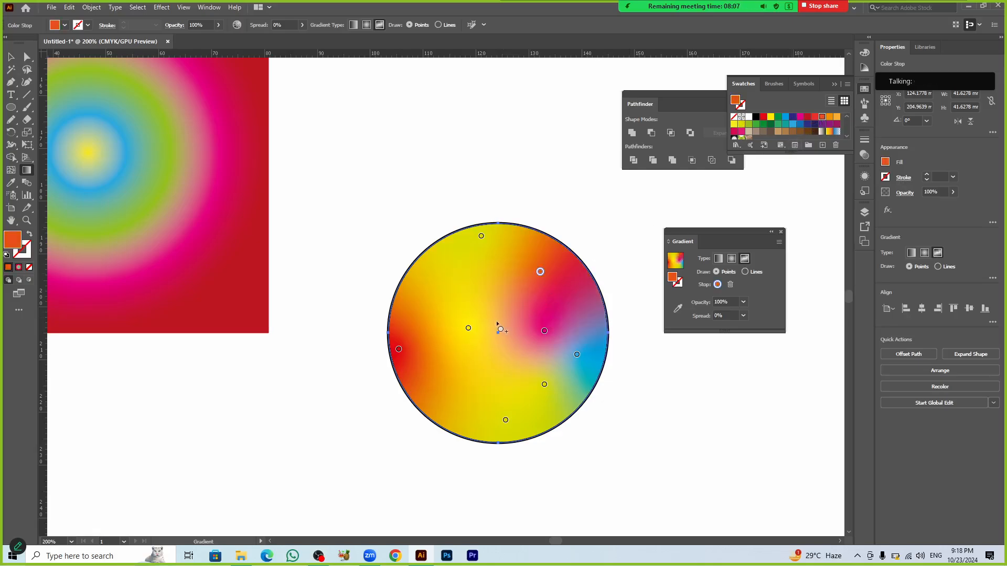
Step: Recolor the stop left of center teal and the bottom stop red, and add a yellow stop at the circle's center
click(469, 328)
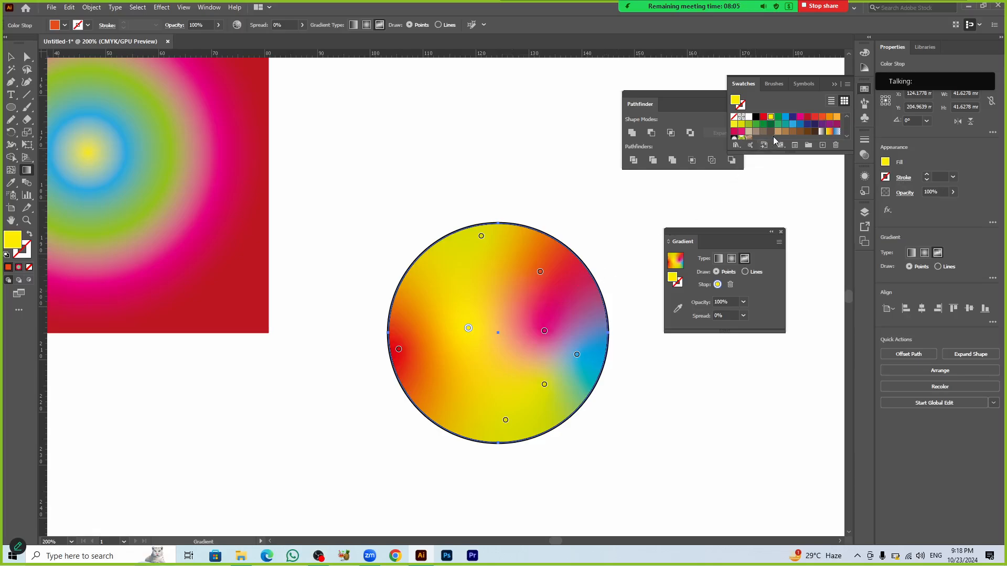
click(784, 126)
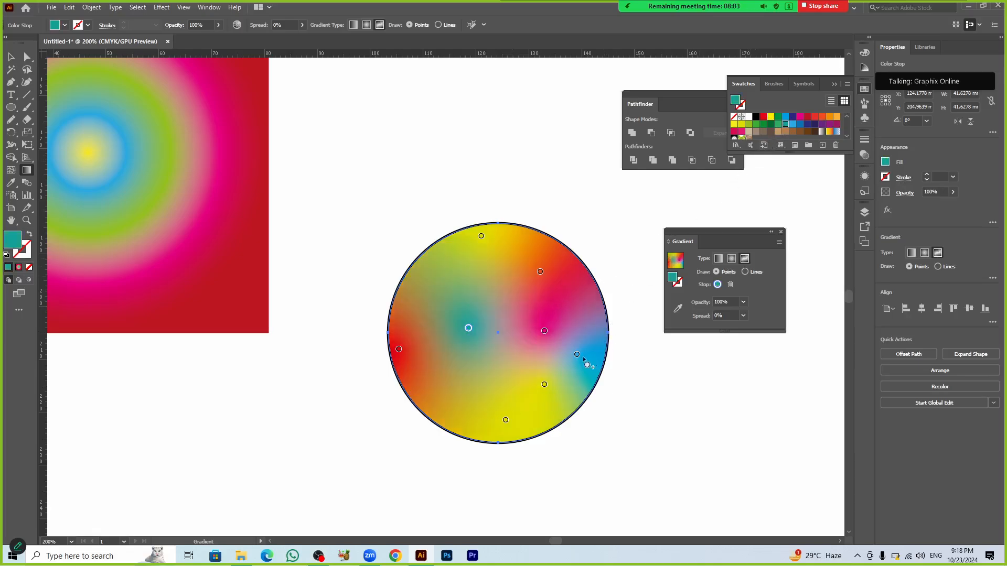
click(504, 423)
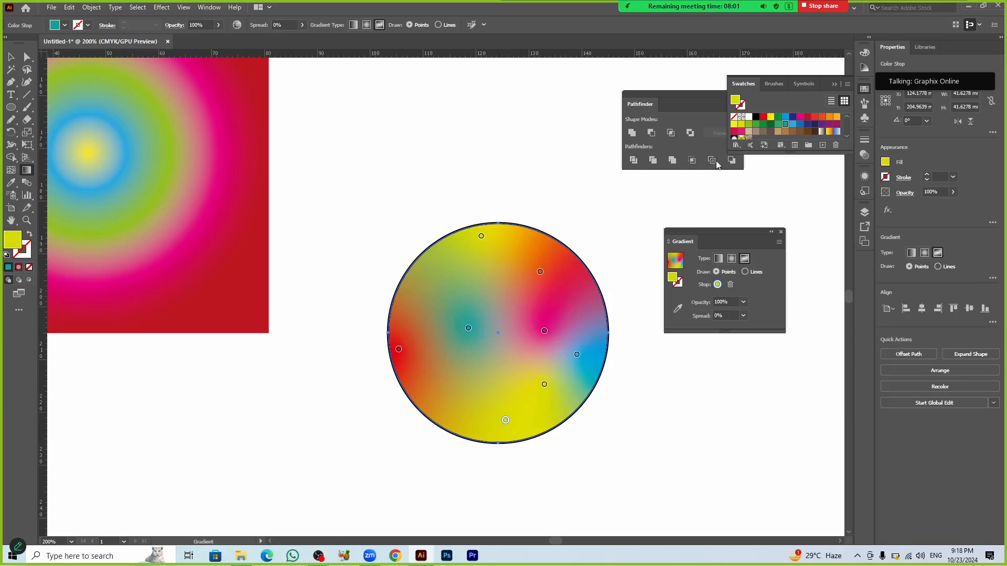
click(814, 117)
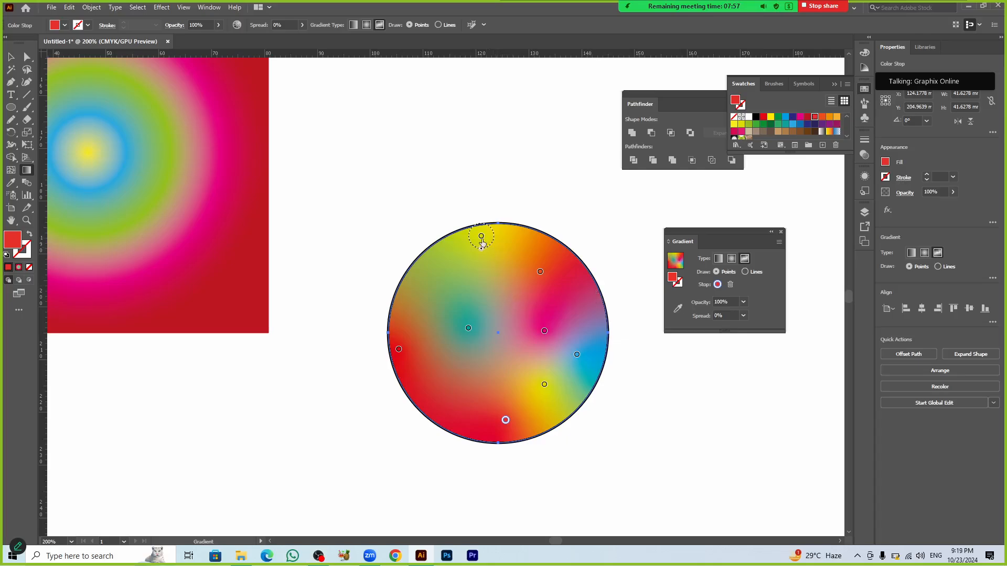
click(499, 338)
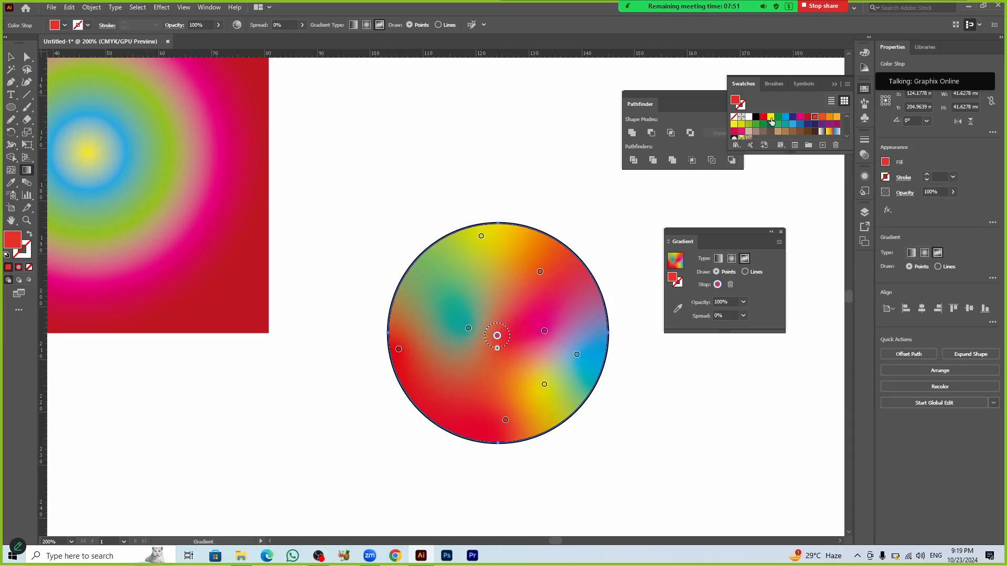
click(771, 118)
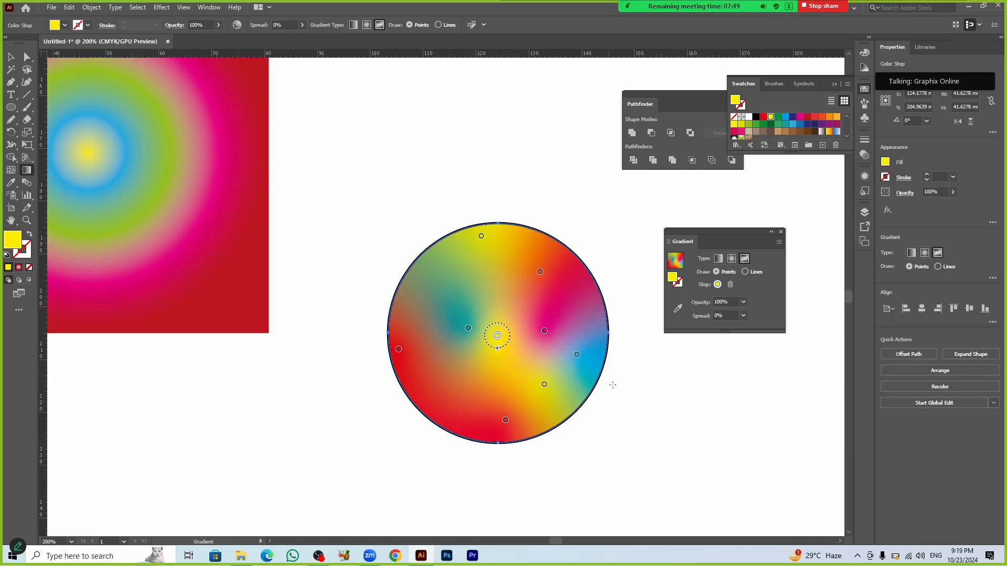
Step: Remove the stroke from the circle with the freeform gradient and deselect it
key(v)
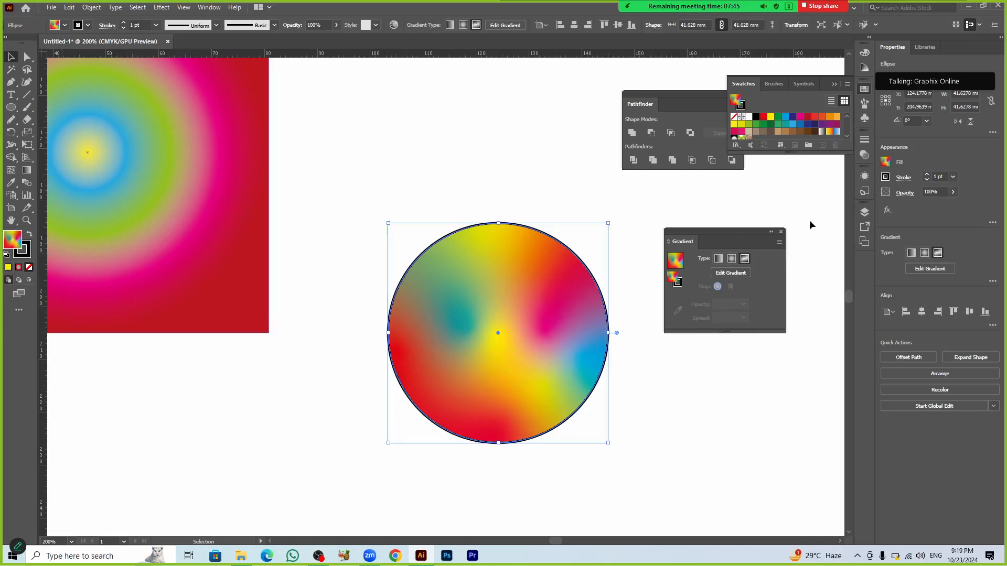
click(885, 177)
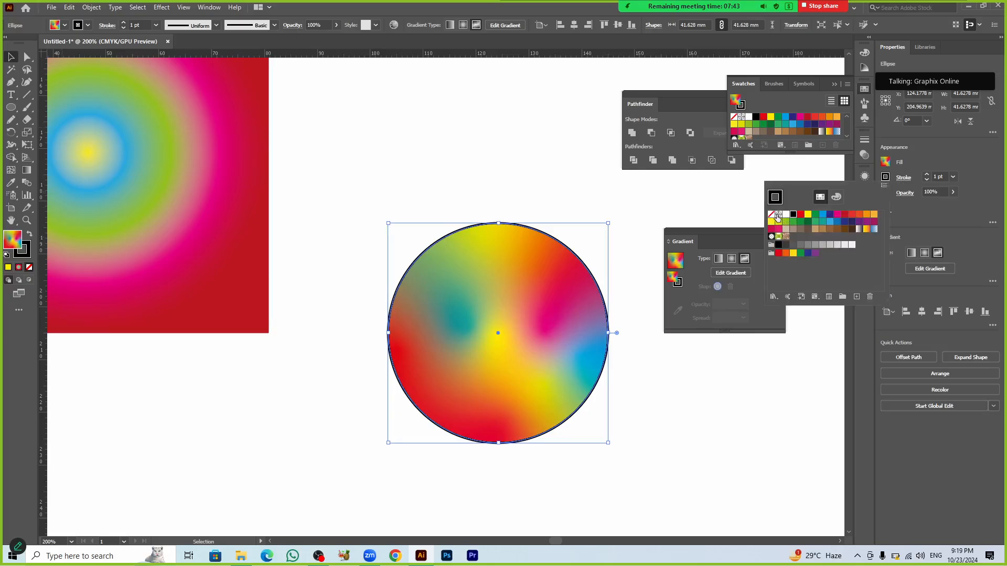
click(771, 214)
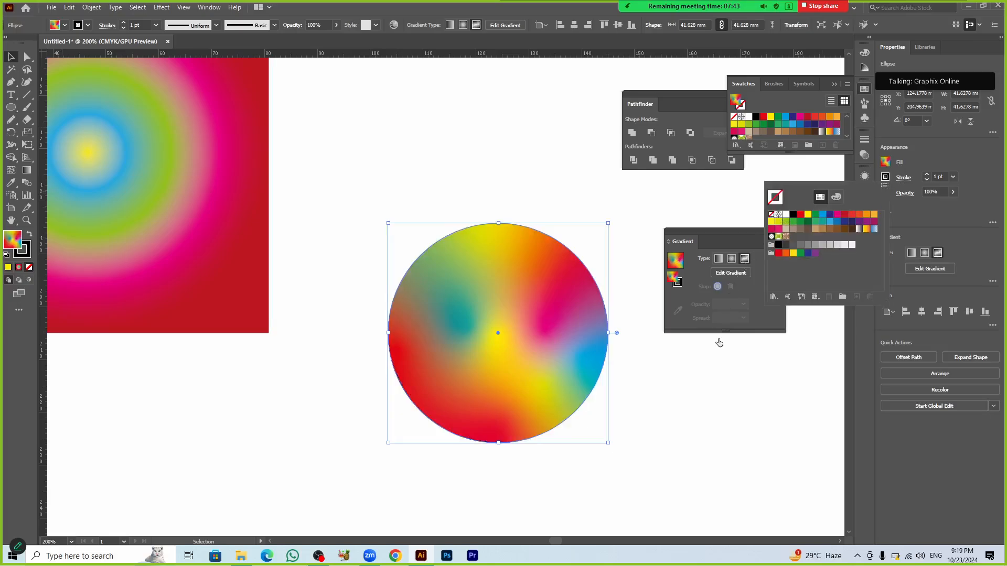
click(681, 402)
Step: Delete both gradient circles and the square from the artboard
scroll(628, 404, down, 3)
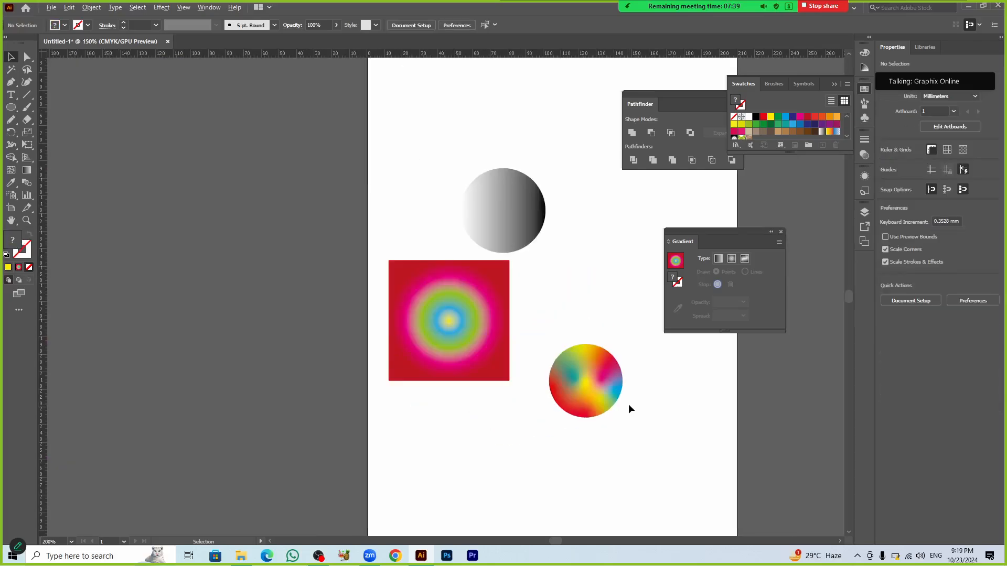
drag(631, 429, 525, 403)
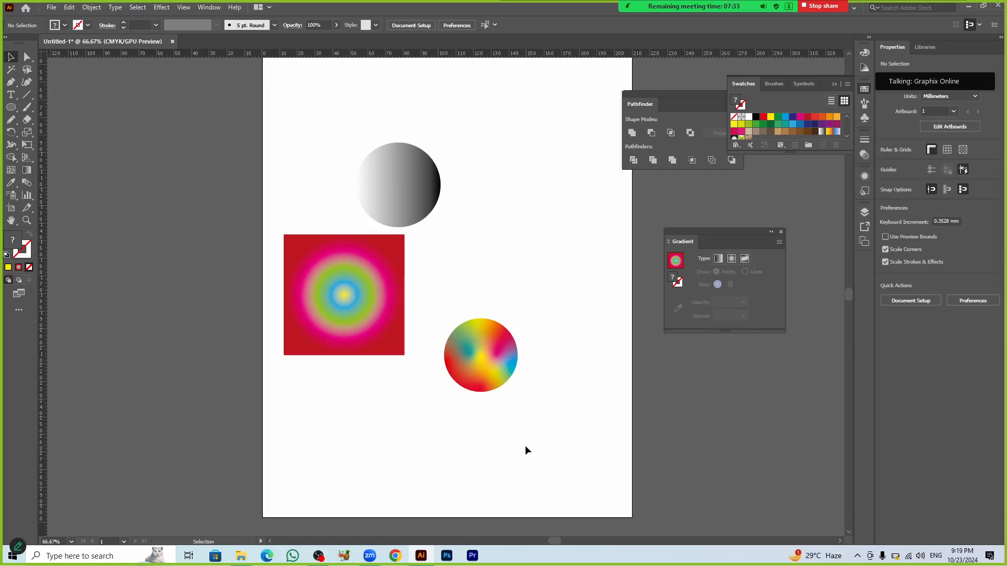
drag(315, 128, 508, 419)
key(Delete)
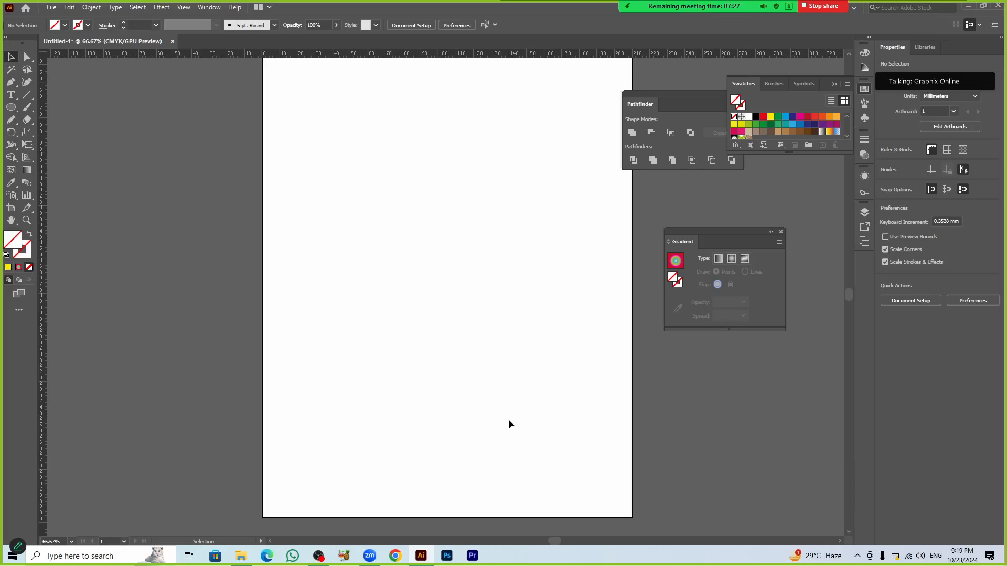
Step: Draw a circle about 49 mm in diameter near the artboard's center and fill it with the white-to-black linear gradient
key(l)
drag(429, 262, 451, 306)
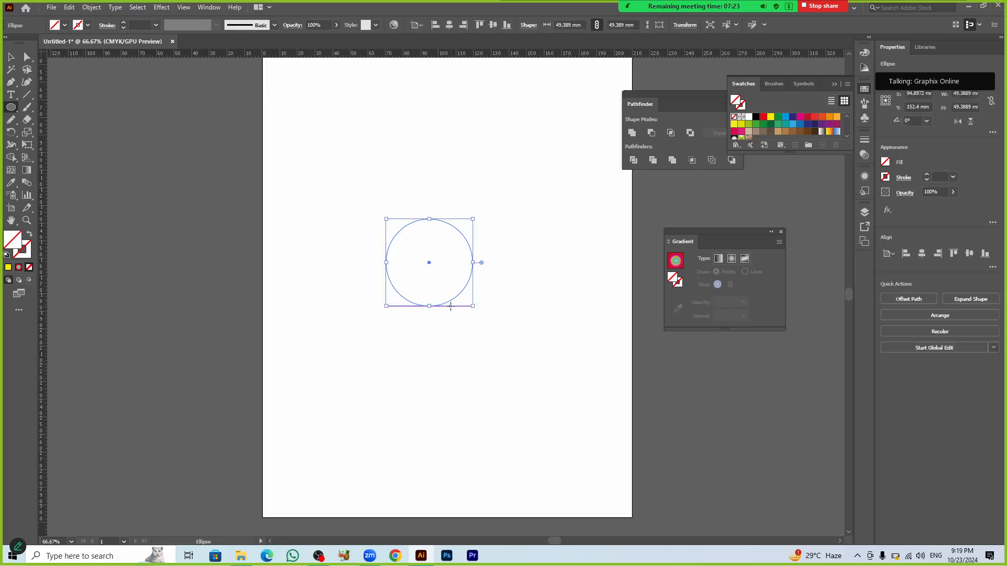
key(d)
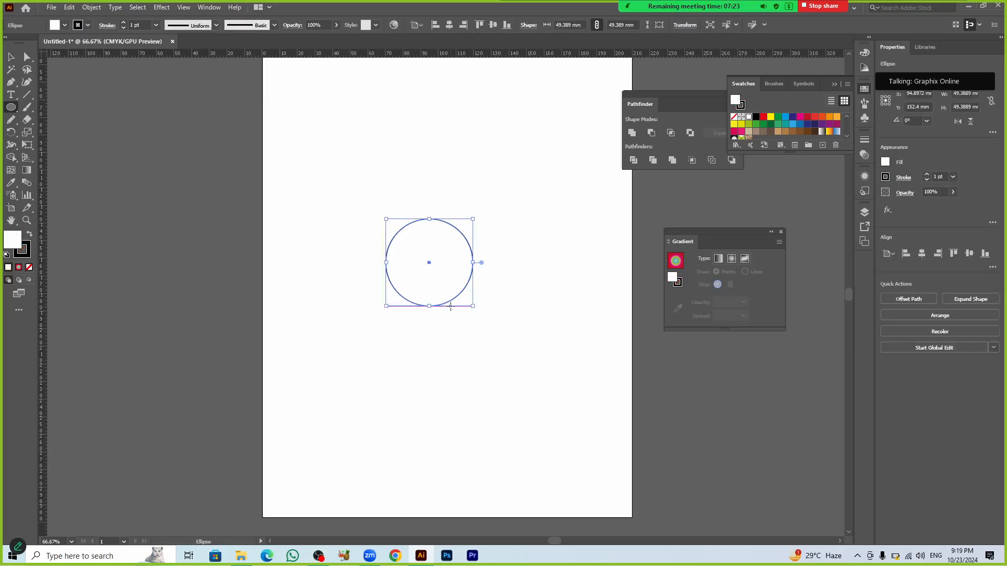
click(822, 132)
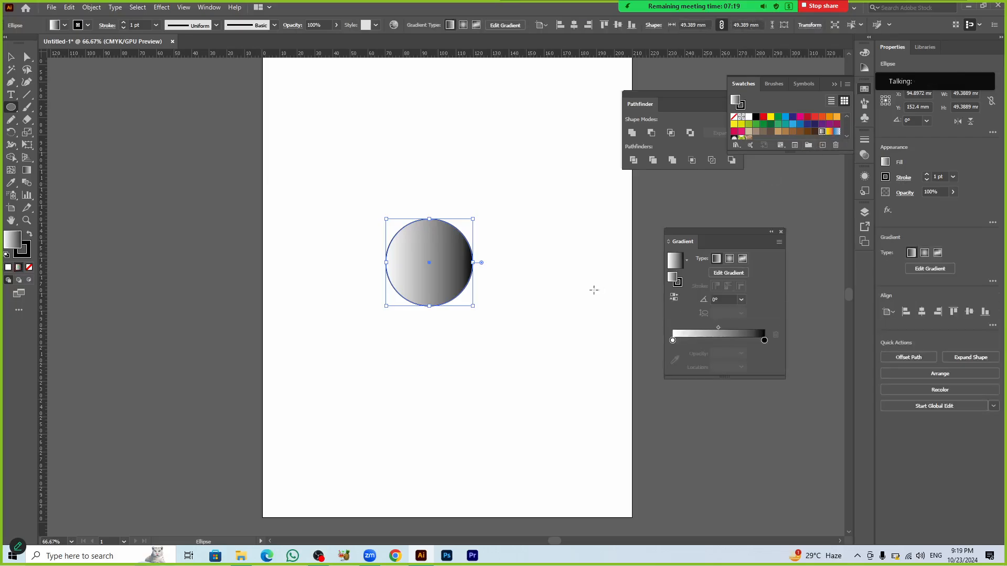
Step: Remove the stroke from the 49 mm circle and deselect it
click(887, 177)
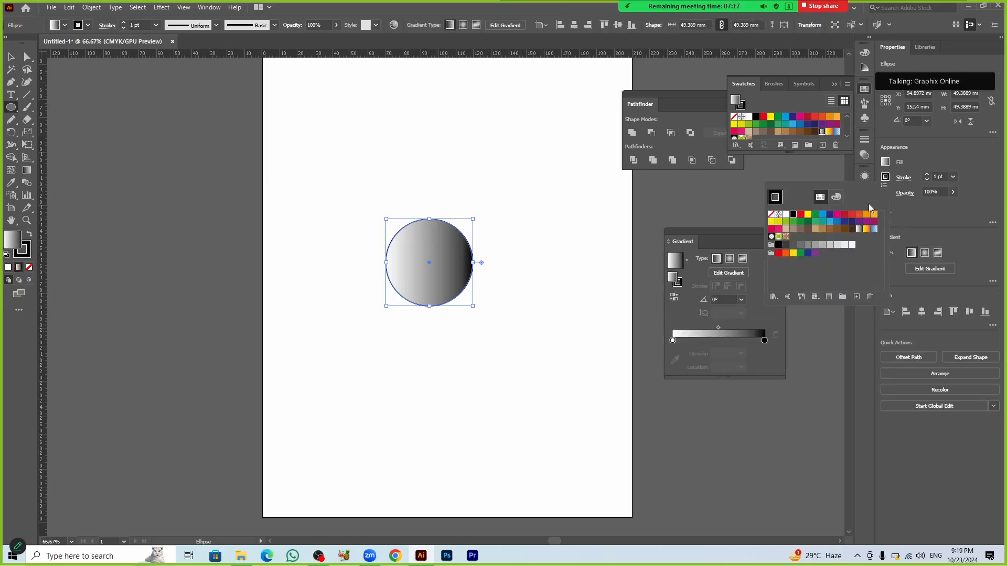
click(770, 215)
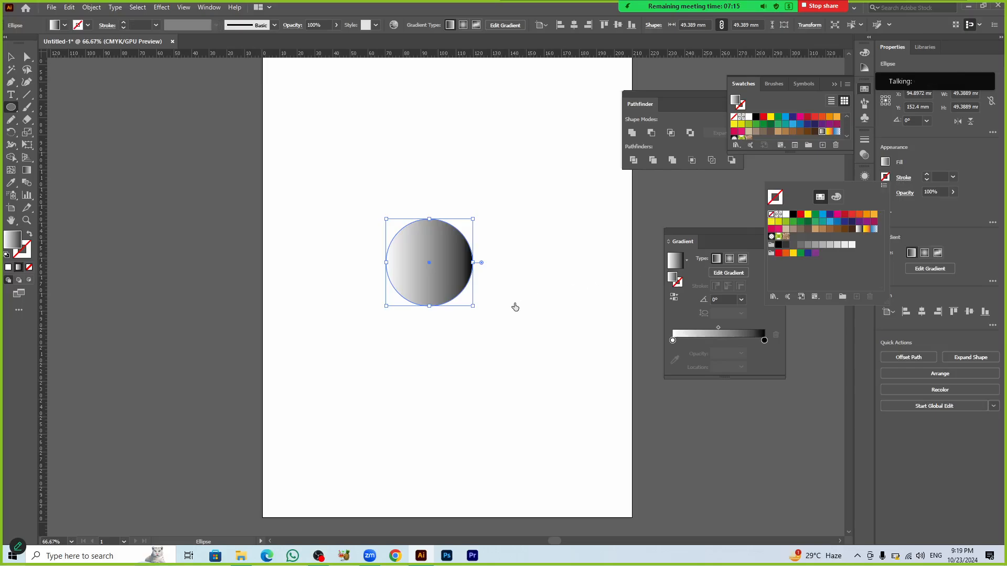
key(v)
click(496, 322)
key(ctrl+plus)
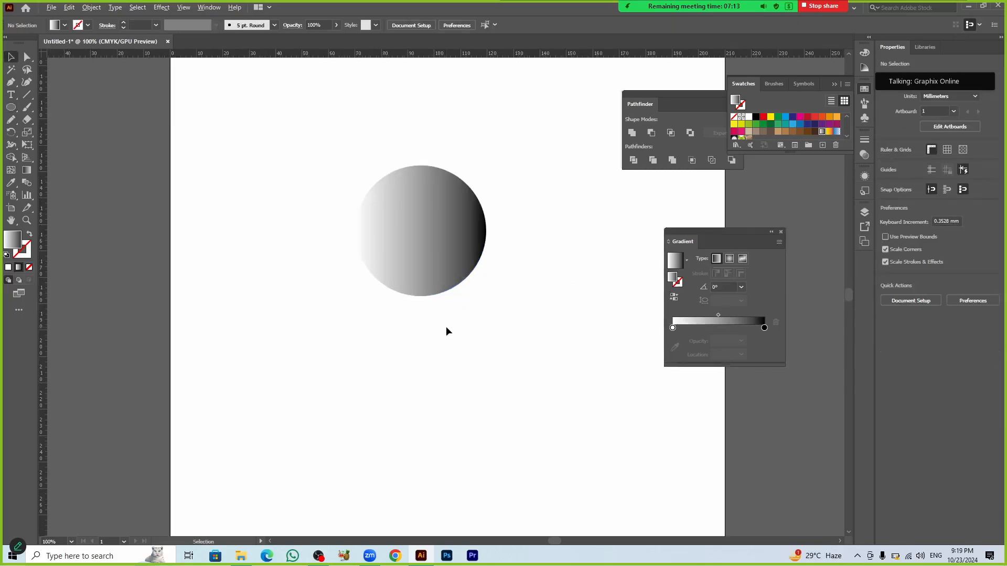
Step: Change the circle's gradient type from linear to radial and deselect it
key(ctrl+a)
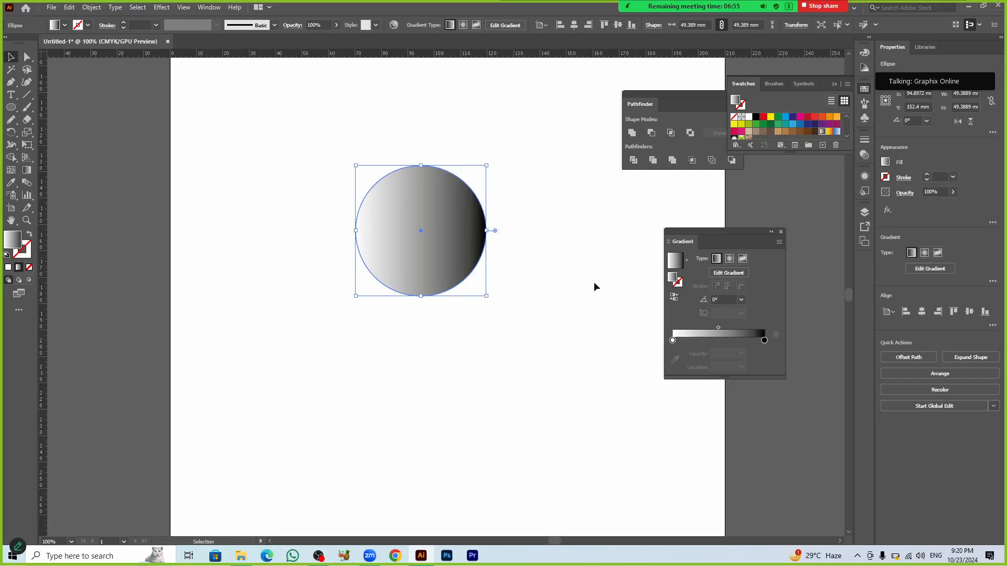
click(729, 259)
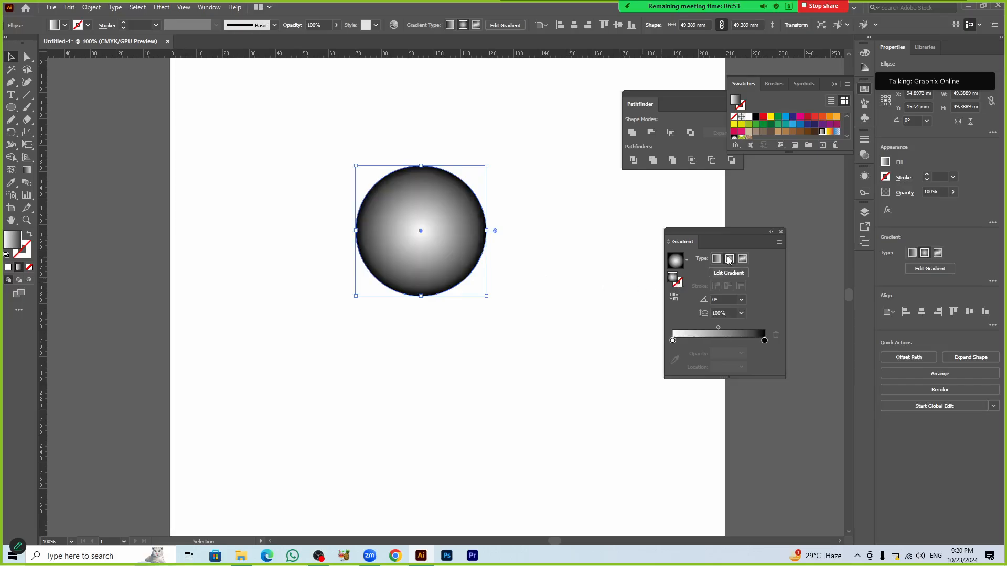
click(556, 316)
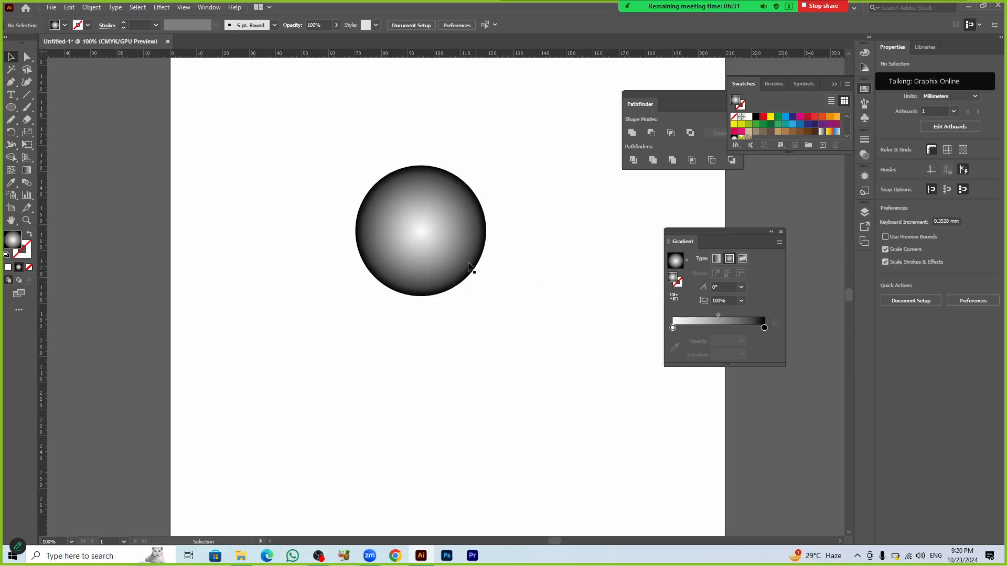
Step: Redraw the circle's radial gradient diagonally at -45°, from a highlight at the upper left to the lower-right edge
click(448, 250)
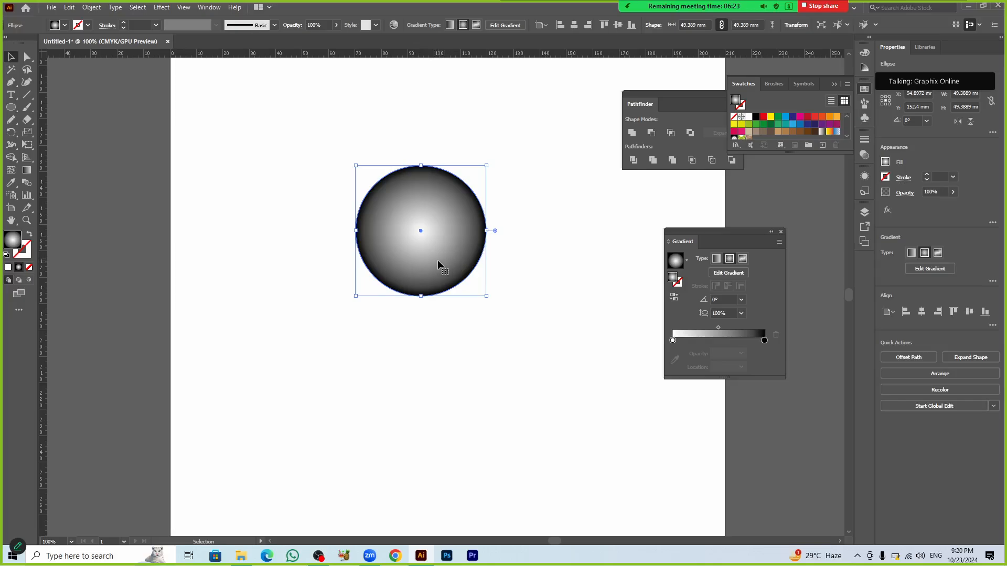
click(27, 172)
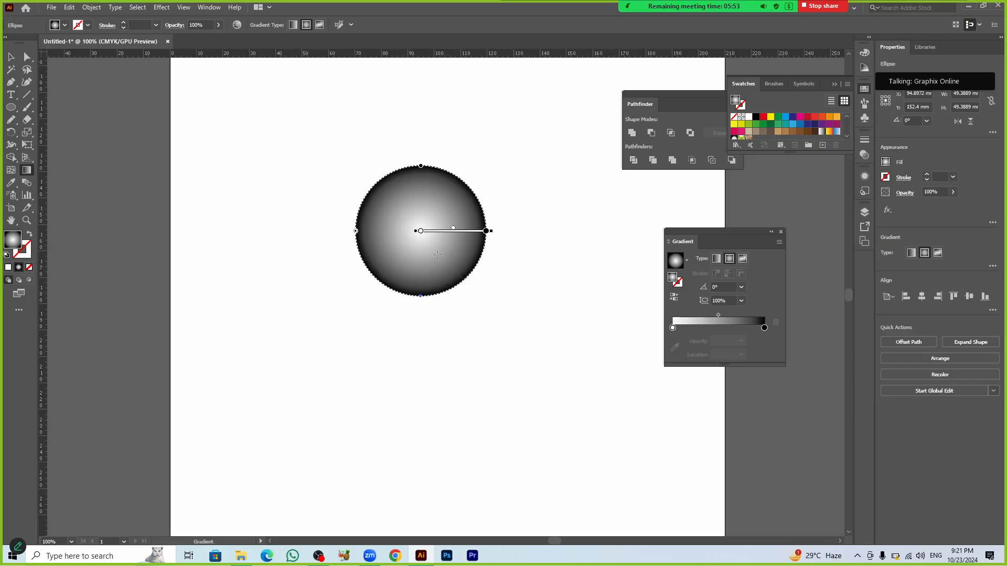
drag(396, 204, 477, 285)
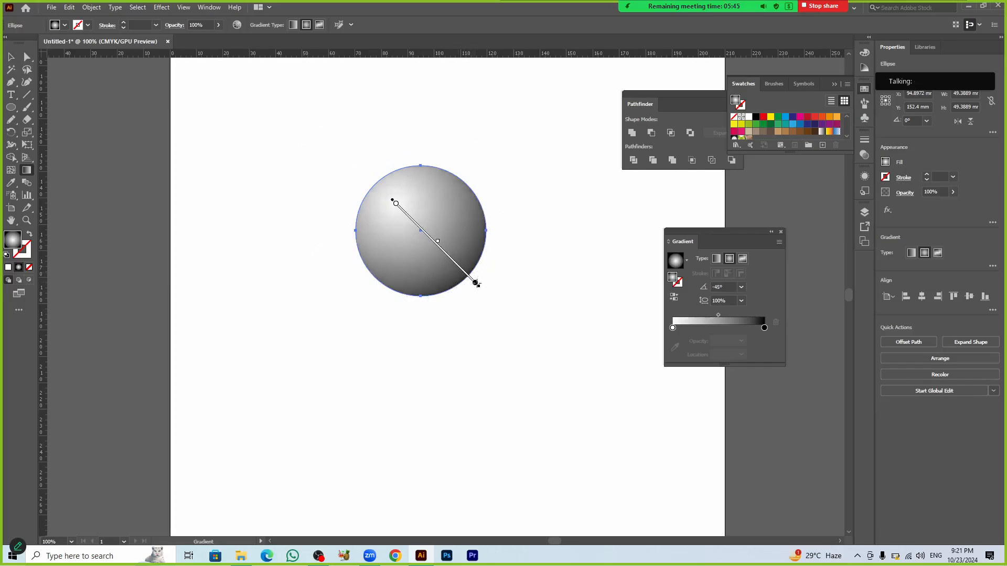
key(v)
click(485, 321)
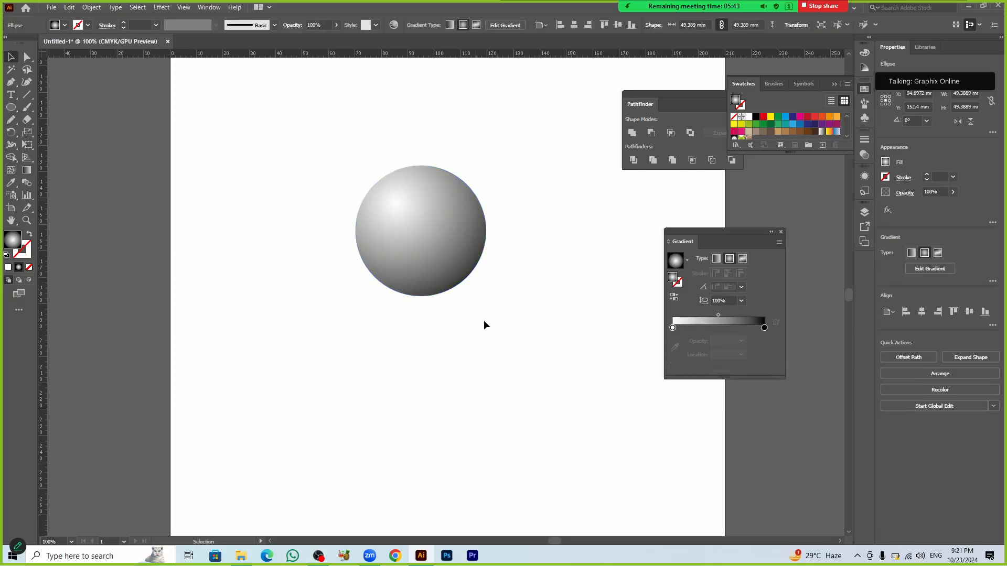
Step: Move the shaded sphere straight up and draw a second circle about 71 mm in diameter below it
scroll(484, 321, down, 1)
scroll(484, 320, down, 2)
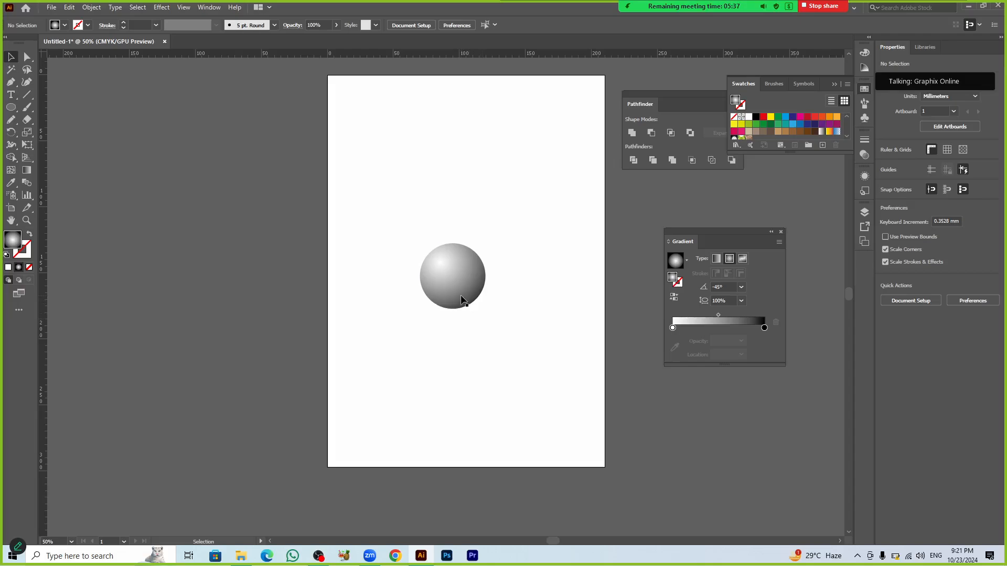
drag(462, 299, 462, 216)
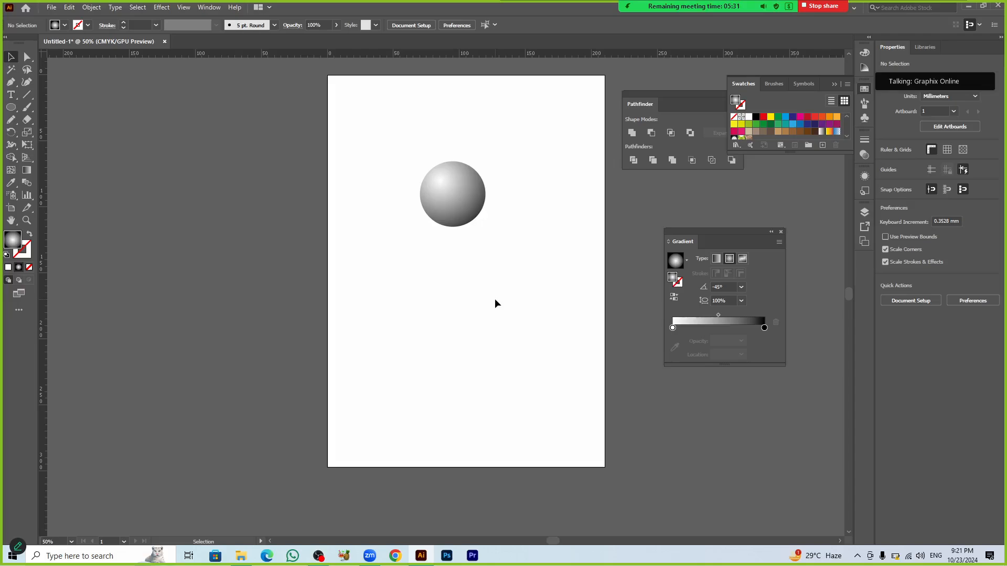
key(l)
drag(445, 315, 493, 361)
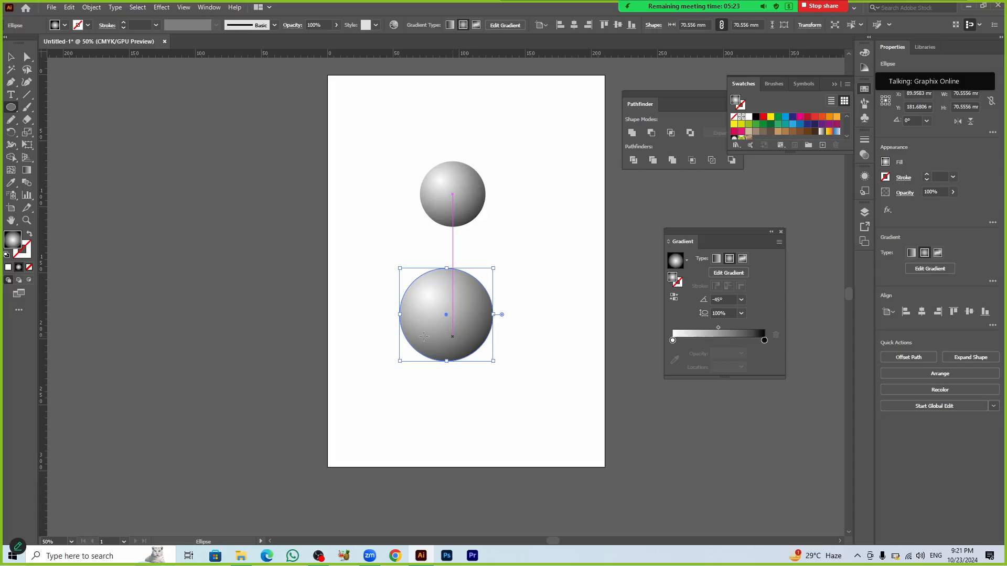
Step: Shift the larger circle's radial gradient slightly down and right, and move its midpoint closer to the white stop
click(27, 170)
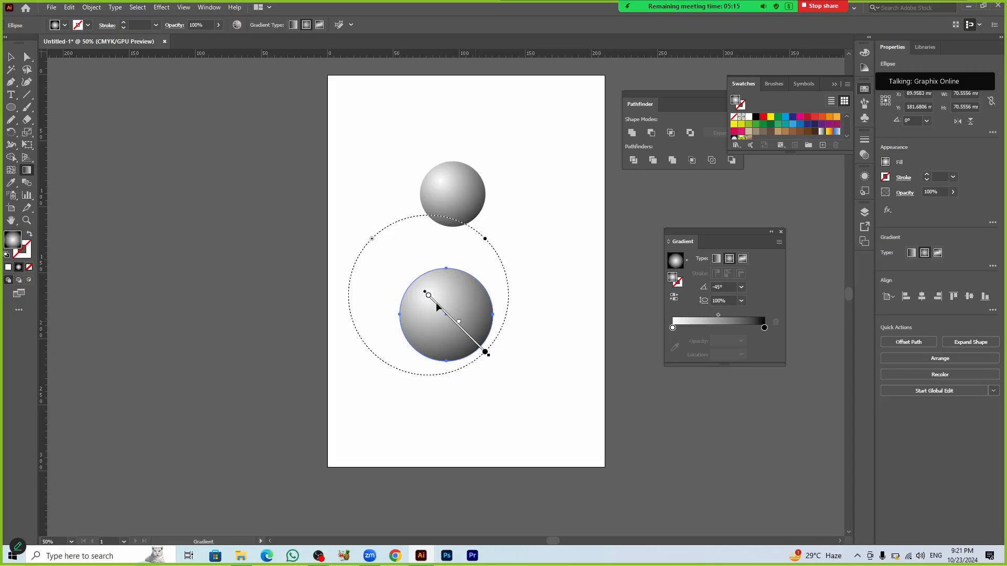
drag(437, 307, 444, 313)
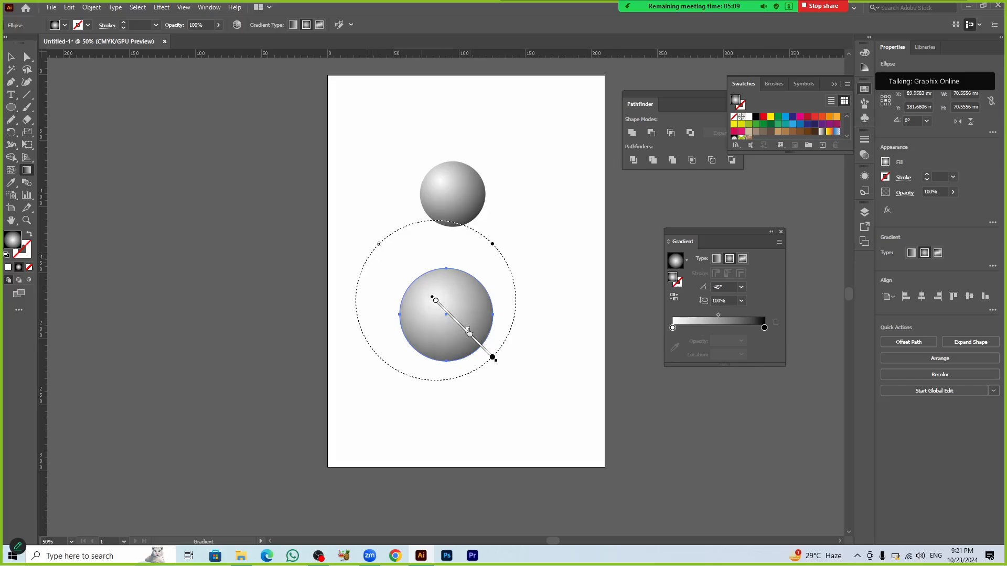
drag(474, 337, 455, 319)
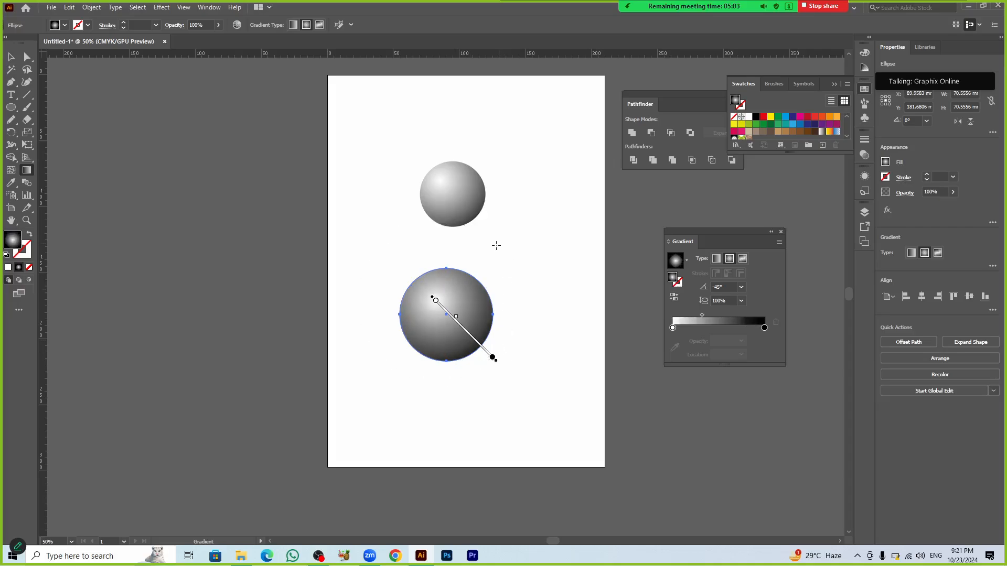
Step: Squash the larger circle's radial gradient to a 77.0125% aspect ratio and shrink its overall extent
mouse_move(494, 256)
mouse_down()
mouse_move(491, 269)
mouse_move(481, 258)
mouse_up()
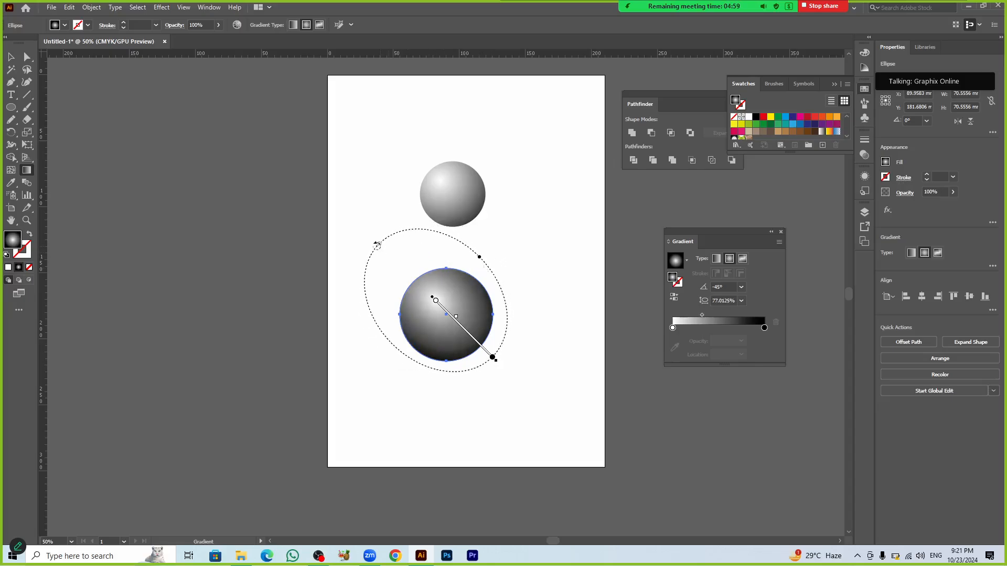
drag(380, 249, 401, 266)
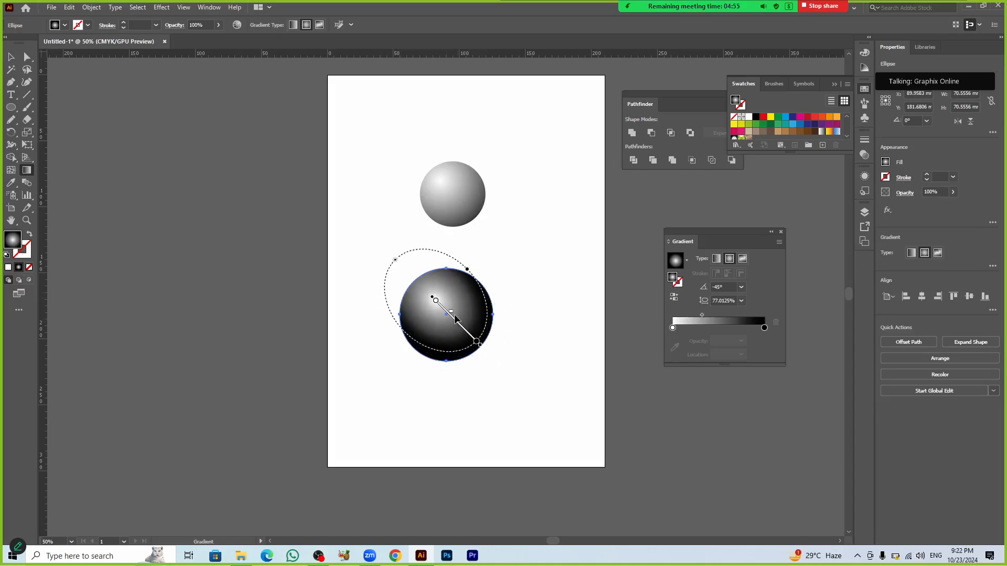
Step: Reposition the larger circle's gradient with its white origin at the lower-right edge and its black end beyond the upper left
mouse_move(458, 319)
mouse_down()
mouse_move(467, 331)
mouse_move(453, 321)
mouse_up()
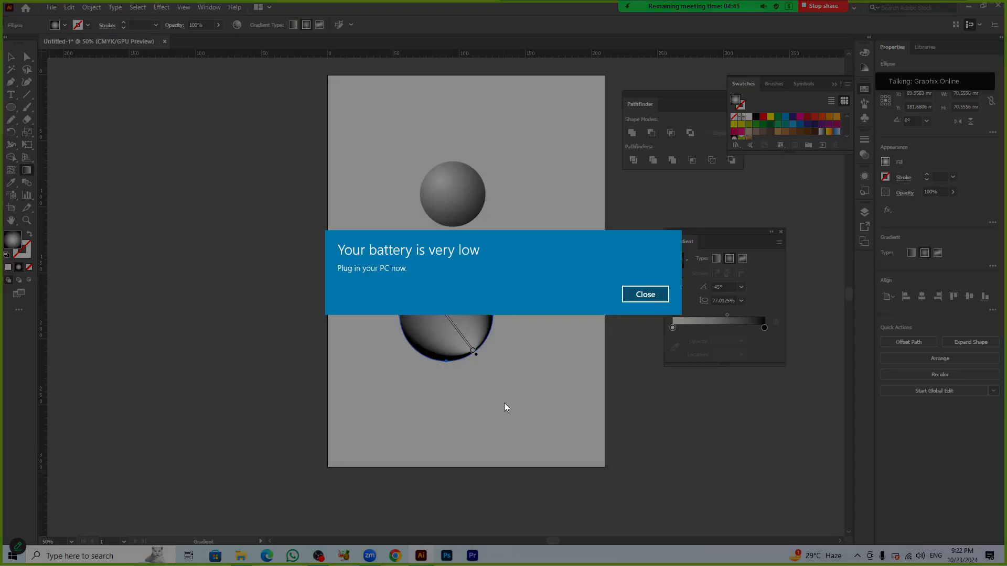
key(v)
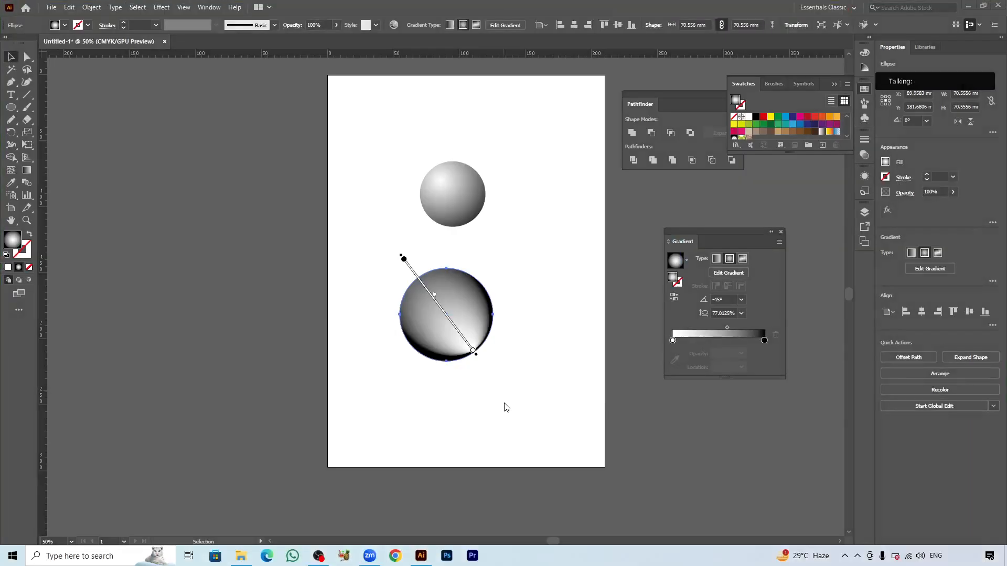